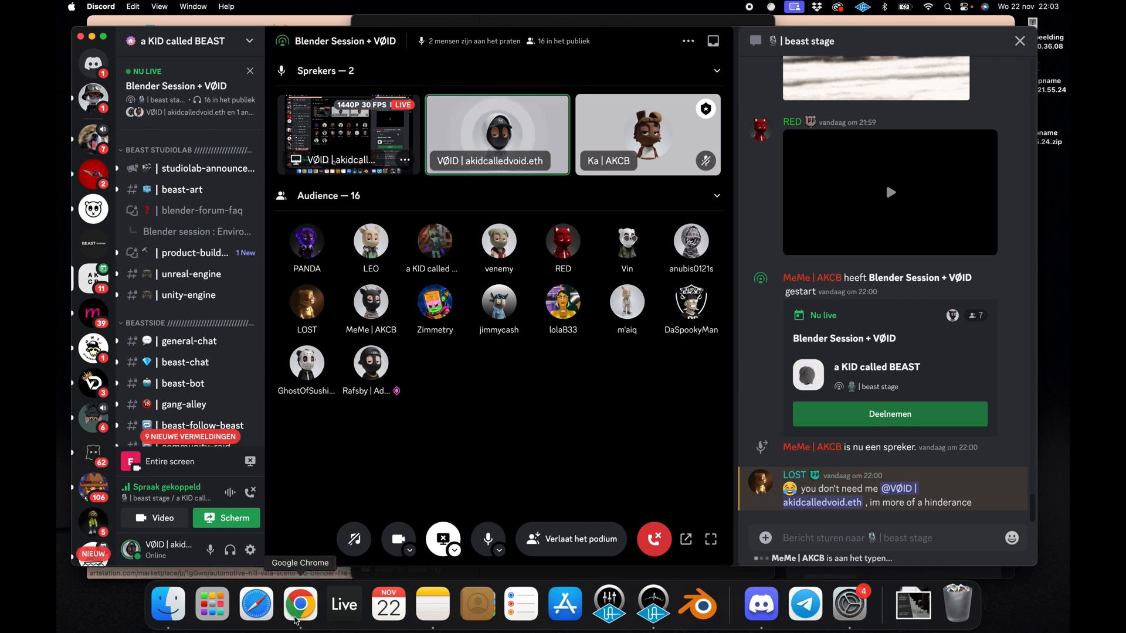
- Switch to Chrome, copy the address of the CGTrader site, and return to Discord
left_click(298, 613)
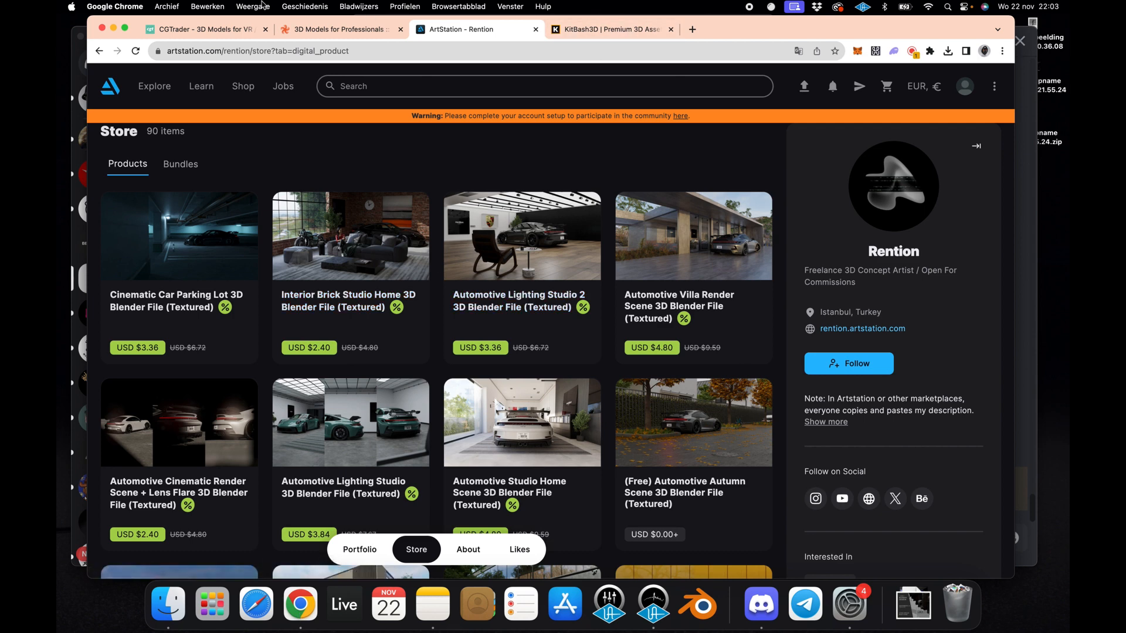
left_click(217, 31)
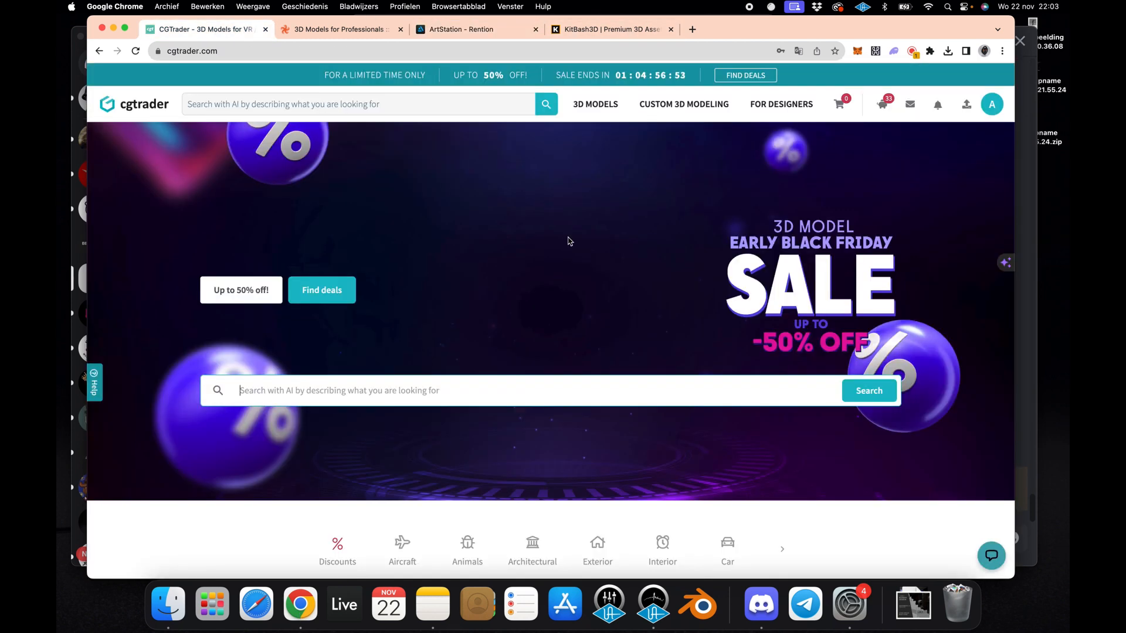
left_click(203, 52)
key("super+c")
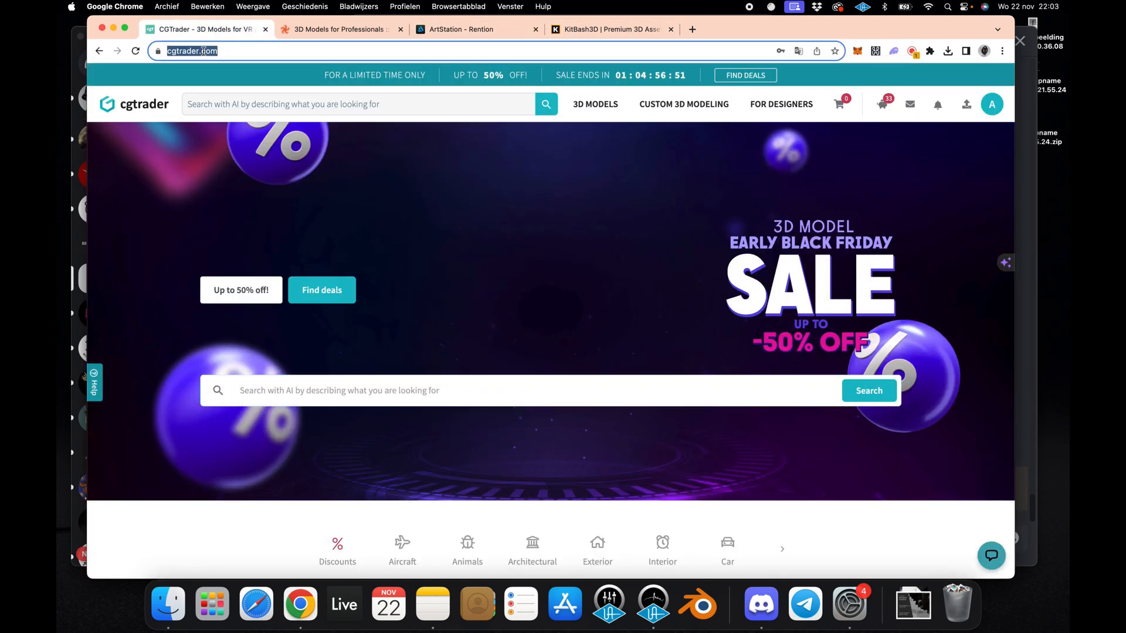
left_click(761, 604)
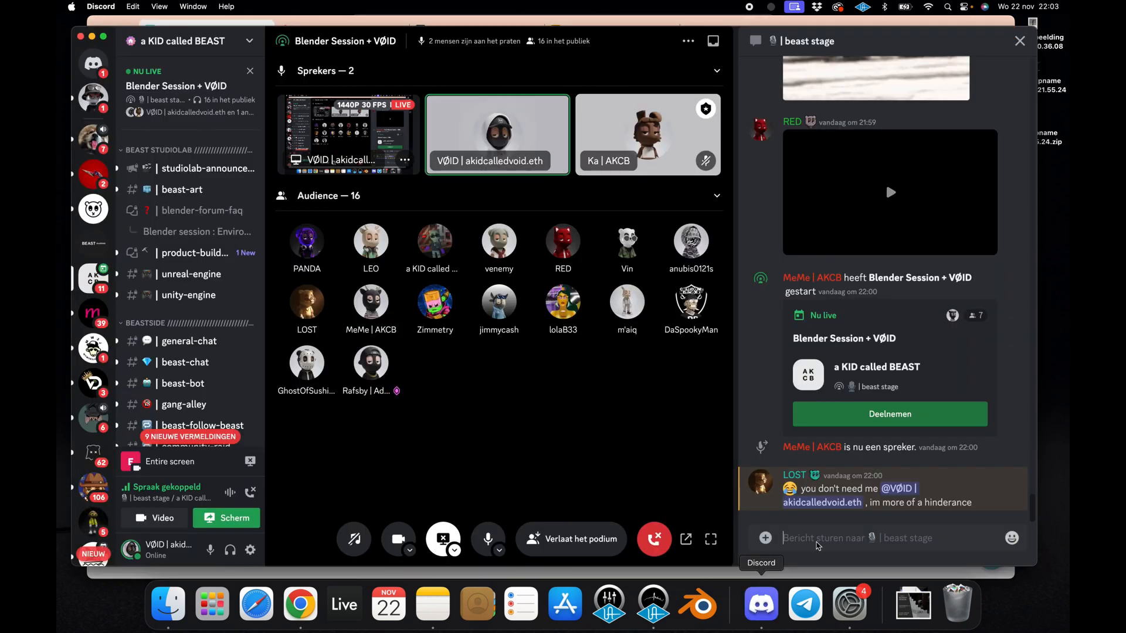
key("super+v")
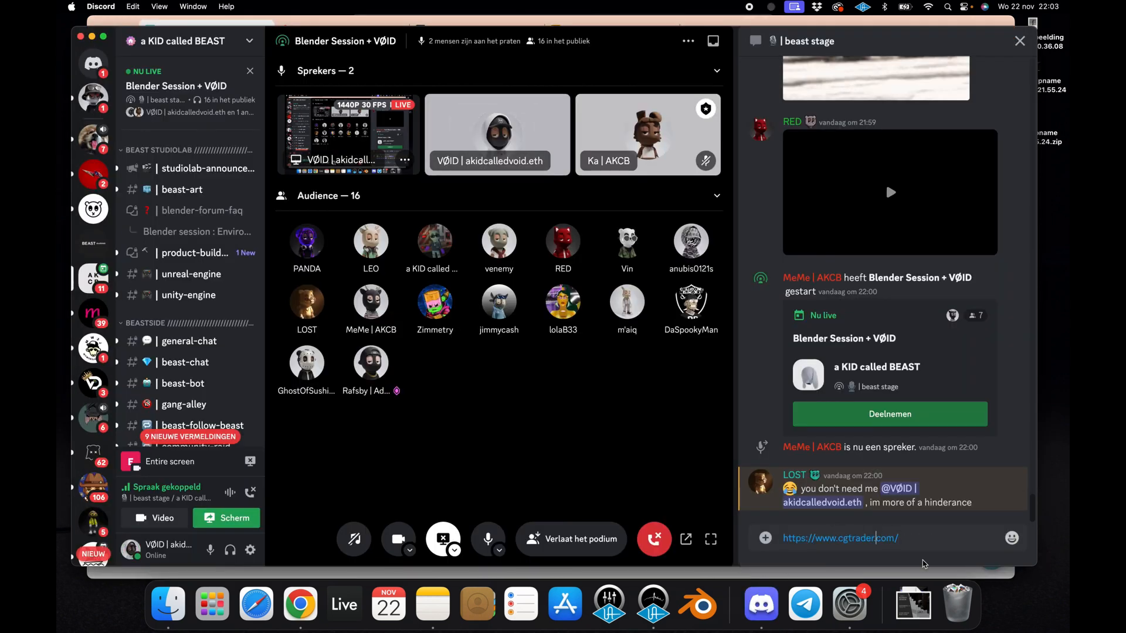
key("Return")
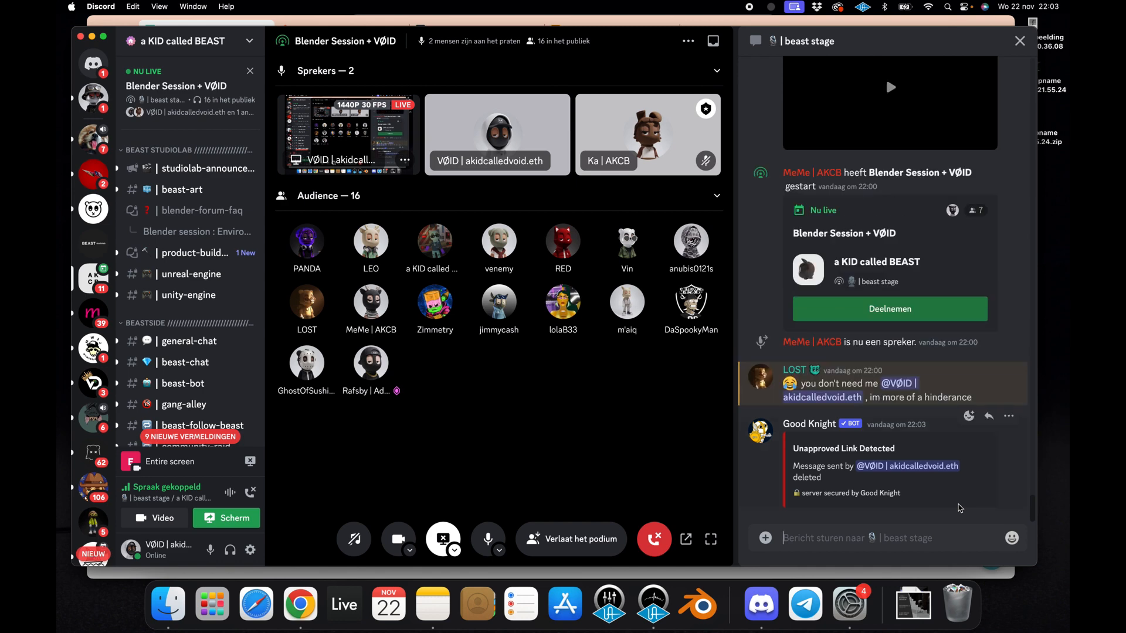
- Send the CGTrader address in the beast stage chat with a space after "https"
key("super+v")
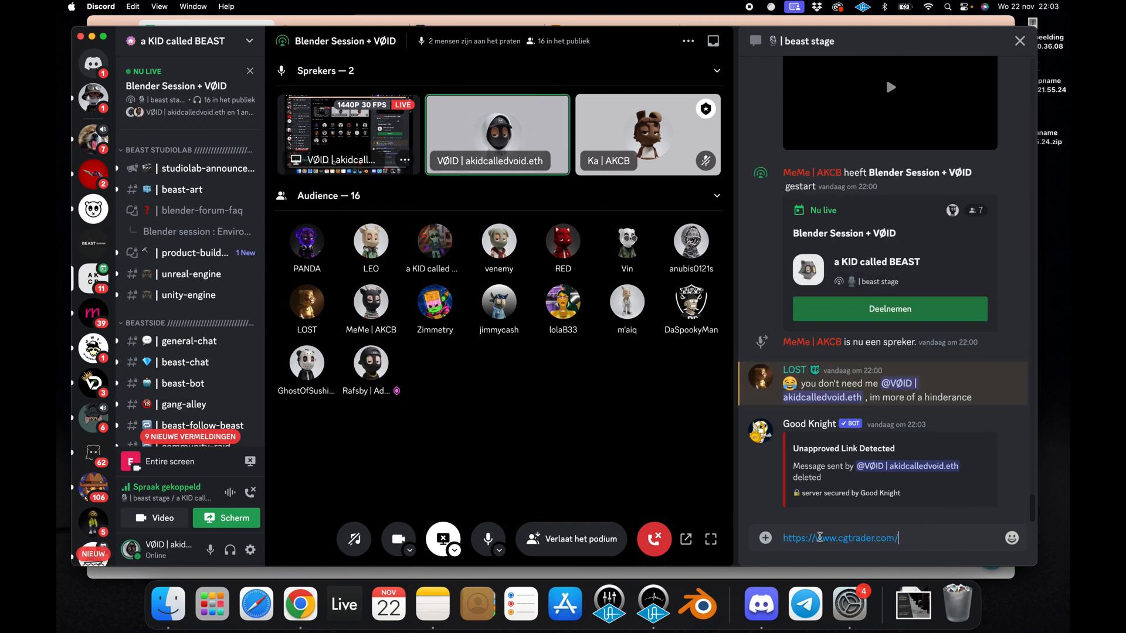
left_click(808, 537)
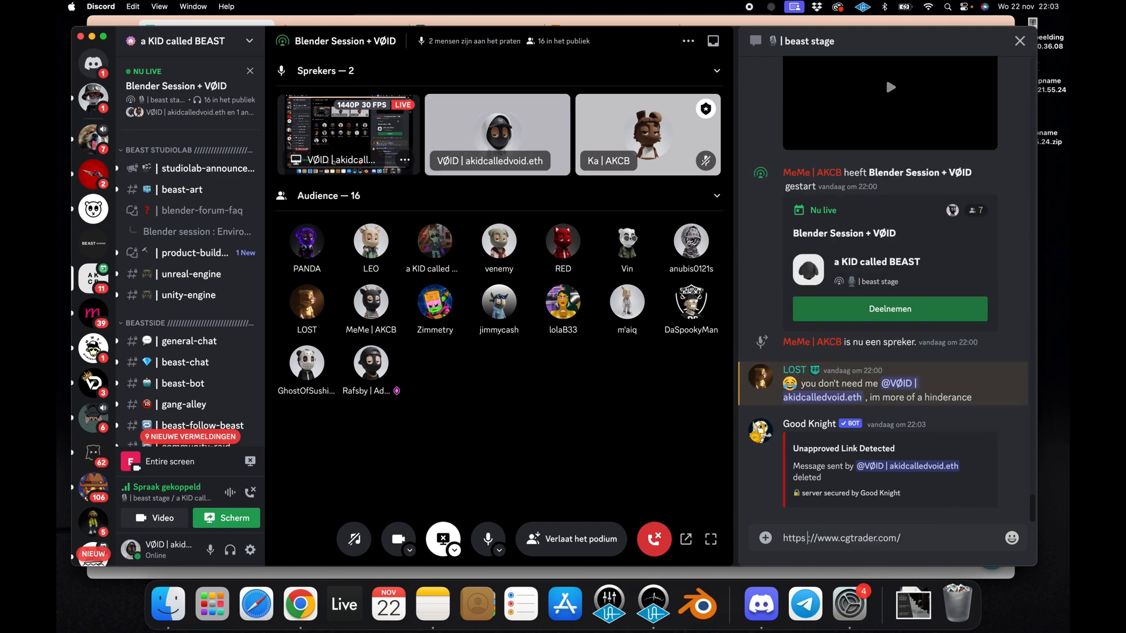
key("Return")
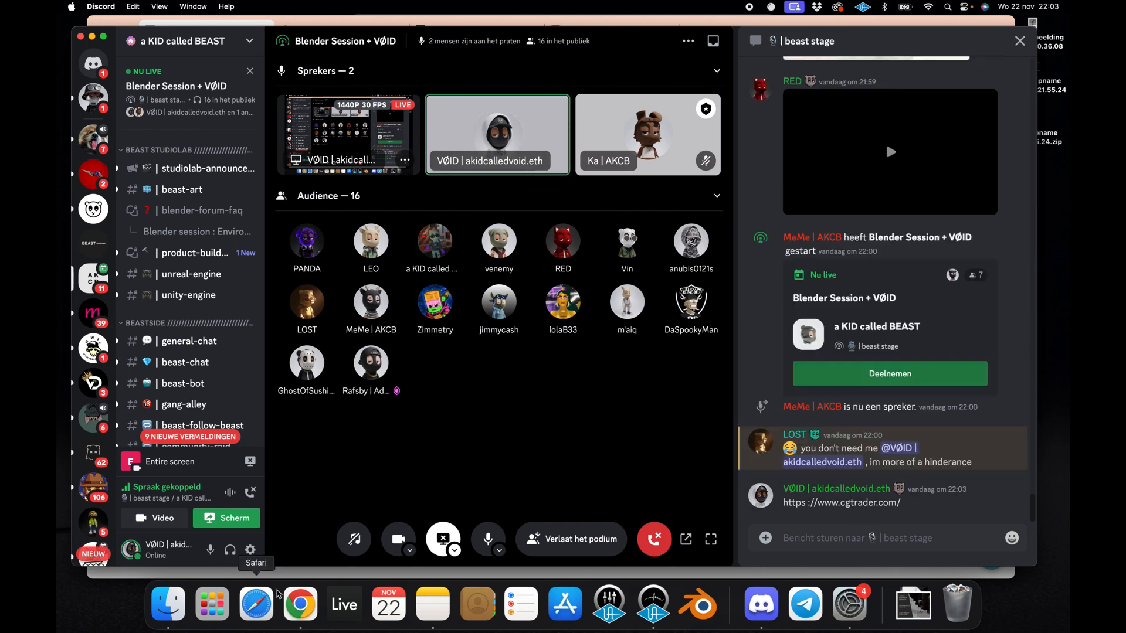
- Switch back to Chrome and search CGTrader for "garage"
left_click(299, 603)
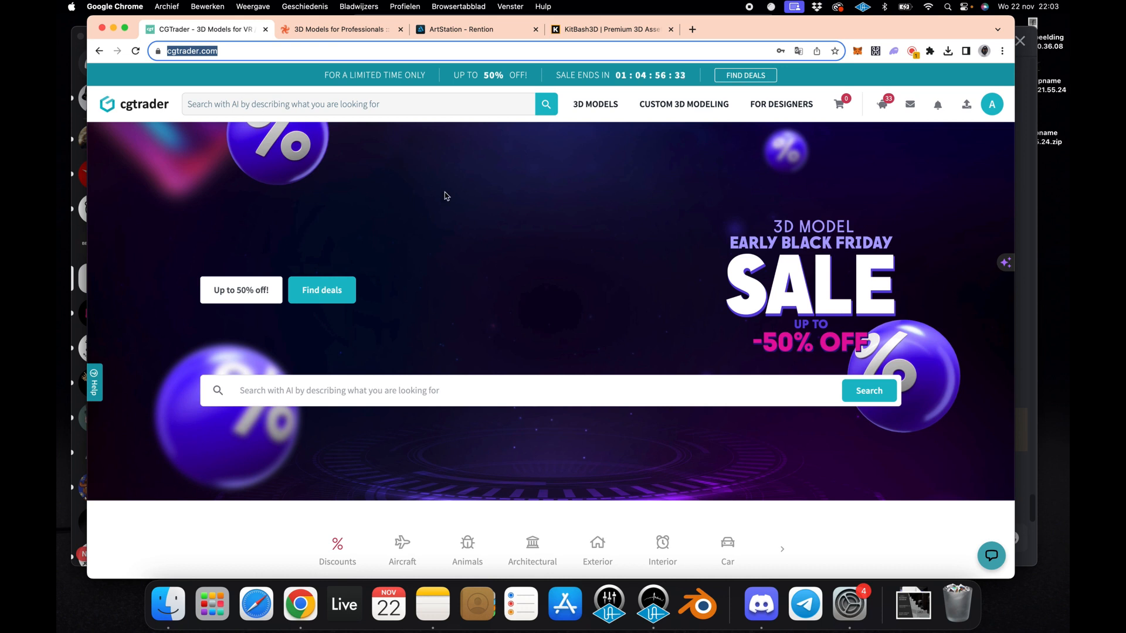
left_click(397, 107)
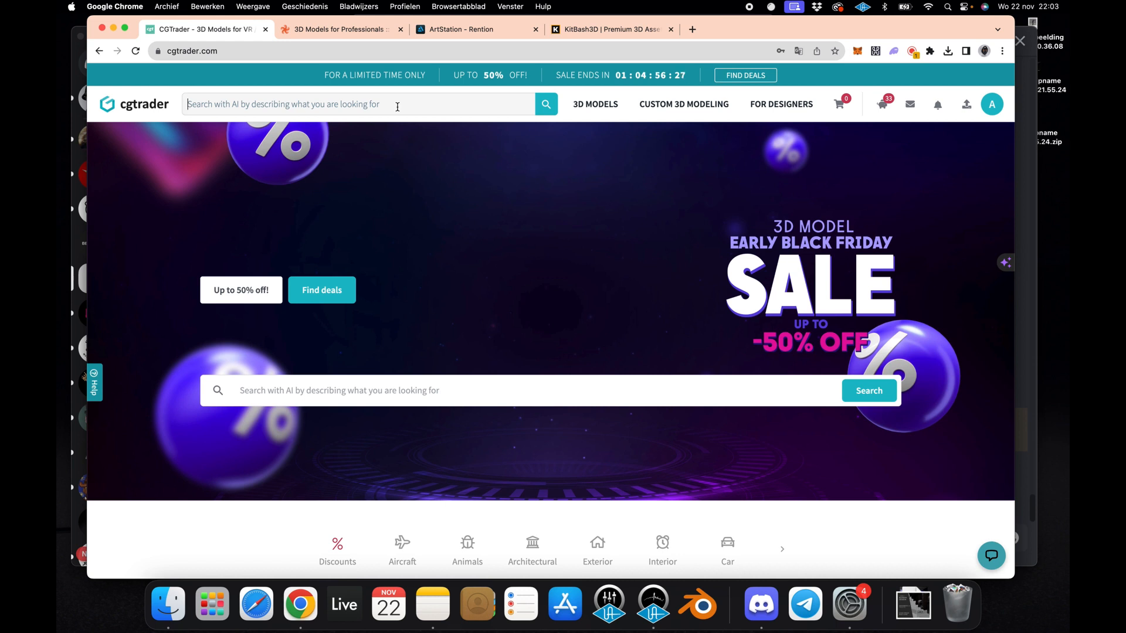
type("garage")
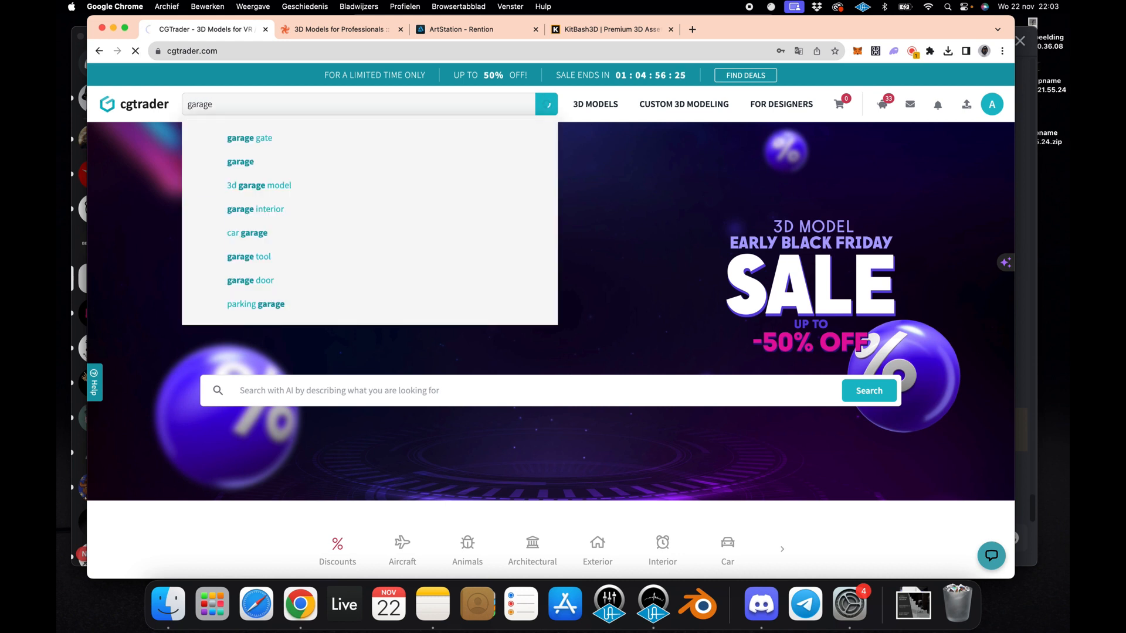
left_click(543, 107)
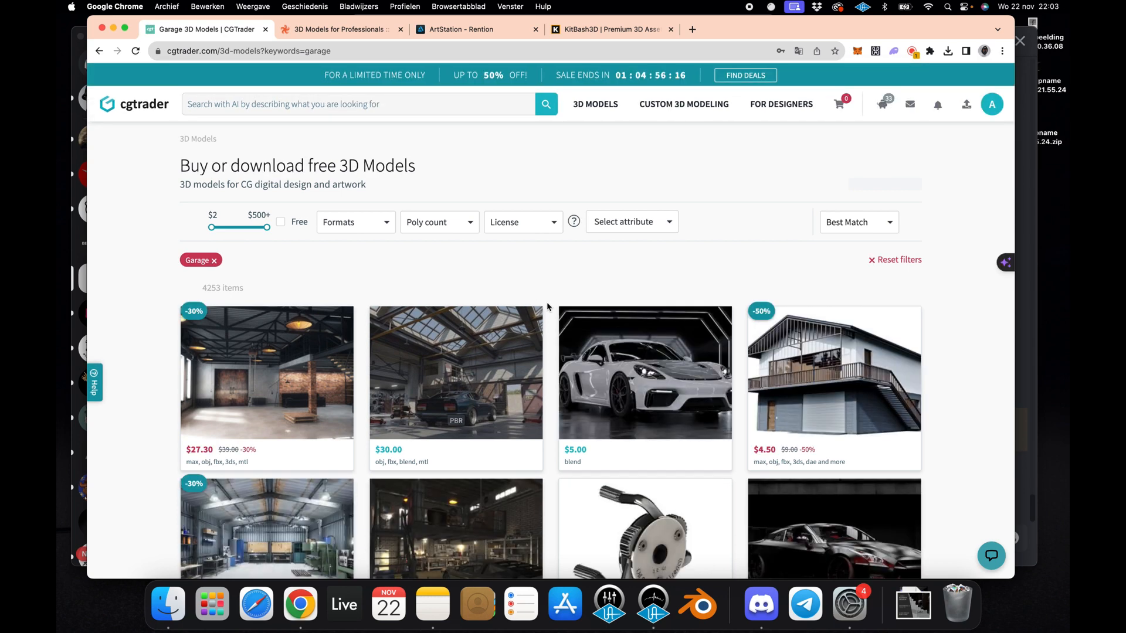
- Filter the garage search results to the Blender (.blend) file format
scroll(751, 252, "down", 2)
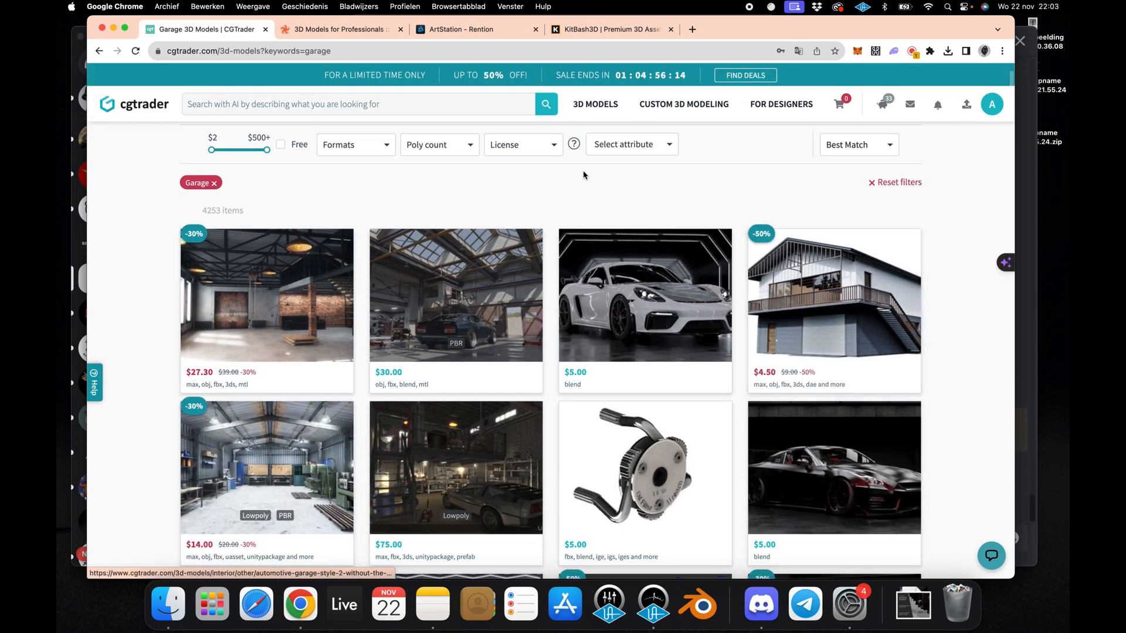
scroll(221, 264, "down", 3)
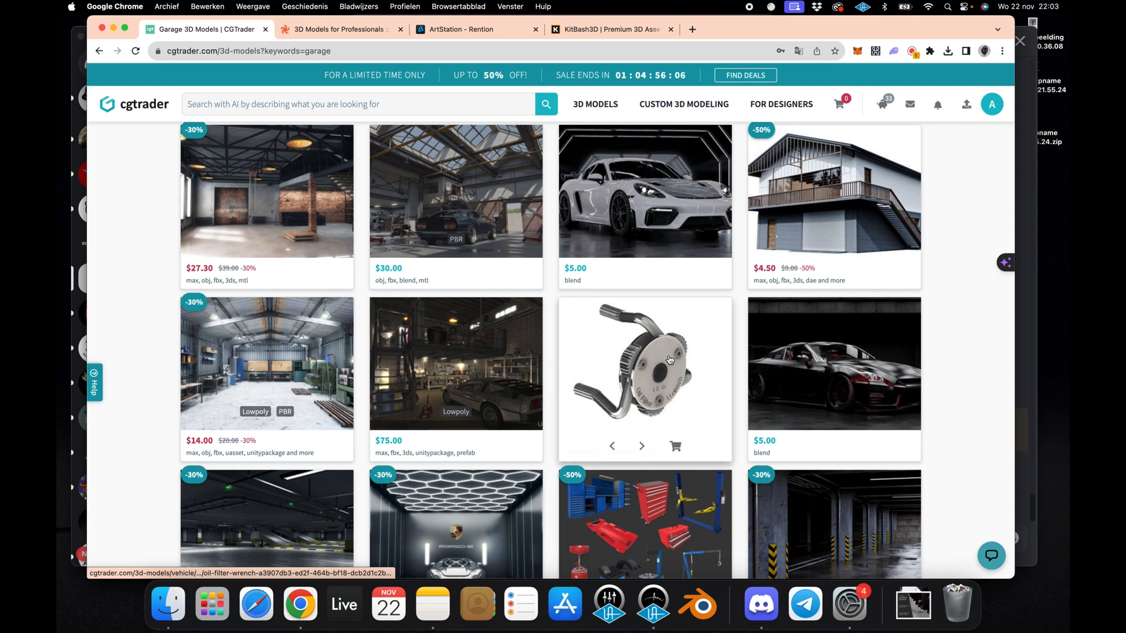
scroll(669, 361, "up", 5)
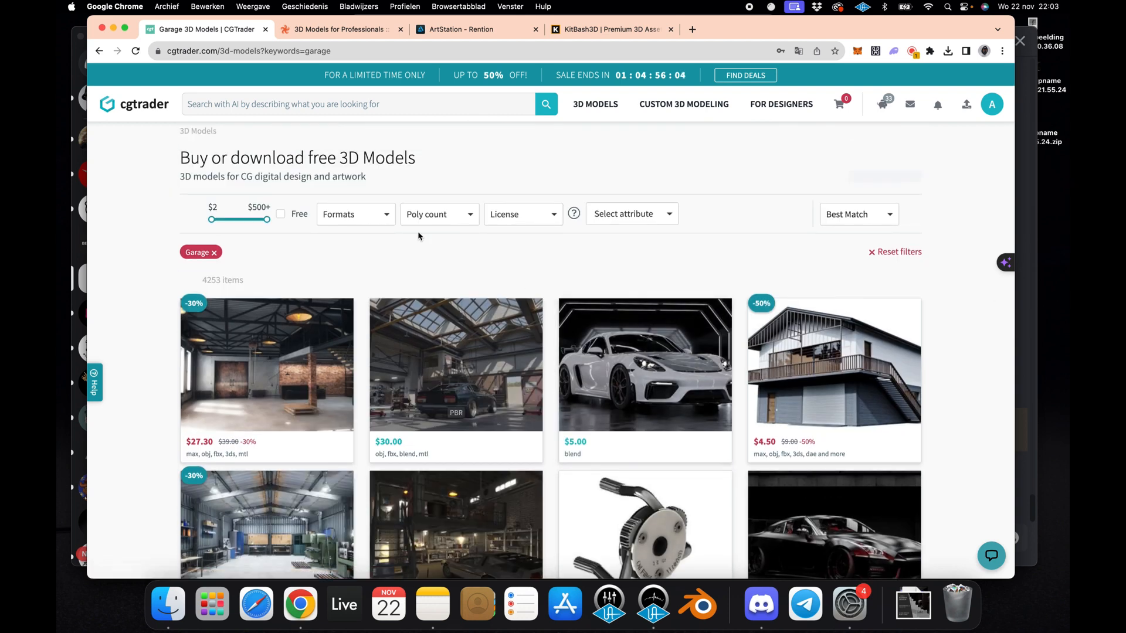
left_click(353, 215)
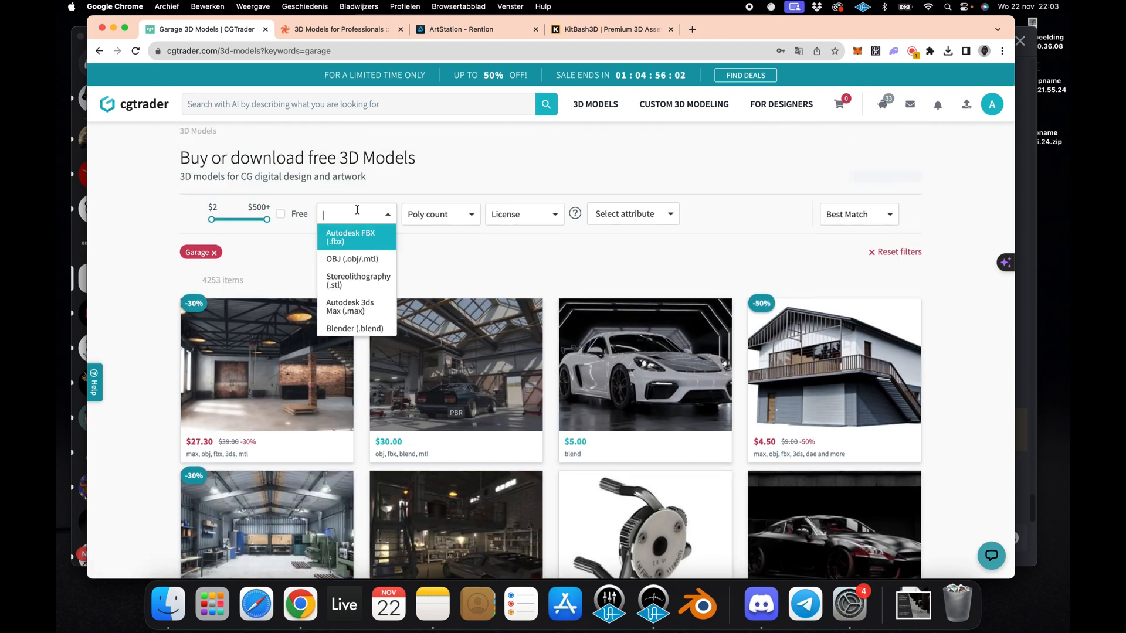
left_click(455, 280)
left_click(363, 215)
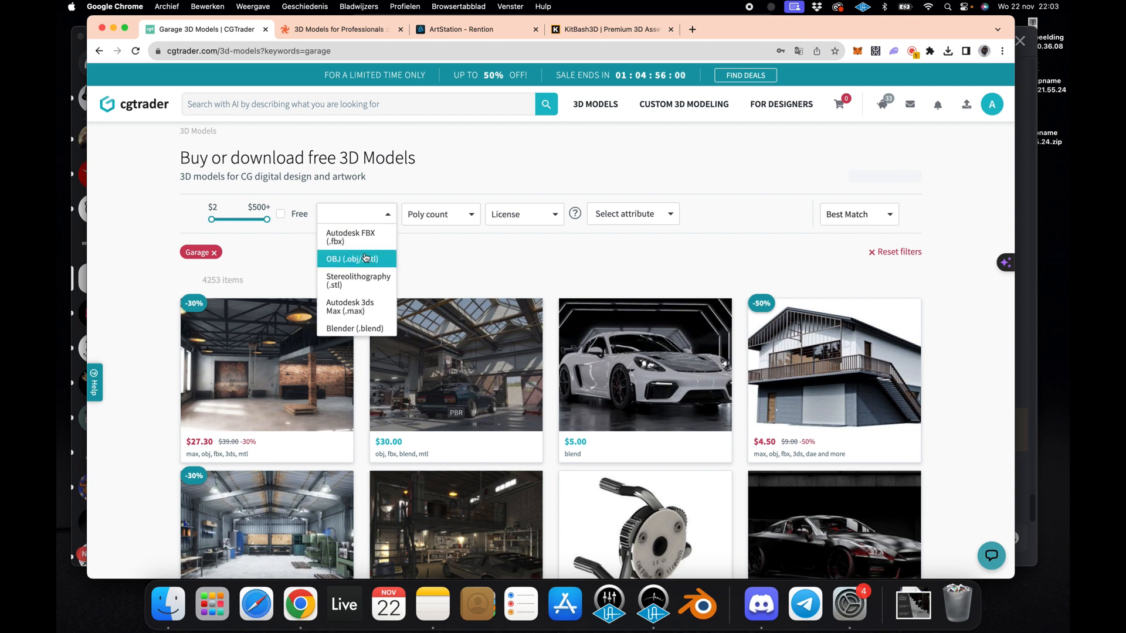
scroll(364, 271, "down", 1)
left_click(370, 284)
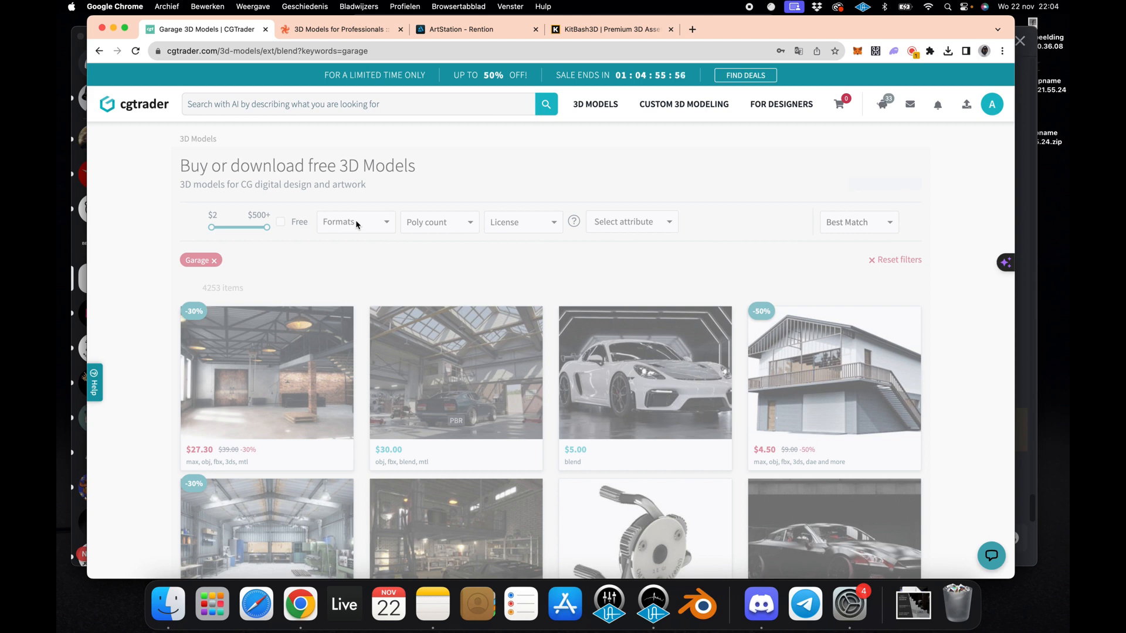
- Browse the Blender-format garage models, examining their previews, prices and available file formats
scroll(361, 269, "down", 2)
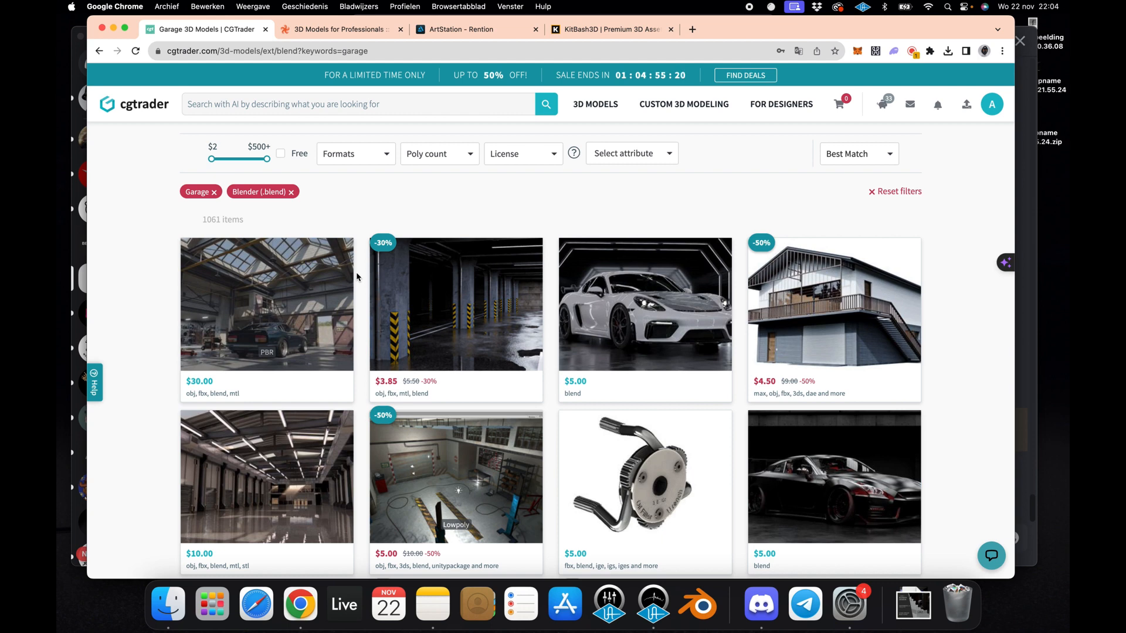
scroll(357, 277, "down", 2)
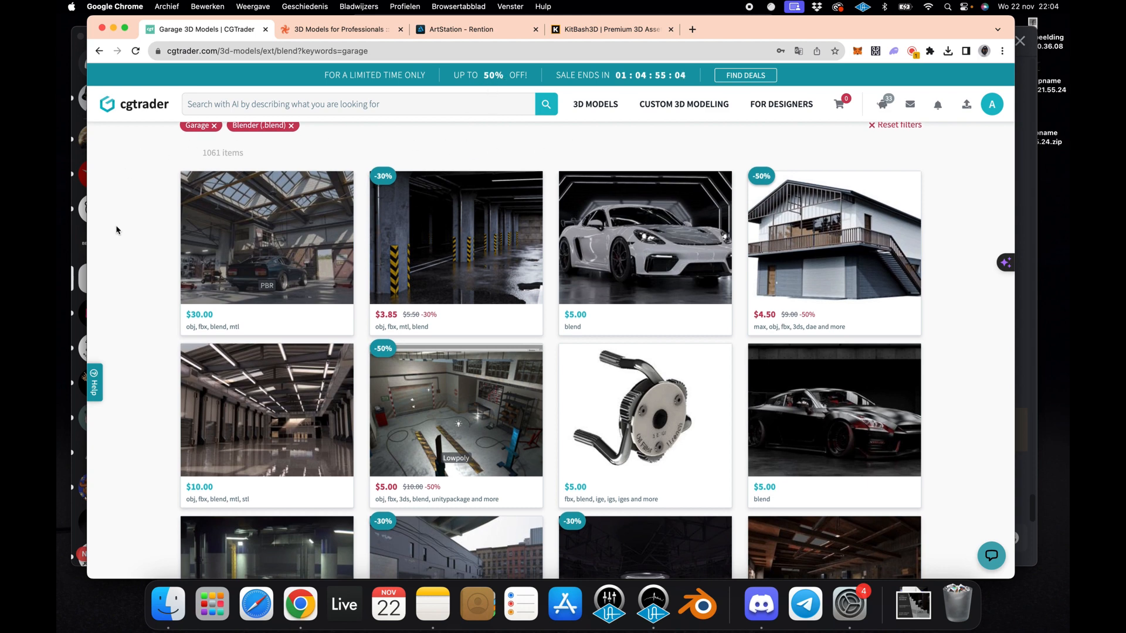
scroll(116, 230, "down", 3)
scroll(133, 311, "down", 3)
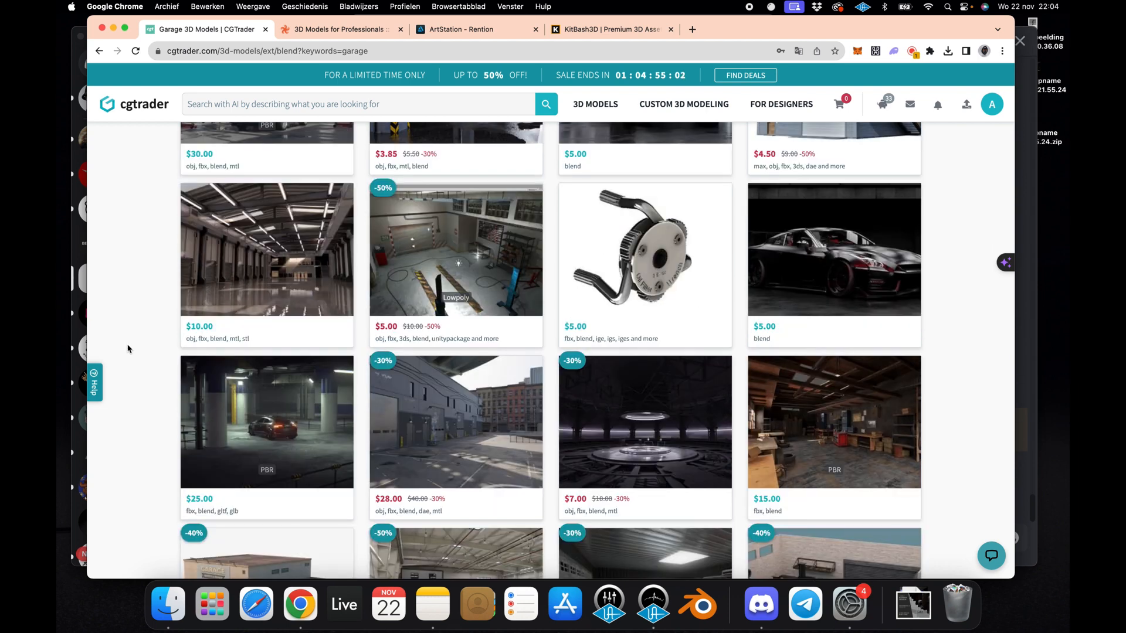
scroll(128, 348, "down", 5)
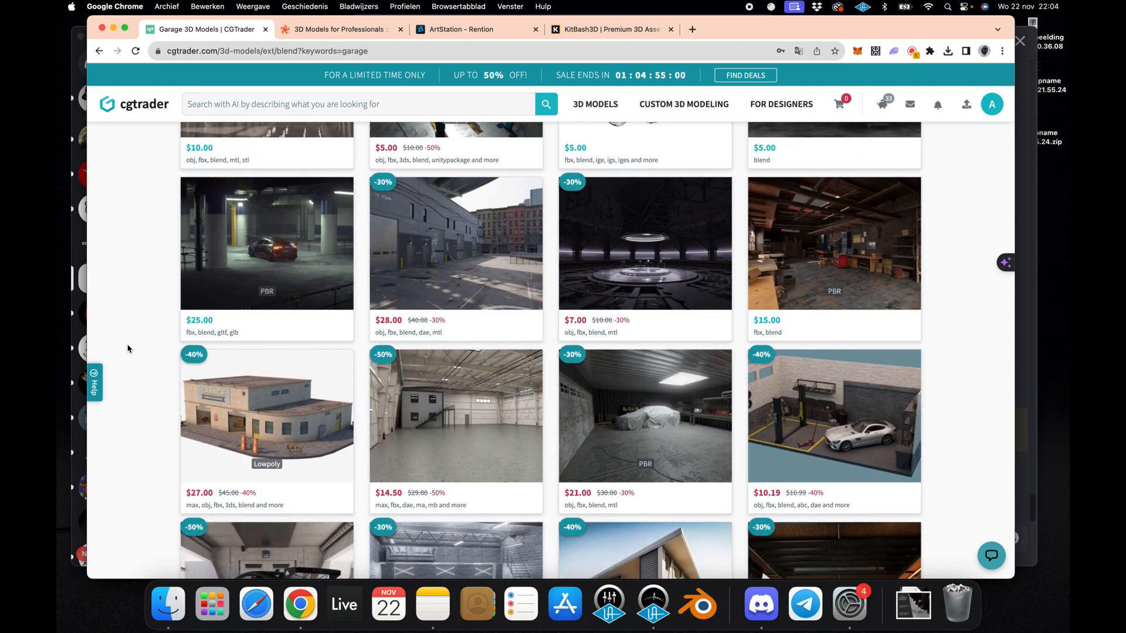
scroll(128, 348, "up", 1)
scroll(128, 349, "down", 3)
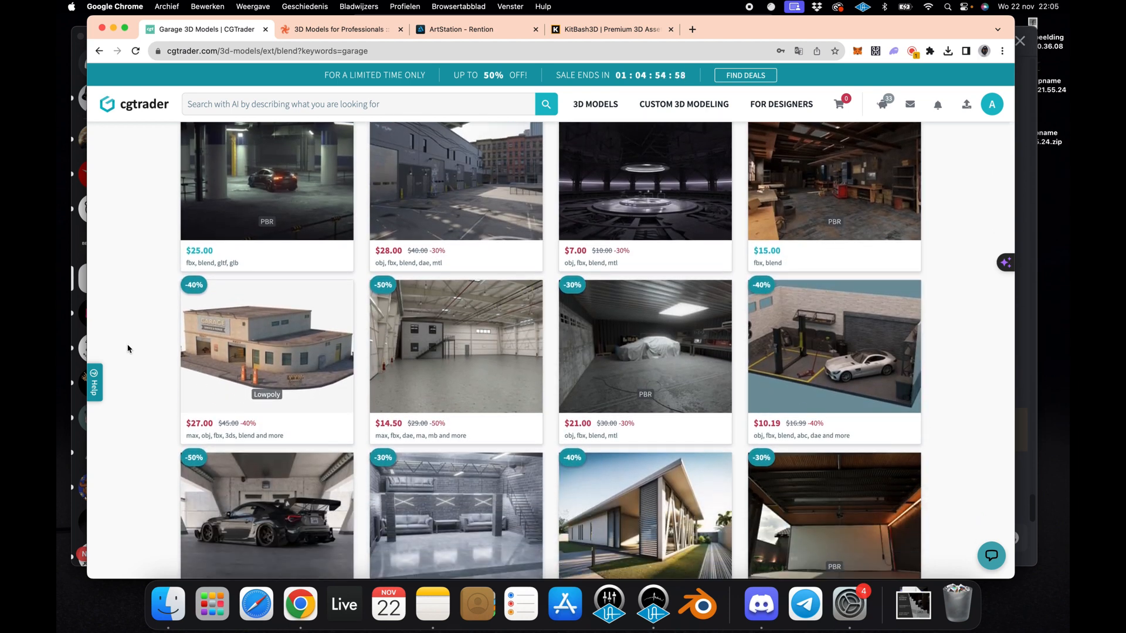
scroll(127, 349, "up", 3)
scroll(128, 349, "up", 1)
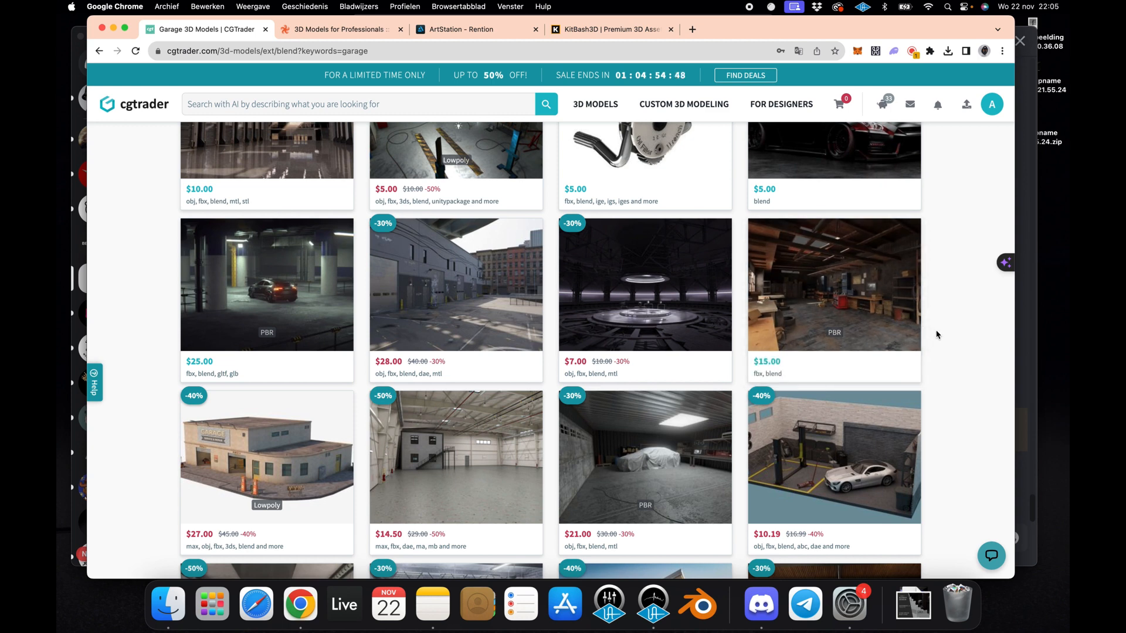
scroll(937, 335, "down", 3)
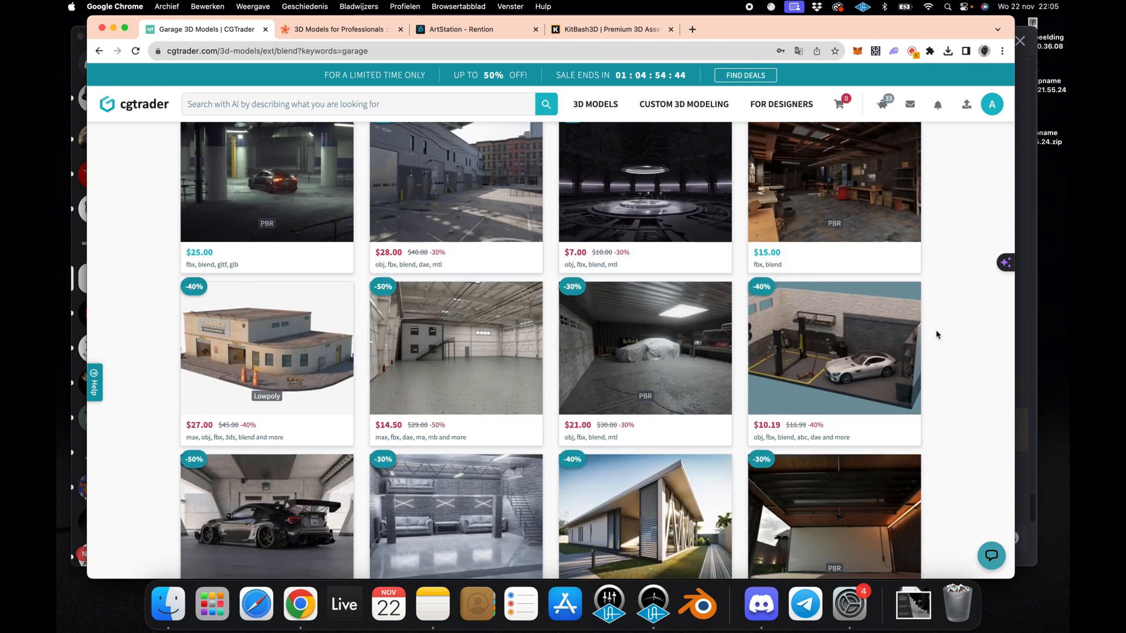
mouse_move(777, 274)
scroll(960, 276, "down", 5)
scroll(960, 276, "down", 6)
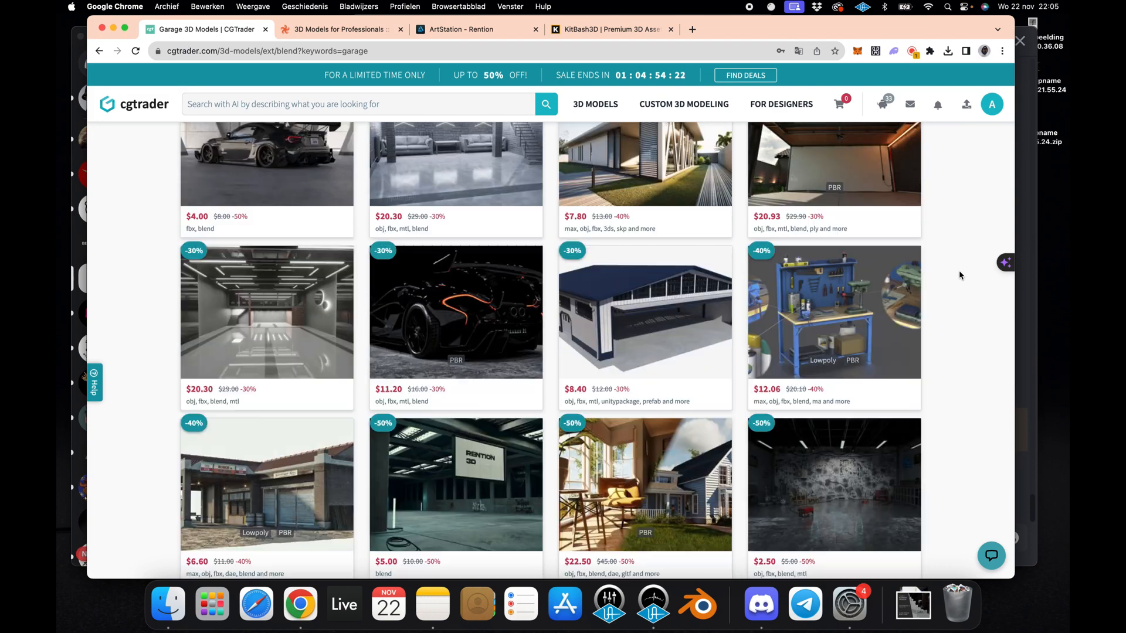
scroll(960, 276, "down", 3)
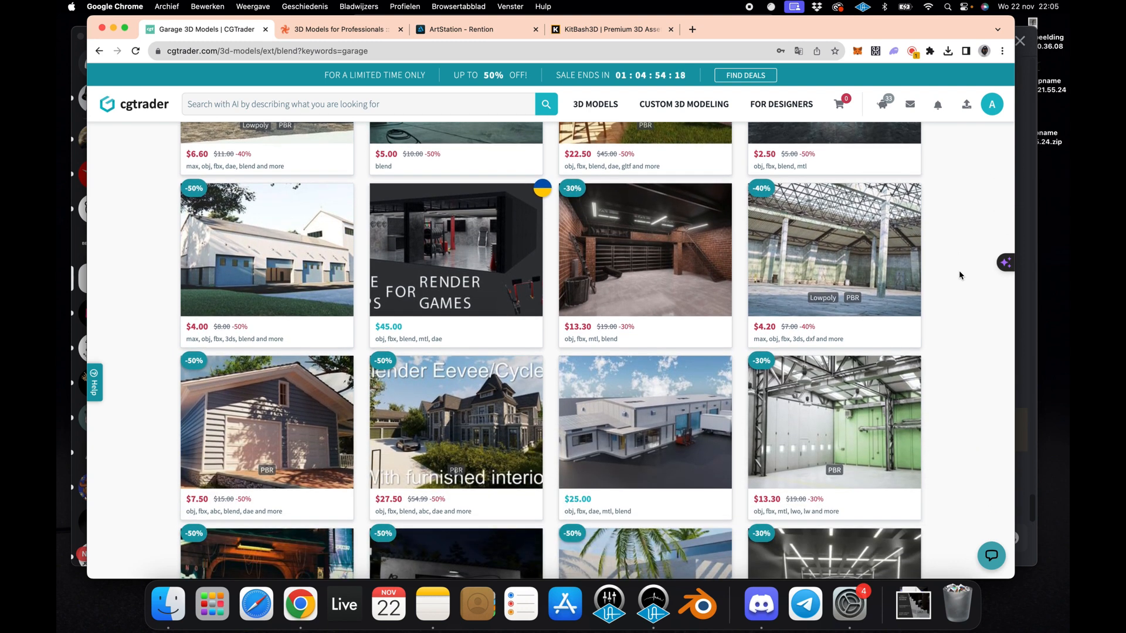
scroll(960, 275, "down", 1)
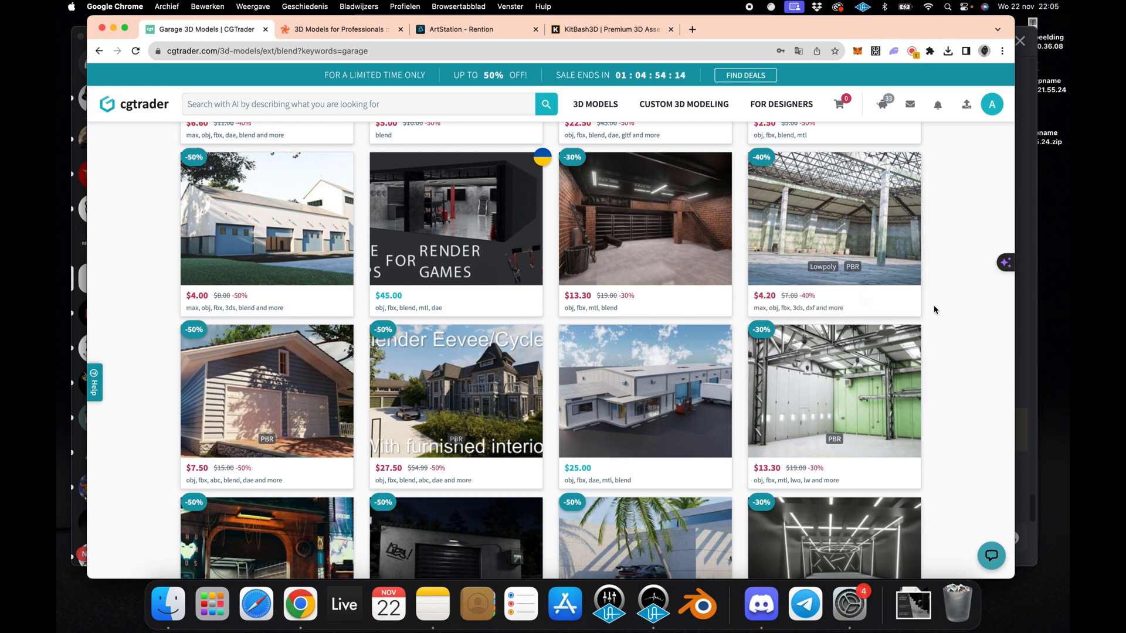
scroll(937, 318, "down", 5)
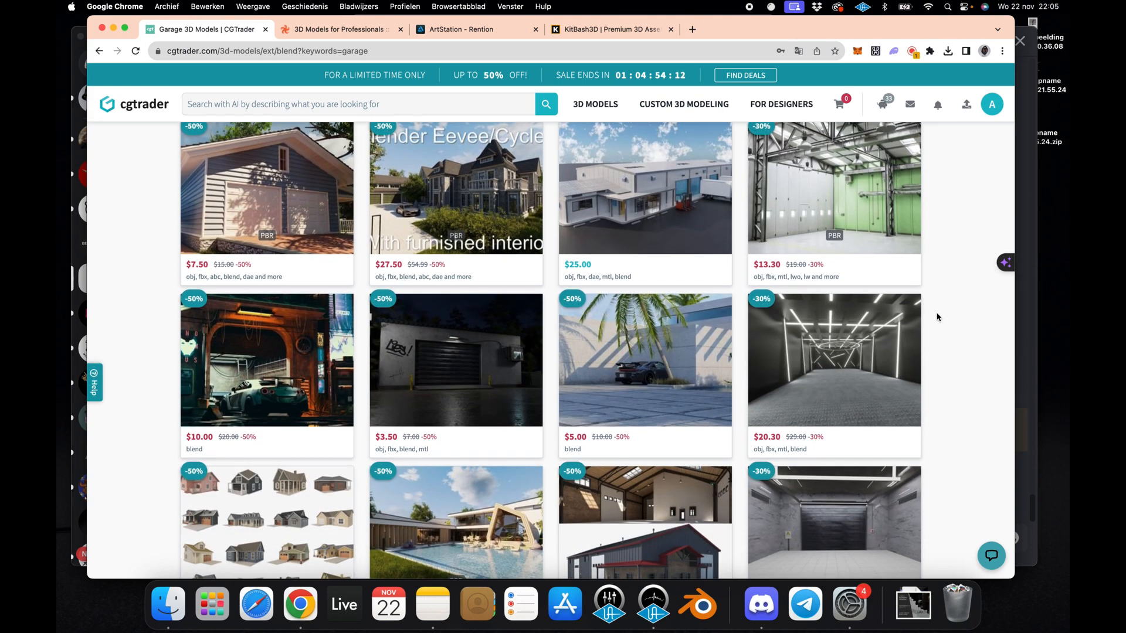
scroll(937, 317, "down", 2)
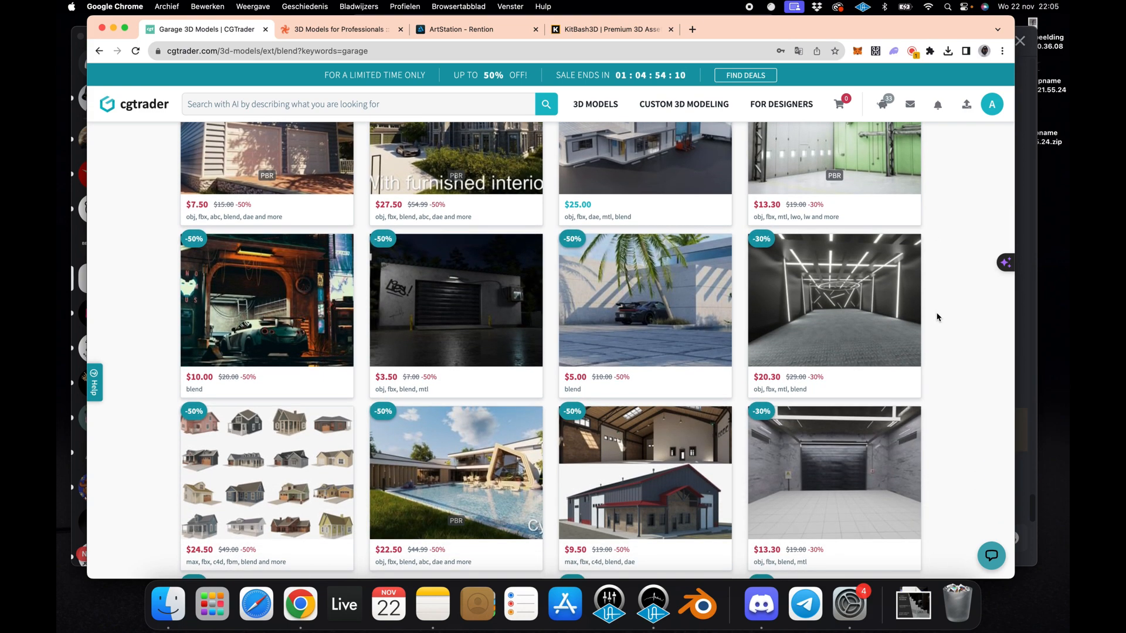
scroll(938, 318, "down", 7)
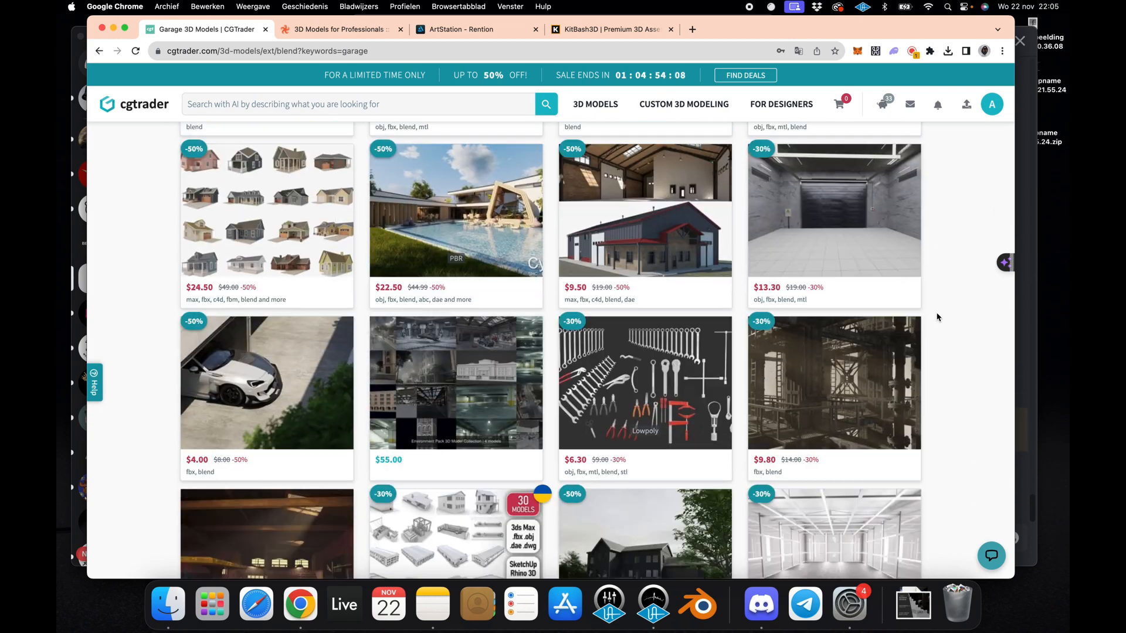
scroll(938, 317, "down", 8)
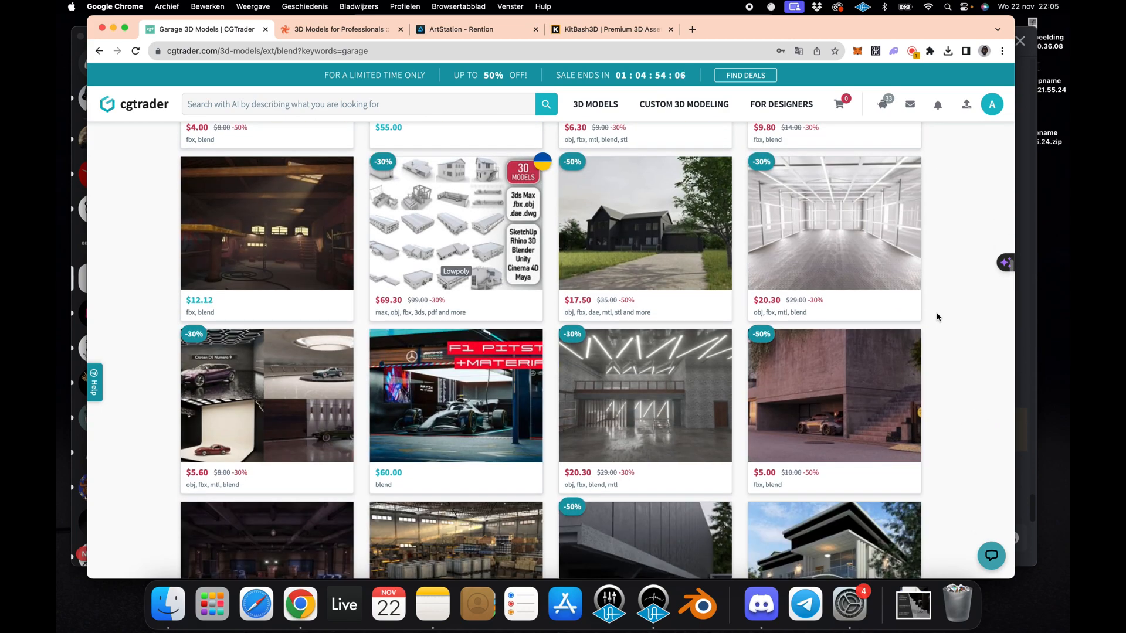
scroll(938, 318, "up", 20)
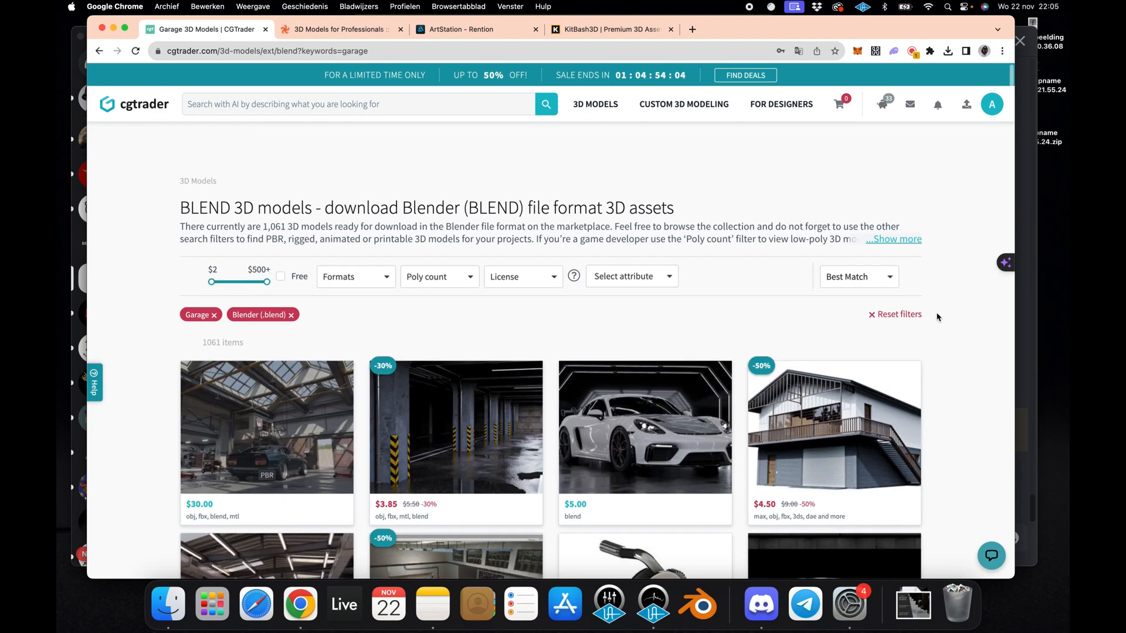
left_click(341, 31)
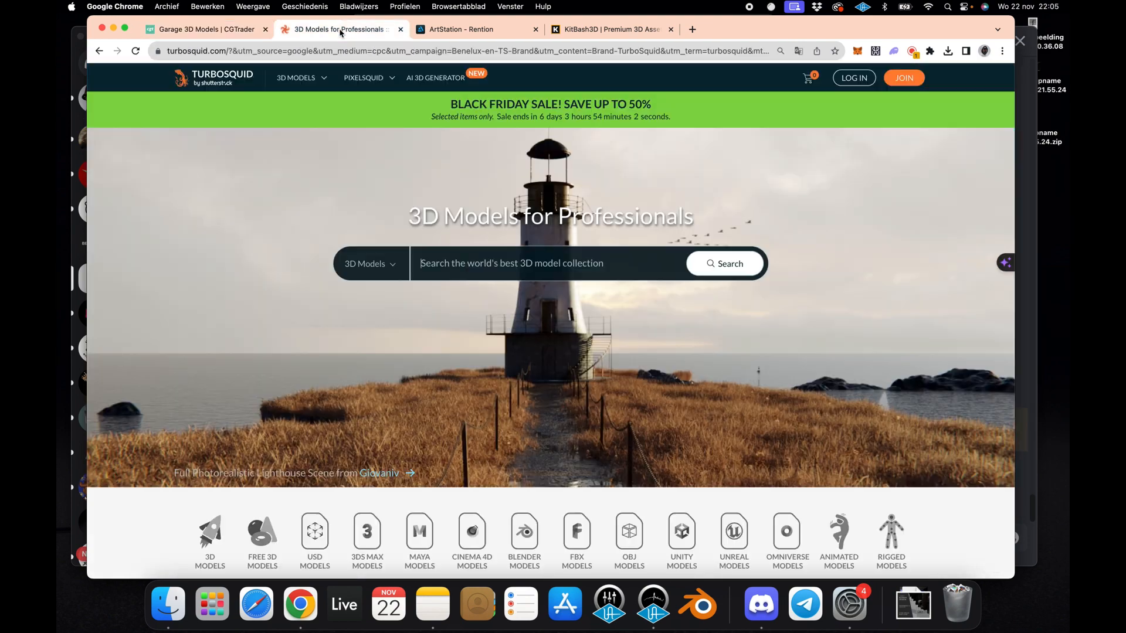
left_click(205, 50)
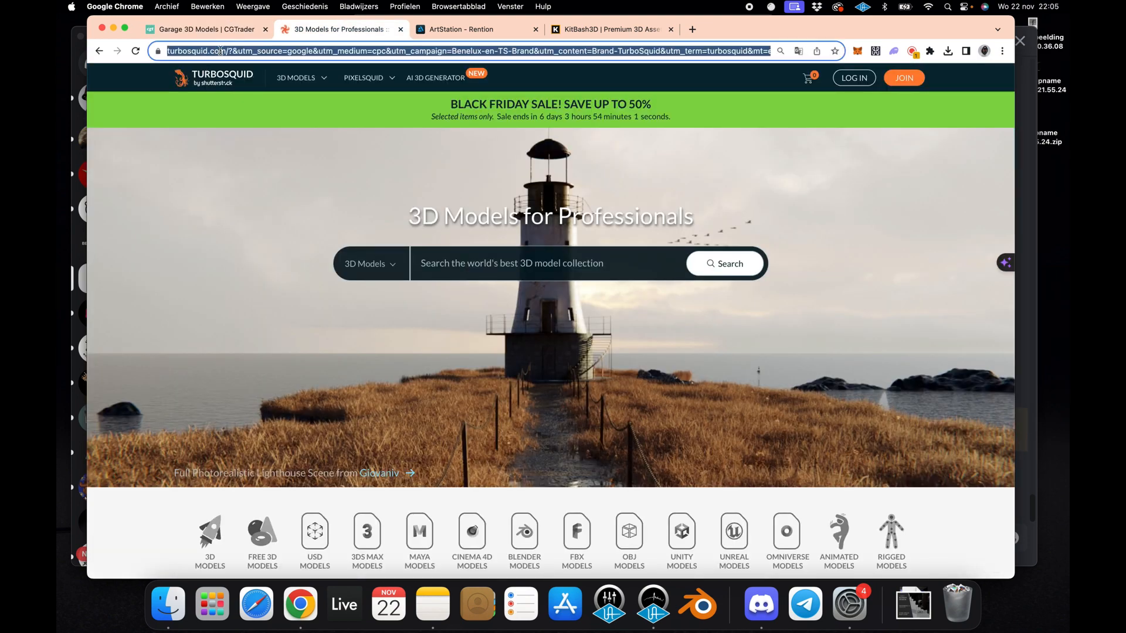
left_click(221, 51)
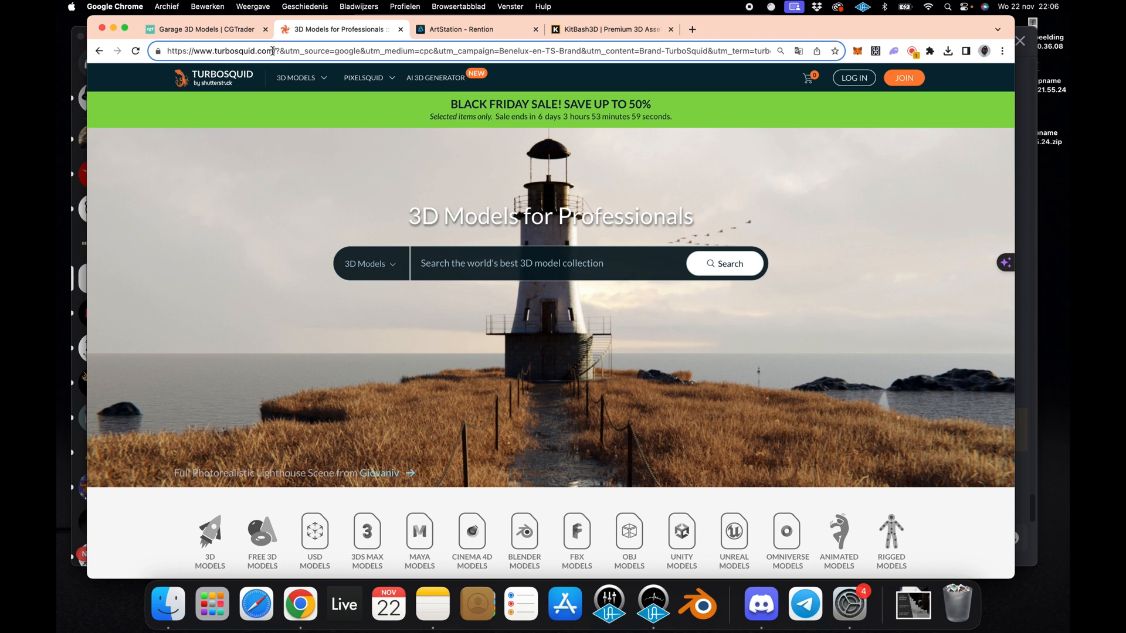
left_click_drag(272, 51, 119, 53)
key("super+c")
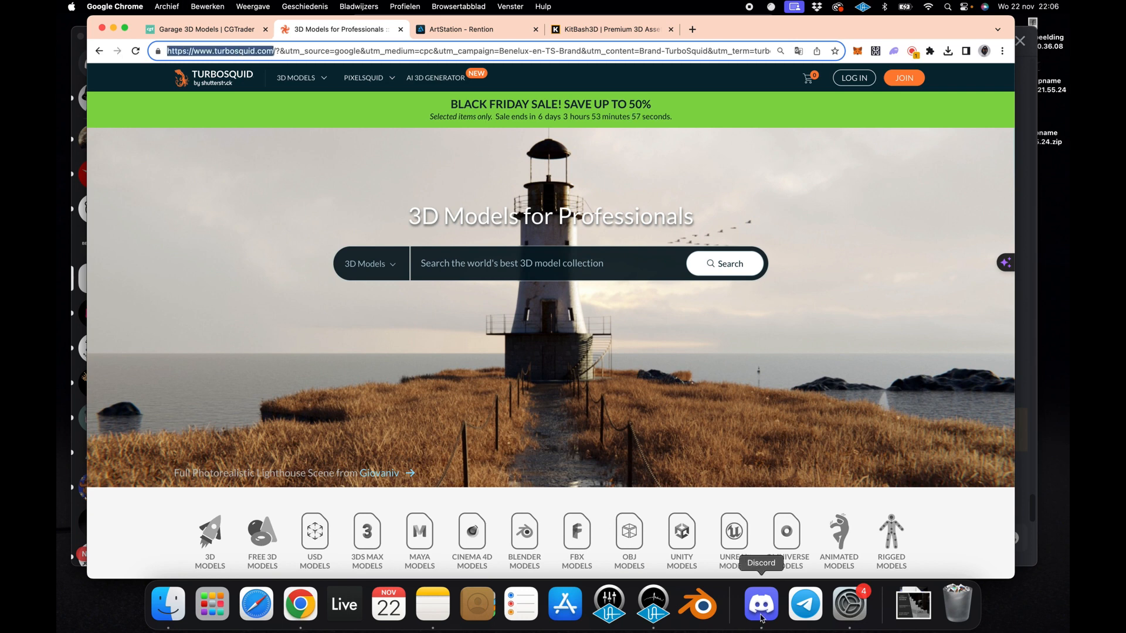
- Switch to Discord and send the TurboSquid address in the beast stage chat with a space after "https"
left_click(761, 604)
left_click(791, 539)
key("super+v")
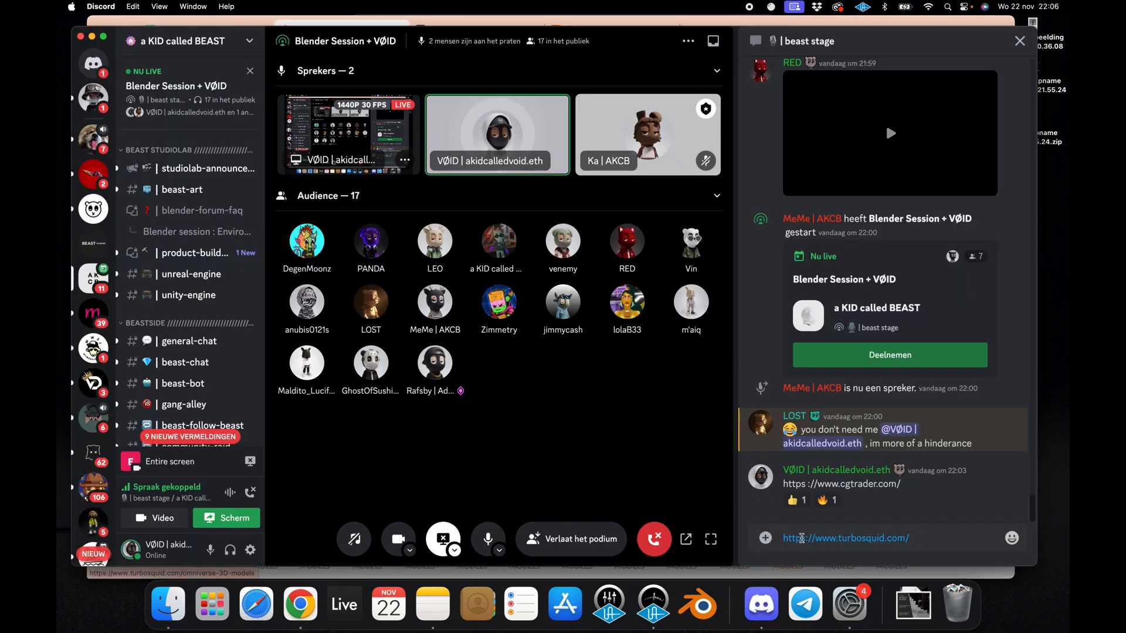
left_click(807, 538)
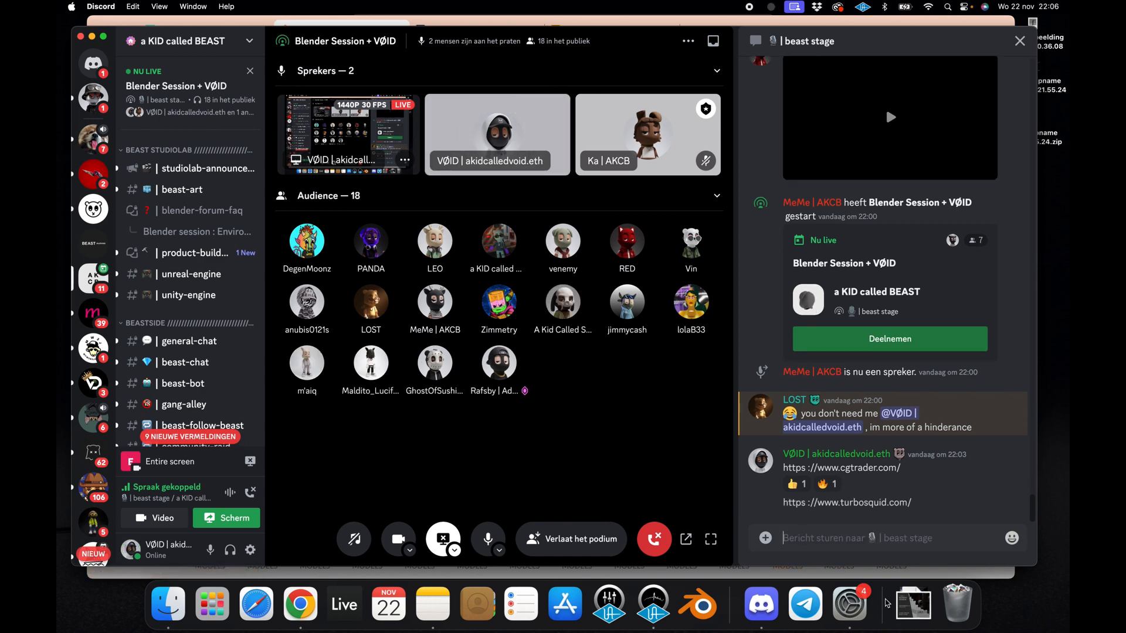
- Switch back to Chrome and search TurboSquid for "garage"
left_click(300, 604)
left_click(477, 272)
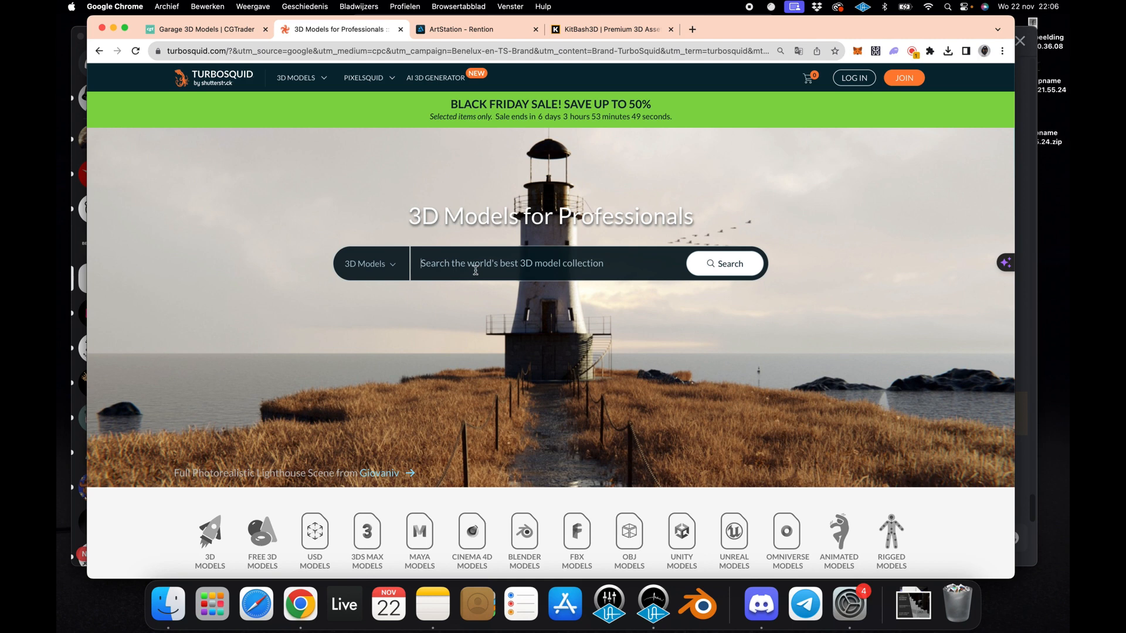
type("garage")
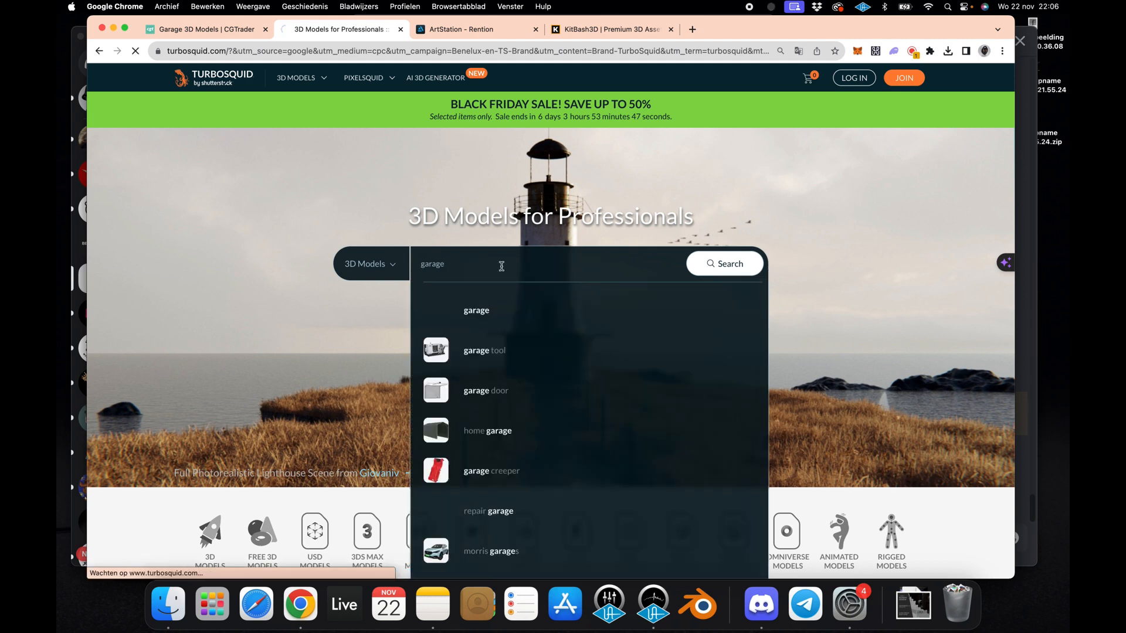
key("Return")
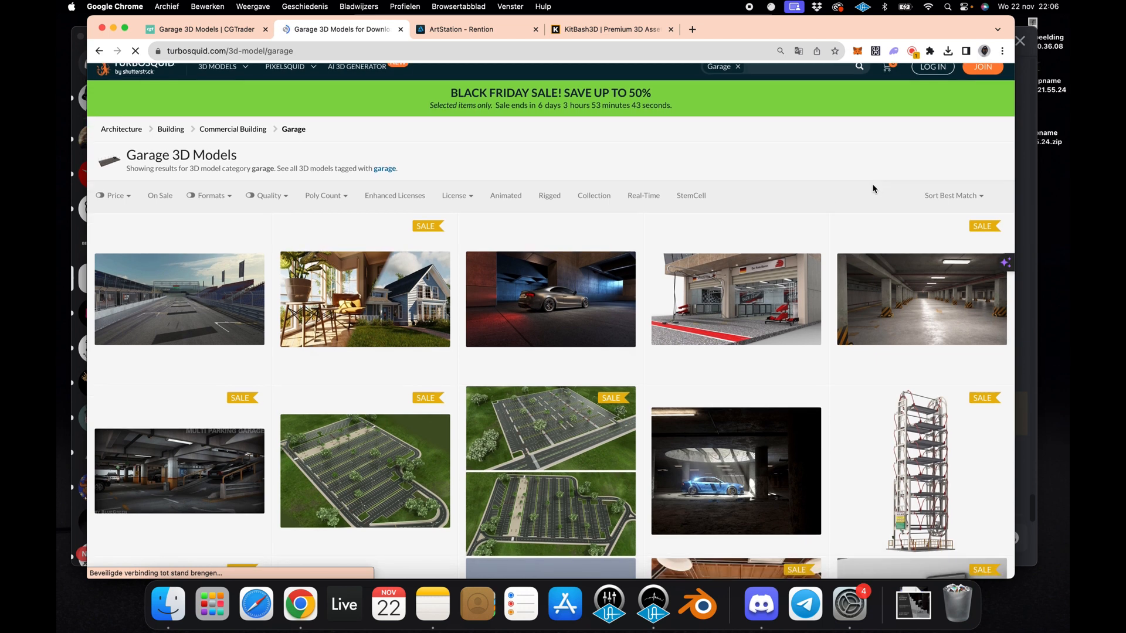
- Filter the TurboSquid garage results to the .blend (Blender) format
scroll(872, 188, "down", 1)
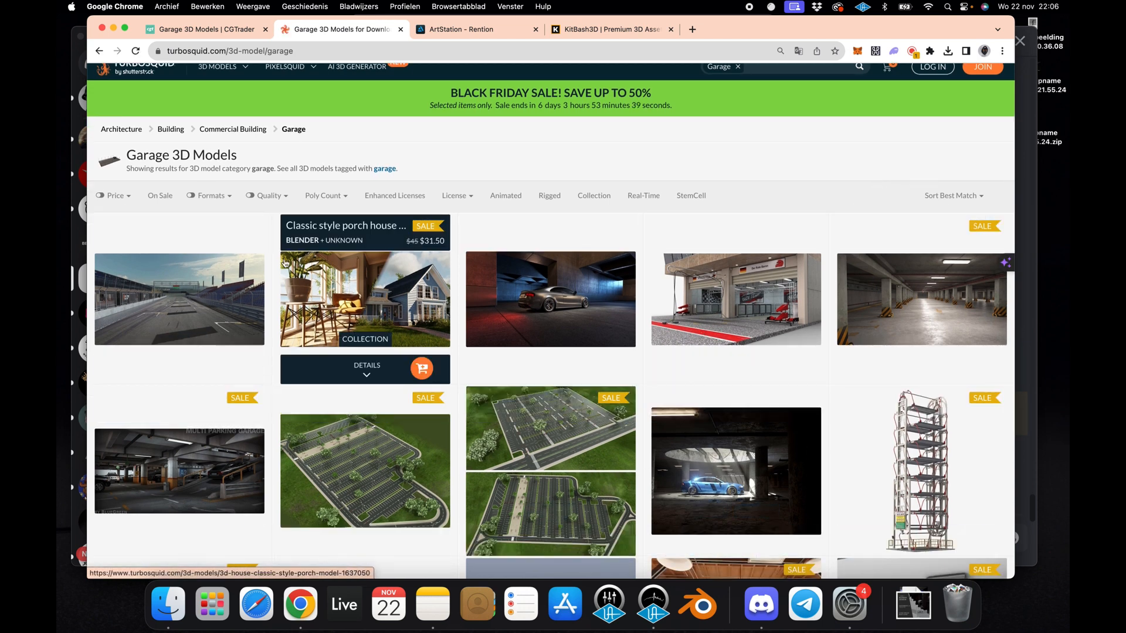
left_click(228, 197)
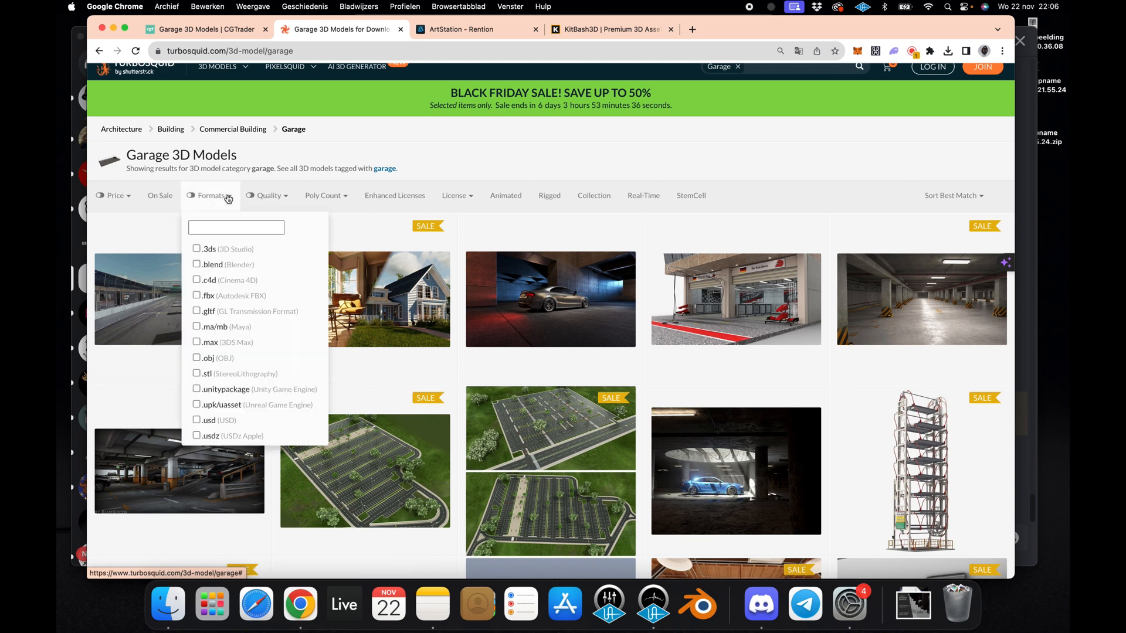
left_click(197, 265)
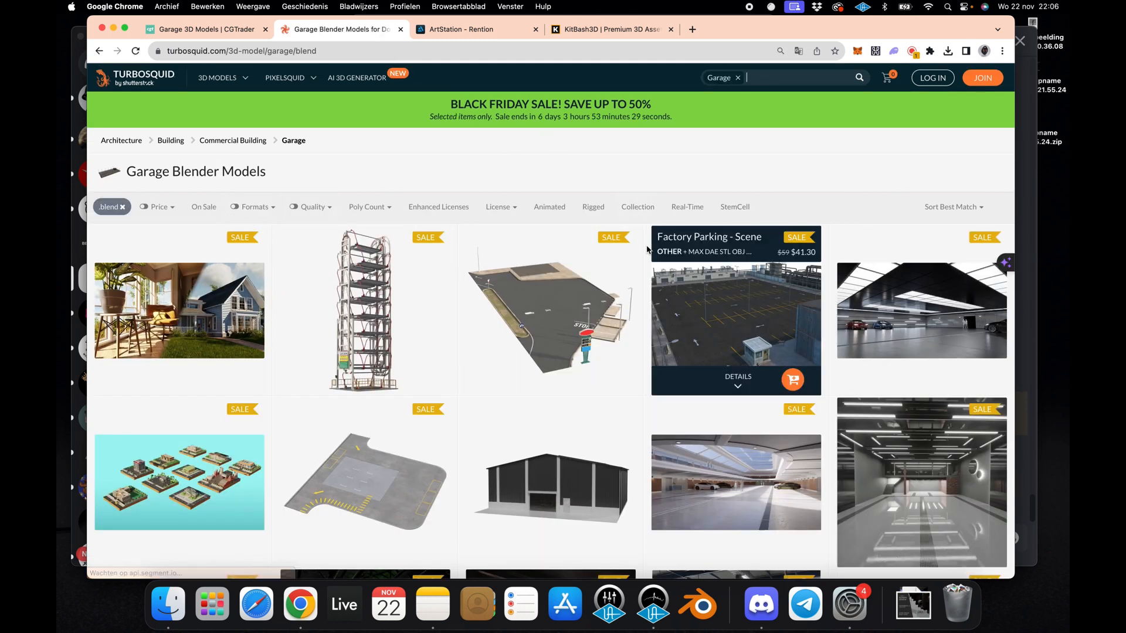
- Browse the Blender-format garage models on TurboSquid, examining their previews, prices and available file formats
scroll(648, 249, "down", 4)
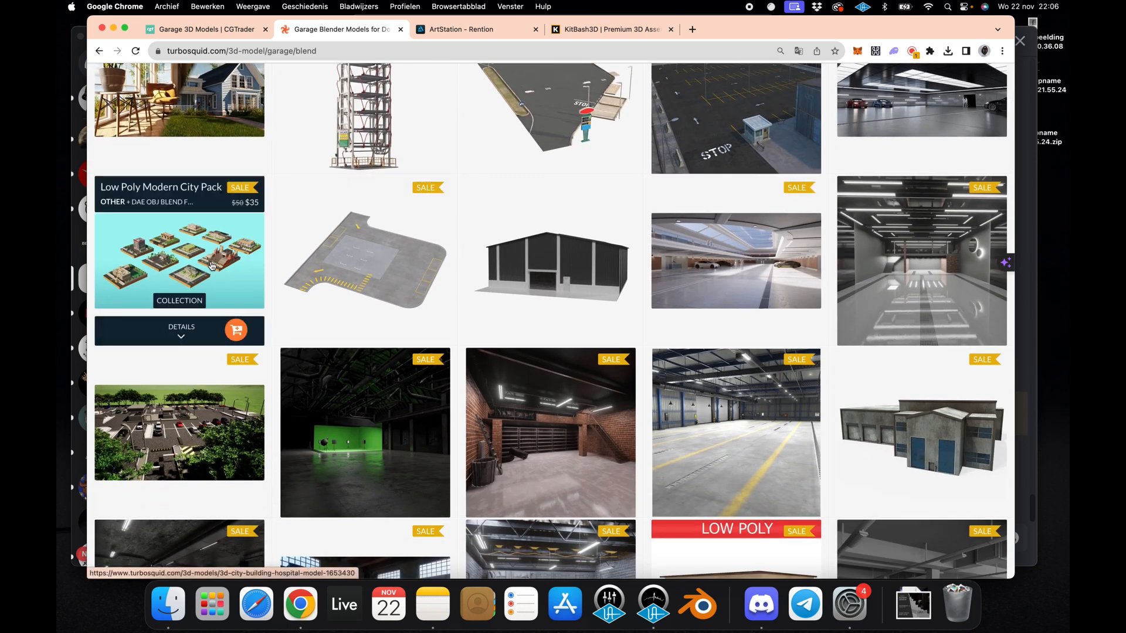
scroll(260, 370, "down", 2)
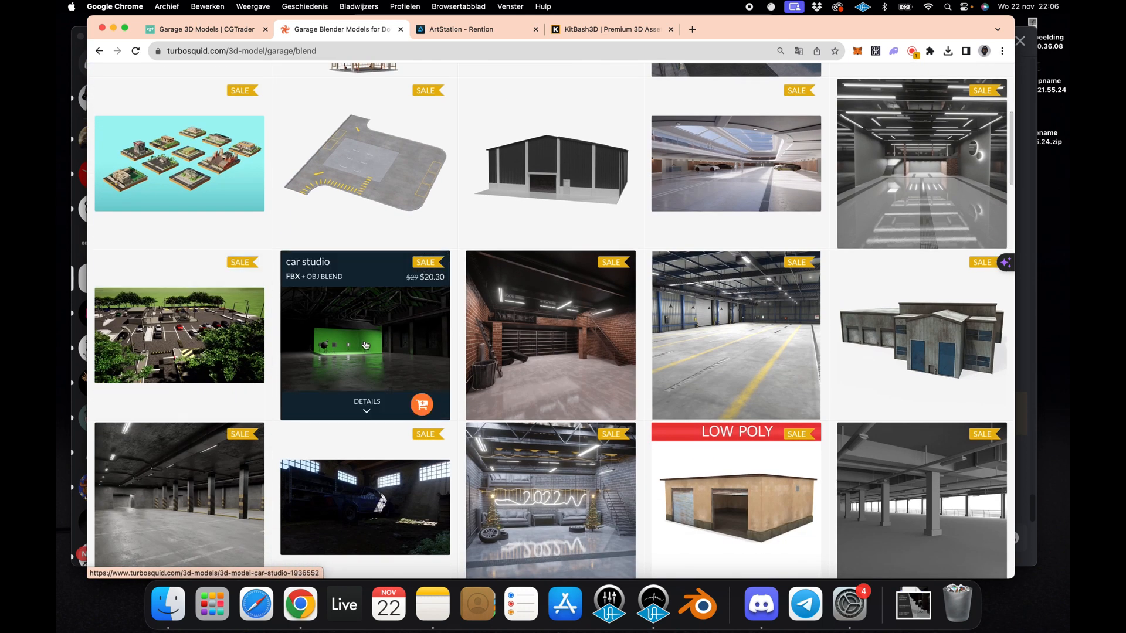
scroll(364, 345, "down", 1)
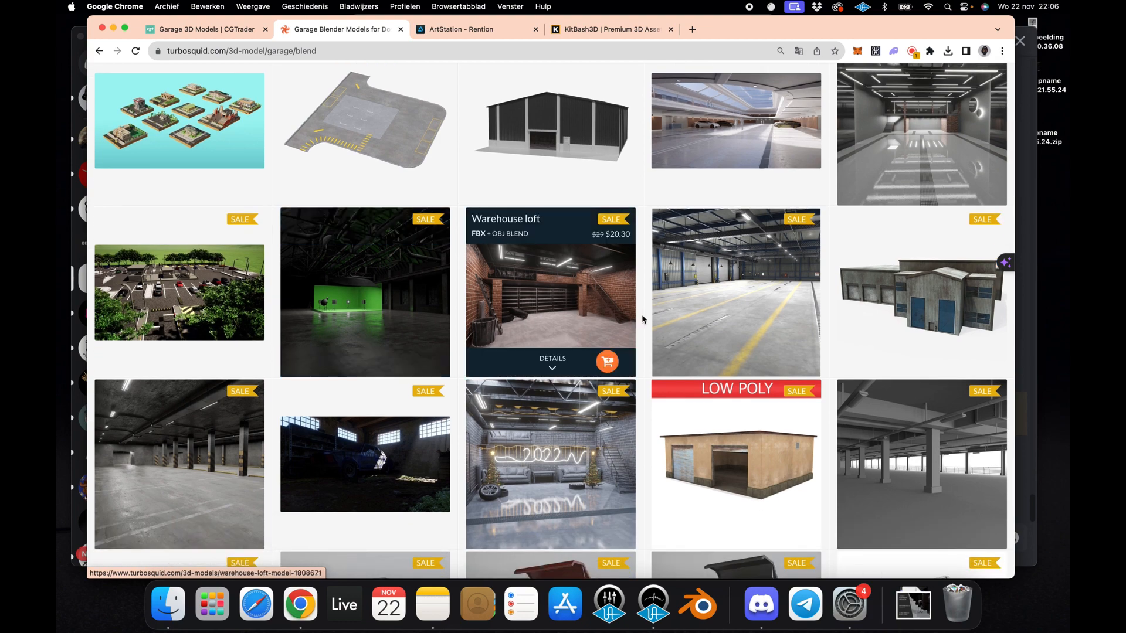
scroll(645, 318, "down", 7)
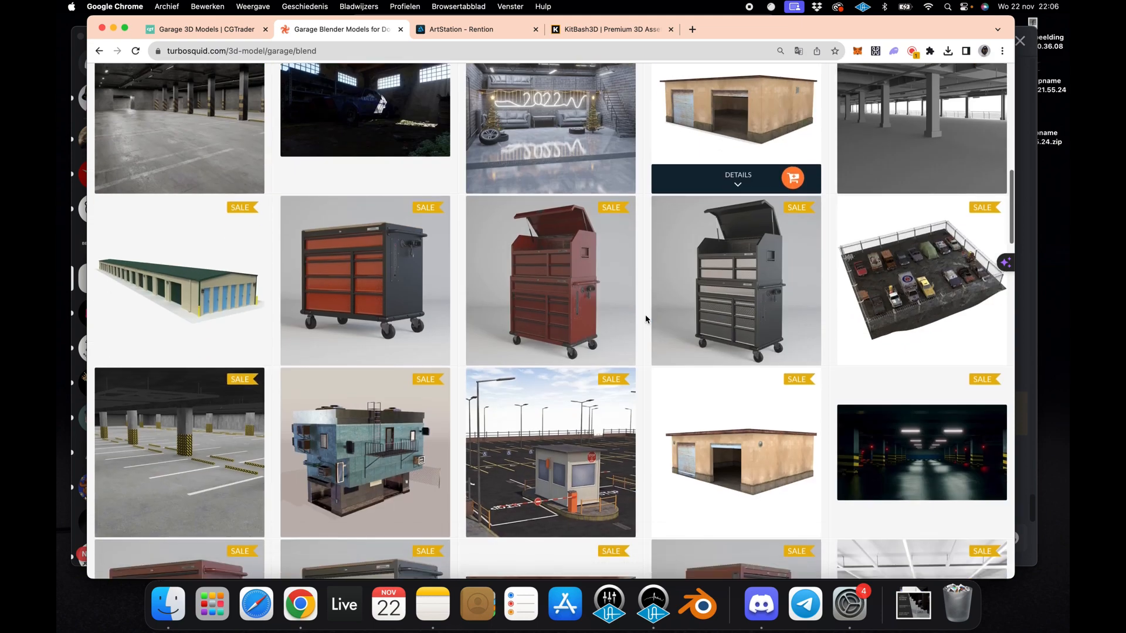
scroll(646, 319, "down", 2)
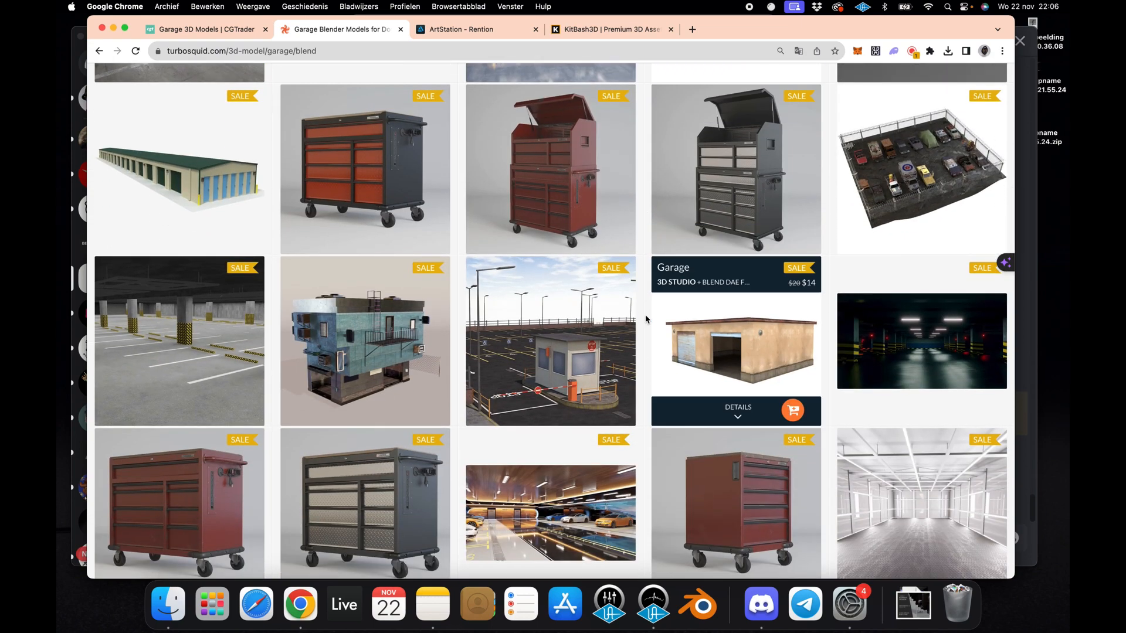
scroll(645, 319, "down", 7)
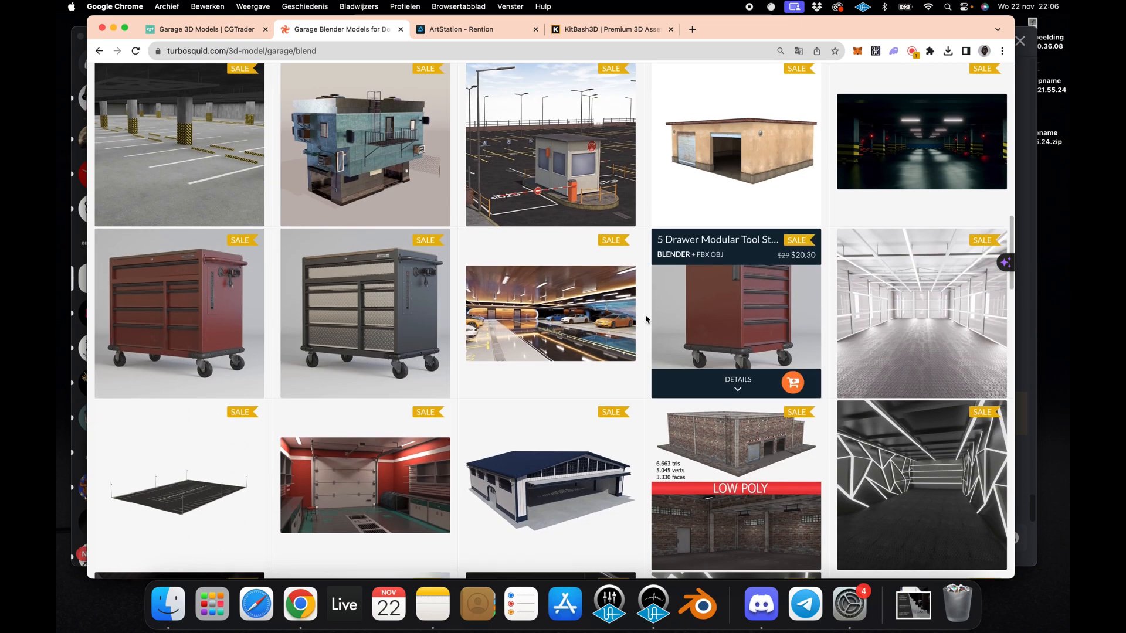
scroll(646, 318, "down", 2)
scroll(646, 318, "down", 2)
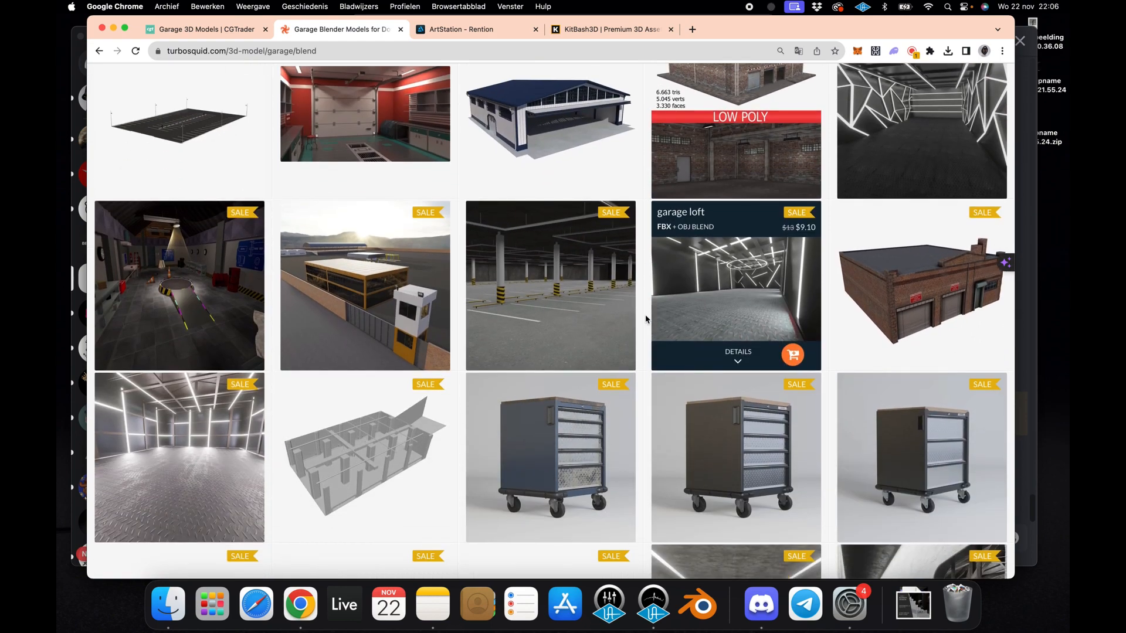
scroll(645, 318, "up", 7)
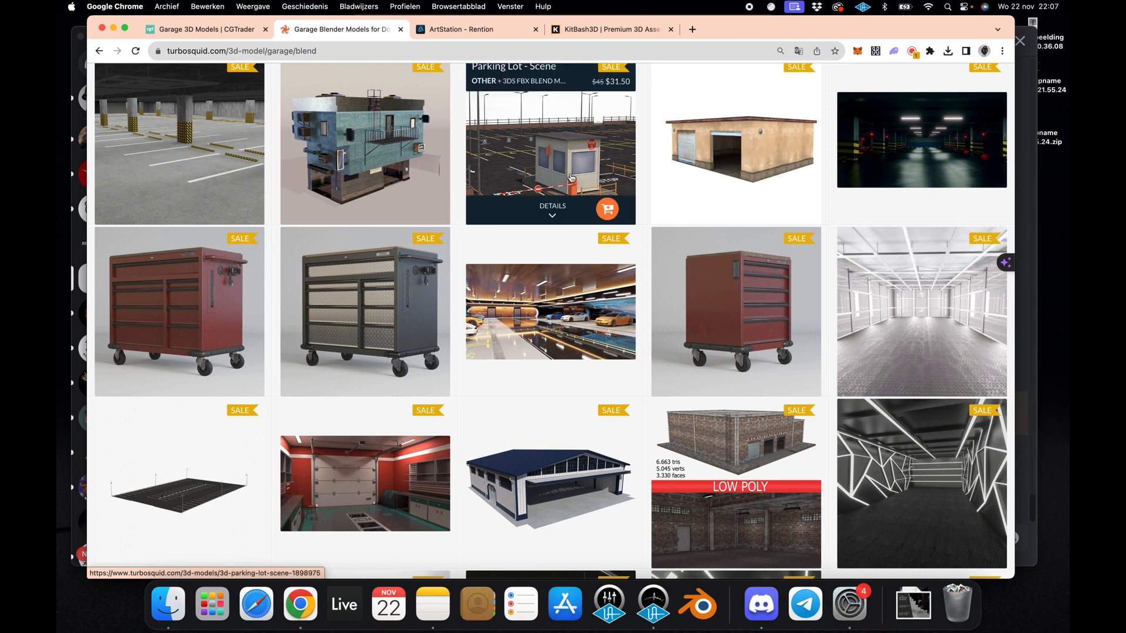
scroll(515, 162, "up", 1)
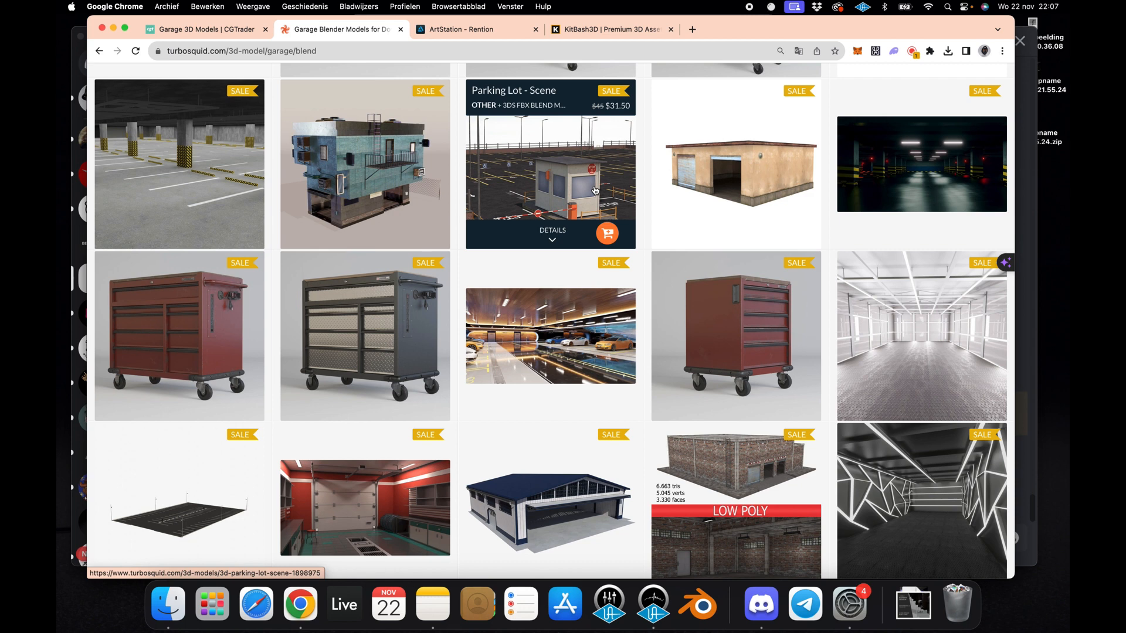
scroll(593, 187, "down", 6)
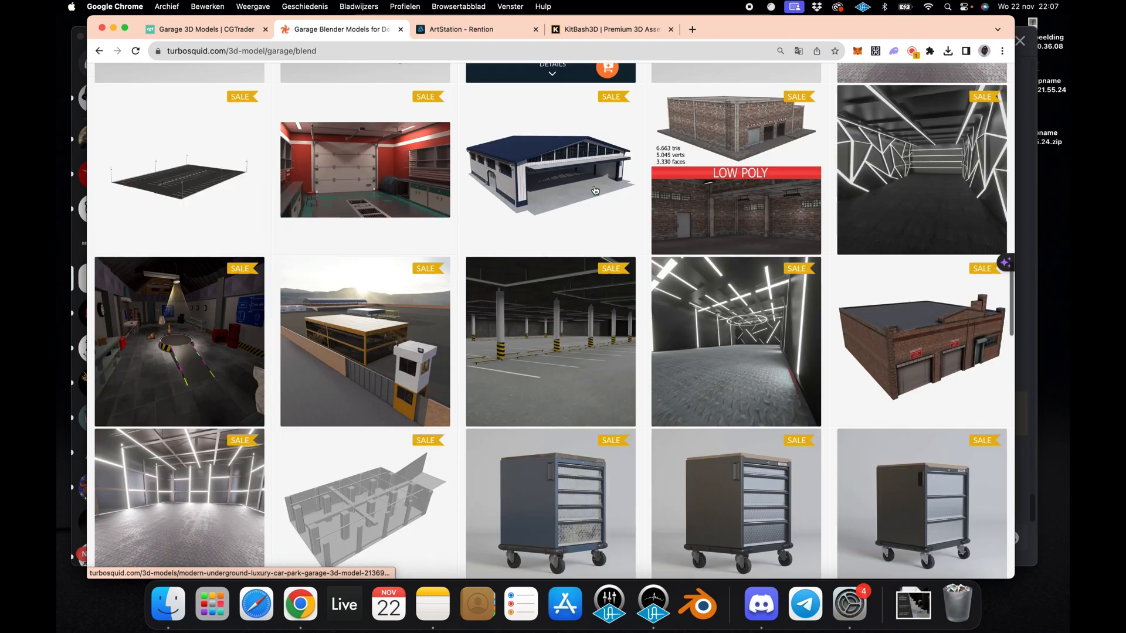
scroll(663, 246, "down", 1)
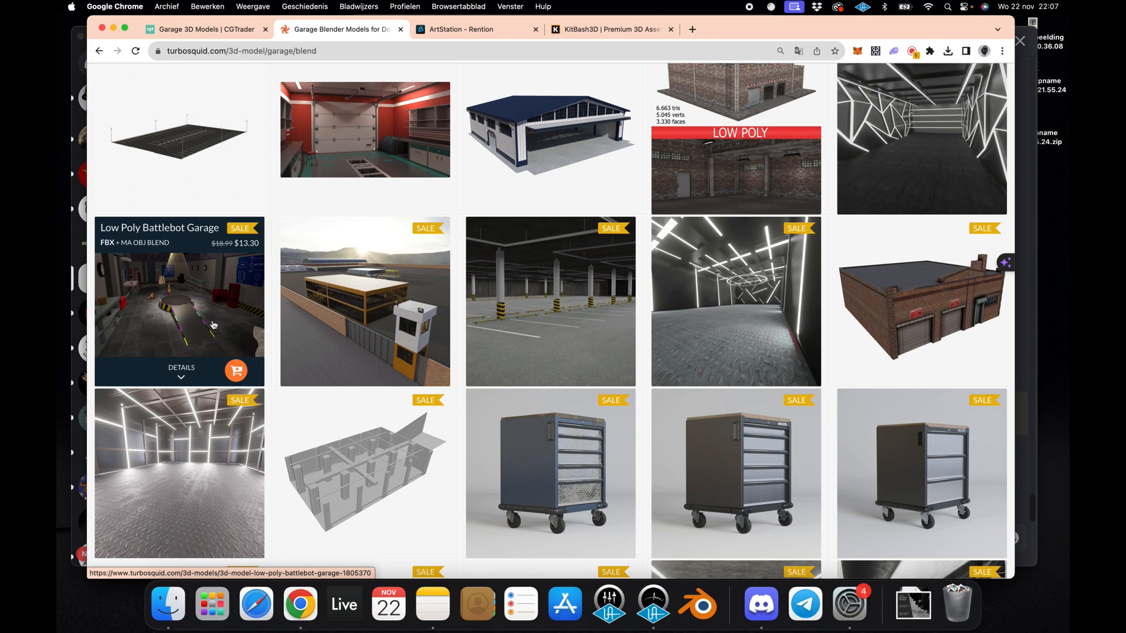
scroll(213, 325, "down", 3)
scroll(214, 322, "up", 6)
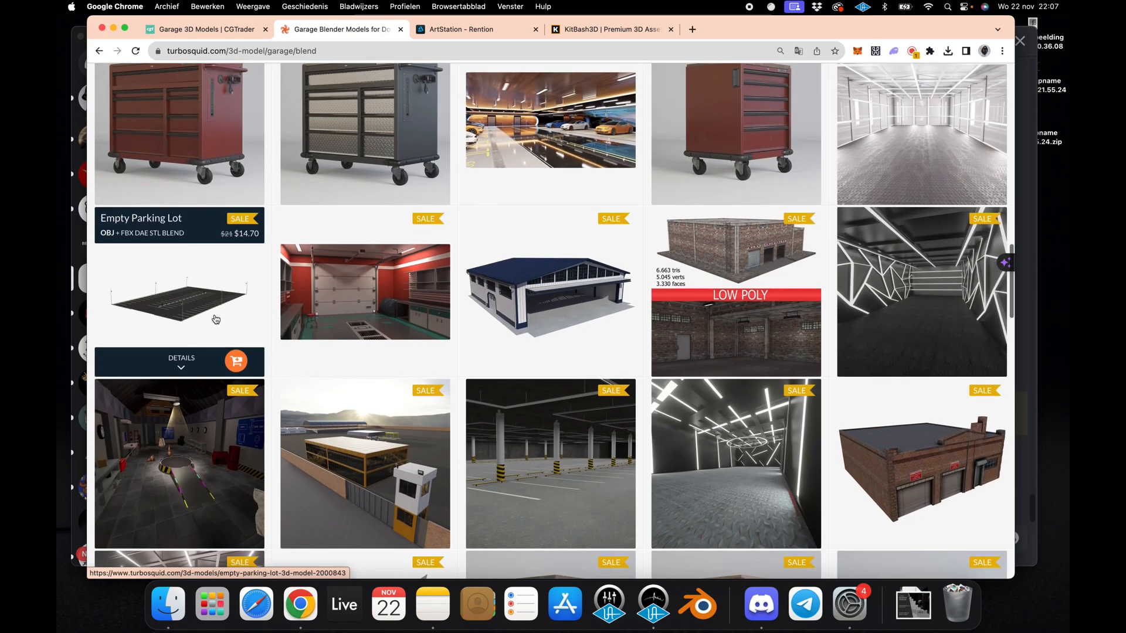
scroll(216, 320, "up", 4)
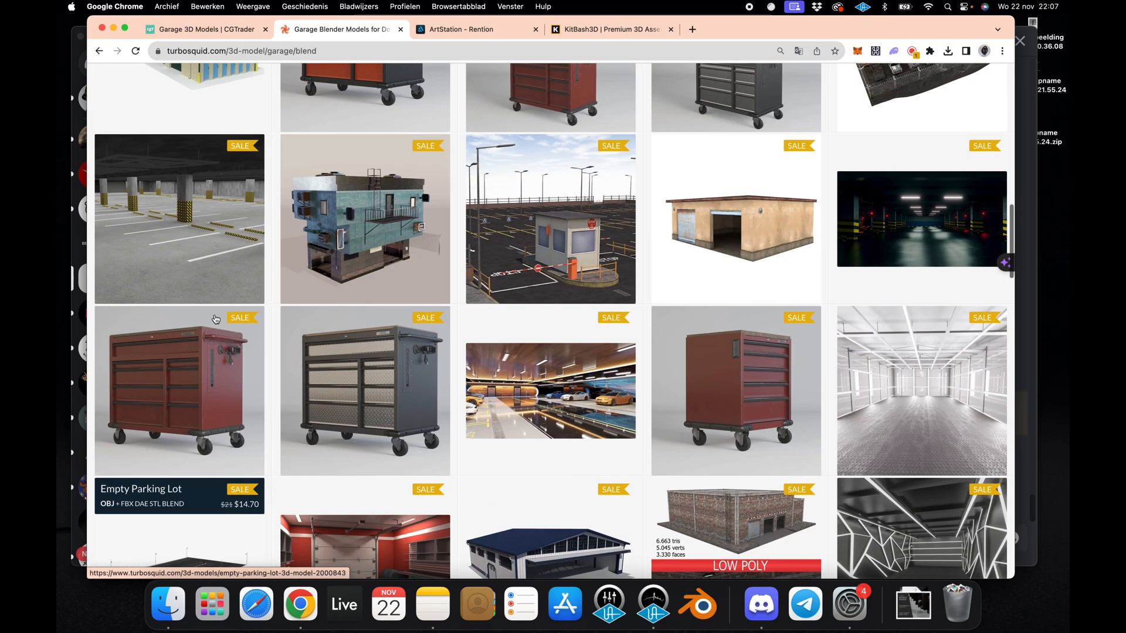
left_click(470, 31)
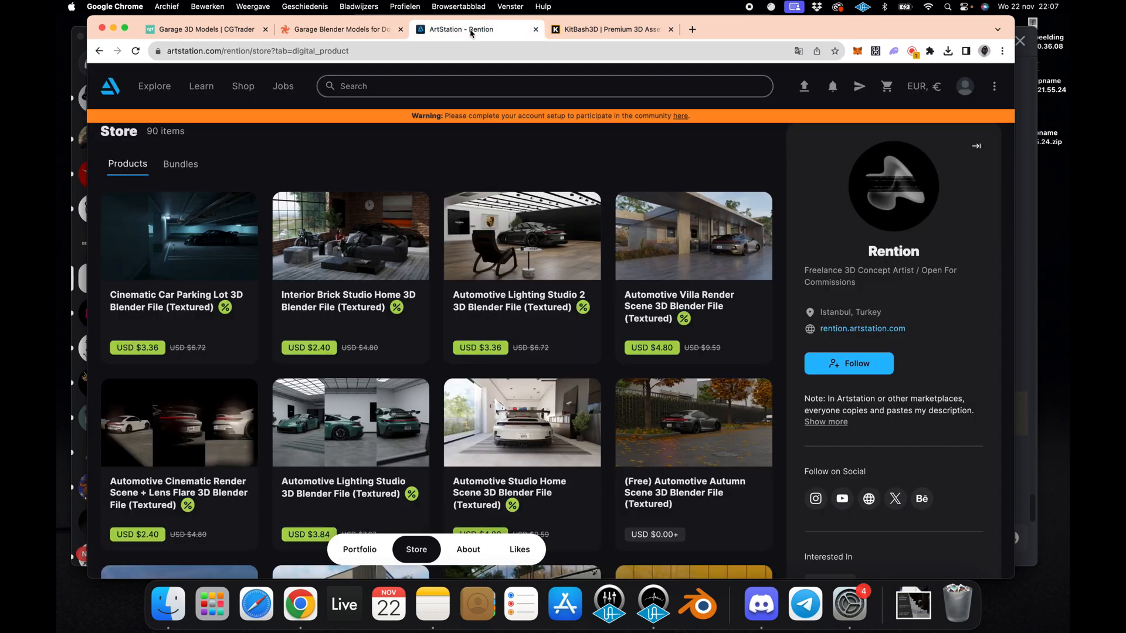
left_click(401, 51)
left_click(250, 53)
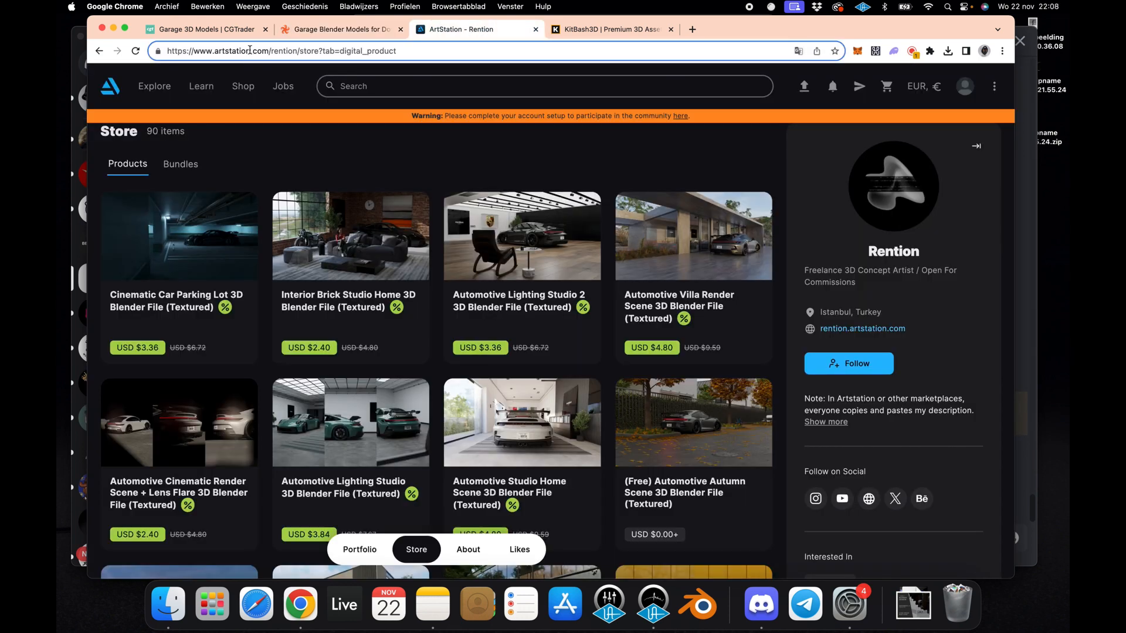
left_click_drag(297, 50, 183, 59)
key("super+c")
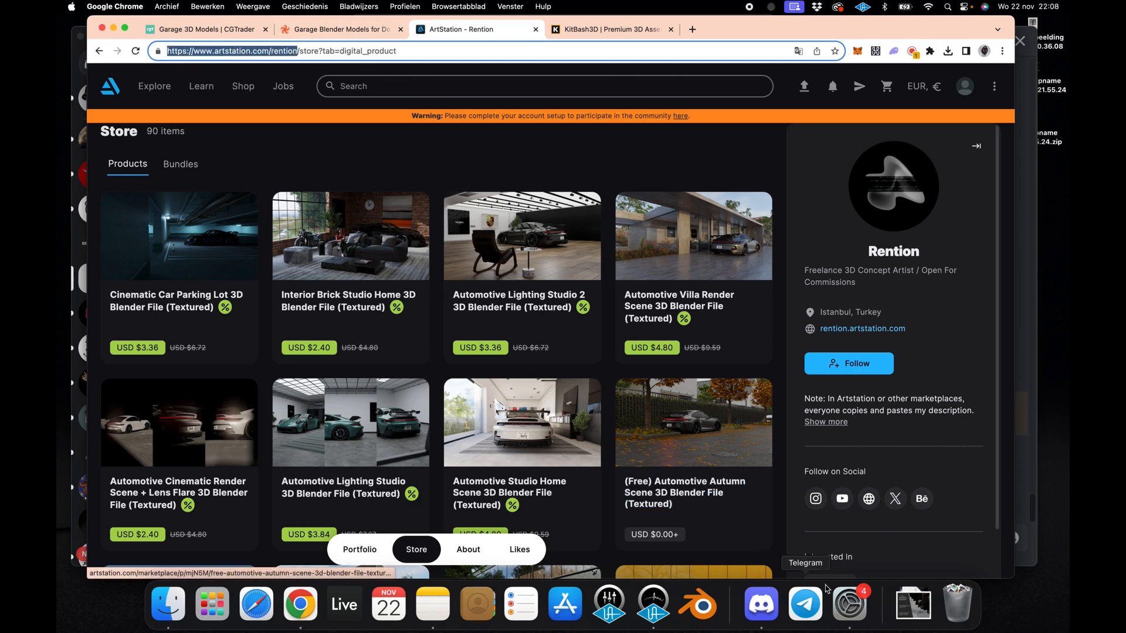
- Switch to Discord and send the Rention ArtStation address in the beast stage chat with a space after "https"
left_click(778, 612)
left_click(807, 538)
key("super+v")
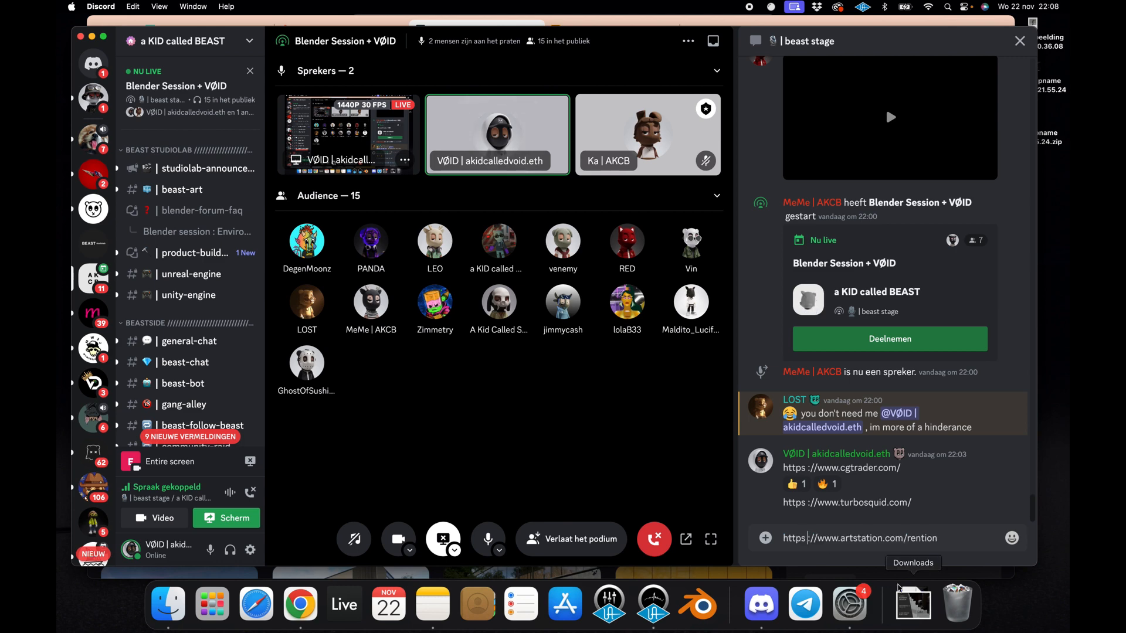
key("Return")
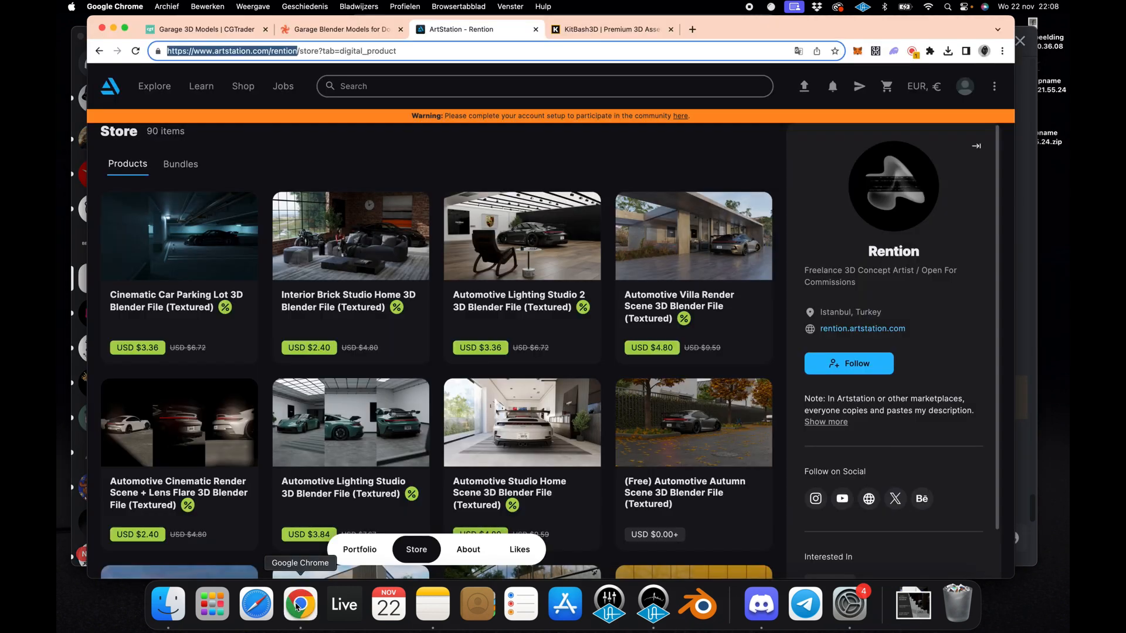
- Switch back to Chrome and browse the Rention store's Blender scenes, examining their previews, prices and included file formats
key("super+Tab")
left_click(426, 153)
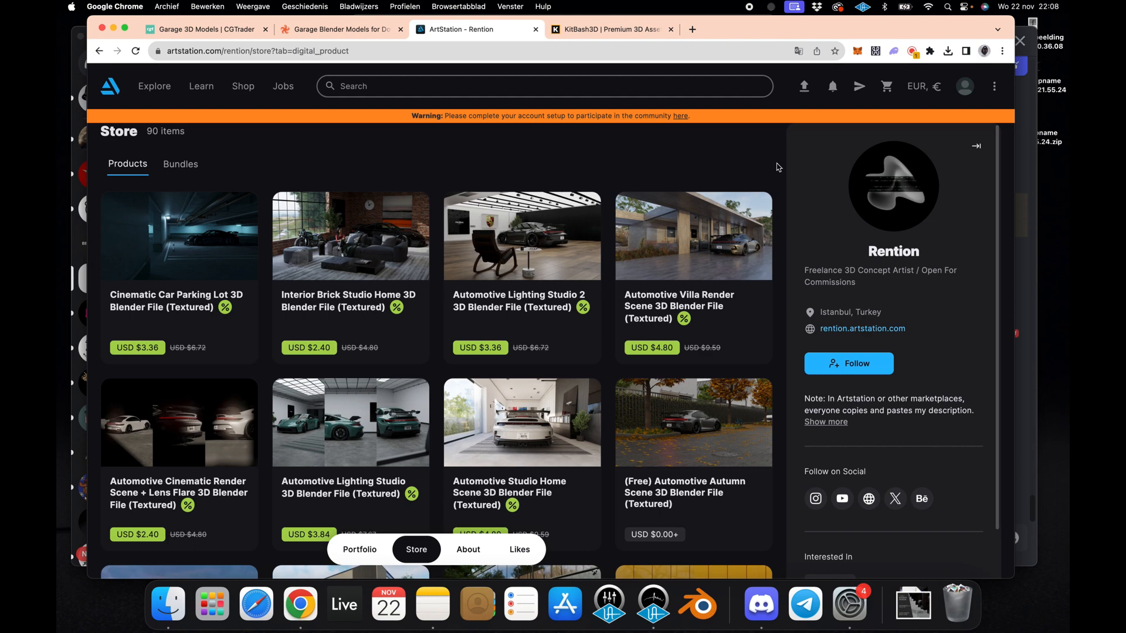
scroll(774, 167, "down", 15)
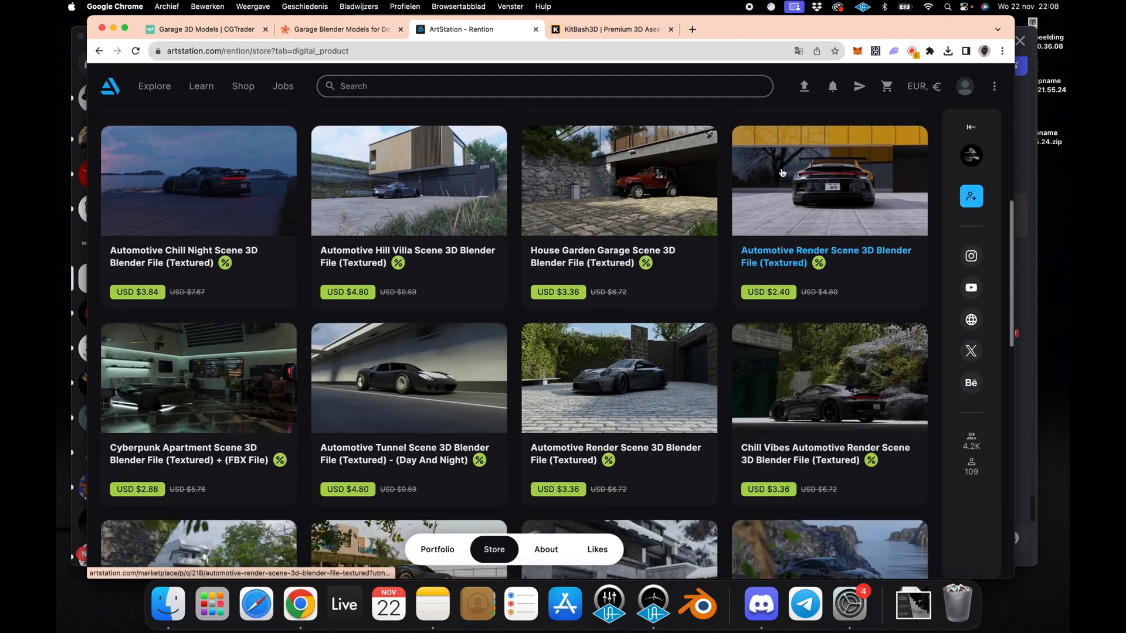
scroll(782, 173, "down", 1)
scroll(782, 172, "down", 20)
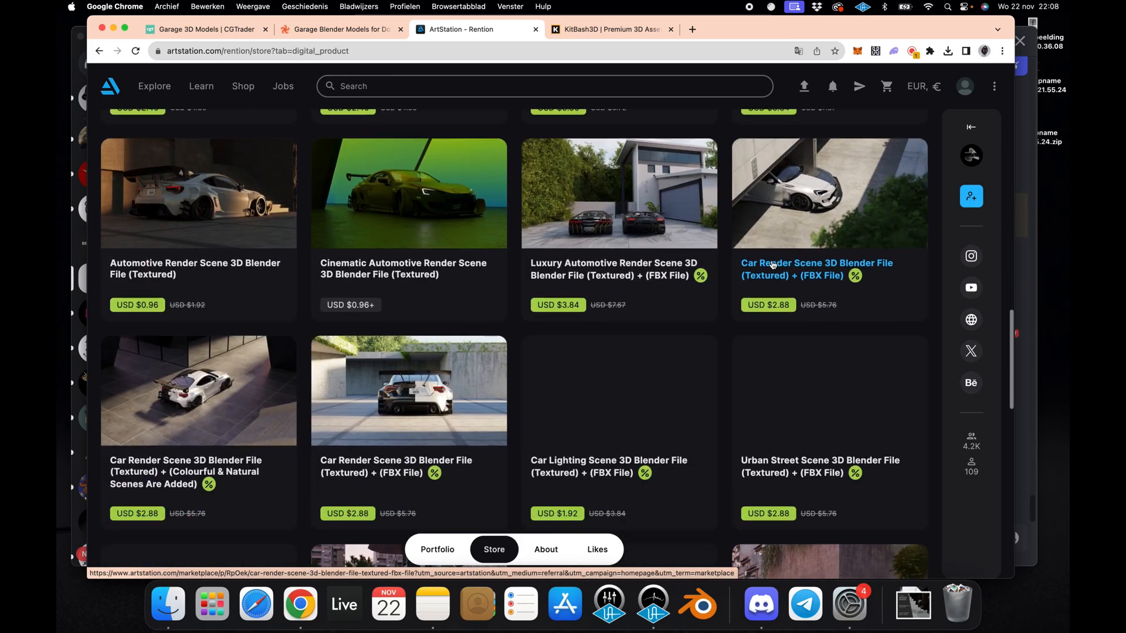
scroll(773, 265, "down", 20)
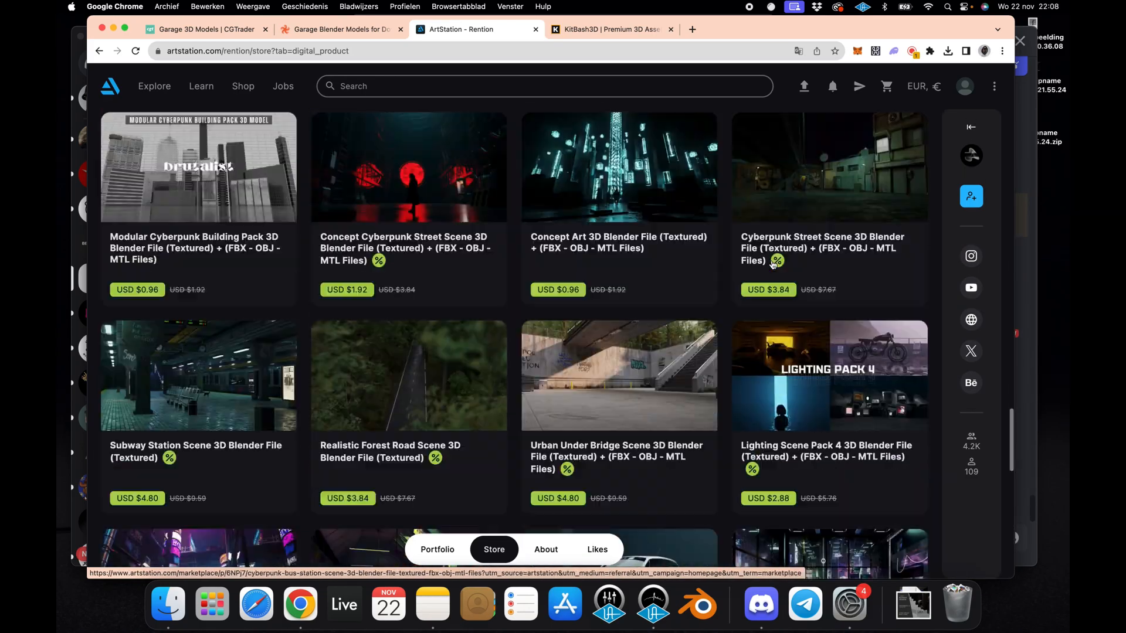
scroll(740, 346, "down", 15)
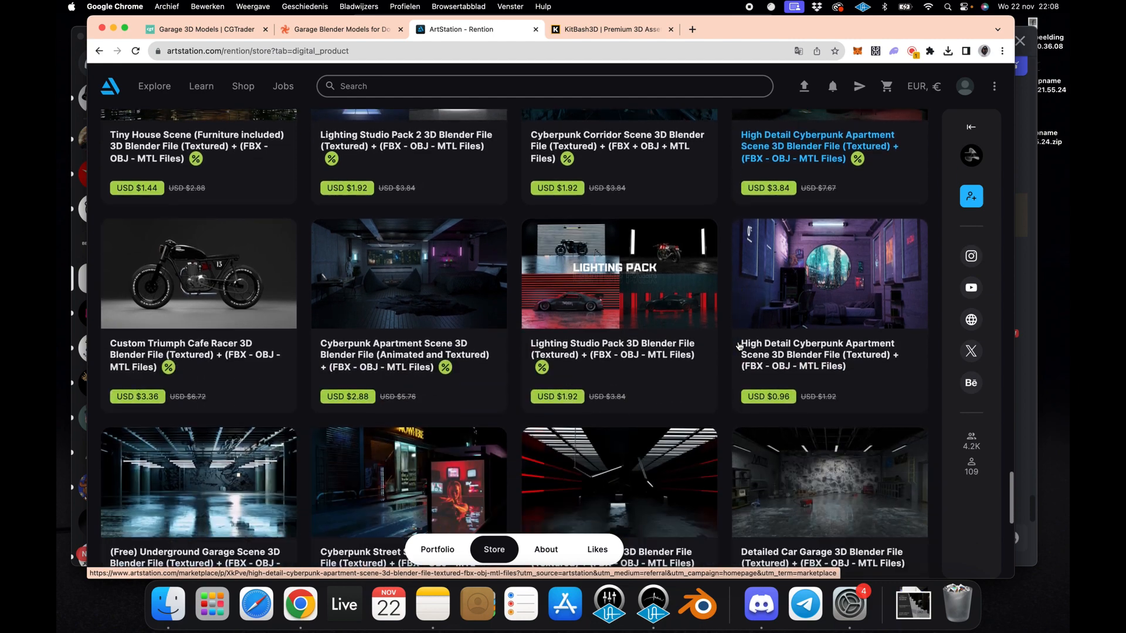
- Examine the garage, cyberpunk apartment, street and lighting pack scenes near the end of the Rention store listing, comparing previews and prices
scroll(739, 346, "down", 3)
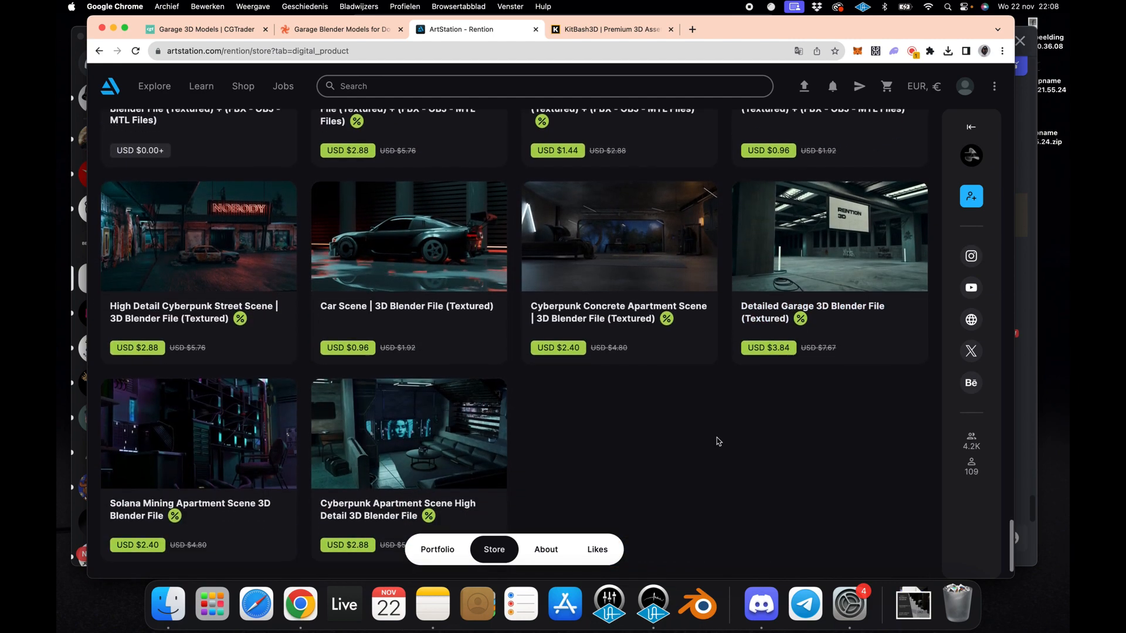
scroll(719, 441, "up", 3)
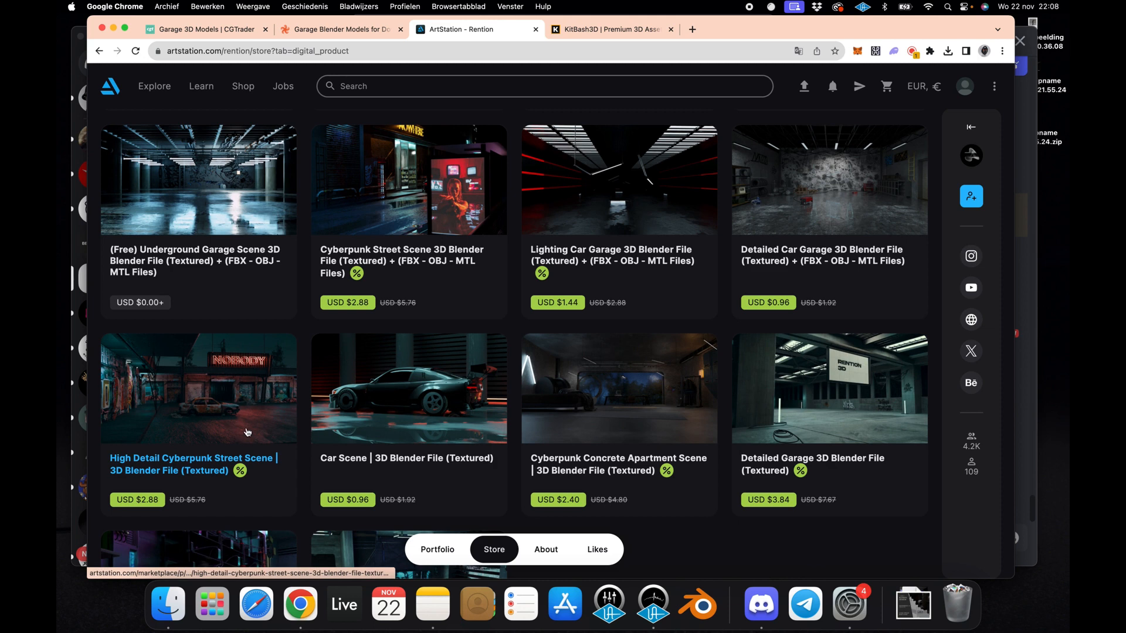
scroll(248, 428, "up", 2)
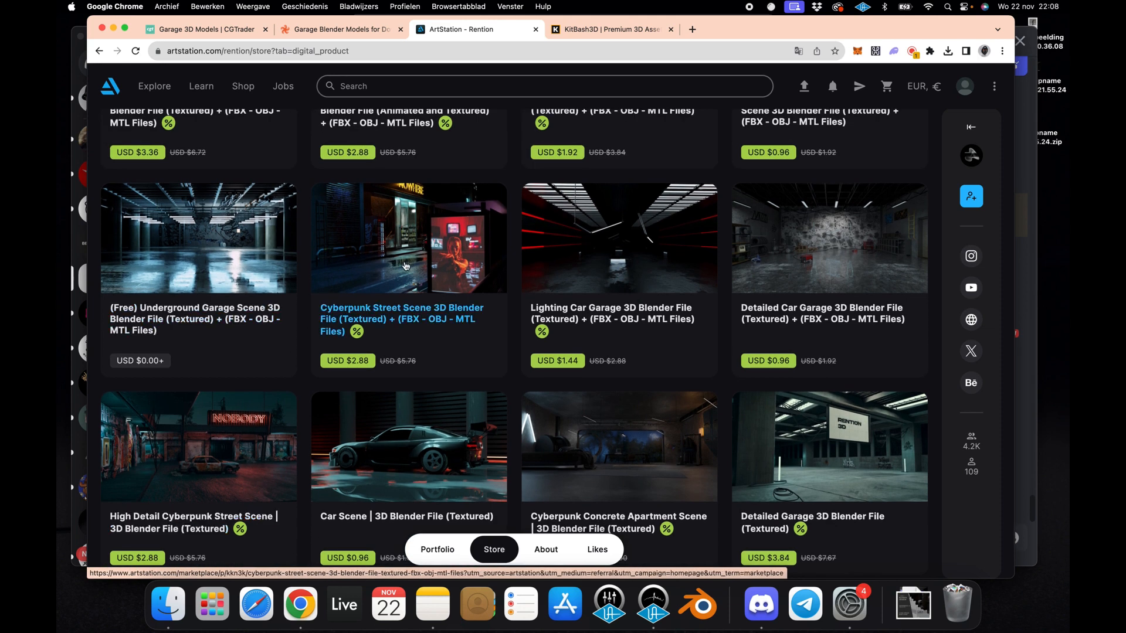
scroll(405, 266, "up", 2)
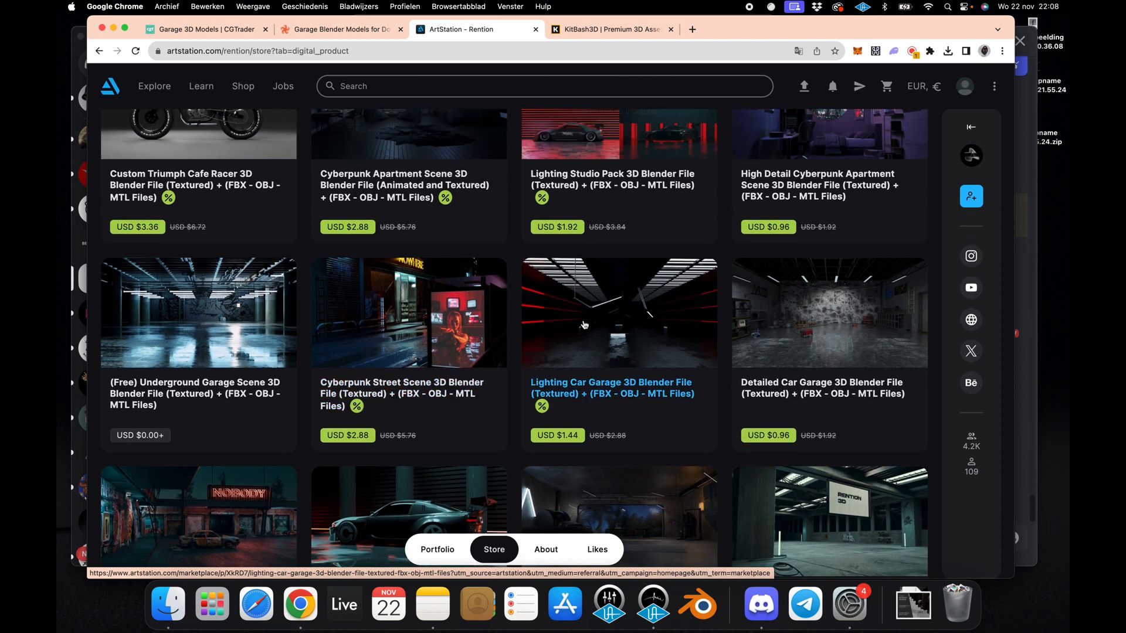
scroll(584, 324, "up", 5)
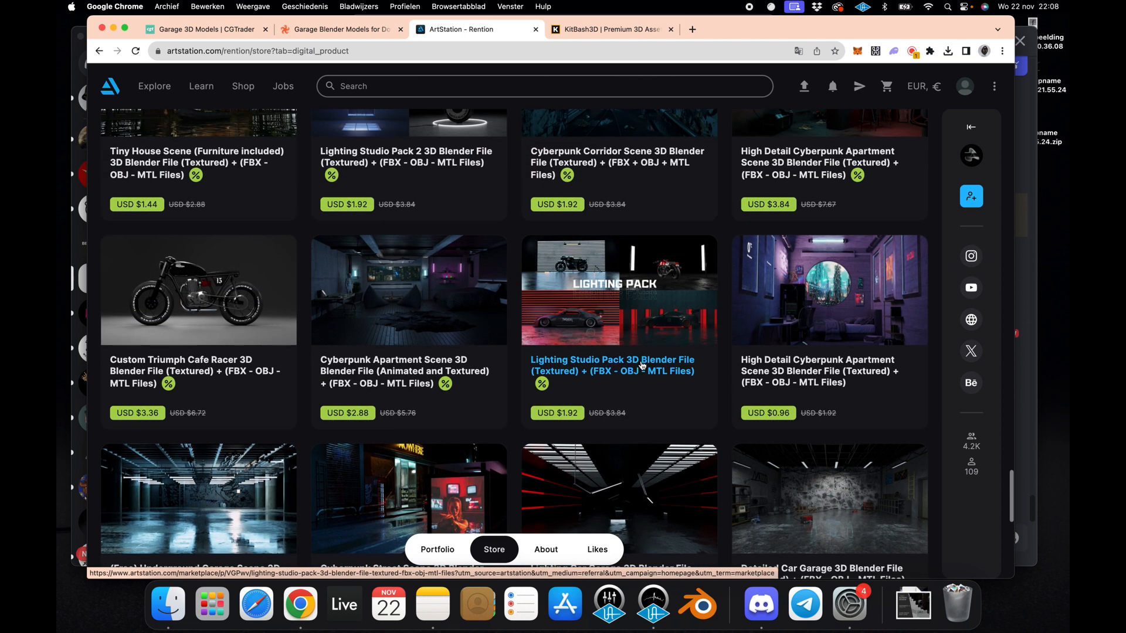
scroll(631, 296, "up", 3)
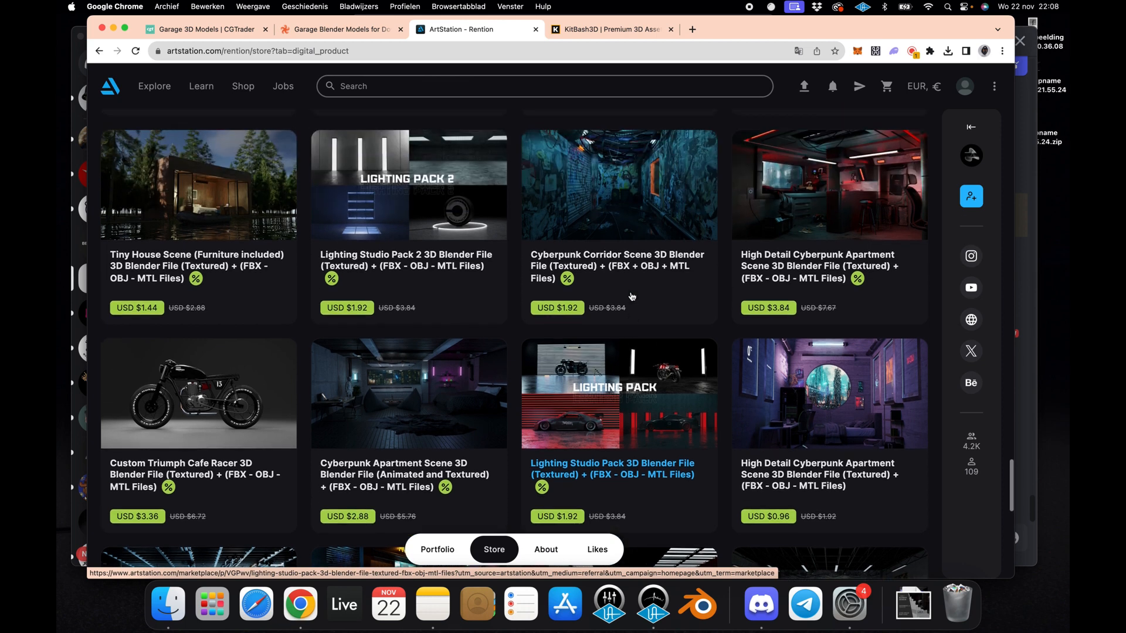
scroll(631, 296, "up", 3)
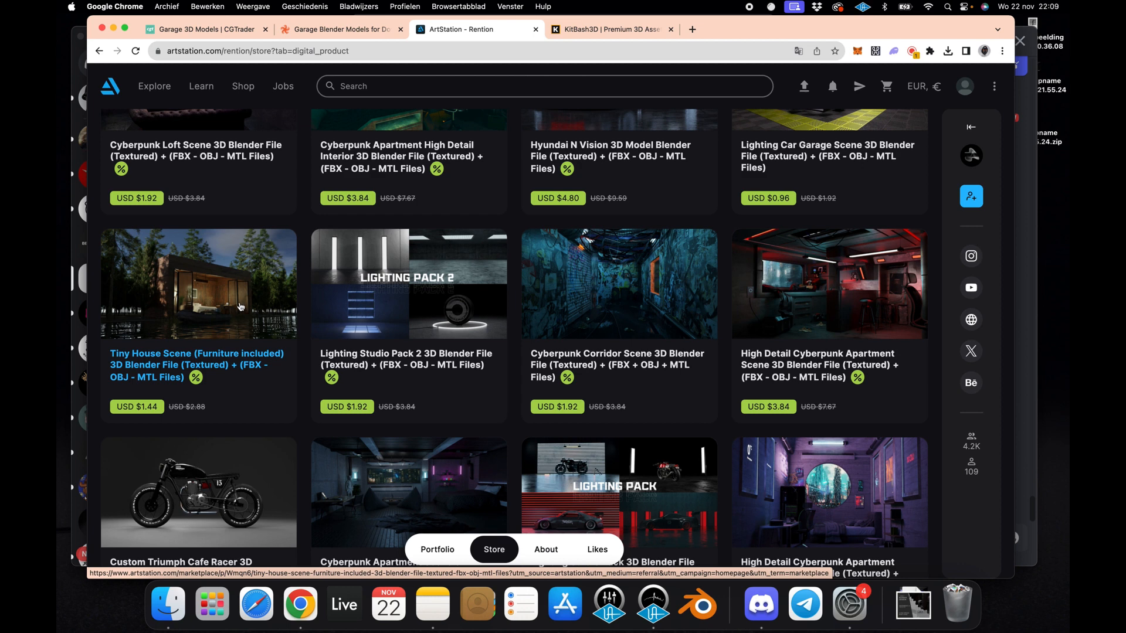
scroll(241, 306, "up", 3)
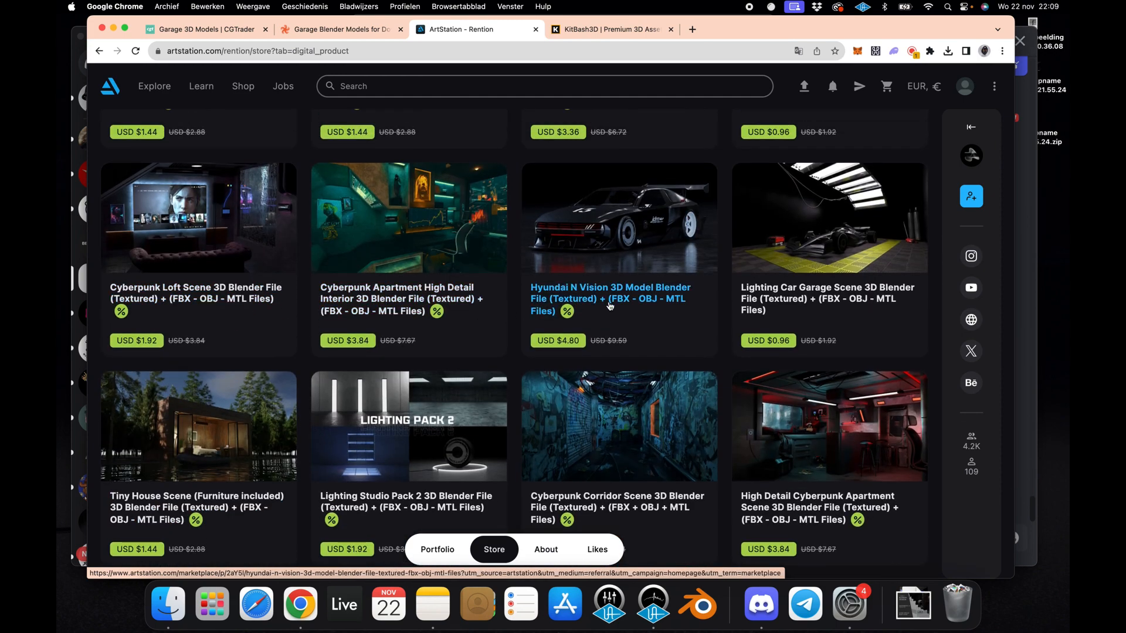
scroll(382, 234, "up", 3)
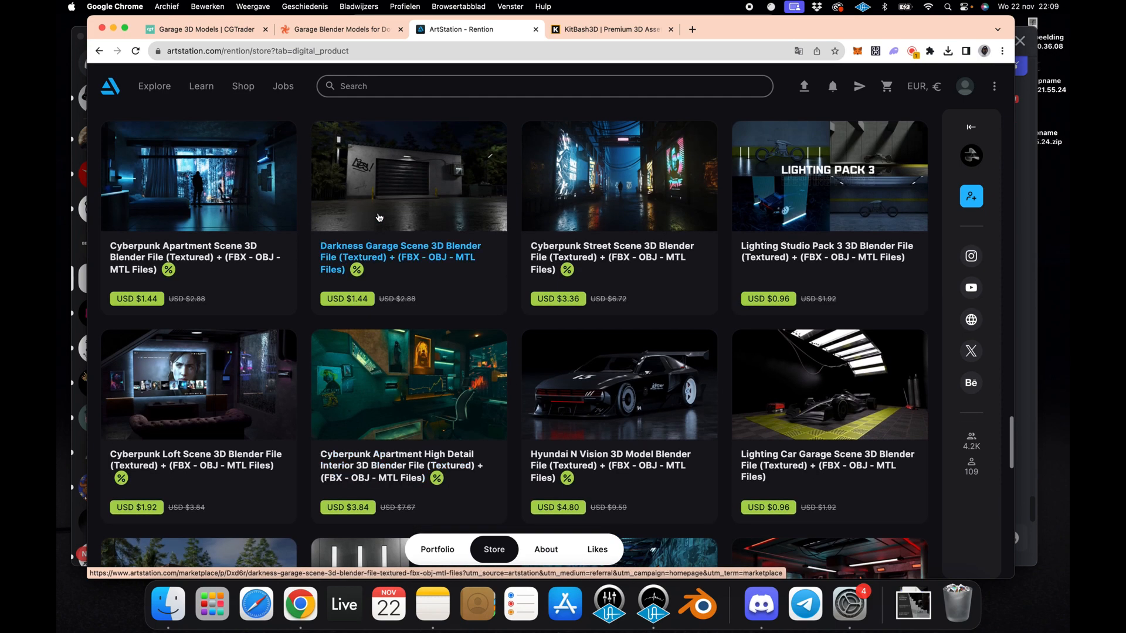
scroll(379, 217, "up", 1)
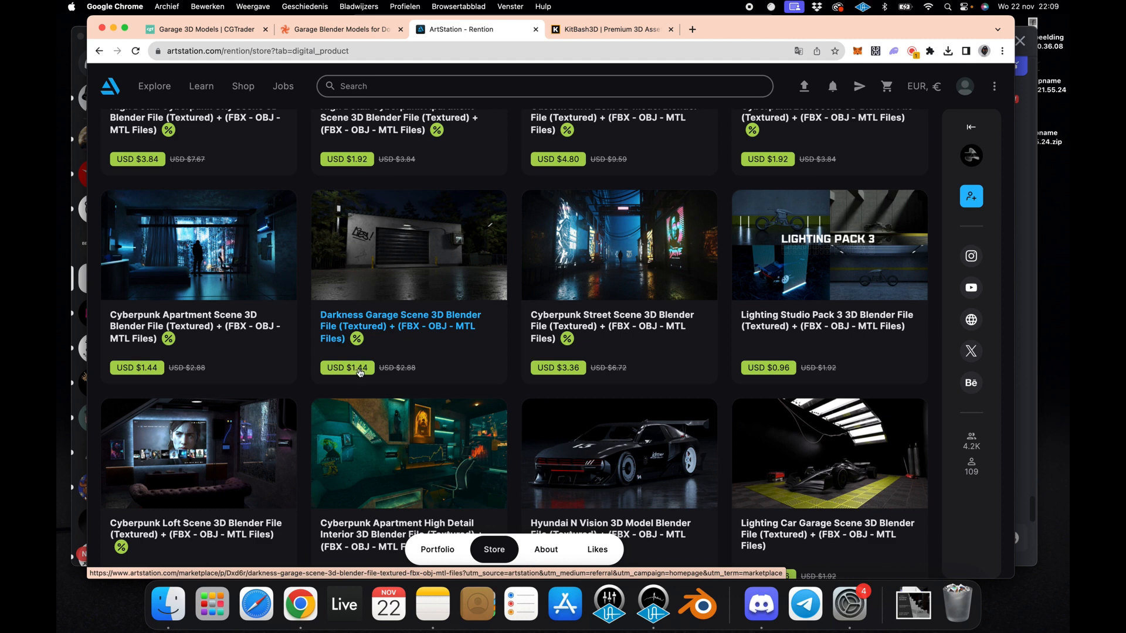
scroll(360, 373, "down", 5)
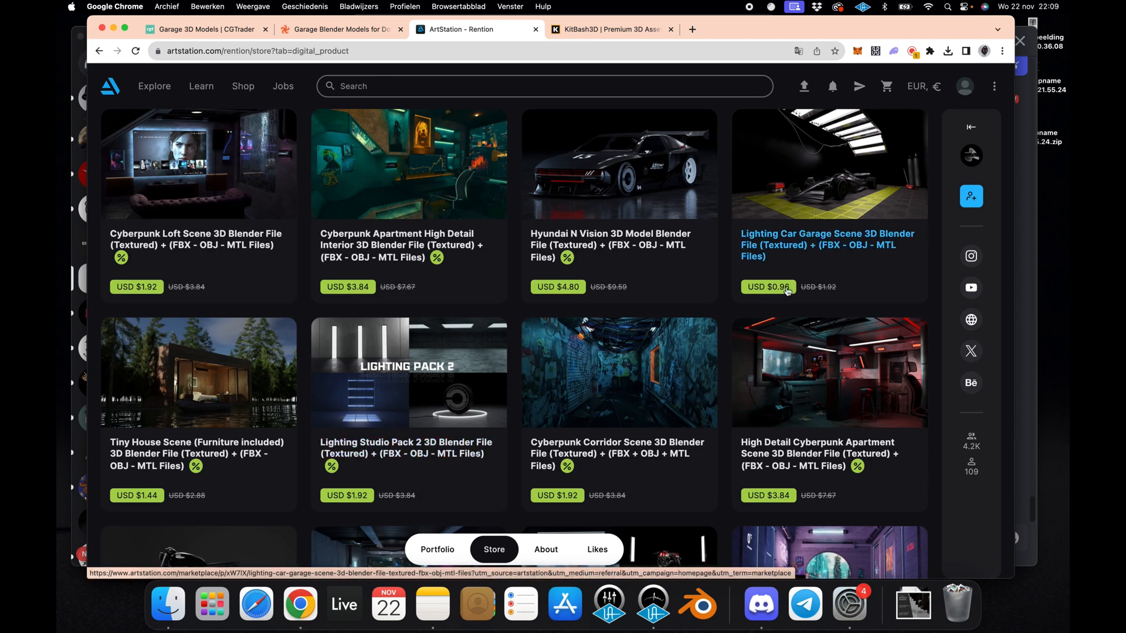
scroll(587, 451, "down", 2)
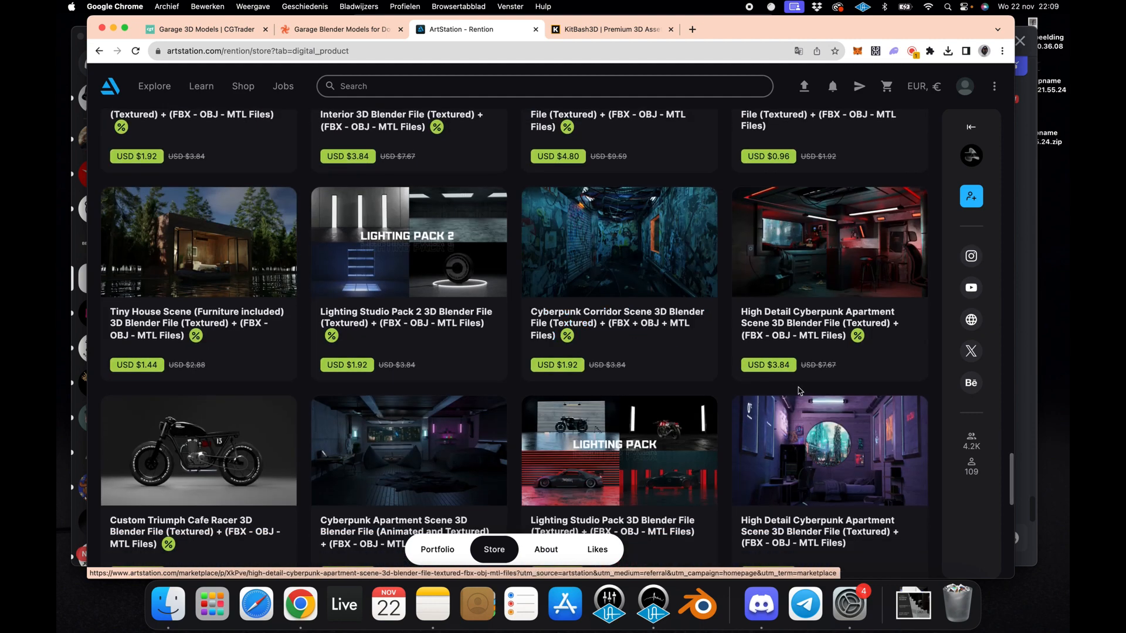
scroll(786, 369, "down", 3)
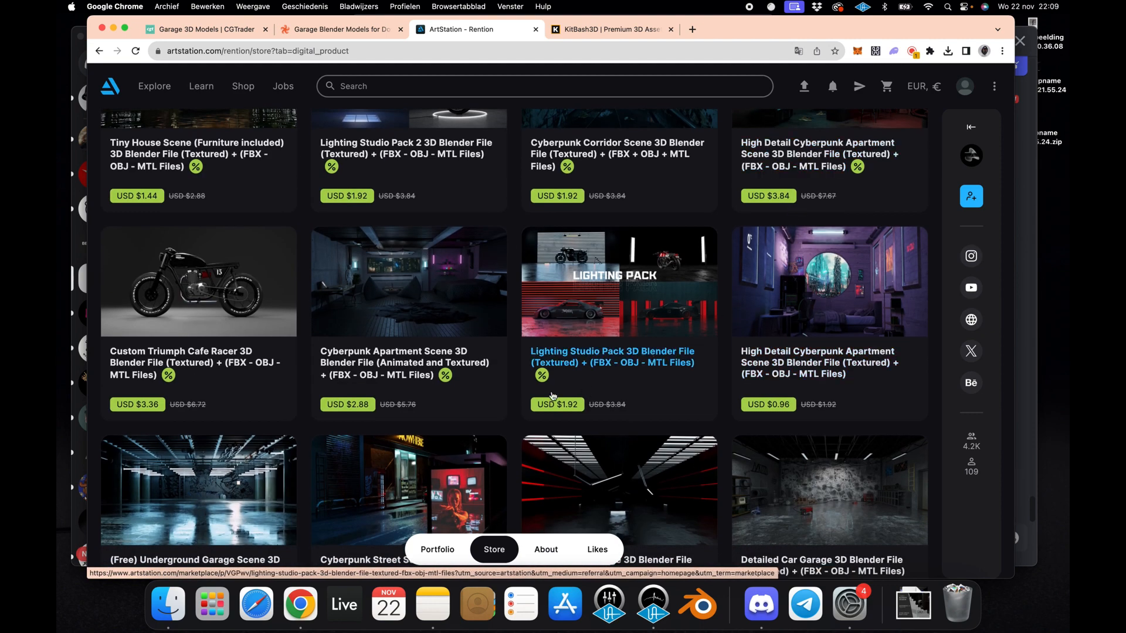
scroll(427, 386, "down", 3)
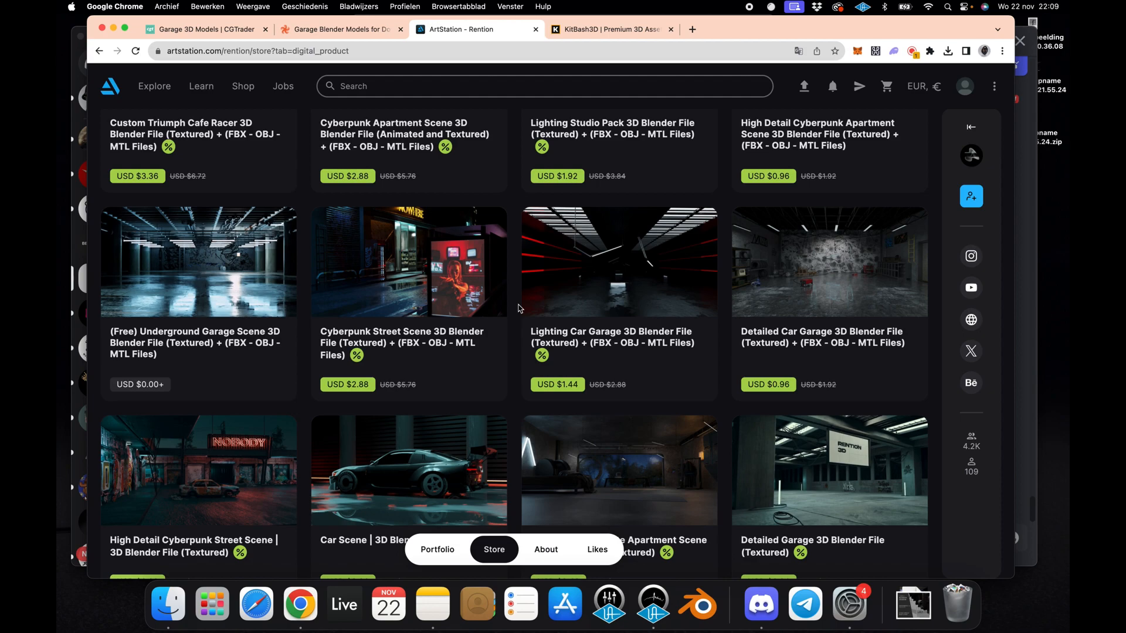
scroll(518, 307, "down", 3)
scroll(518, 308, "up", 4)
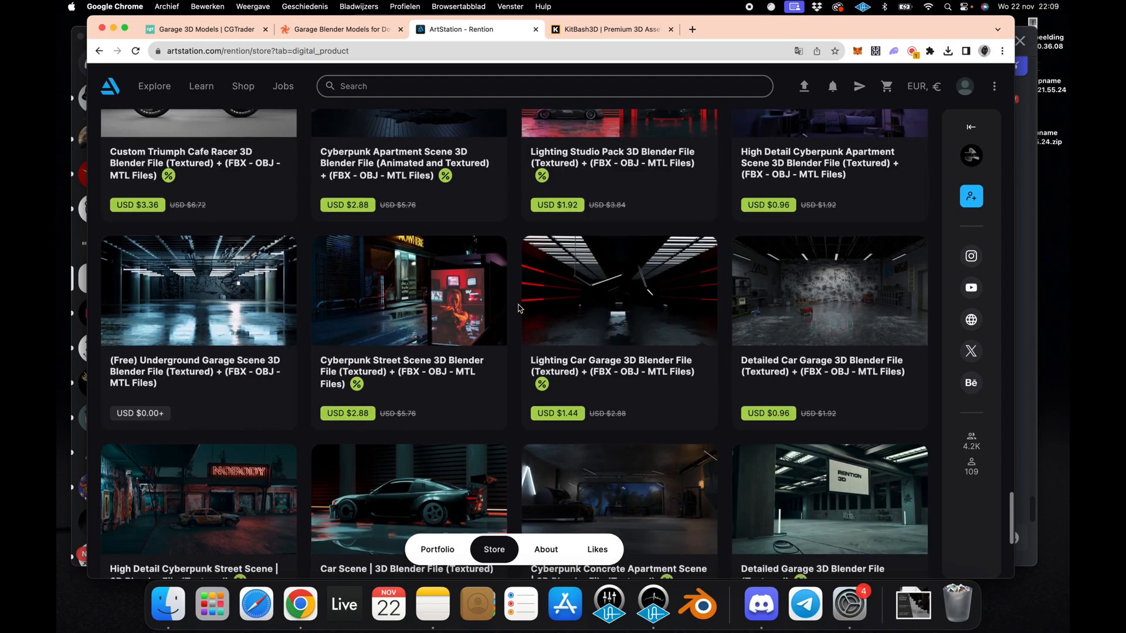
- Look back through the Rention store listing to its first products, examining the cyberpunk city, urban and automotive render scenes
scroll(519, 308, "up", 12)
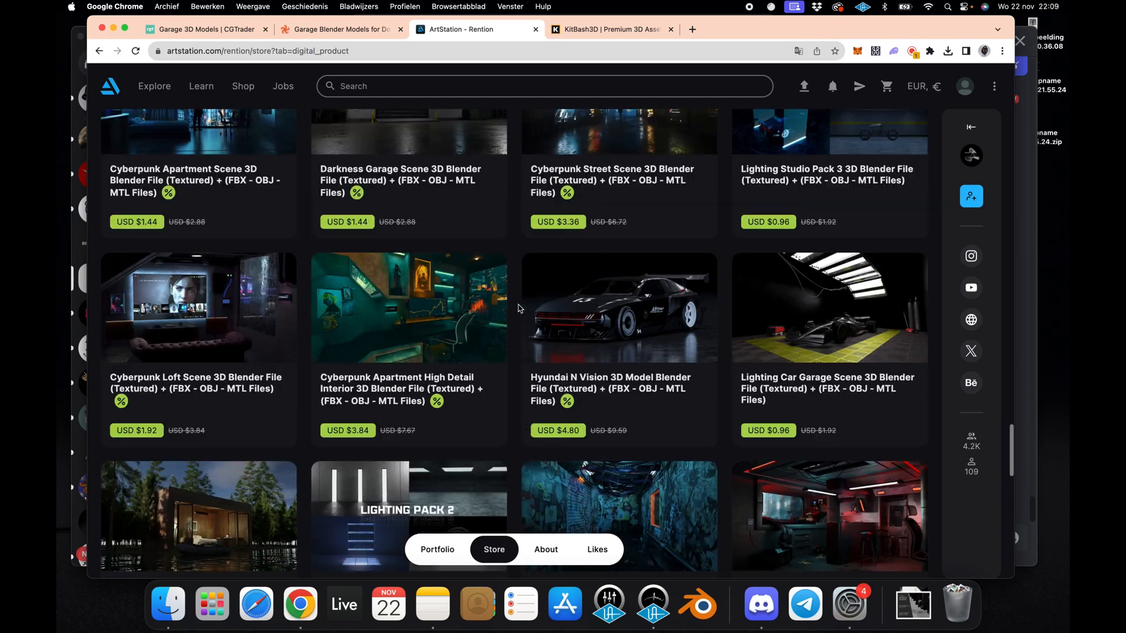
scroll(519, 308, "up", 6)
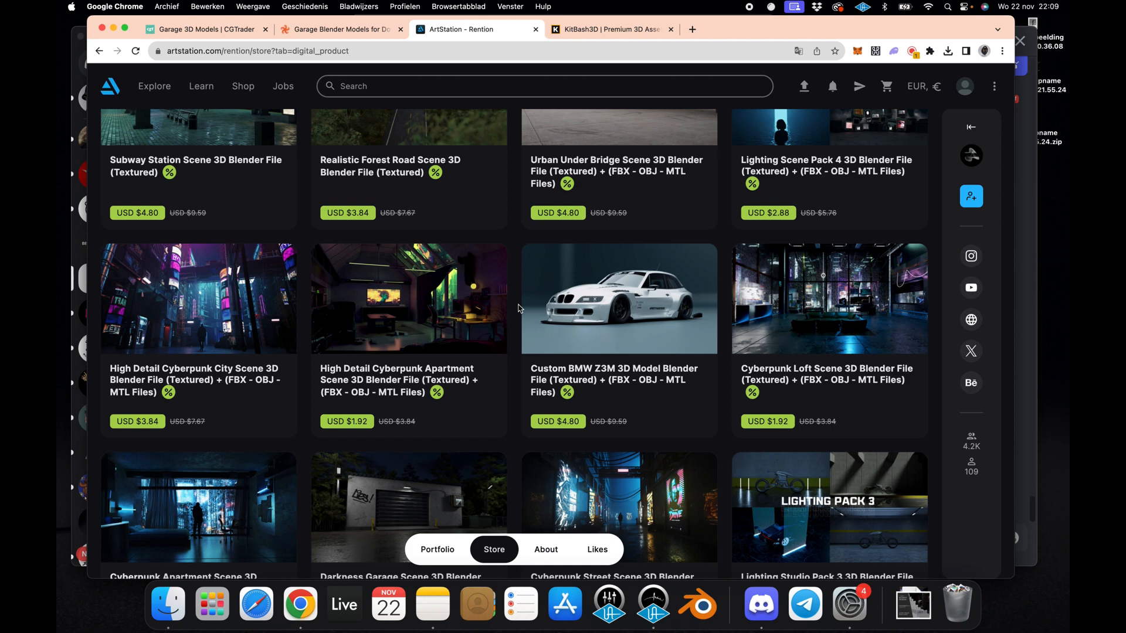
scroll(518, 308, "up", 4)
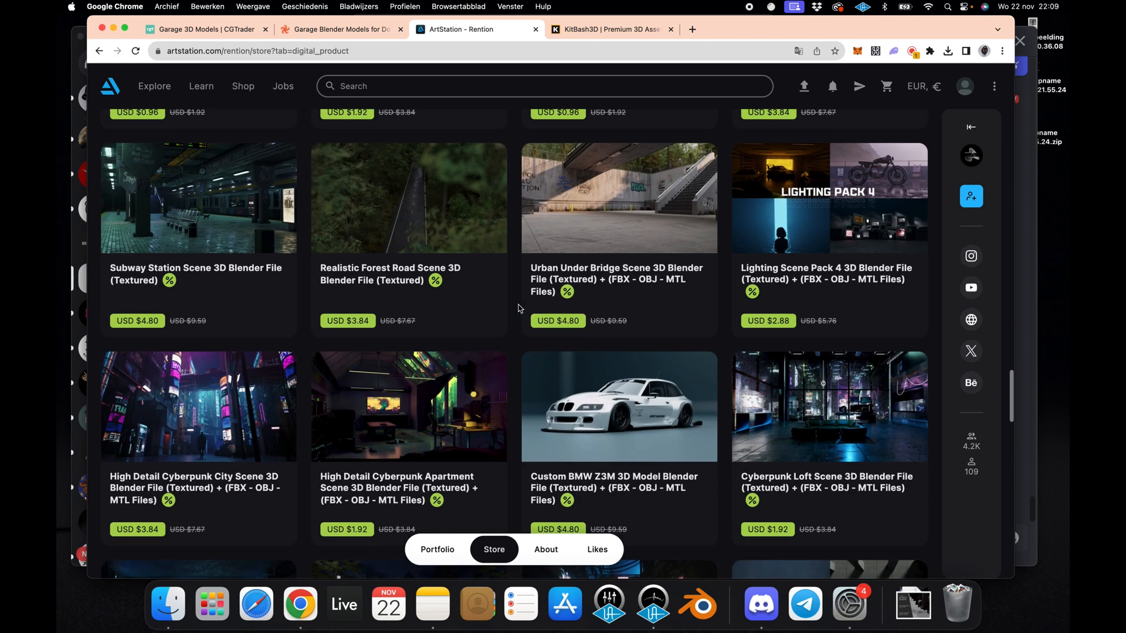
scroll(518, 308, "up", 1)
scroll(519, 308, "up", 5)
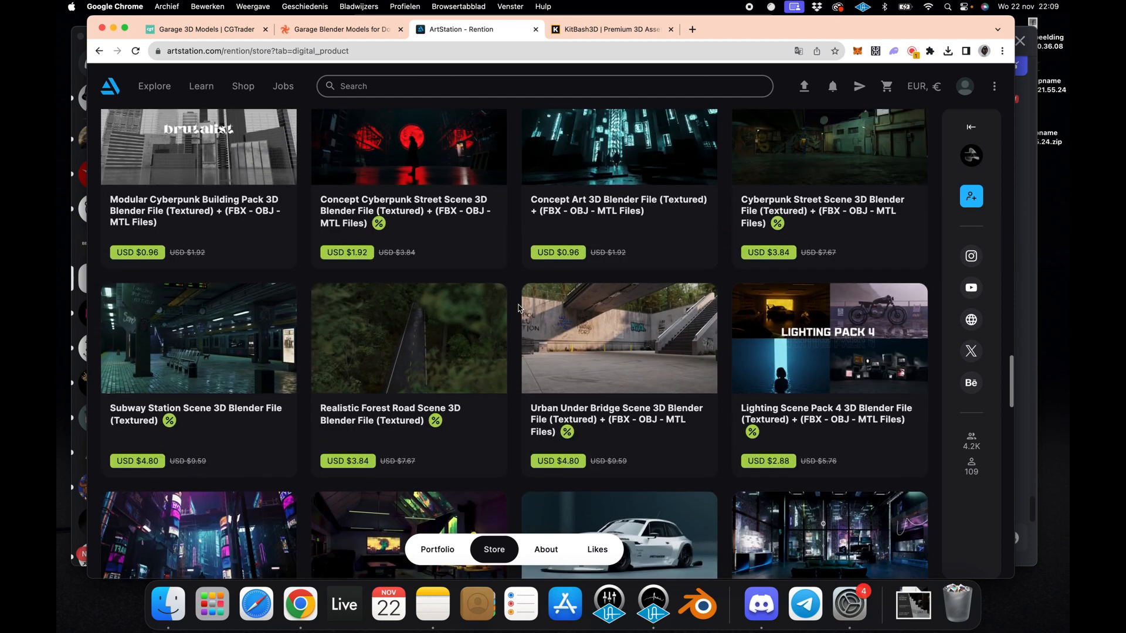
scroll(518, 308, "up", 2)
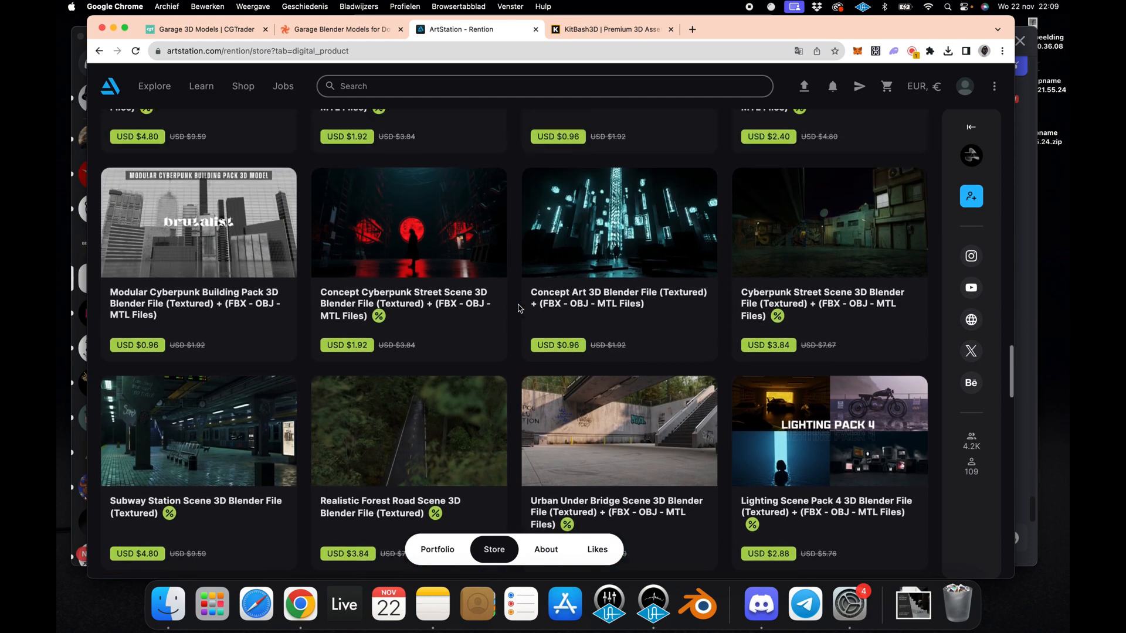
scroll(519, 308, "up", 5)
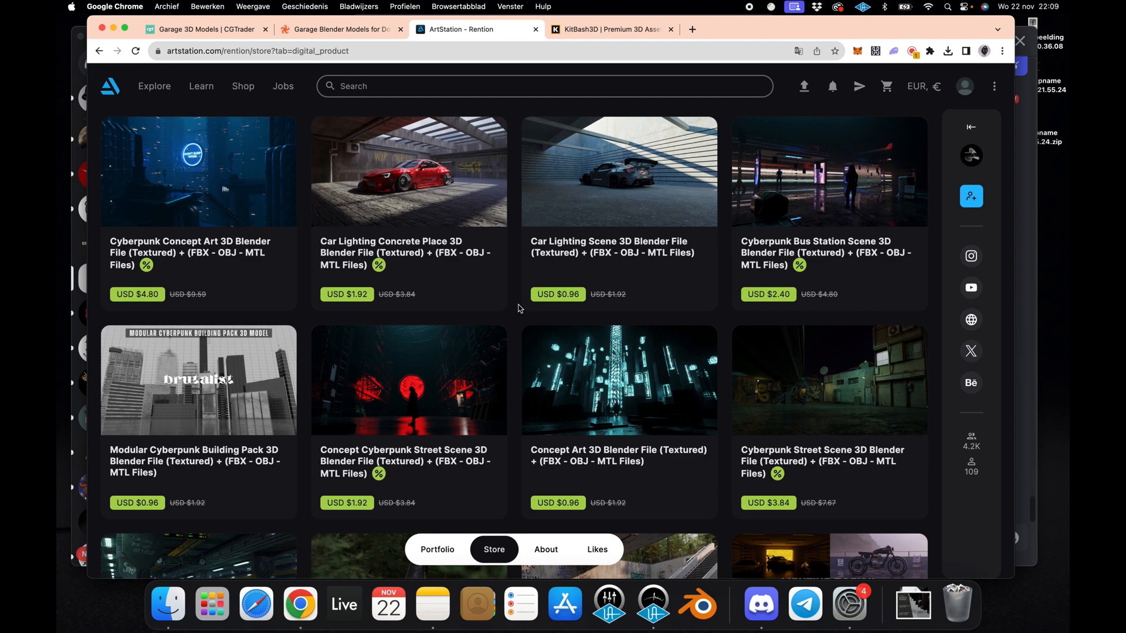
scroll(518, 308, "up", 13)
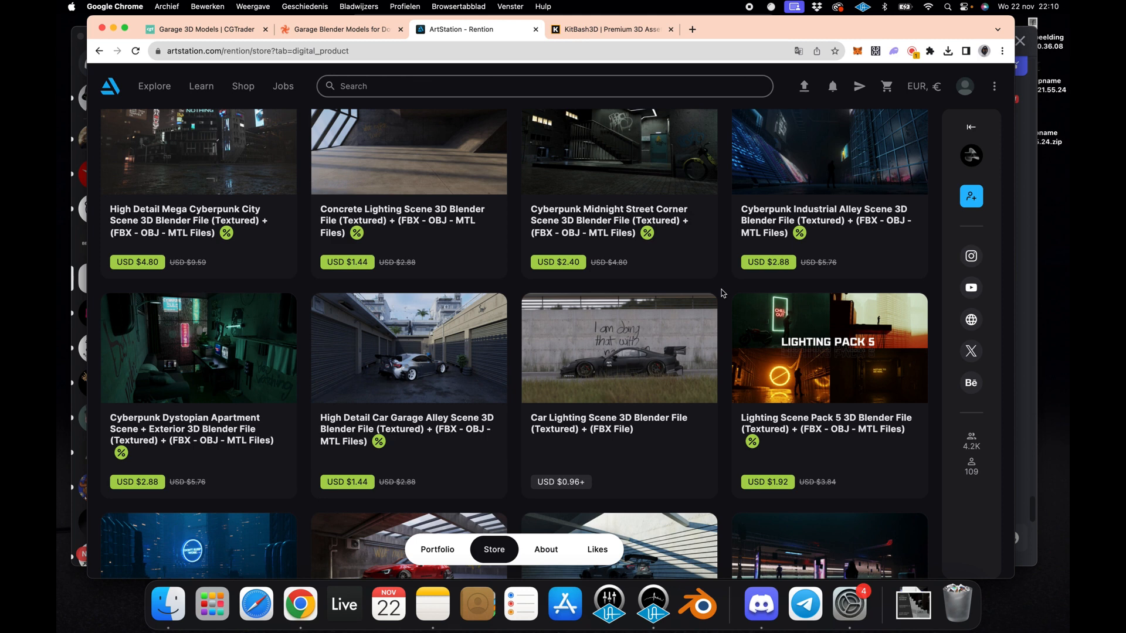
scroll(723, 294, "up", 3)
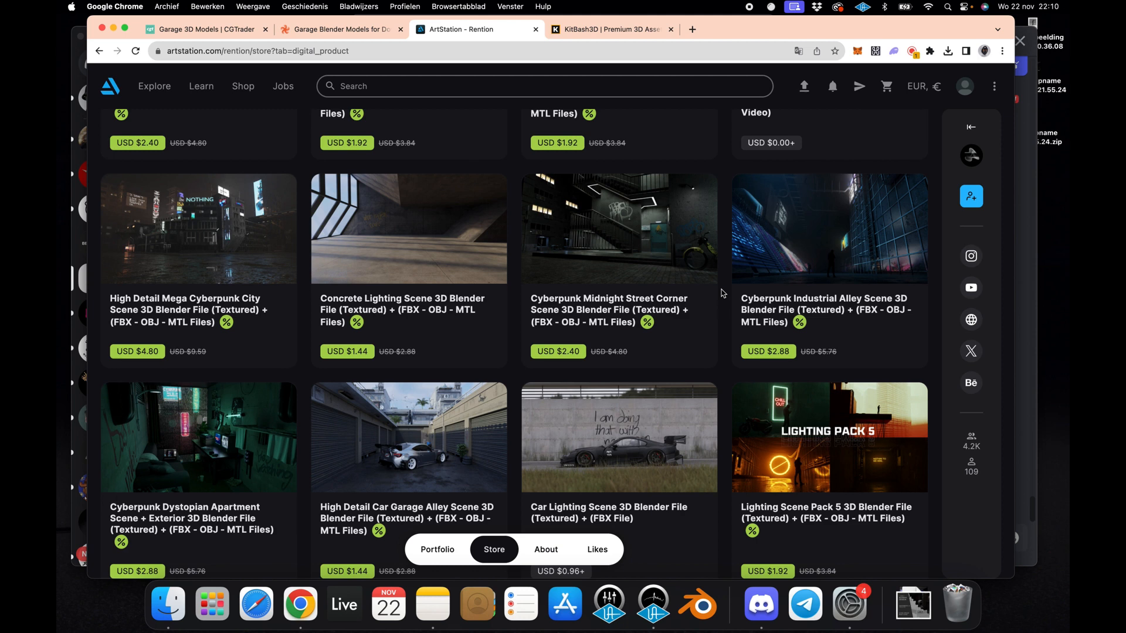
scroll(723, 293, "up", 15)
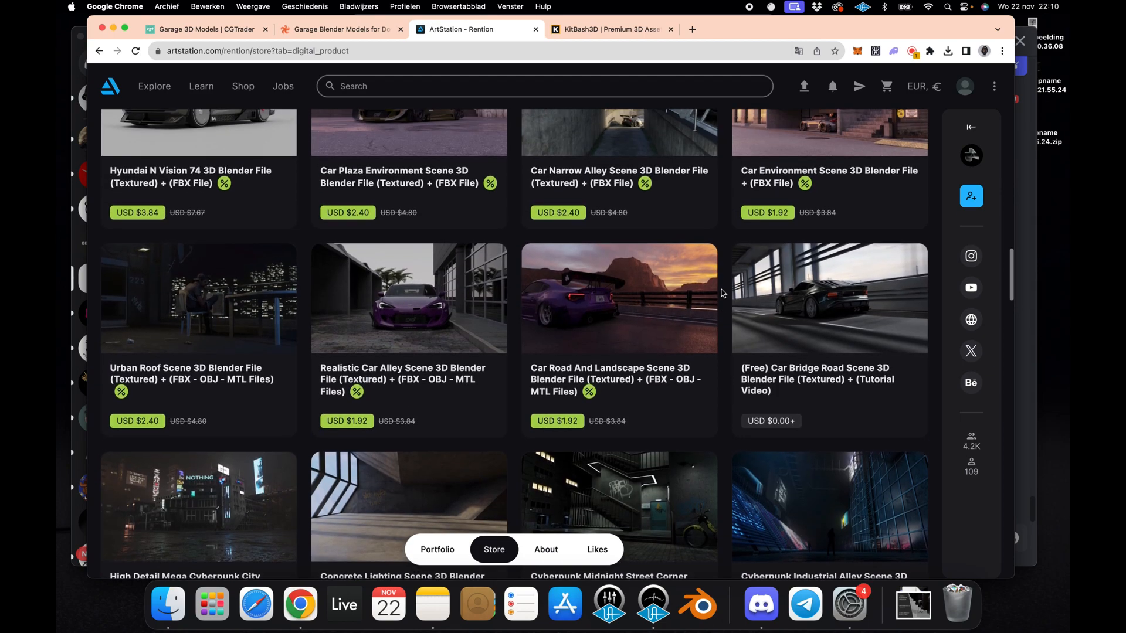
scroll(723, 293, "up", 20)
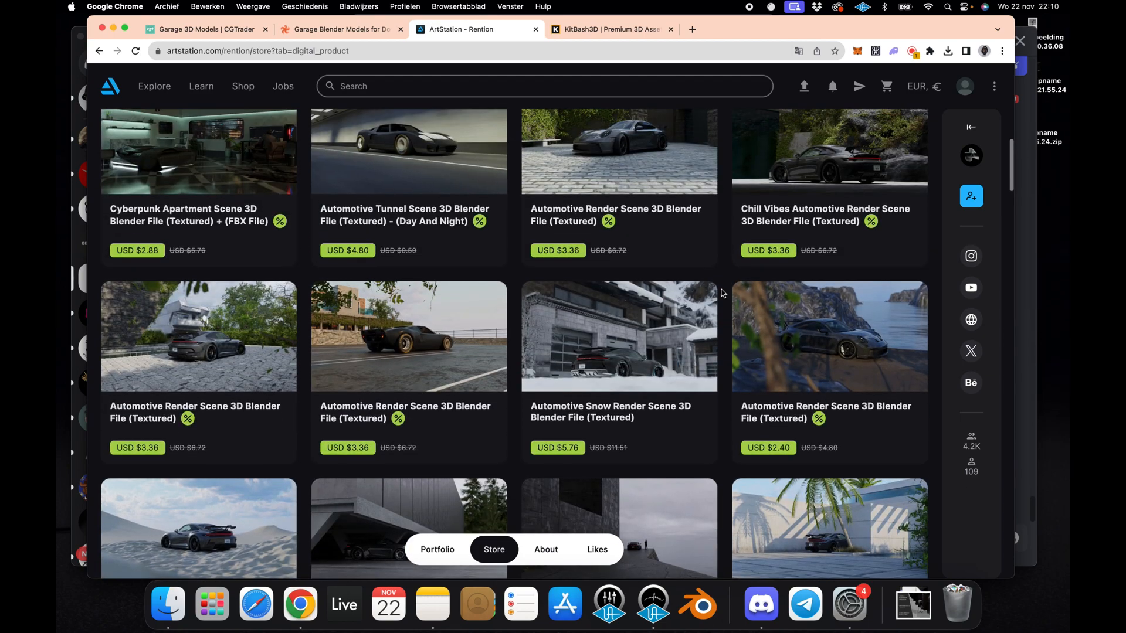
scroll(723, 294, "up", 10)
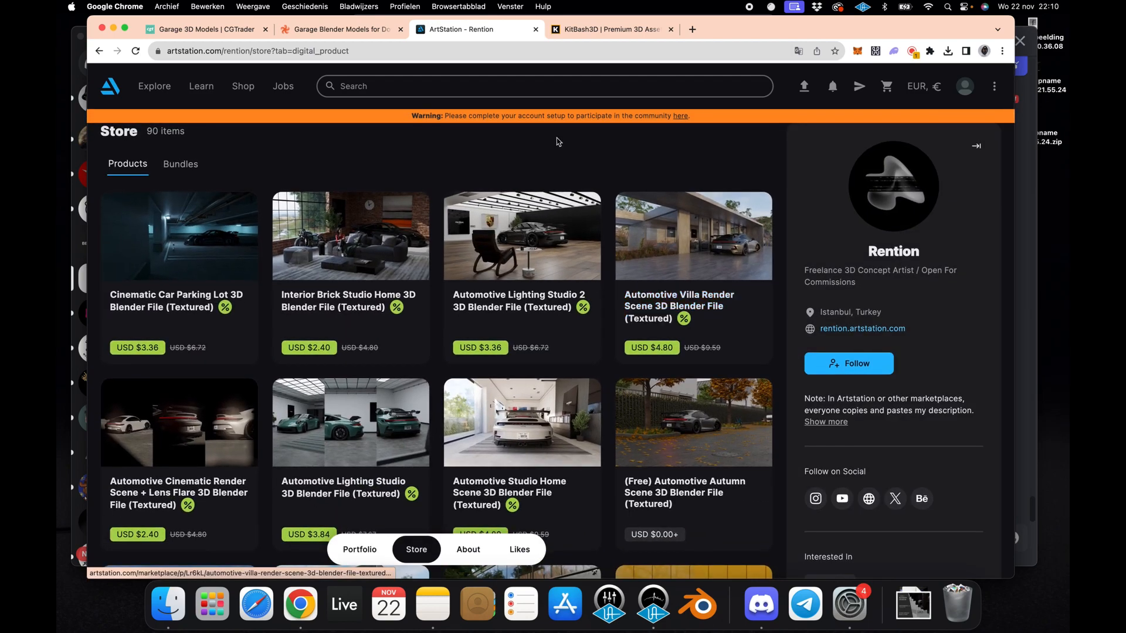
- Open the ArtStation Marketplace and narrow its digital products to the Game Assets category
mouse_move(246, 87)
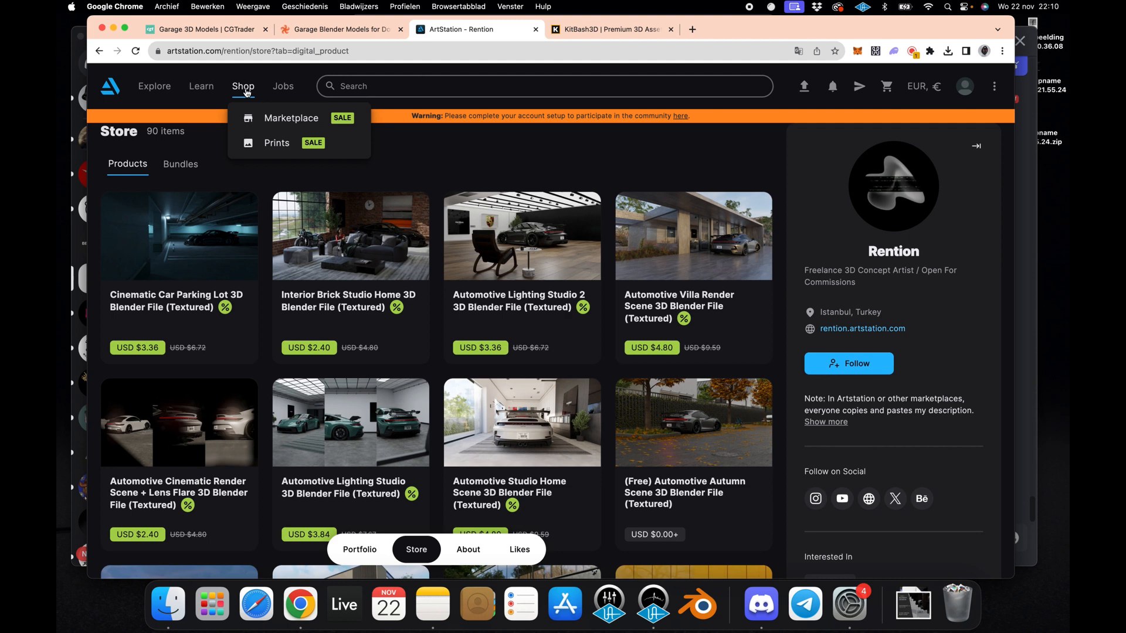
left_click(285, 121)
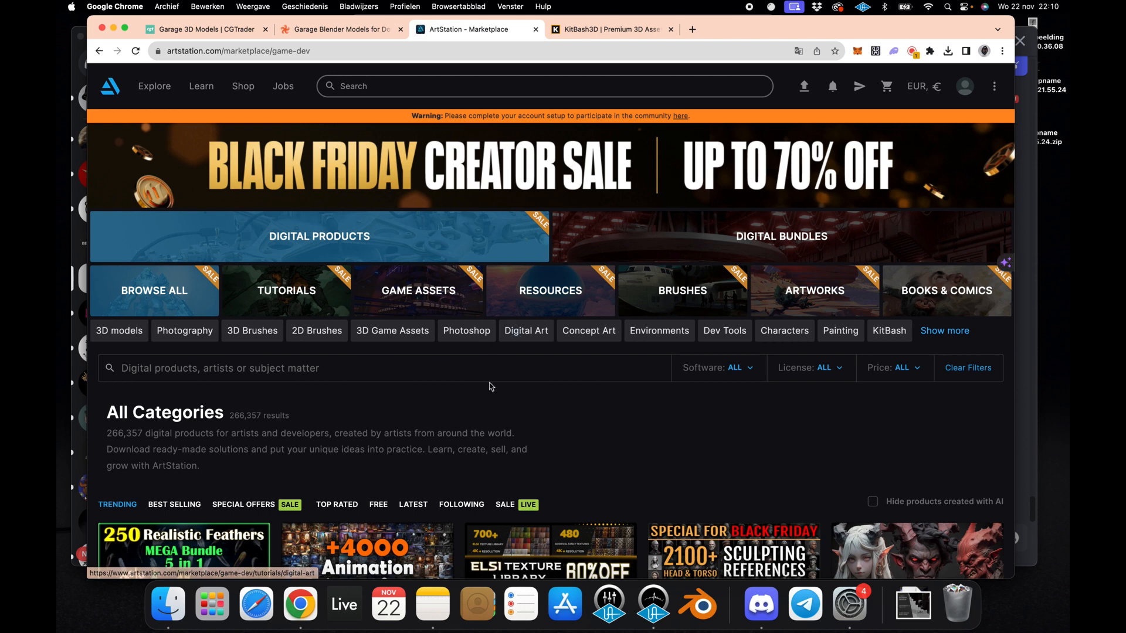
scroll(509, 425, "down", 2)
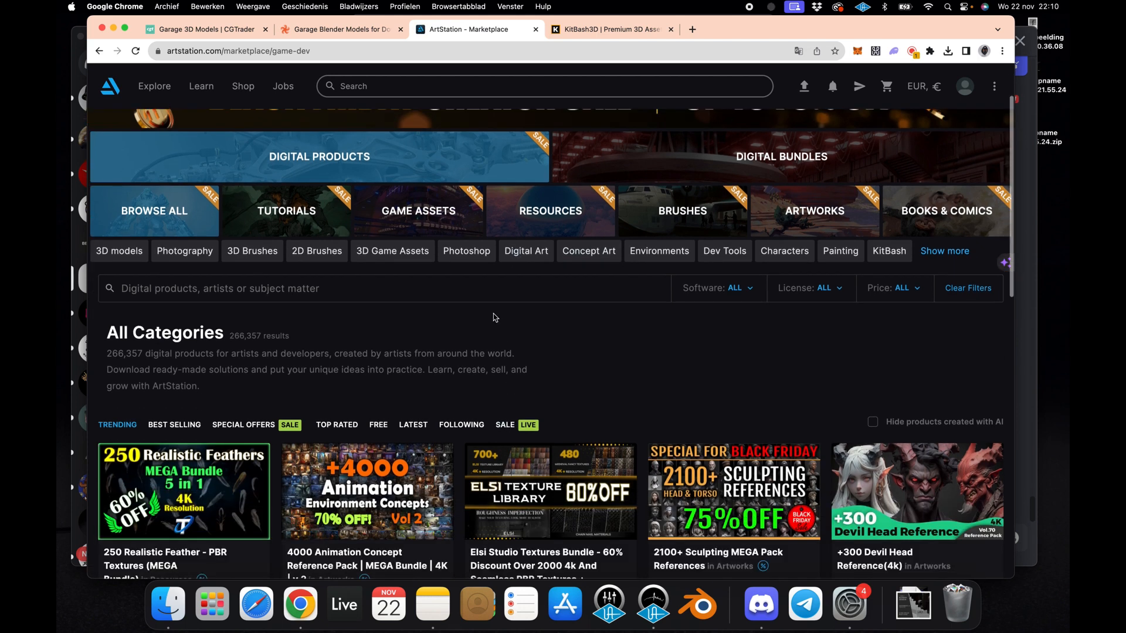
scroll(528, 335, "up", 2)
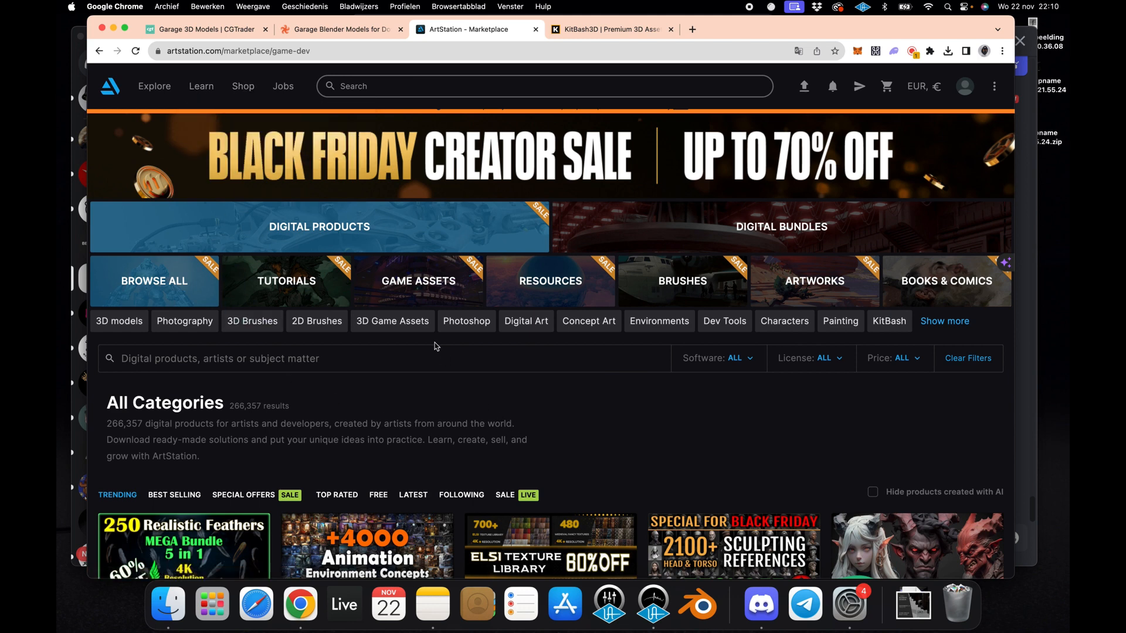
left_click(424, 286)
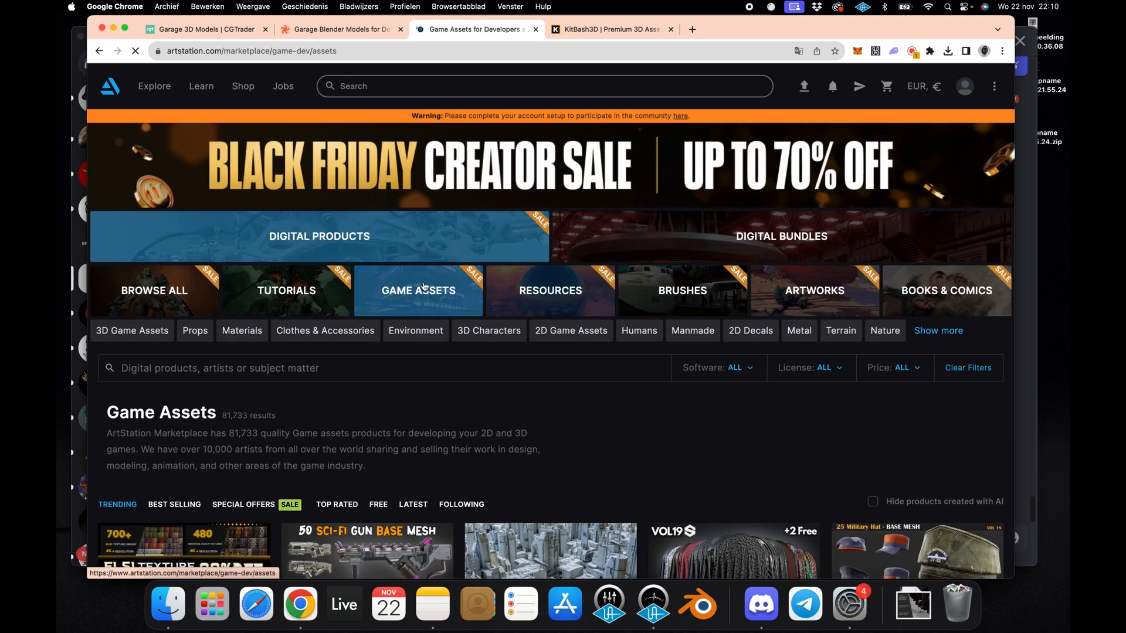
- Search the game assets for "garage" and select Blender as the software filter
type("garage")
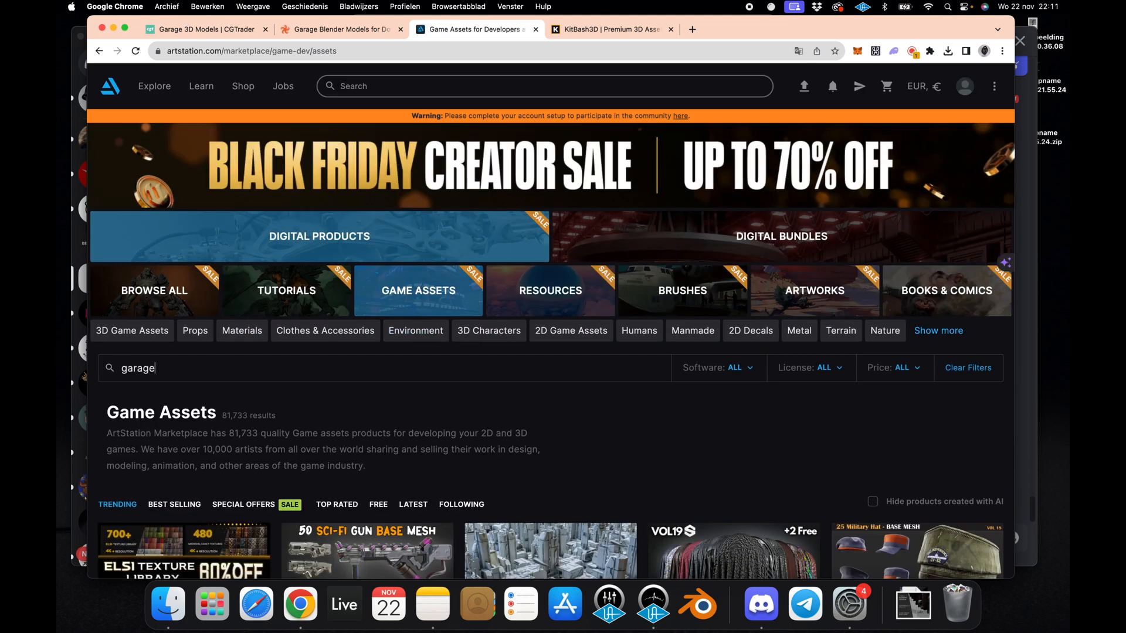
key("Return")
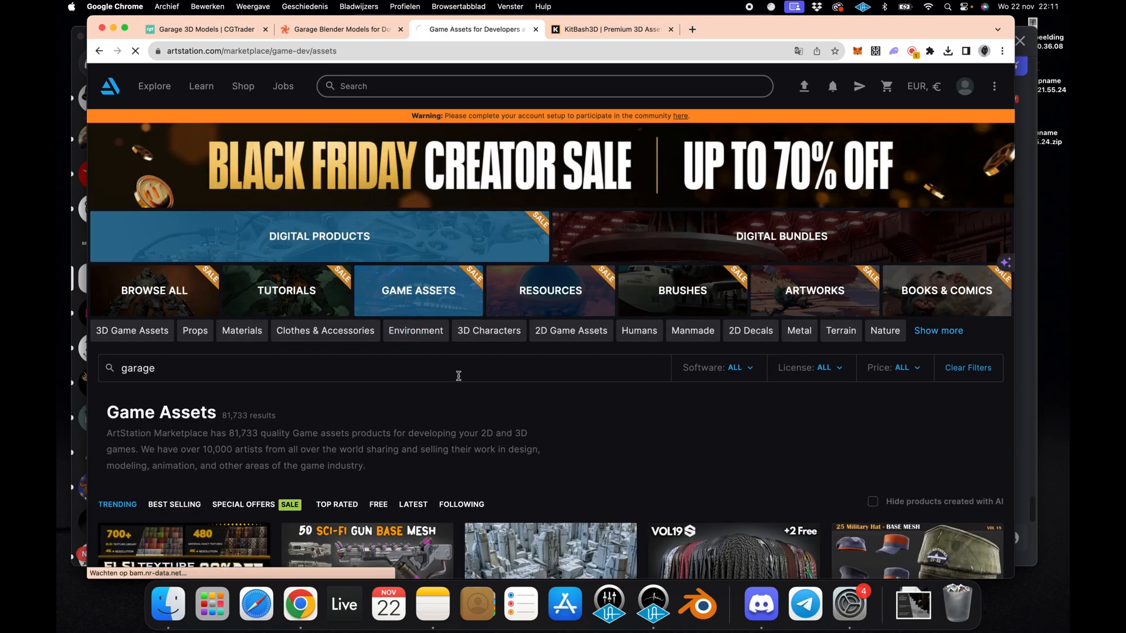
left_click(733, 368)
scroll(671, 455, "down", 2)
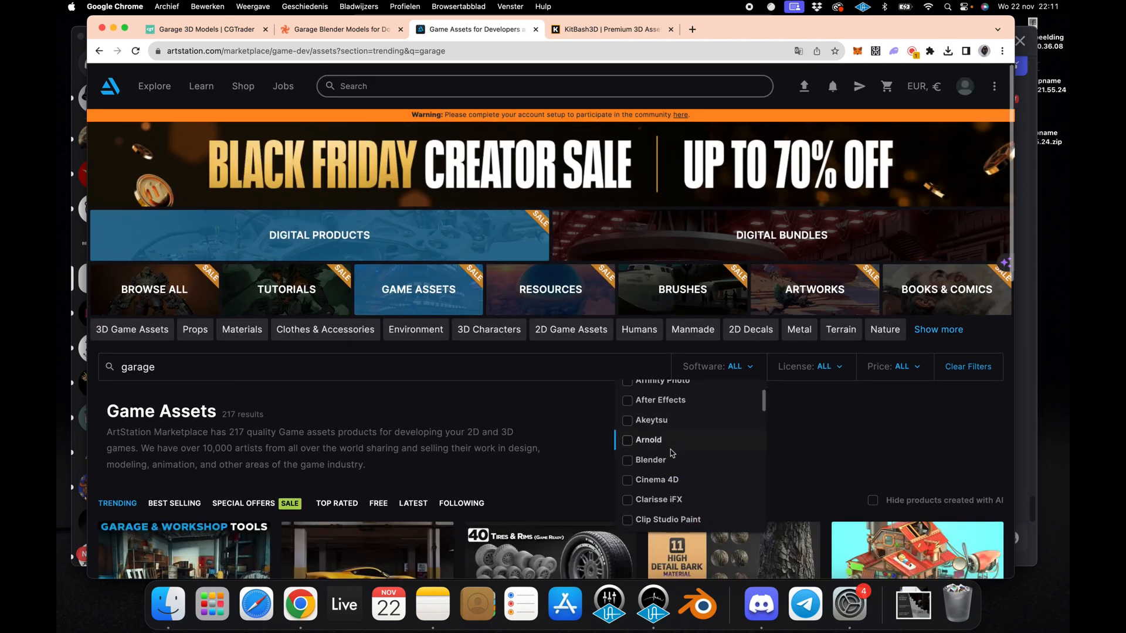
left_click(628, 461)
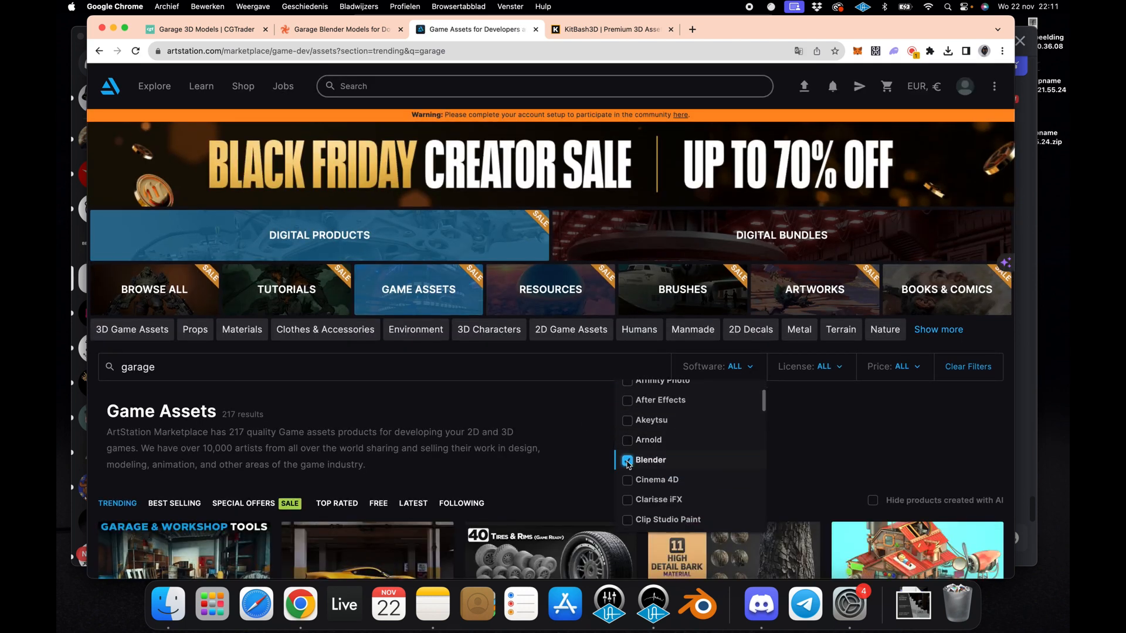
- Look through the Blender-filtered garage game assets on the ArtStation Marketplace, comparing the scenes, props and prices
left_click(854, 428)
scroll(417, 399, "down", 5)
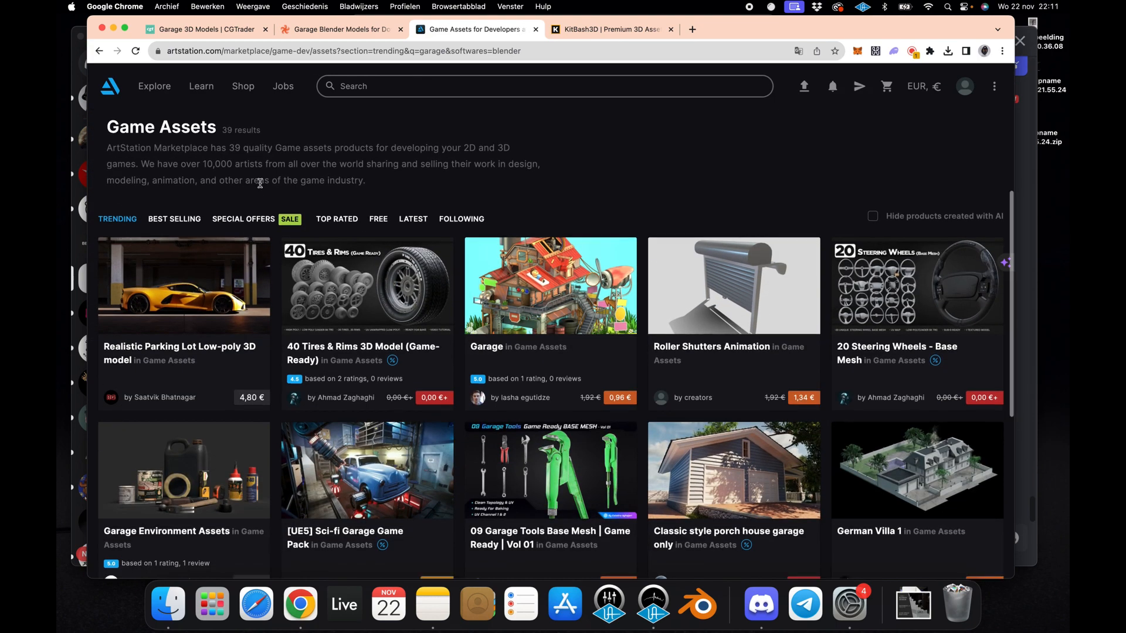
scroll(235, 281, "down", 5)
scroll(229, 304, "down", 7)
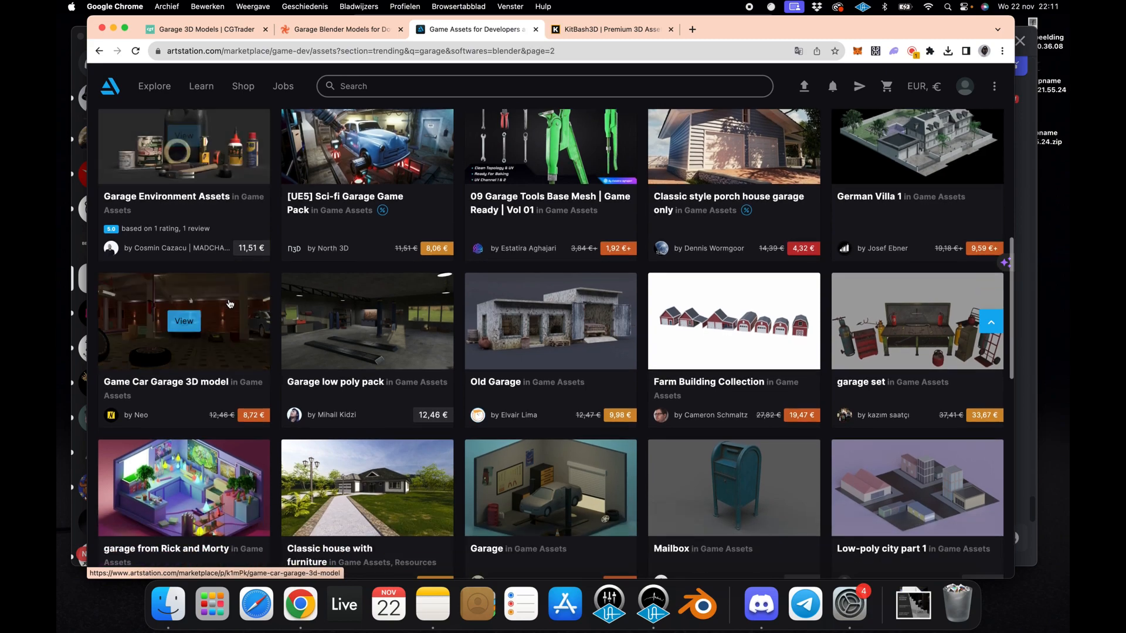
scroll(225, 354, "down", 5)
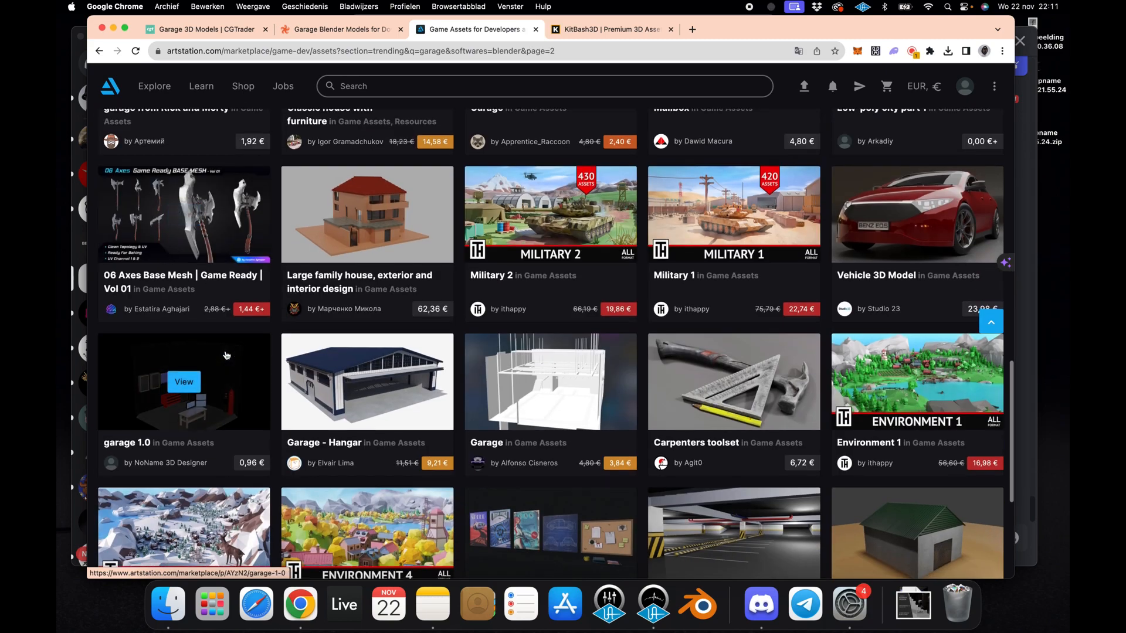
scroll(225, 355, "up", 4)
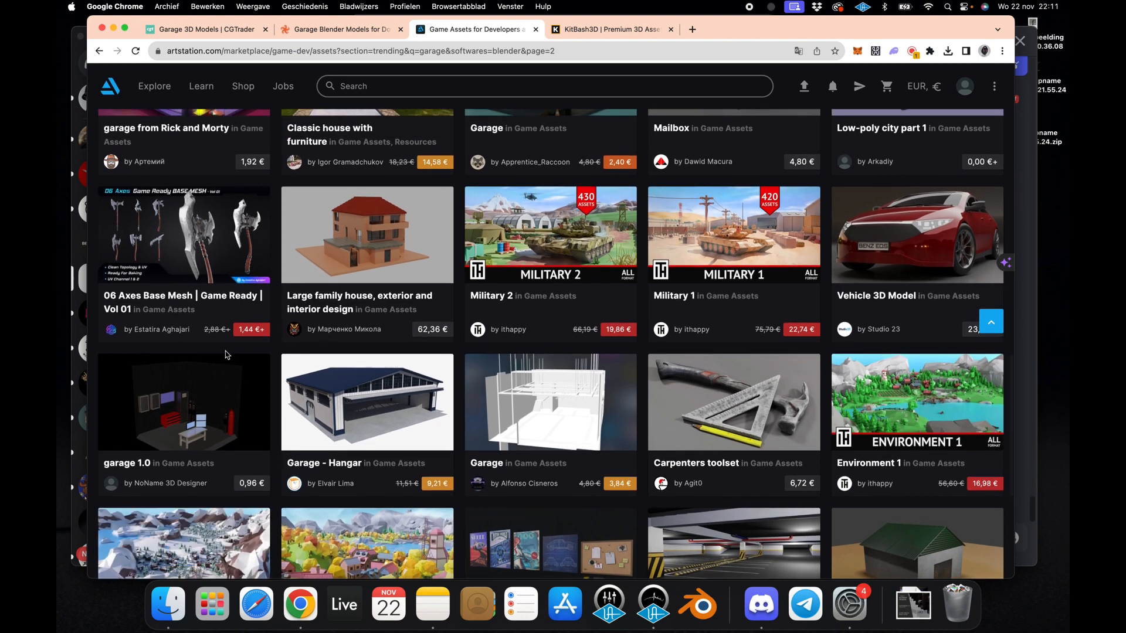
scroll(225, 354, "up", 3)
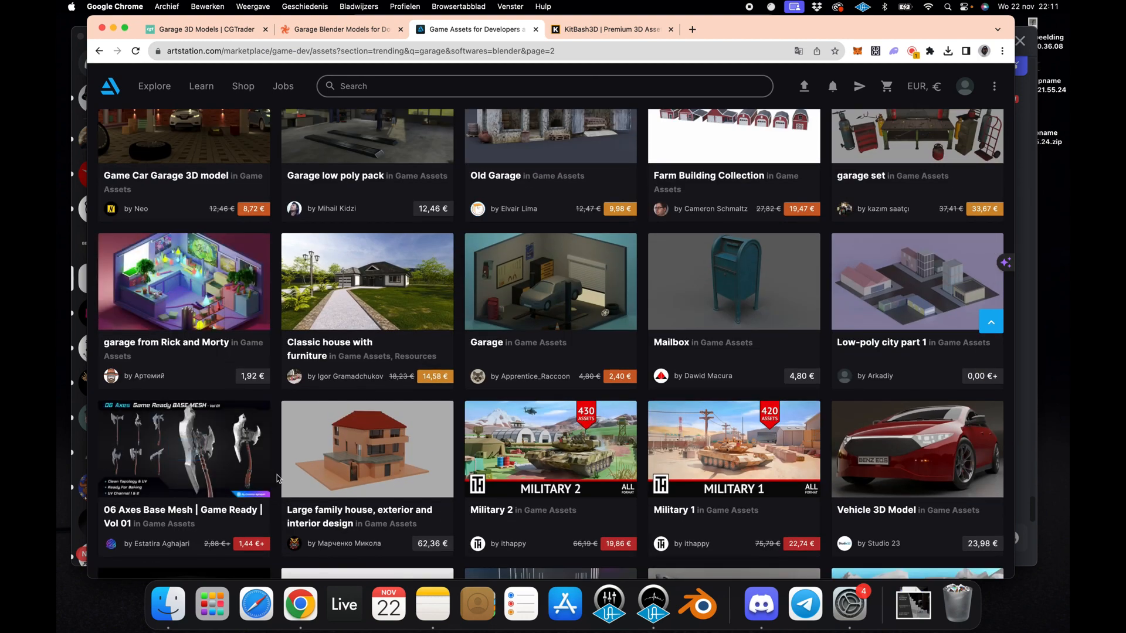
scroll(278, 478, "down", 1)
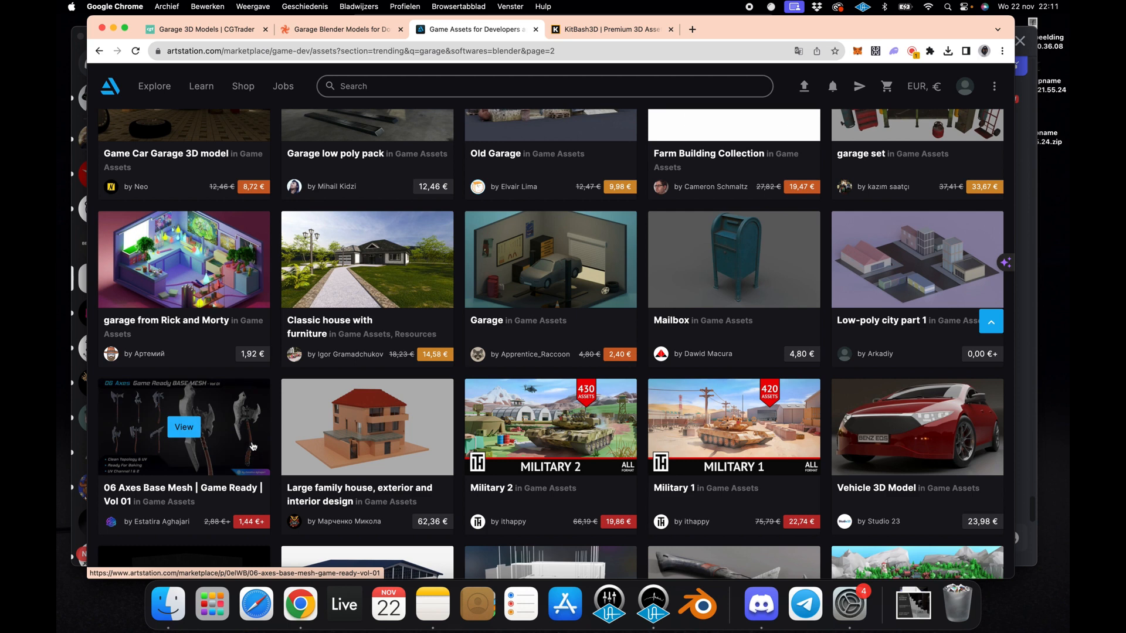
scroll(253, 447, "up", 5)
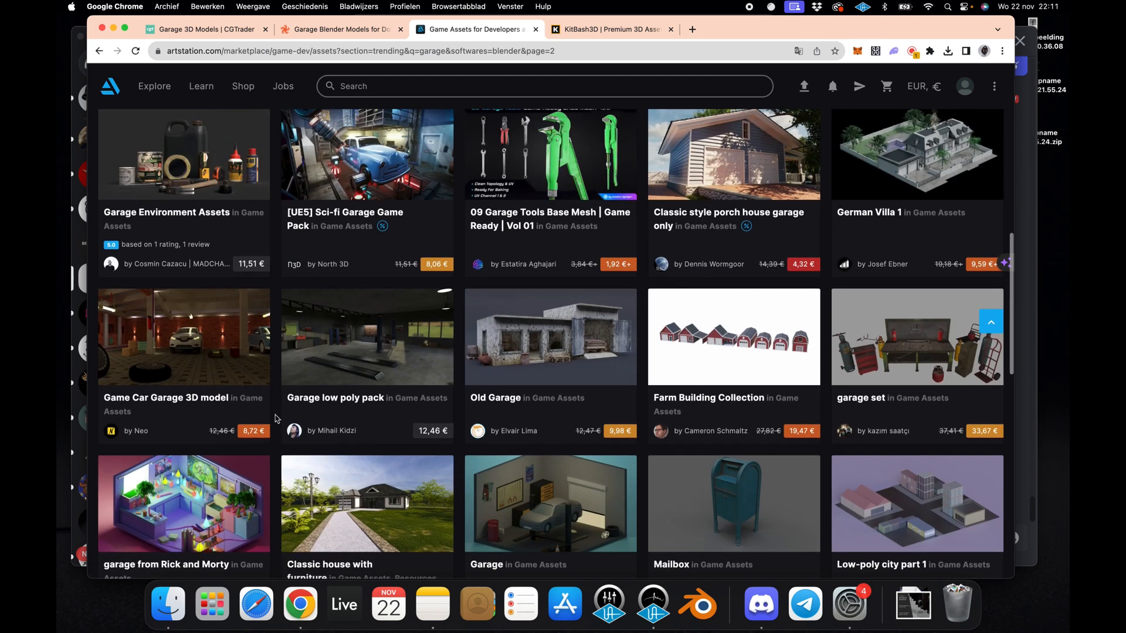
scroll(275, 418, "up", 2)
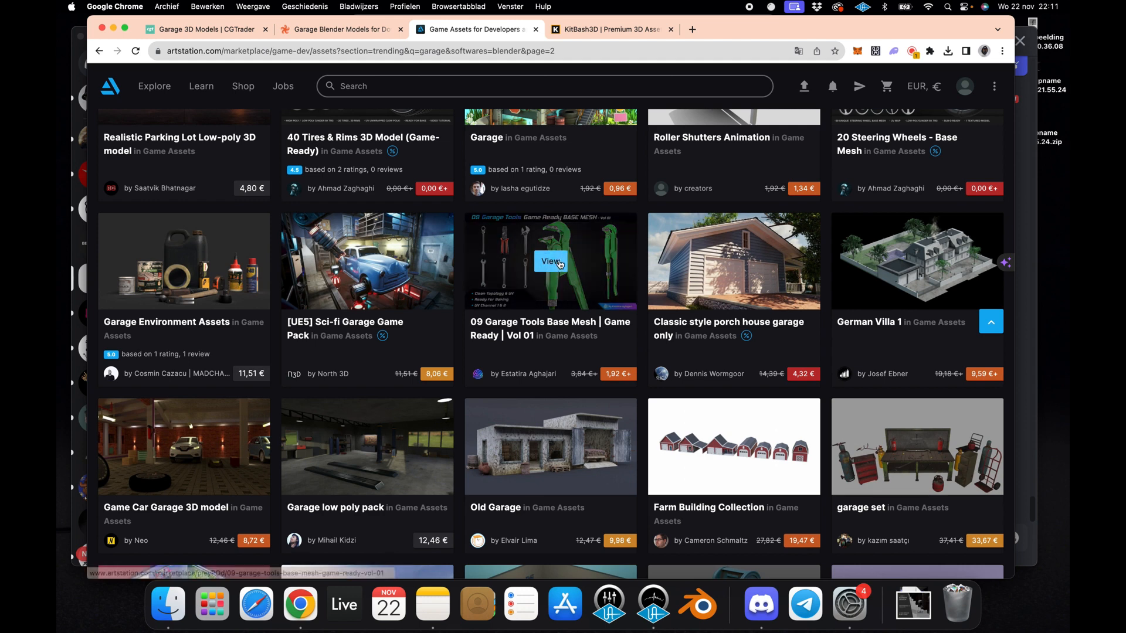
- Open the 09 Garage Tools Base Mesh product and view several of its preview images, ending on the first
left_click(550, 295)
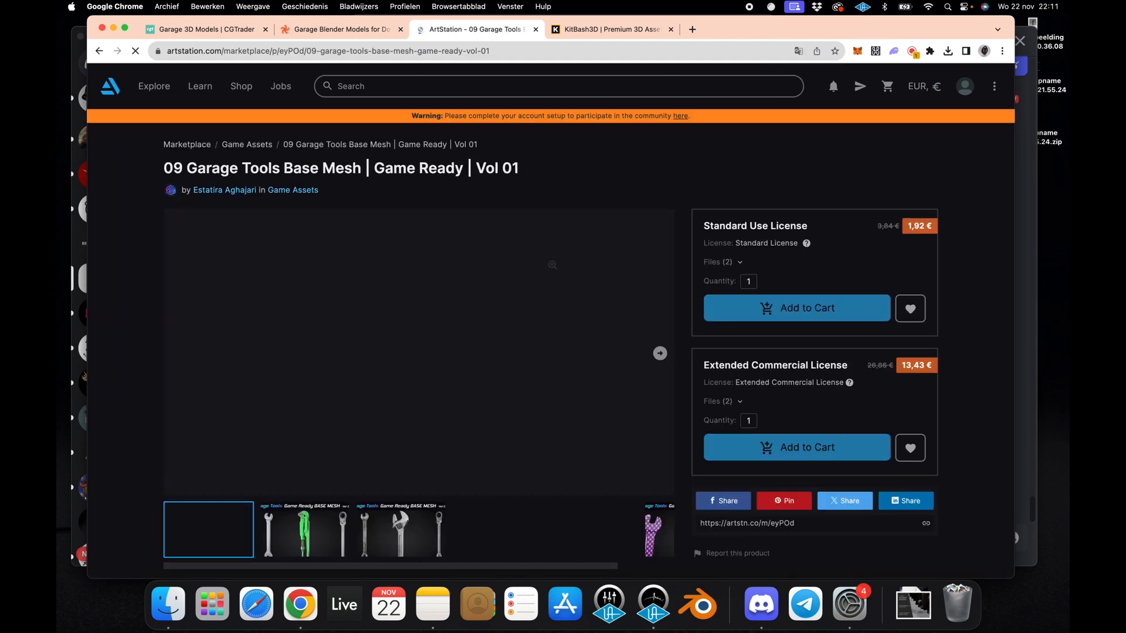
scroll(550, 294, "down", 3)
left_click(329, 469)
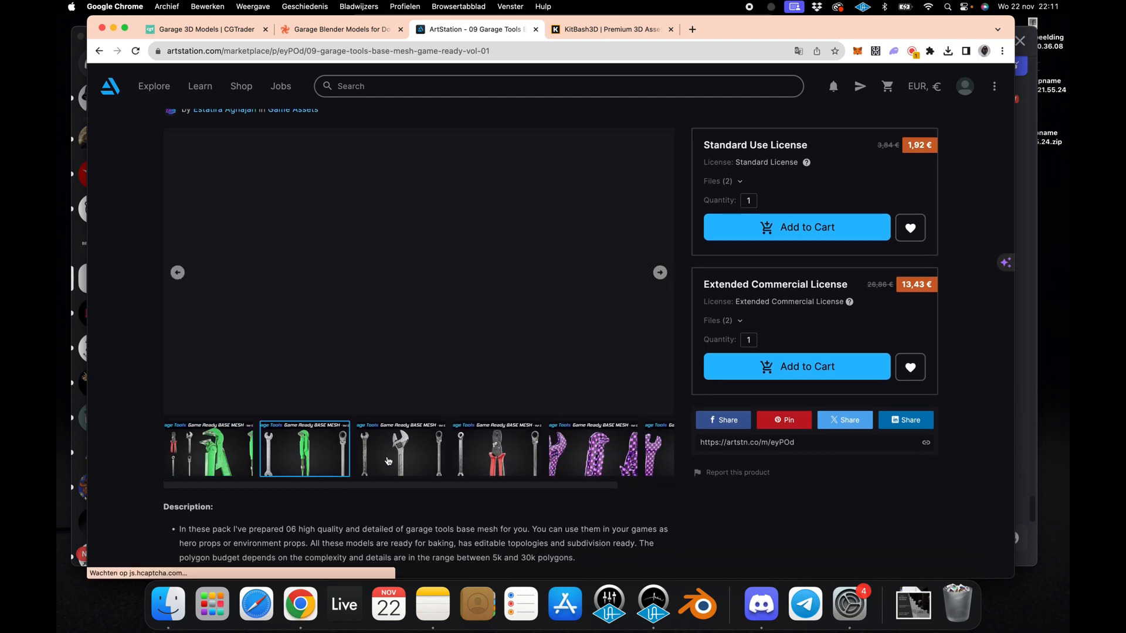
left_click(414, 441)
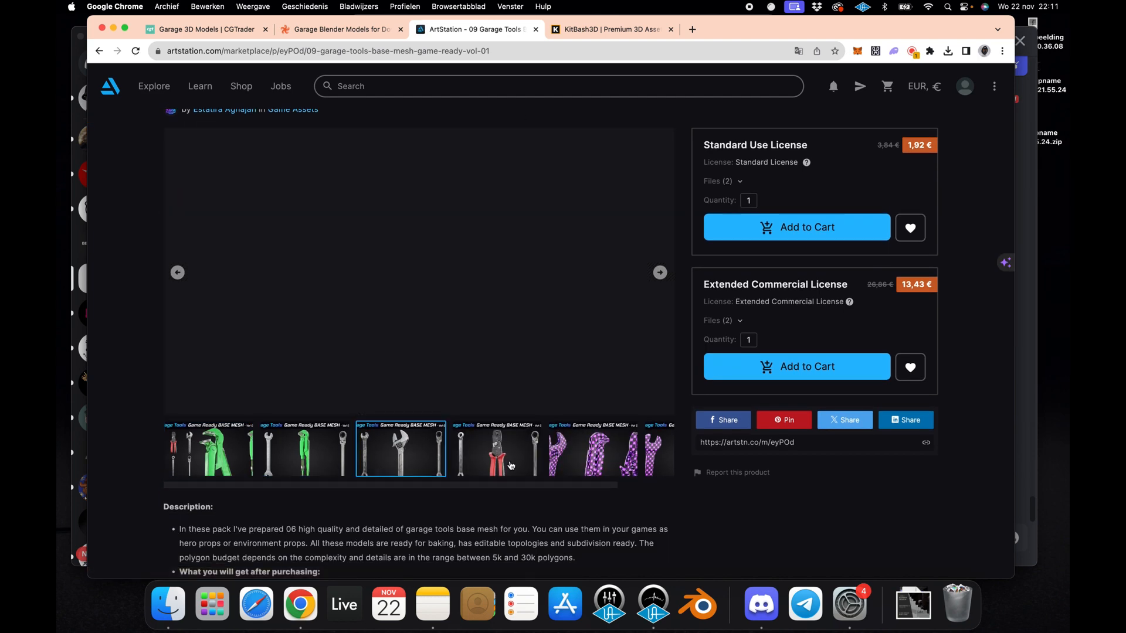
left_click(557, 457)
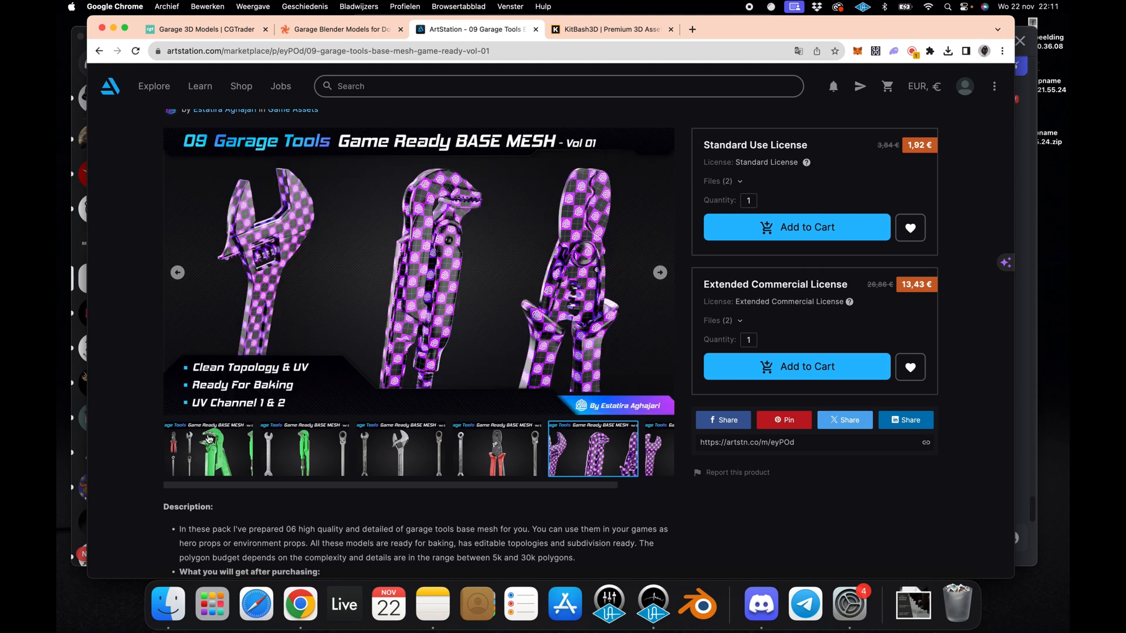
left_click(196, 452)
scroll(512, 214, "up", 3)
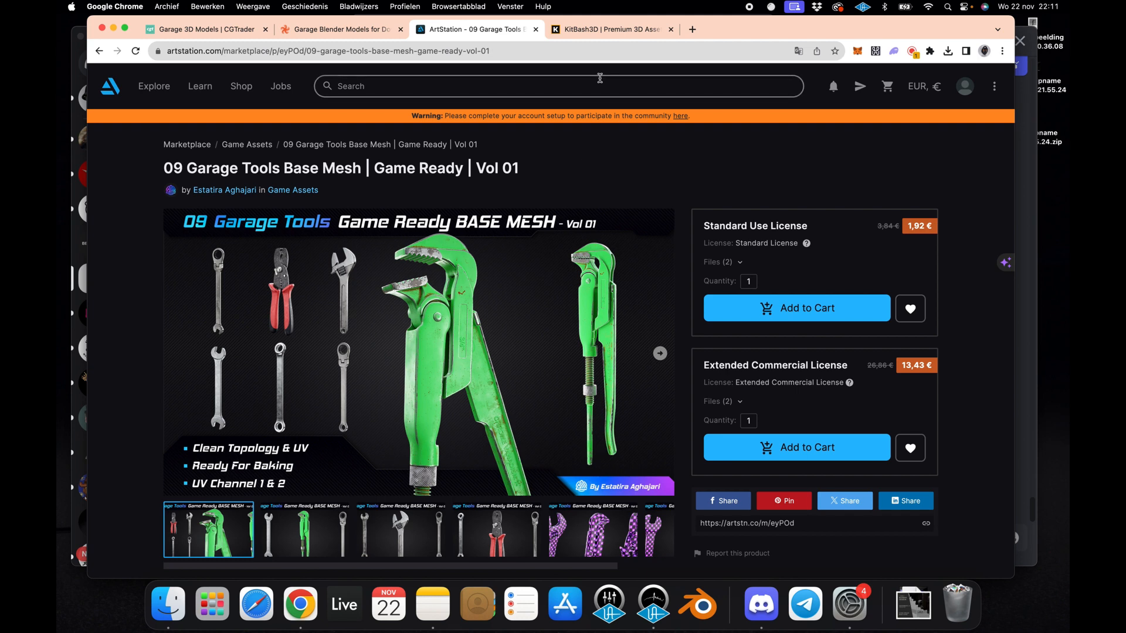
- Switch to the KitBash3D site, open the Cyberpunk kit and view its city and building preview images
left_click(589, 32)
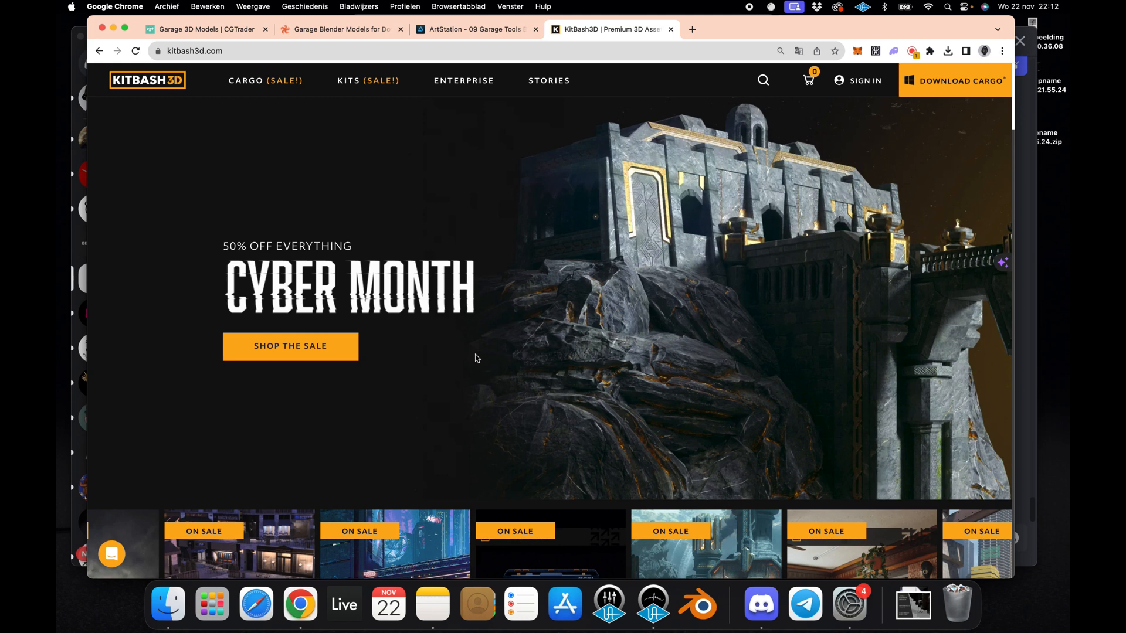
scroll(477, 357, "down", 5)
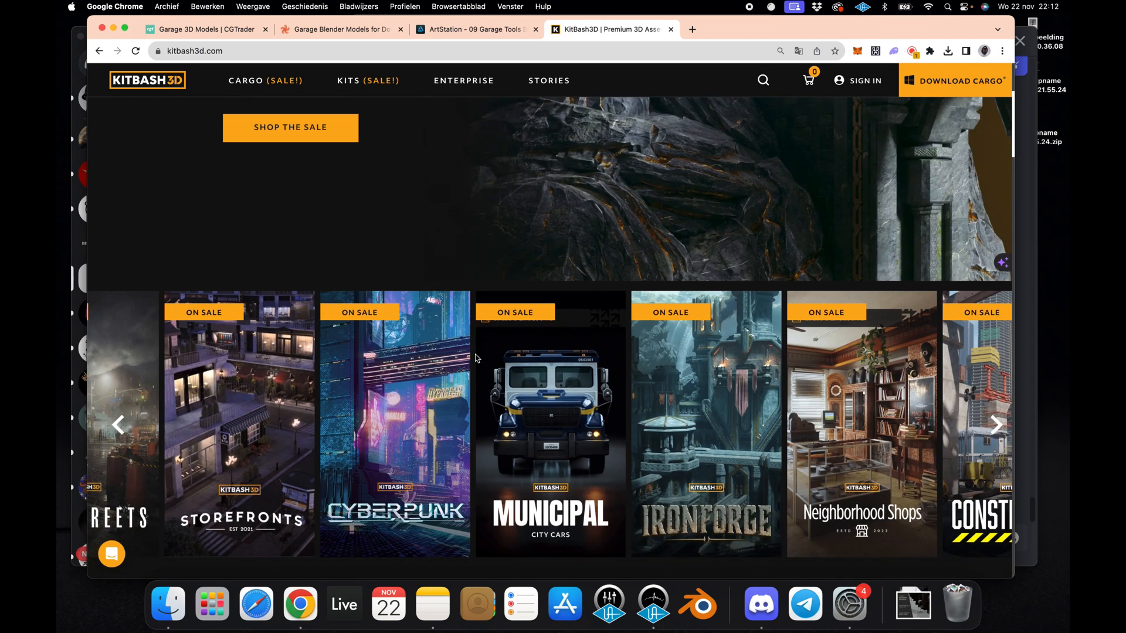
left_click(454, 449)
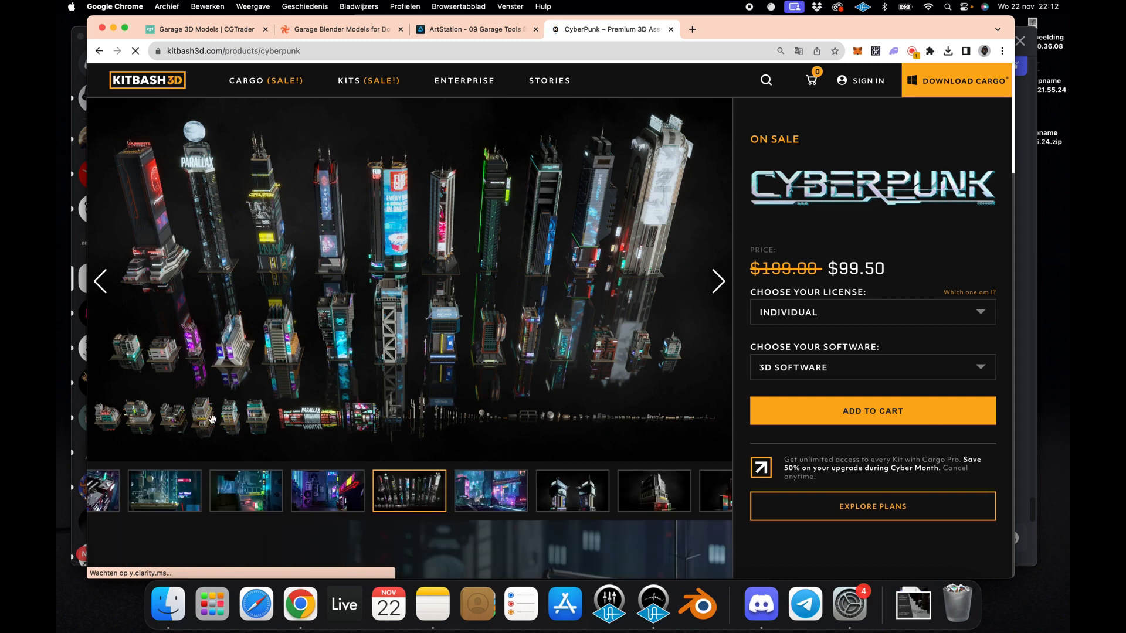
left_click(480, 482)
left_click(560, 499)
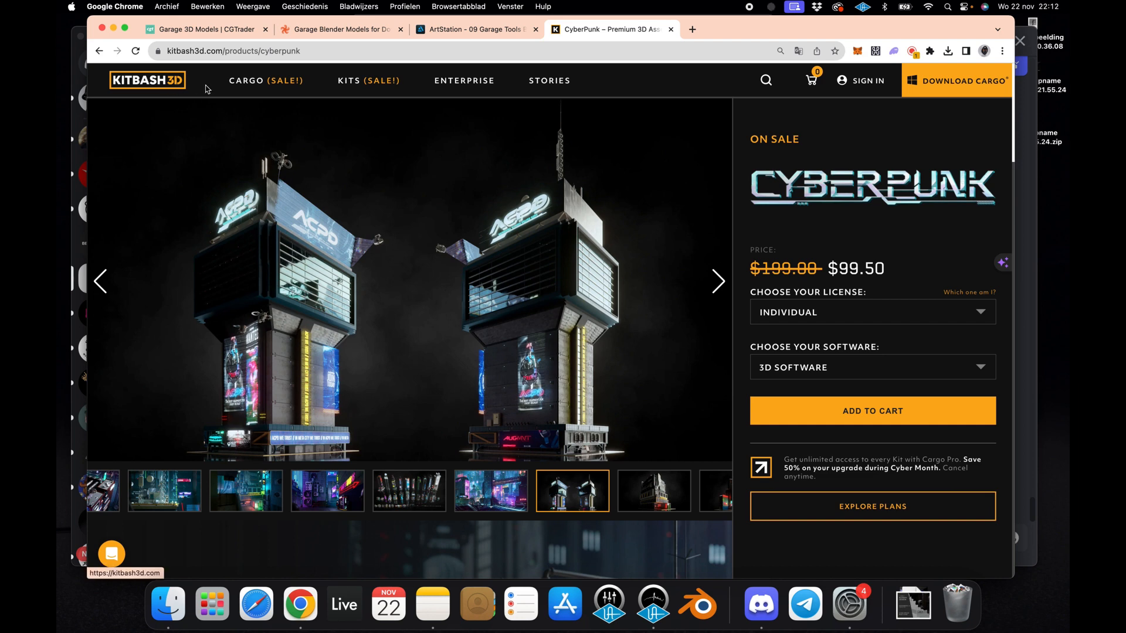
- Return to the KitBash3D home page and look over its featured content
left_click(168, 85)
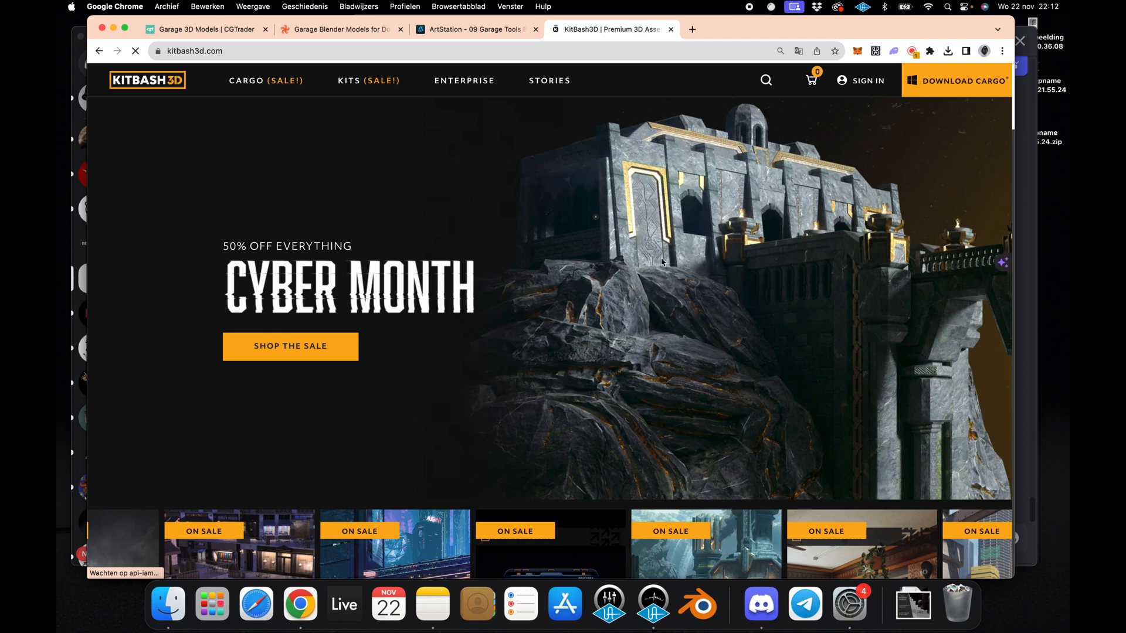
scroll(662, 262, "down", 5)
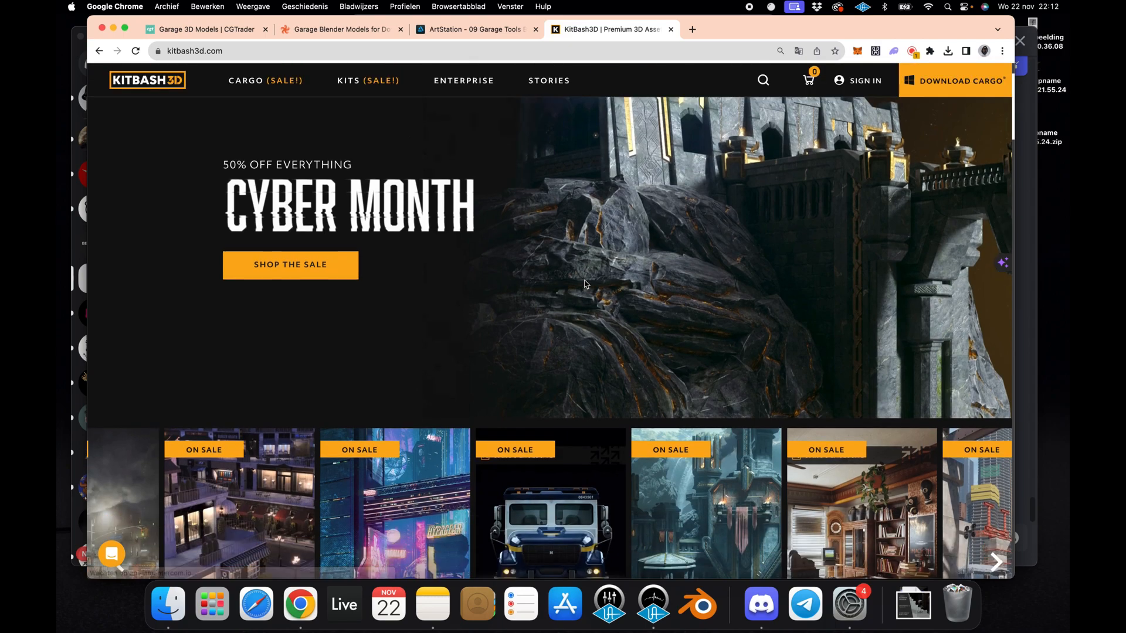
scroll(585, 285, "down", 8)
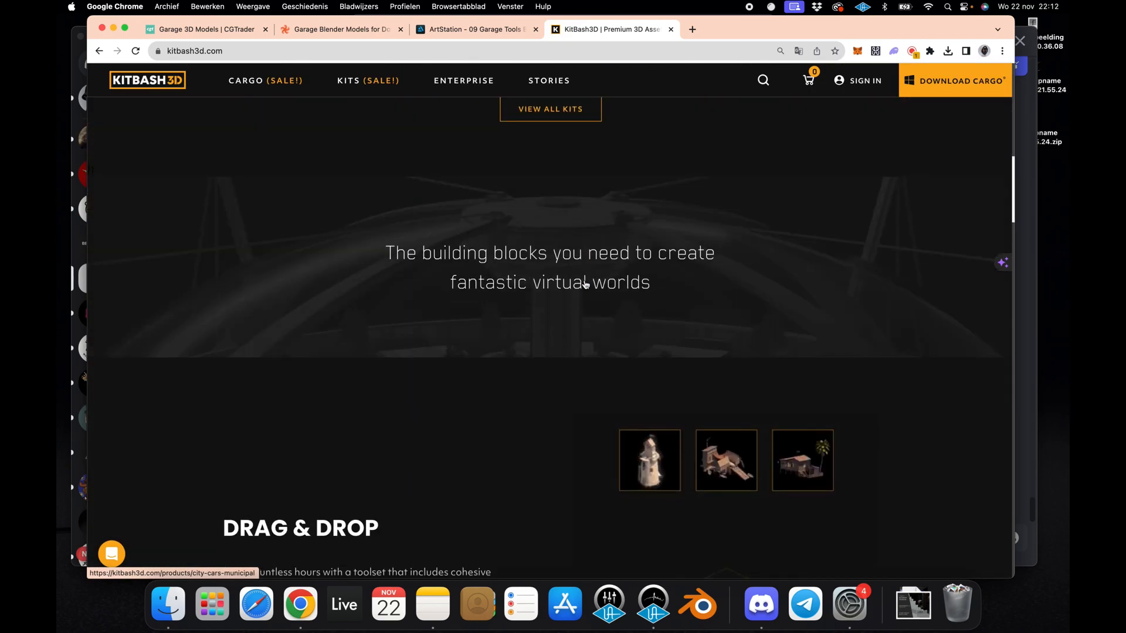
scroll(585, 285, "up", 12)
scroll(584, 284, "down", 1)
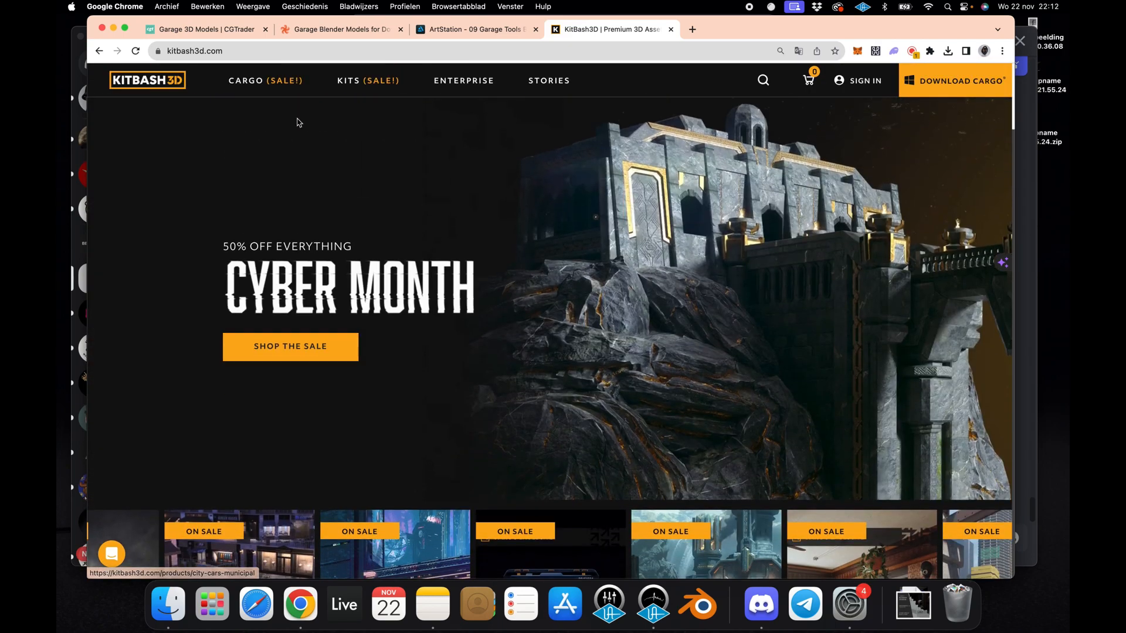
- Open KitBash3D's Cargo page and examine its asset library, Cargo Pro features and plan sections
left_click(253, 81)
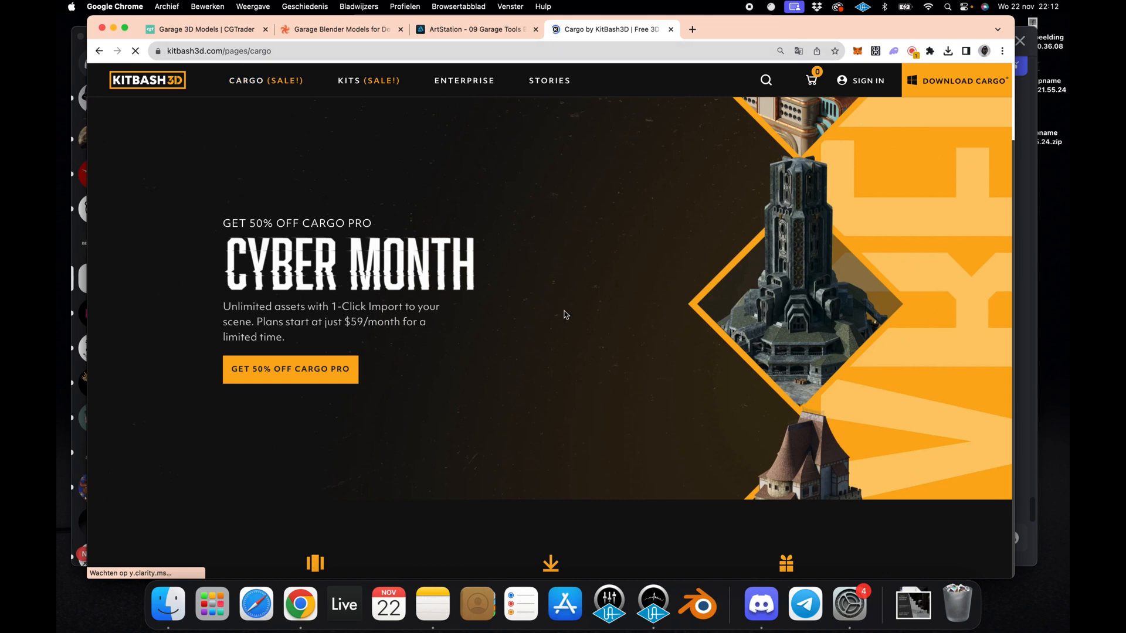
scroll(586, 316, "down", 5)
scroll(600, 320, "down", 2)
scroll(599, 319, "down", 10)
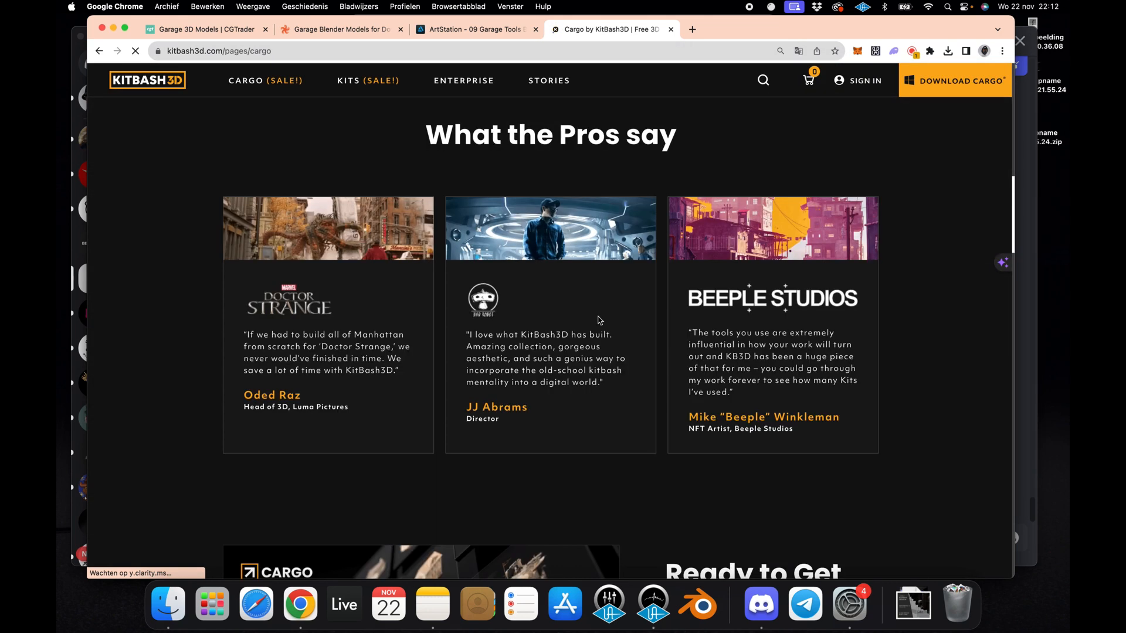
scroll(599, 319, "down", 3)
scroll(599, 320, "down", 8)
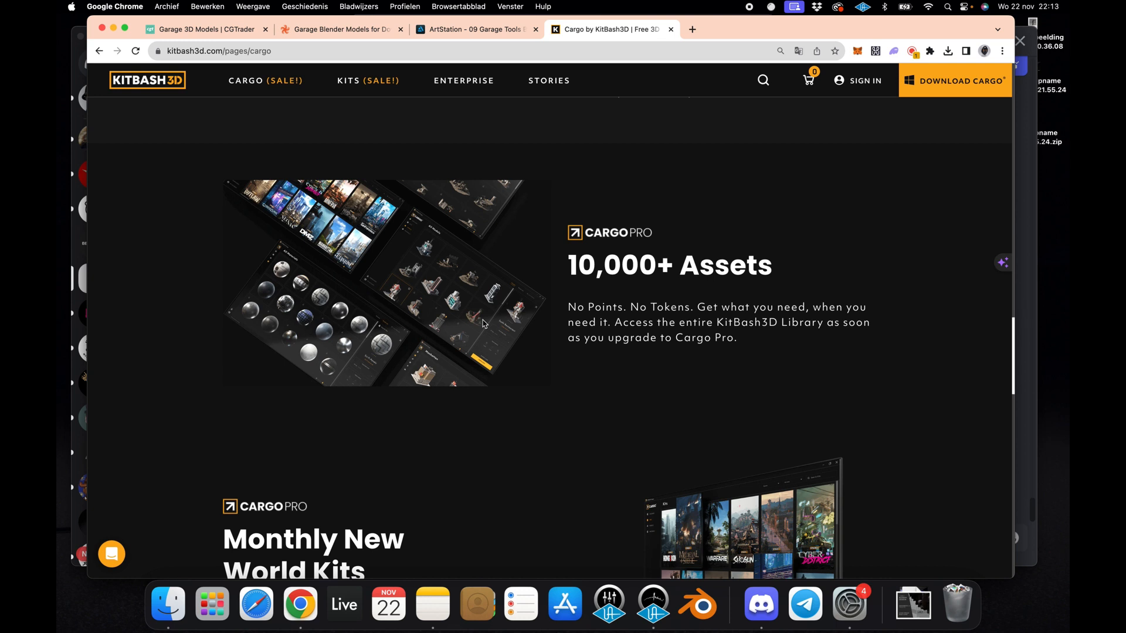
scroll(484, 324, "down", 10)
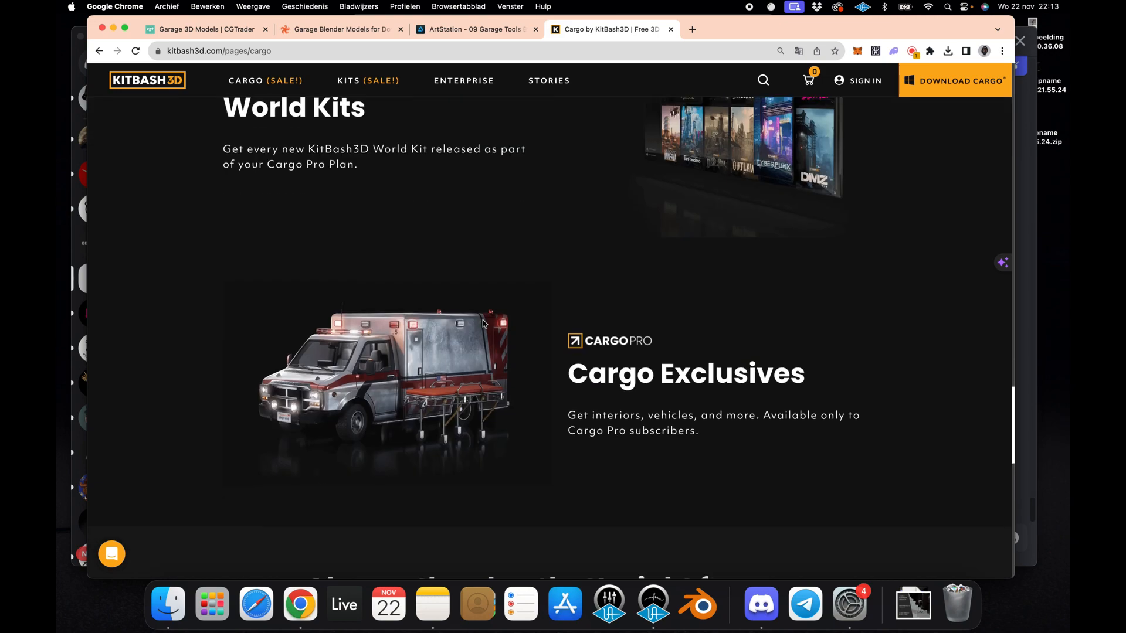
scroll(485, 323, "down", 10)
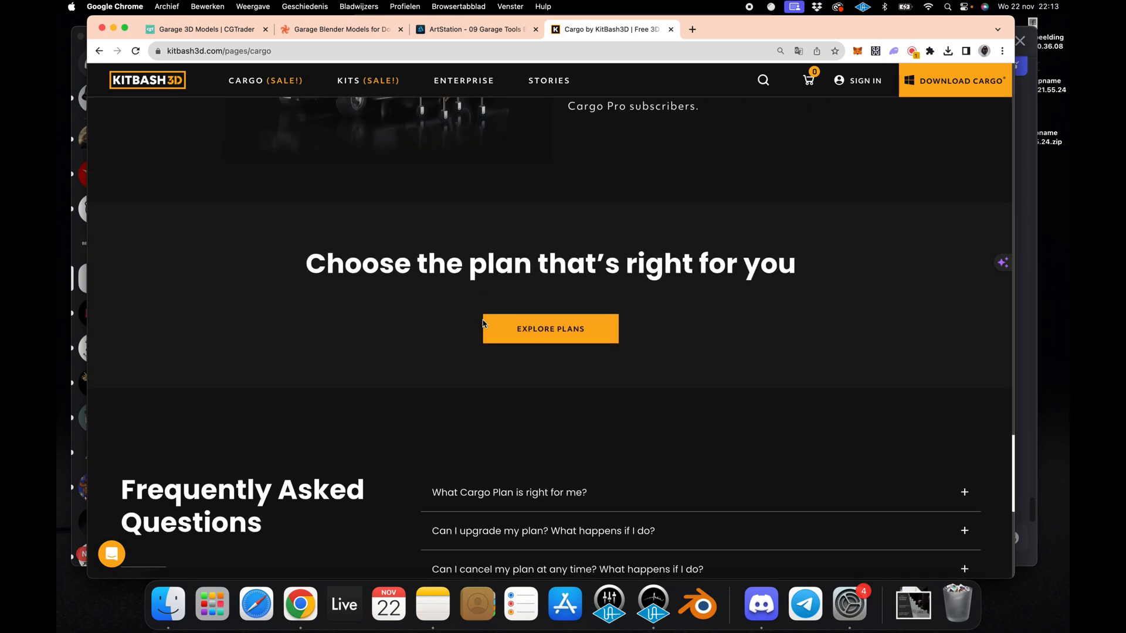
scroll(485, 324, "up", 4)
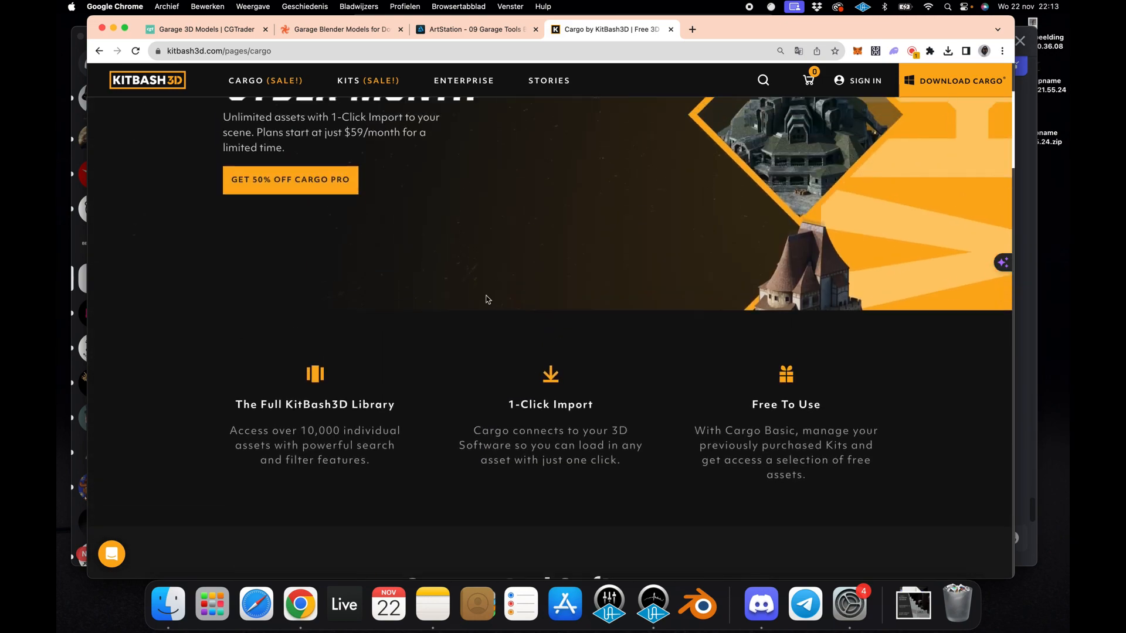
- Close the KitBash3D and ArtStation pages, along with the remaining browser window
left_click(671, 29)
left_click(536, 30)
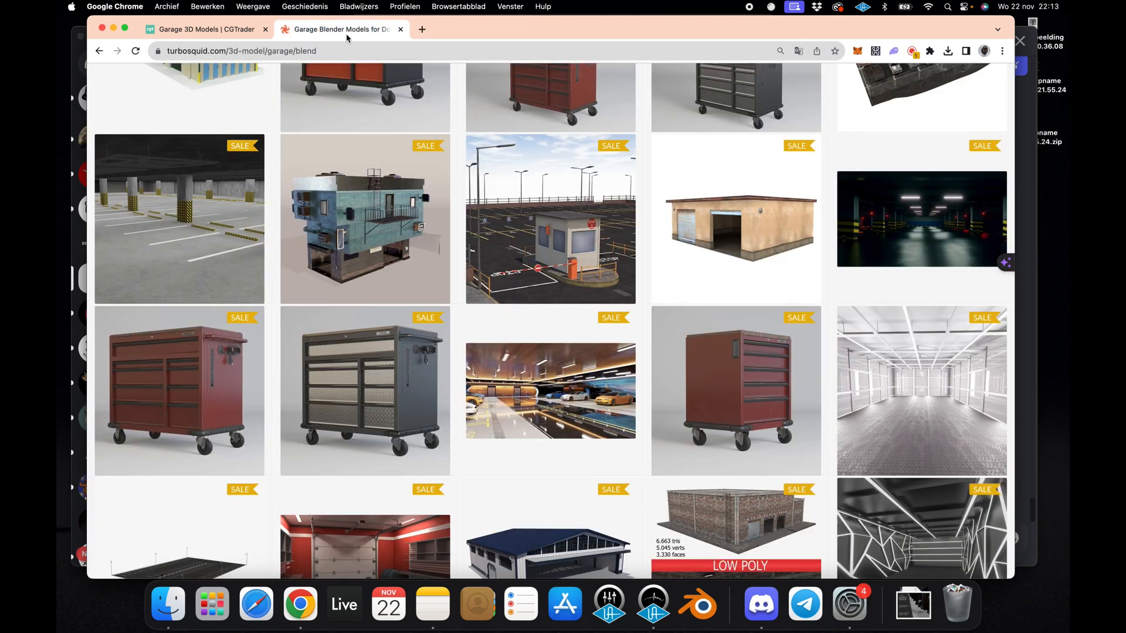
left_click(102, 28)
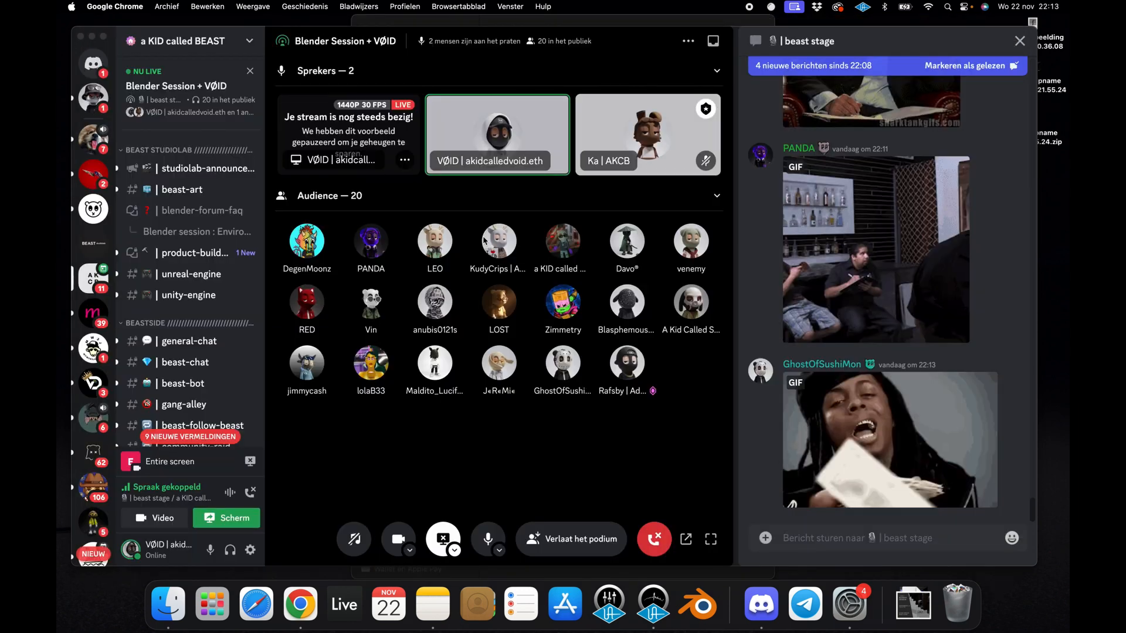
- Open the downloaded Underground Garage Scene (1).blend file in Blender
left_click(908, 602)
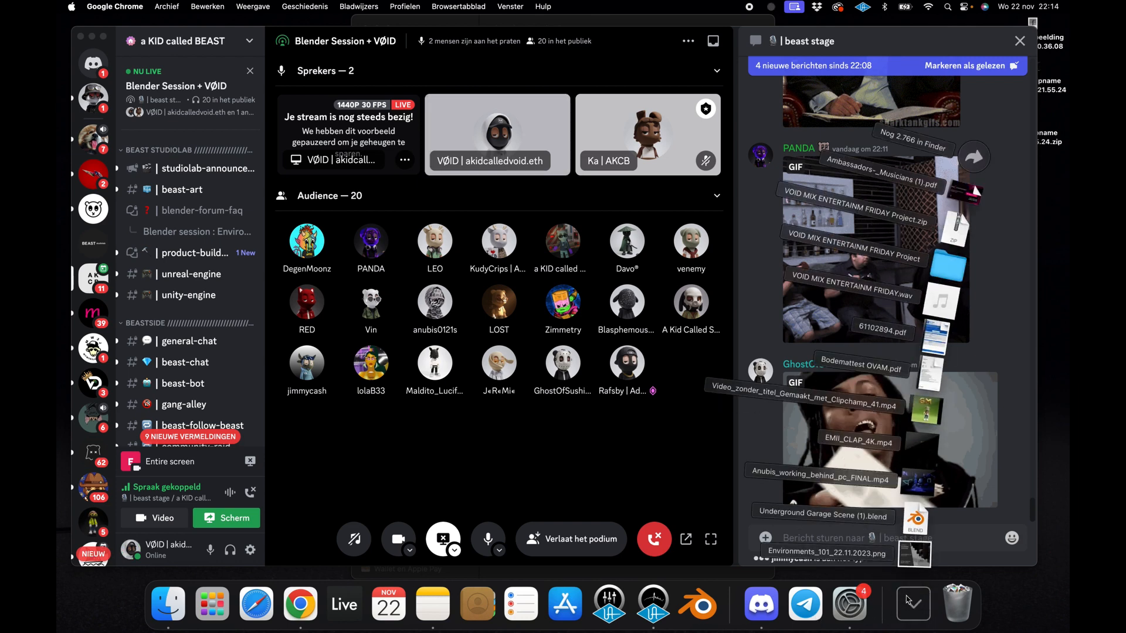
left_click(917, 519)
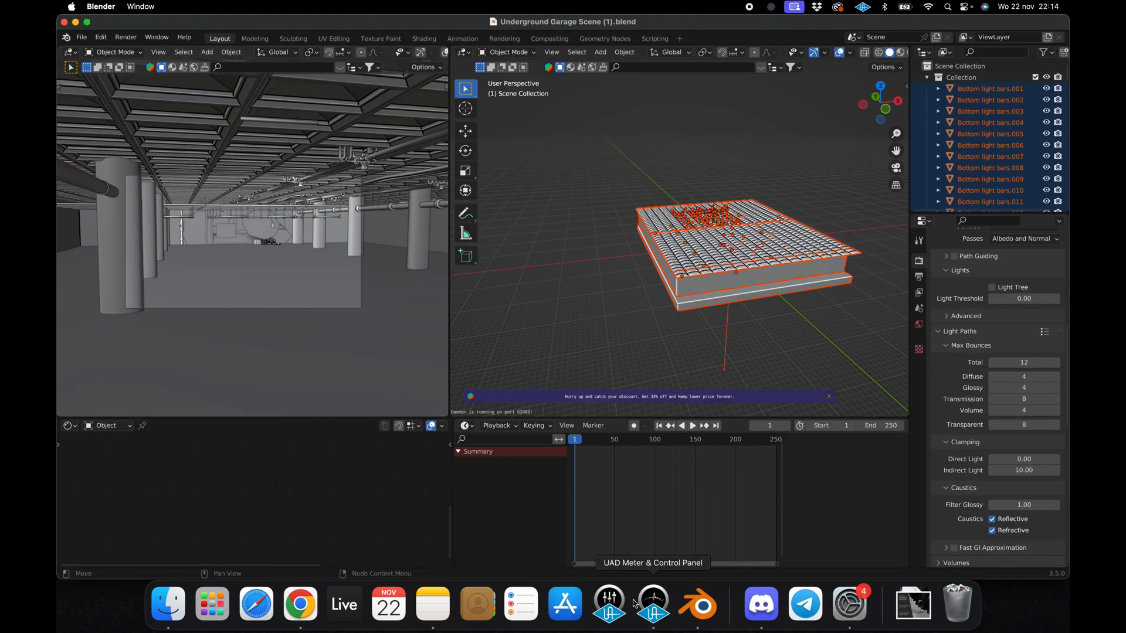
- Show the "Blender session : Environments 101" post with the starting scene file in Discord's blender-forum-faq channel, and return to Blender
left_click(750, 616)
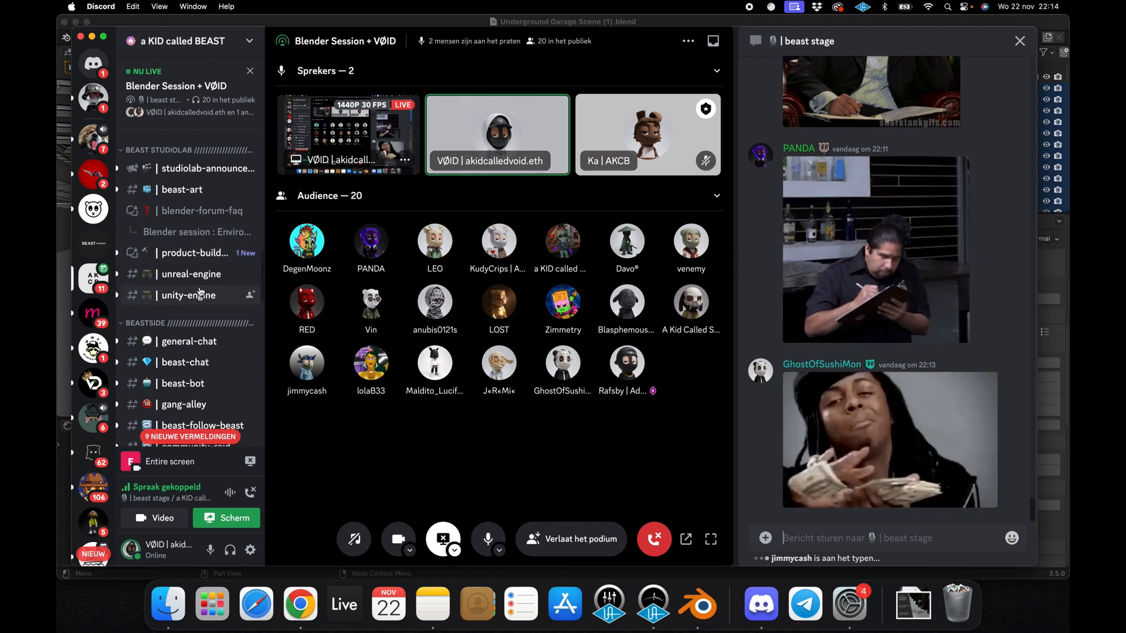
left_click(169, 211)
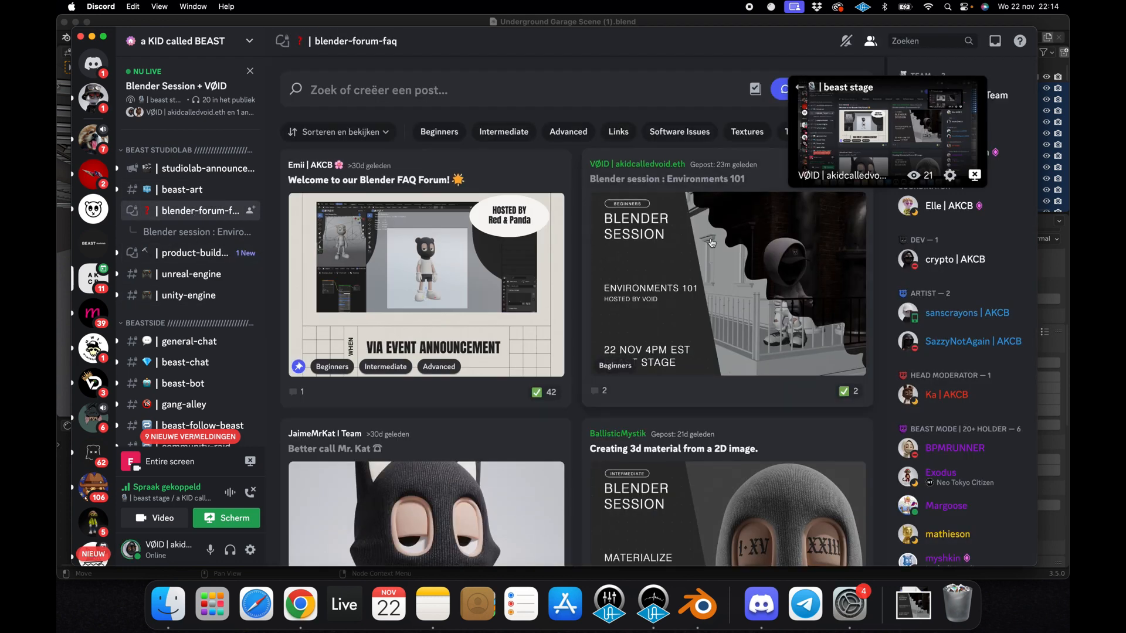
left_click(710, 269)
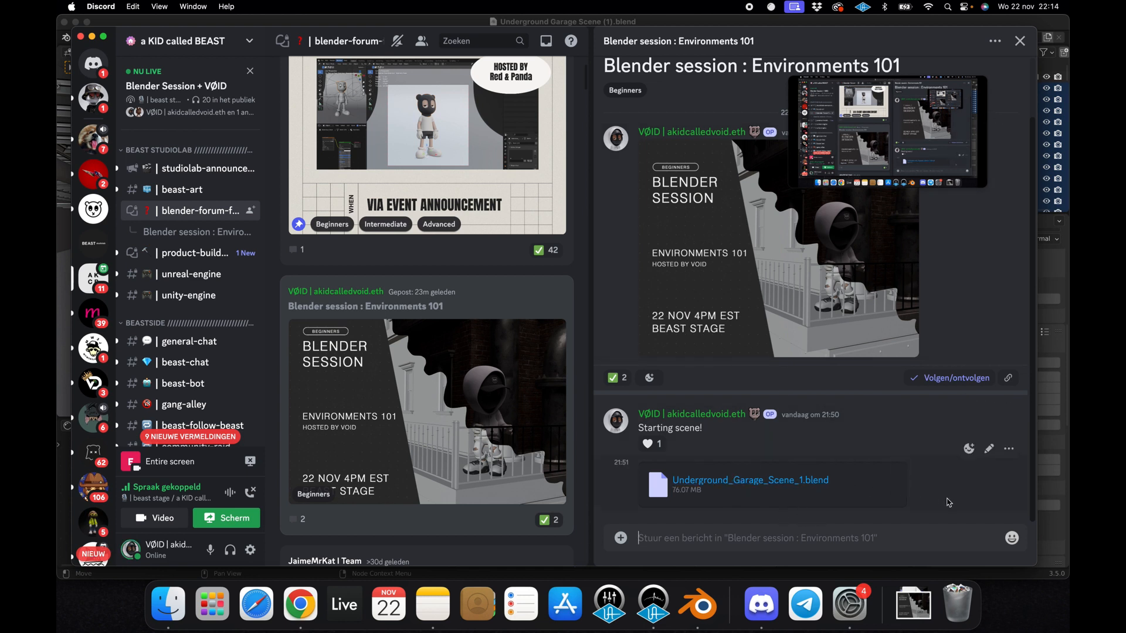
left_click(1059, 352)
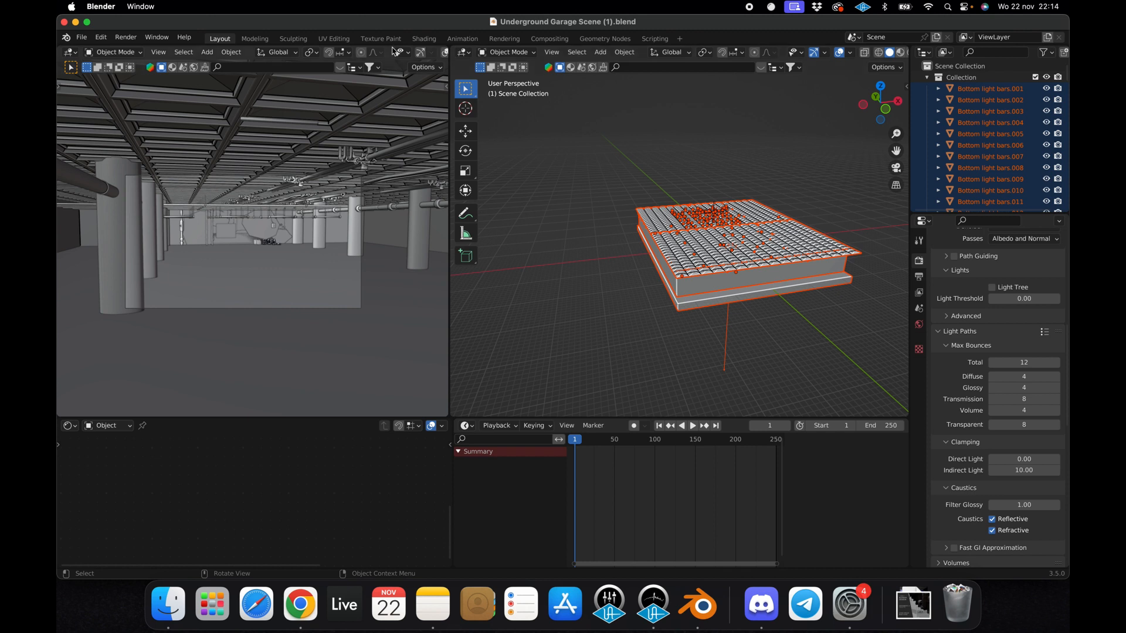
- Inspect the garage model from outside and show the camera viewport in rendered shading, viewing the lit scene up close
scroll(382, 54, "right", 3)
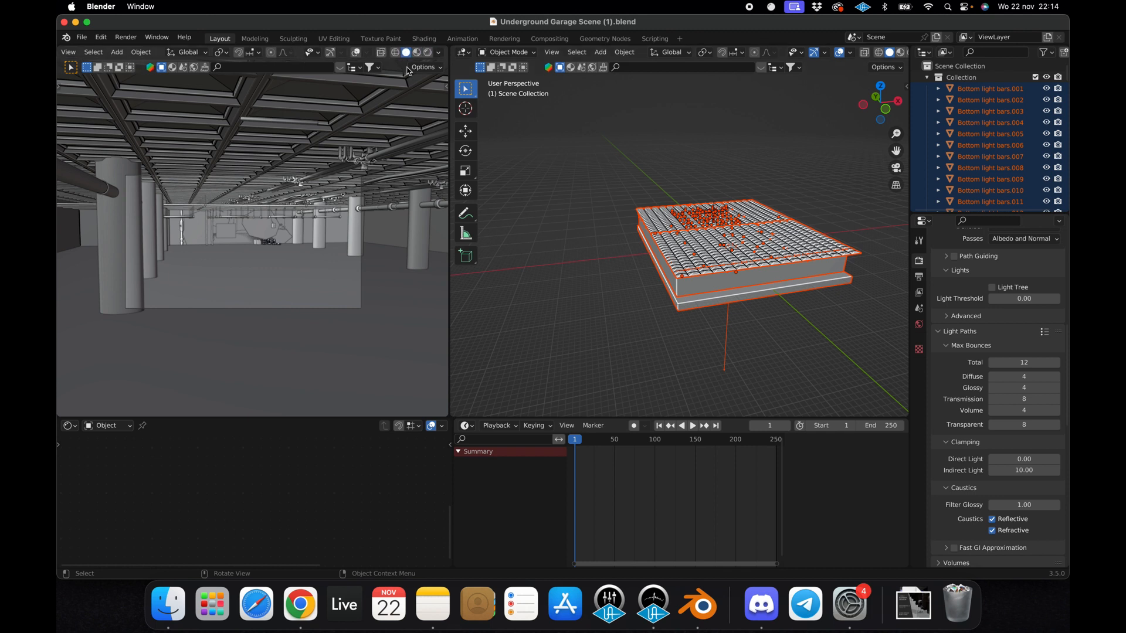
scroll(607, 260, "right", 5)
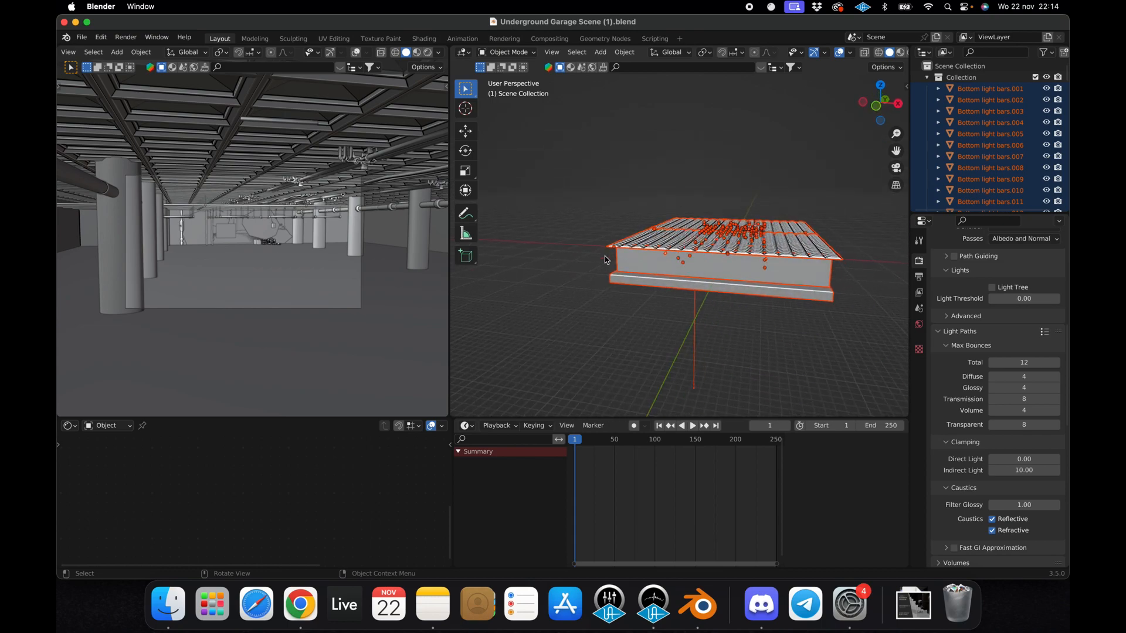
scroll(607, 260, "up", 4)
scroll(607, 260, "left", 10)
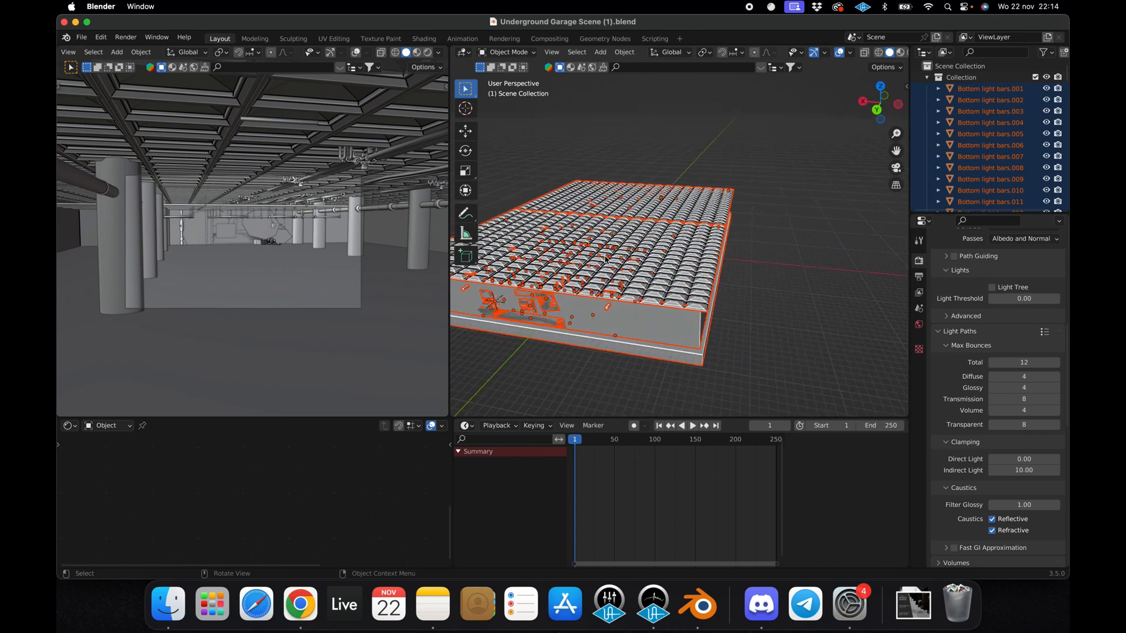
scroll(605, 258, "left", 10)
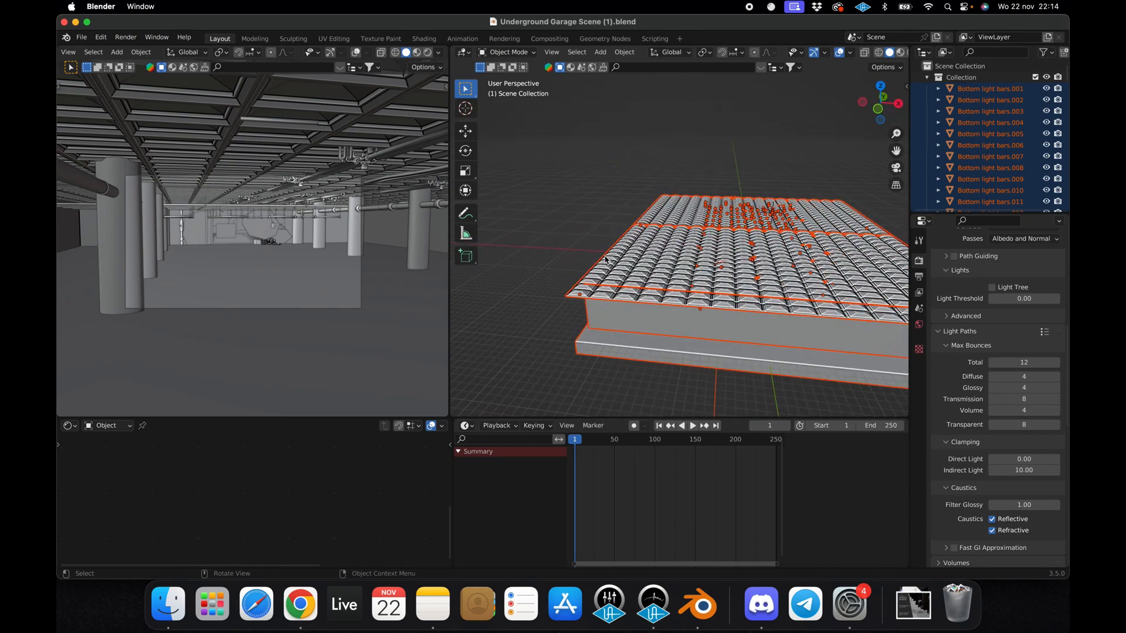
left_click_drag(896, 150, 765, 102)
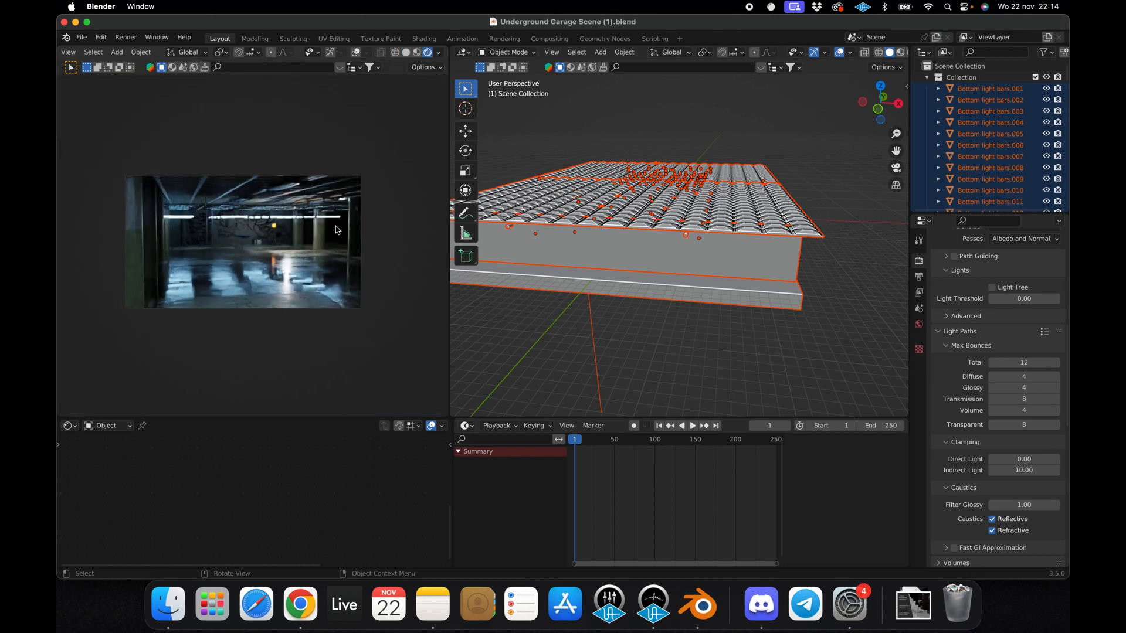
scroll(254, 237, "up", 2)
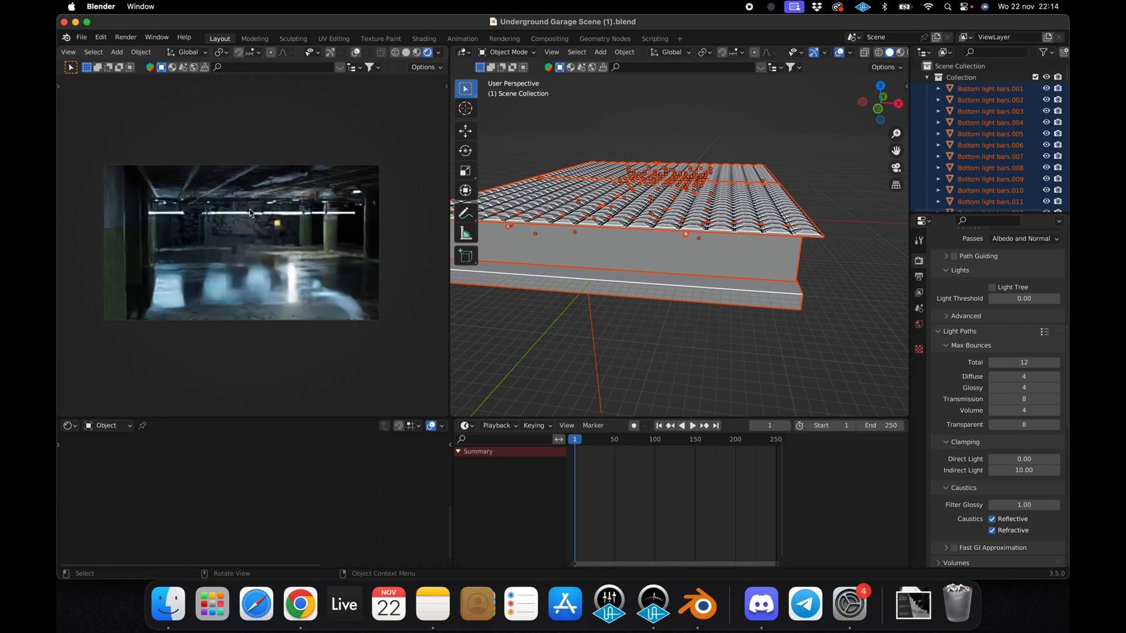
scroll(251, 208, "up", 2)
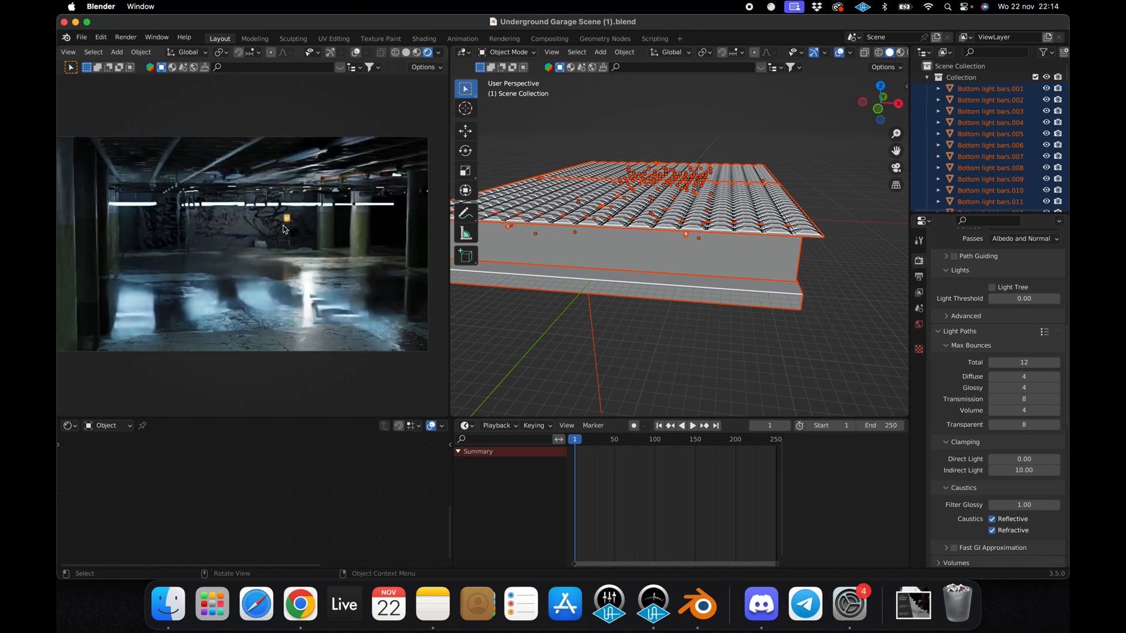
scroll(251, 220, "down", 2)
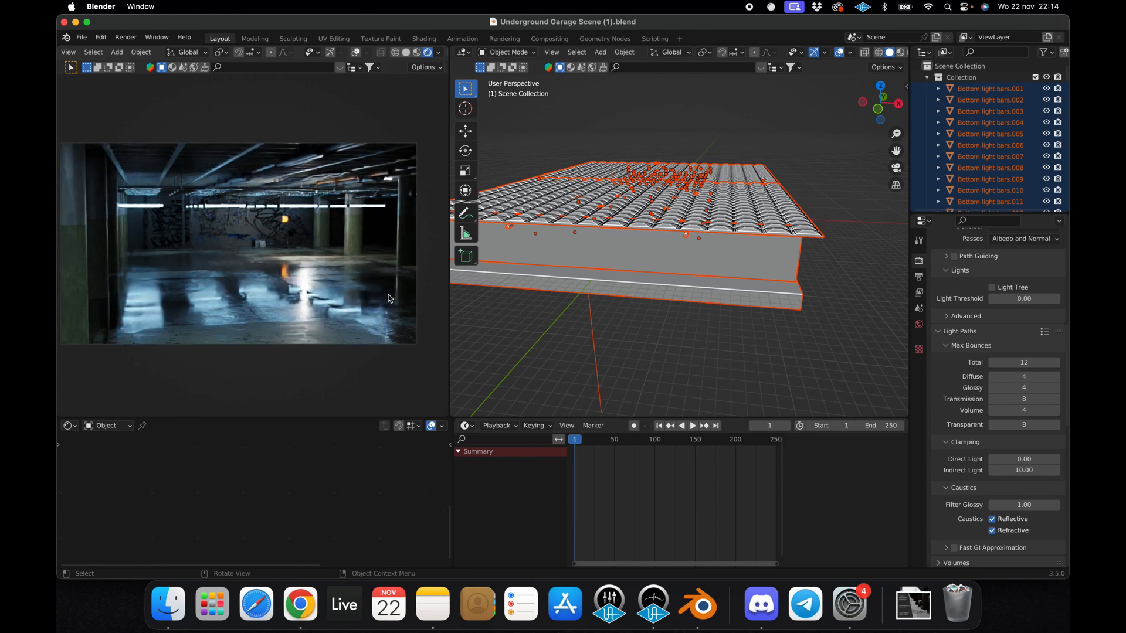
- Leave the camera view, navigate inside the garage in solid shading to look down its length, and return that viewport to rendered shading
scroll(388, 294, "left", 10)
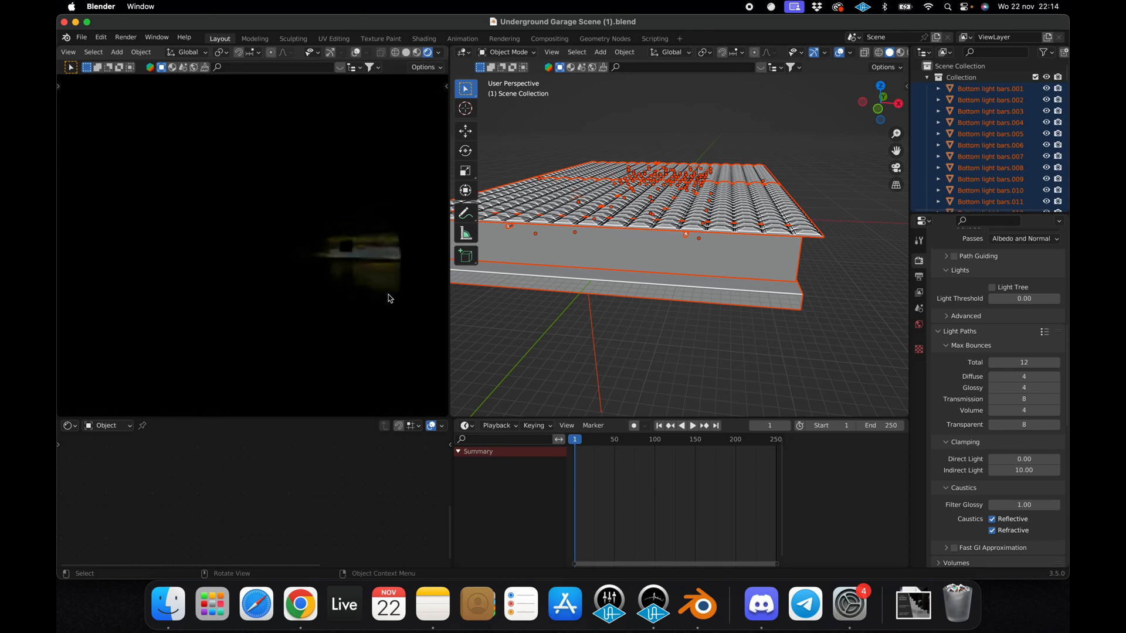
left_click(407, 52)
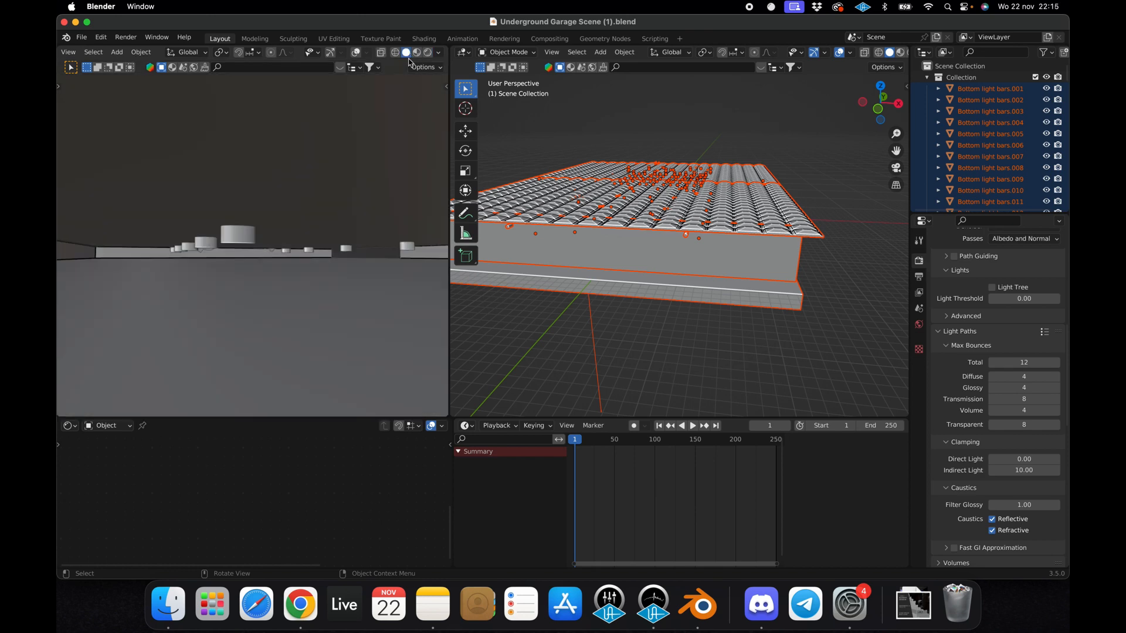
scroll(375, 214, "up", 10)
scroll(375, 214, "down", 5)
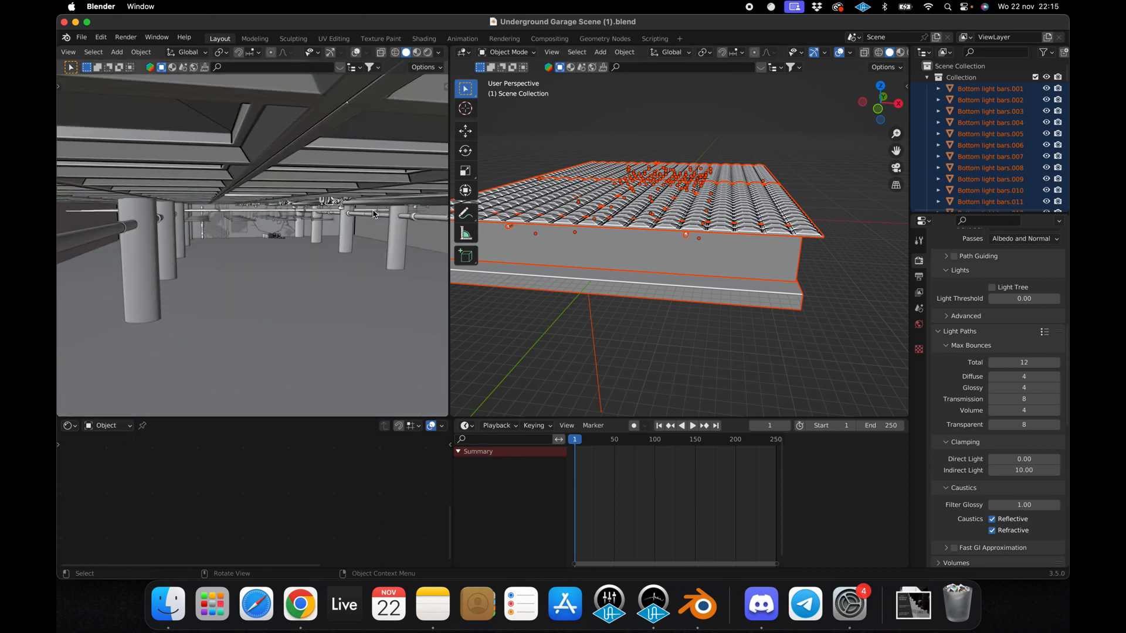
scroll(375, 214, "up", 8)
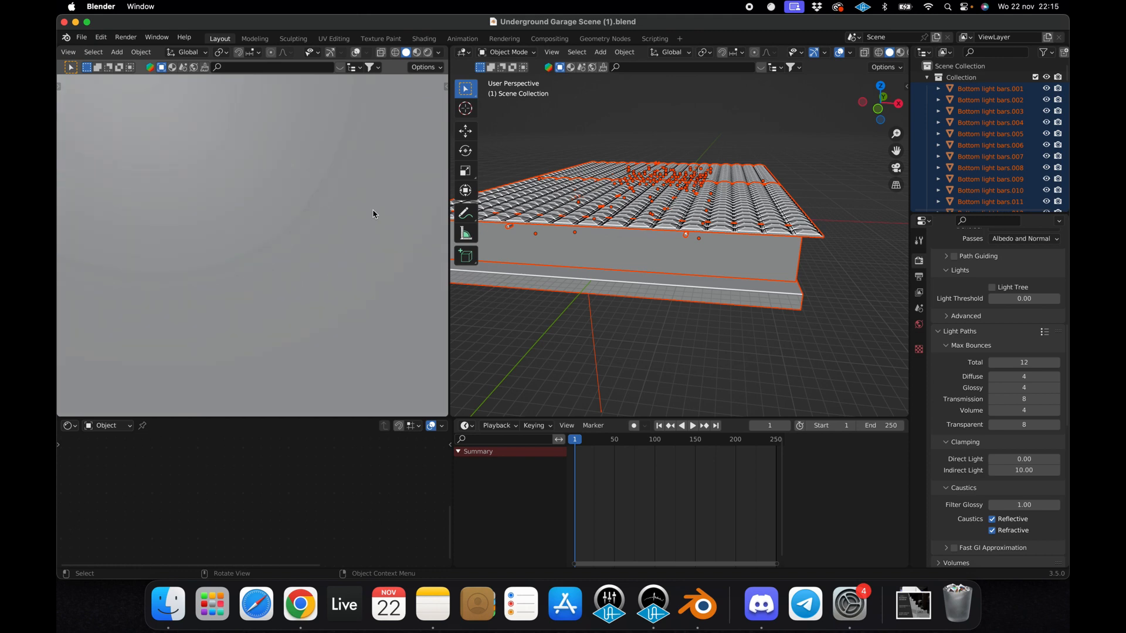
scroll(375, 215, "down", 3)
left_click(428, 53)
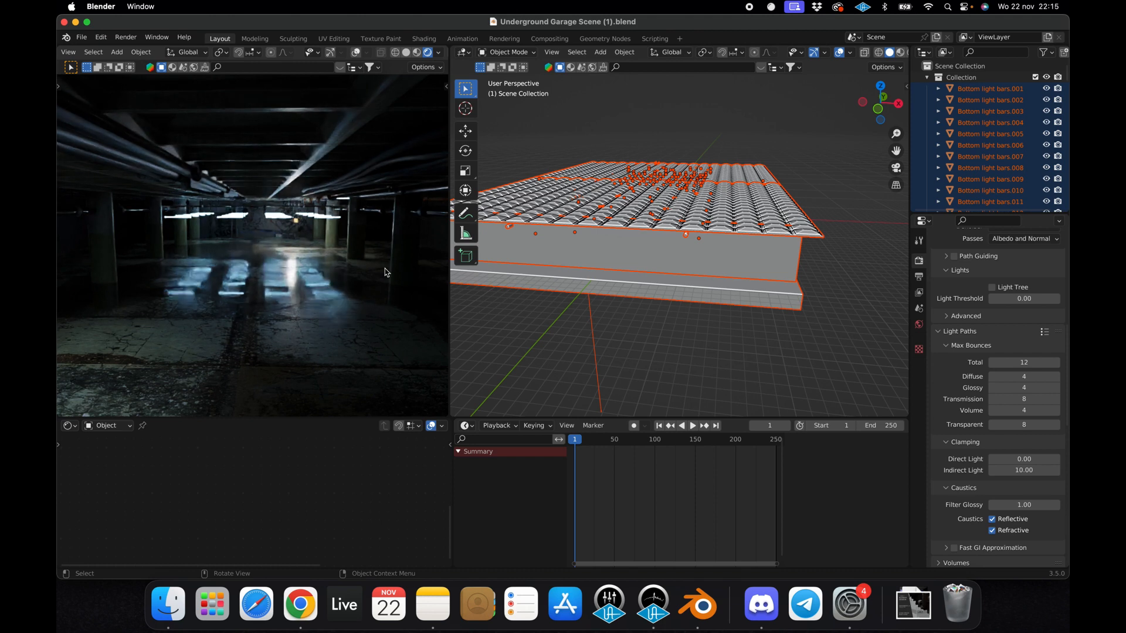
- Deselect all objects and bring the solid-shaded viewport inside the garage, facing the pillars and overhead pipes
left_click(674, 336)
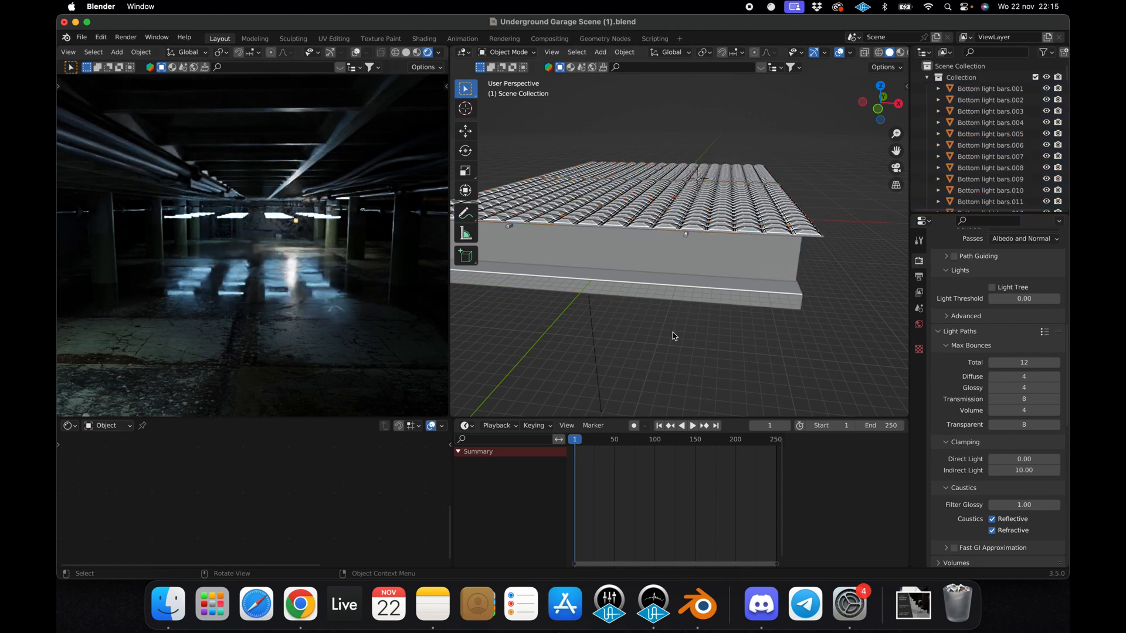
scroll(686, 312, "up", 6)
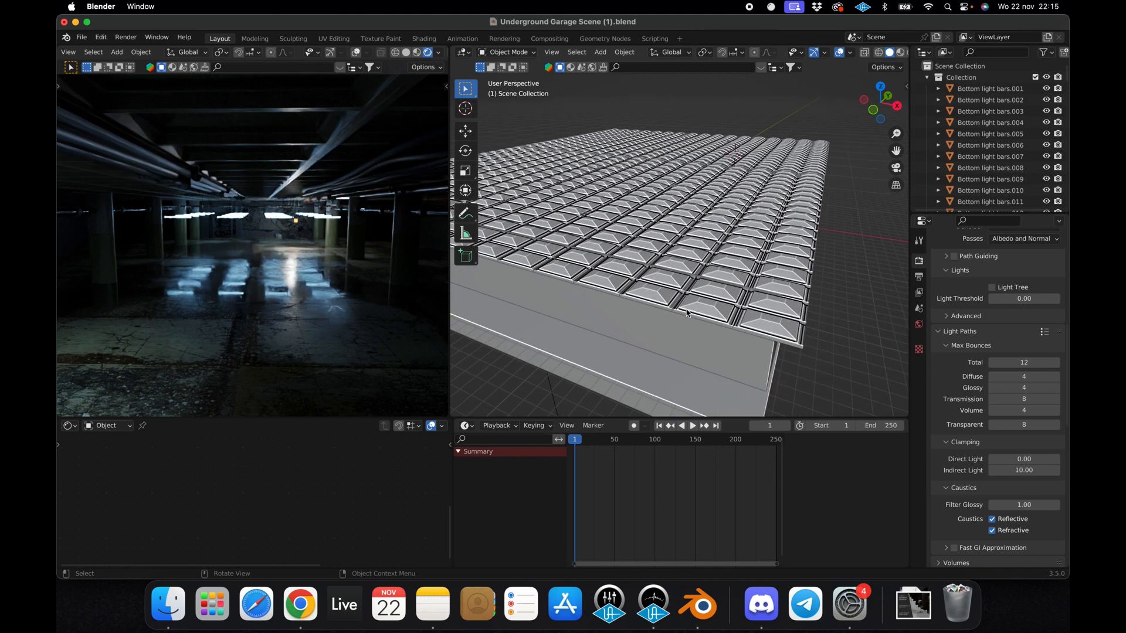
scroll(688, 313, "up", 8)
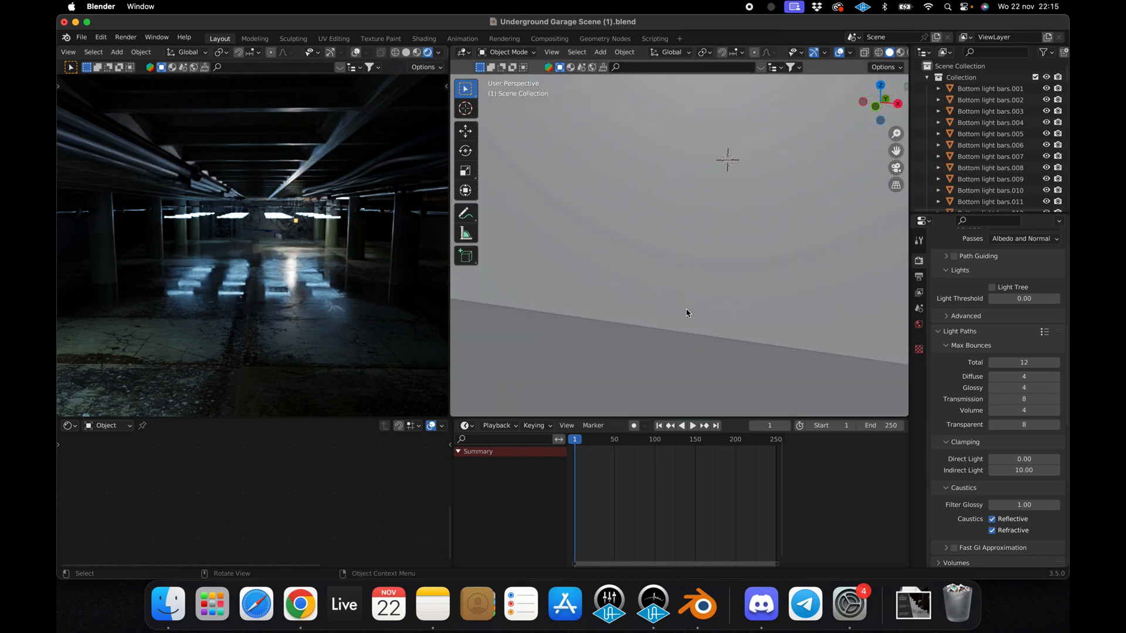
scroll(696, 206, "left", 8)
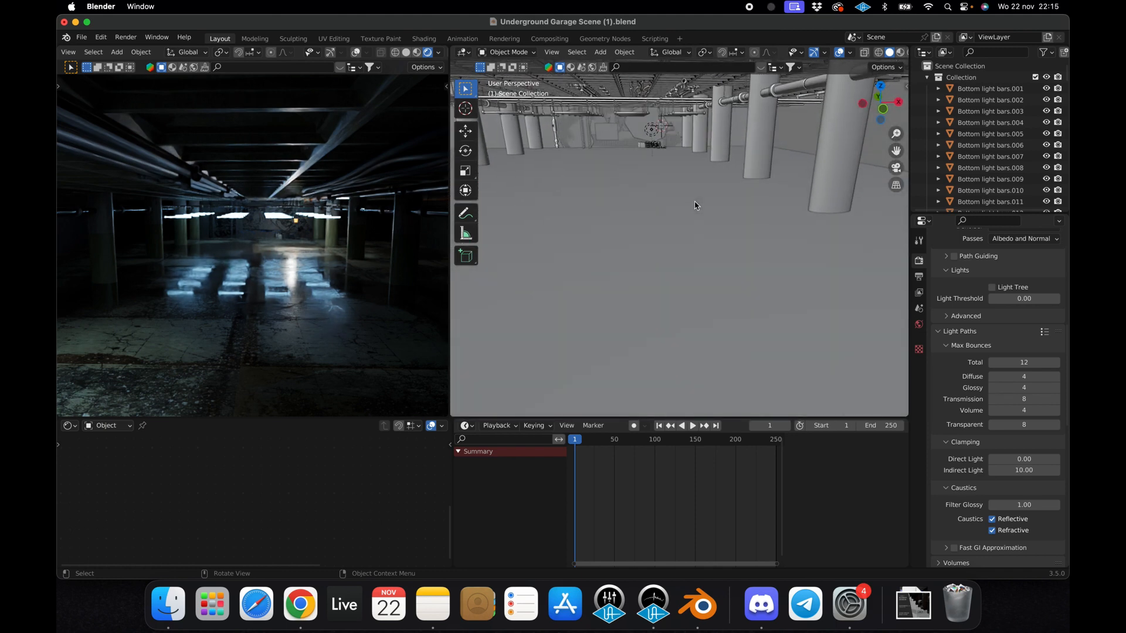
scroll(694, 205, "left", 2)
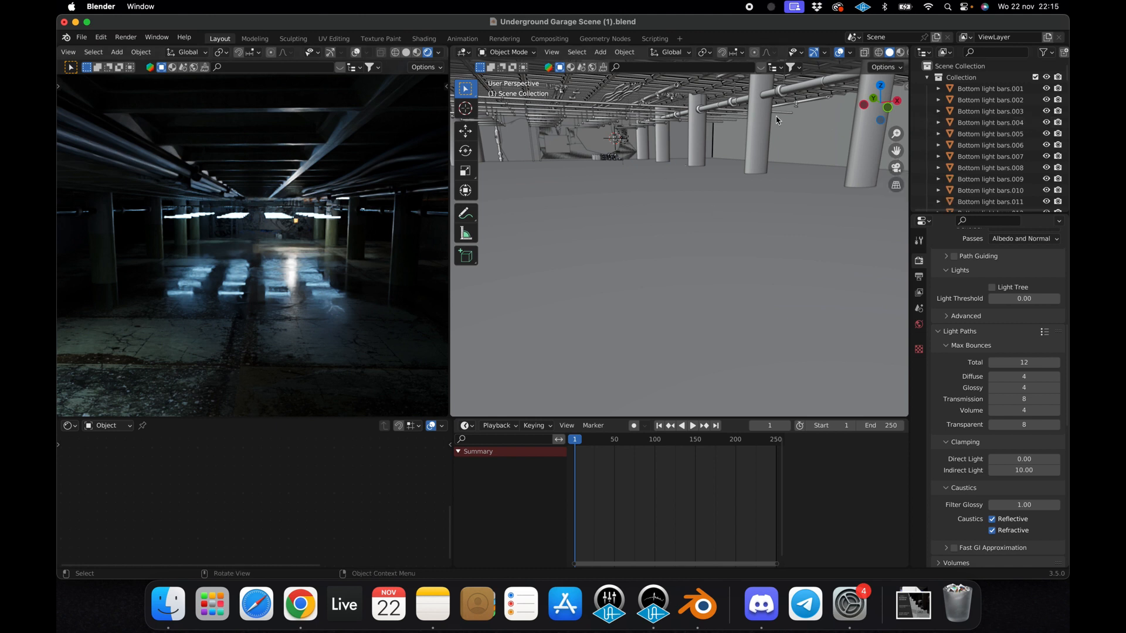
- Select Camera, Cube.001, Cube and Cylinder in turn from the scene's object list to locate each one in the garage
scroll(978, 142, "down", 10)
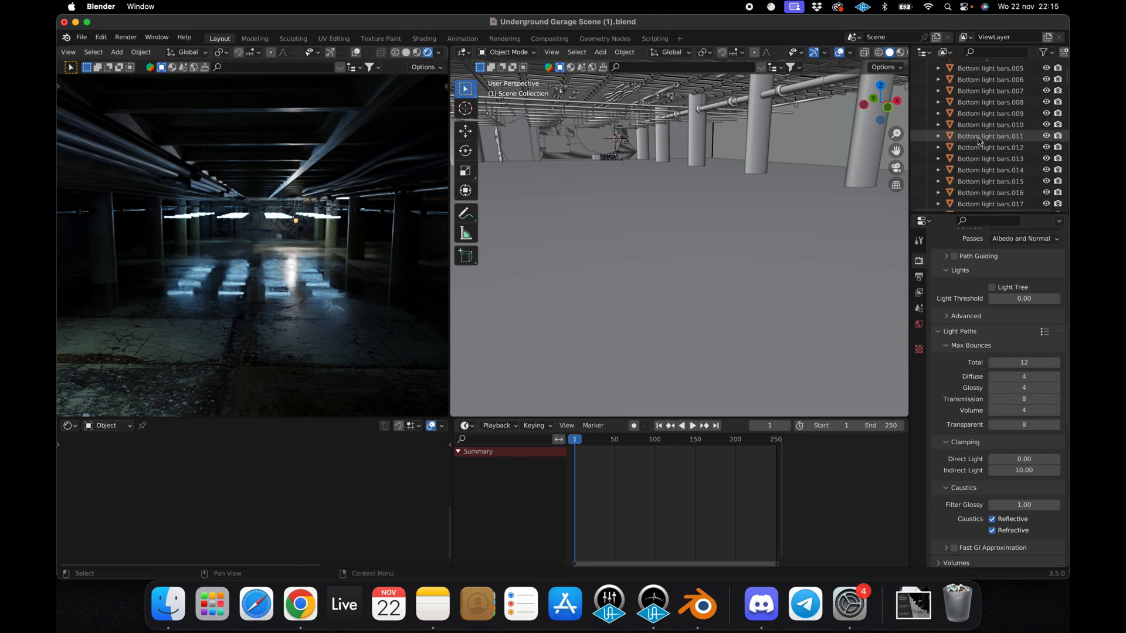
scroll(978, 141, "down", 8)
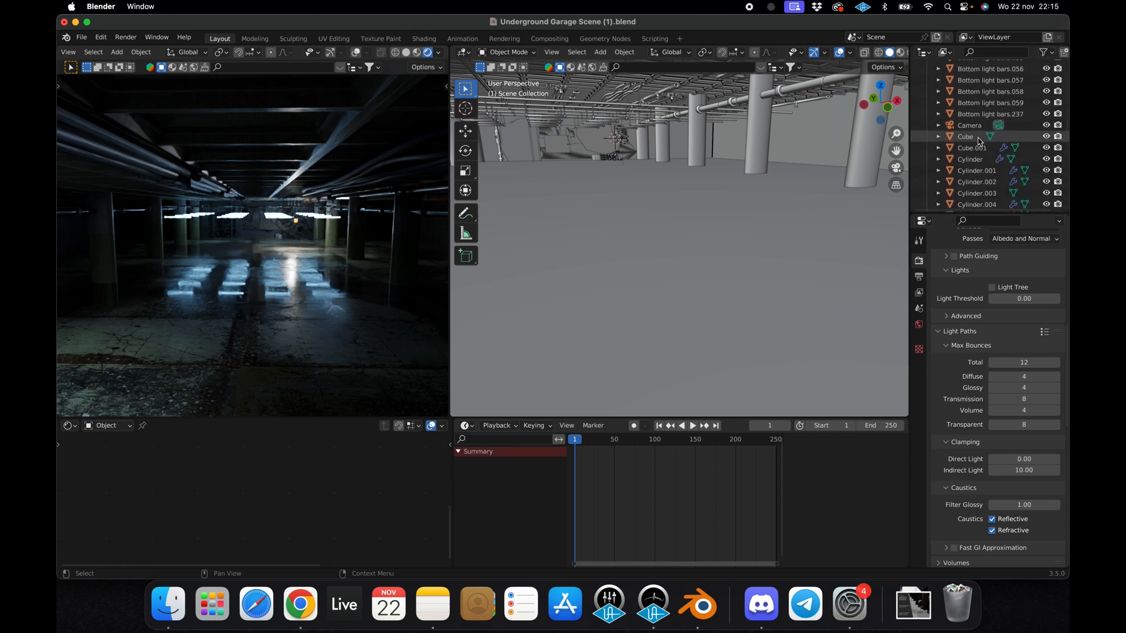
left_click(978, 127)
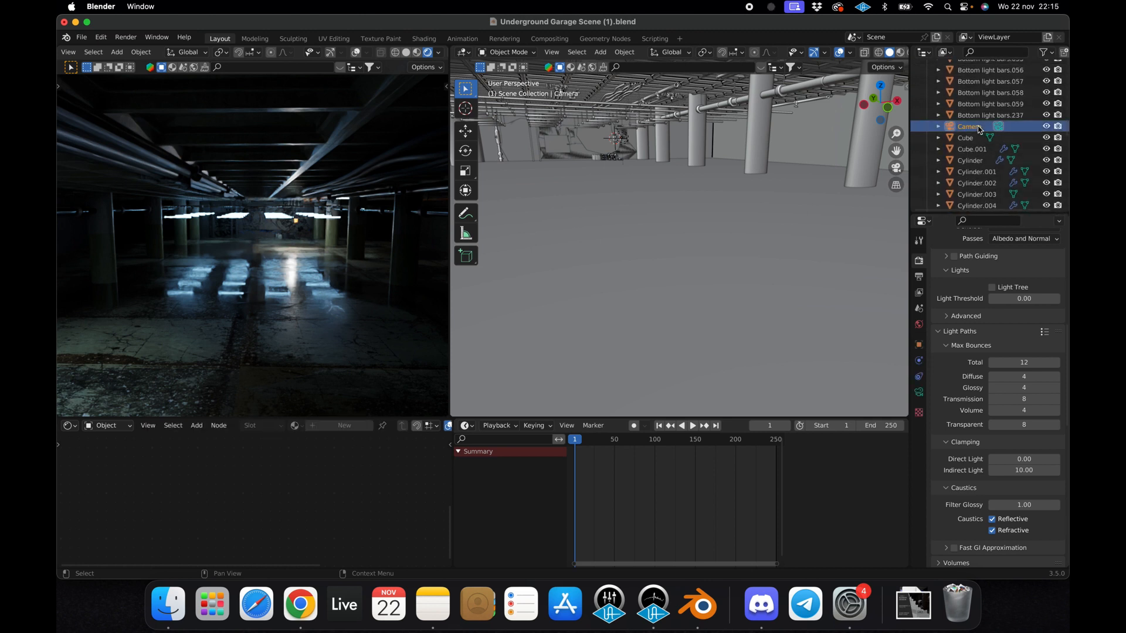
key("KP_Decimal")
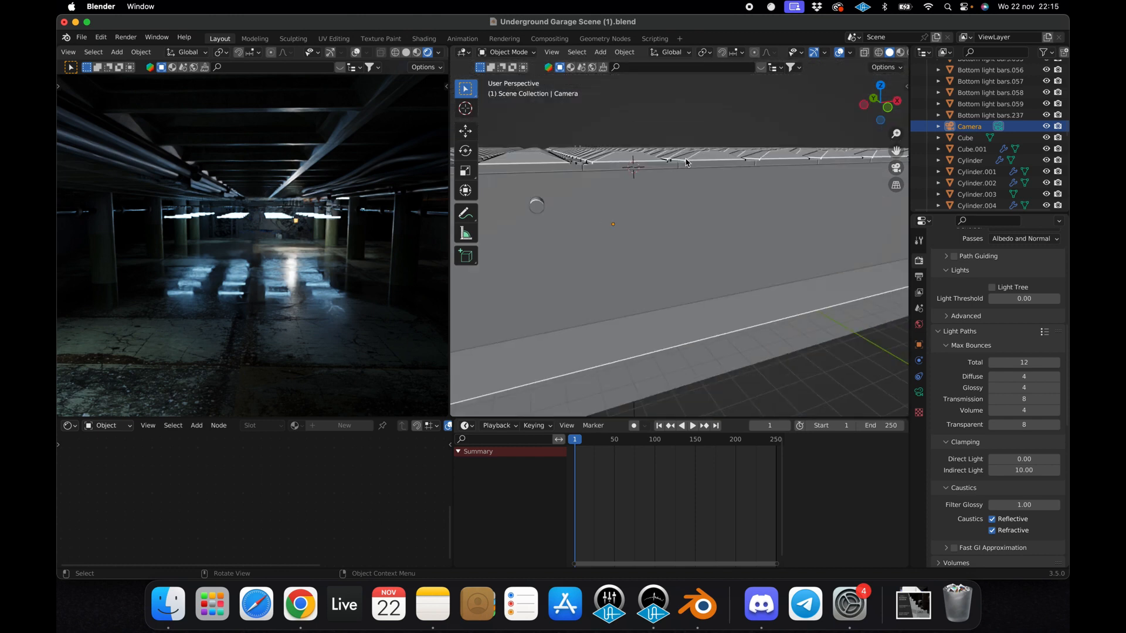
scroll(686, 163, "down", 5)
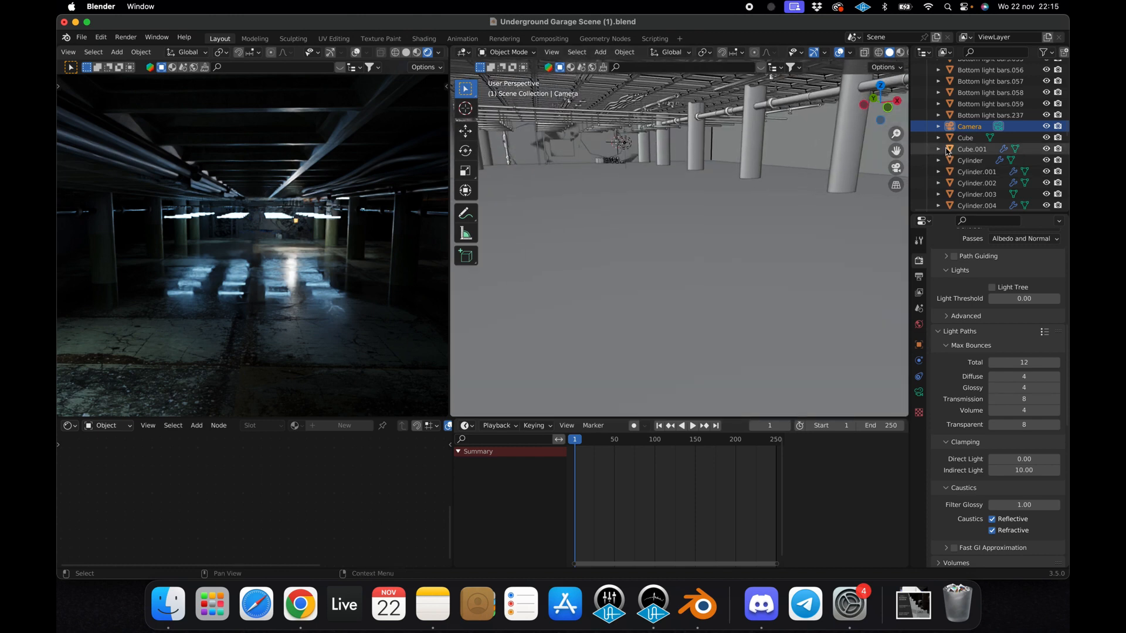
scroll(964, 132, "down", 1)
left_click(972, 143)
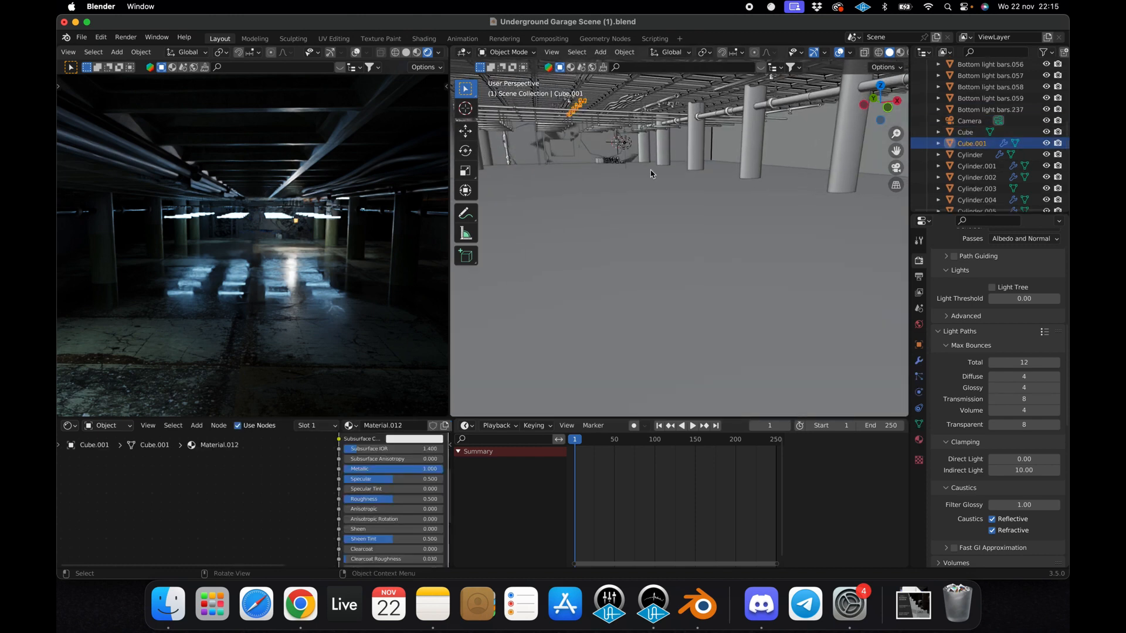
left_click(965, 132)
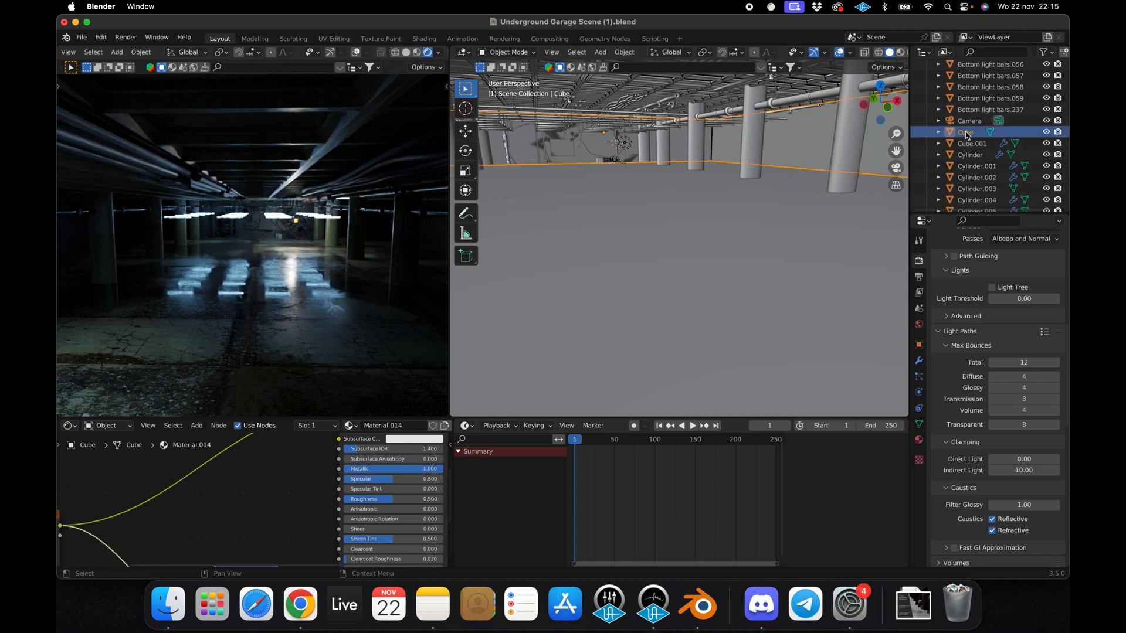
left_click(753, 165)
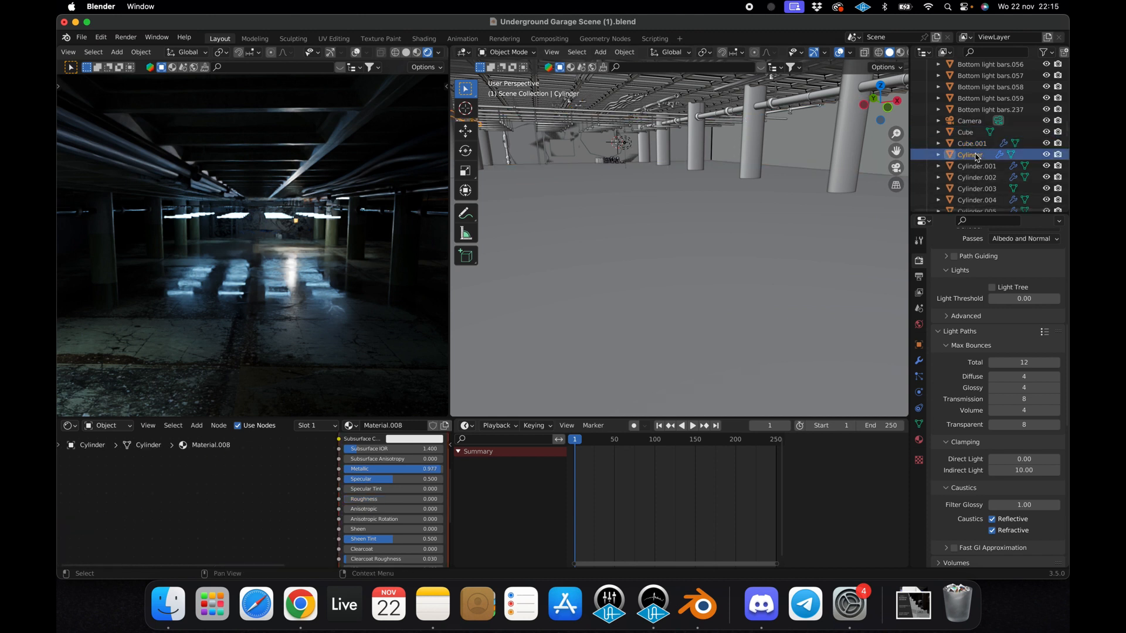
- Examine the rest of the scene's object list, including the Lights collection, pipes, planes and scribbles
scroll(971, 126, "down", 10)
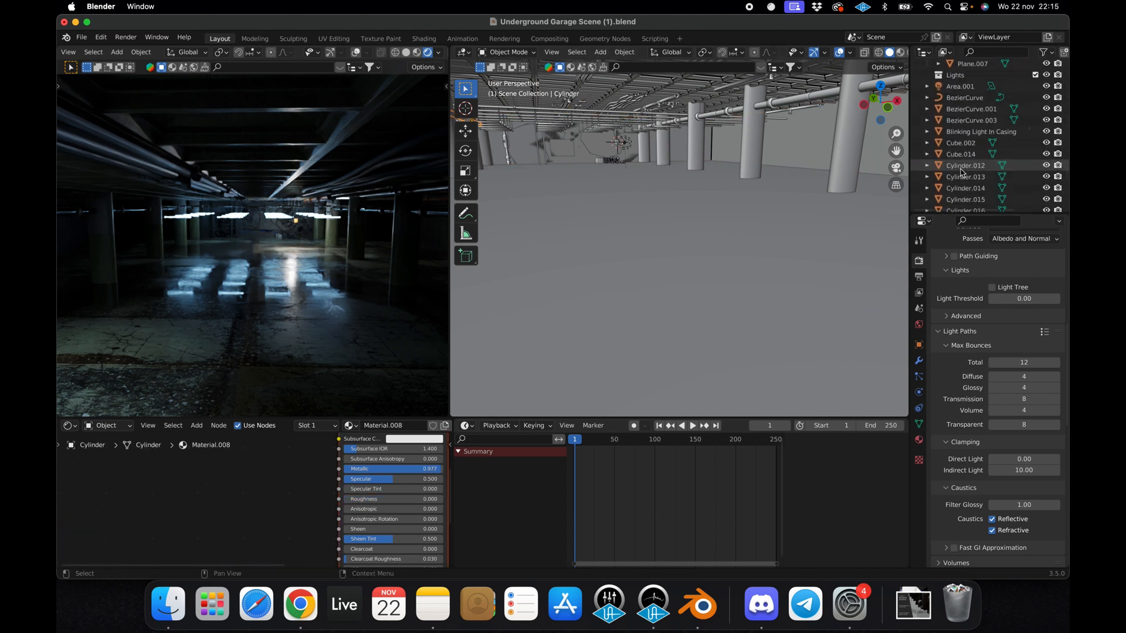
scroll(967, 123, "up", 5)
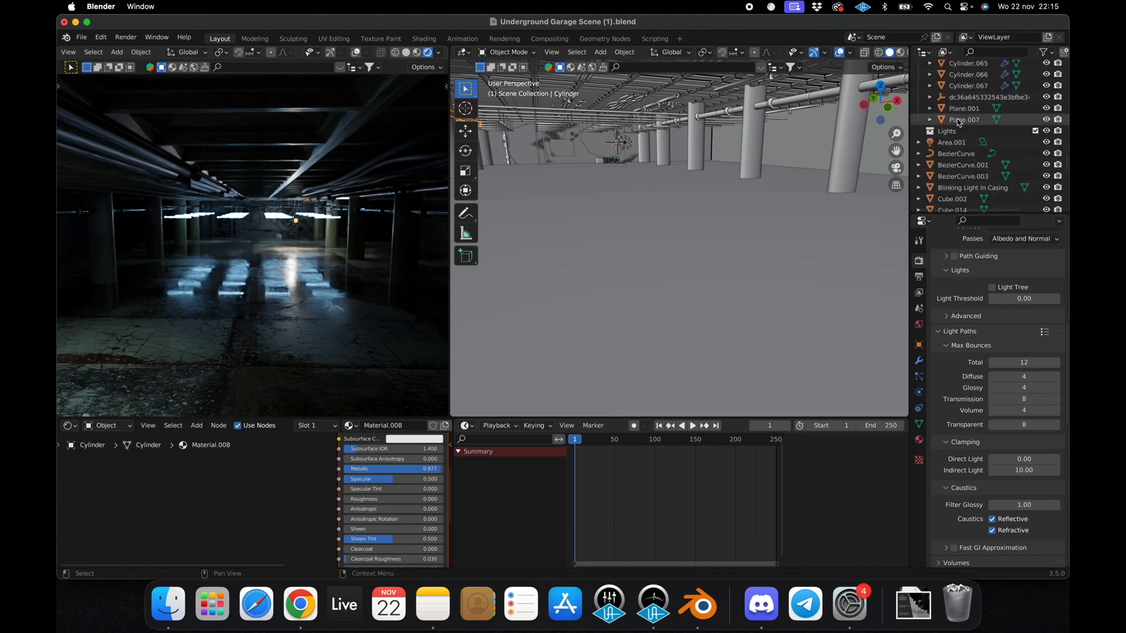
scroll(952, 147, "down", 15)
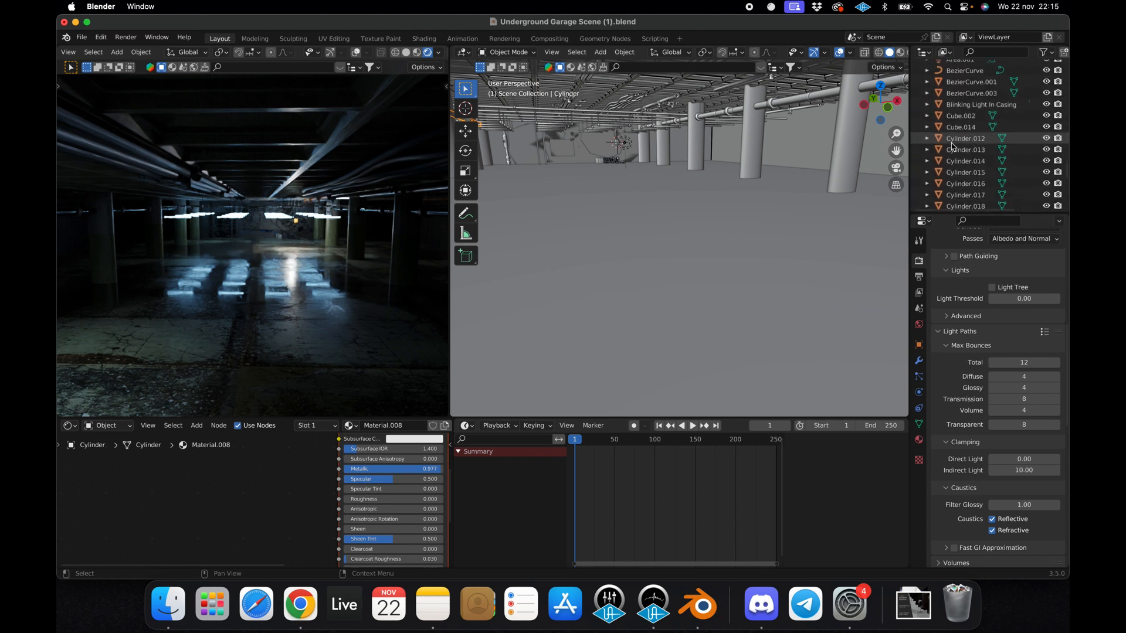
scroll(952, 146, "down", 20)
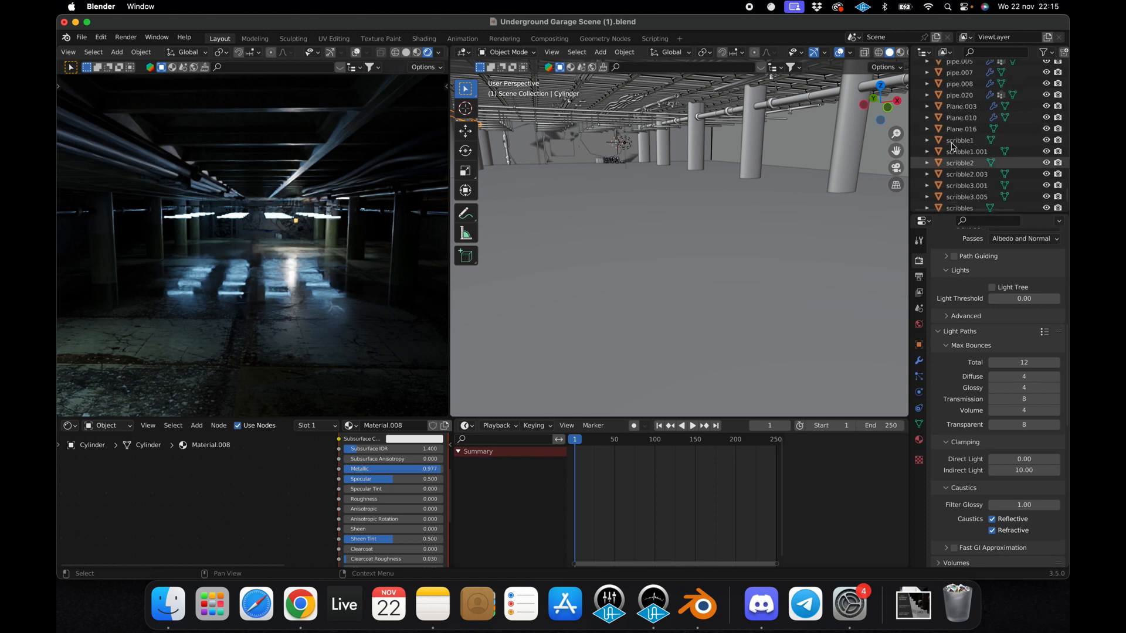
scroll(952, 147, "up", 10)
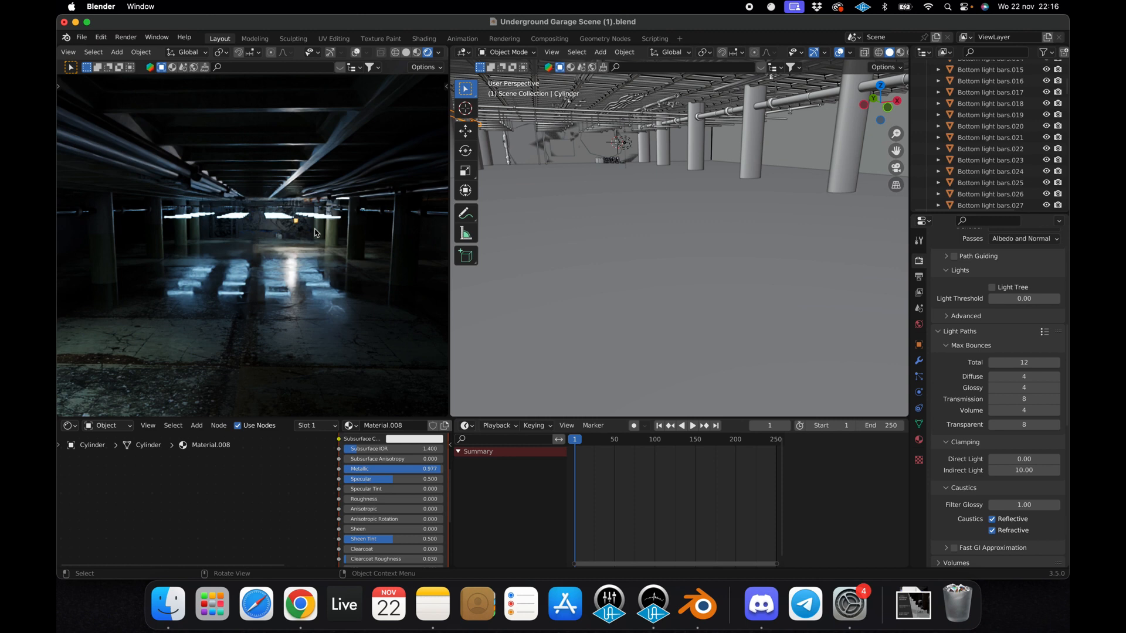
- Select the ceiling light object Bottom light bars.042, find it in the object list and open its material settings
left_click(1009, 150)
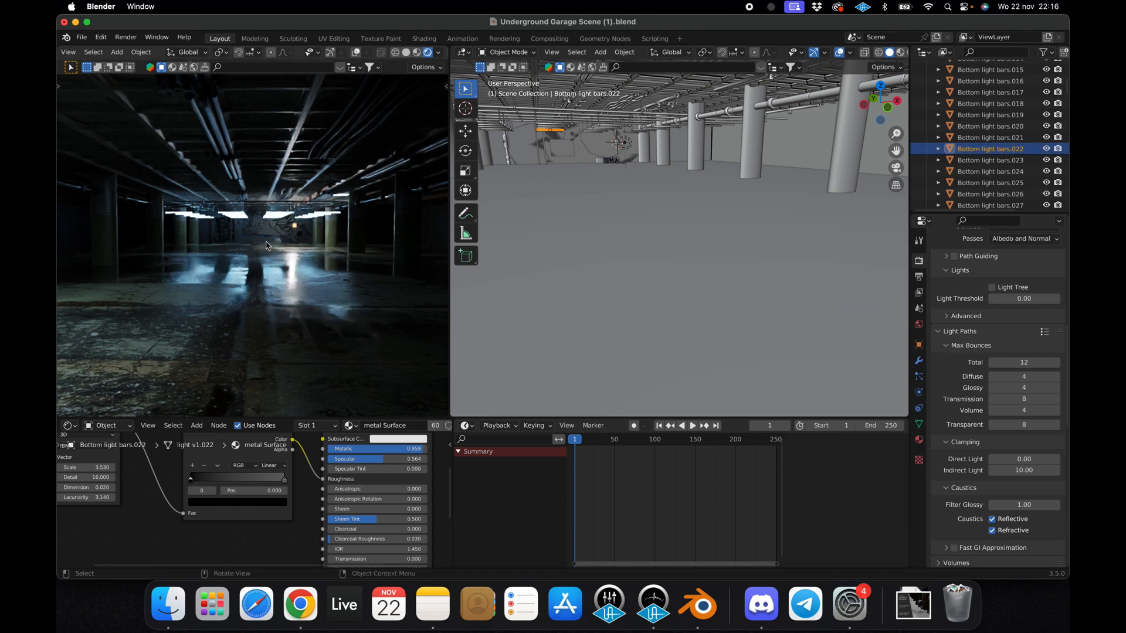
left_click(275, 218)
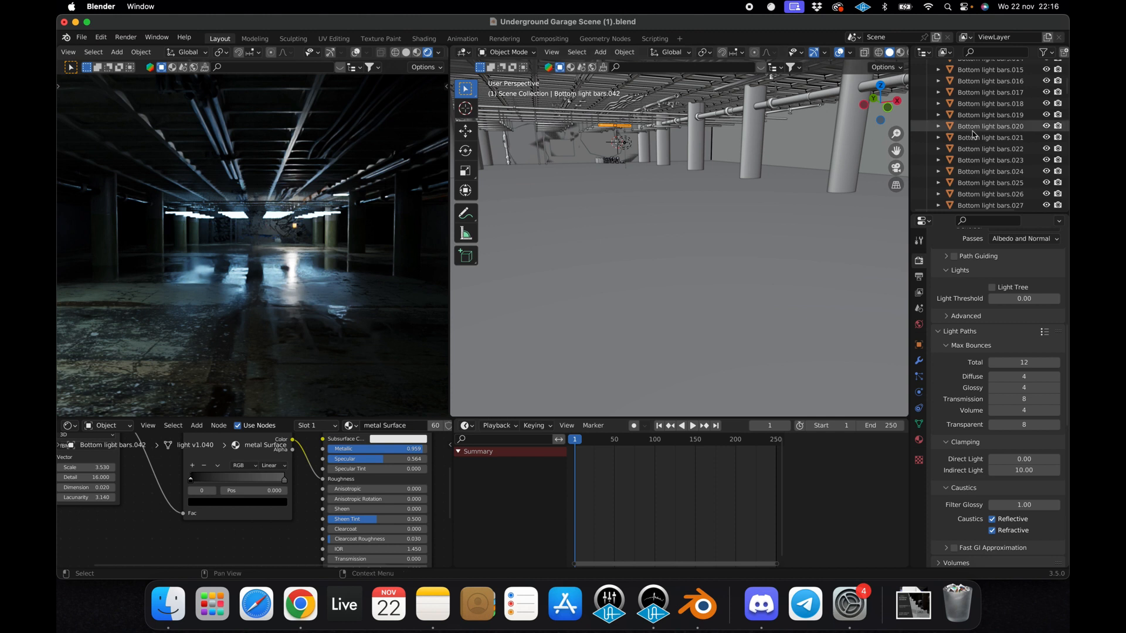
scroll(970, 132, "up", 6)
scroll(974, 129, "down", 15)
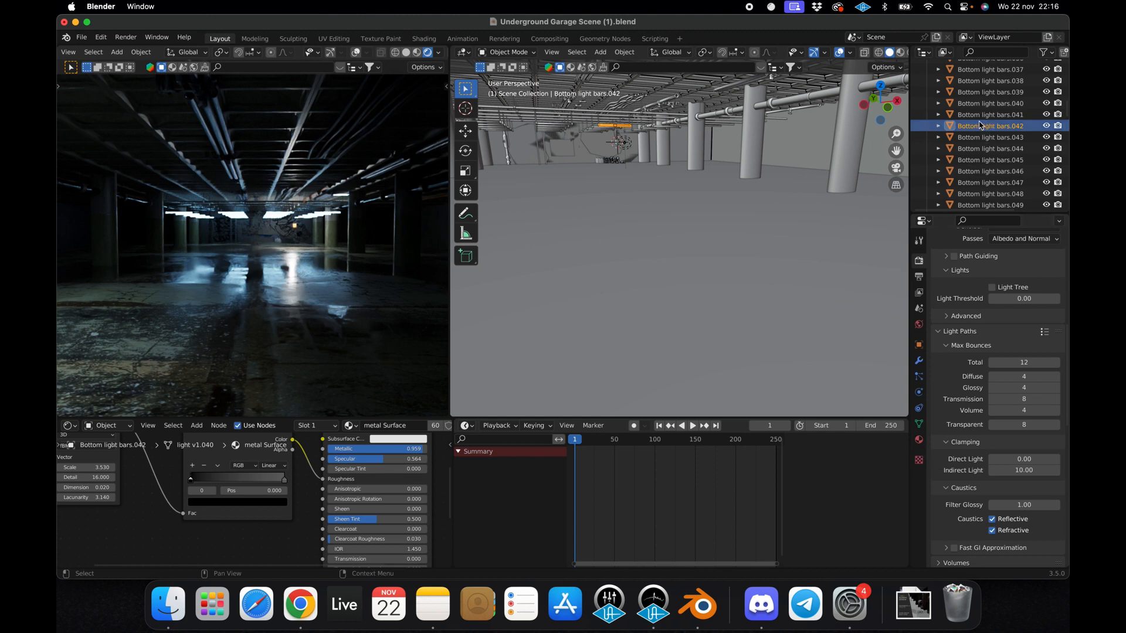
left_click(919, 443)
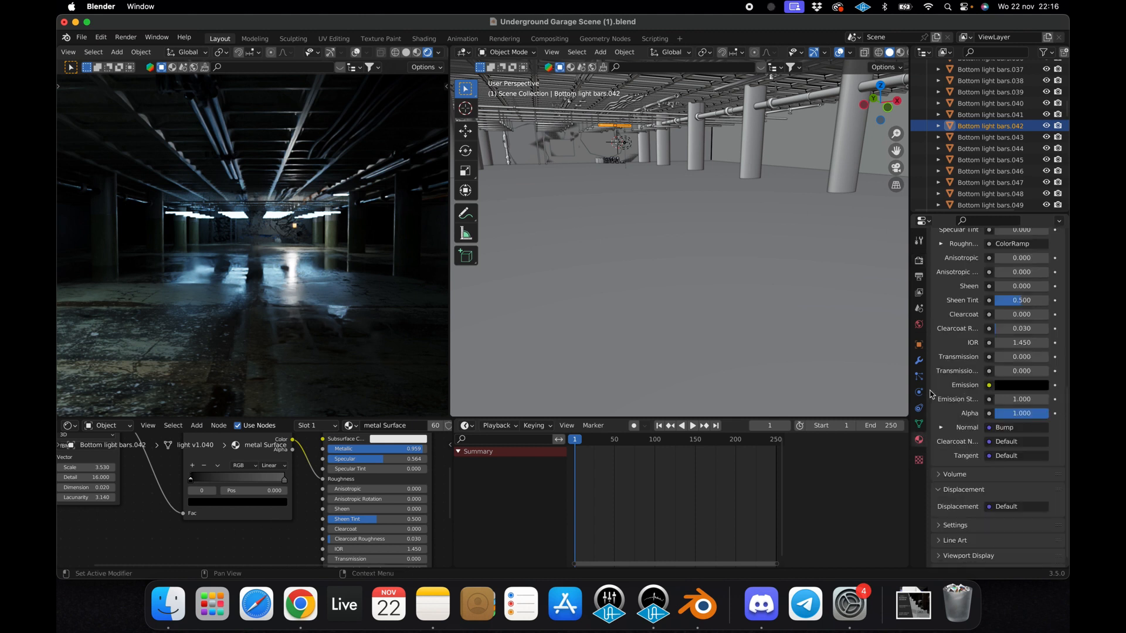
- Change the subsurface color of the light bar's metal Surface material to a pale pink
scroll(951, 305, "up", 5)
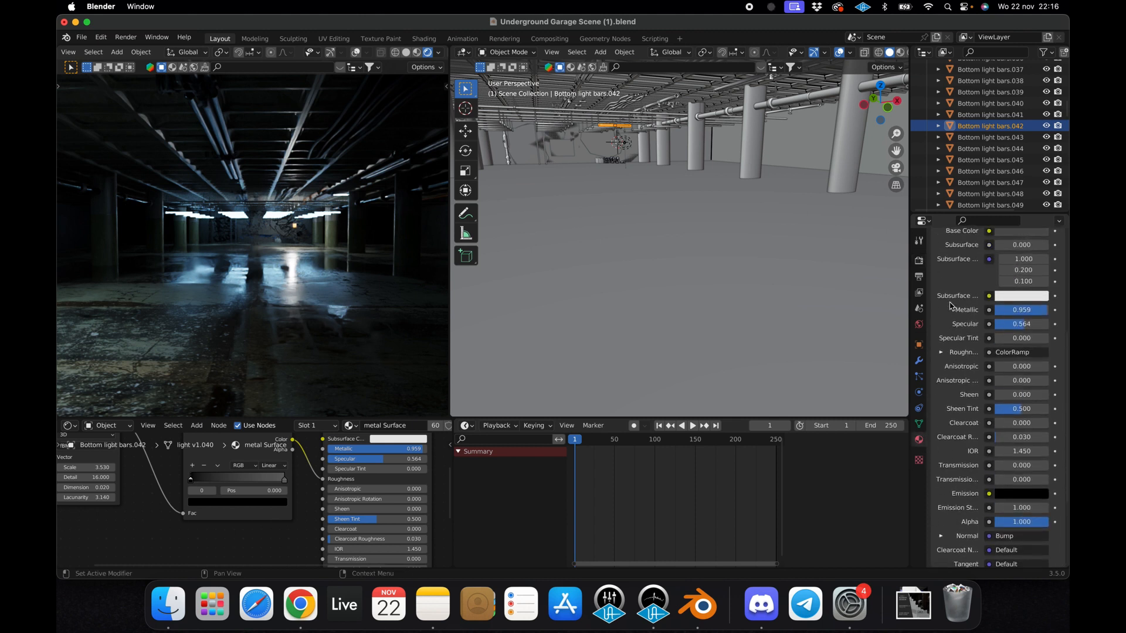
scroll(951, 305, "up", 2)
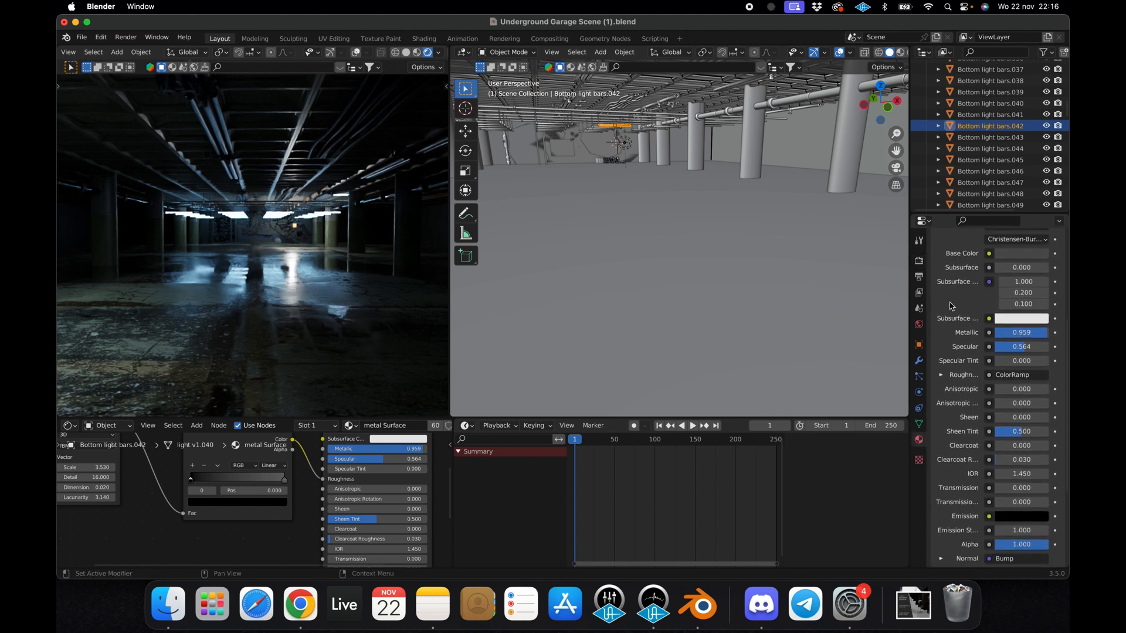
scroll(951, 306, "down", 1)
left_click(1008, 318)
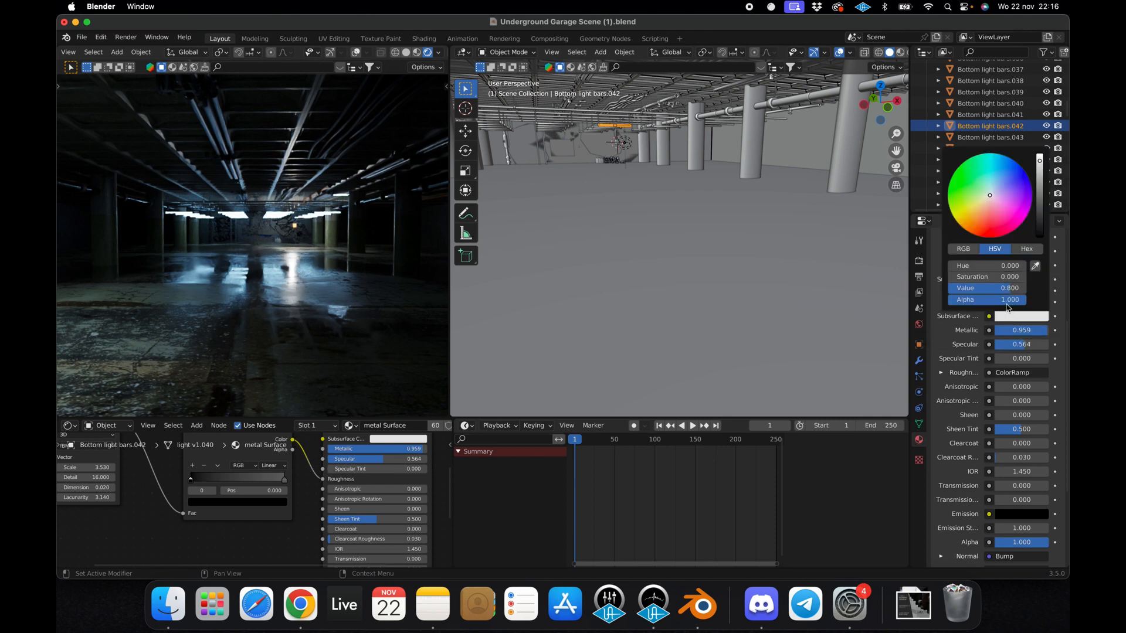
left_click_drag(993, 204, 1014, 209)
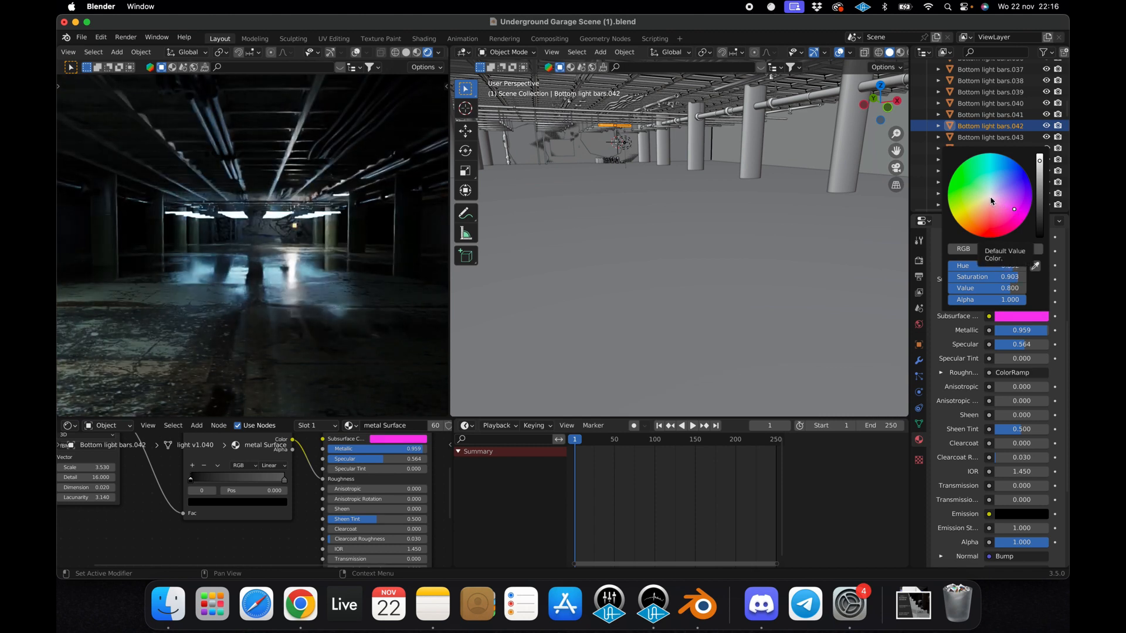
left_click(992, 200)
scroll(958, 305, "down", 1)
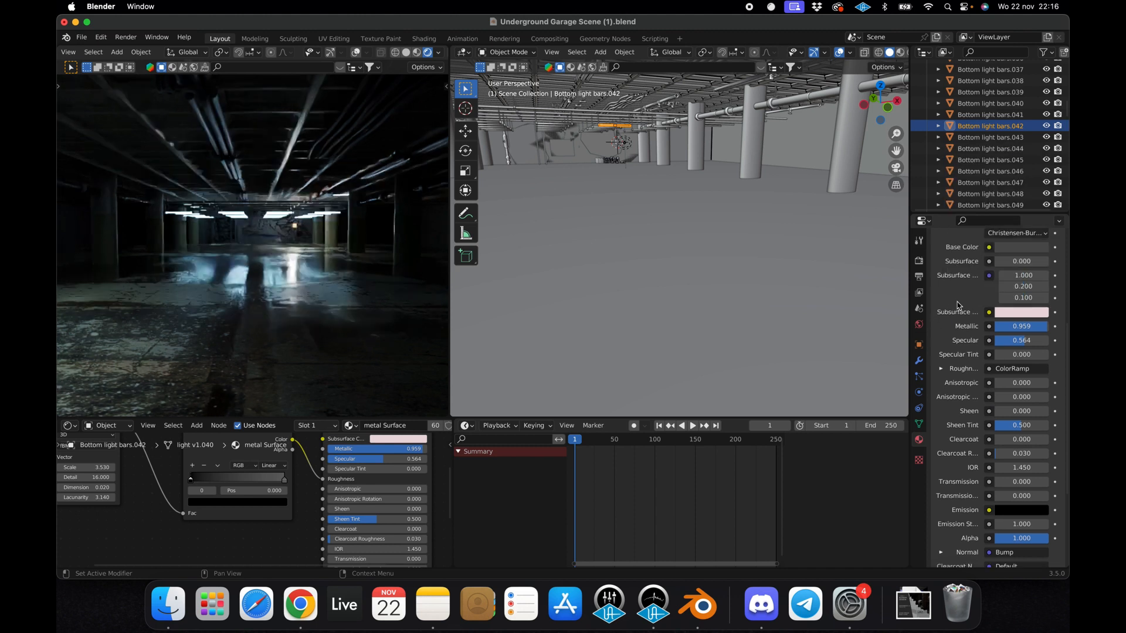
- Try a full-brightness orange as the emission color of the metal Surface material
scroll(958, 305, "down", 6)
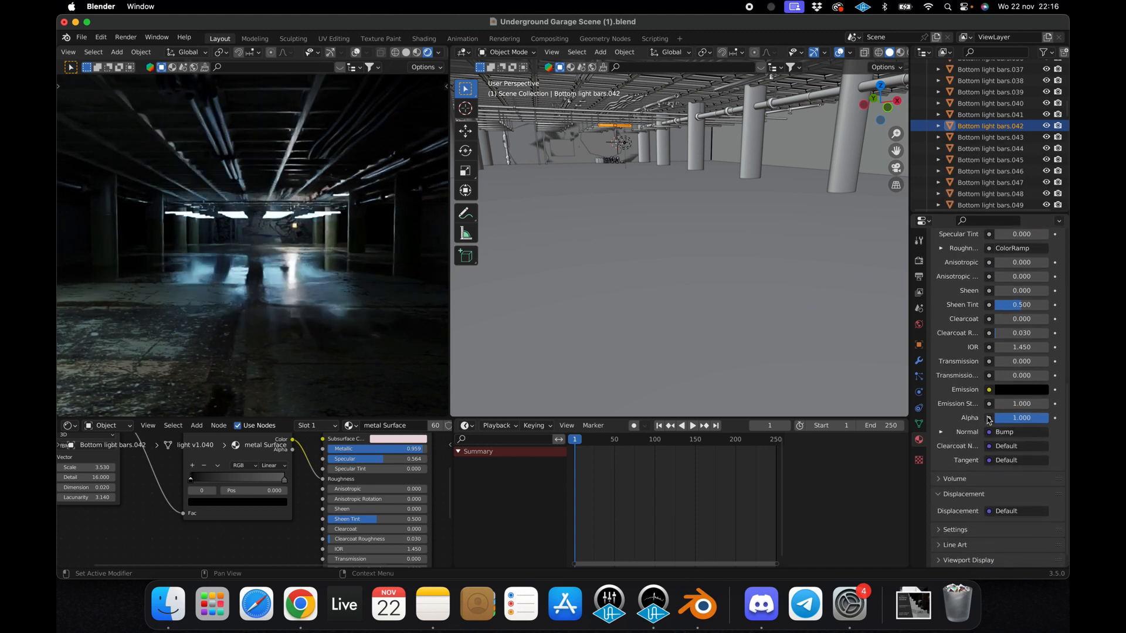
left_click(1022, 390)
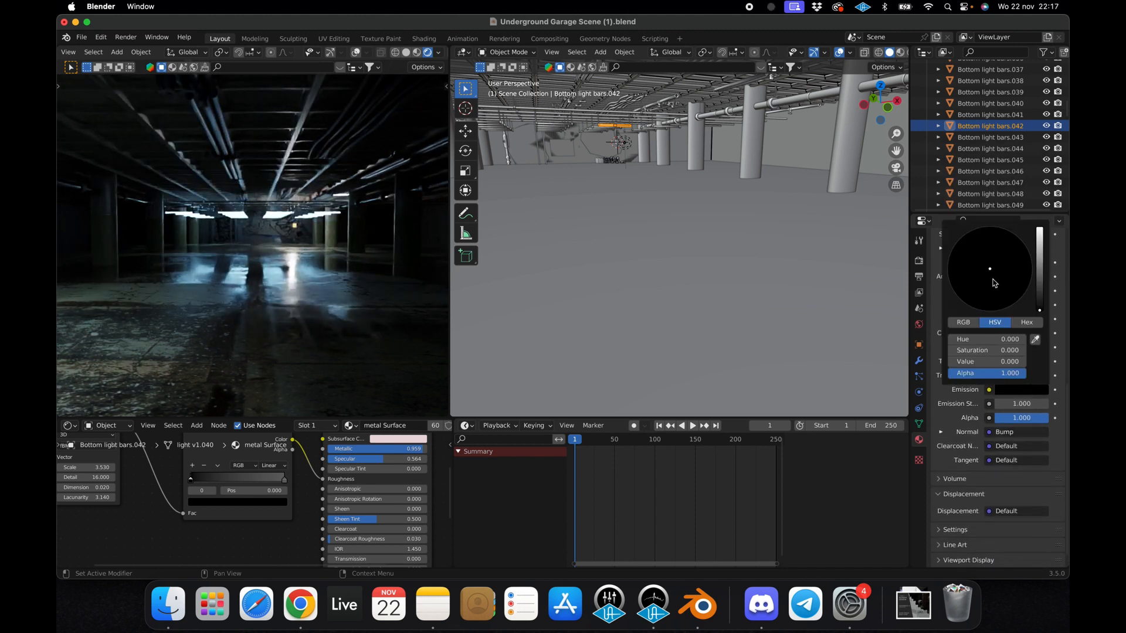
left_click_drag(1040, 285, 1039, 228)
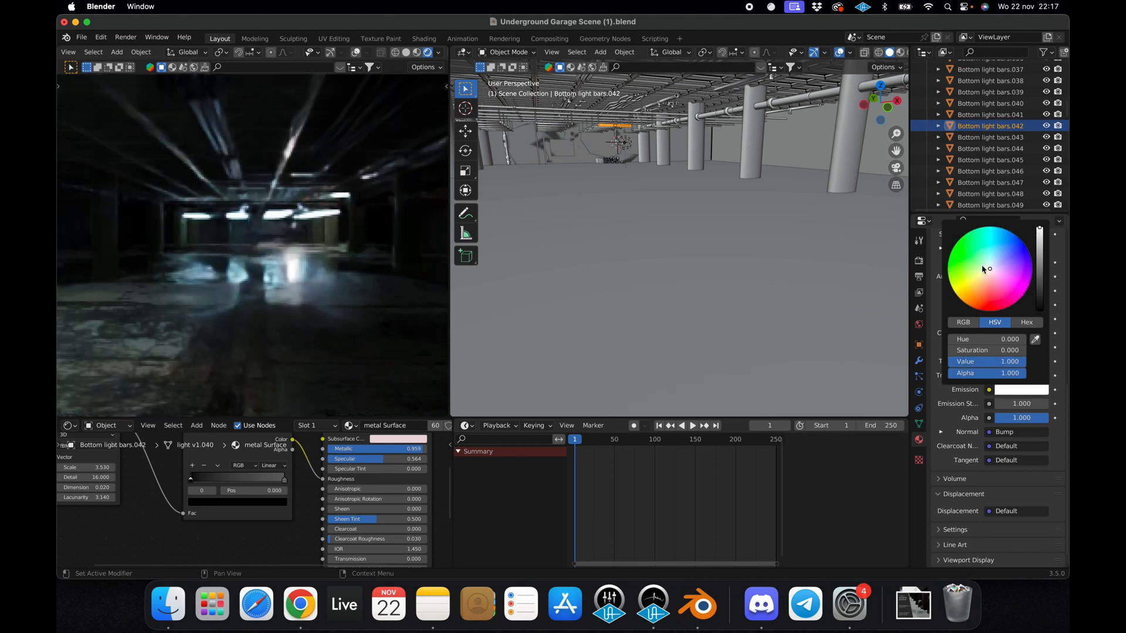
left_click_drag(984, 270, 967, 295)
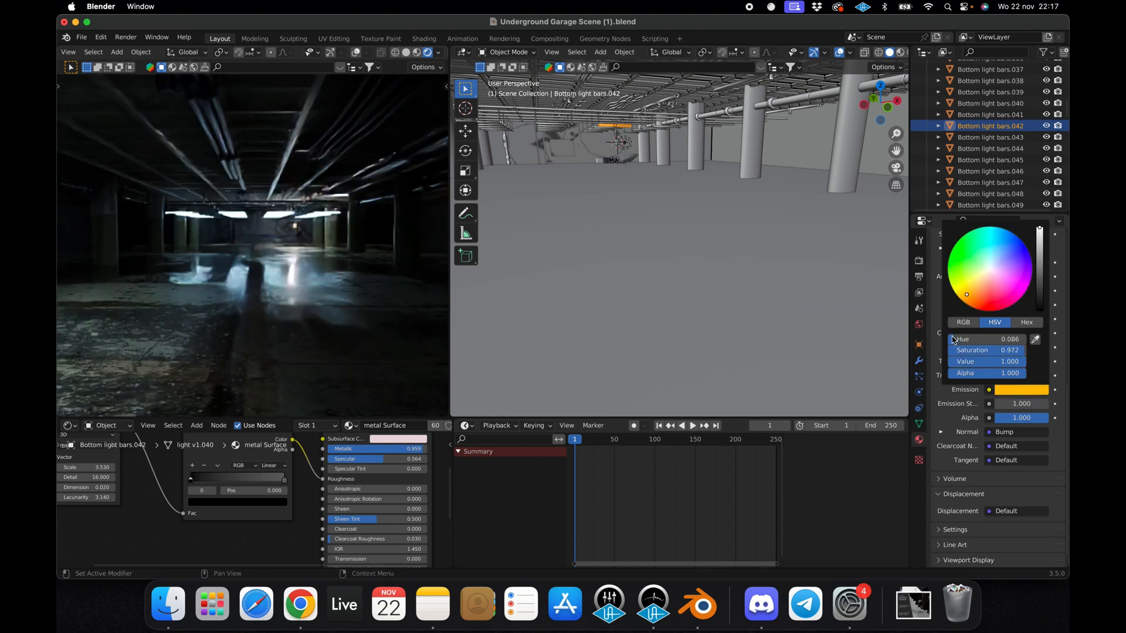
- Set the metal Surface material's emission strength to 0 and darken its emission color to black
mouse_move(1021, 404)
left_mouse_down()
mouse_move(1056, 403)
mouse_move(1004, 404)
left_mouse_up()
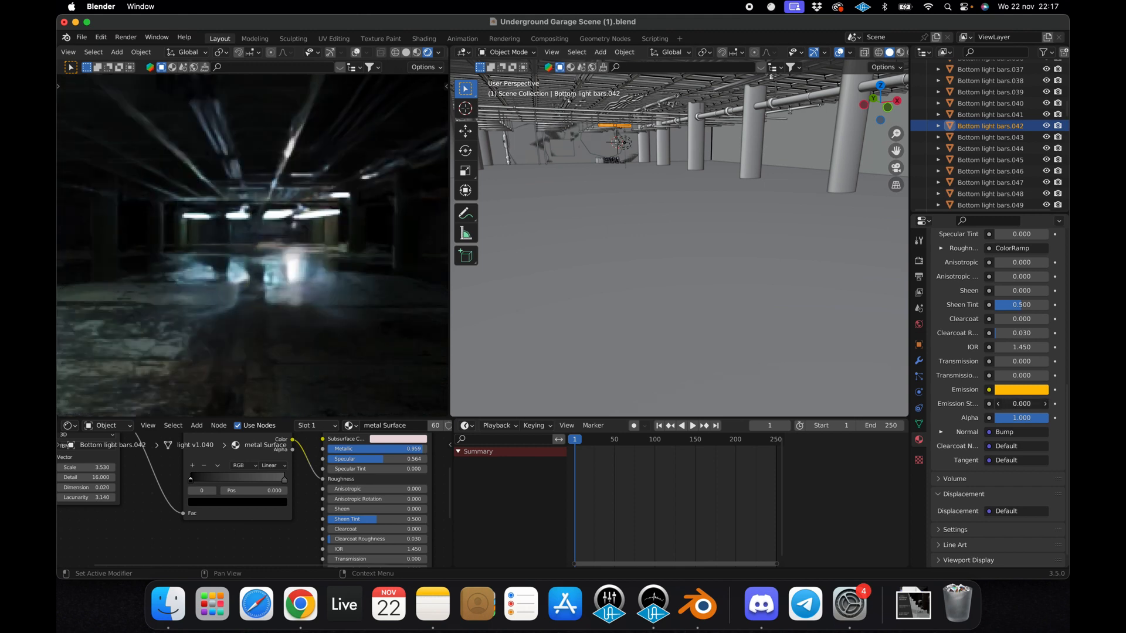
left_click(1022, 389)
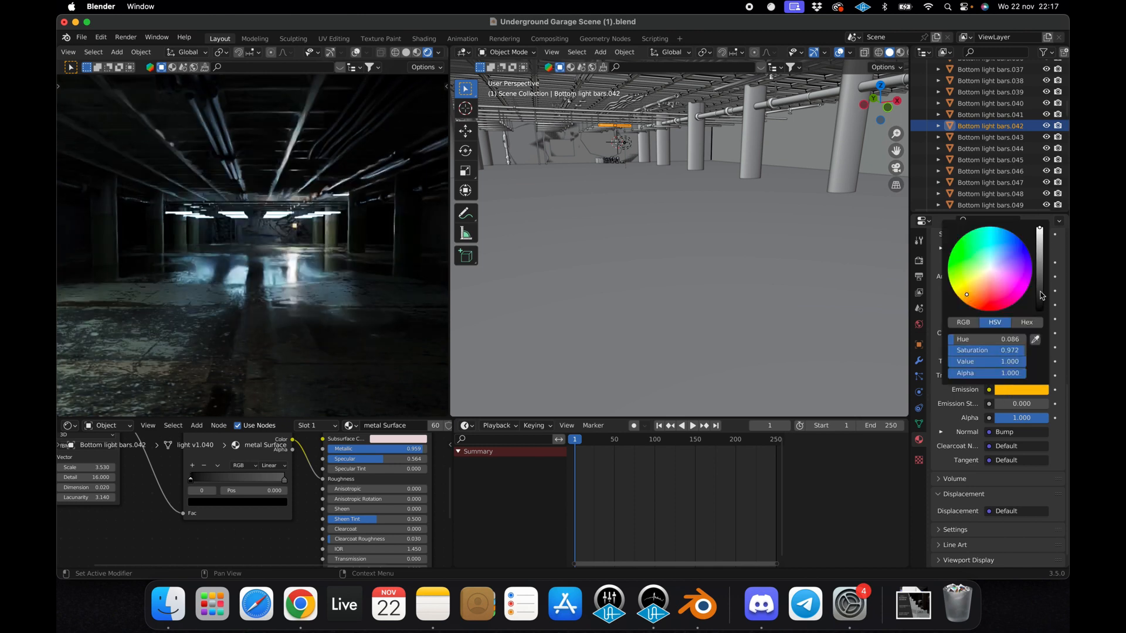
left_click_drag(1041, 297, 1040, 312)
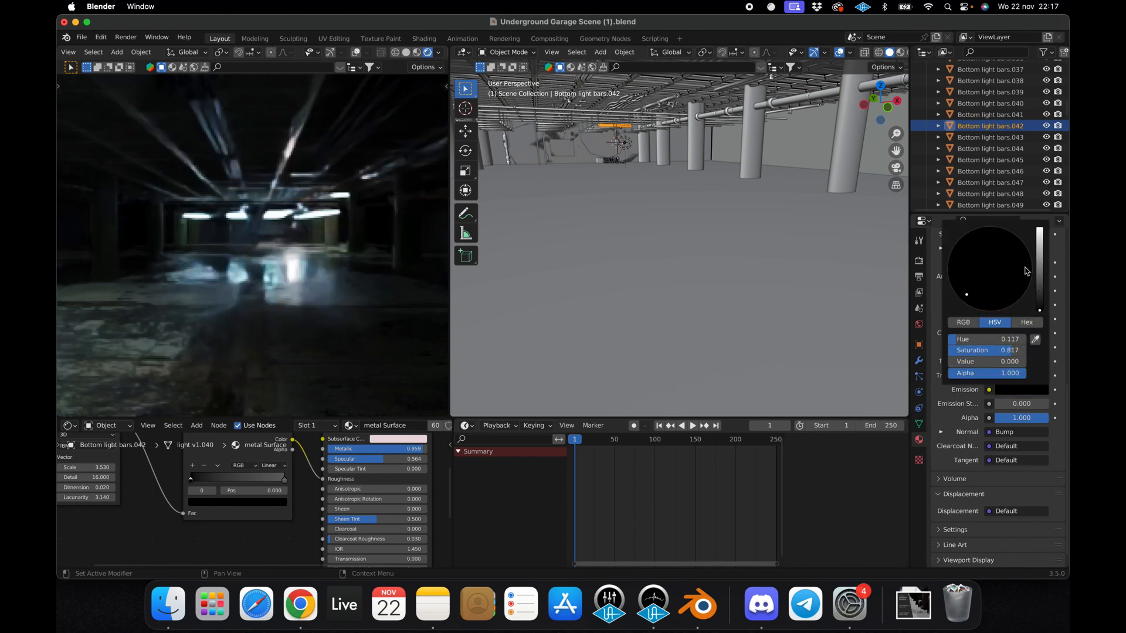
- Expand Bottom light bars.042 and its light v1.040 mesh in the object list, and inspect its metal Surface, light and light2 materials
left_click(938, 125)
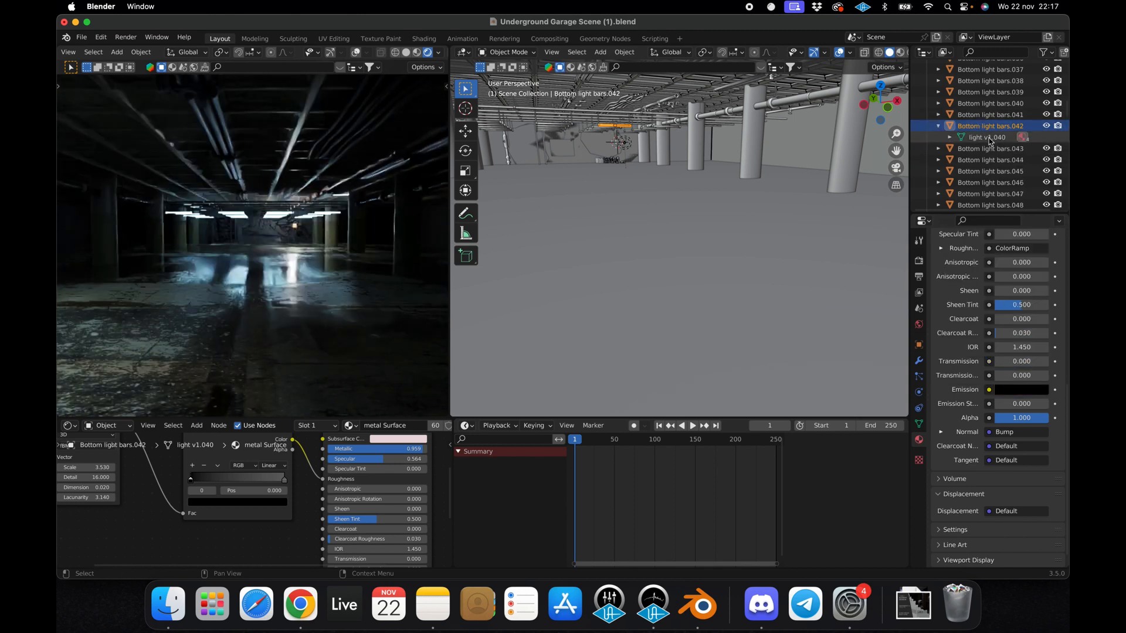
left_click(990, 138)
left_click(949, 138)
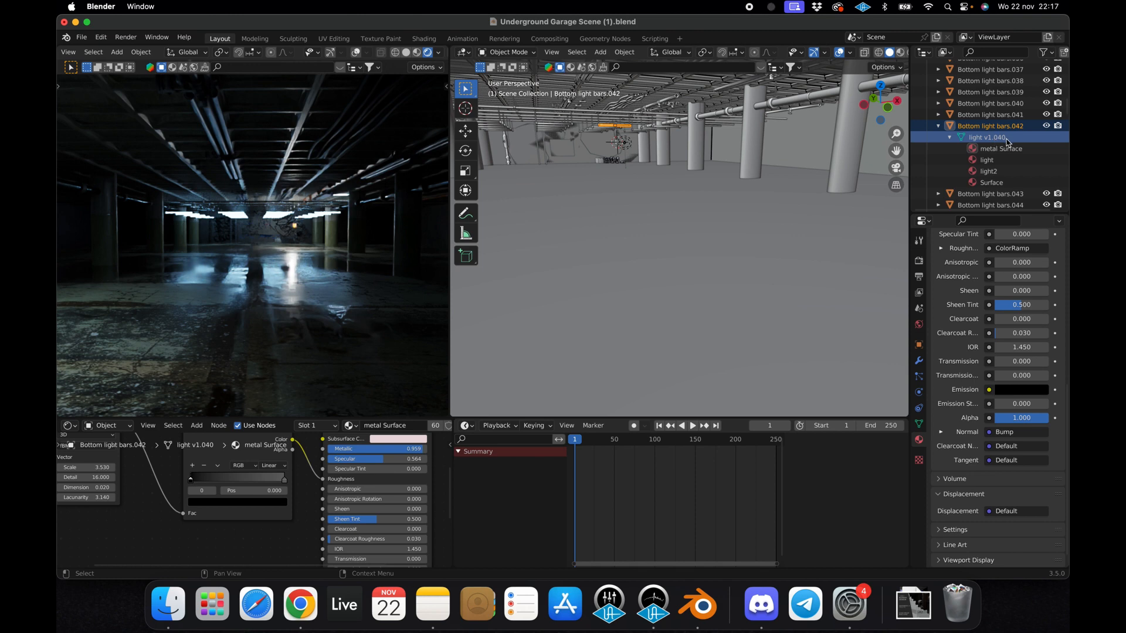
left_click(1021, 150)
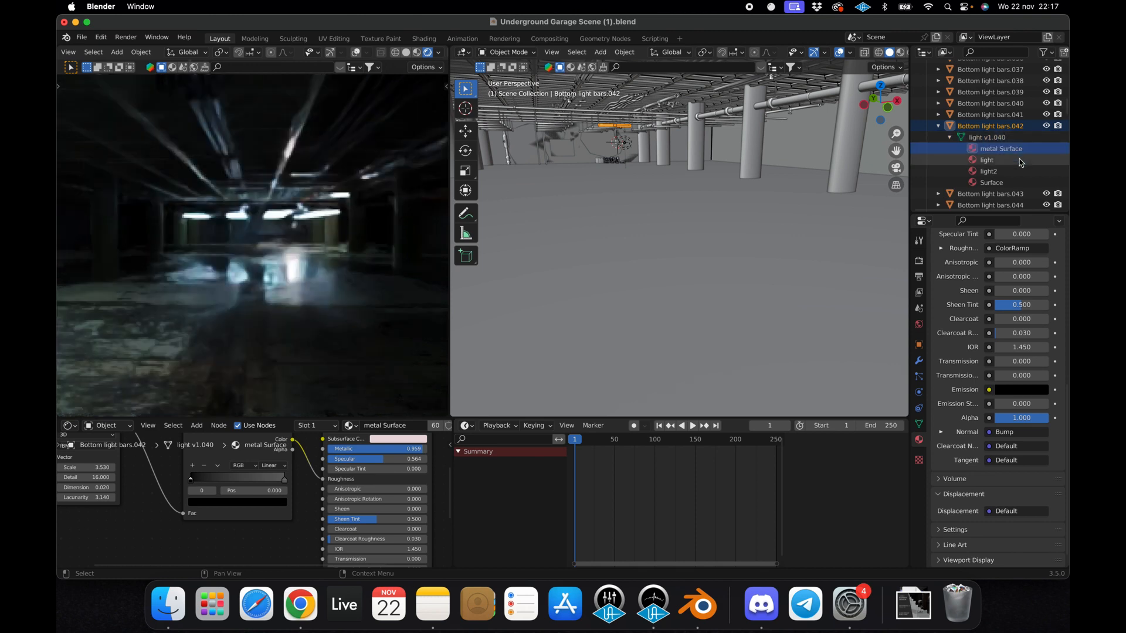
left_click(1021, 161)
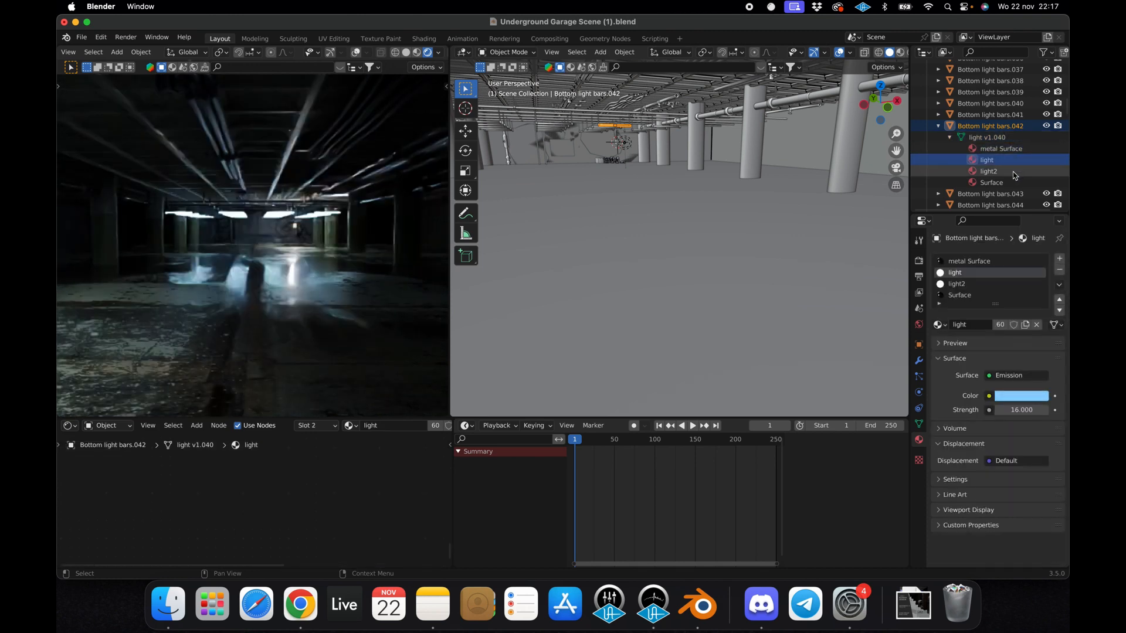
left_click(1015, 172)
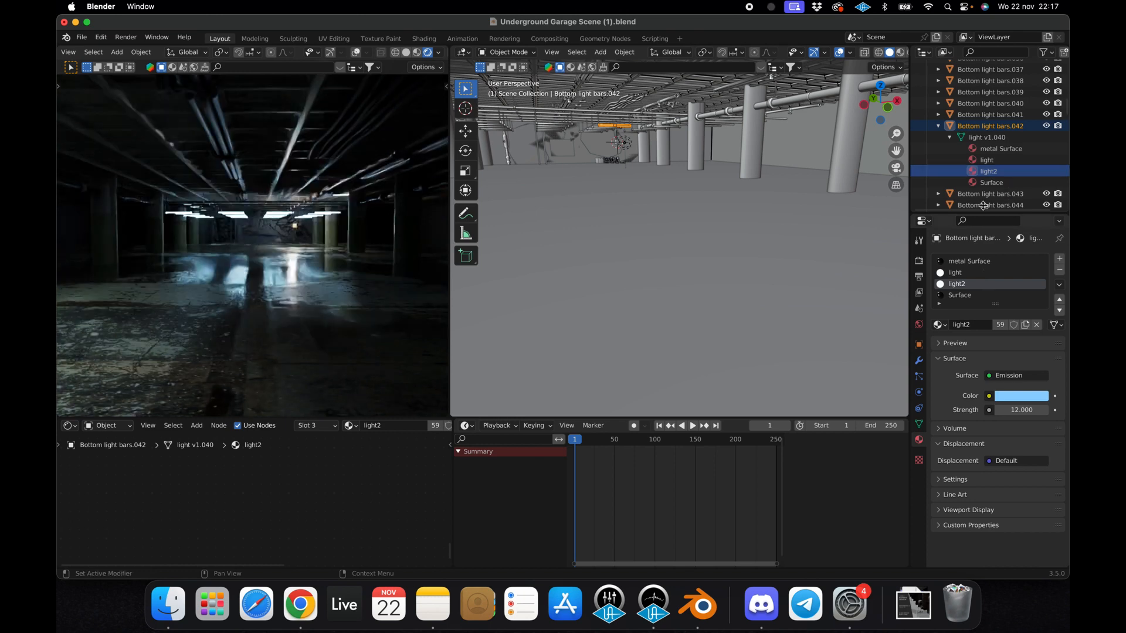
- Change the emission color of the light bar's light material to a saturated purple
left_click(989, 160)
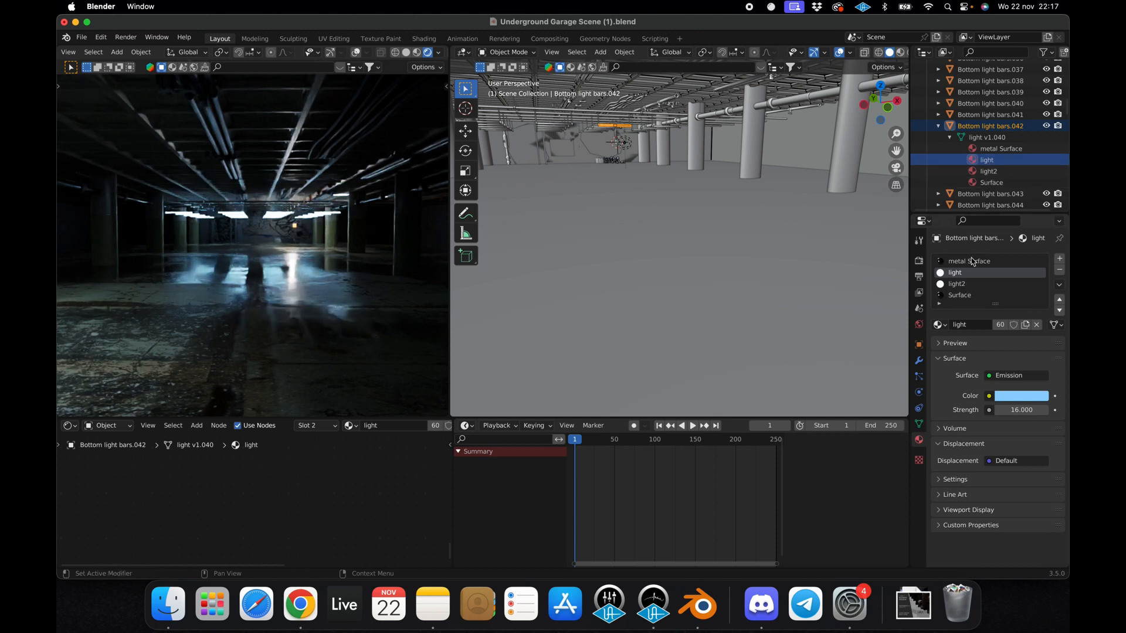
left_click(1011, 401)
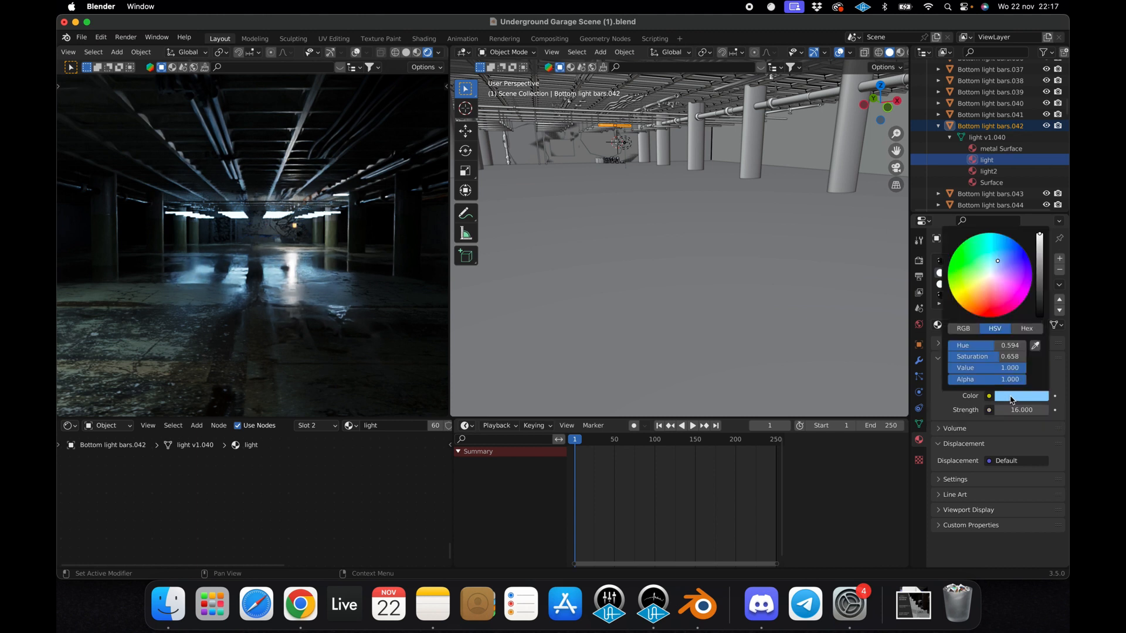
left_click(1001, 280)
left_click_drag(1001, 280, 1033, 279)
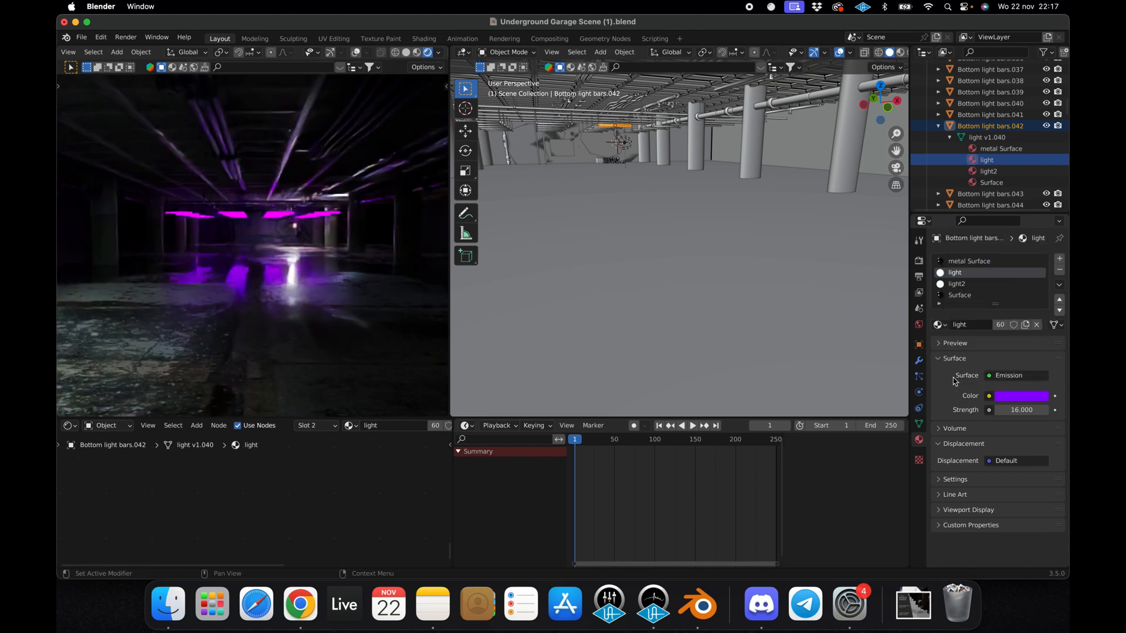
- Change the light2 material's emission color to the same saturated purple and check the rendered garage up close
left_click(988, 172)
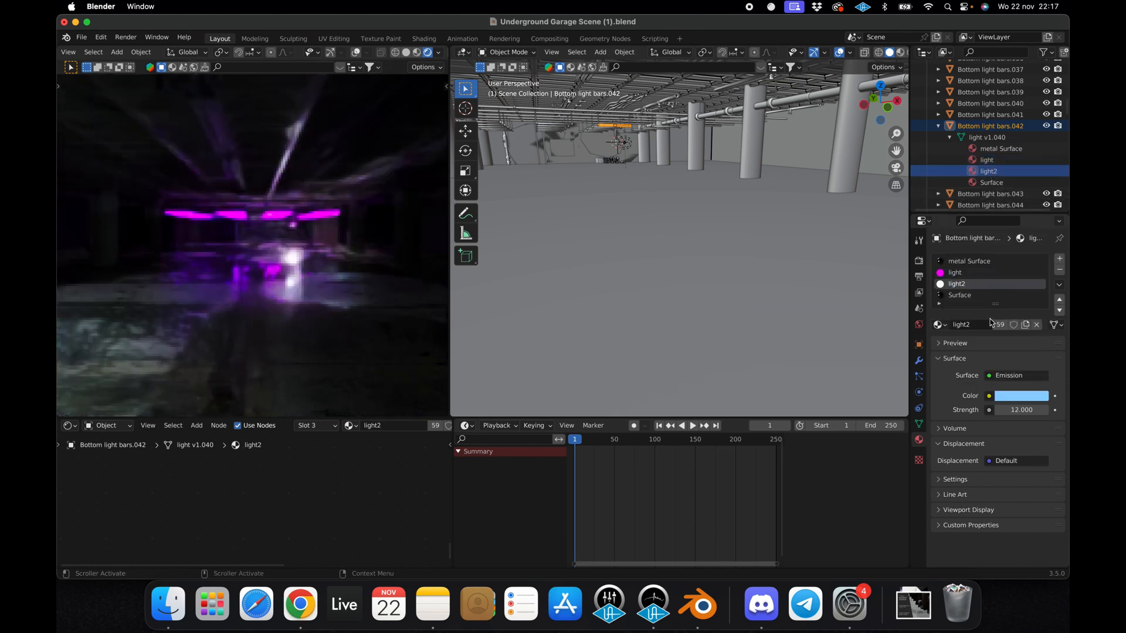
left_click(1017, 403)
left_click_drag(1008, 301, 1032, 275)
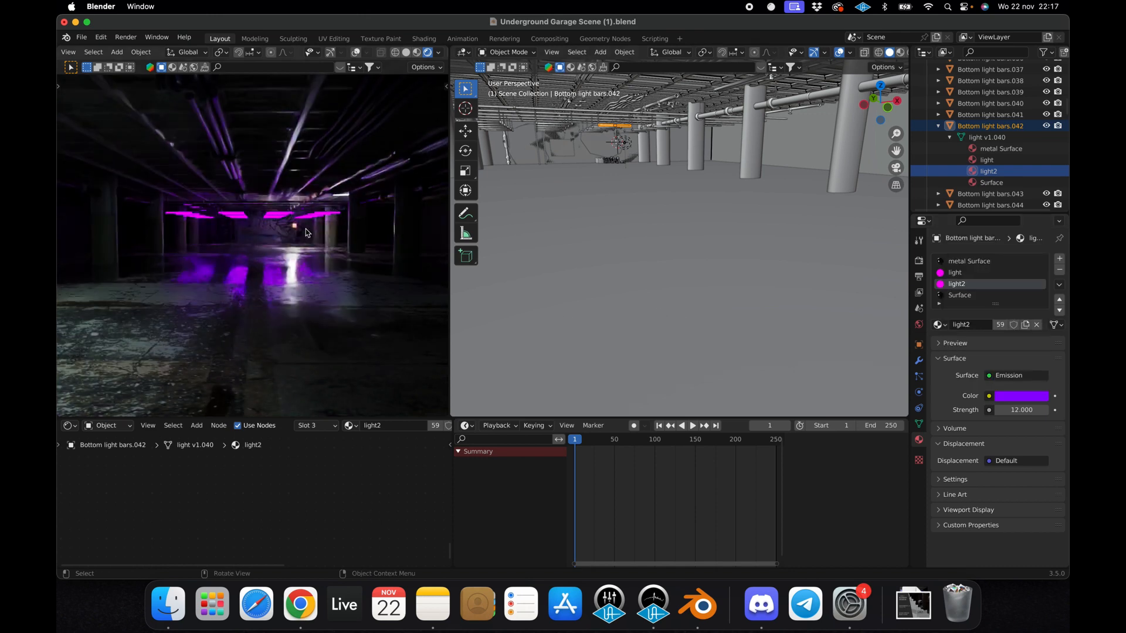
scroll(305, 232, "up", 5)
scroll(305, 232, "down", 3)
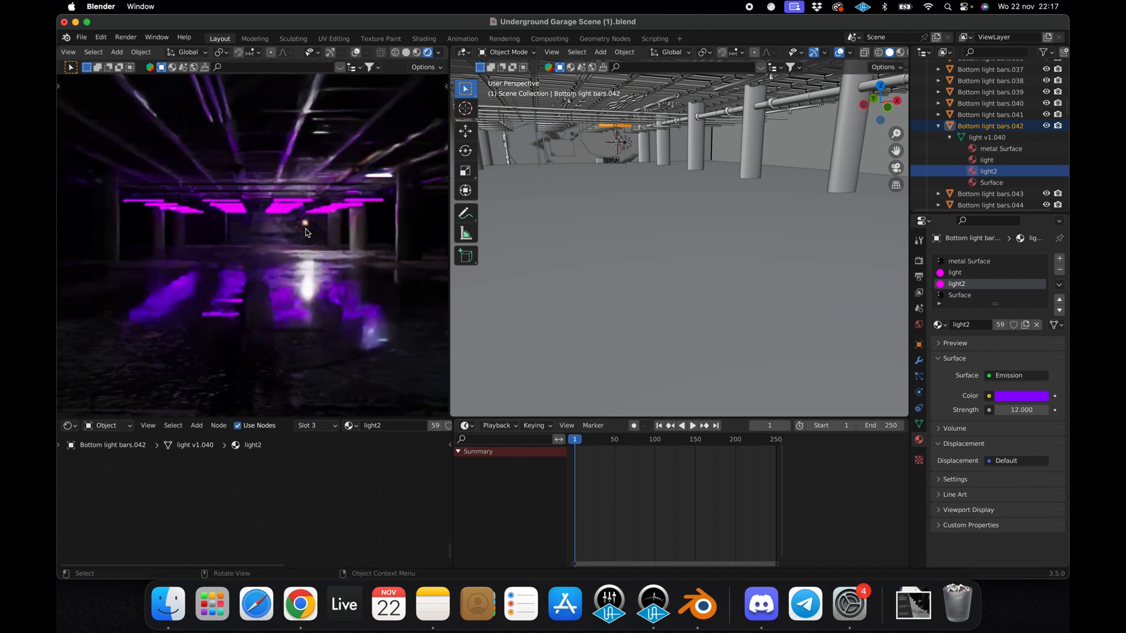
scroll(305, 232, "down", 2)
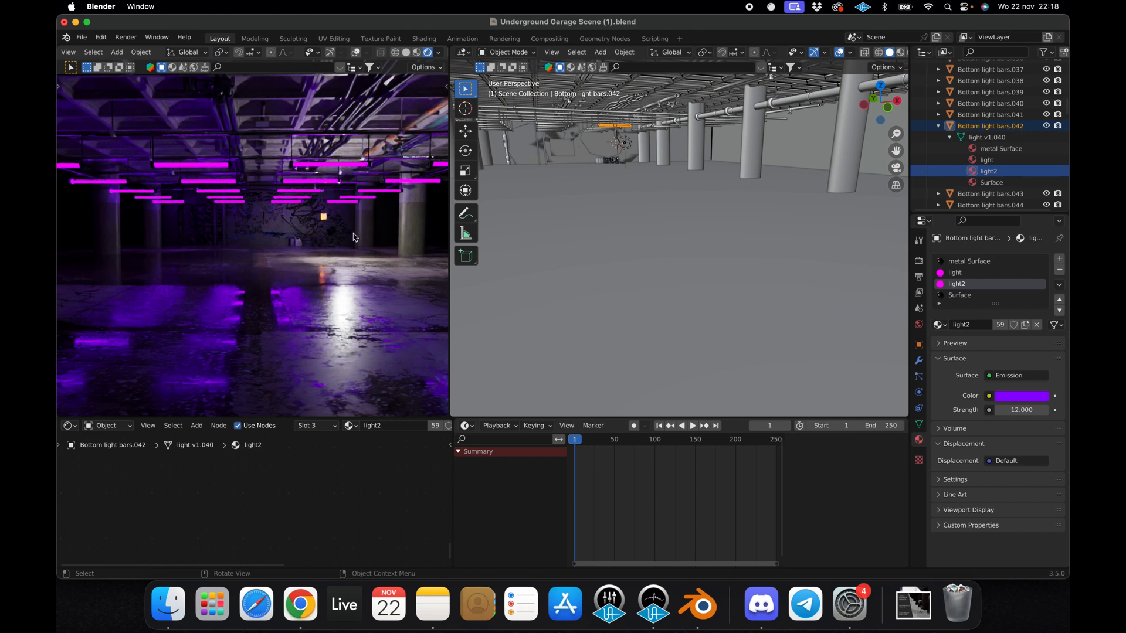
- Select the point light Light.001 near the back wall, set its color to purple and check the rendered garage
scroll(583, 167, "right", 10)
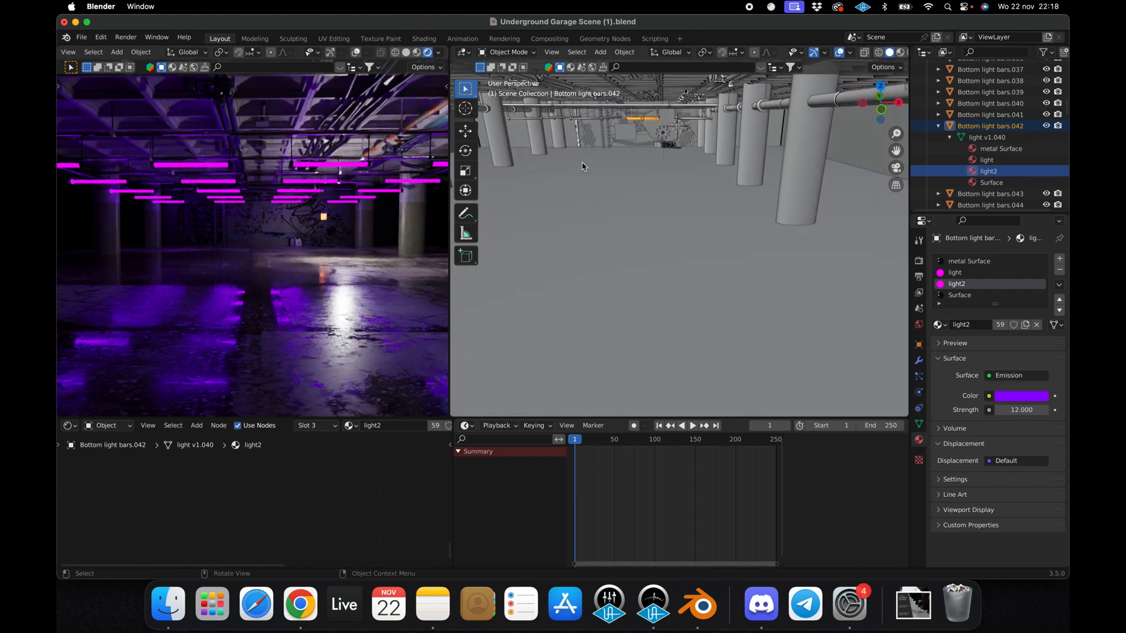
scroll(582, 167, "right", 5)
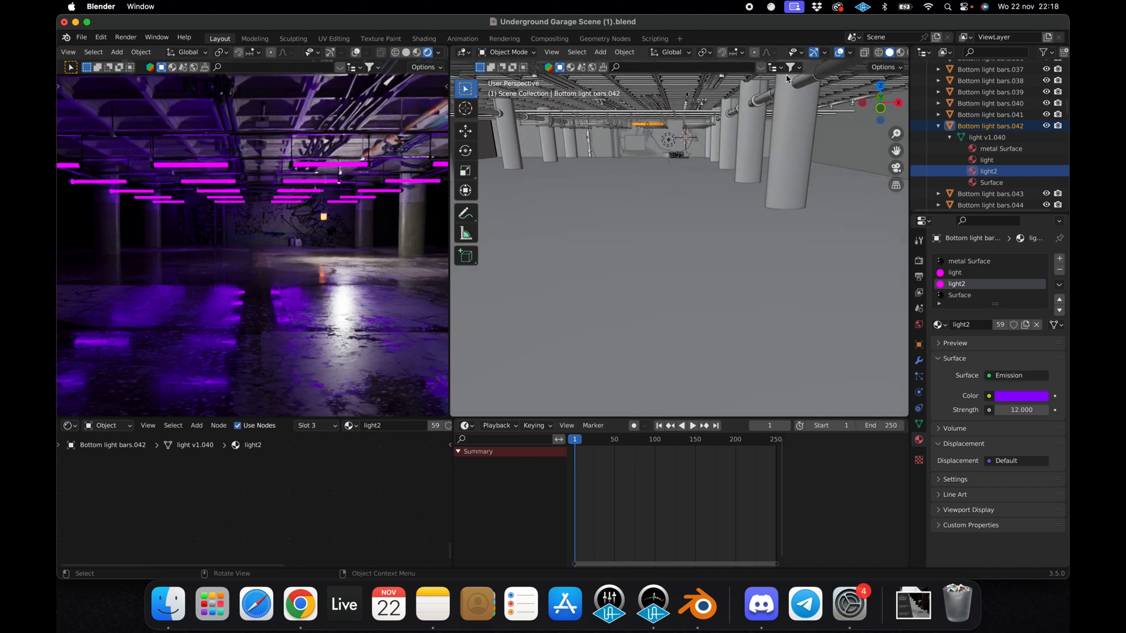
left_click(669, 143)
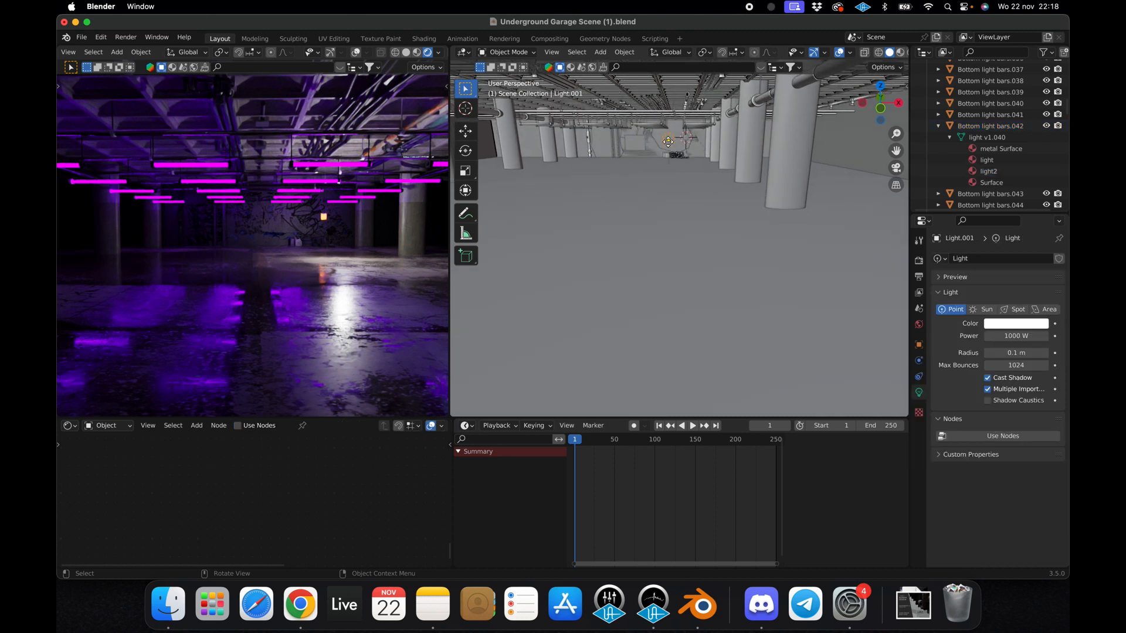
left_click(1000, 326)
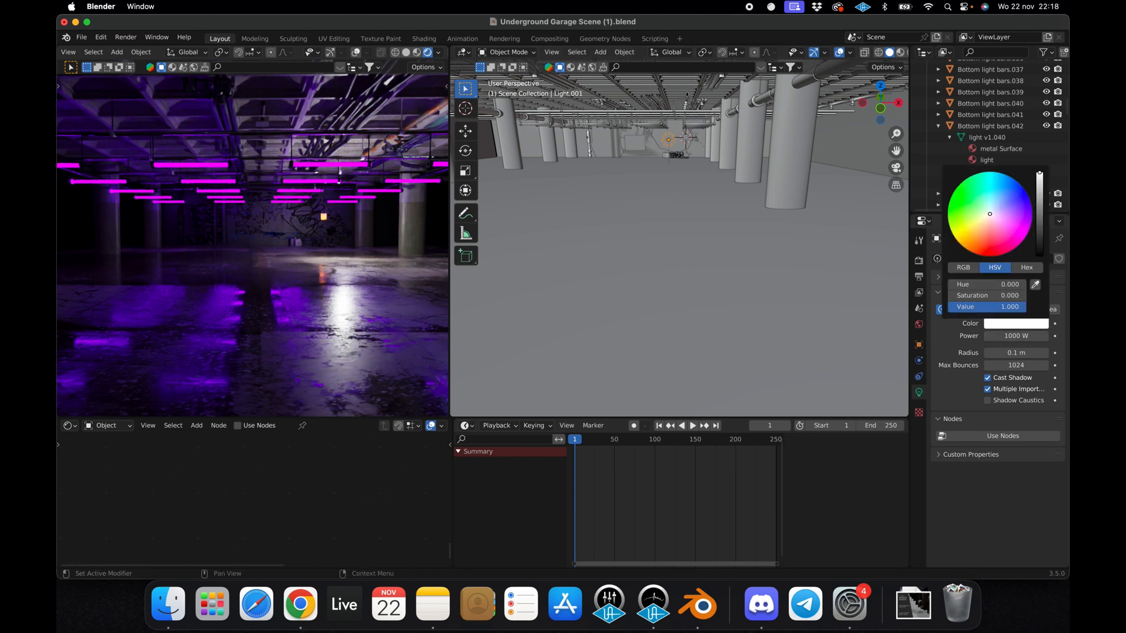
mouse_move(990, 214)
left_mouse_down()
mouse_move(1028, 227)
mouse_move(1032, 217)
left_mouse_up()
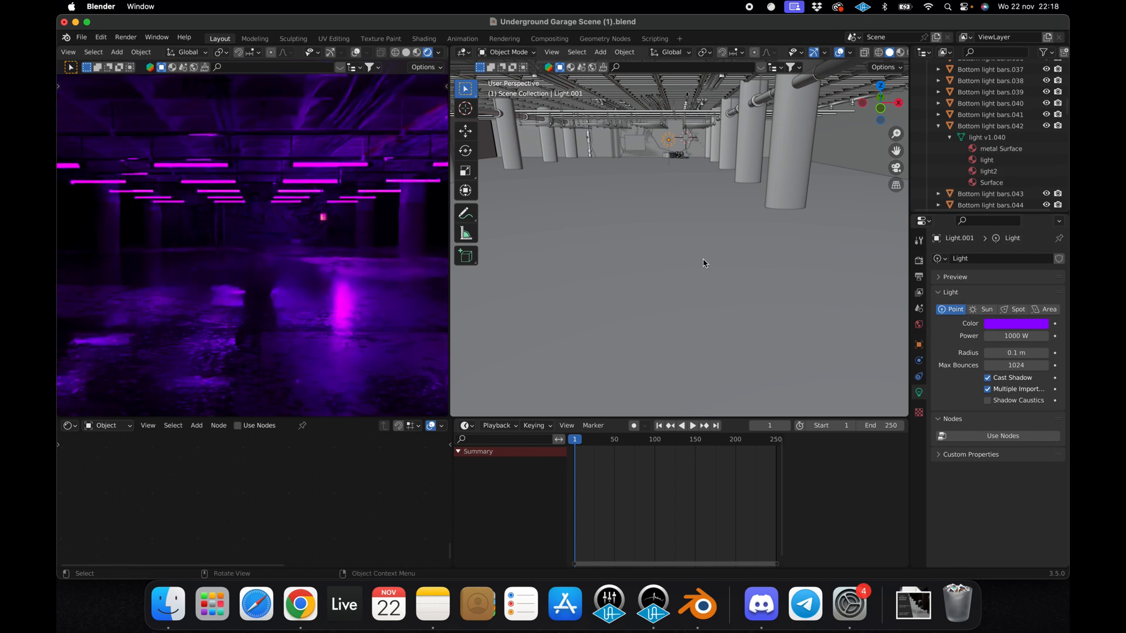
scroll(288, 244, "down", 5)
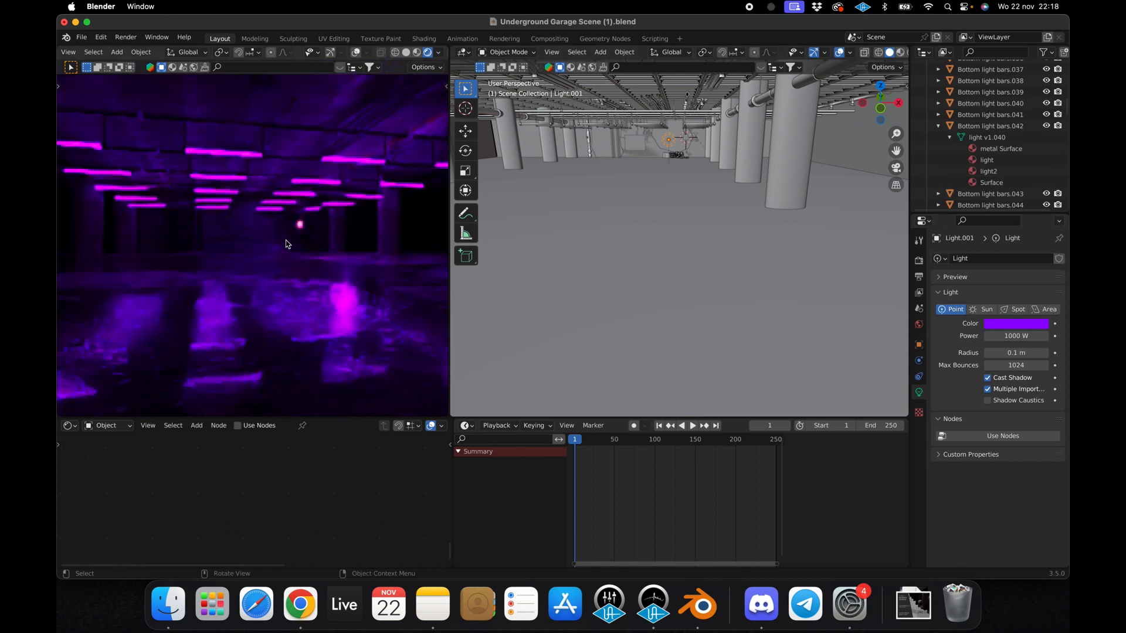
scroll(288, 244, "up", 8)
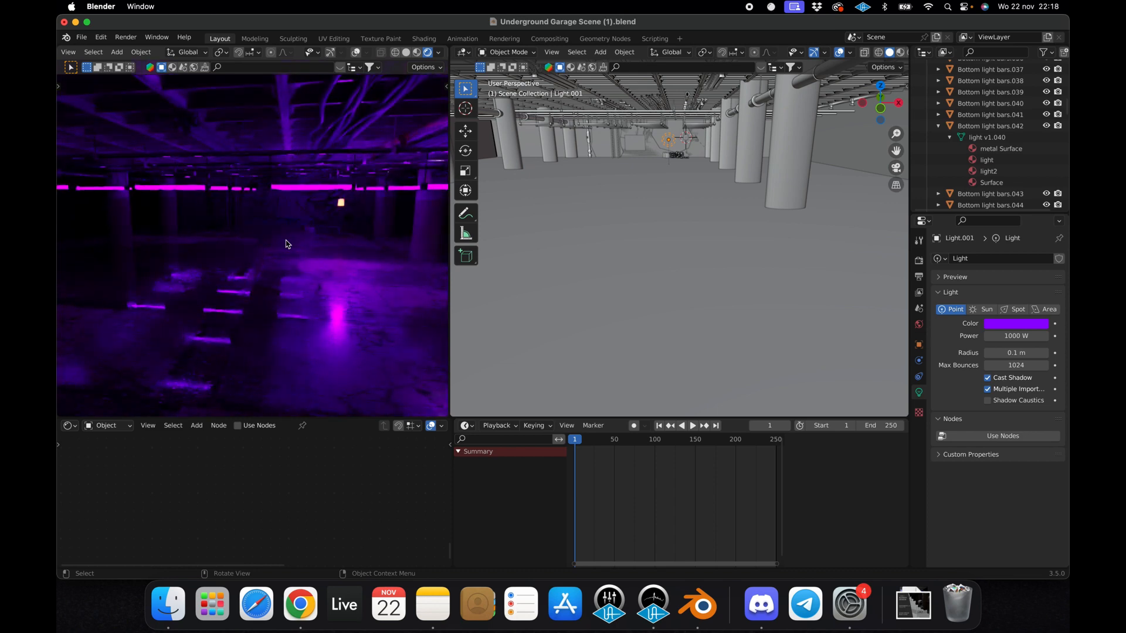
scroll(288, 244, "up", 4)
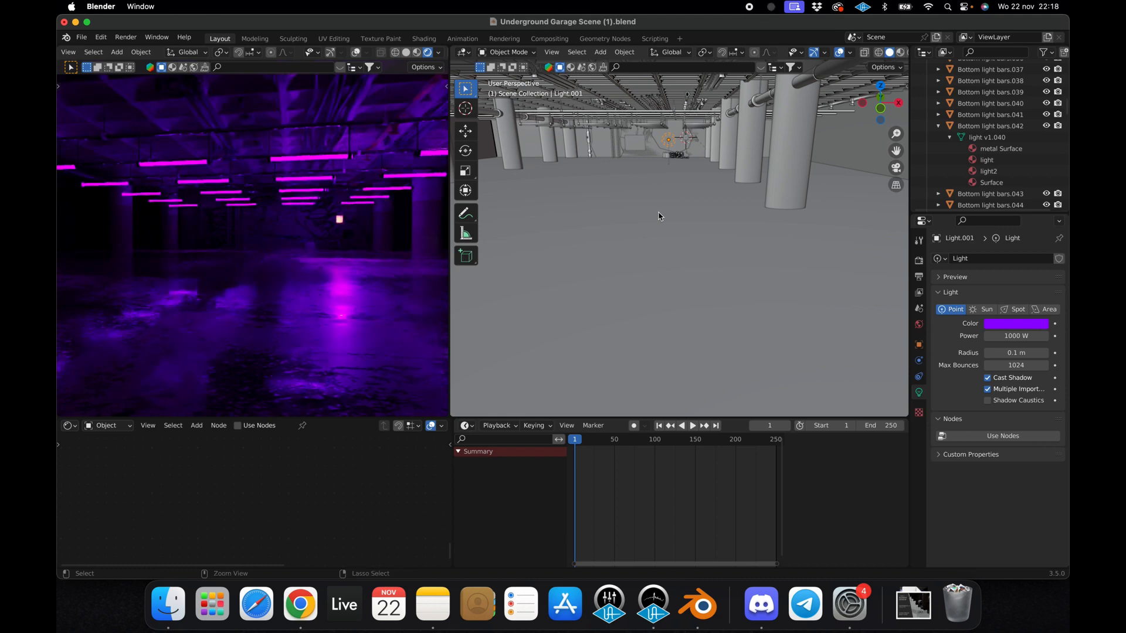
- Undo the purple color changes to the point light and both light materials, and collapse Bottom light bars.042 in the object list
key("super+z")
key("super+z")
key("super+z")
key("super+z")
key("super+z")
key("super+z")
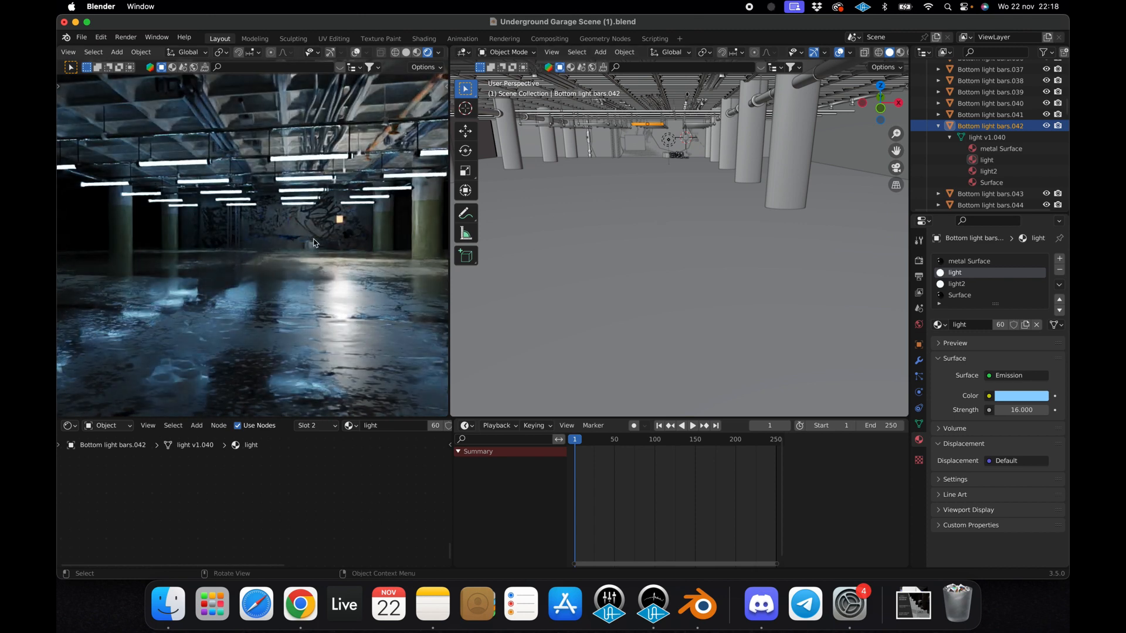
middle_click_drag(315, 243, 332, 245)
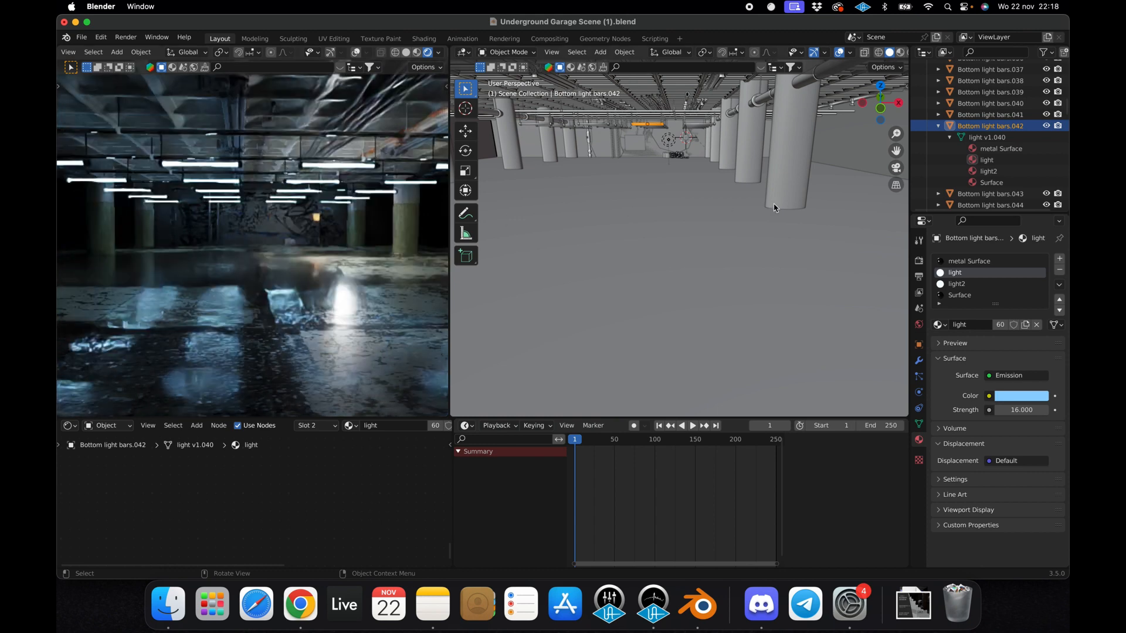
left_click(939, 126)
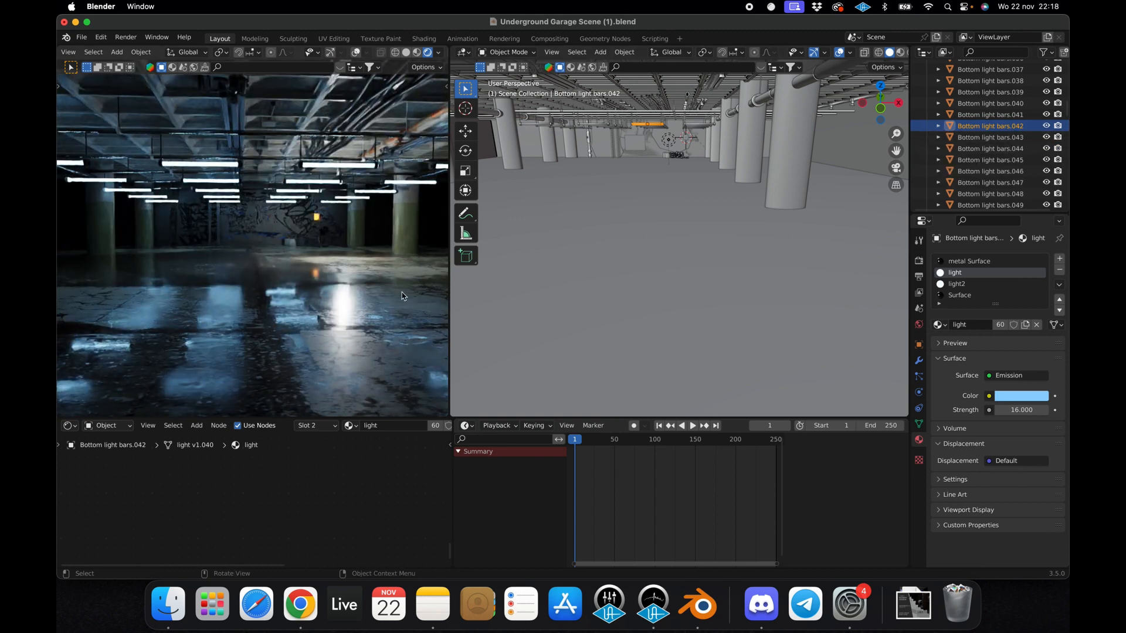
- Import the hooded character's glTF 2.0 model from the Downloads folder into the garage scene
left_click(627, 186)
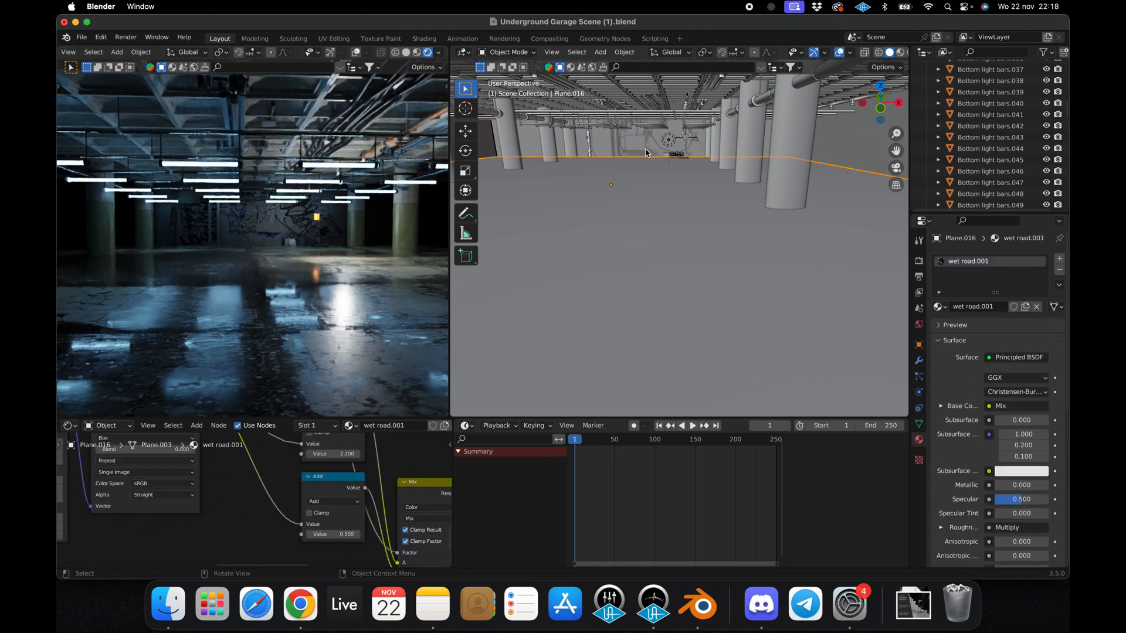
left_click(659, 138)
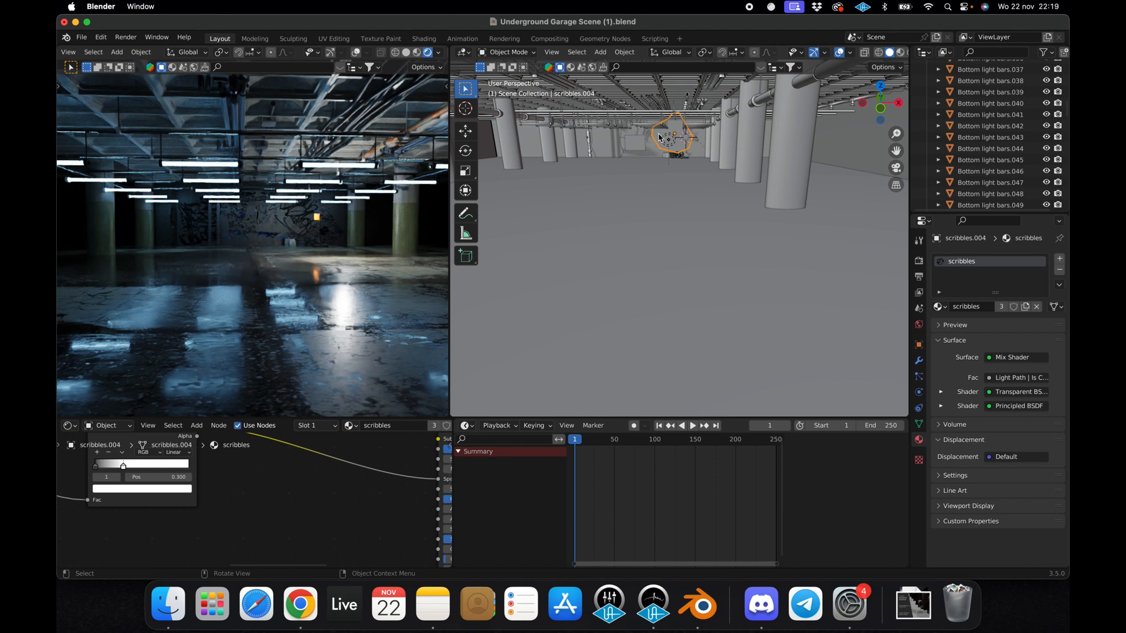
left_click(82, 37)
left_click(82, 37)
mouse_move(141, 190)
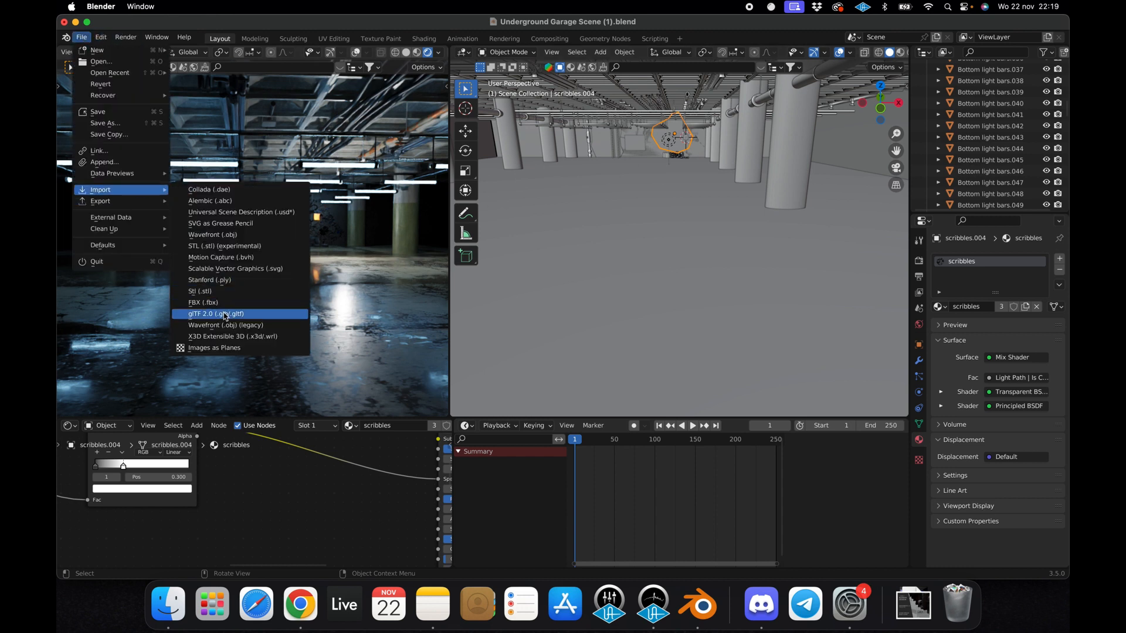
left_click(225, 315)
scroll(533, 359, "down", 10)
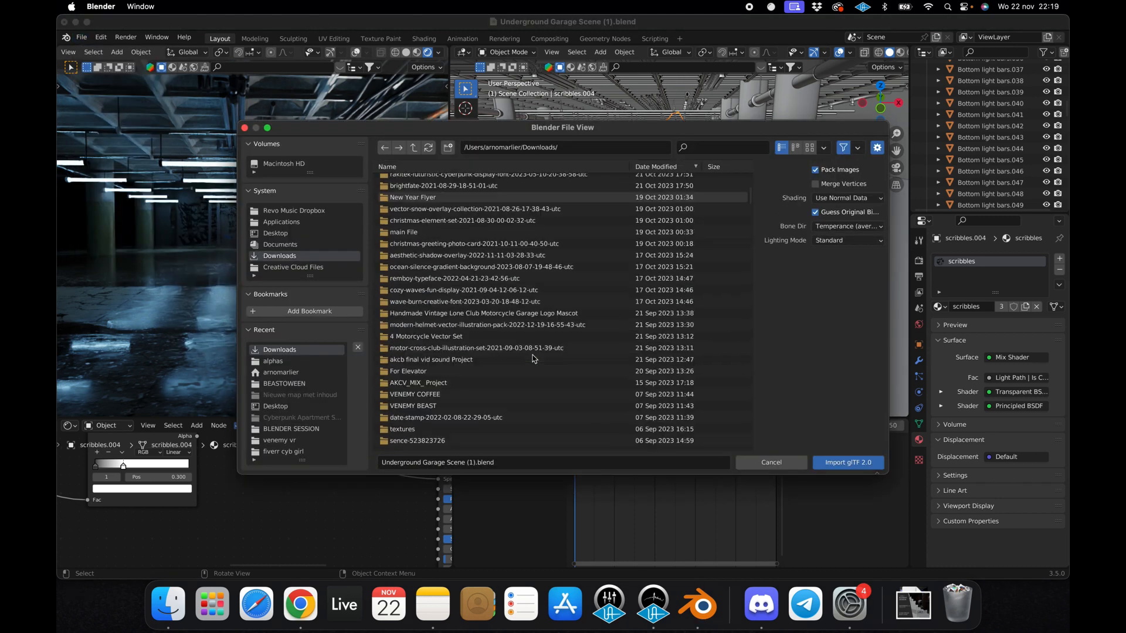
scroll(534, 359, "down", 10)
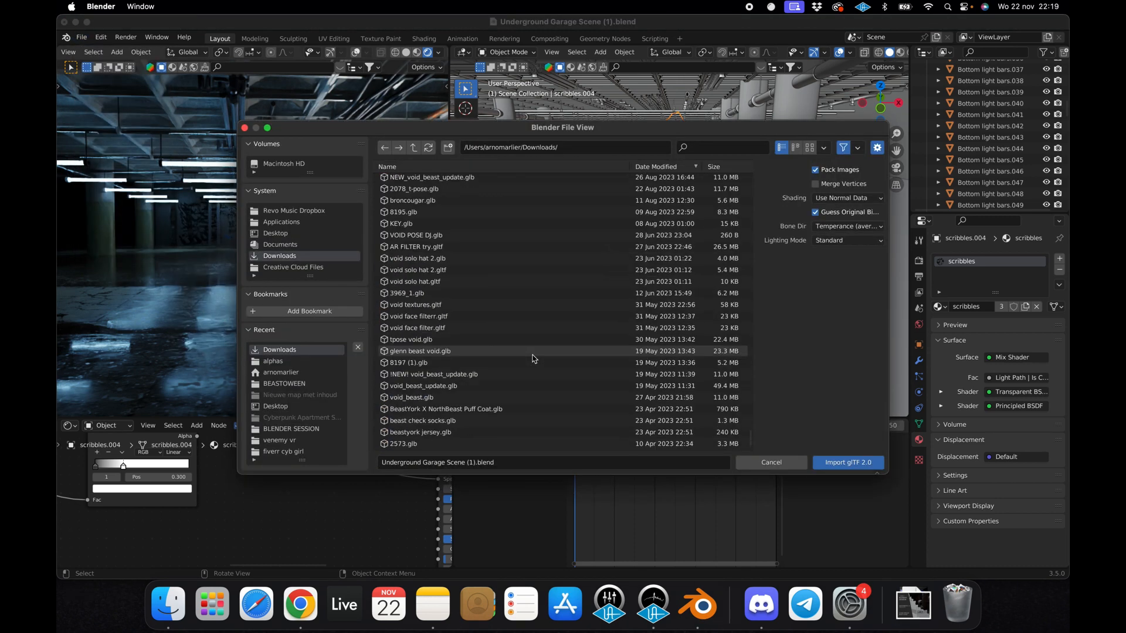
double_click(458, 180)
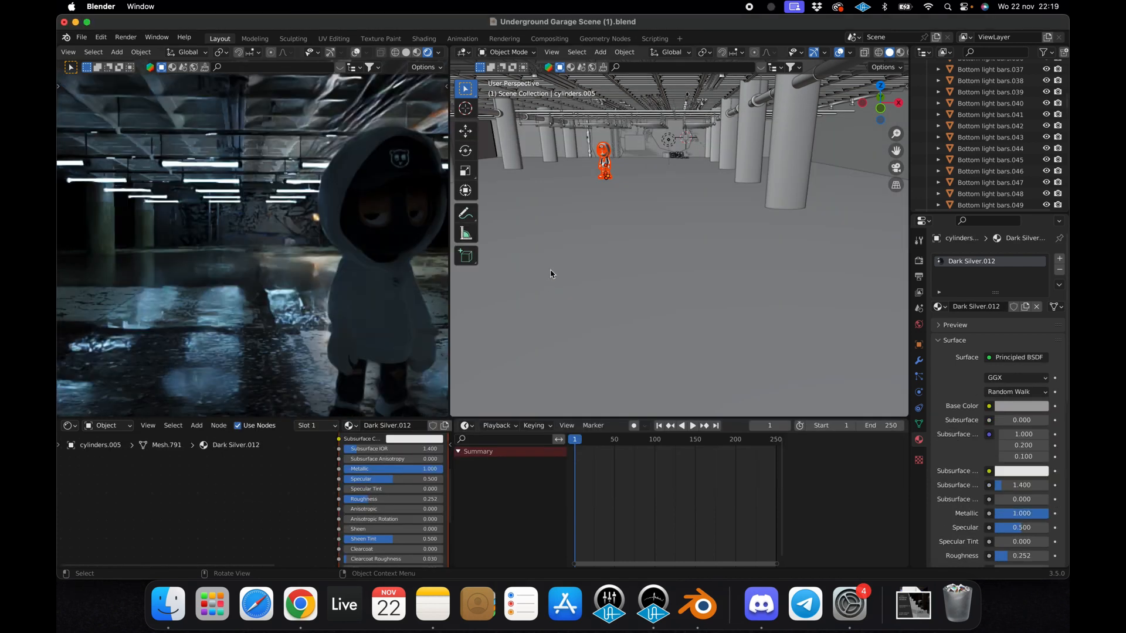
- Move the imported character across the garage floor so it stands centrally in front of the graffiti back wall
left_click(466, 131)
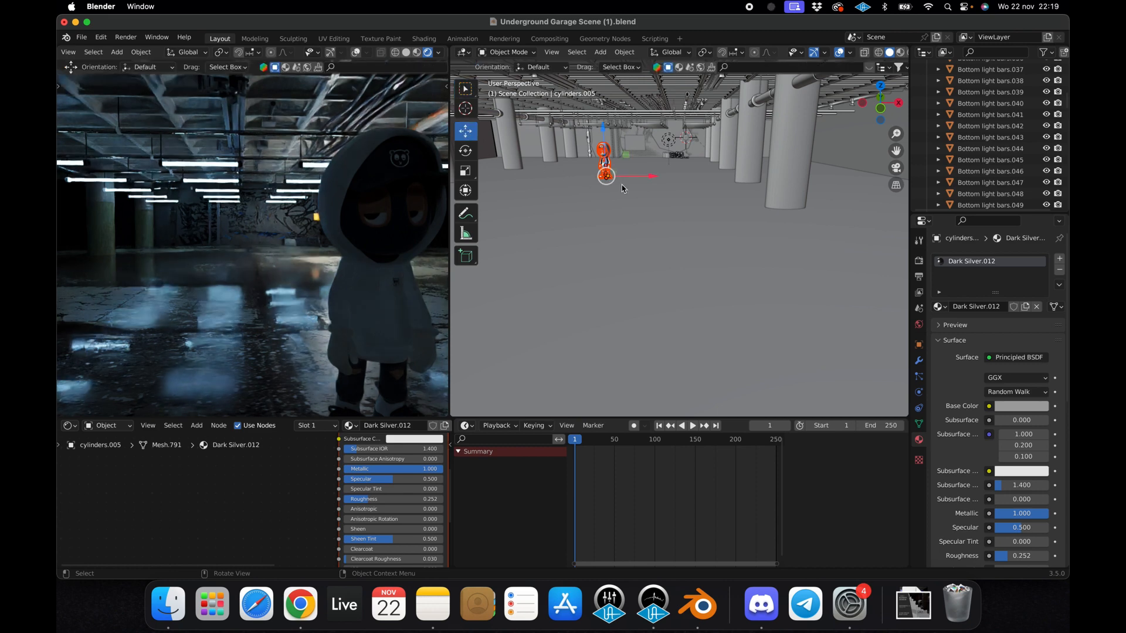
mouse_move(643, 186)
middle_mouse_down()
mouse_move(620, 188)
mouse_move(641, 174)
middle_mouse_up()
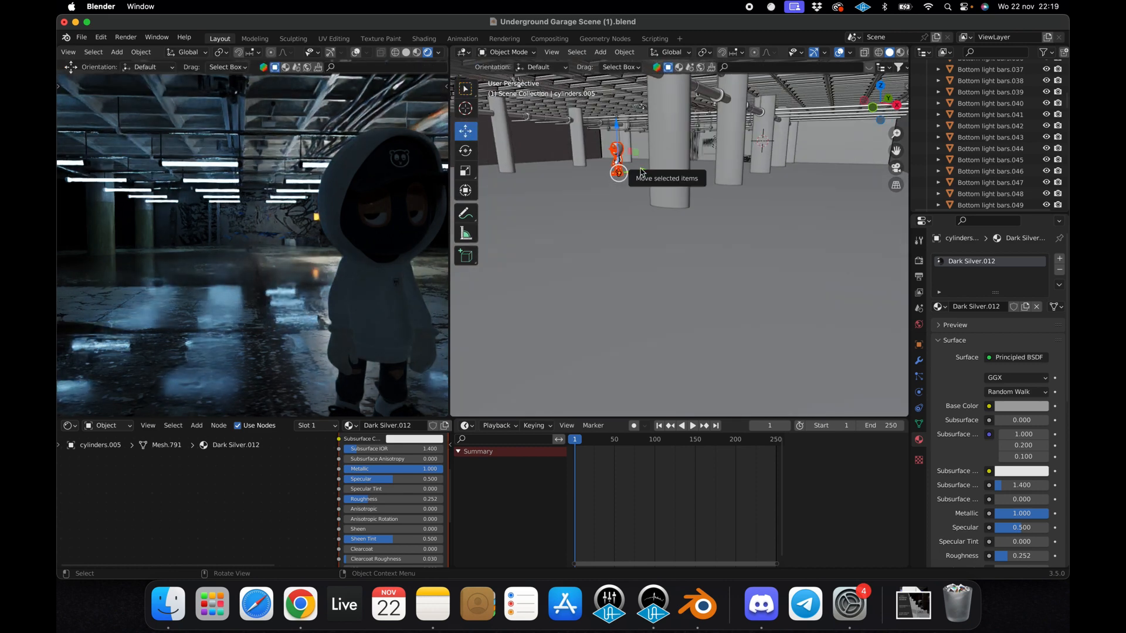
left_click_drag(643, 174, 709, 150)
scroll(631, 198, "left", 5)
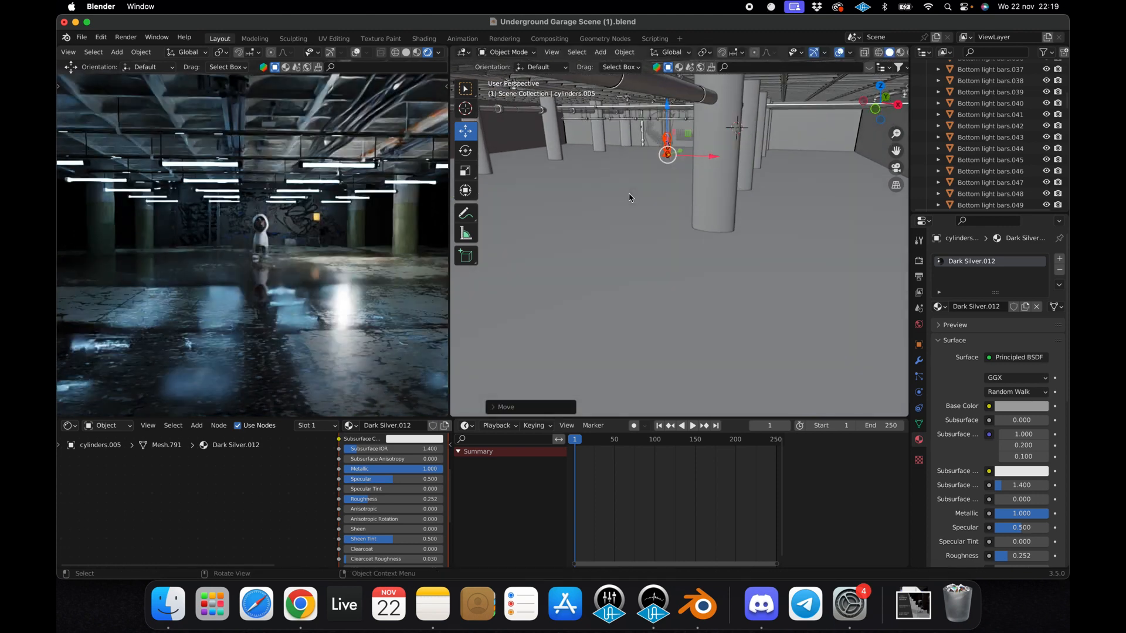
scroll(630, 197, "left", 5)
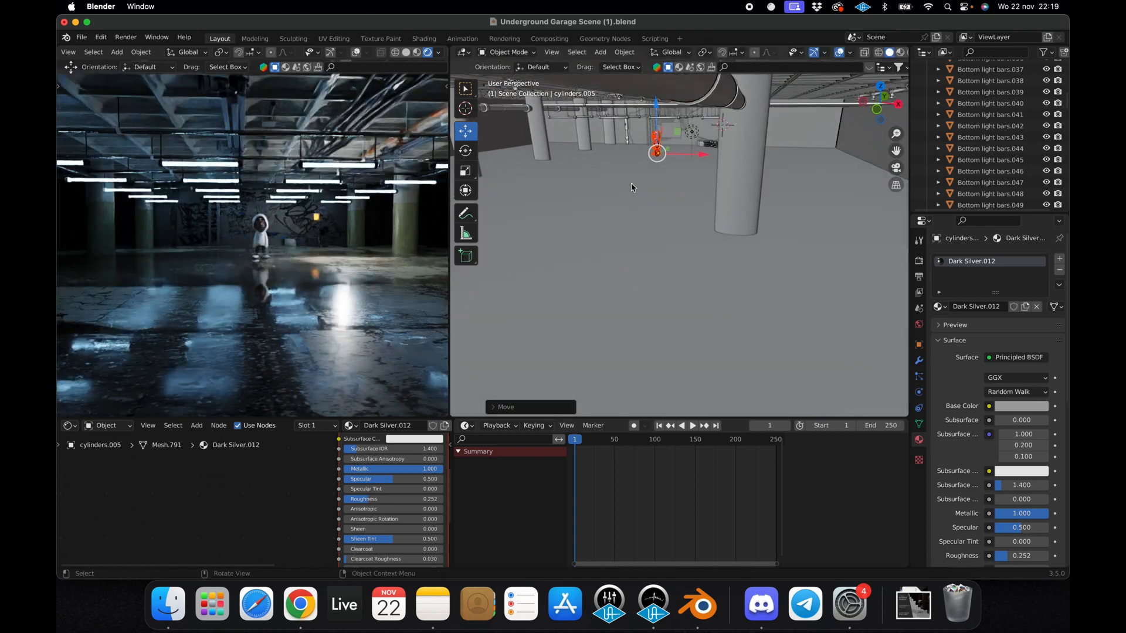
scroll(634, 187, "left", 2)
scroll(632, 186, "left", 5)
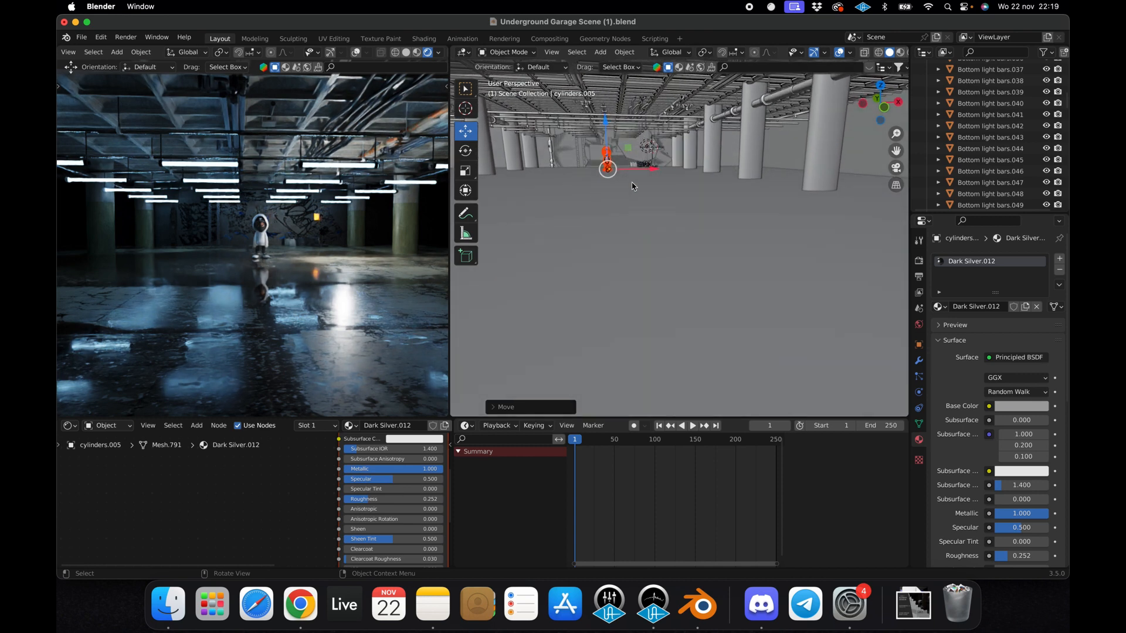
scroll(632, 186, "left", 2)
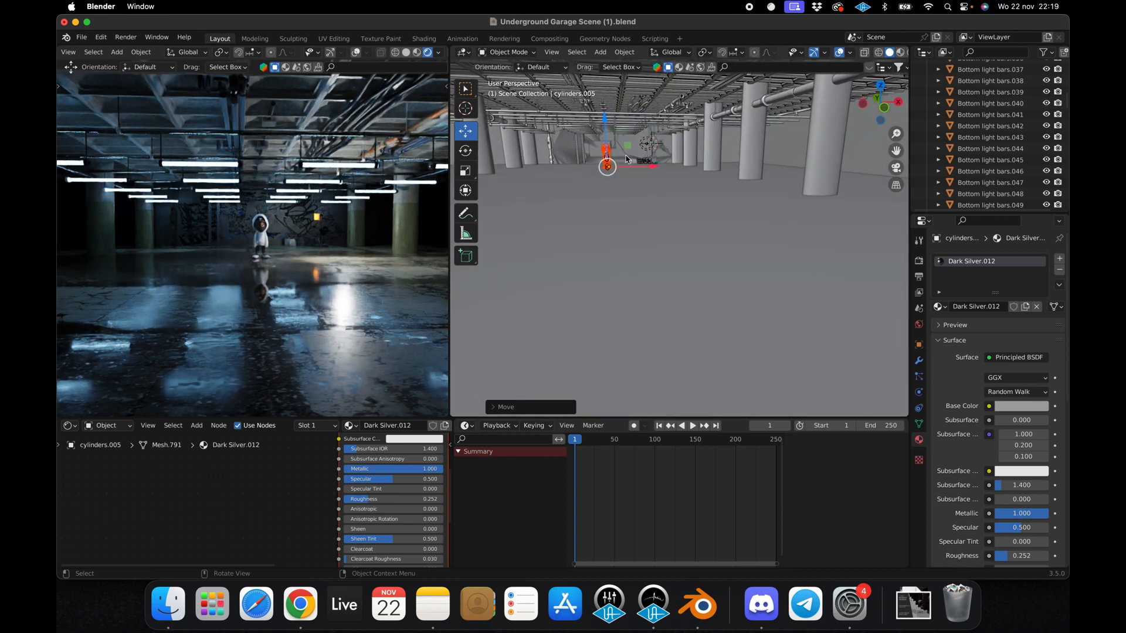
left_click_drag(645, 165, 643, 166)
- Look through the scene's object list for the Camera and select it
scroll(994, 97, "up", 15)
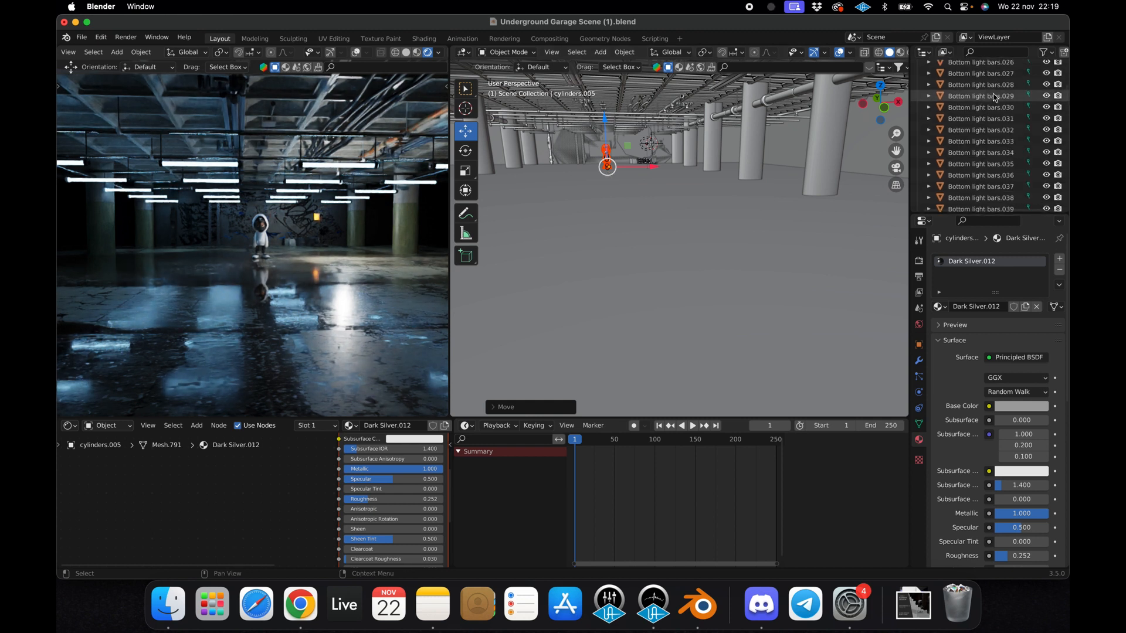
scroll(994, 97, "down", 20)
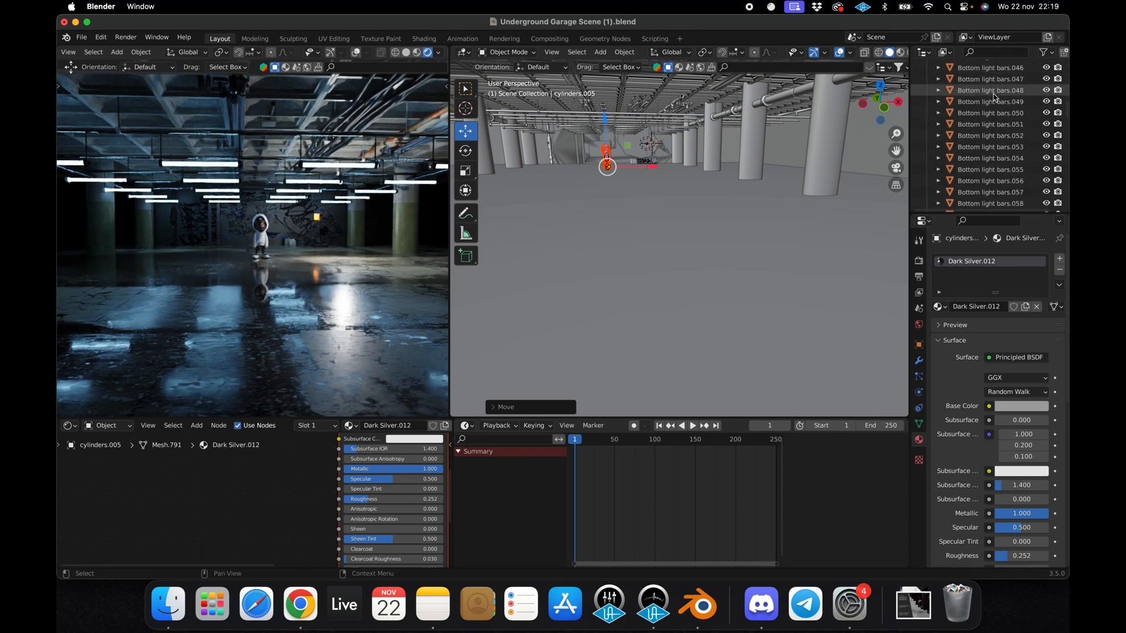
scroll(996, 97, "down", 15)
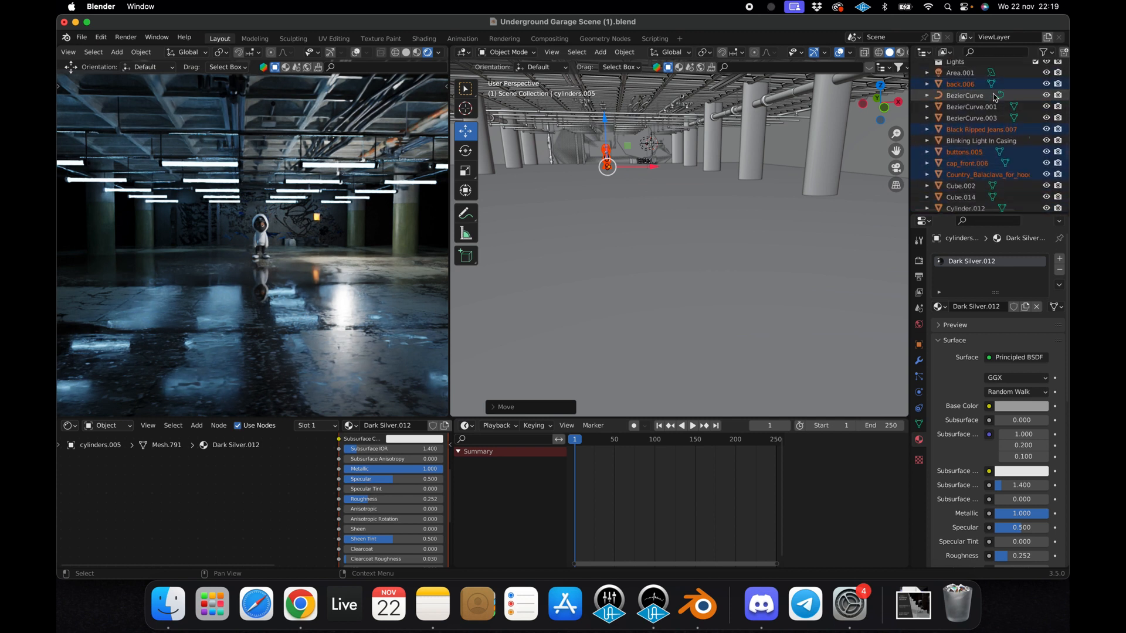
scroll(987, 141, "down", 10)
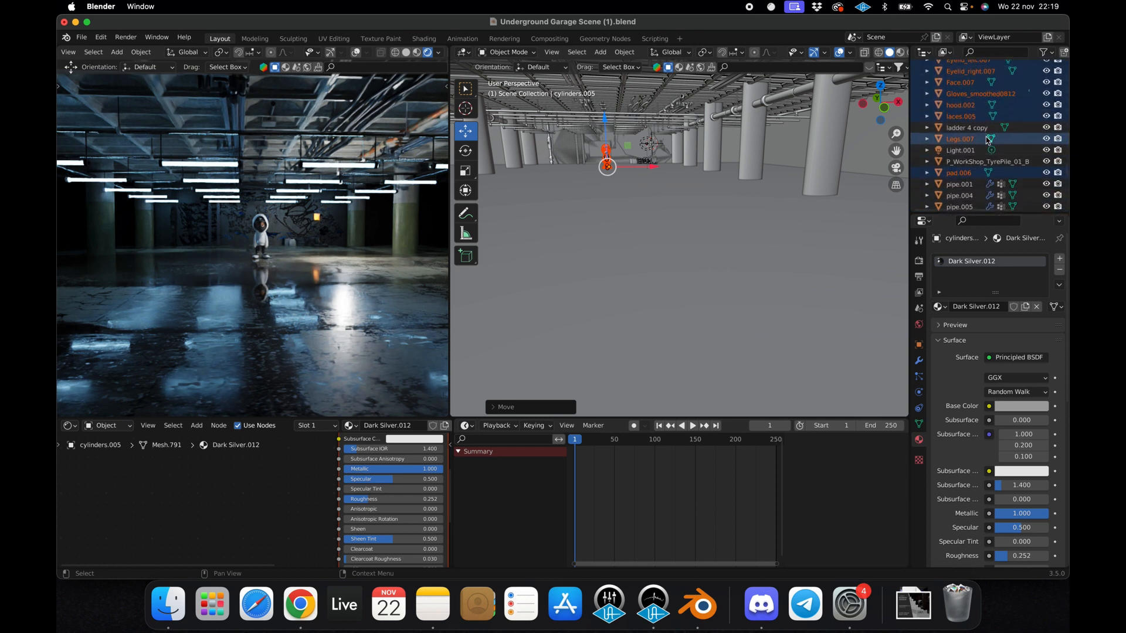
scroll(987, 140, "up", 10)
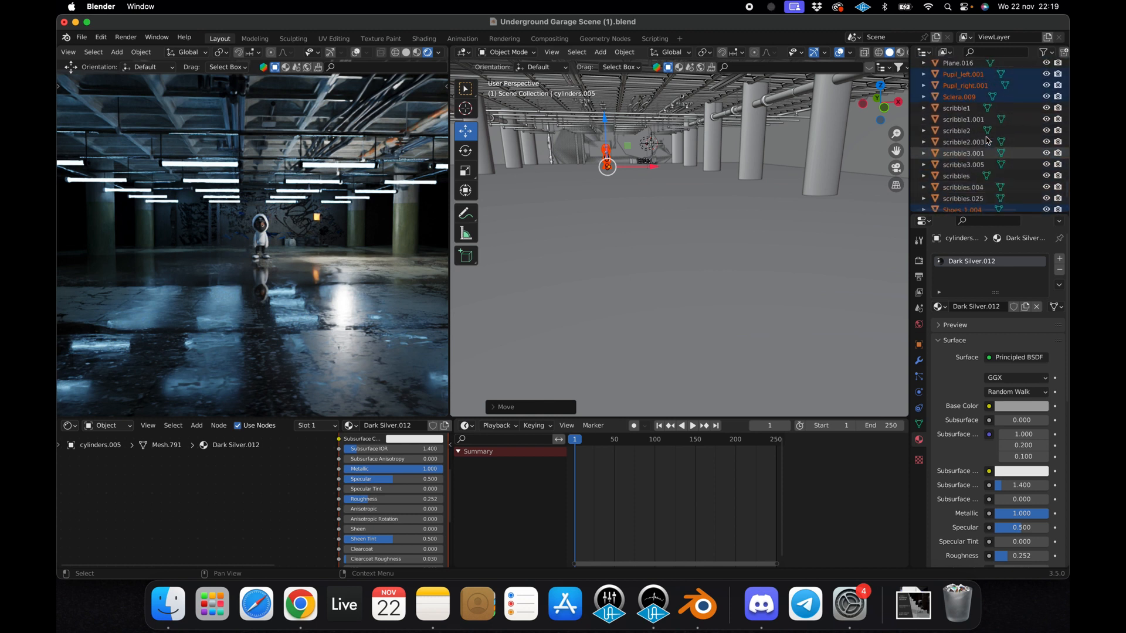
scroll(988, 139, "up", 15)
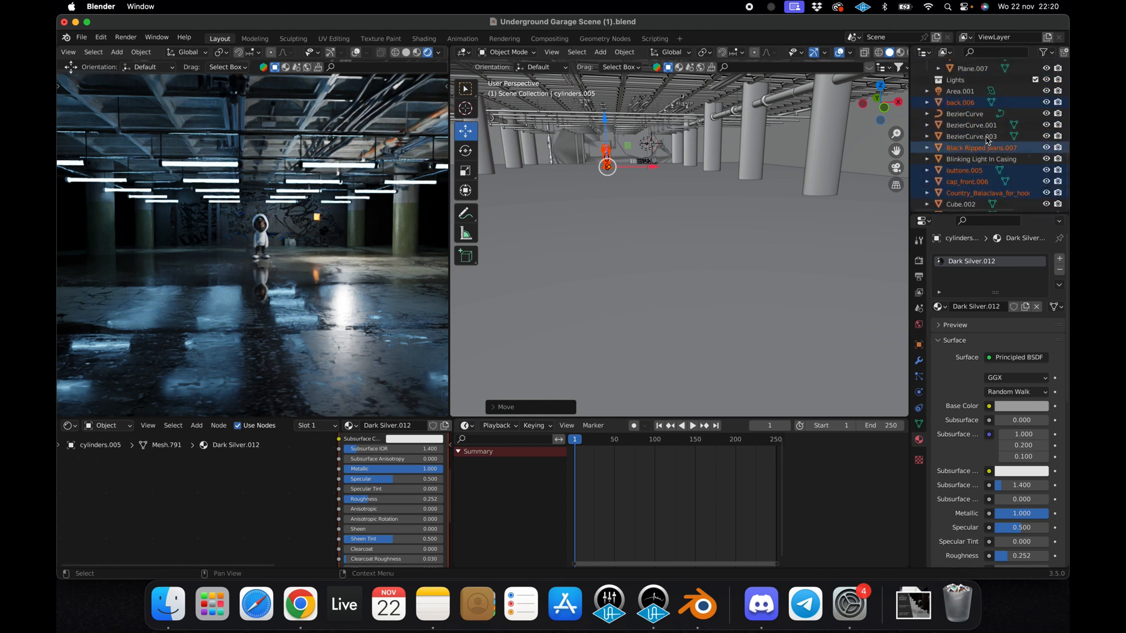
scroll(988, 141, "up", 15)
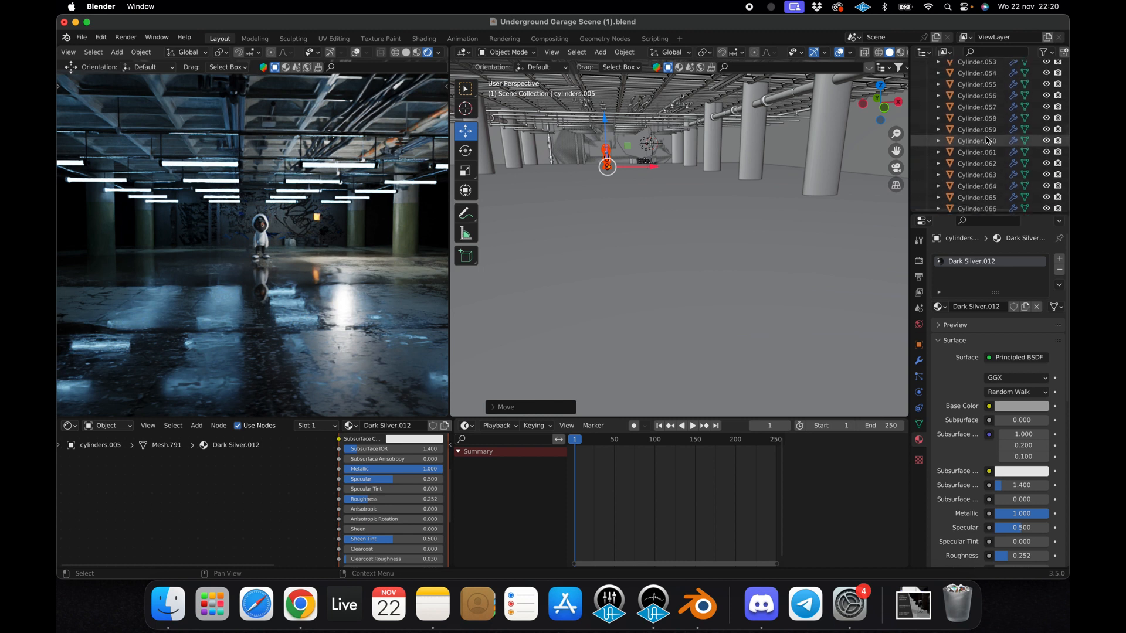
scroll(988, 140, "down", 5)
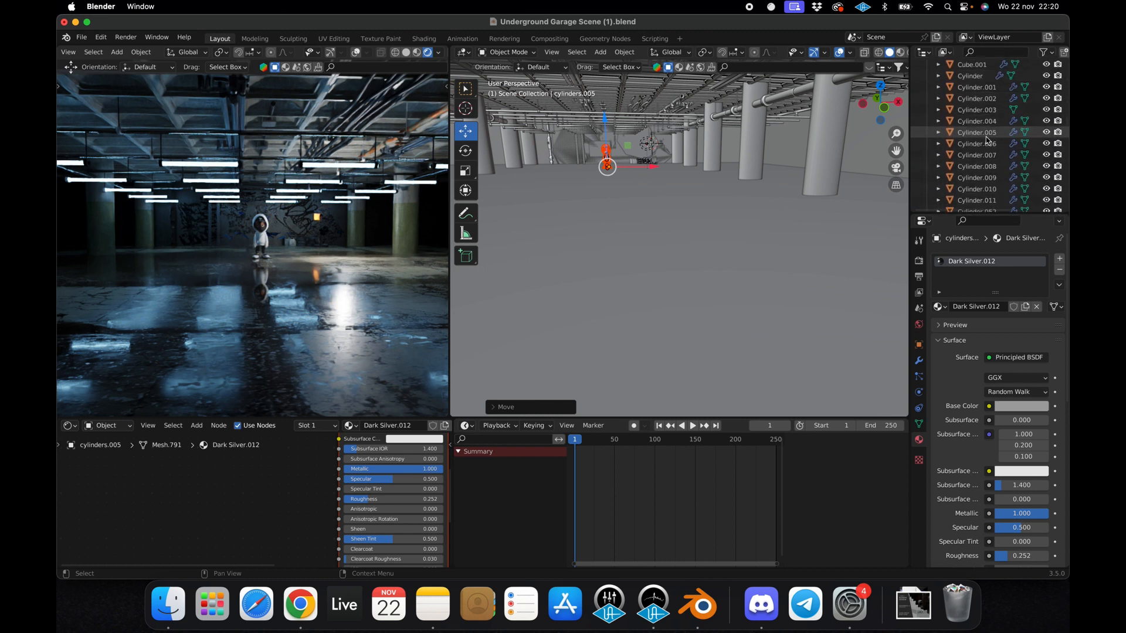
left_click(977, 126)
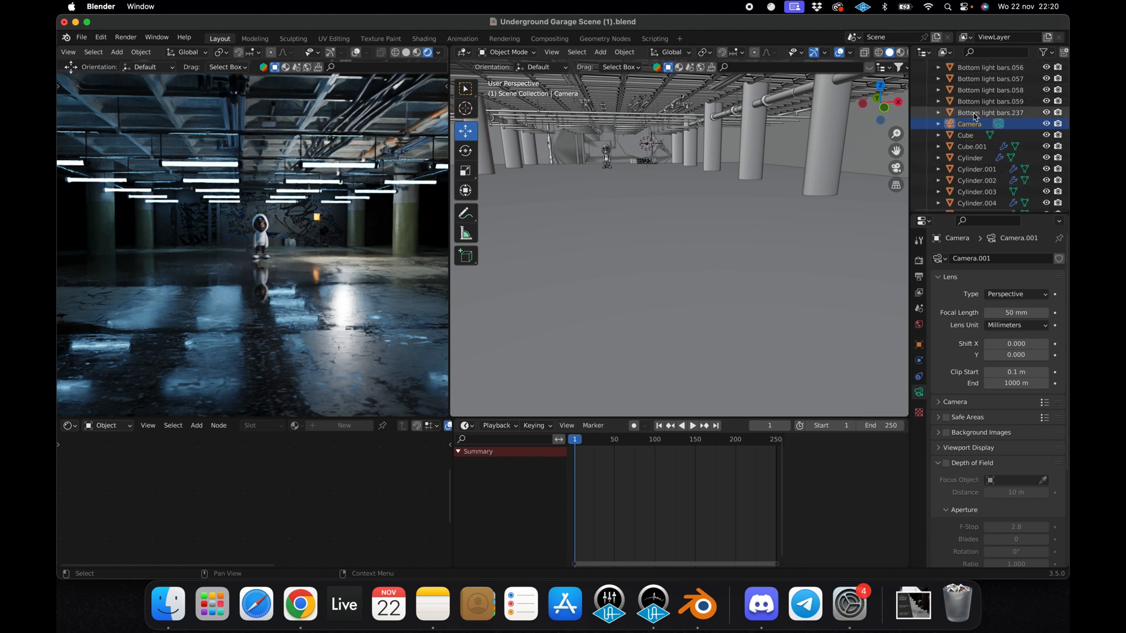
- Filter the object list to show only cameras, excluding object contents, children, meshes, lights, empties and others, and select Camera
left_click(1046, 55)
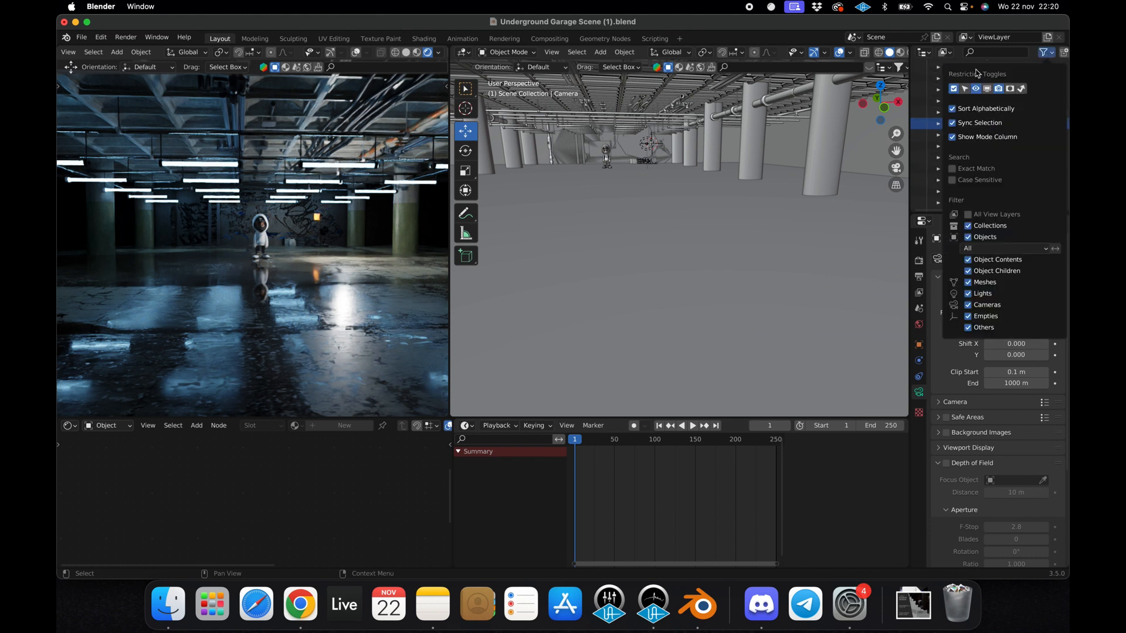
left_click(968, 260)
left_click(968, 271)
left_click(968, 282)
left_click(968, 293)
left_click(969, 316)
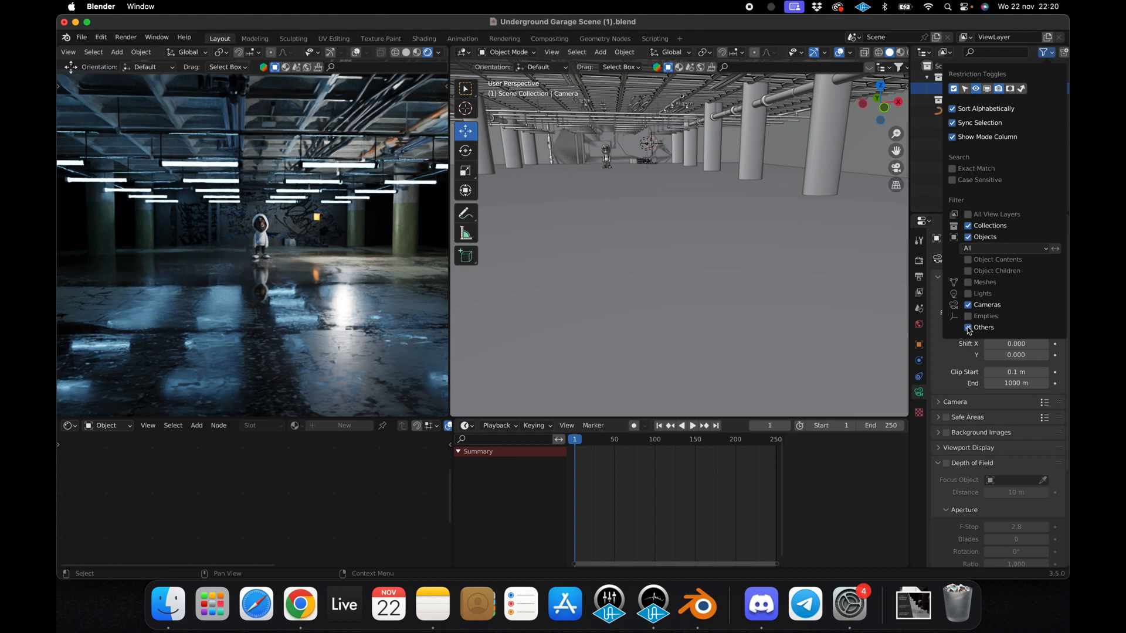
left_click(968, 328)
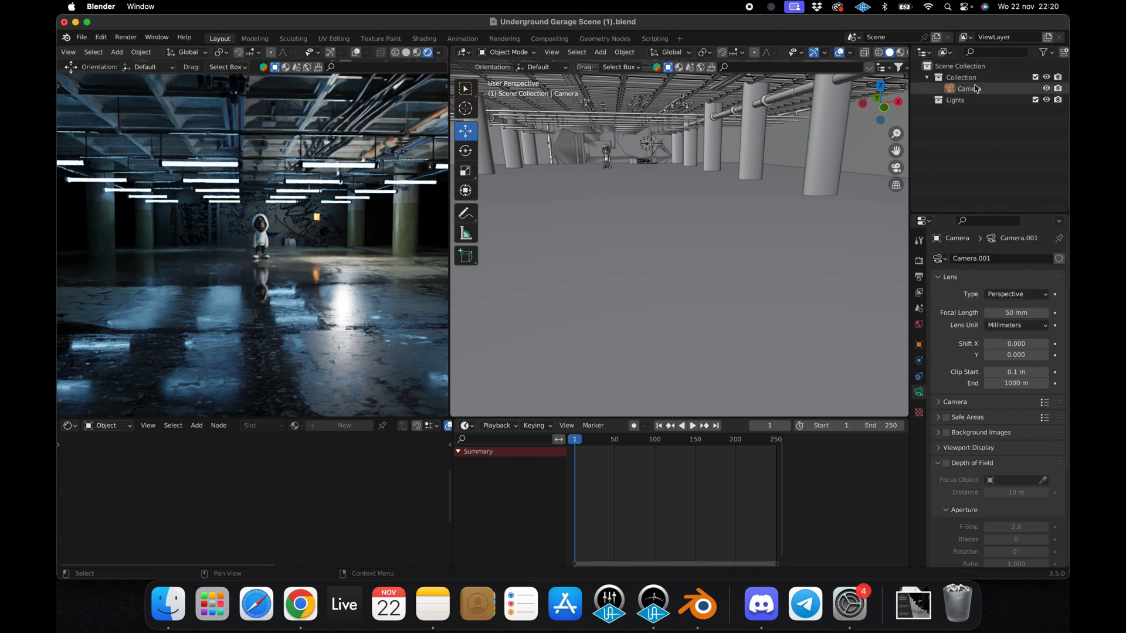
left_click(971, 90)
- Switch the object list filter from cameras to lights only
left_click(1045, 52)
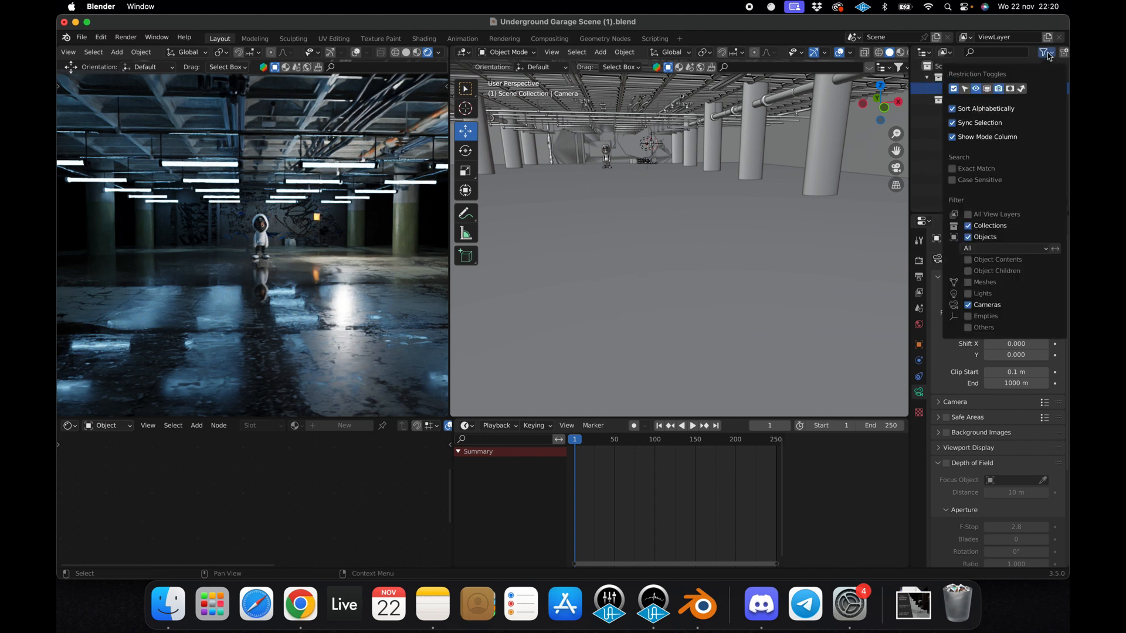
left_click(968, 305)
left_click(968, 293)
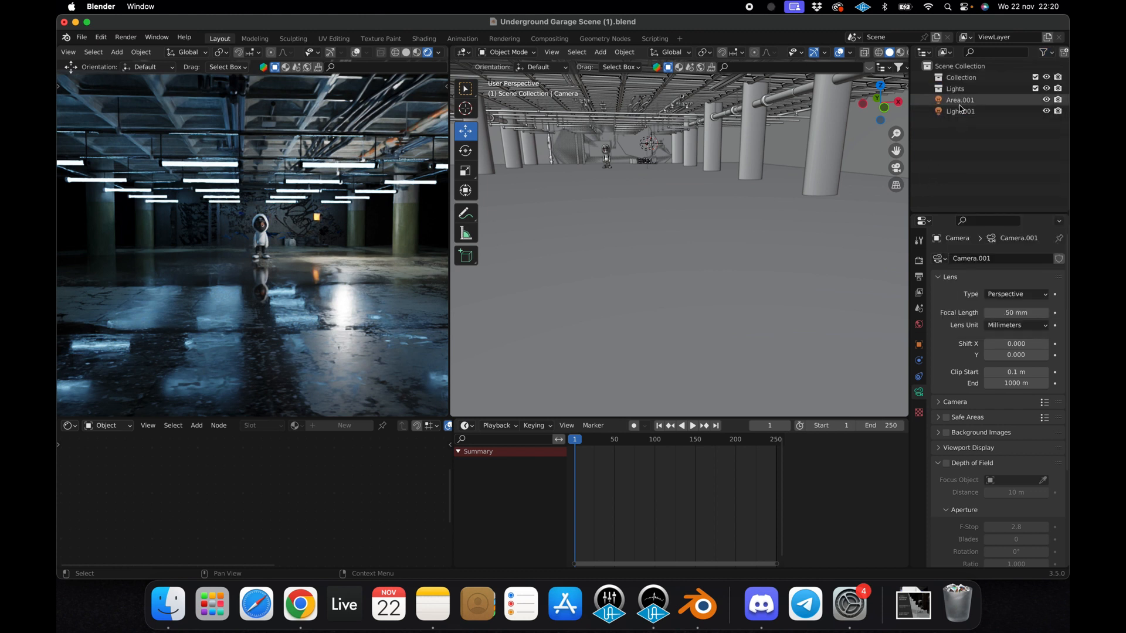
- Restore the object list filter to include meshes, lights, cameras, empties, others, object contents and object children
left_click(1045, 52)
left_click(968, 294)
left_click(968, 305)
left_click(969, 316)
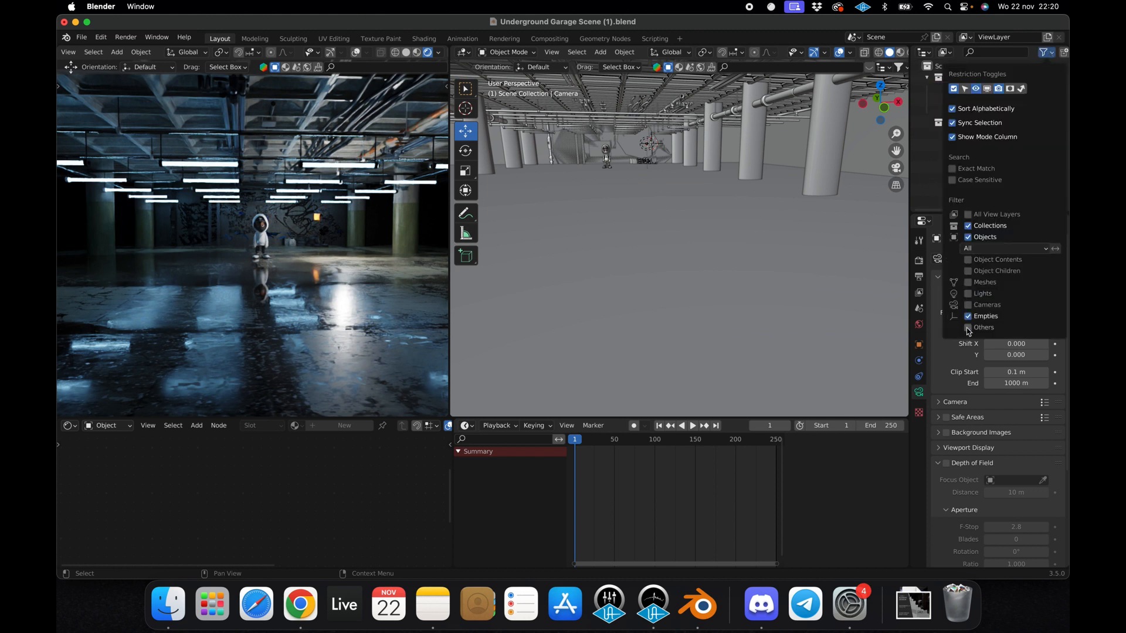
left_click(968, 327)
left_click(968, 293)
left_click(968, 282)
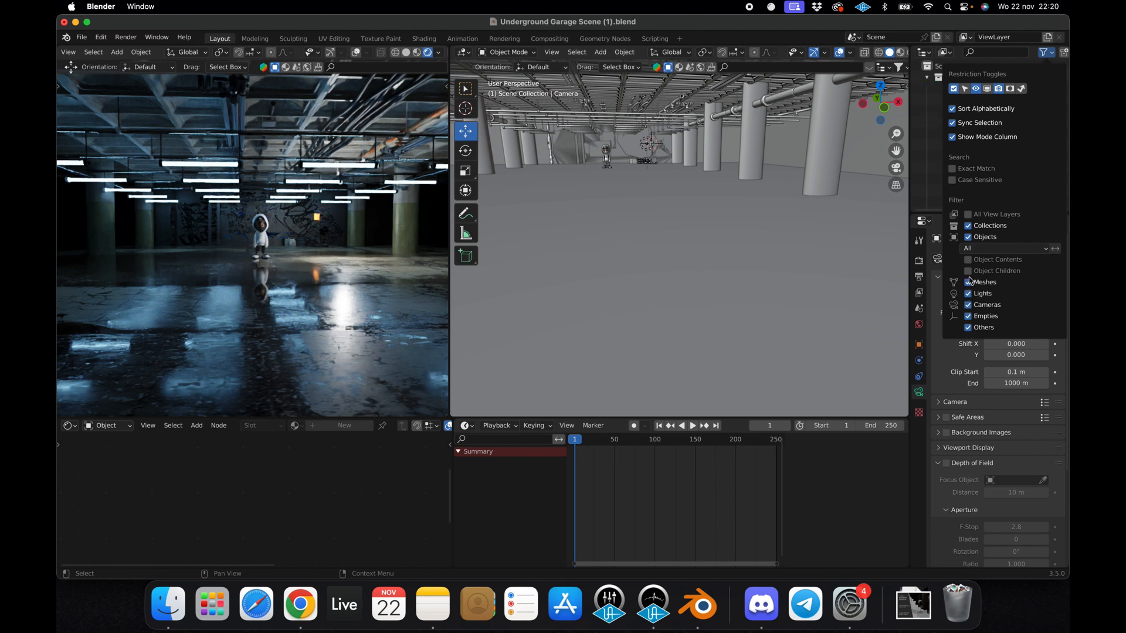
left_click(968, 271)
left_click(968, 259)
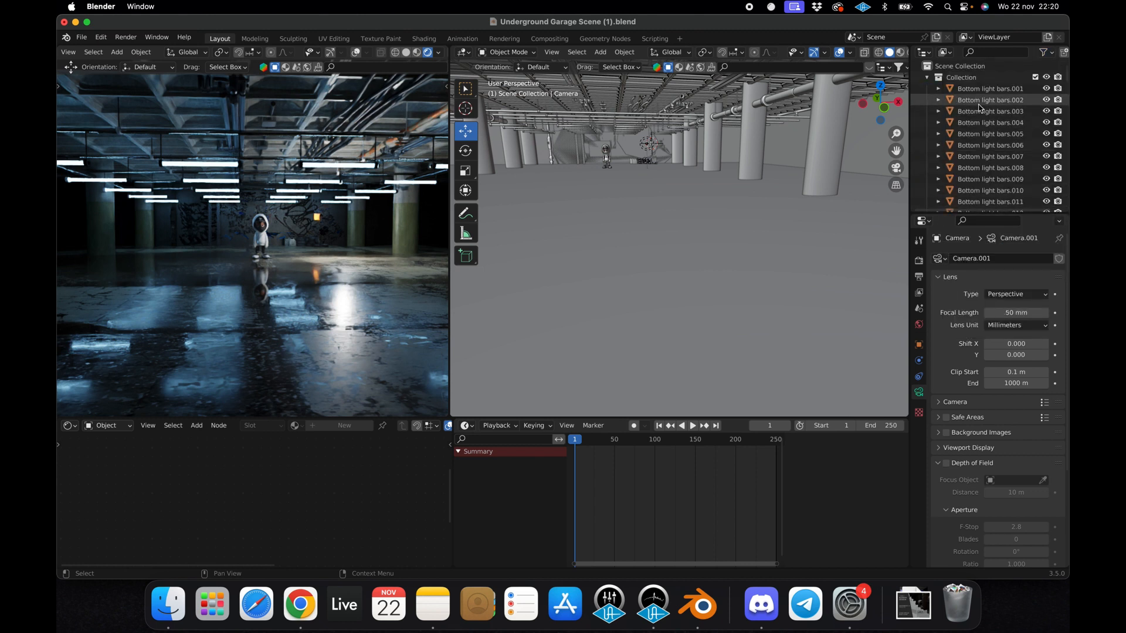
- Select Camera in the full object list and frame it in the solid viewport
scroll(985, 141, "down", 15)
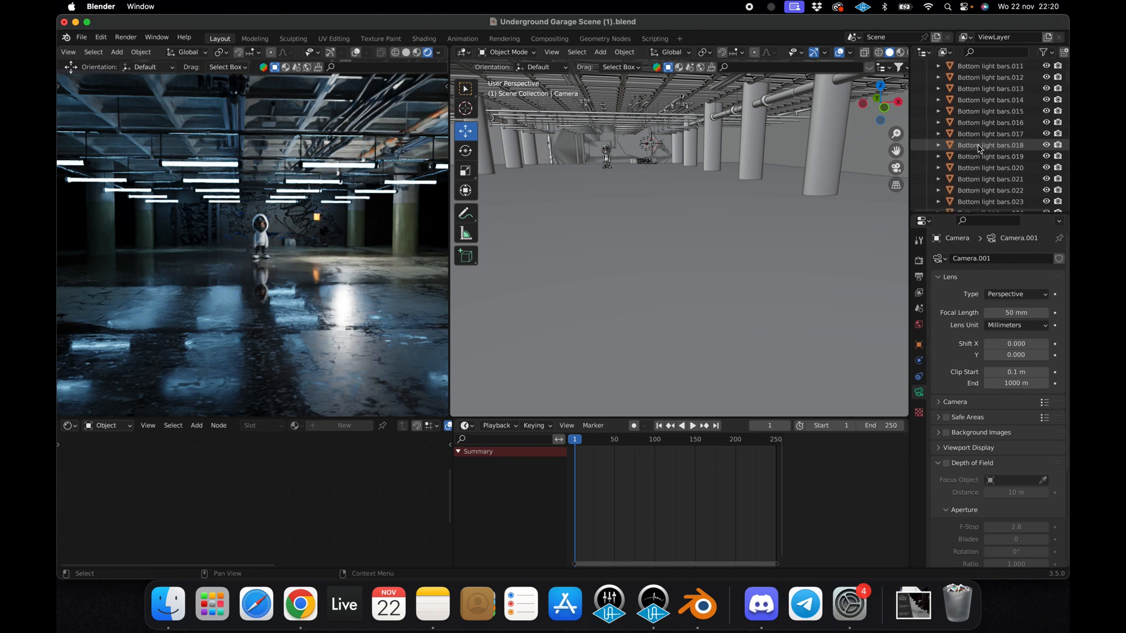
scroll(984, 141, "down", 5)
left_click(972, 117)
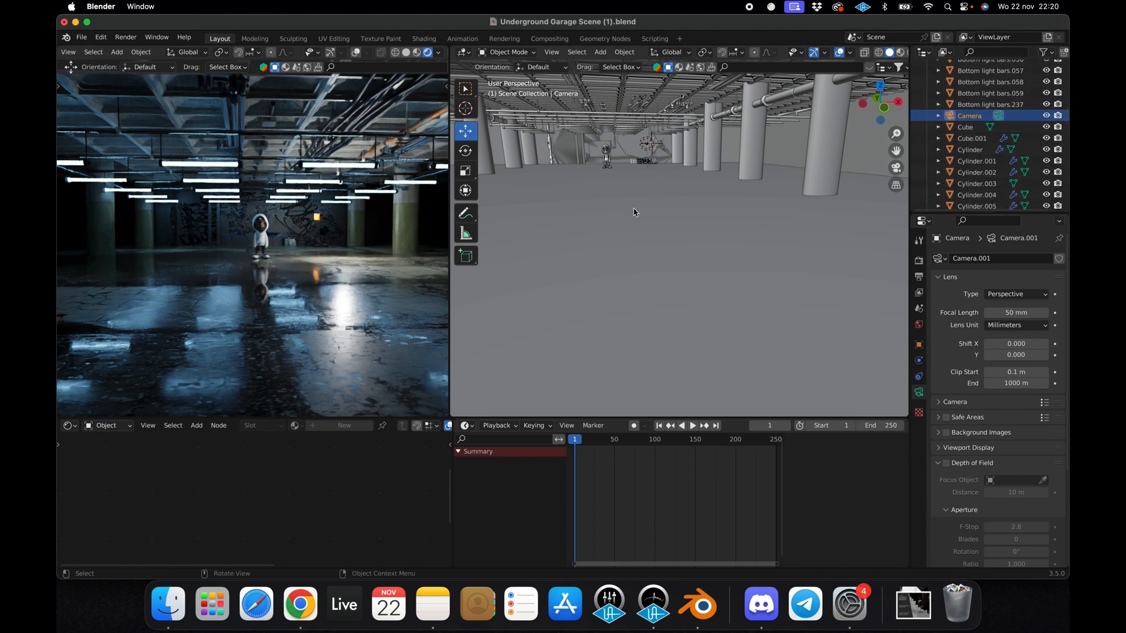
key("KP_Decimal")
scroll(635, 212, "left", 10)
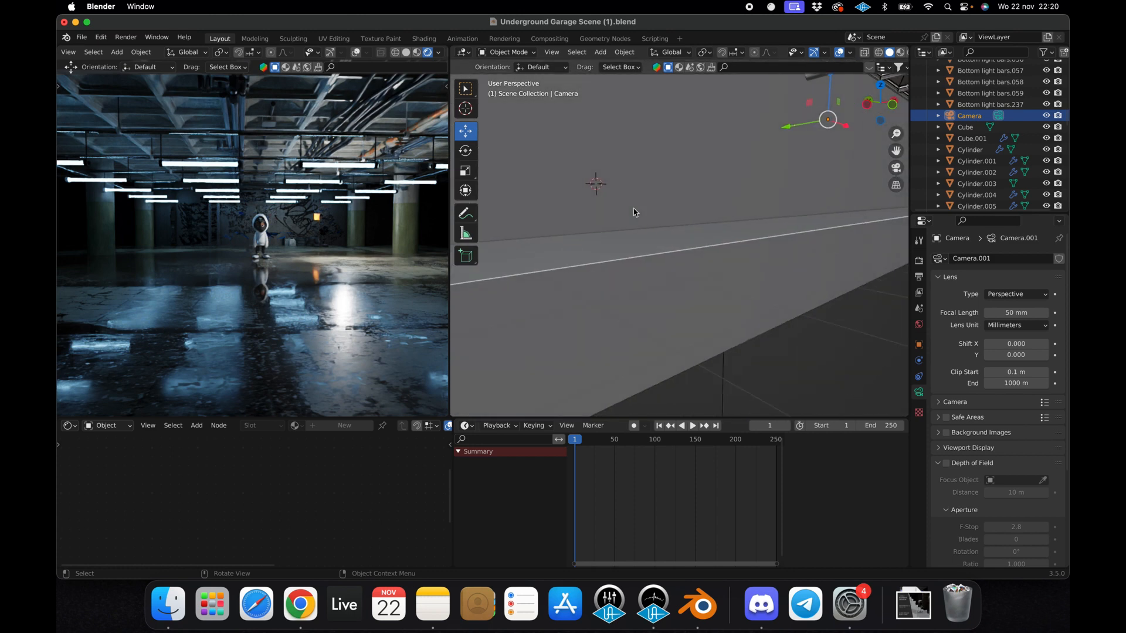
left_click_drag(896, 151, 784, 248)
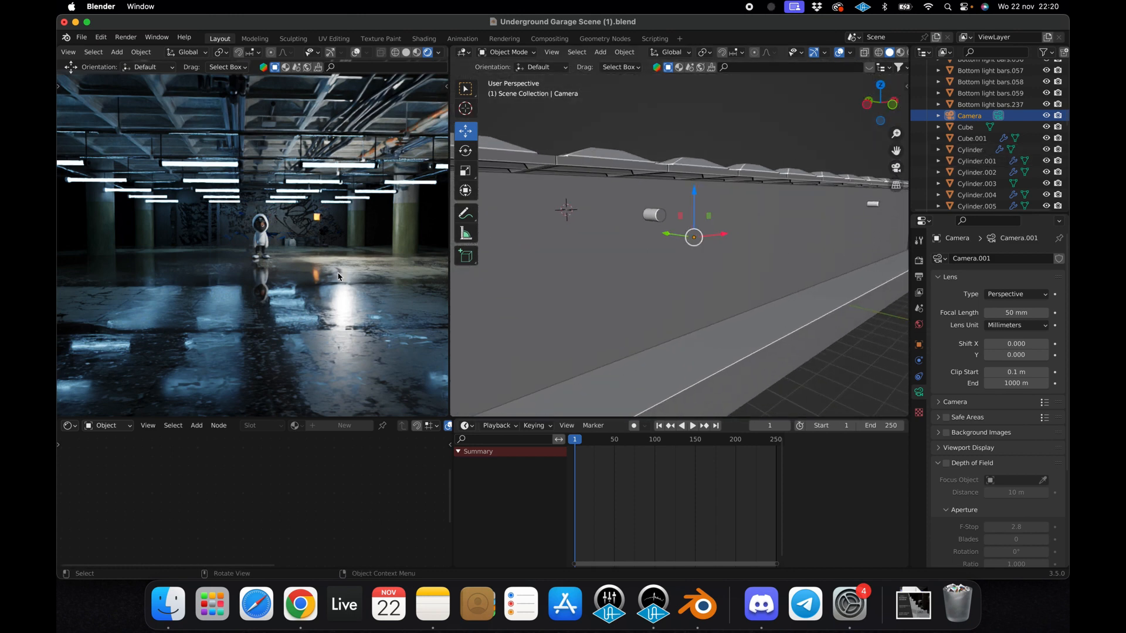
- Set the selected Camera as the active camera so the rendered viewport looks through it
right_click(278, 277)
left_click(276, 275)
right_click(223, 247)
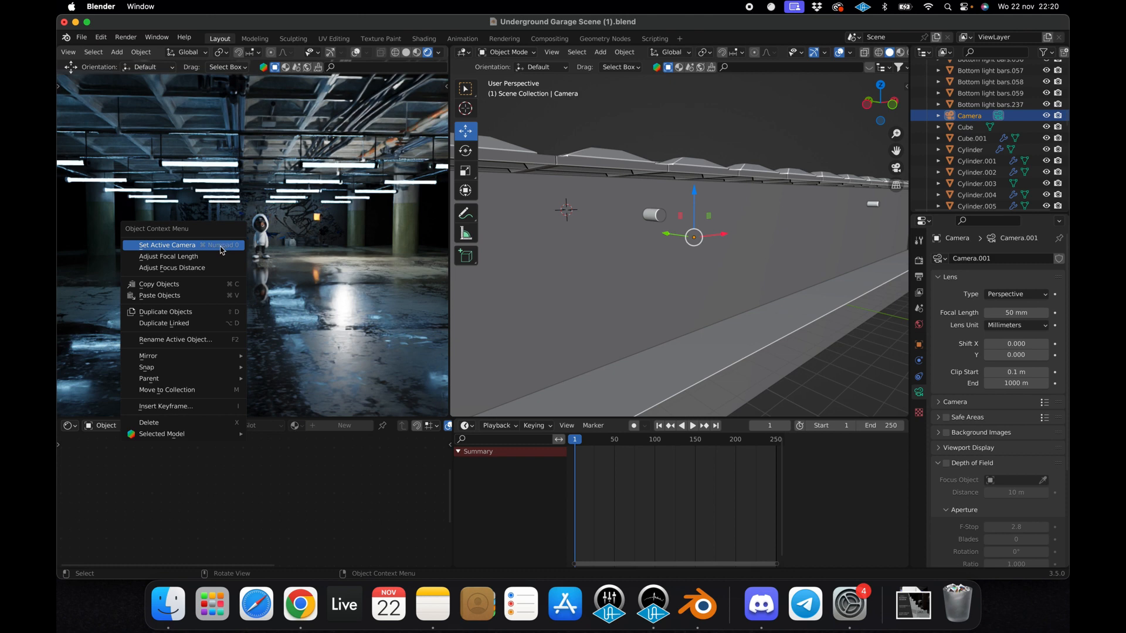
left_click(223, 246)
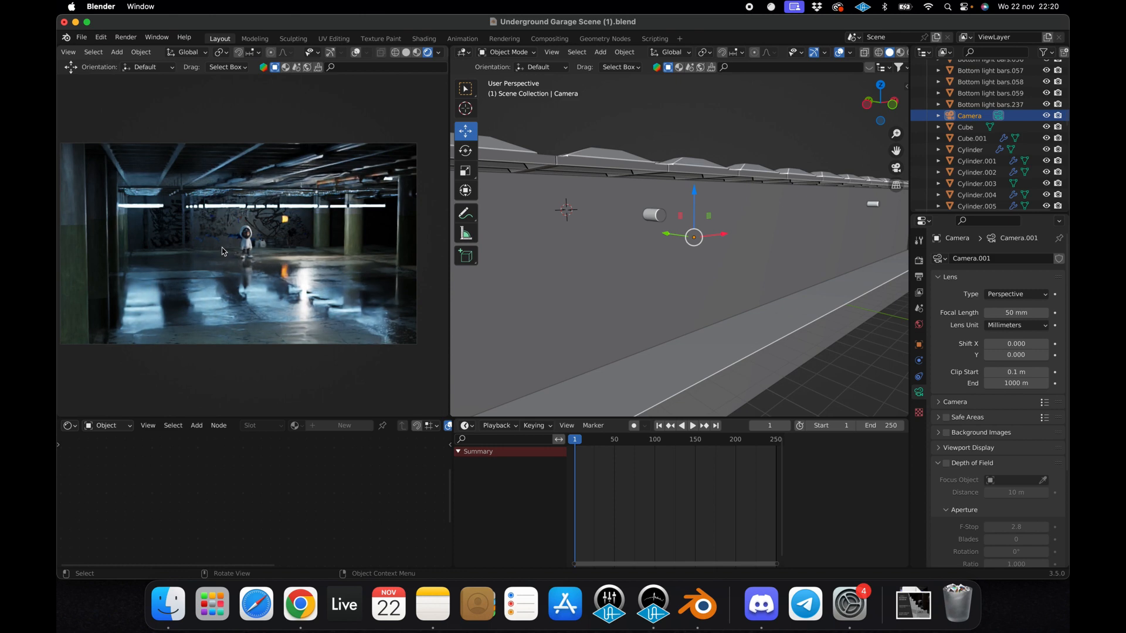
- Examine the garage scene, the character and the Camera object in the Animation workspace's two viewports
scroll(230, 235, "left", 5)
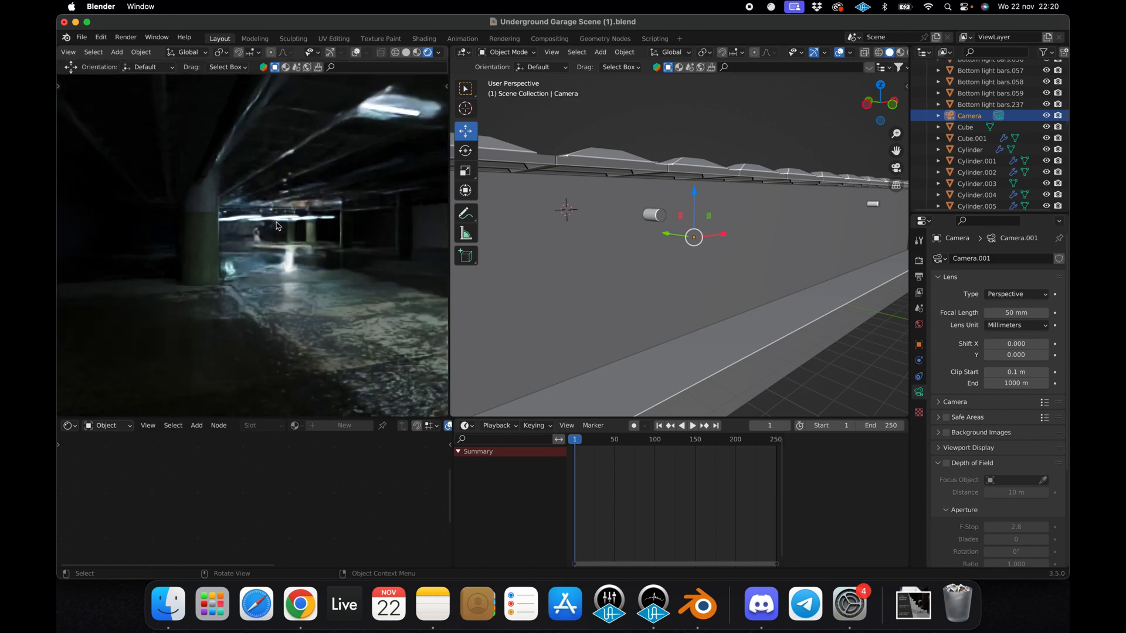
left_click(468, 40)
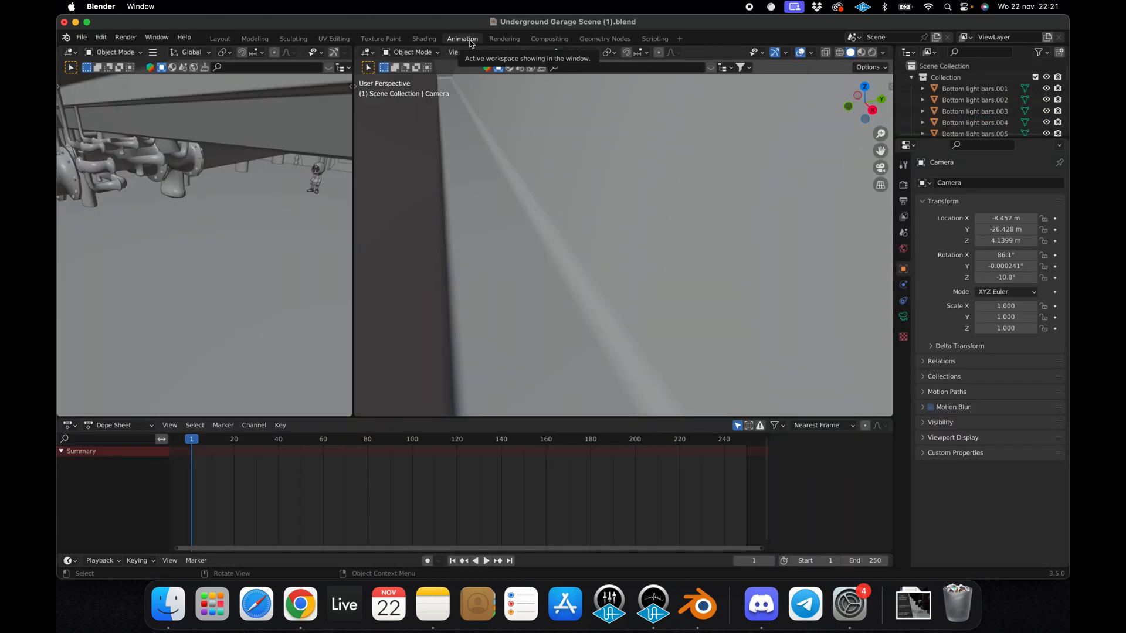
scroll(482, 181, "left", 5)
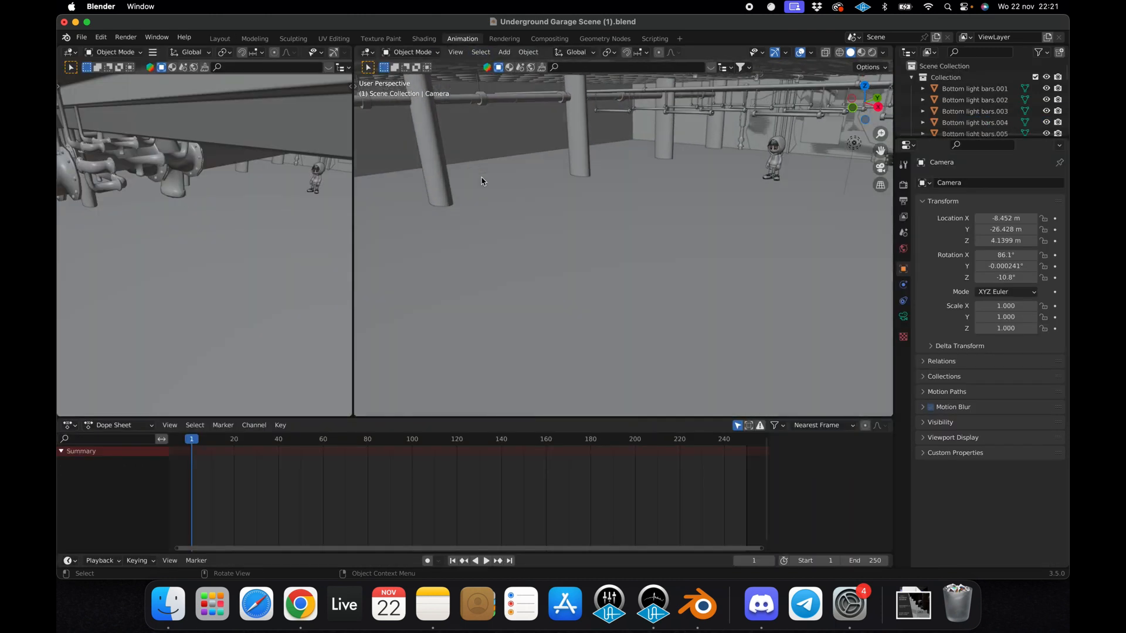
scroll(230, 224, "left", 5)
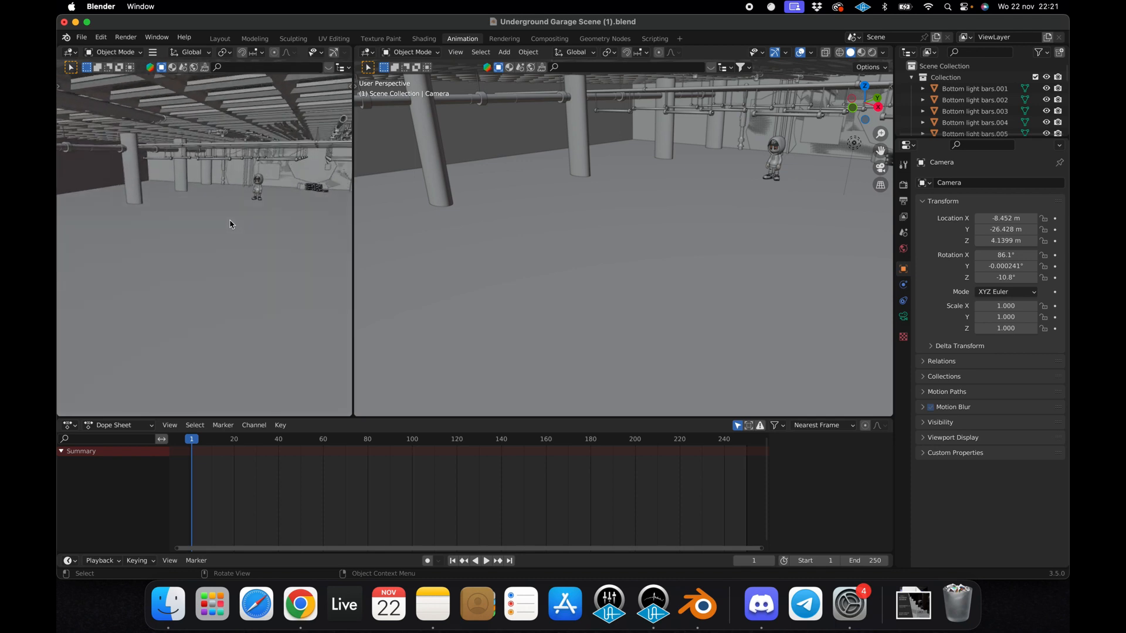
scroll(598, 249, "up", 5)
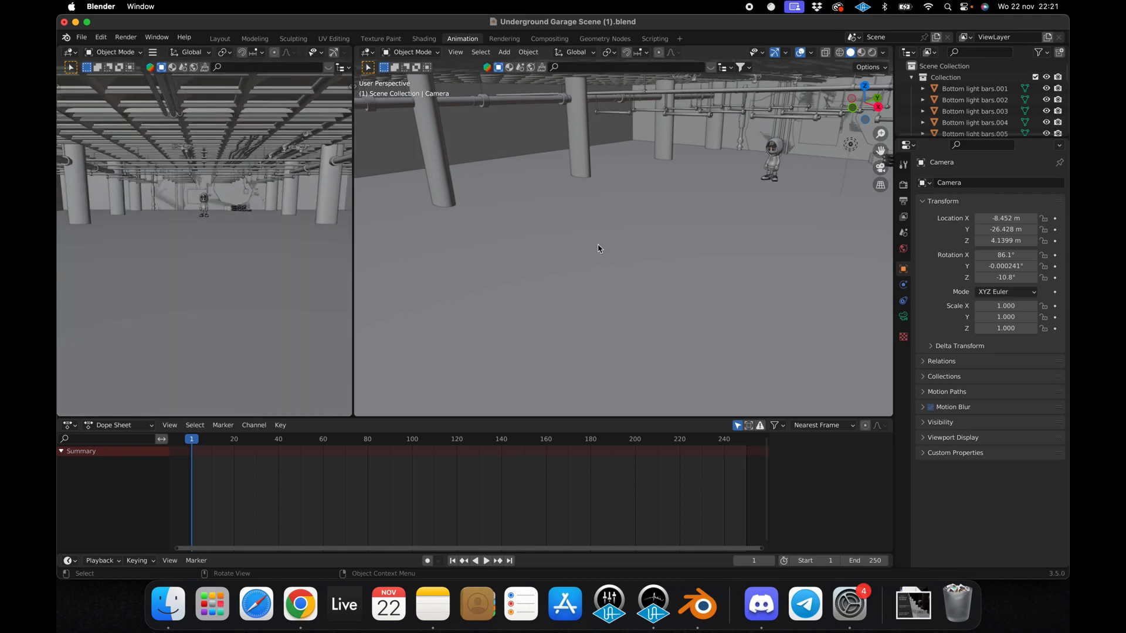
scroll(598, 249, "down", 5)
scroll(599, 248, "down", 5)
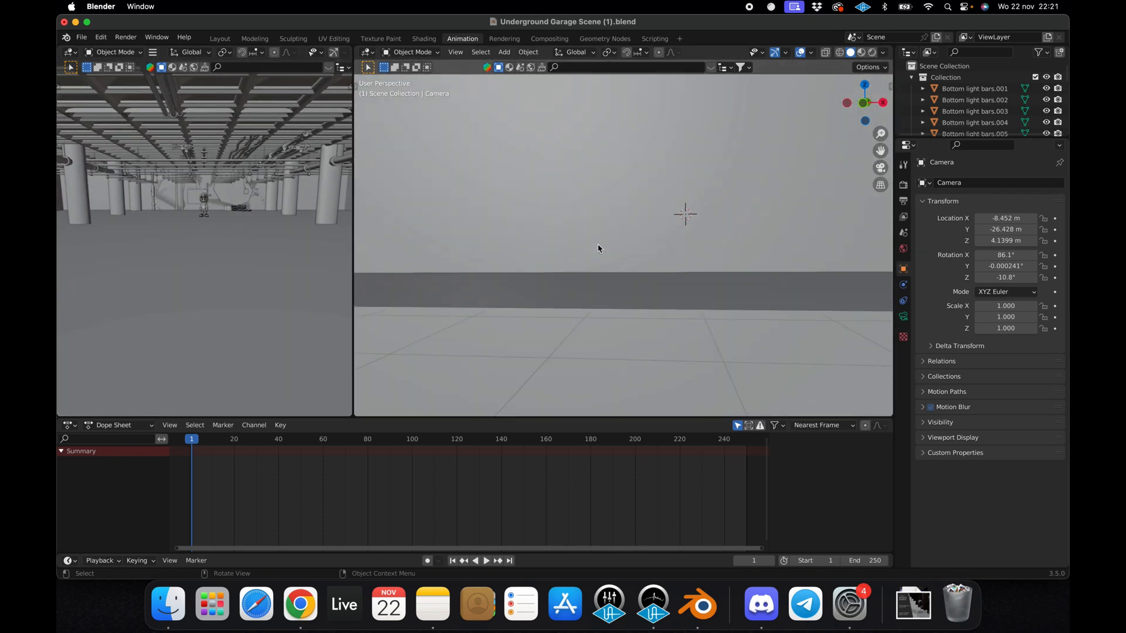
scroll(598, 249, "left", 5)
scroll(598, 246, "down", 5)
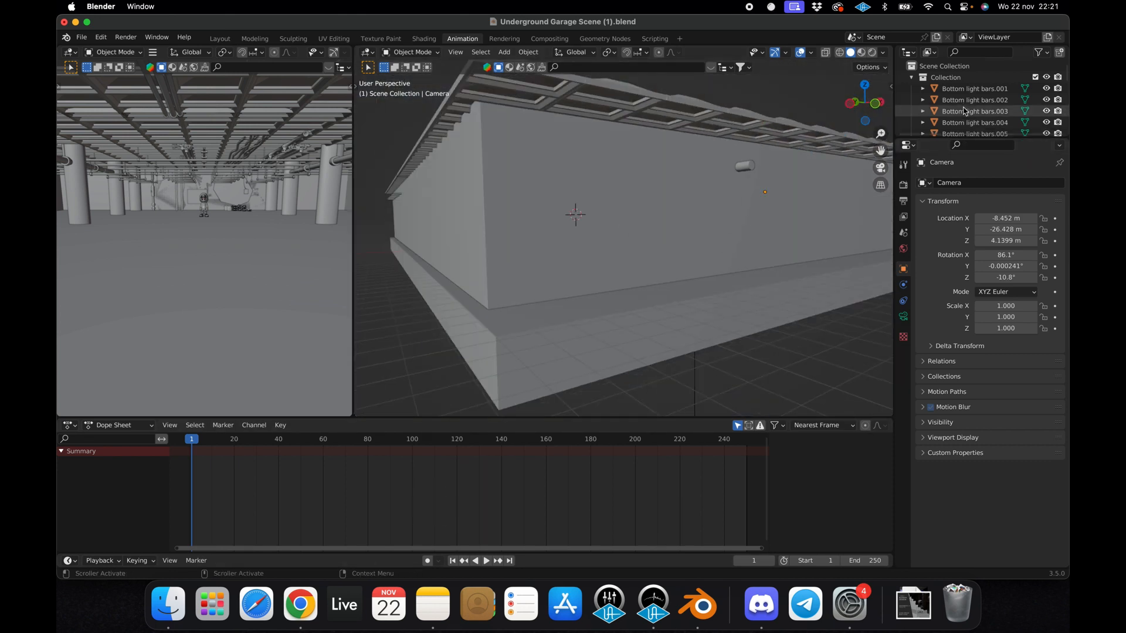
scroll(965, 110, "down", 10)
scroll(964, 110, "down", 5)
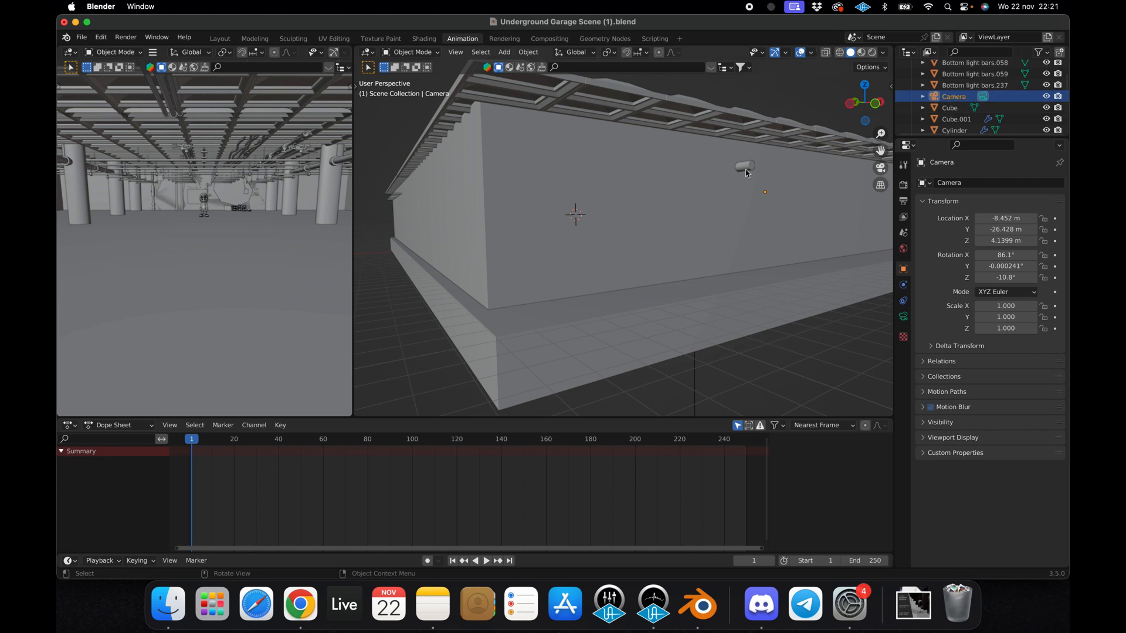
scroll(746, 173, "right", 10)
scroll(746, 173, "down", 3)
scroll(746, 173, "up", 5)
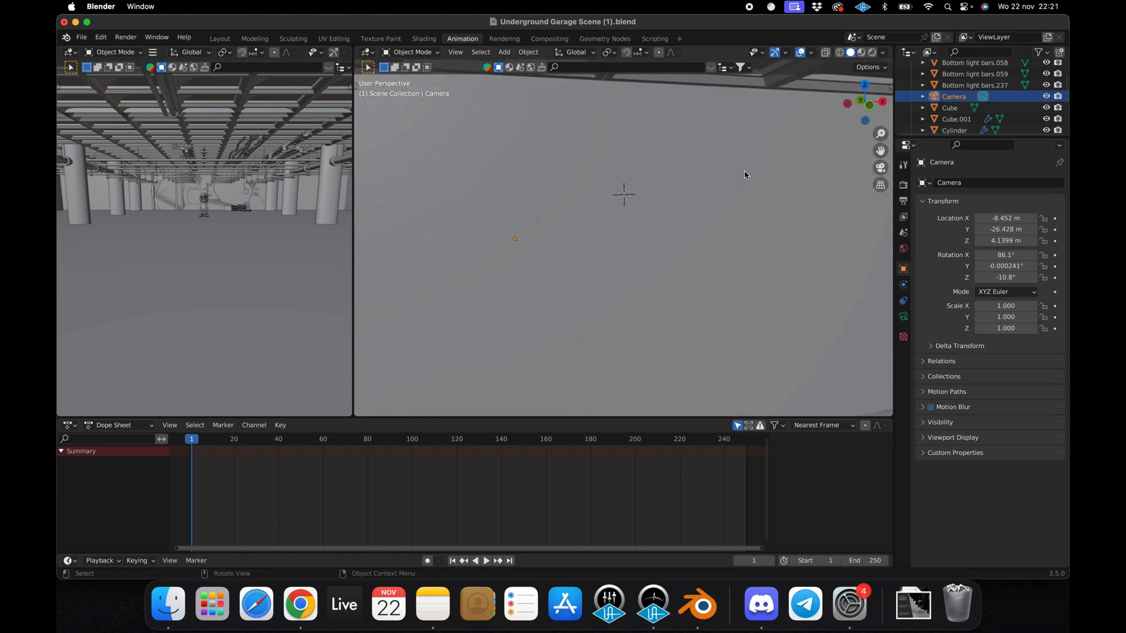
right_click(255, 248)
left_click(255, 244)
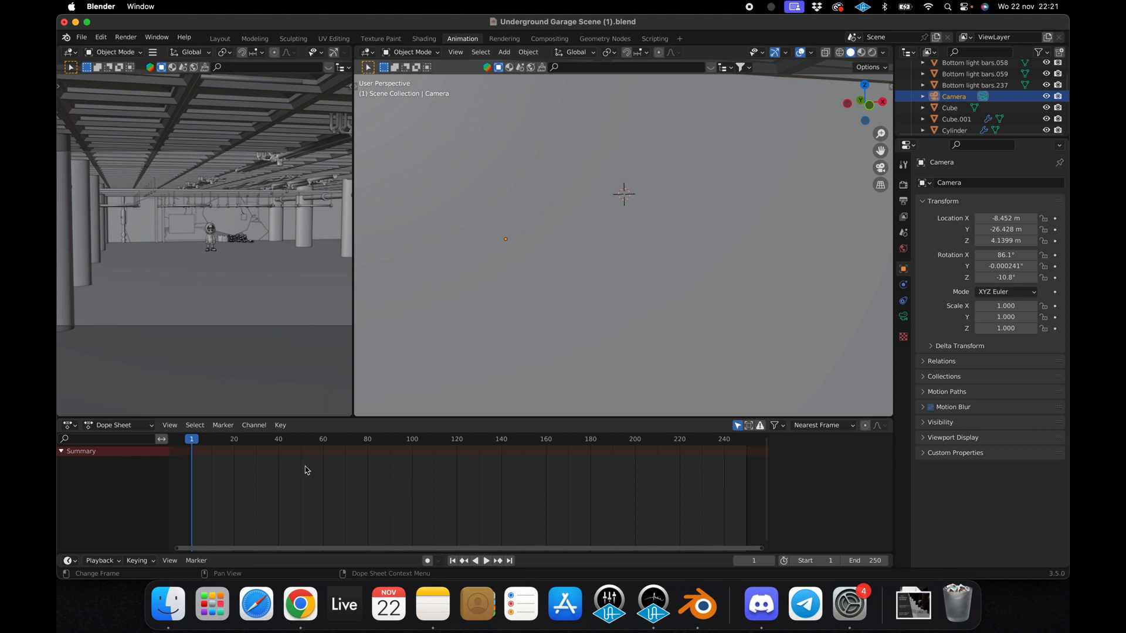
- Return to the Layout workspace, look through Camera in the rendered viewport and shift that camera slightly along X
left_click(220, 38)
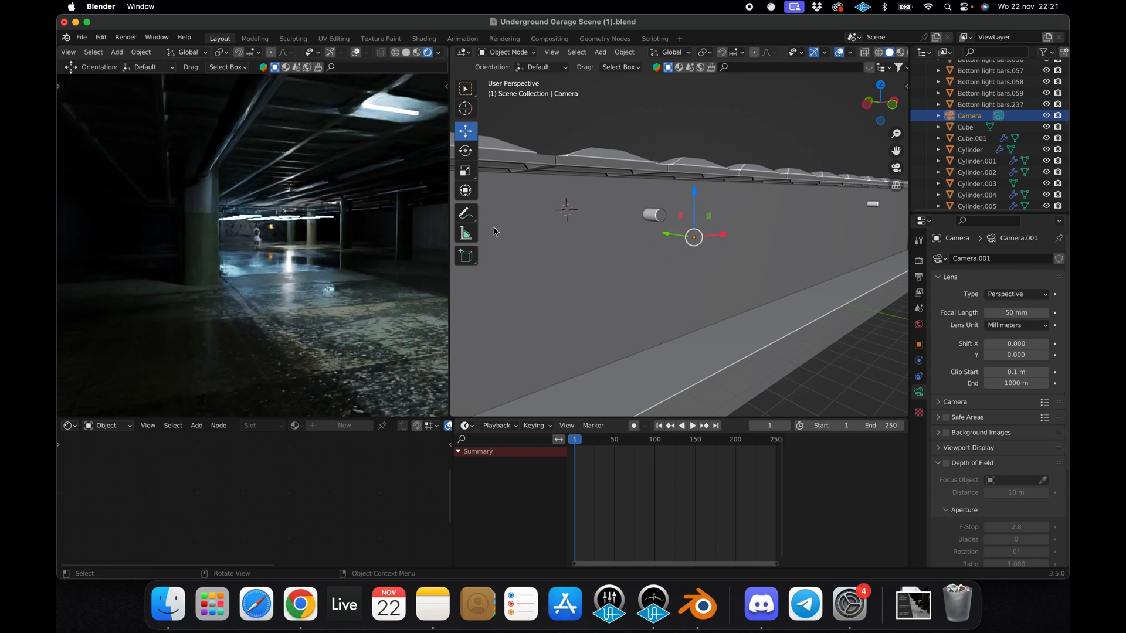
right_click(353, 210)
left_click(353, 210)
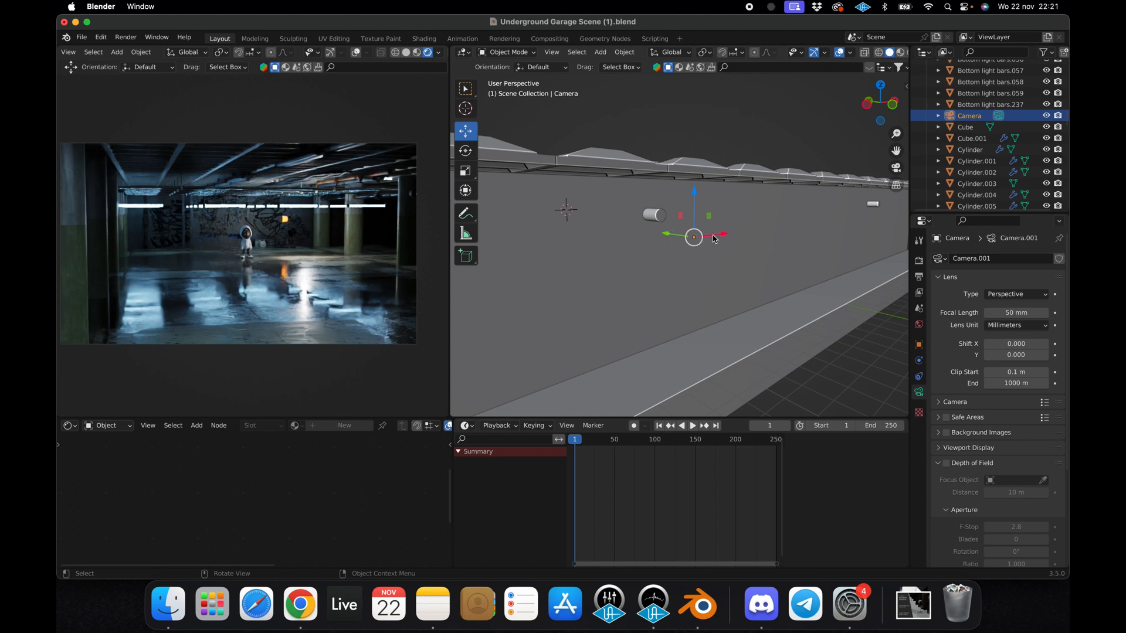
mouse_move(714, 239)
left_mouse_down()
mouse_move(807, 222)
mouse_move(715, 241)
left_mouse_up()
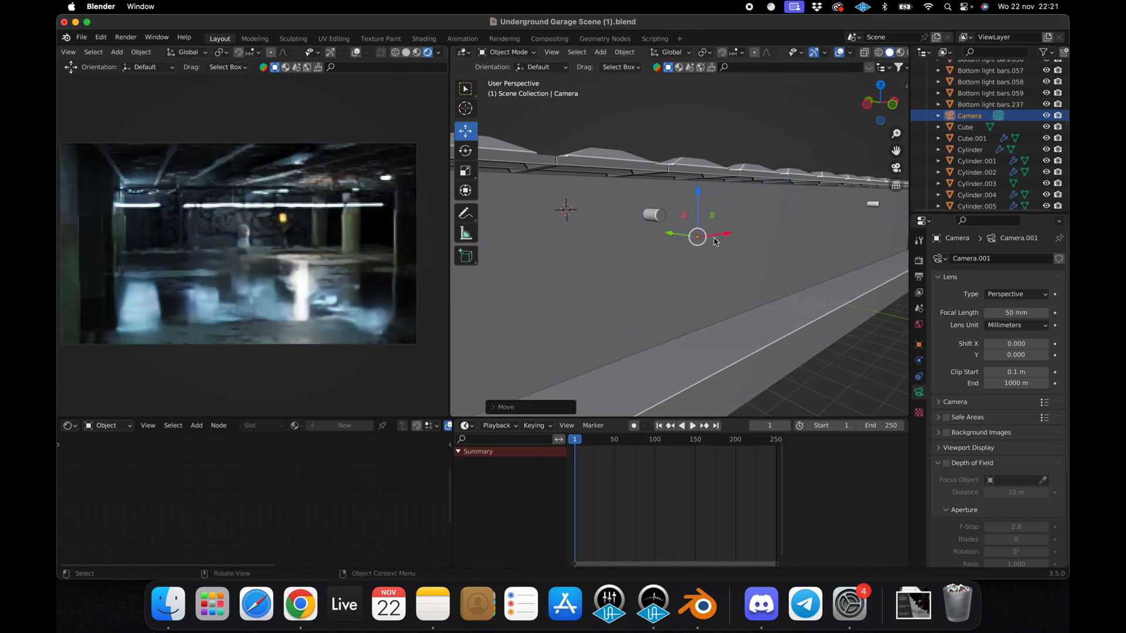
- Add a new camera to the garage scene at the 3D cursor
left_click(600, 52)
mouse_move(622, 69)
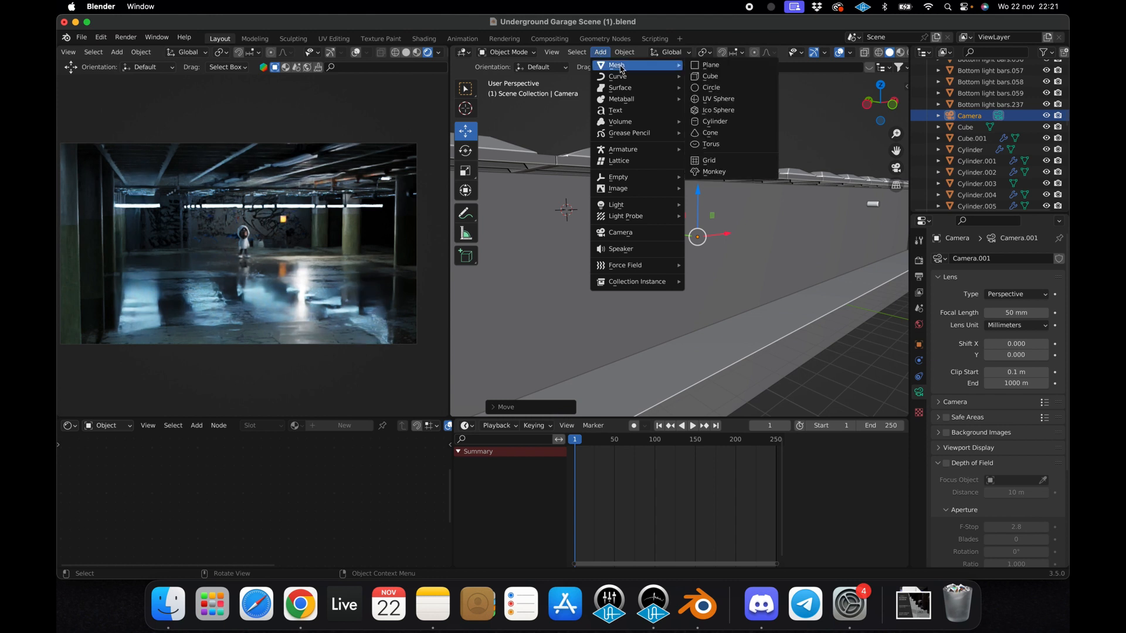
left_click(674, 238)
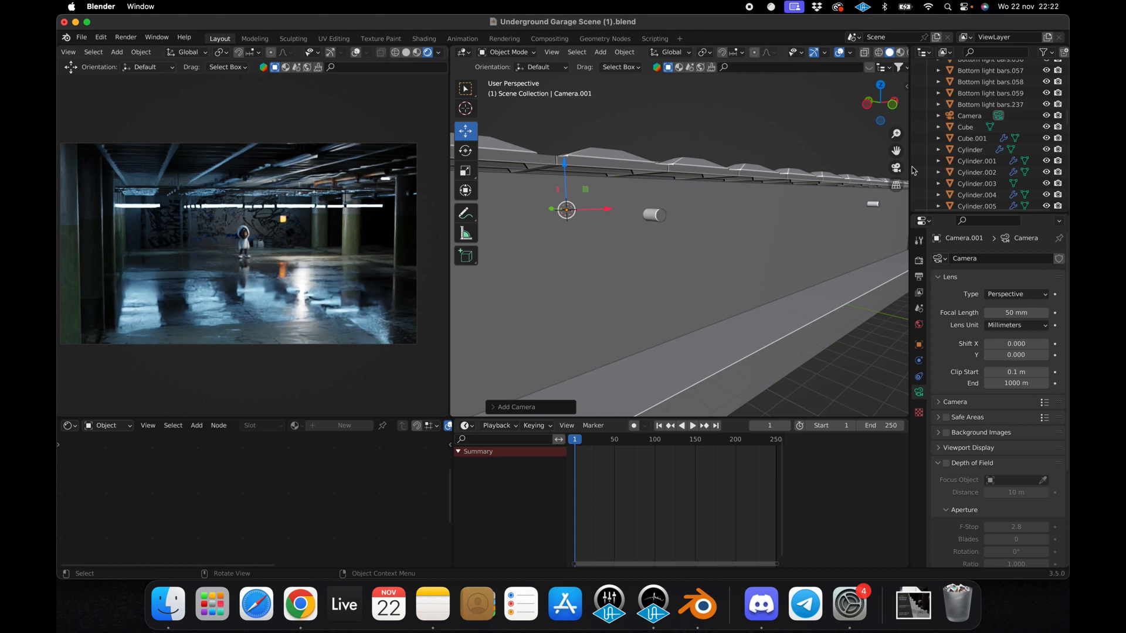
- Select Camera.001 in the object list and set it as the active camera for the rendered viewport
scroll(990, 119, "up", 10)
scroll(990, 119, "down", 15)
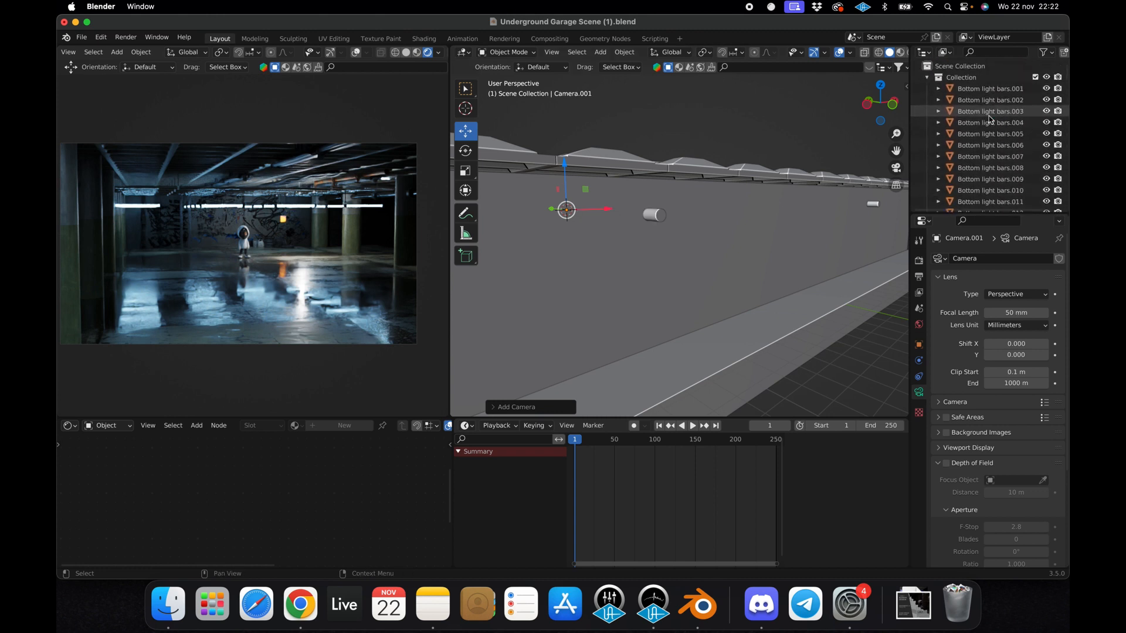
scroll(990, 119, "up", 15)
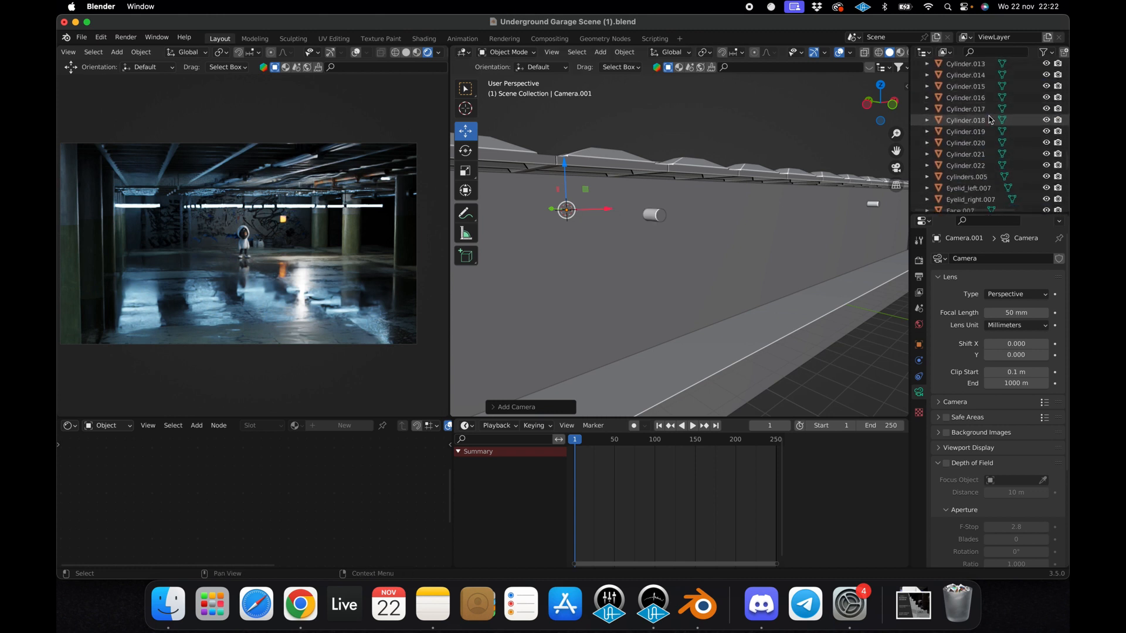
left_click(966, 168)
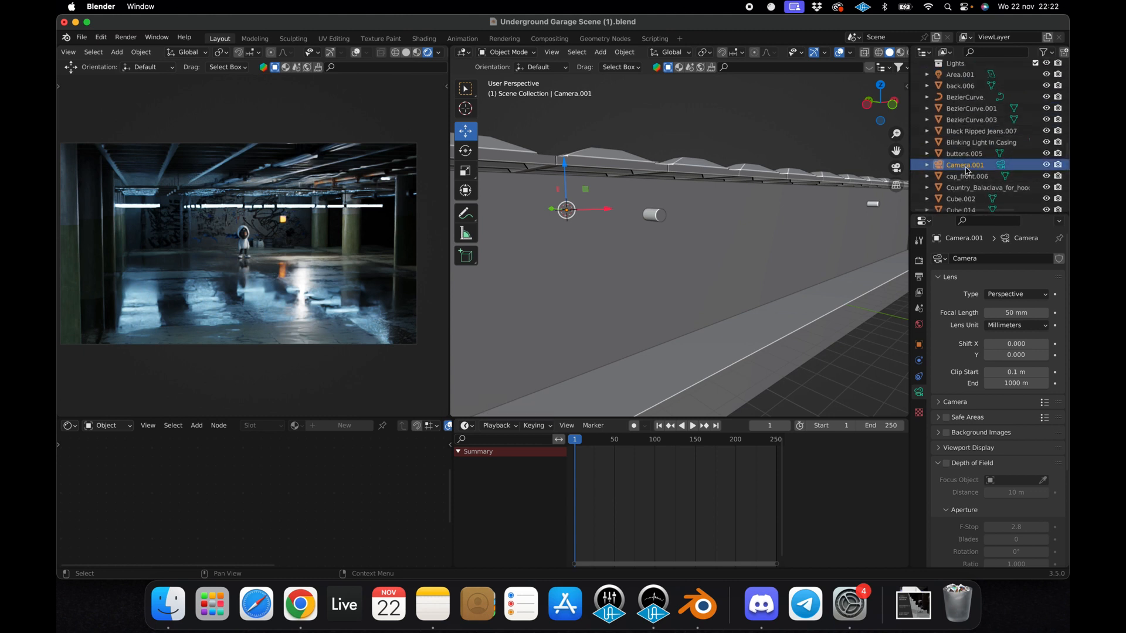
right_click(291, 218)
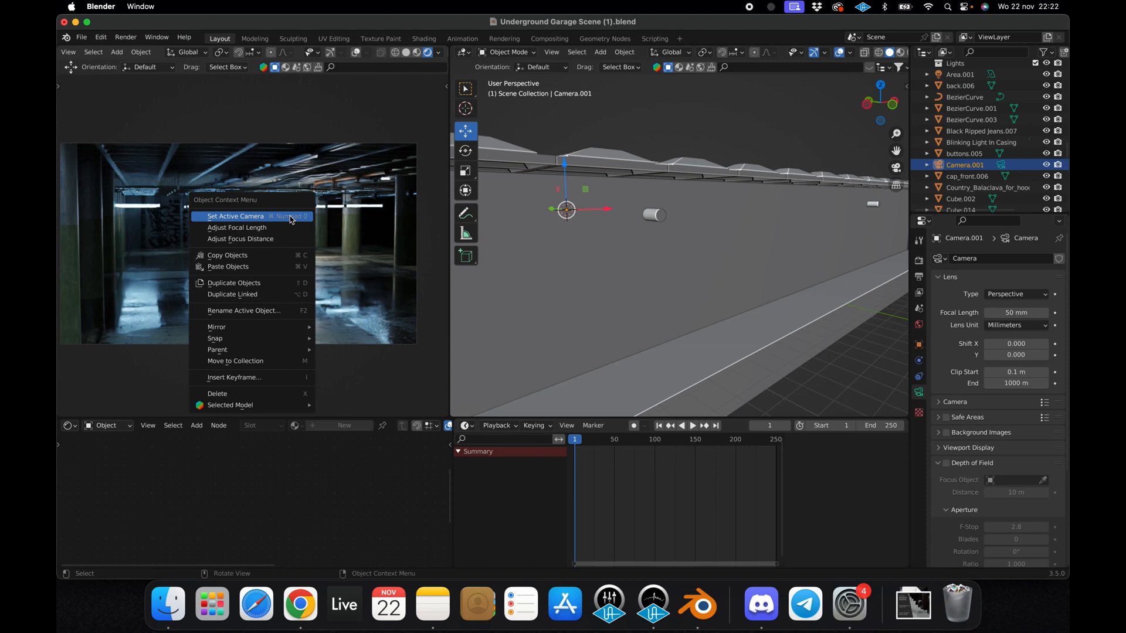
left_click(291, 218)
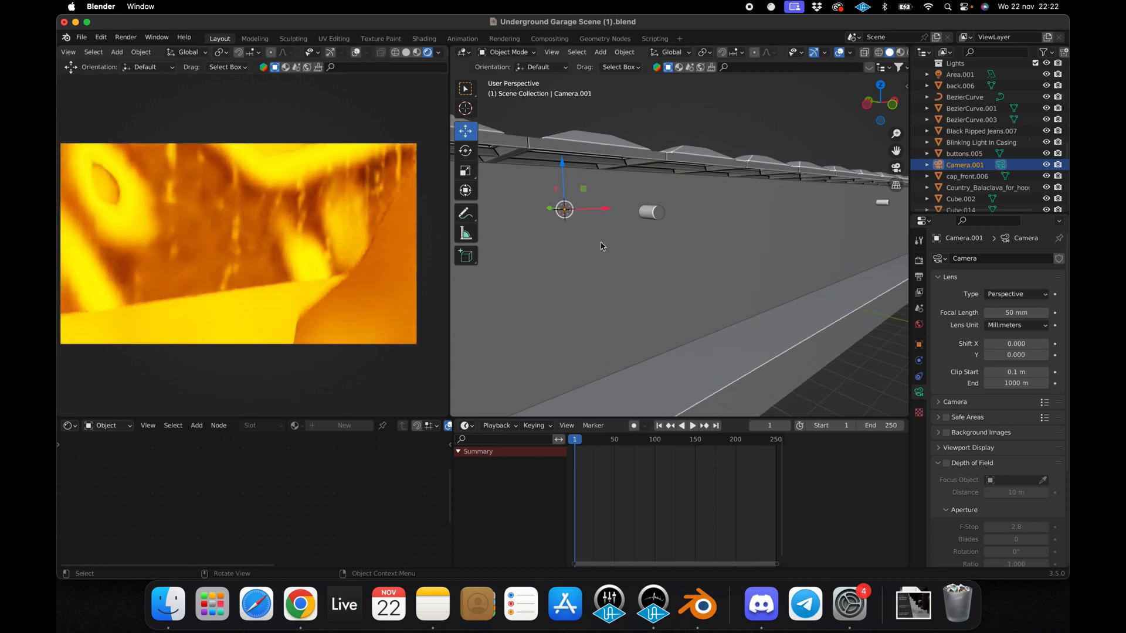
- Move the new camera off the 3D cursor to a spot below the ceiling pipes, overlooking the garage floor and pillars
scroll(601, 247, "up", 3)
scroll(545, 223, "up", 5)
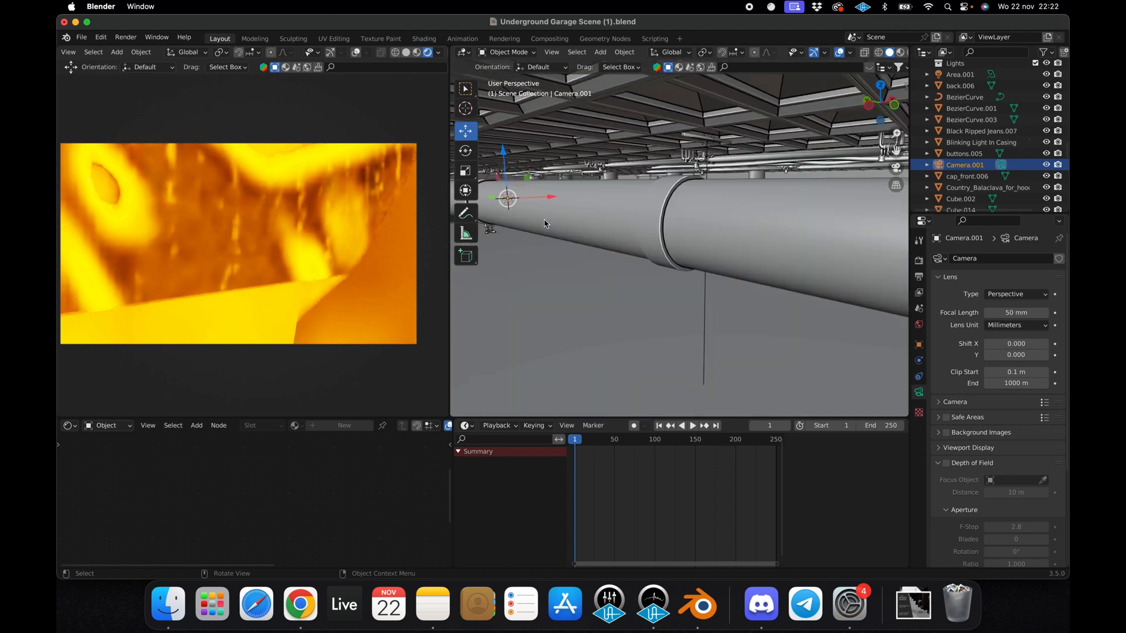
left_click_drag(492, 203, 525, 236)
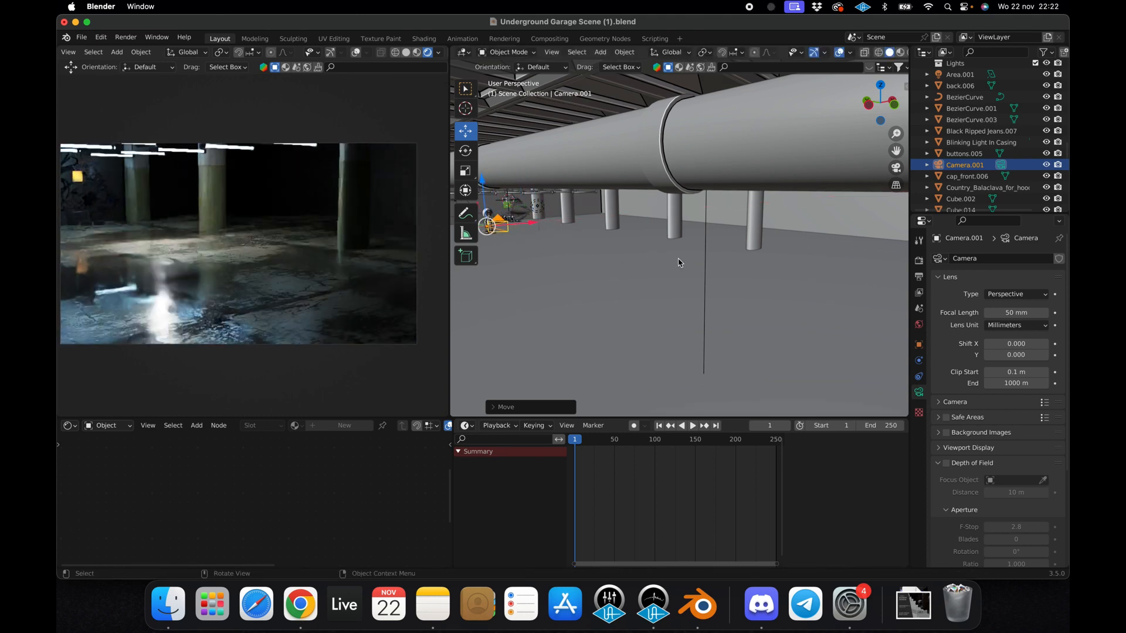
- Reposition the new camera inside the garage near the character so the hooded figure appears large in its frame
middle_click_drag(577, 226, 559, 224)
scroll(559, 224, "up", 3)
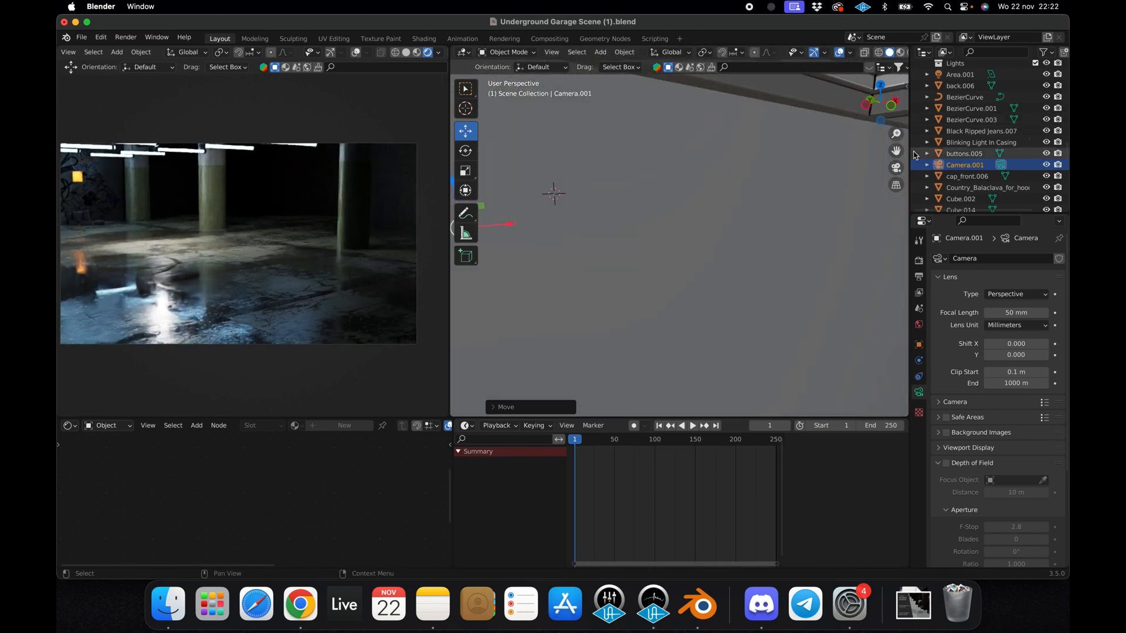
left_click_drag(896, 151, 922, 151)
scroll(709, 219, "up", 3)
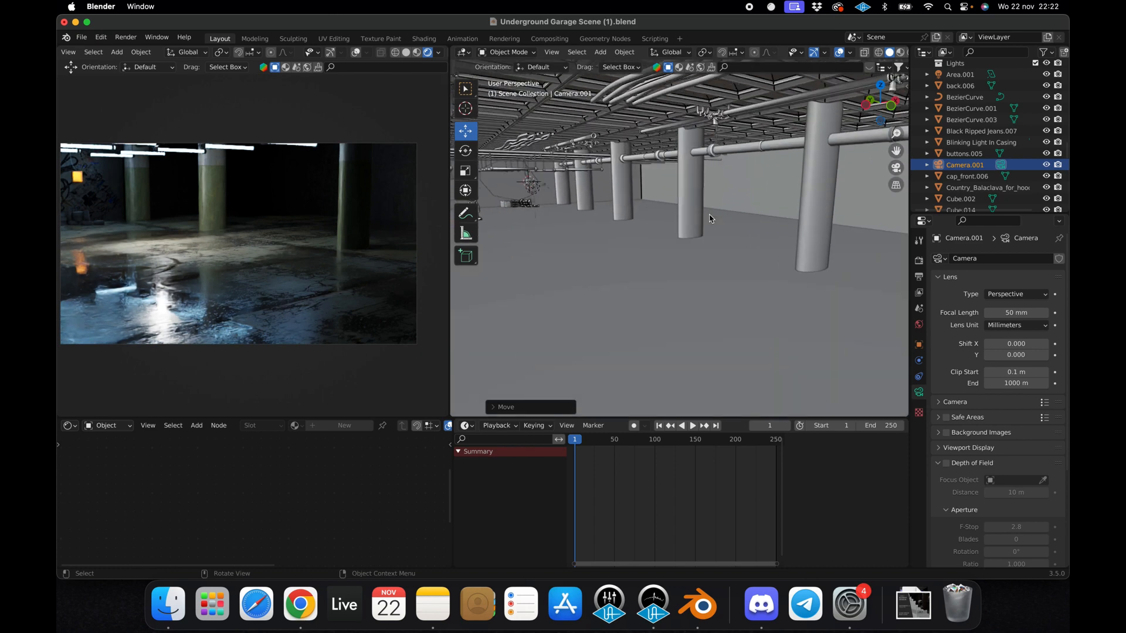
scroll(748, 168, "right", 5)
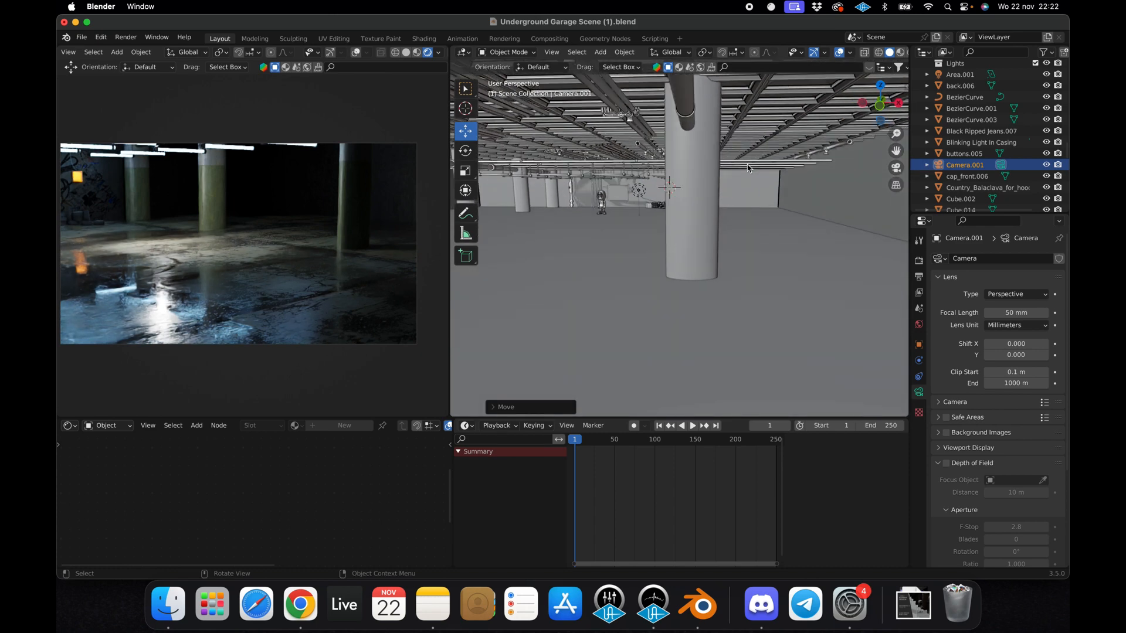
left_click_drag(893, 148, 547, 240)
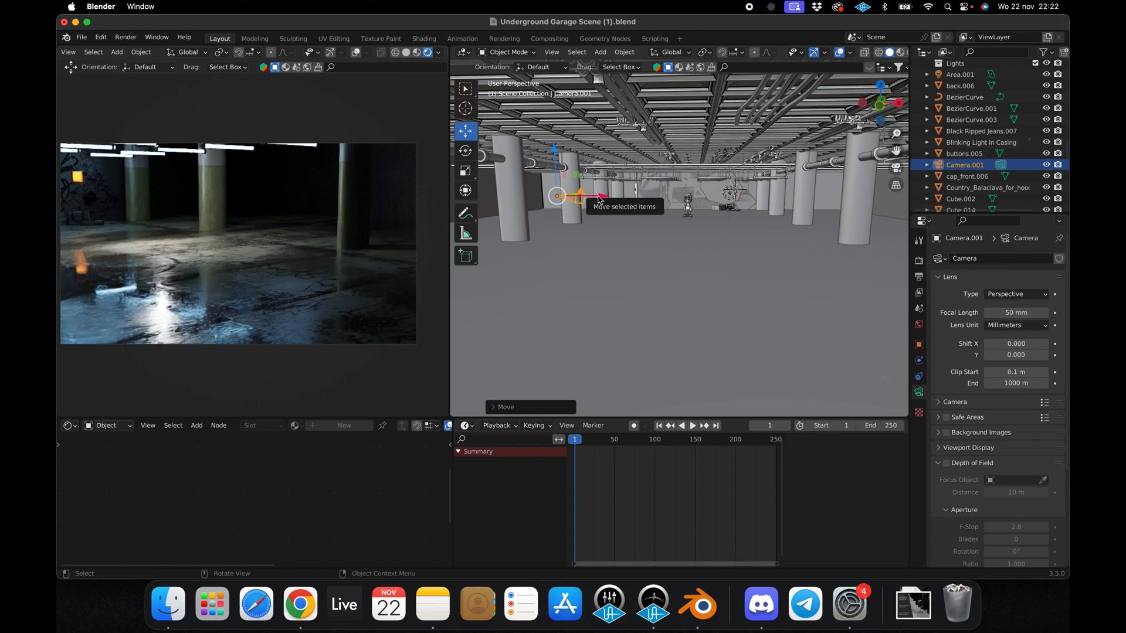
left_click_drag(599, 199, 710, 159)
scroll(620, 203, "right", 5)
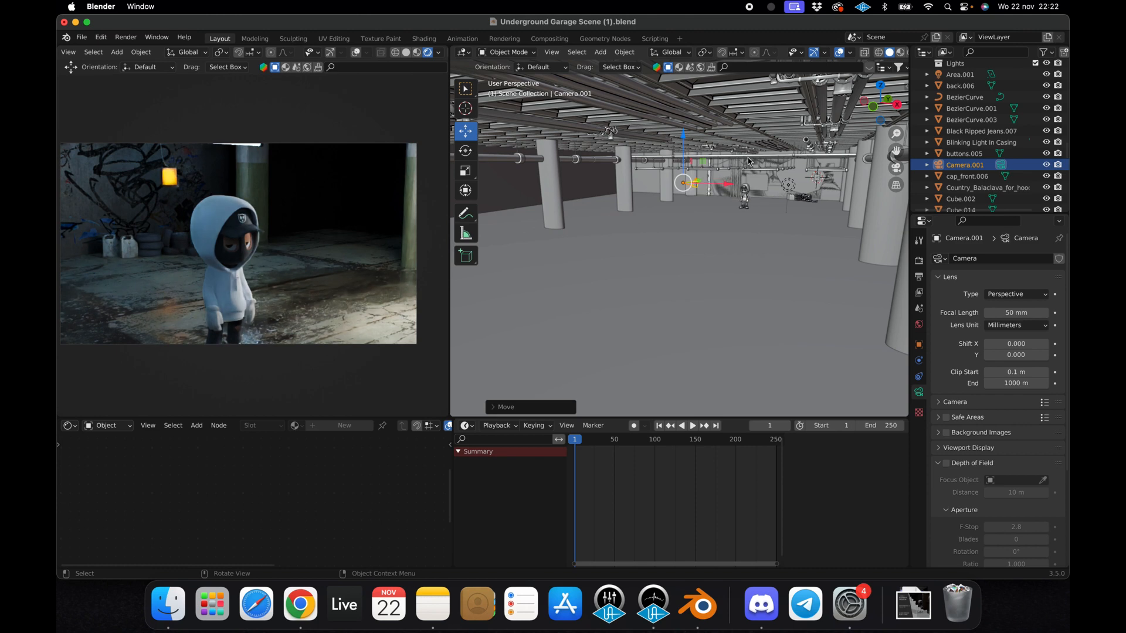
- Reselect the new camera, shift it along X to centre the character and set its focal length to about 60.69 mm
left_click(711, 279)
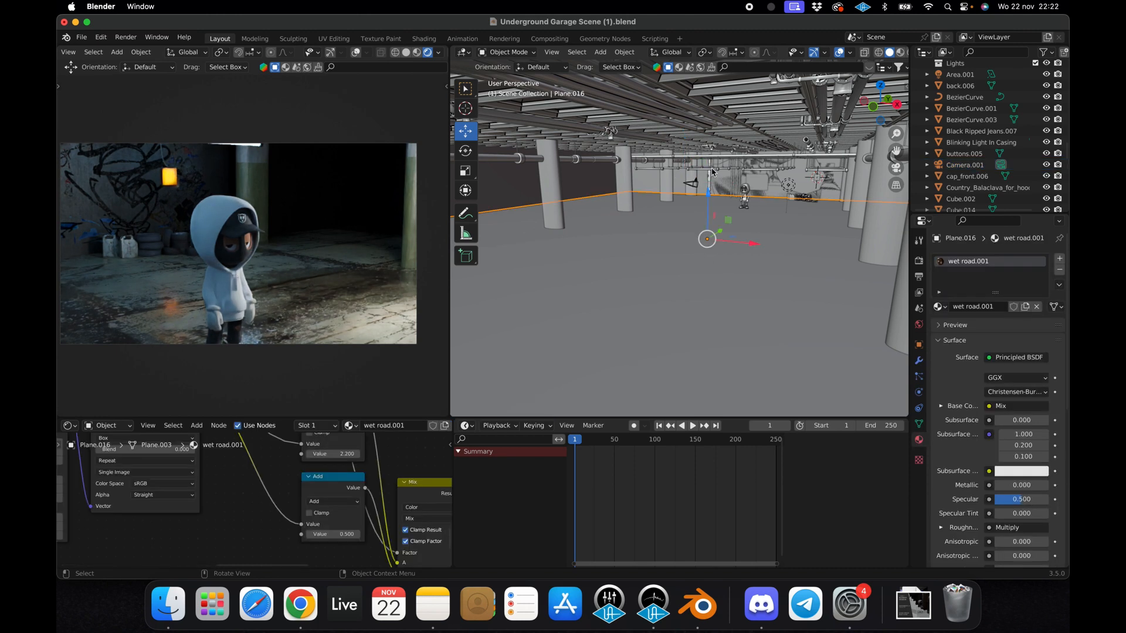
scroll(711, 168, "up", 2)
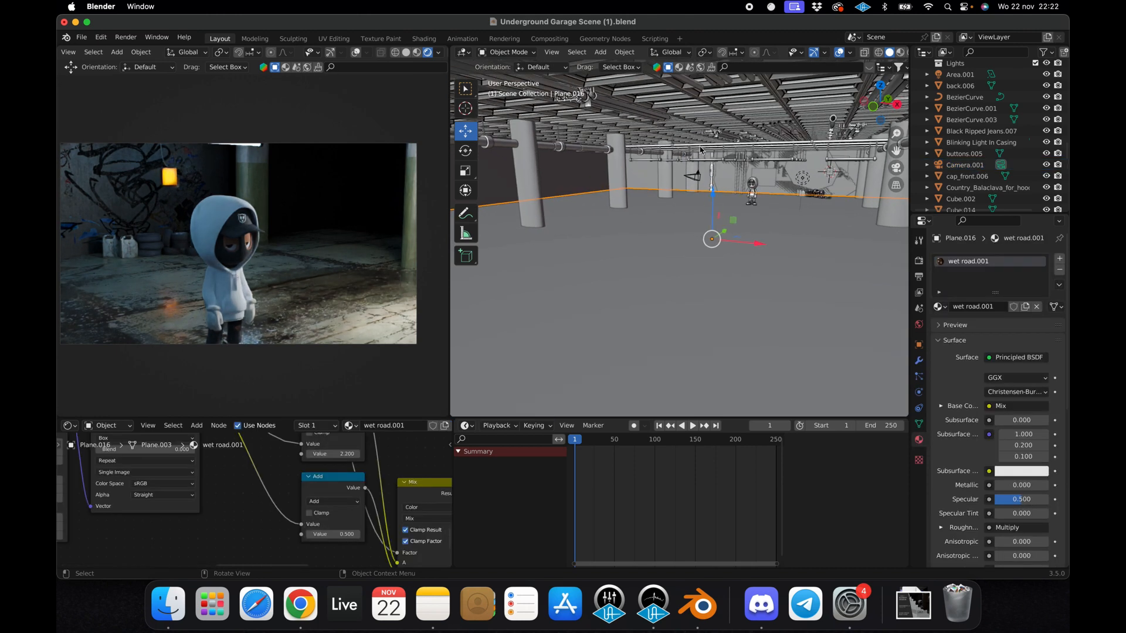
scroll(702, 150, "up", 5)
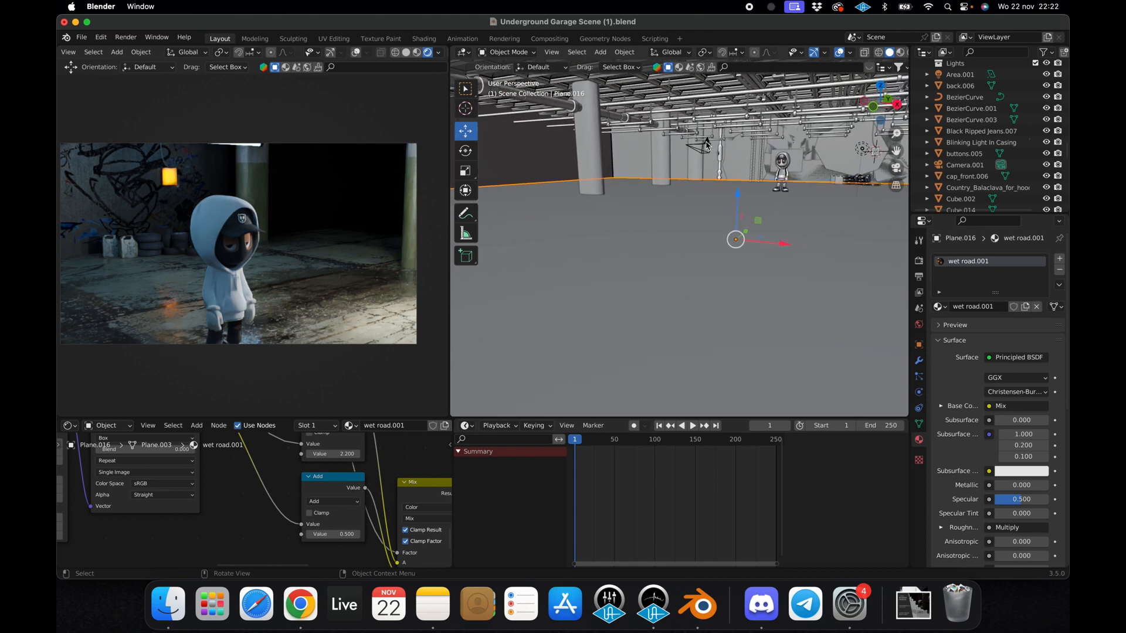
left_click(707, 144)
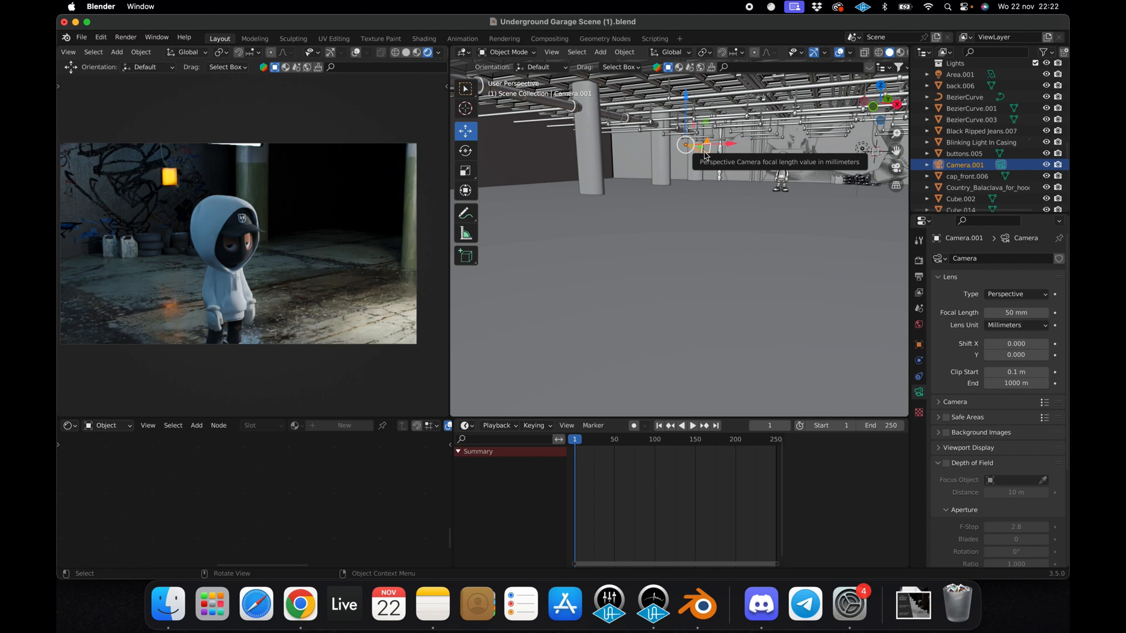
mouse_move(719, 144)
left_mouse_down()
mouse_move(740, 144)
mouse_move(692, 154)
mouse_move(704, 158)
left_mouse_up()
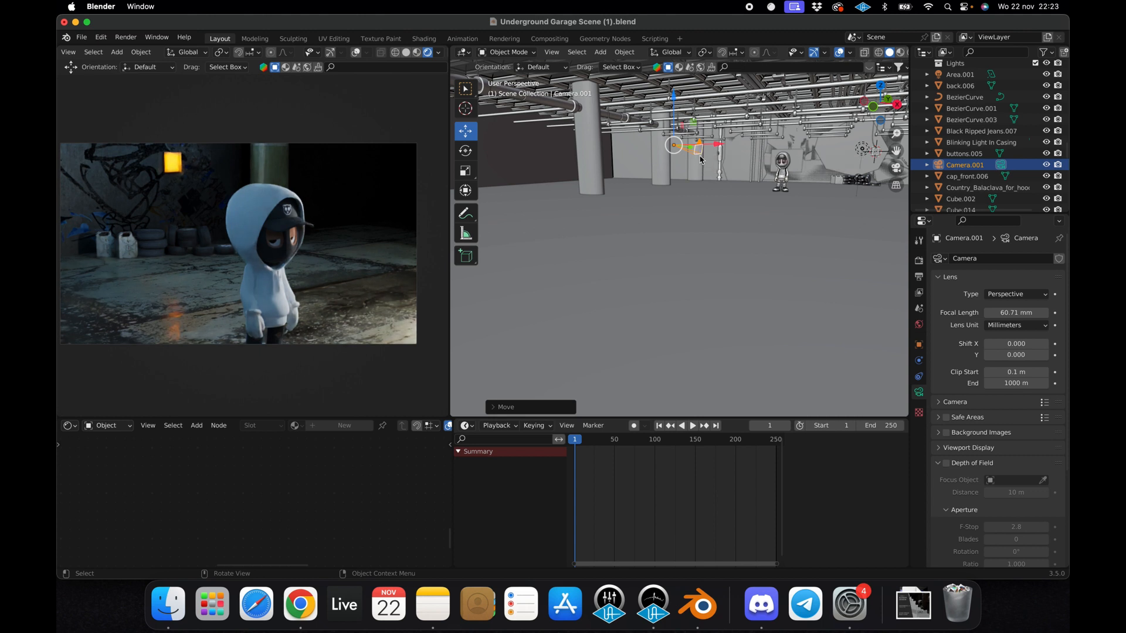
mouse_move(700, 158)
left_mouse_down()
mouse_move(724, 164)
mouse_move(702, 162)
left_mouse_up()
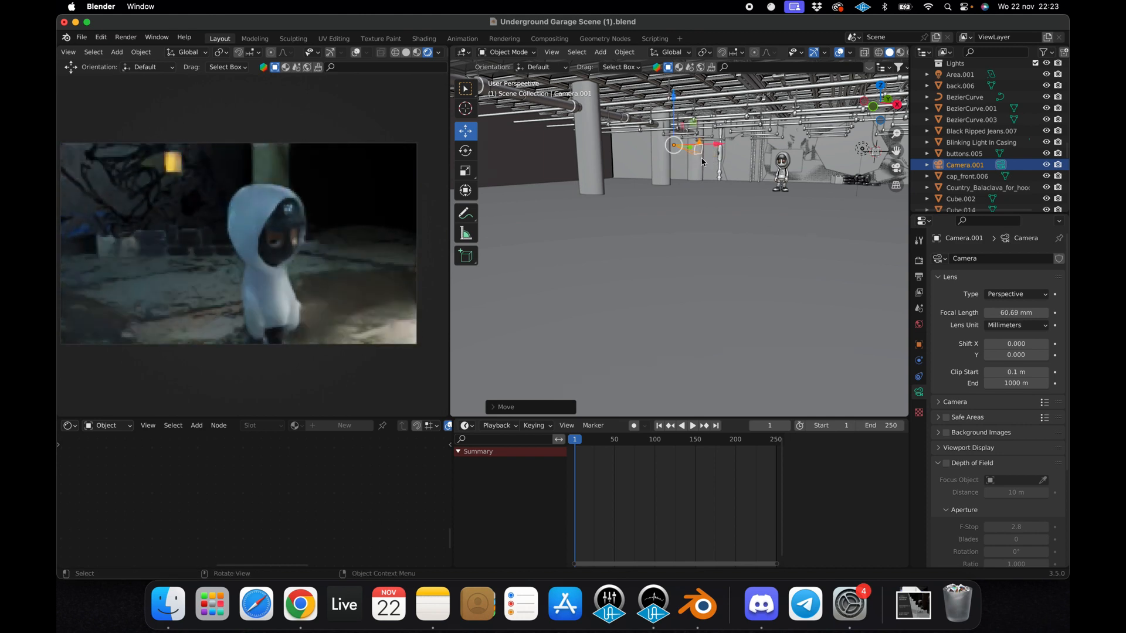
- Set the output Resolution Y to 2556 px for a square render format
left_click(919, 260)
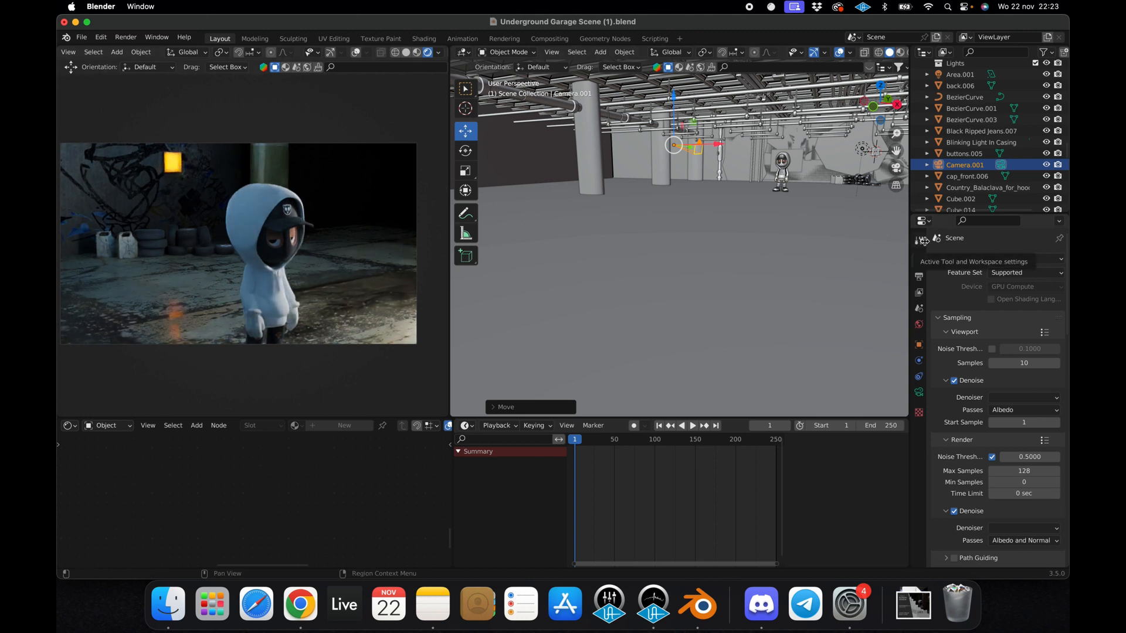
left_click(918, 278)
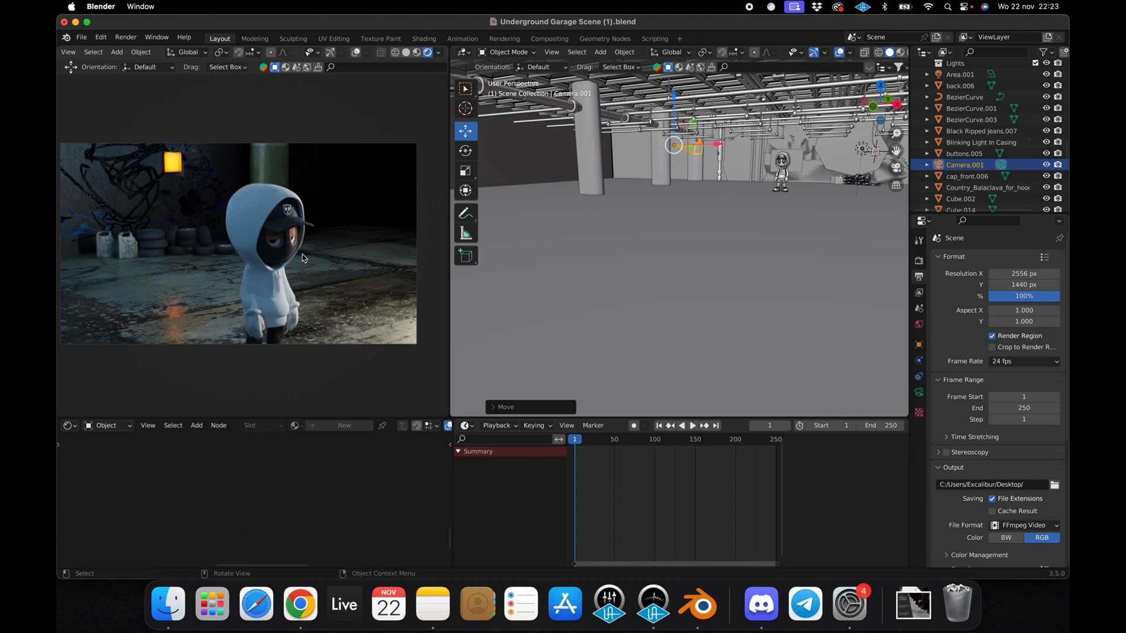
left_click(1032, 283)
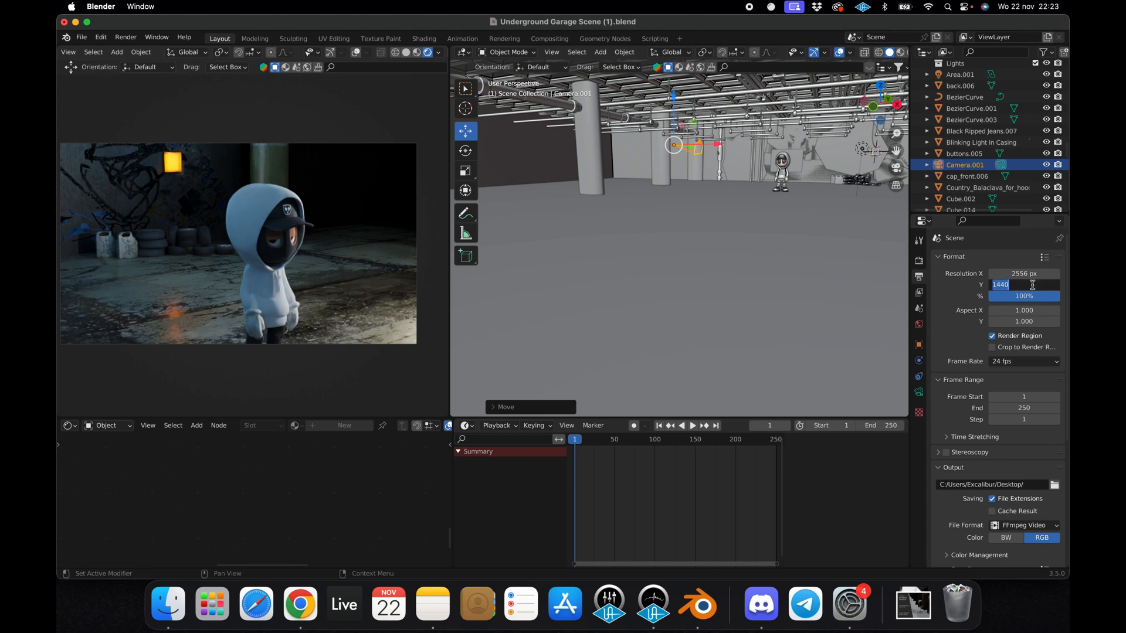
type("255")
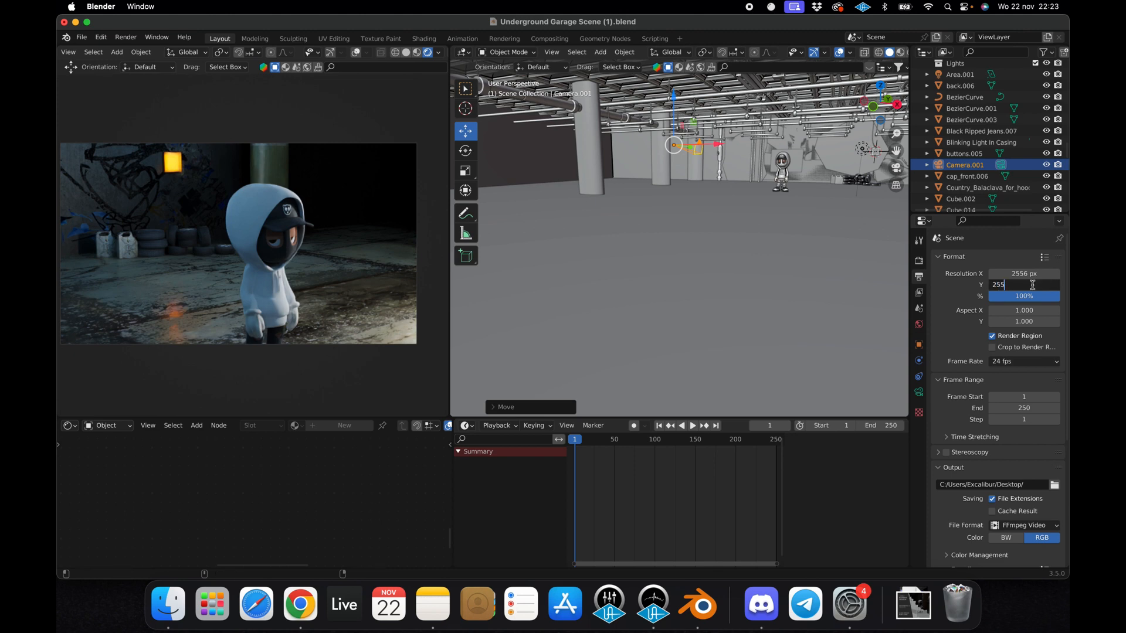
type("6")
key("Return")
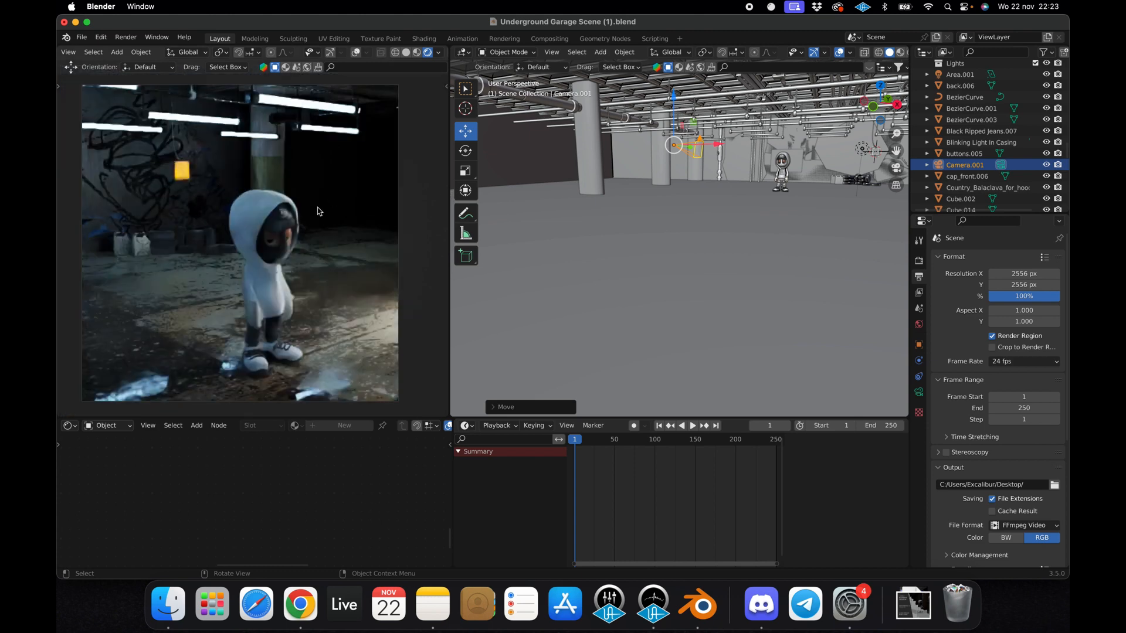
- Set the output resolution to 1920 px in X and 1080 px in Y
left_click(1025, 274)
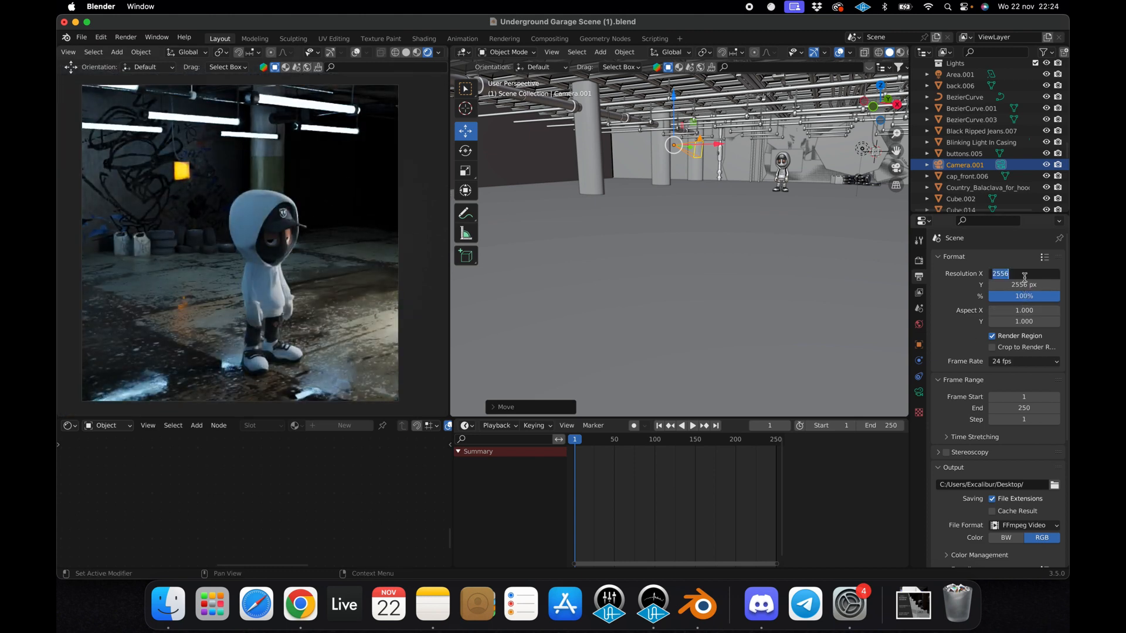
type("19")
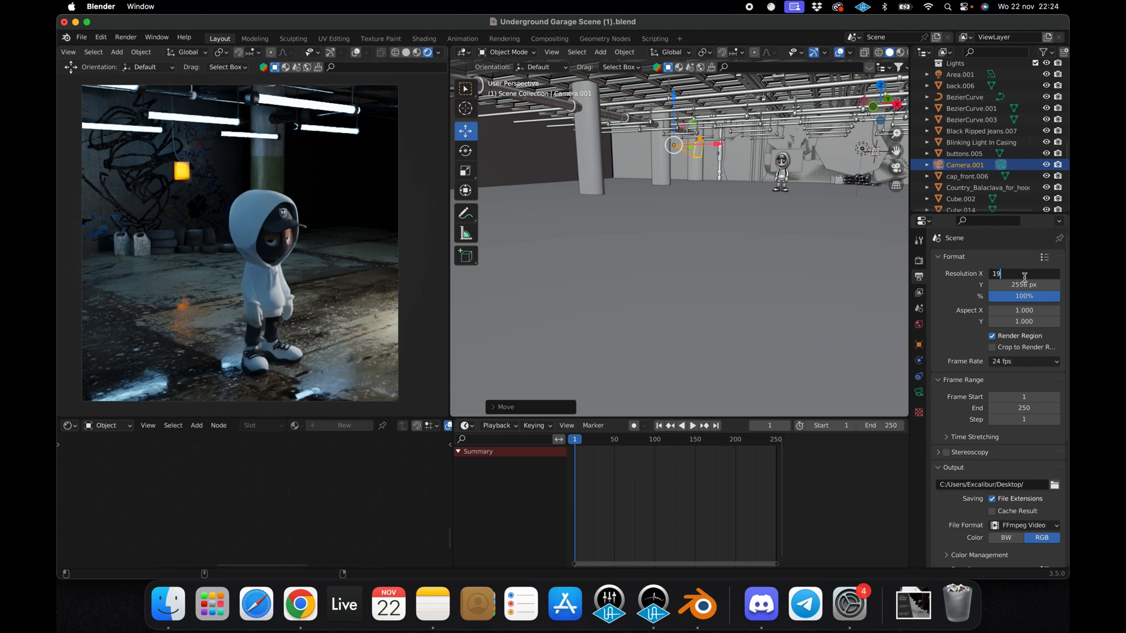
type("20")
key("Return")
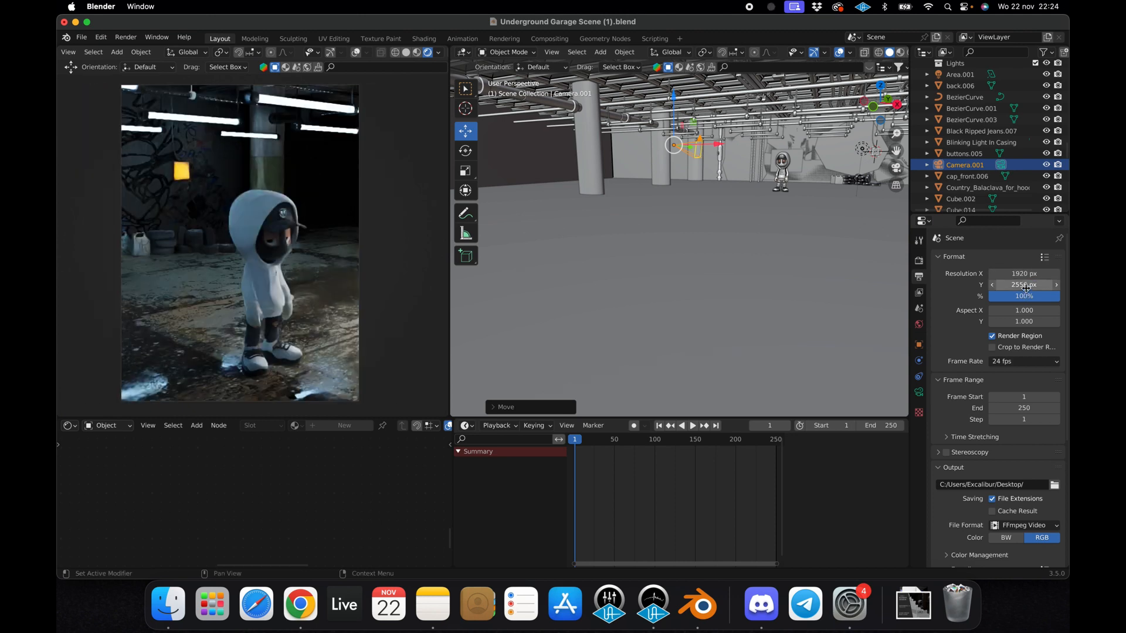
left_click(1026, 285)
type("1080")
key("Return")
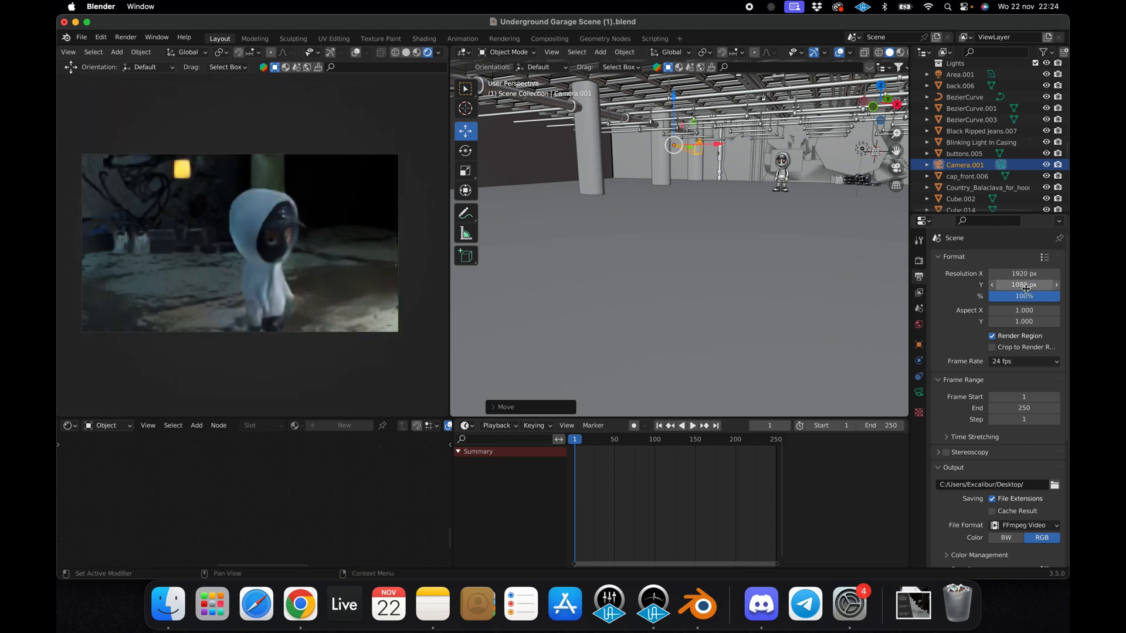
- Set the output resolution to a vertical format of 1080 px in X and 1920 px in Y
left_click(1032, 274)
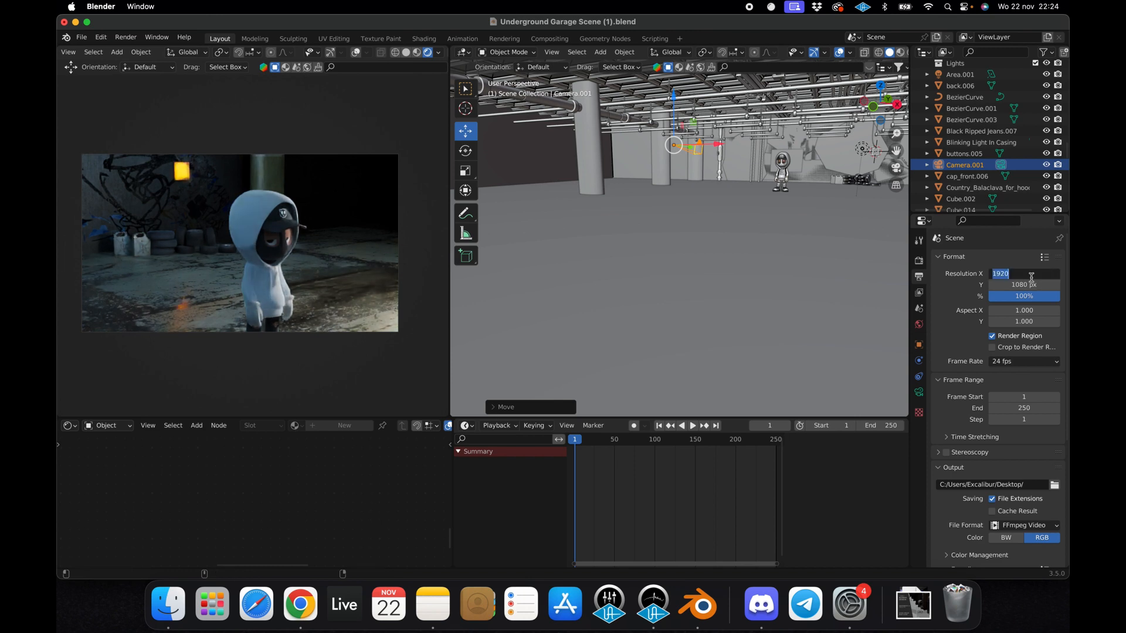
type("1080")
key("Return")
left_click(1032, 285)
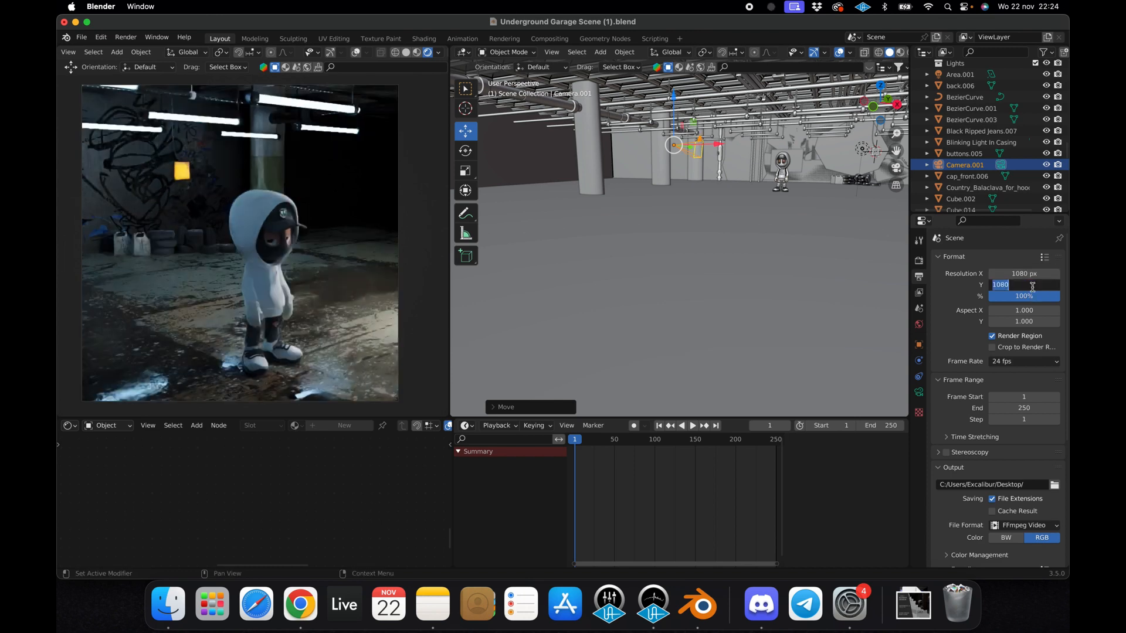
type("1920")
key("Return")
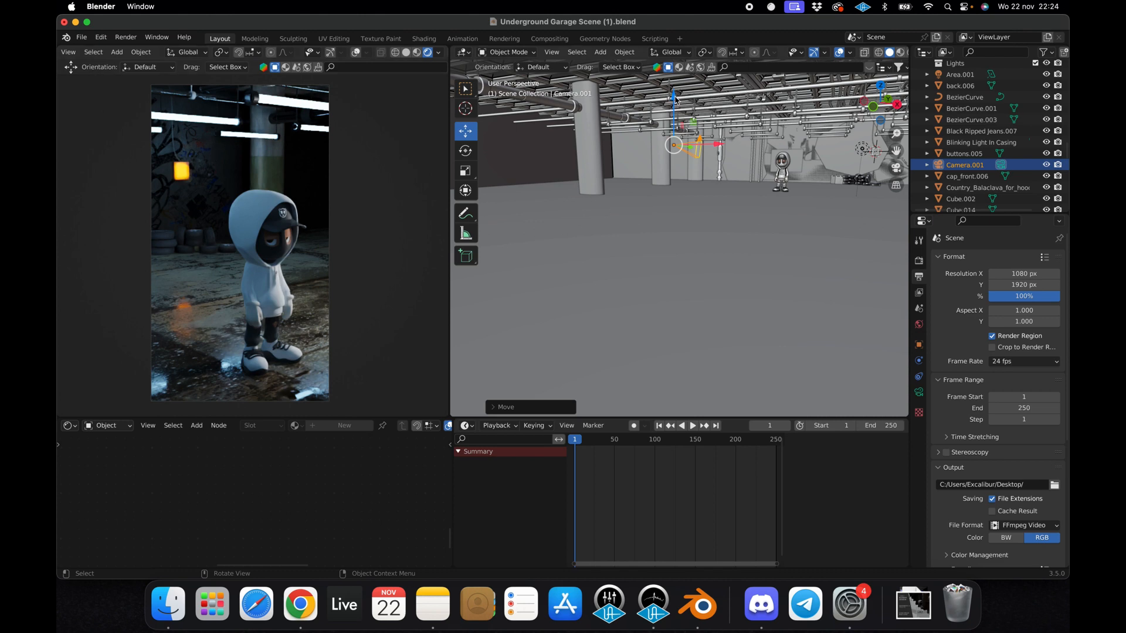
- Reposition Camera.001 with the Move tool, adjusting its height and shifting it along the X axis toward the character
left_click_drag(672, 97, 674, 110)
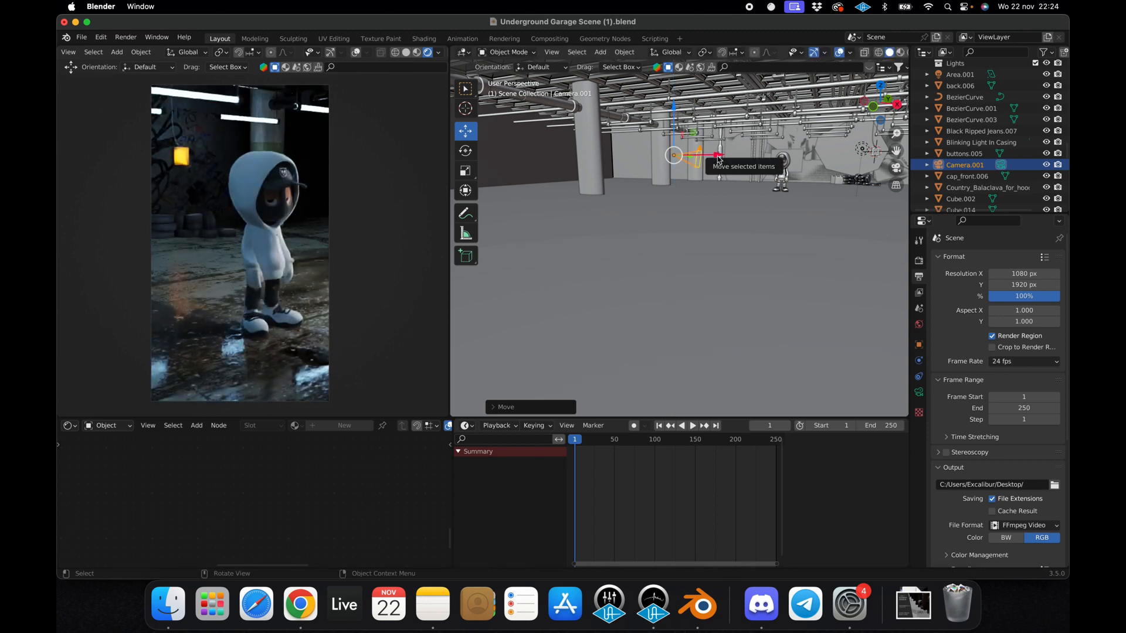
left_click_drag(723, 163, 727, 158)
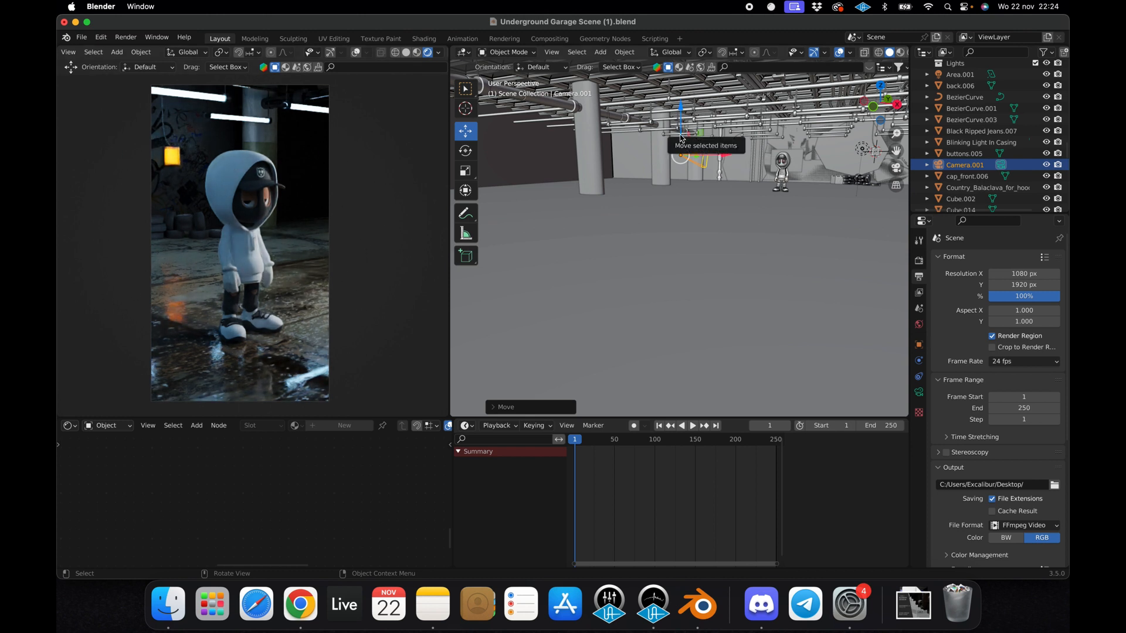
left_click_drag(679, 141, 681, 128)
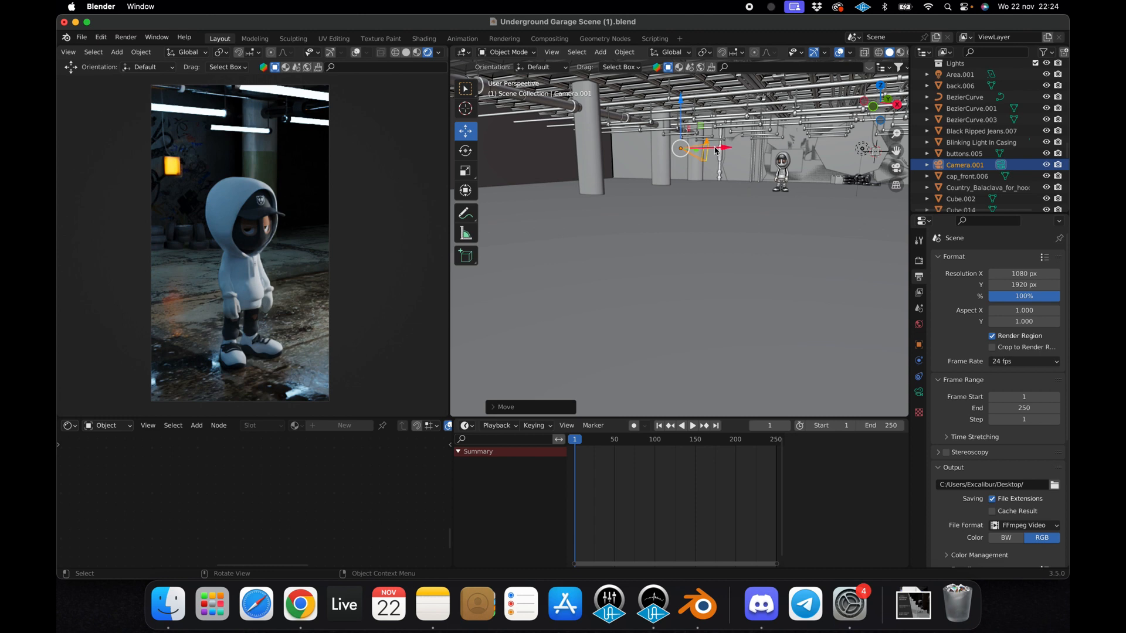
left_click_drag(721, 151, 762, 148)
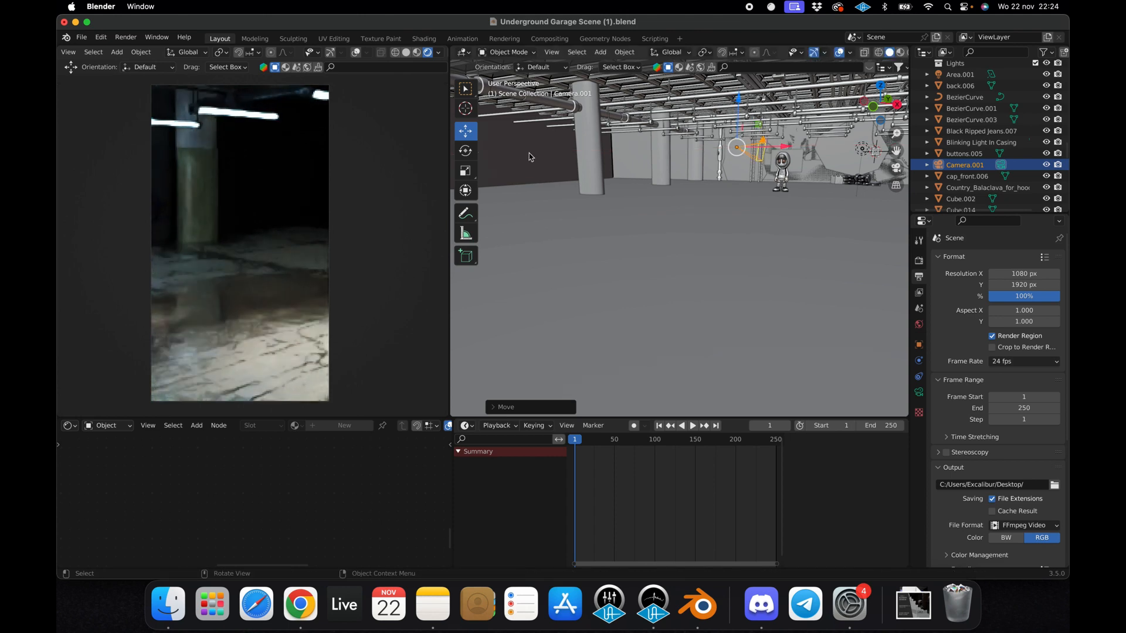
- Rotate the camera toward the back wall and set its rotation to X 90°, Y 0° and Z 0°
left_click(465, 150)
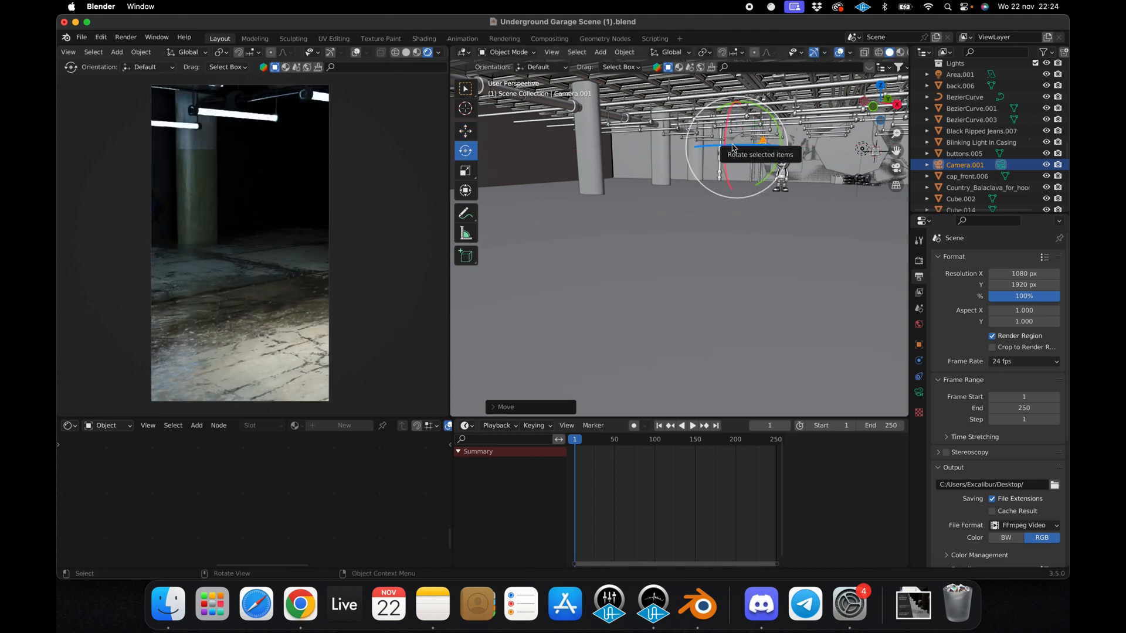
mouse_move(754, 147)
left_mouse_down()
mouse_move(724, 154)
mouse_move(738, 147)
left_mouse_up()
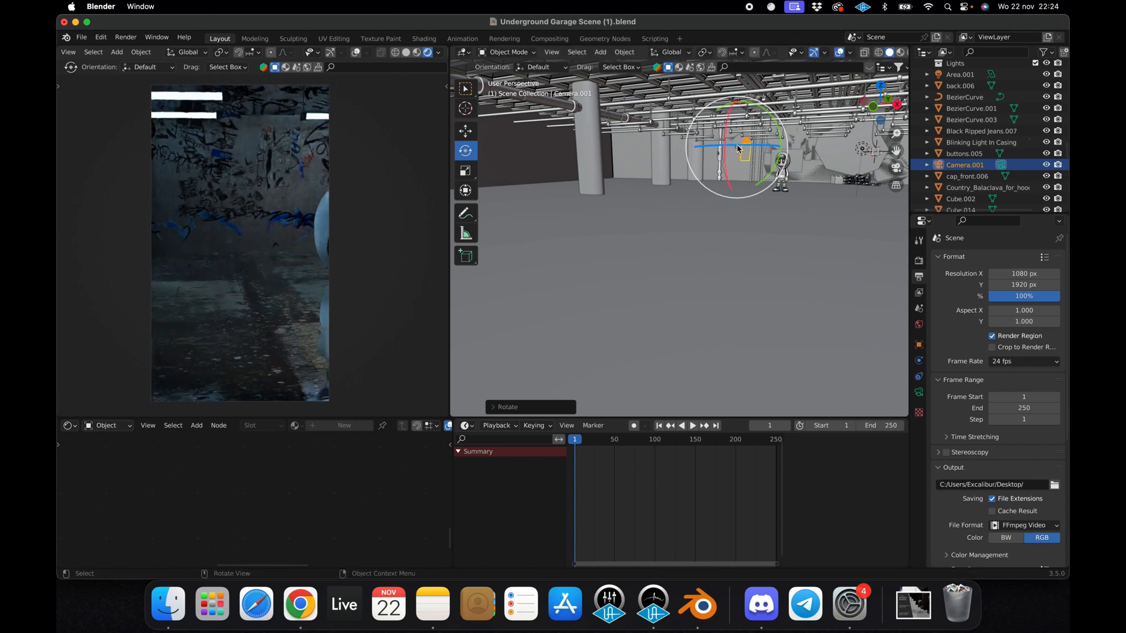
left_click(919, 344)
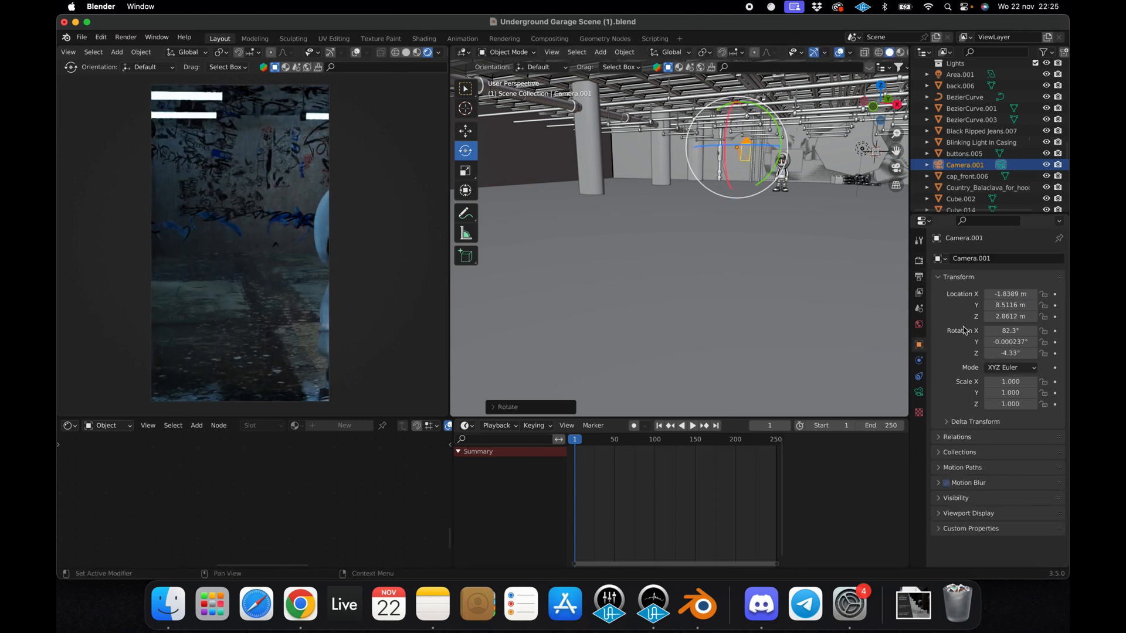
left_click(1015, 330)
type("90")
left_click(1018, 341)
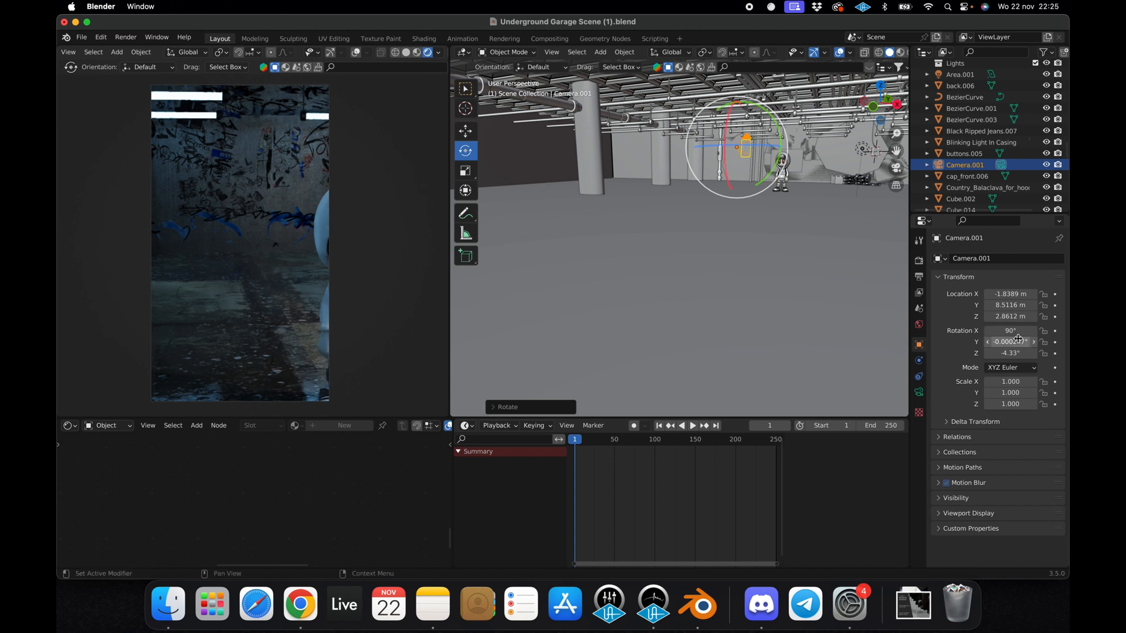
type("0")
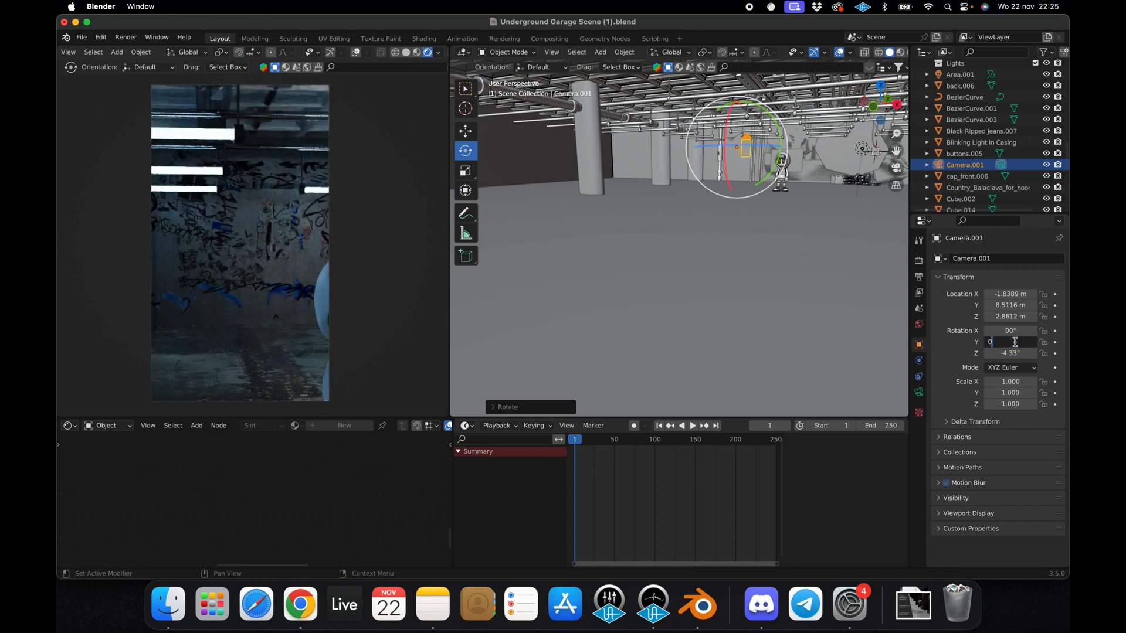
left_click(1011, 352)
type("0")
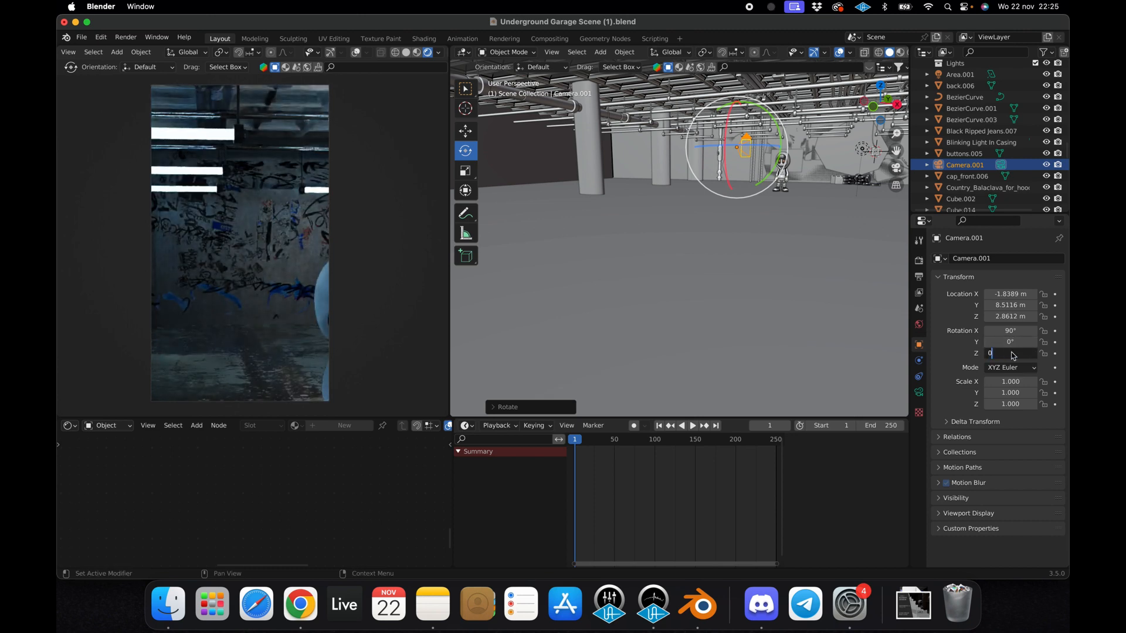
key("Return")
- Move the camera to about X -0.054 m and Z 1.476 m so it frames the character from the front
left_click(464, 134)
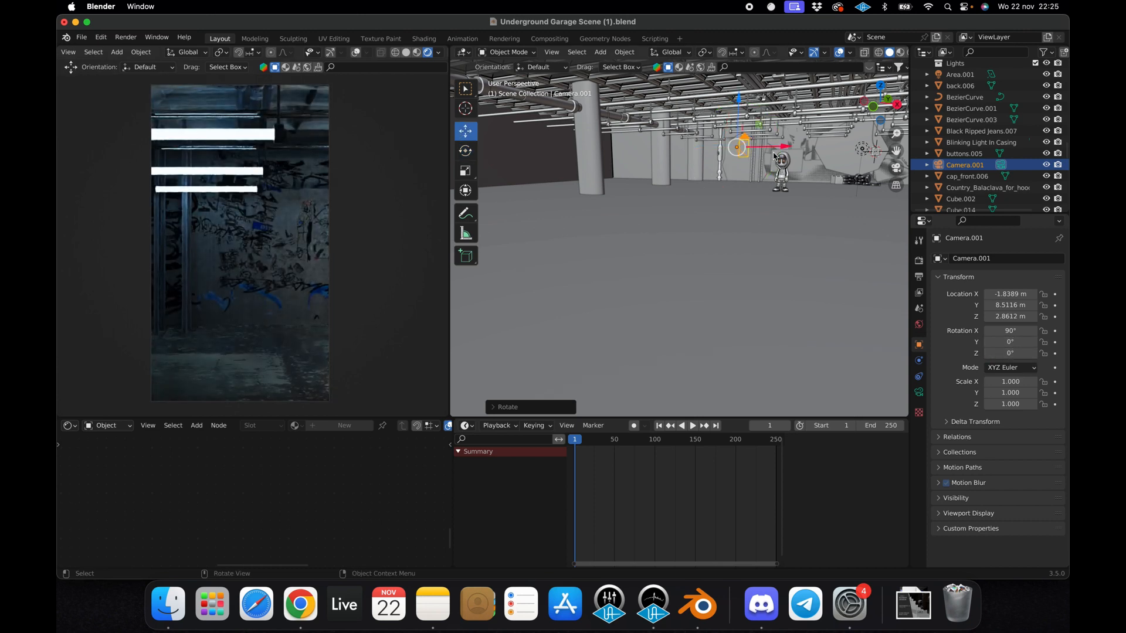
left_click_drag(778, 147, 811, 147)
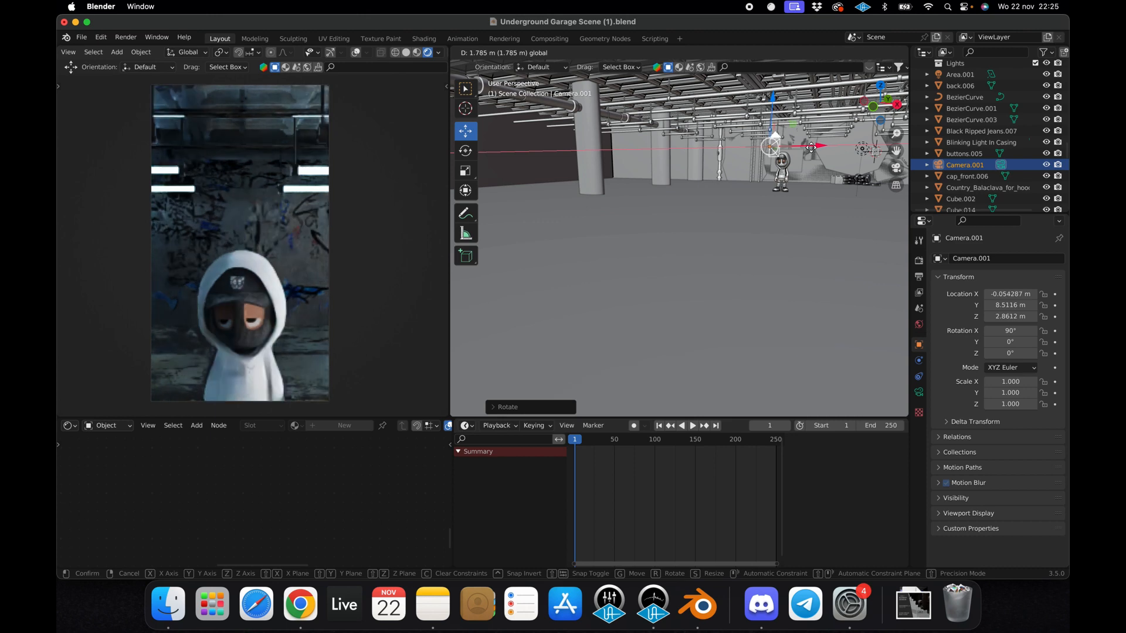
left_click_drag(773, 99, 775, 126)
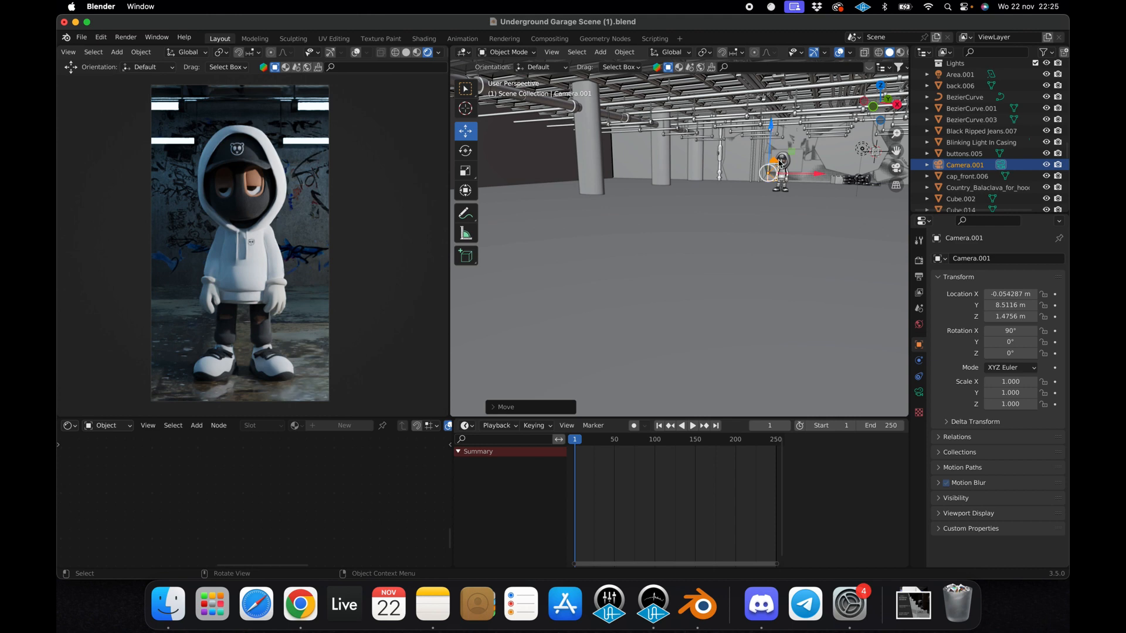
left_click_drag(777, 168, 774, 171)
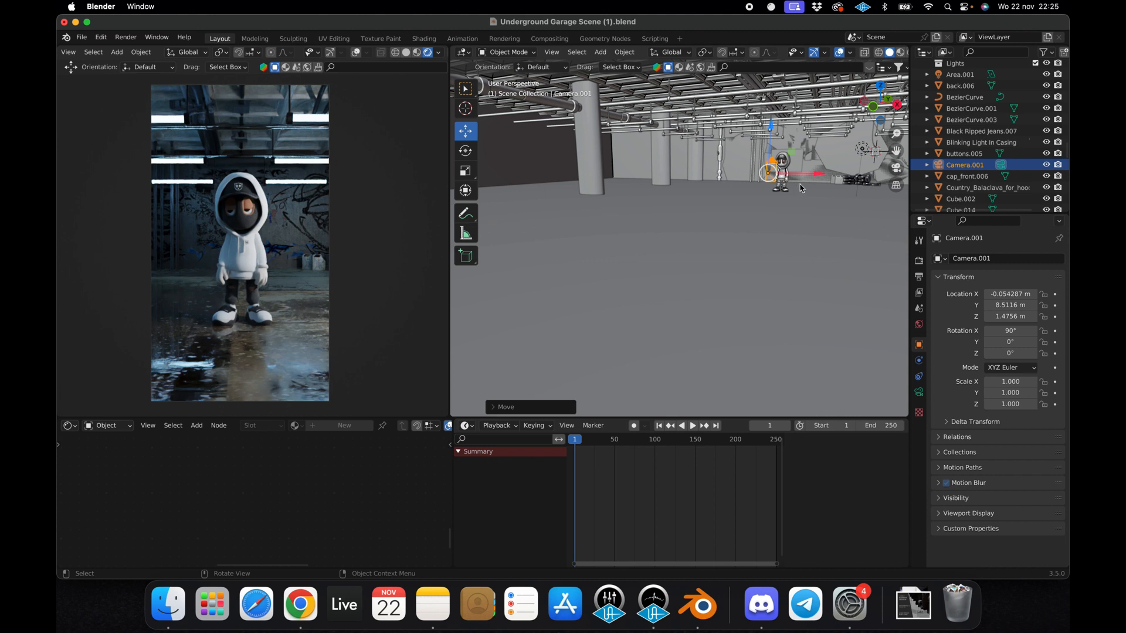
- Select the garage floor plane and search the online material assets for "gold"
left_click(770, 209)
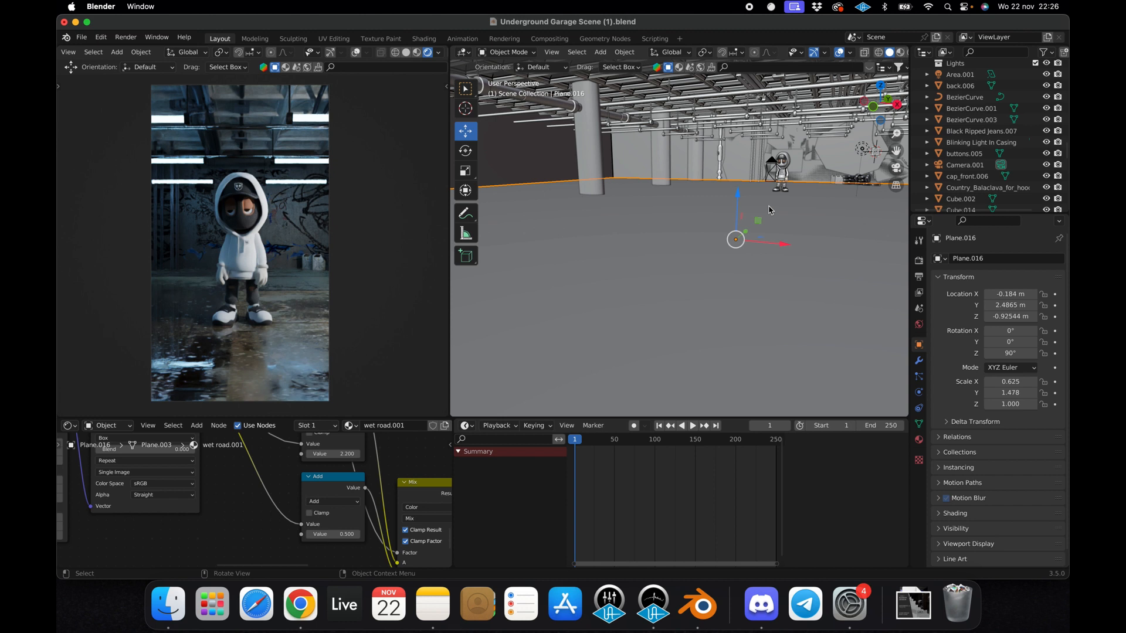
left_click(678, 67)
left_click(669, 70)
type("old")
key("Return")
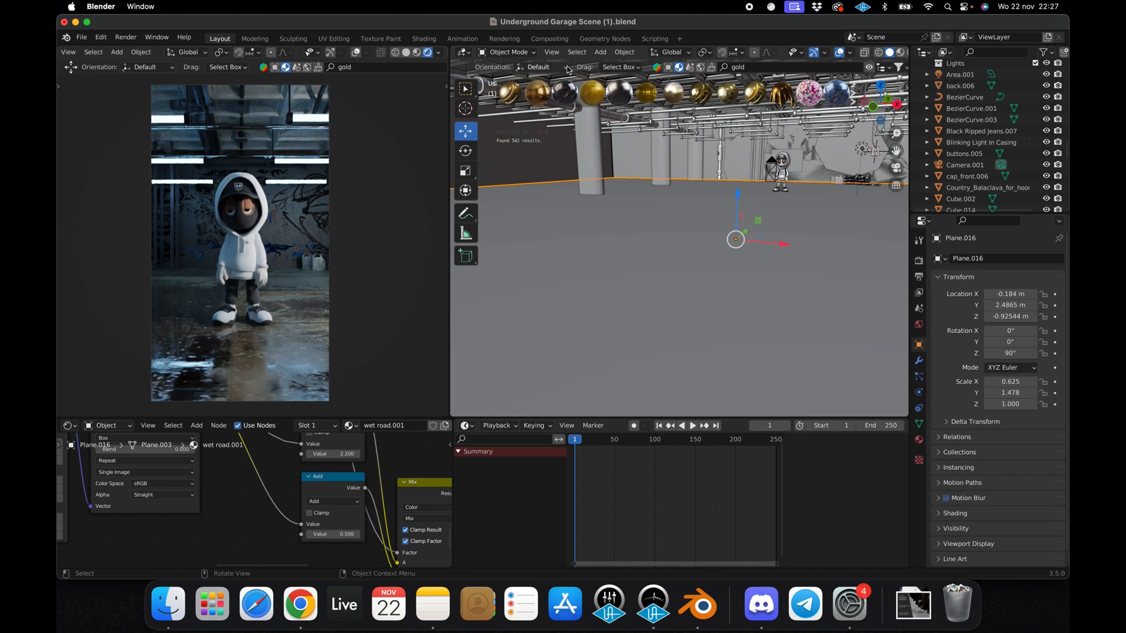
- Preview the gold material results and apply Black and gold marble to the floor plane
mouse_move(559, 91)
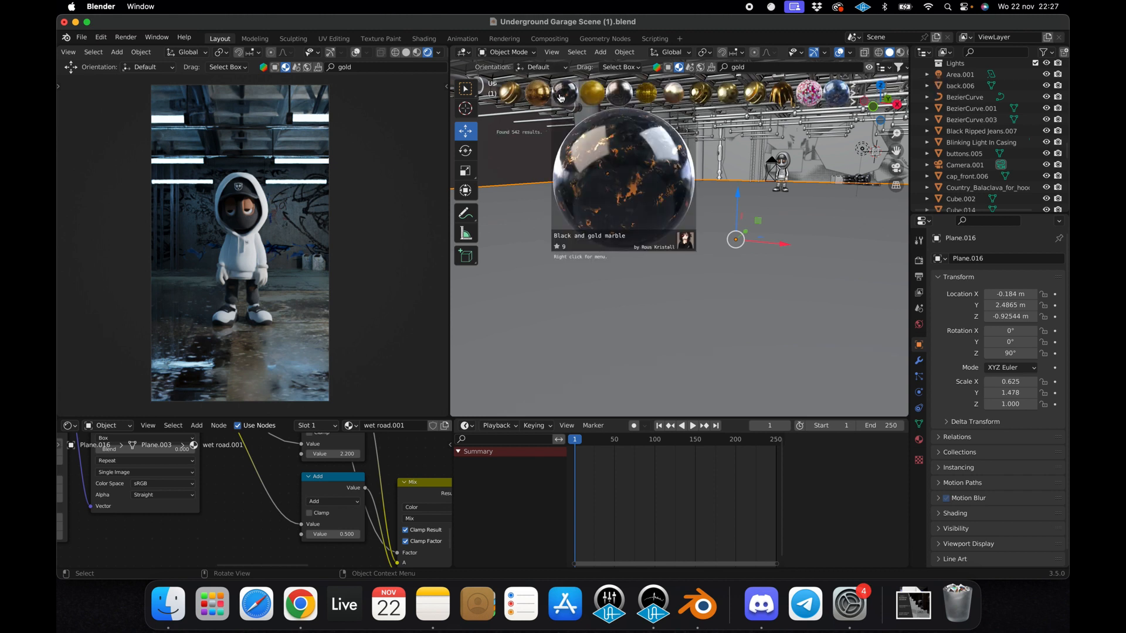
mouse_move(615, 101)
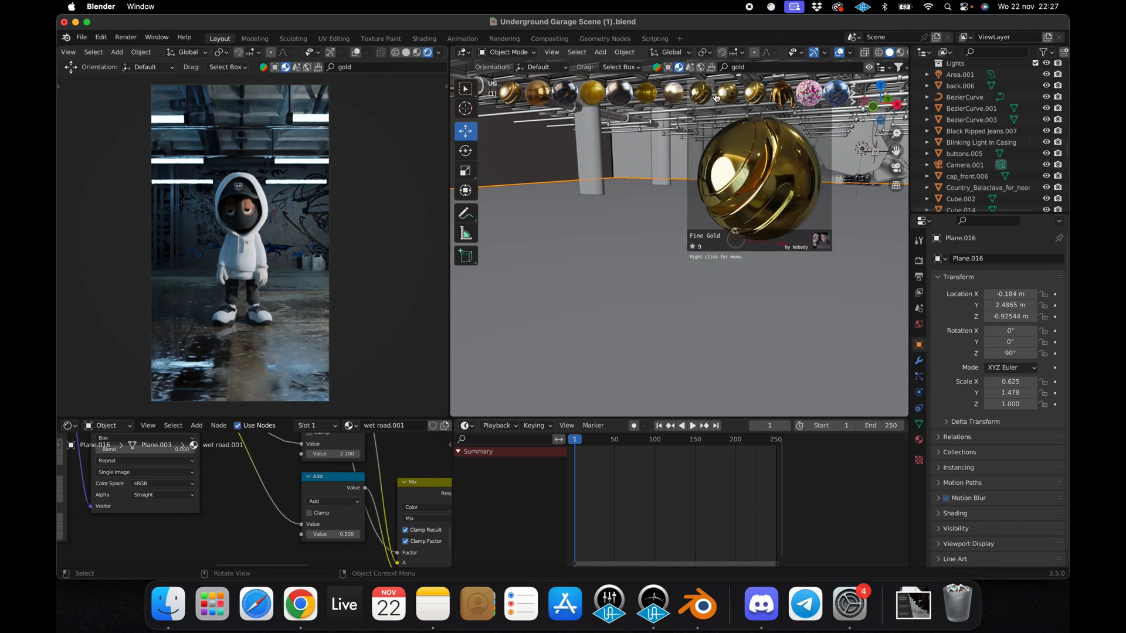
mouse_move(774, 98)
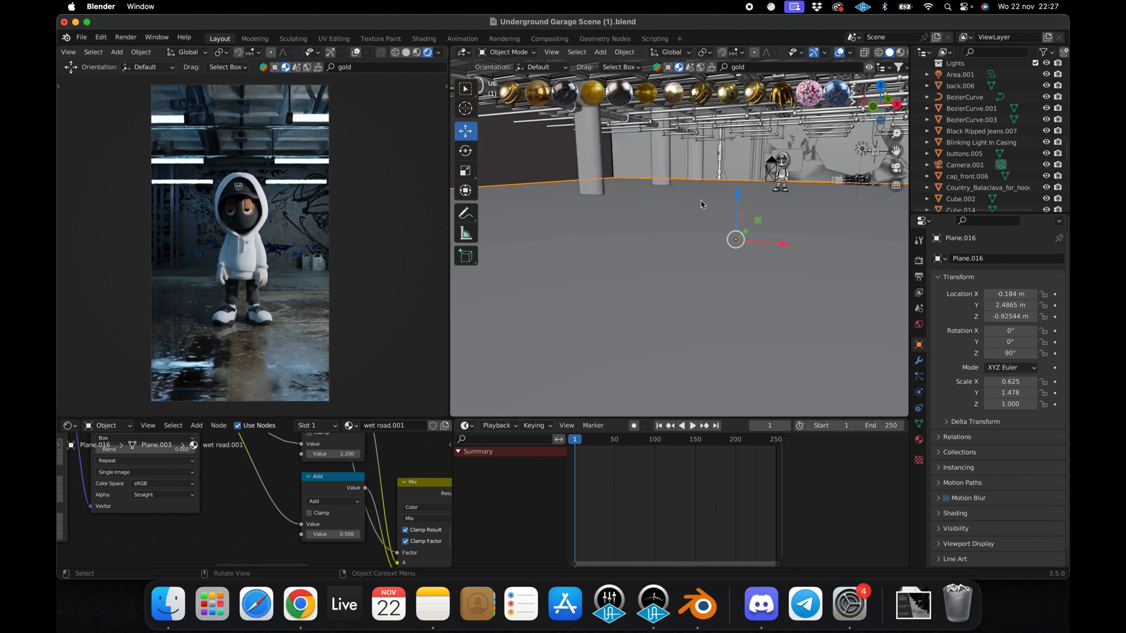
left_click_drag(566, 94, 728, 247)
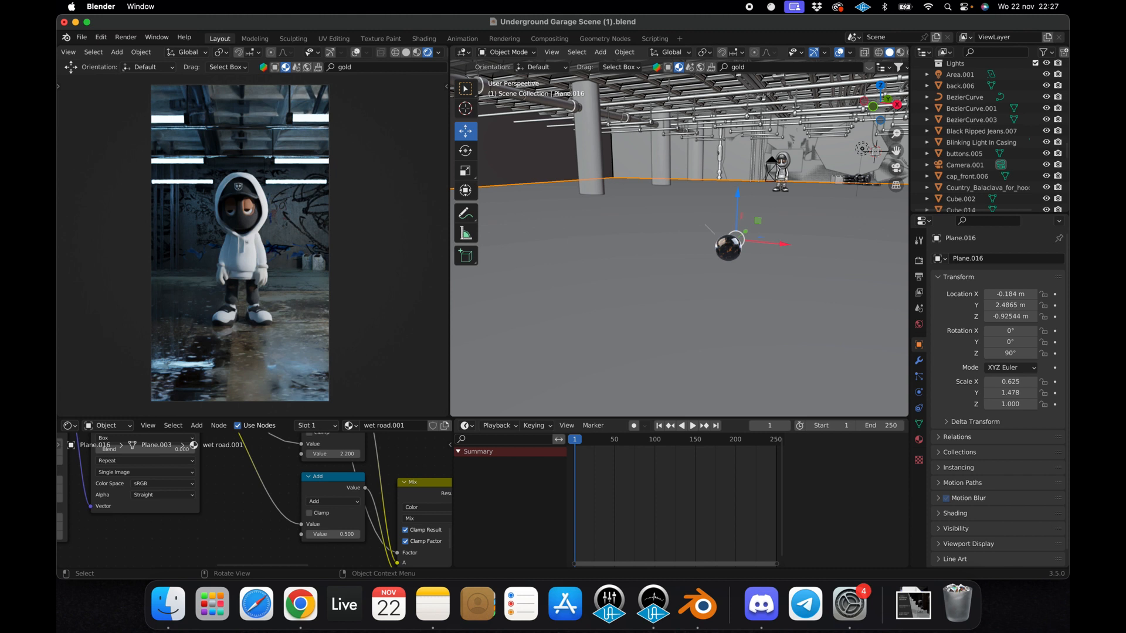
left_click_drag(727, 247, 702, 264)
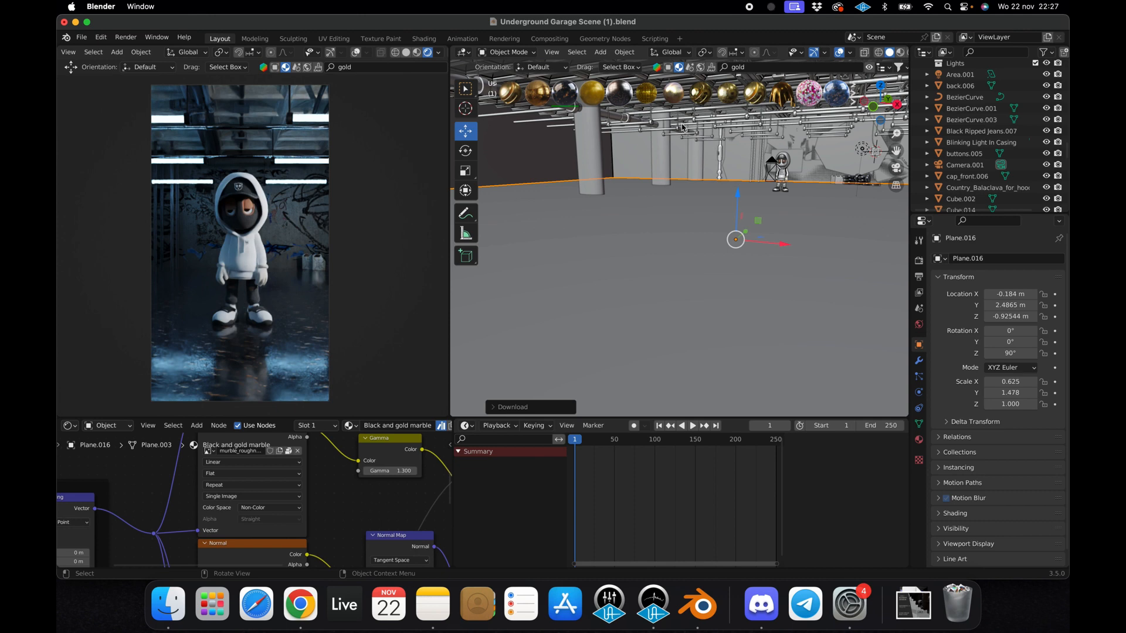
- Apply the Black and gold tiles material to the broken wall pieces behind the character
left_click_drag(620, 97, 741, 166)
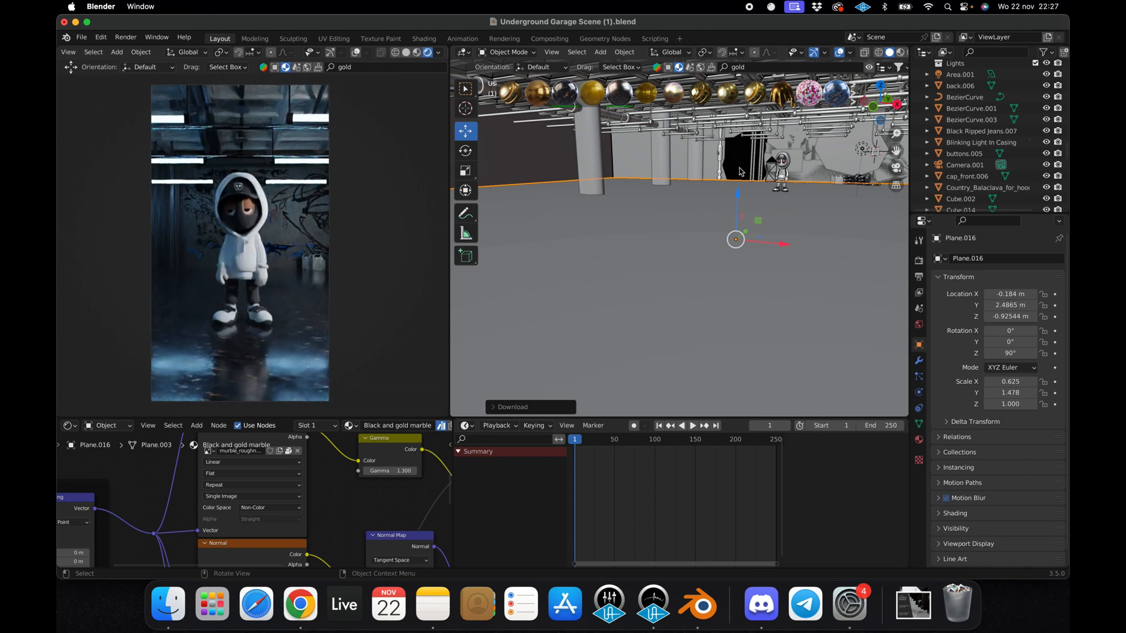
left_click_drag(625, 98, 631, 104)
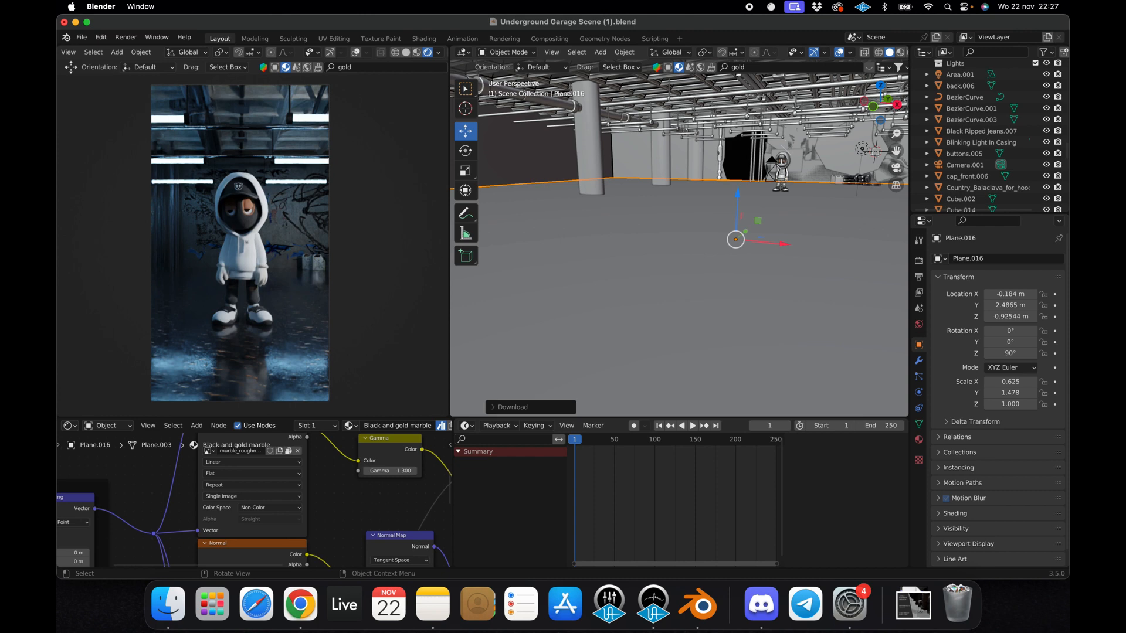
- Try the Black and gold tiles material on the Cube forming the garage walls and replace it with Black and gold marble
left_click(791, 149)
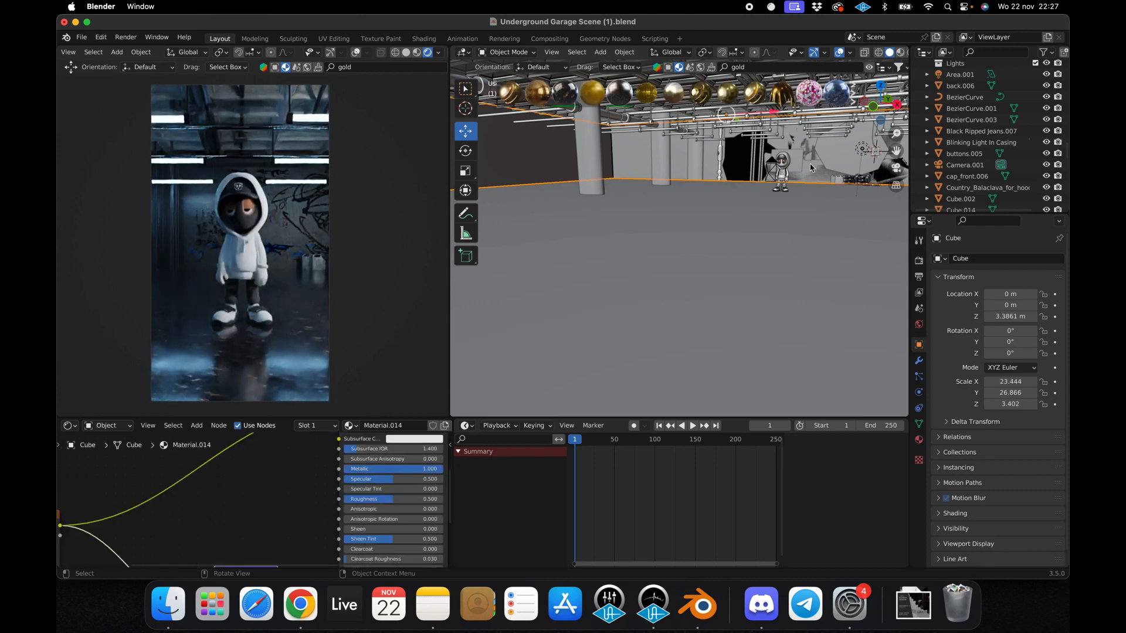
left_click_drag(621, 96, 665, 176)
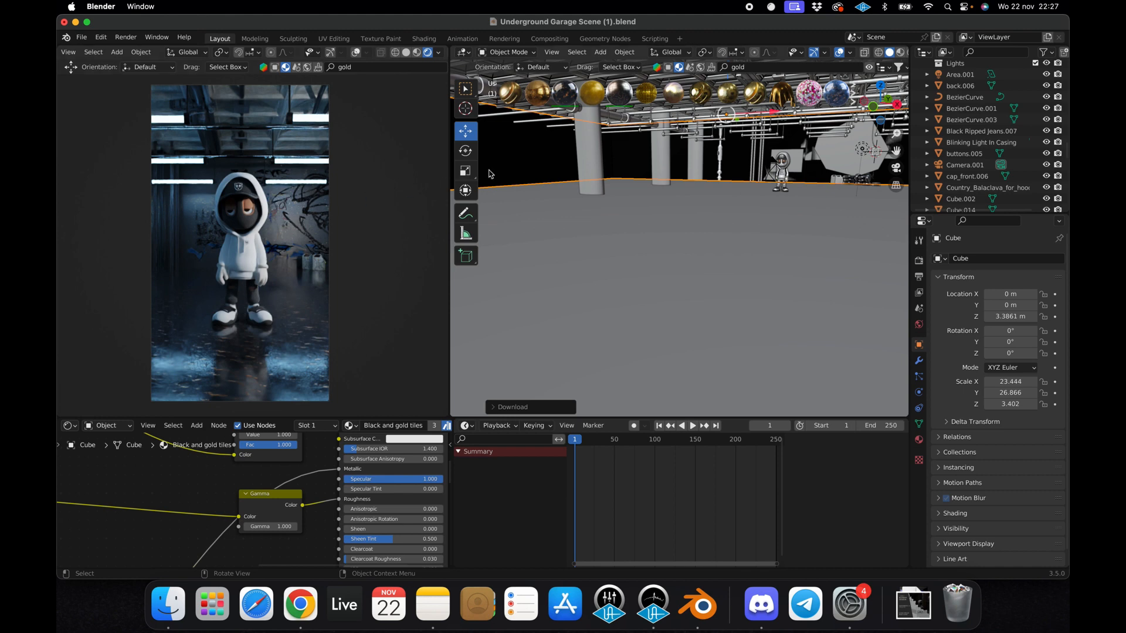
left_click_drag(566, 94, 621, 155)
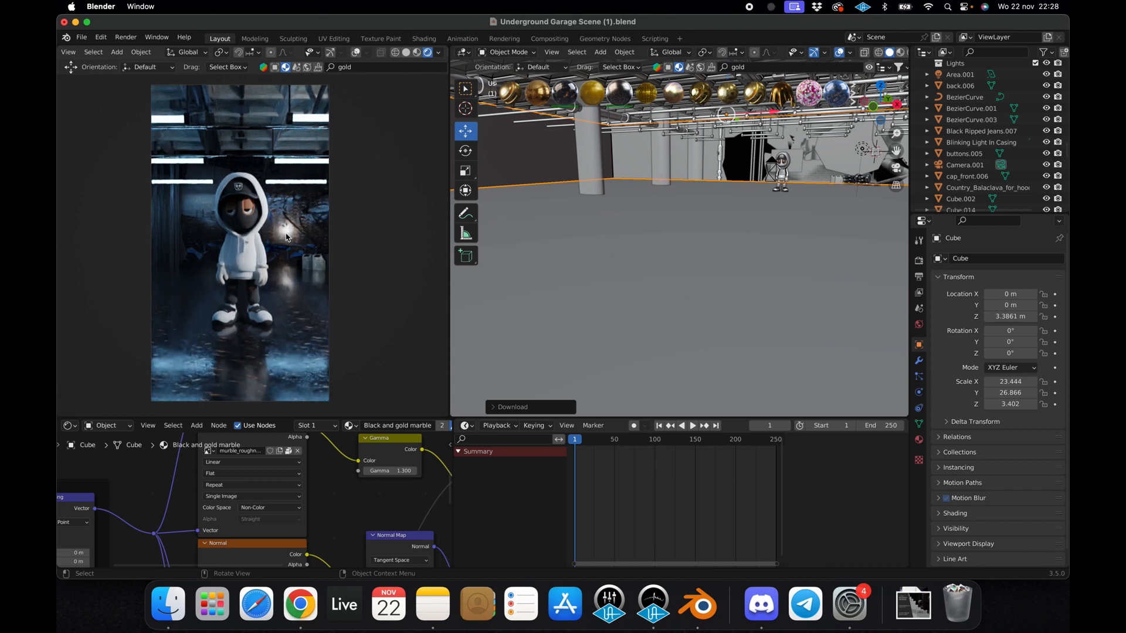
- Apply the Black and gold marble material to the garage's ceiling plane, Plane.010
scroll(706, 200, "up", 5)
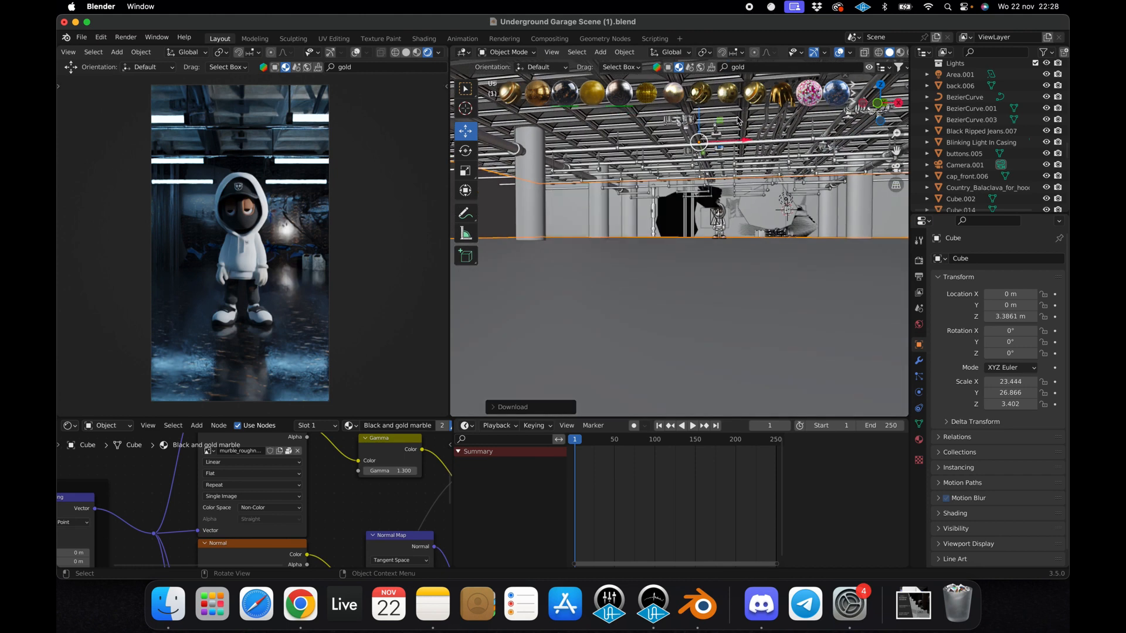
left_click(737, 121)
mouse_move(564, 94)
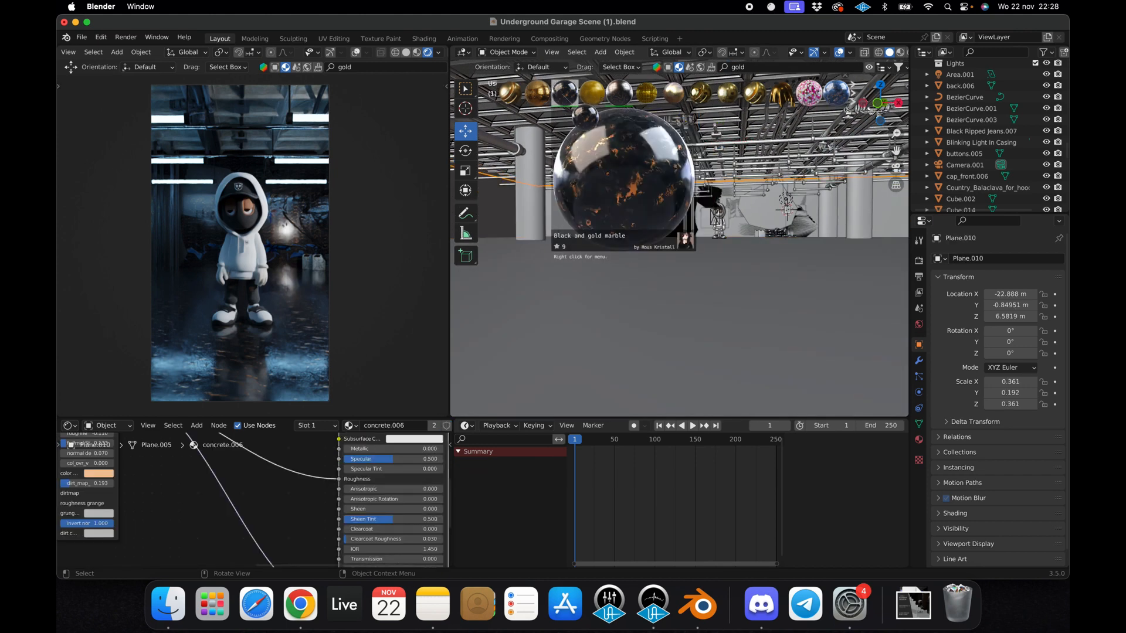
left_click_drag(565, 94, 737, 120)
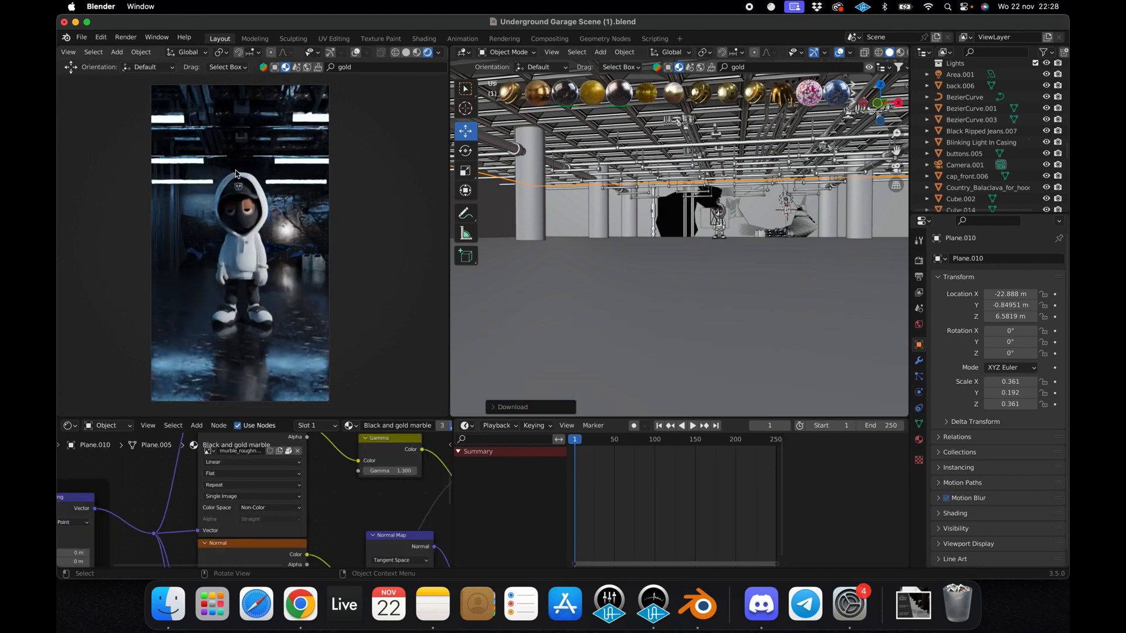
- Select the "light" material of Bottom light bars.049 in the scene hierarchy and show its material settings
left_click(303, 163)
scroll(1005, 101, "down", 3)
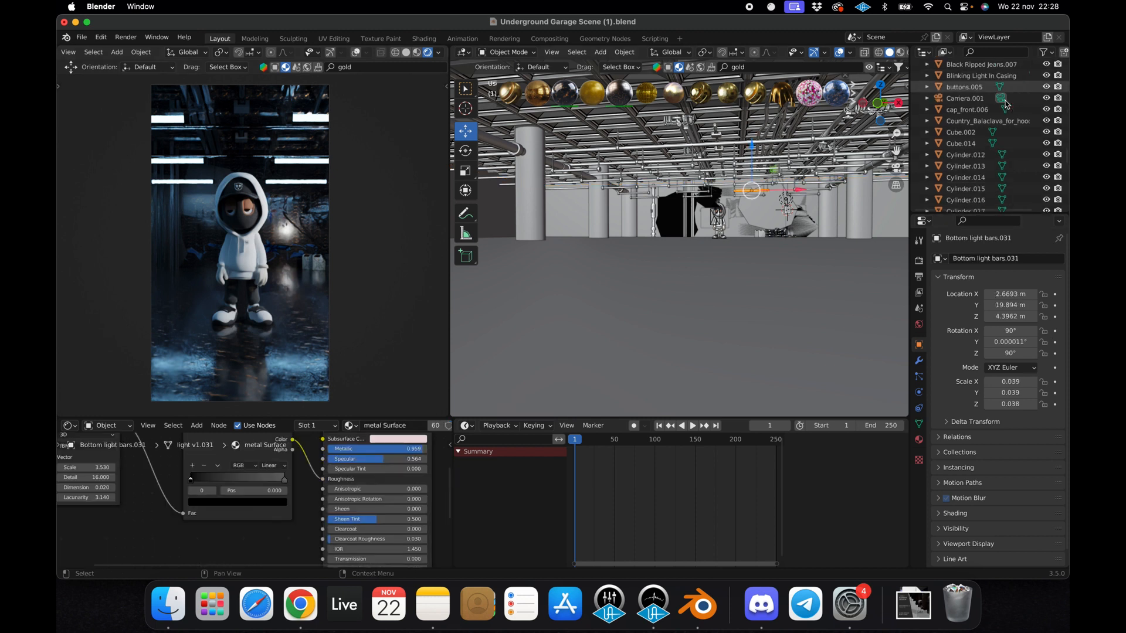
scroll(1006, 104, "down", 10)
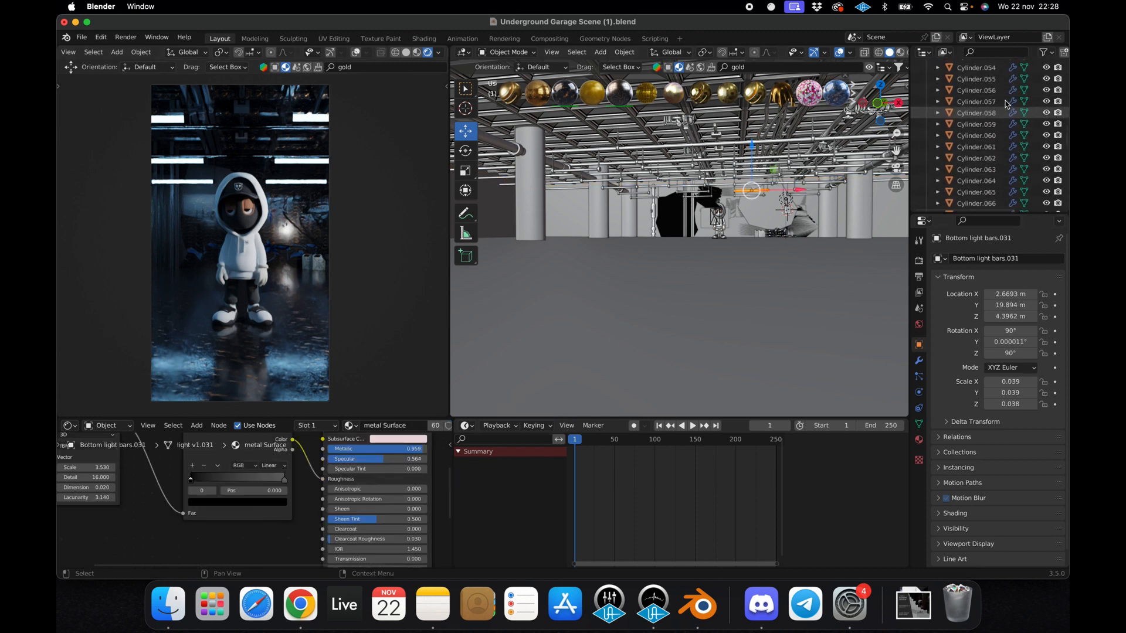
left_click(939, 122)
left_click(950, 133)
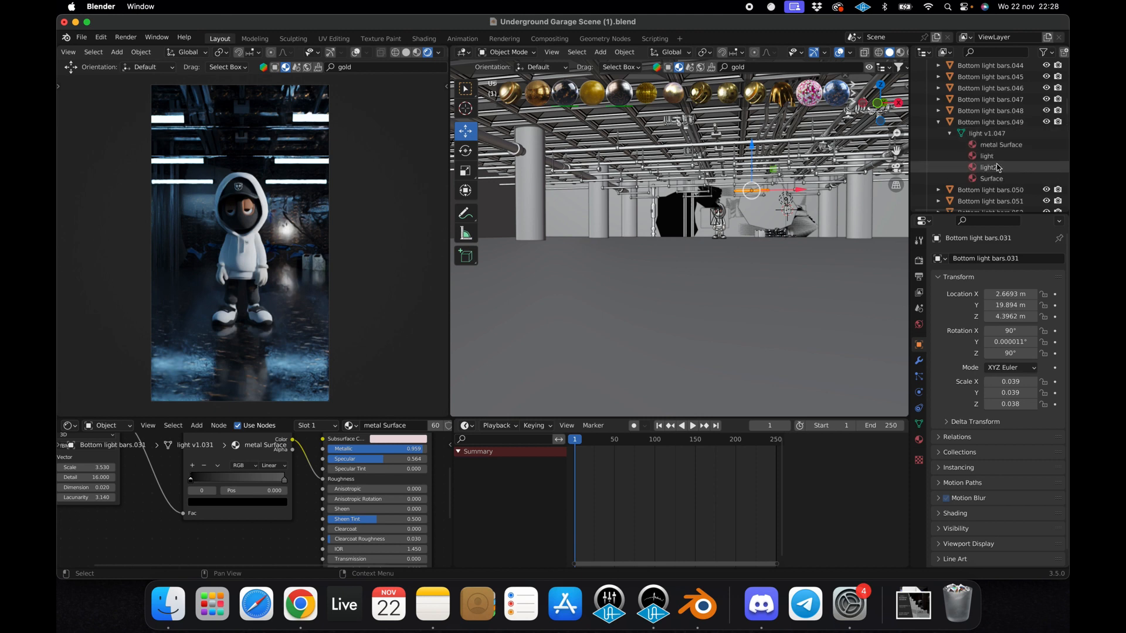
left_click(987, 156)
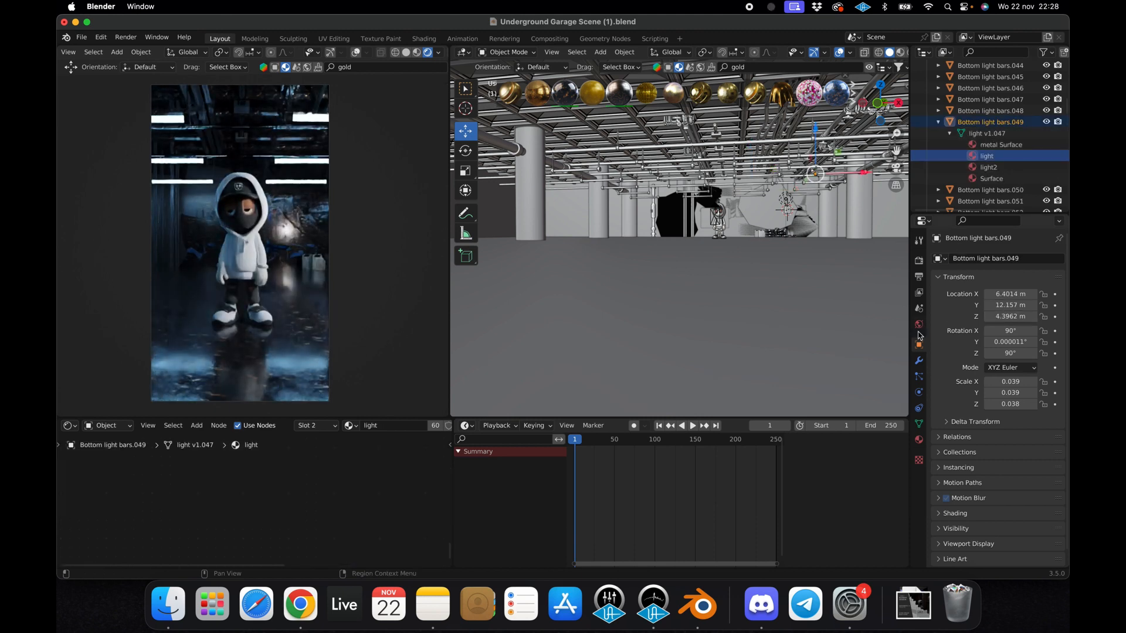
left_click(919, 440)
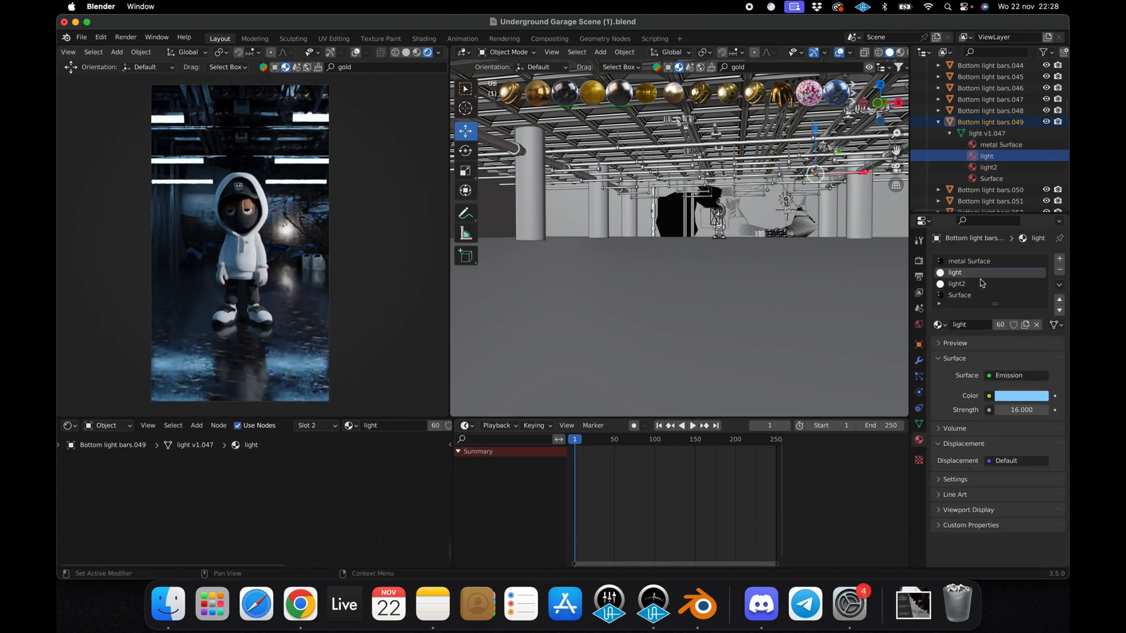
- Change the light material's emission color to warm orange with hue 0.060 and saturation 0.792
left_click(1021, 397)
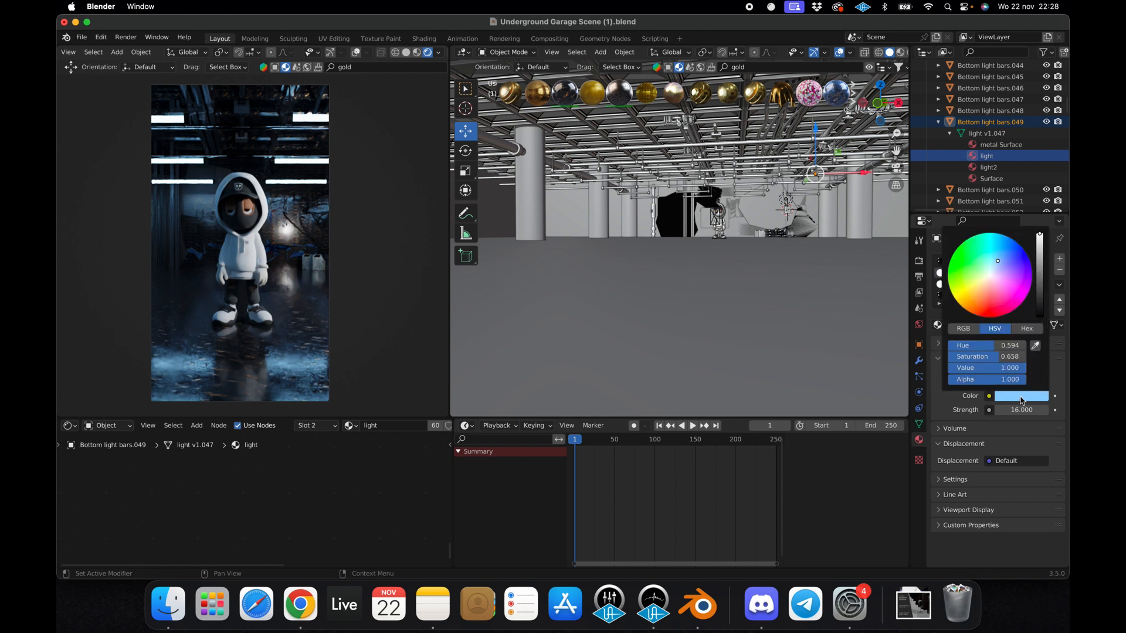
left_click(974, 297)
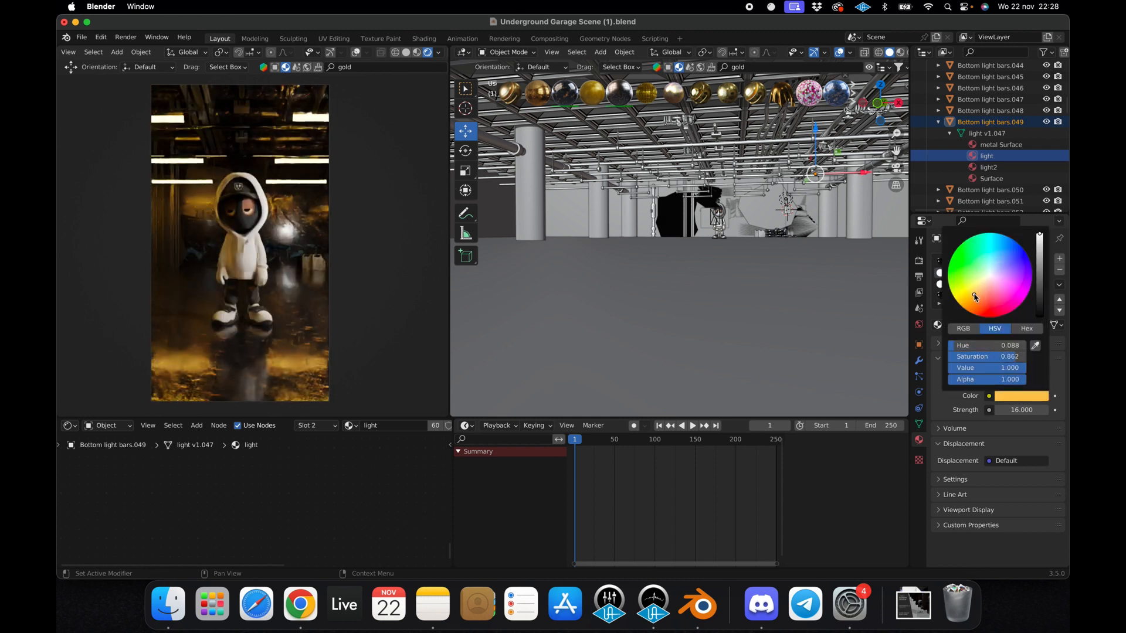
left_click_drag(974, 297, 973, 295)
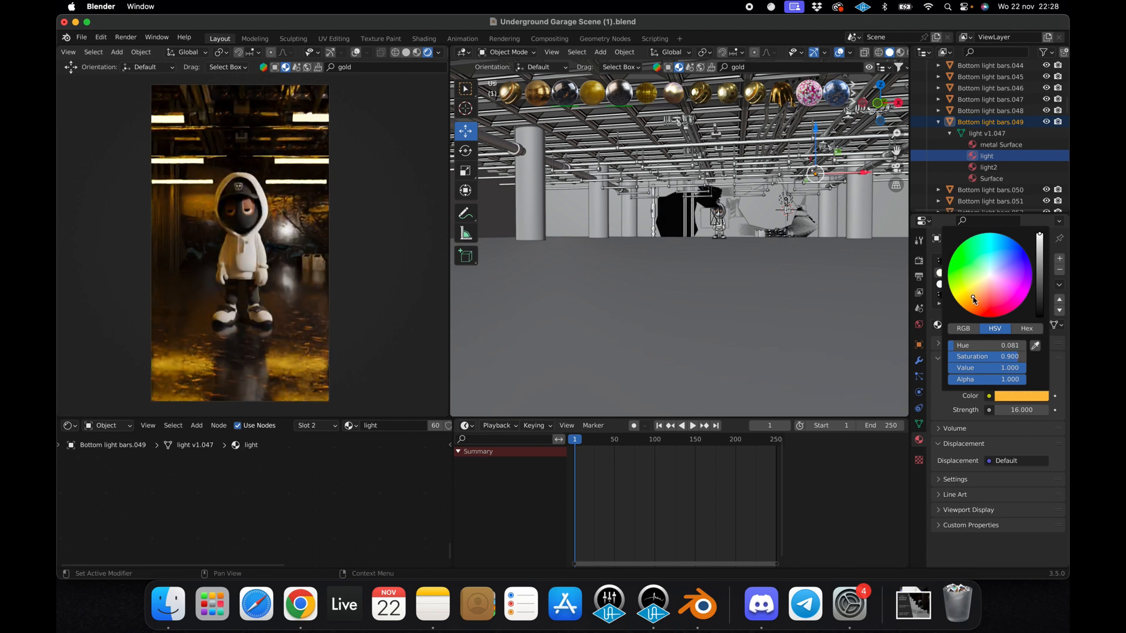
left_click(981, 294)
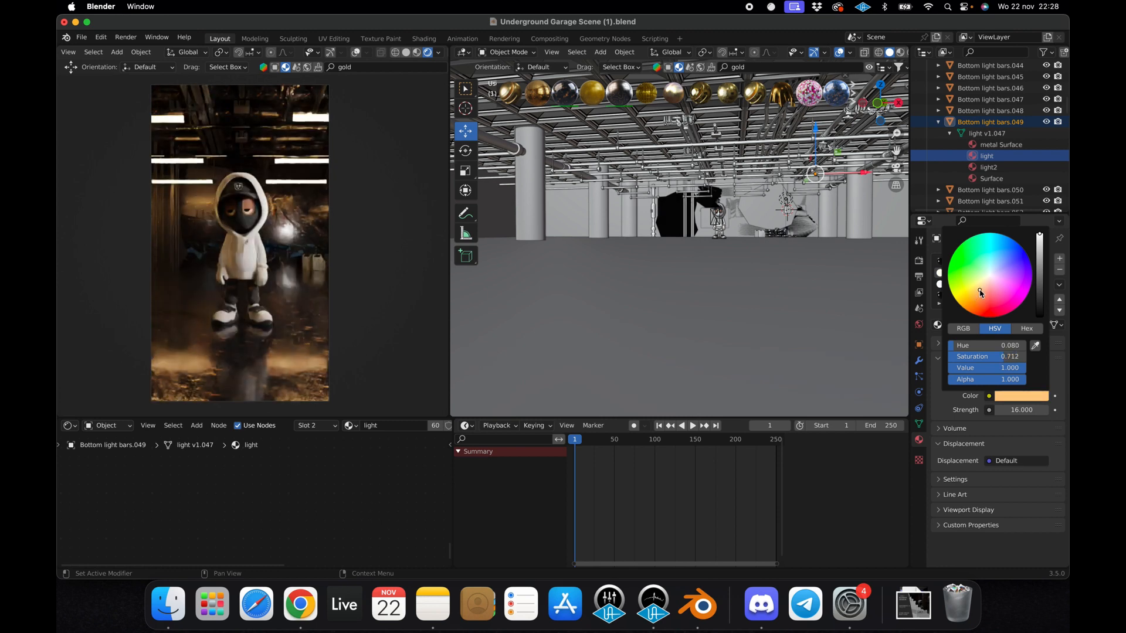
left_click(981, 296)
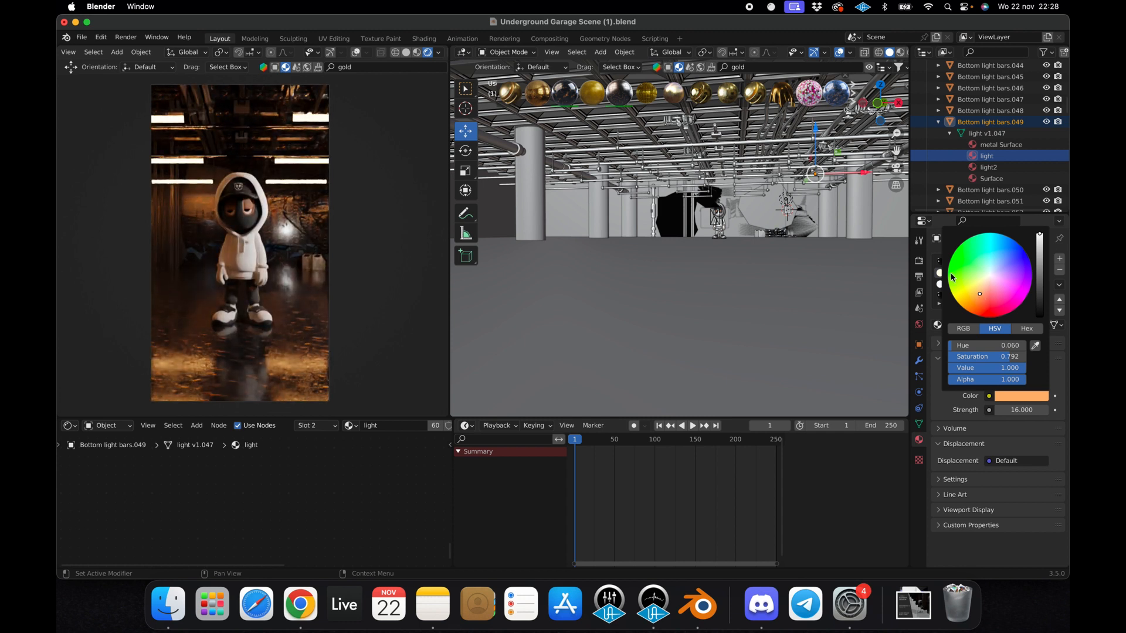
- Select the point light behind the character and change its color to a warm golden yellow
left_click(786, 202)
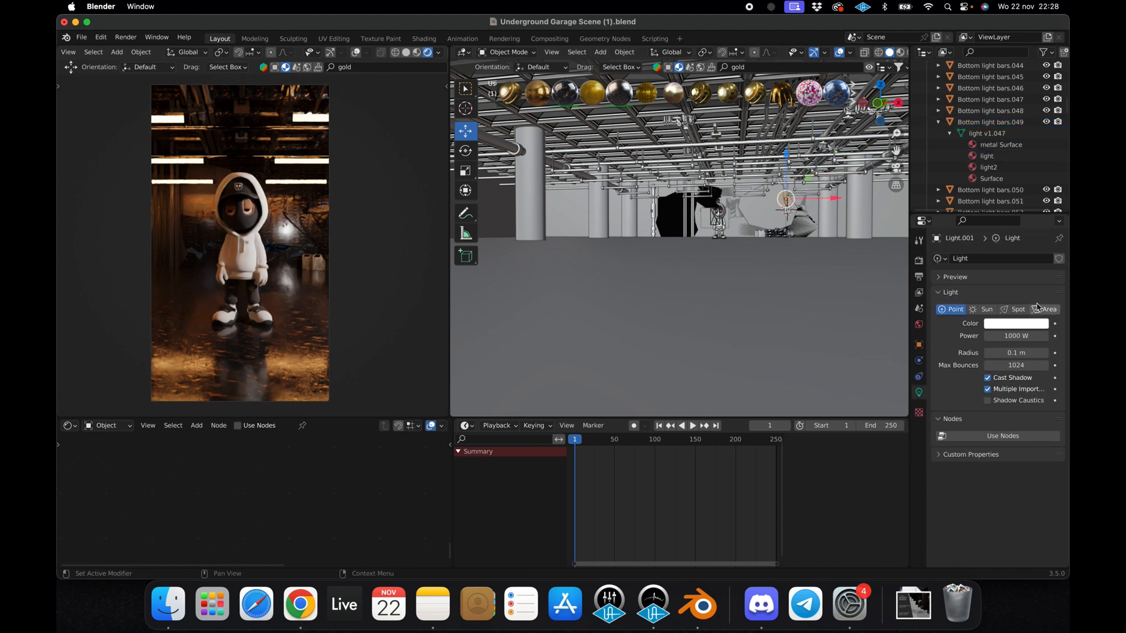
left_click(1013, 326)
left_click(978, 231)
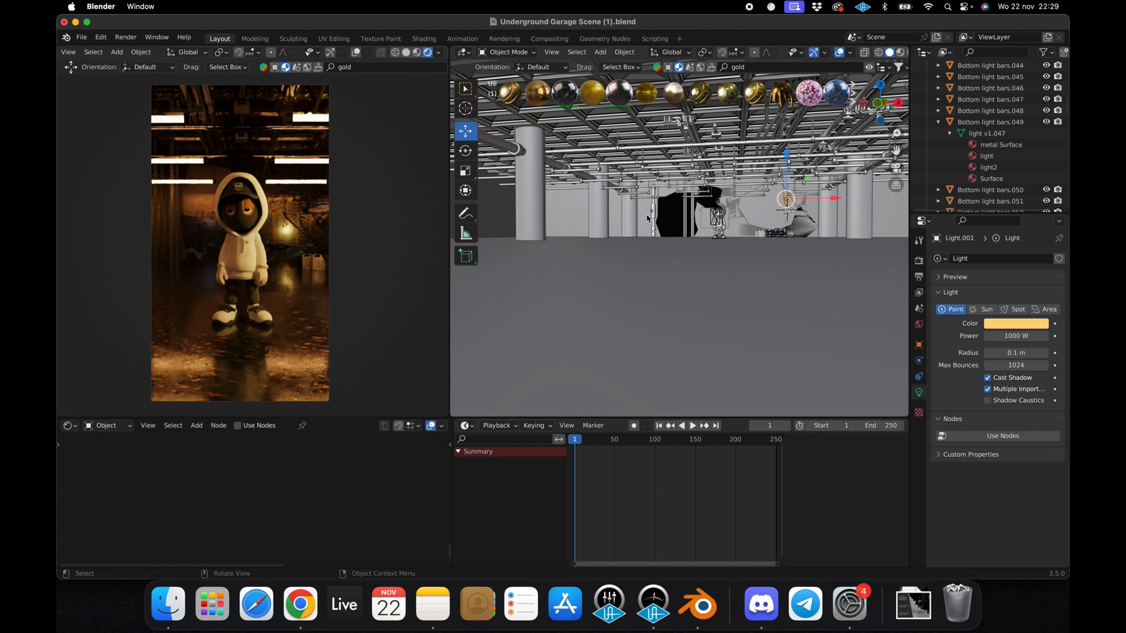
- Inspect the materials assigned to the ceiling pipes, the floor plane, the Cylinder.012 pole and the ladder
left_click(717, 148)
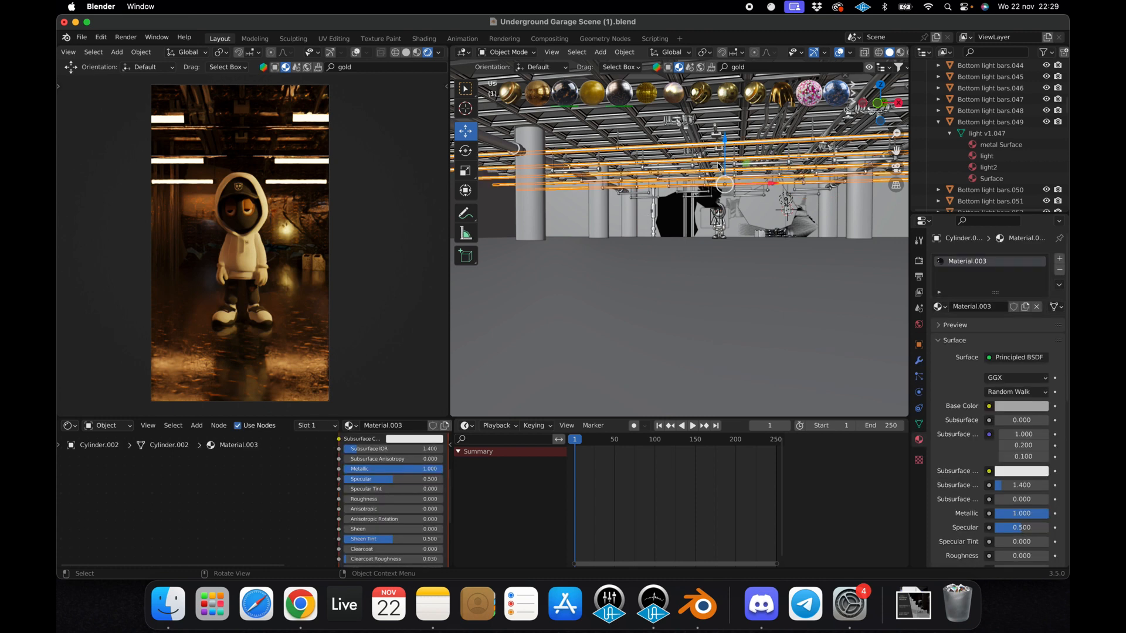
scroll(717, 166, "down", 2)
left_click(746, 240)
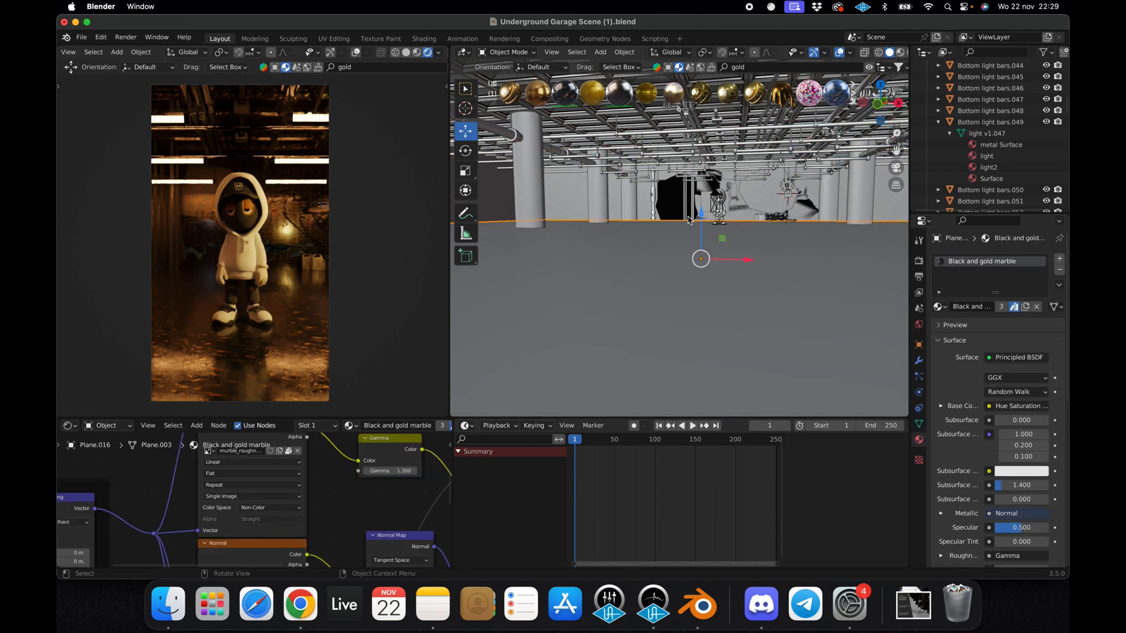
left_click(656, 203)
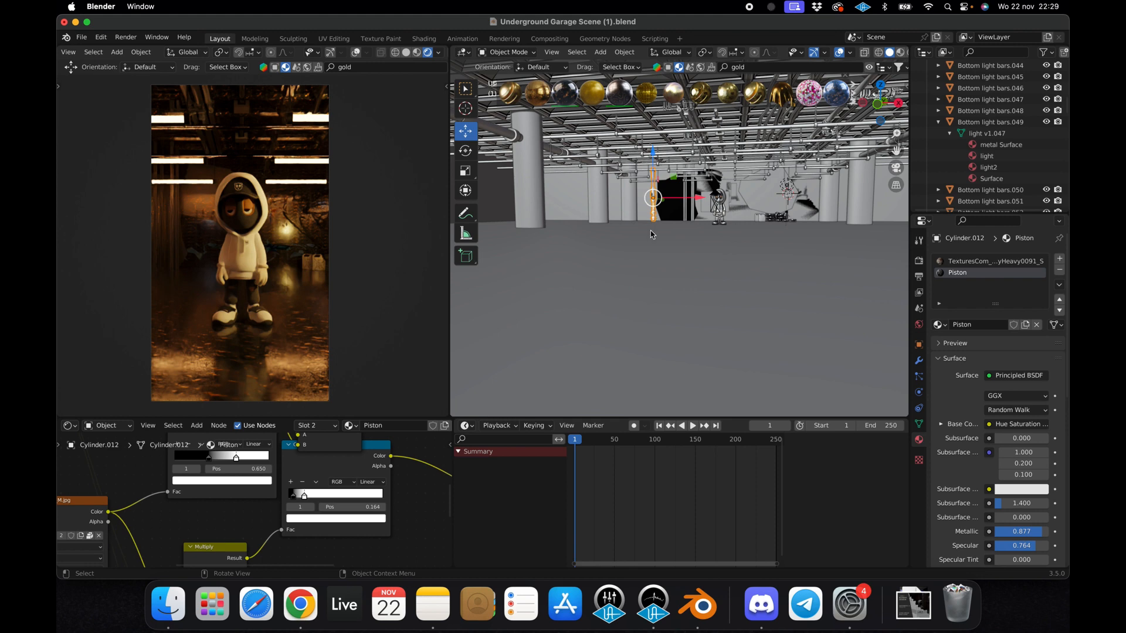
left_click(695, 202)
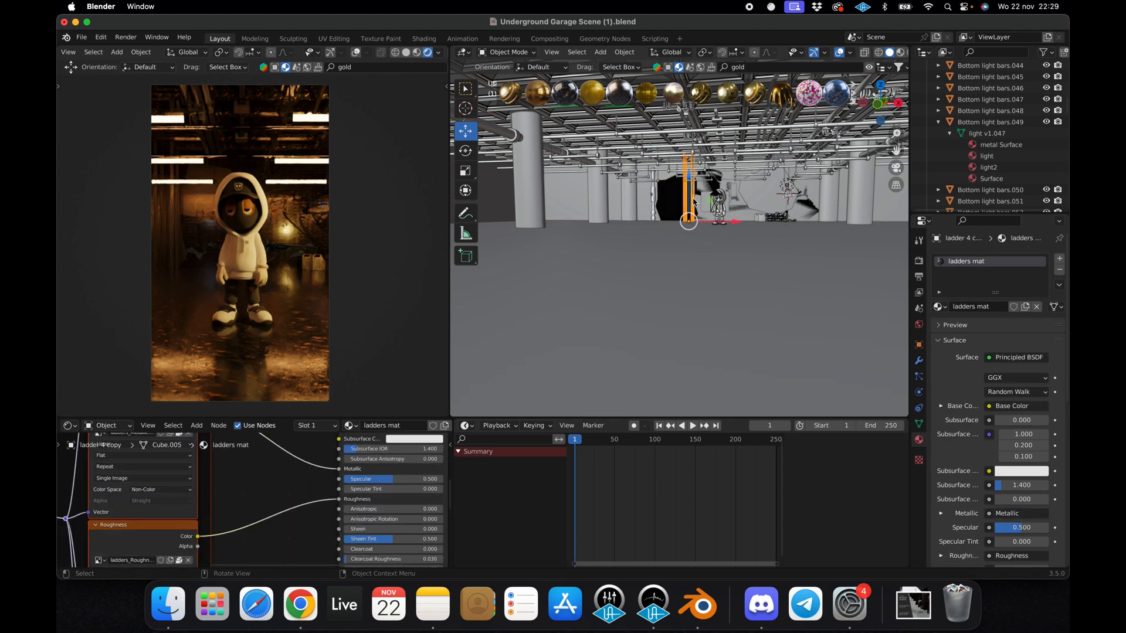
left_click(658, 278)
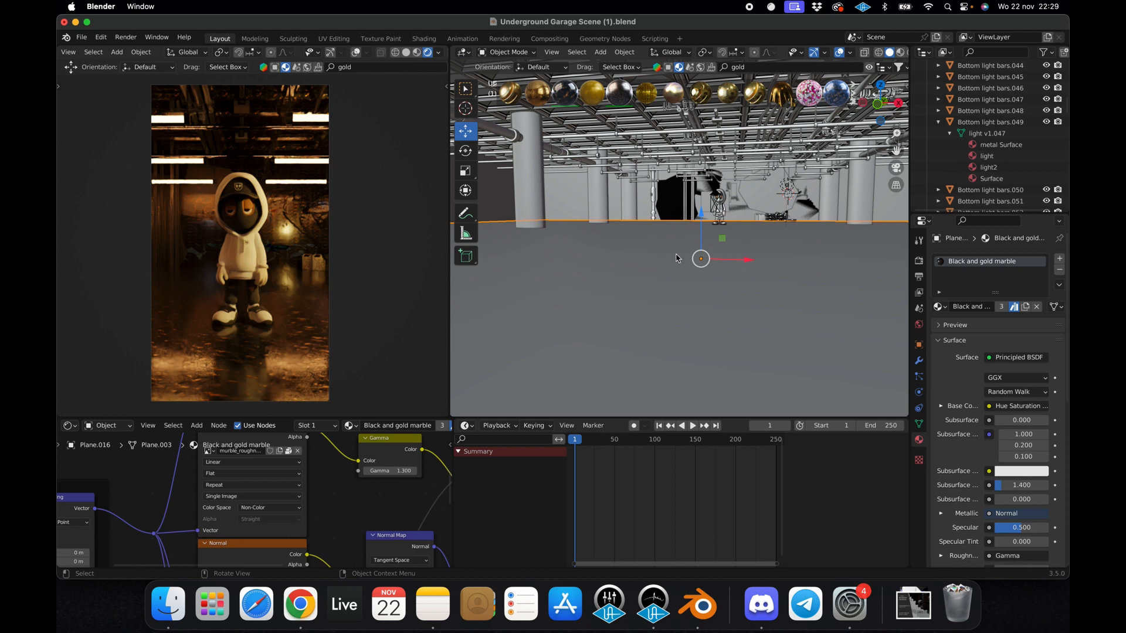
mouse_move(832, 99)
- Set the scene camera's focal length to 42.75 mm and adjust its sideways position to center the hooded character
left_click(717, 202)
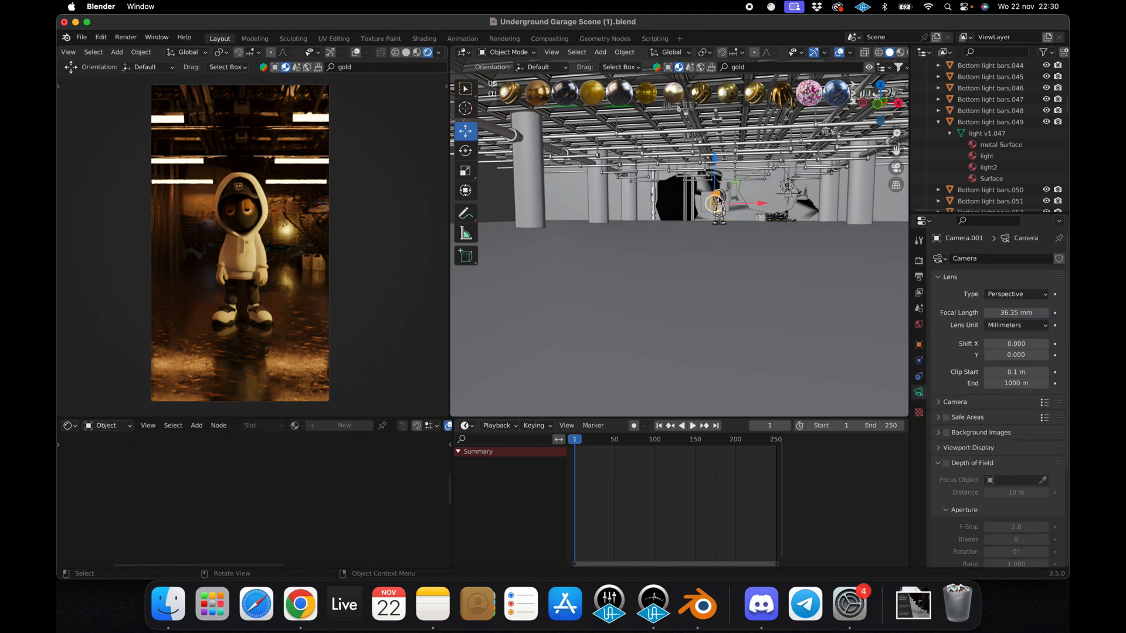
middle_click_drag(719, 201, 810, 195)
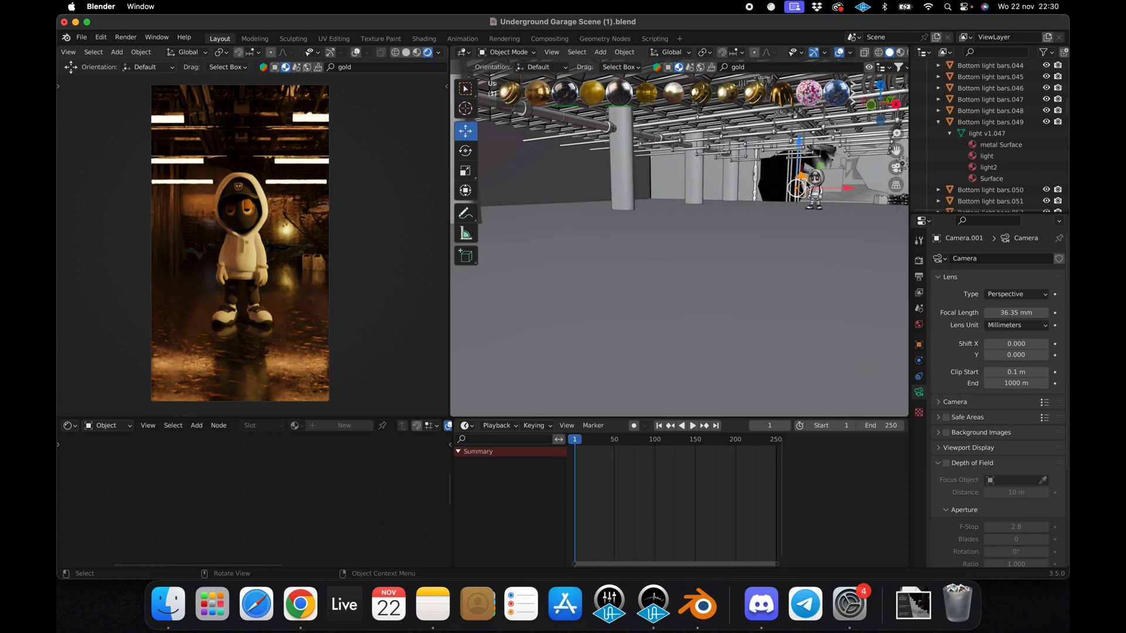
left_click_drag(808, 184, 706, 231)
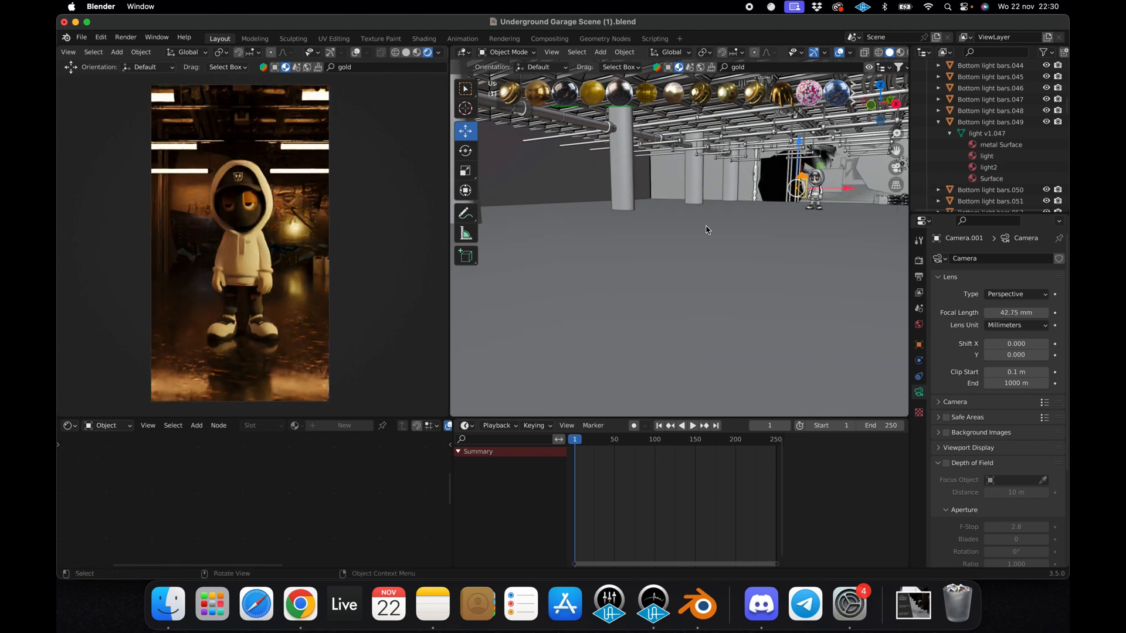
left_click_drag(830, 188, 810, 188)
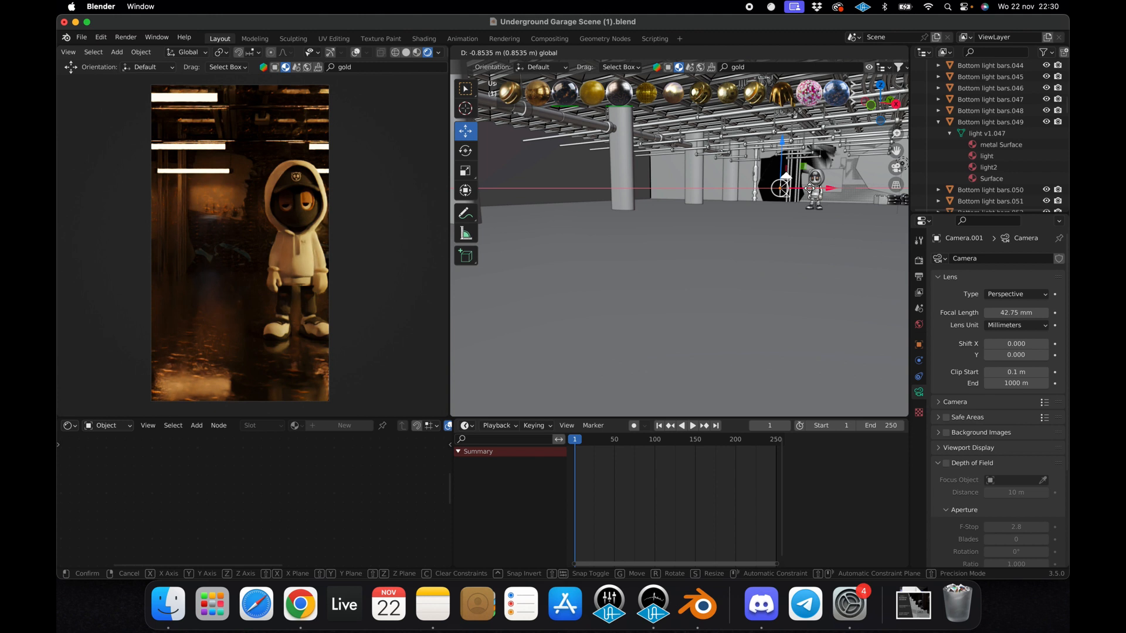
left_click_drag(809, 189, 827, 191)
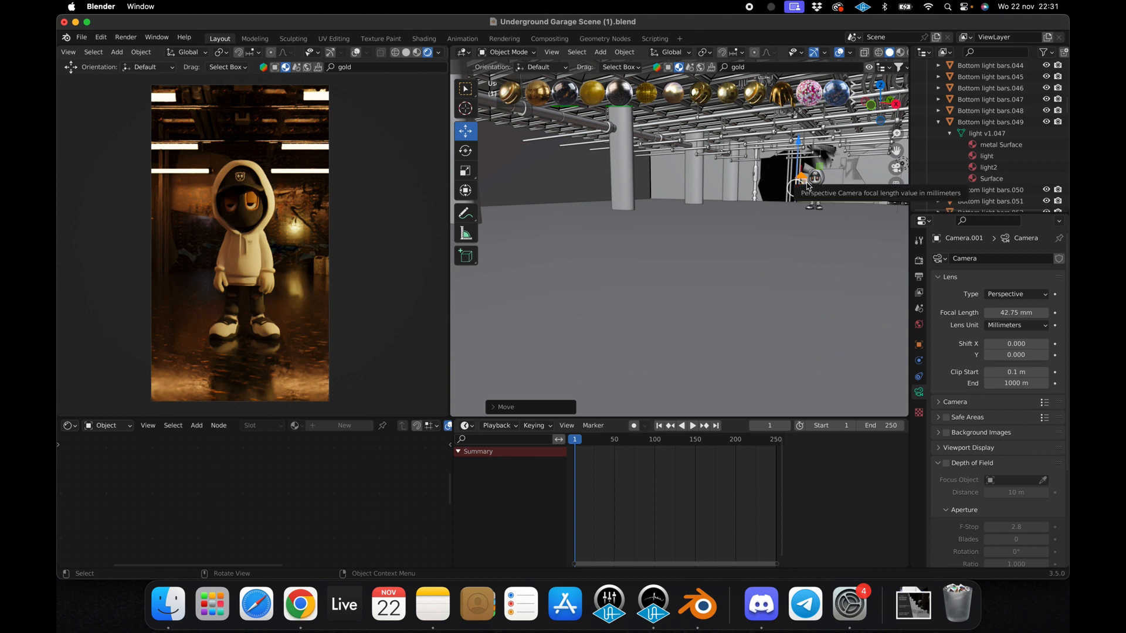
left_click(807, 183)
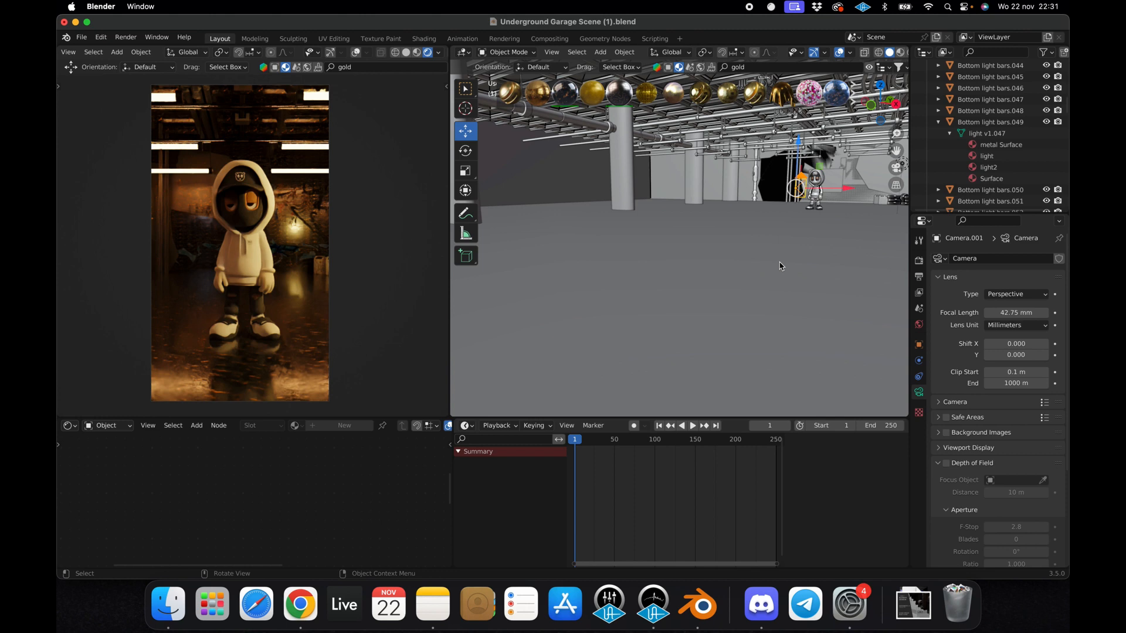
- Switch to Discord, read the recent messages in the beast stage chat, and return to Blender
left_click(761, 604)
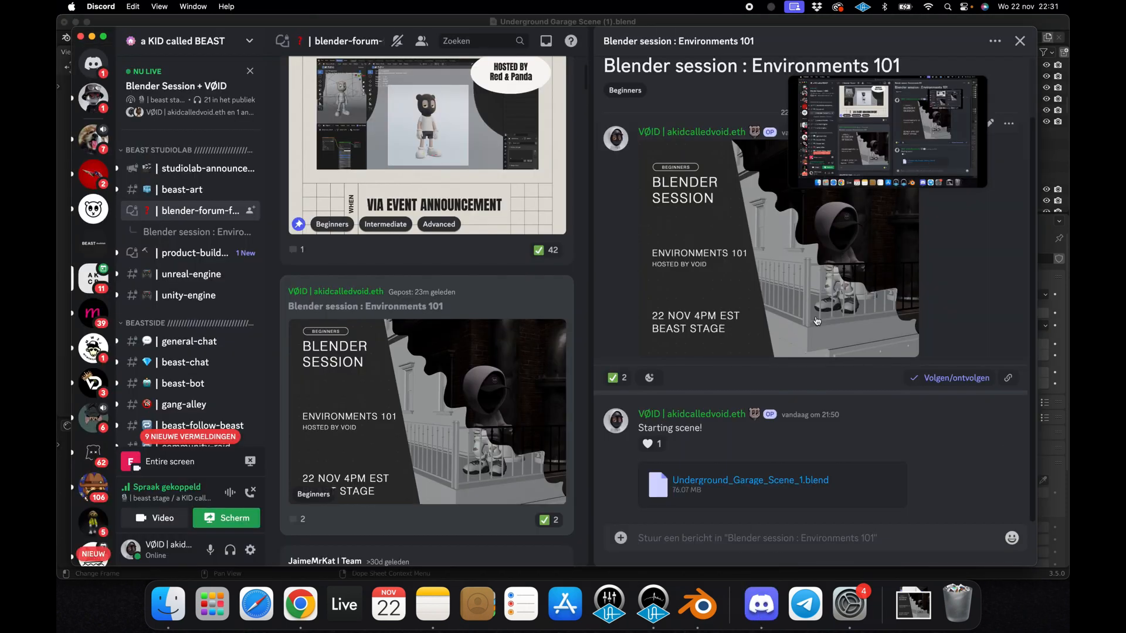
left_click(166, 500)
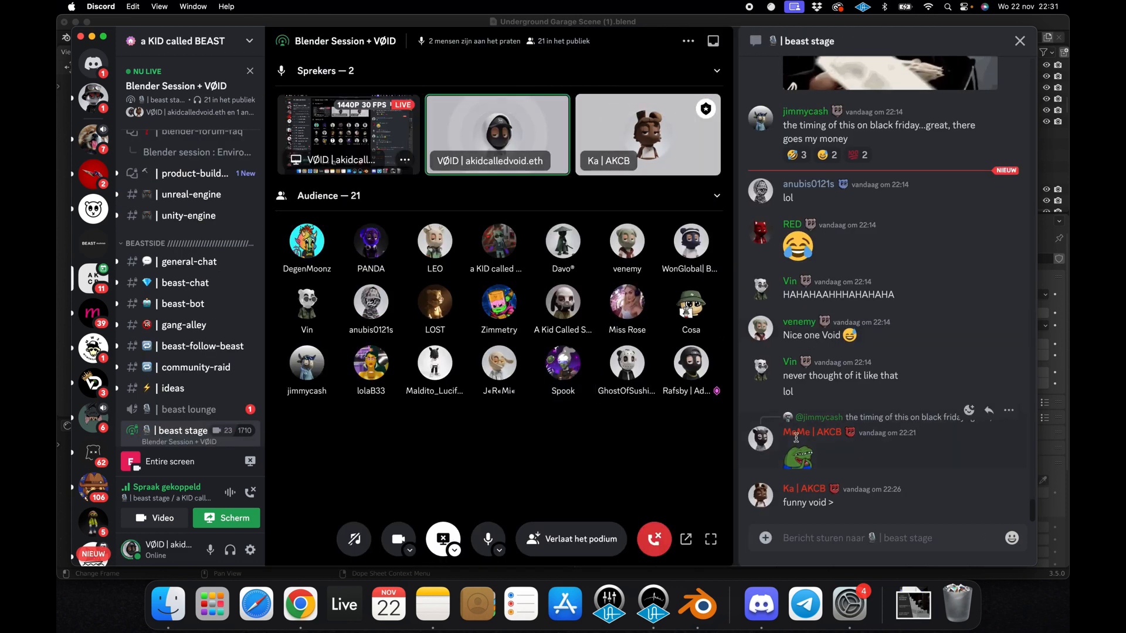
scroll(888, 235, "up", 3)
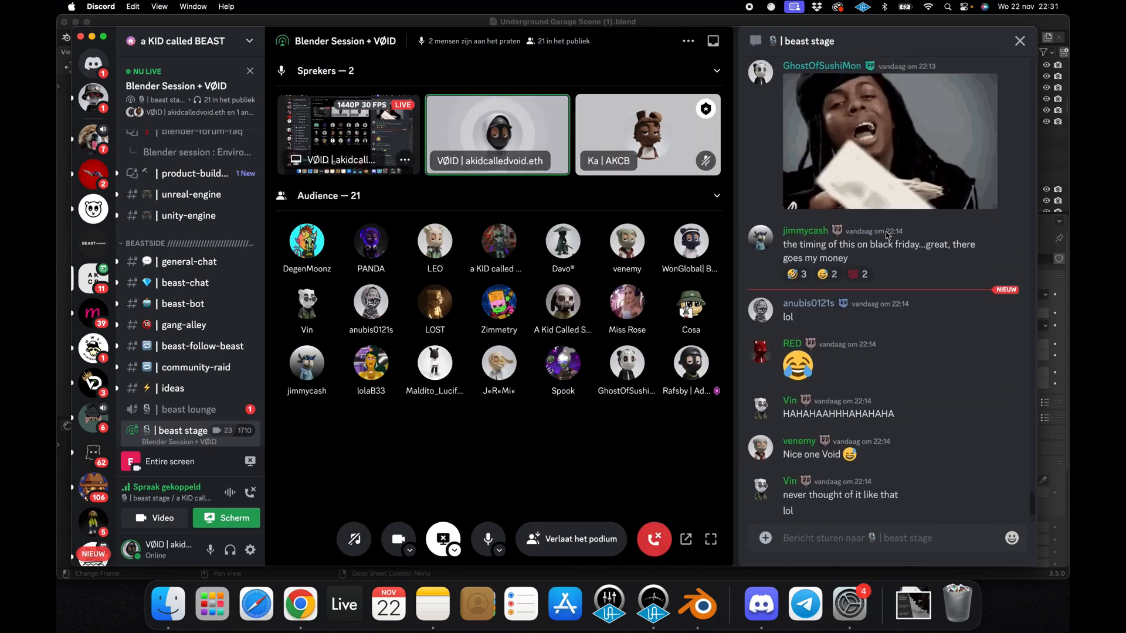
scroll(889, 236, "down", 3)
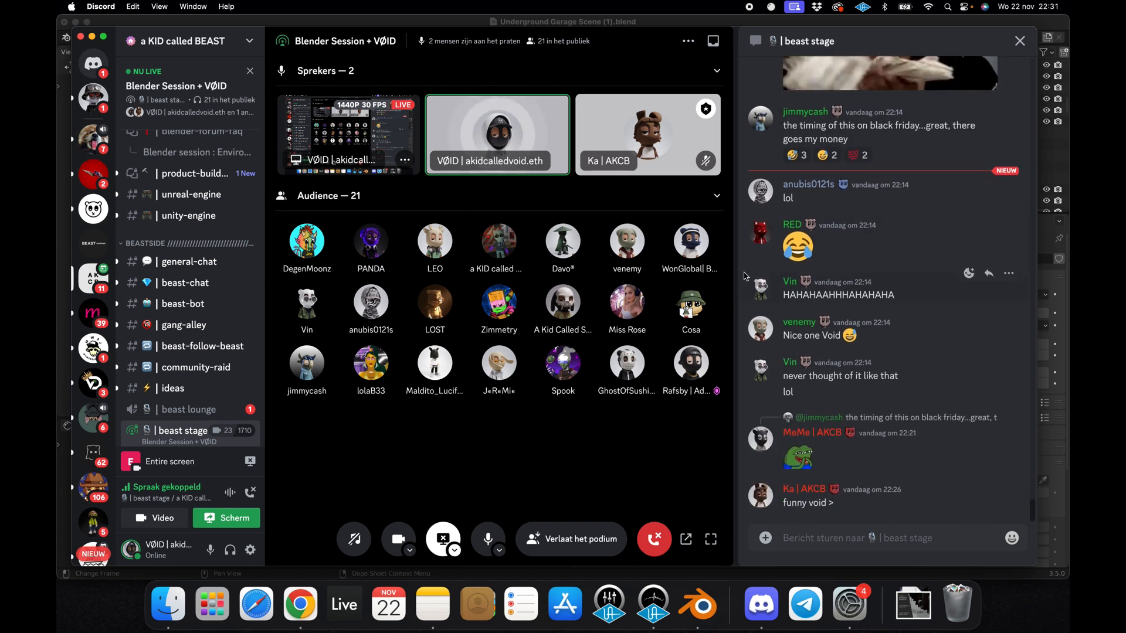
left_click(690, 614)
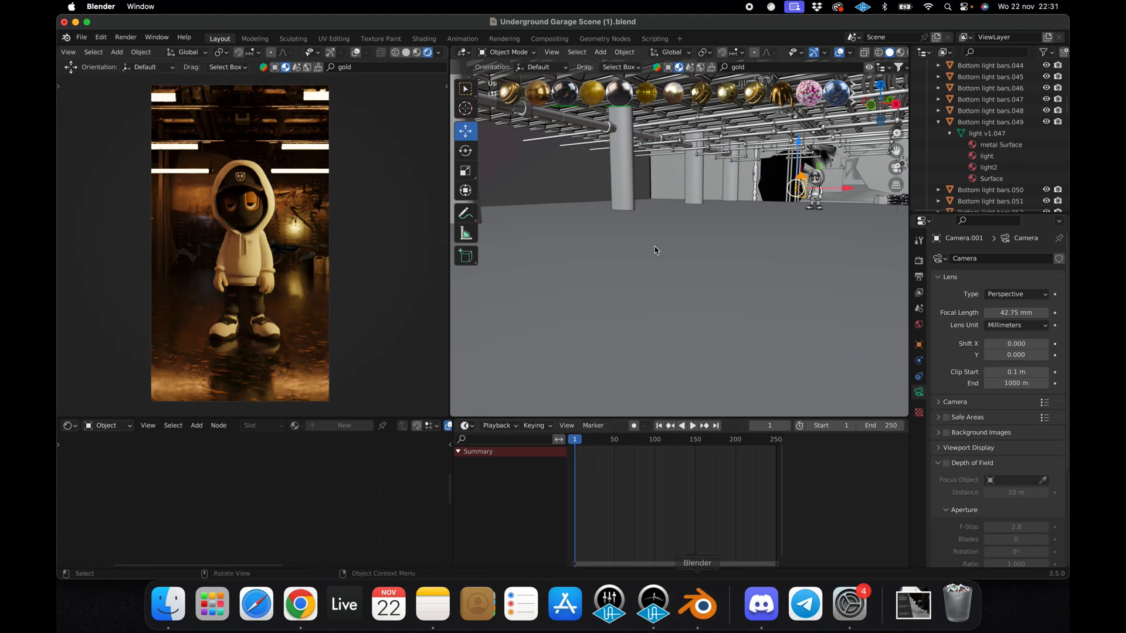
scroll(676, 242, "right", 10)
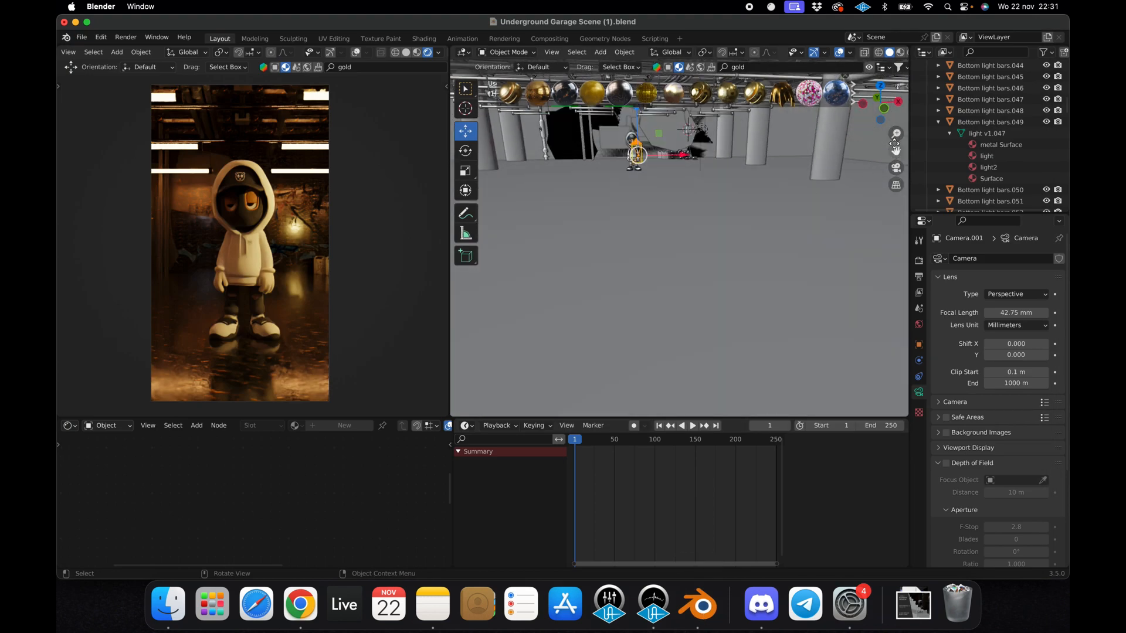
left_click_drag(894, 144, 901, 167)
scroll(614, 154, "right", 5)
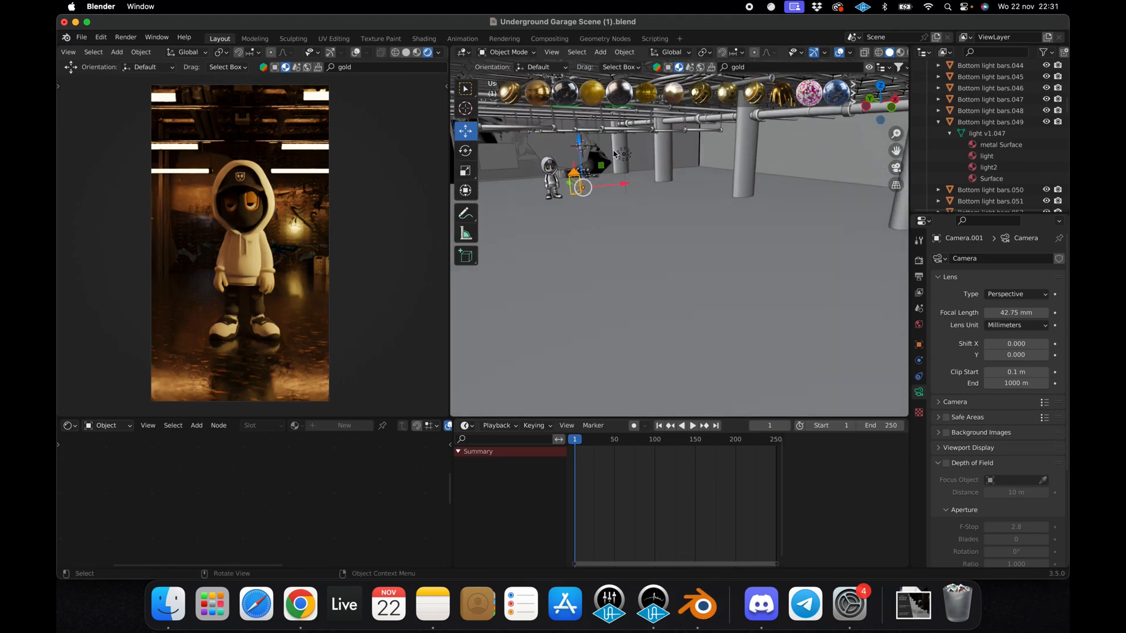
scroll(614, 155, "right", 5)
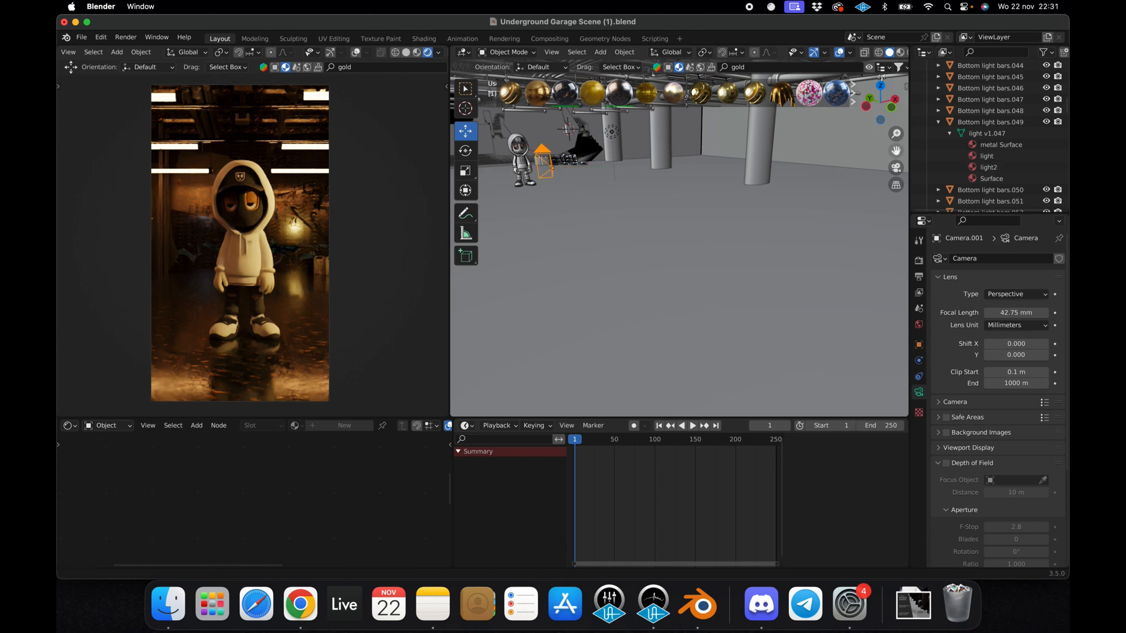
left_click_drag(896, 151, 971, 170)
scroll(634, 224, "left", 5)
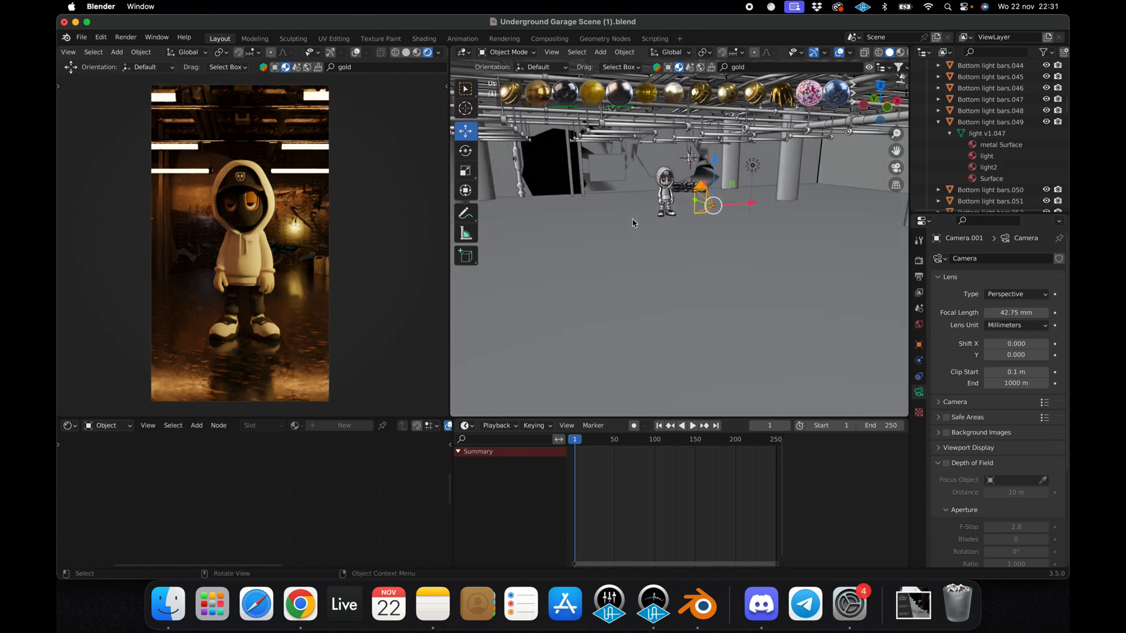
- Move the camera farther back and reposition it to frame the hooded character's full figure, and open the render output settings
left_click_drag(699, 204, 740, 217)
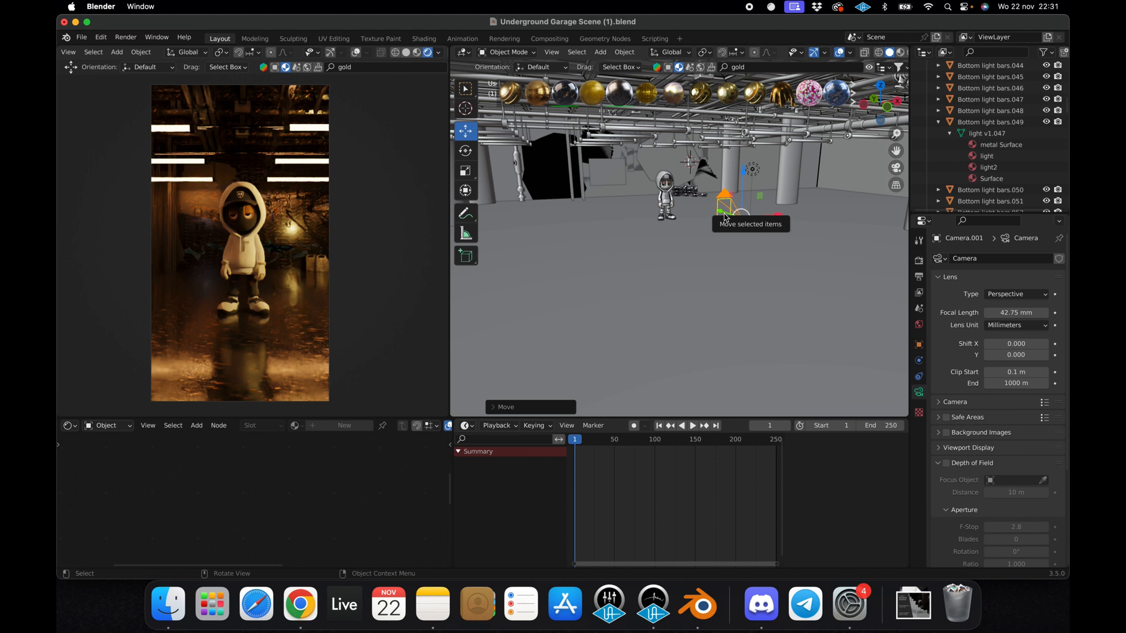
left_click_drag(725, 217, 714, 222)
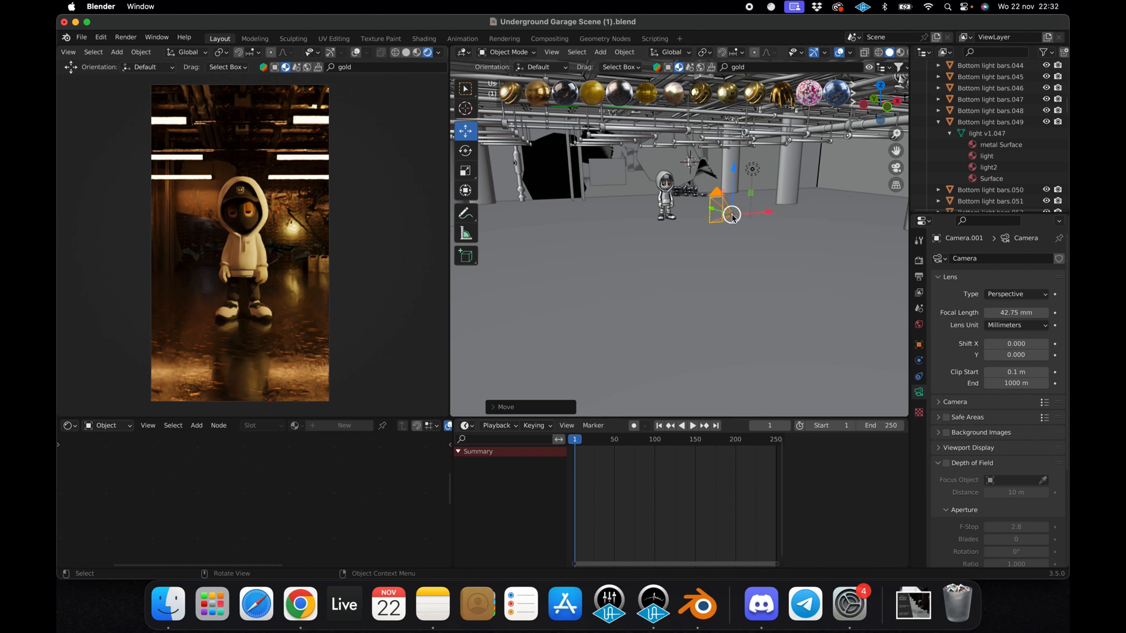
left_click(918, 278)
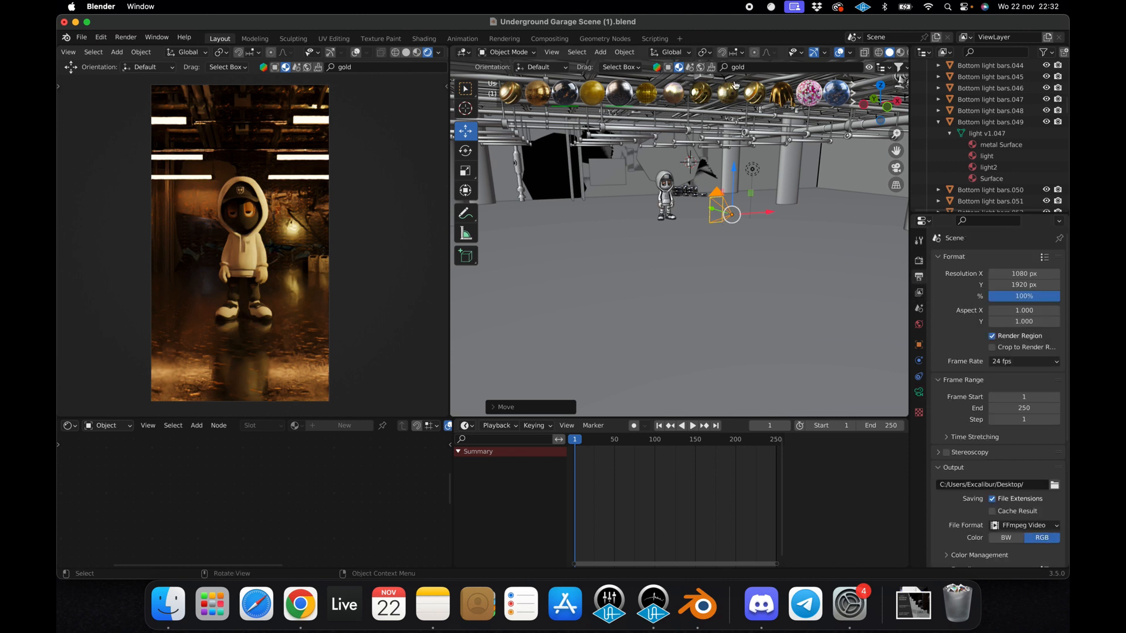
- Search the material library for wood and apply a wood material to the garage floor, walls and ceiling
left_click(761, 68)
type("wood")
key("Return")
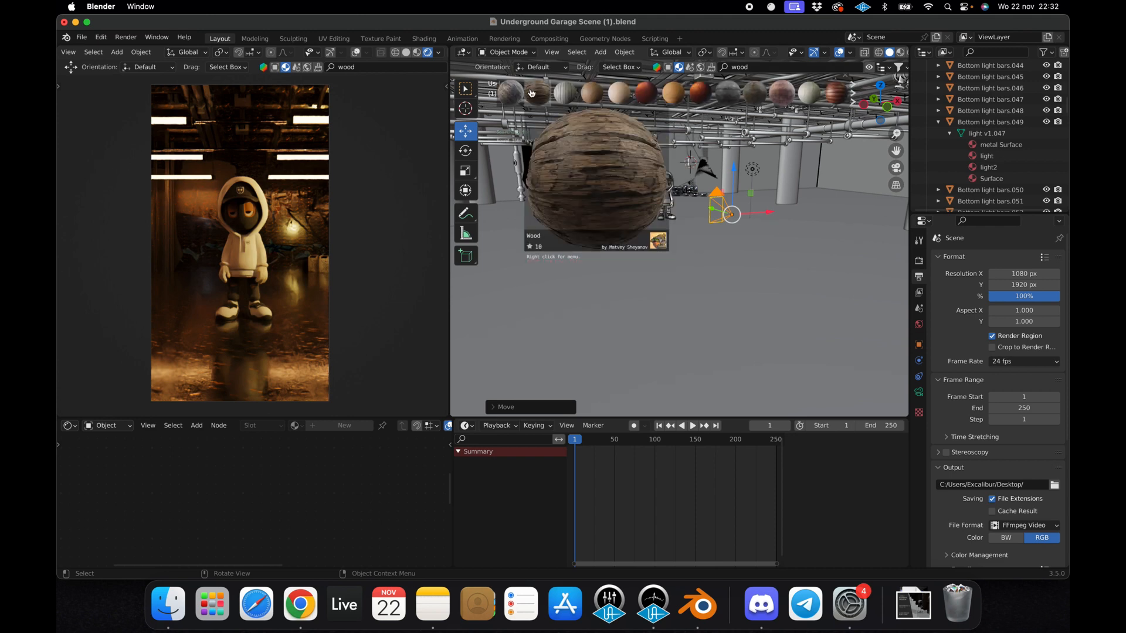
mouse_move(570, 101)
left_mouse_down()
mouse_move(638, 255)
mouse_move(625, 237)
left_mouse_up()
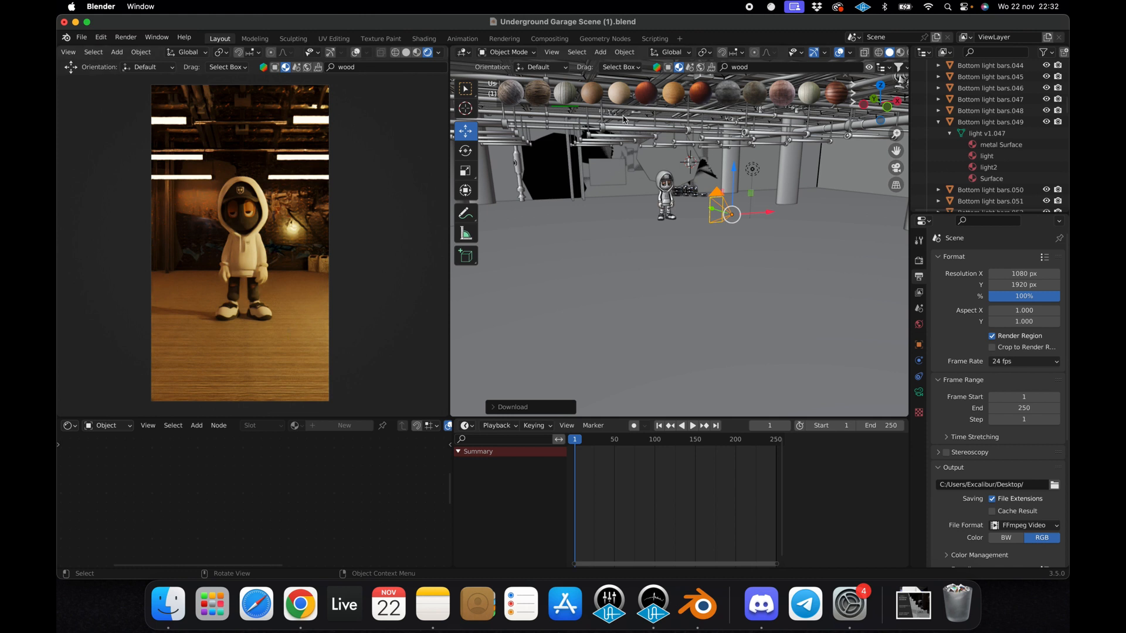
left_click(566, 95)
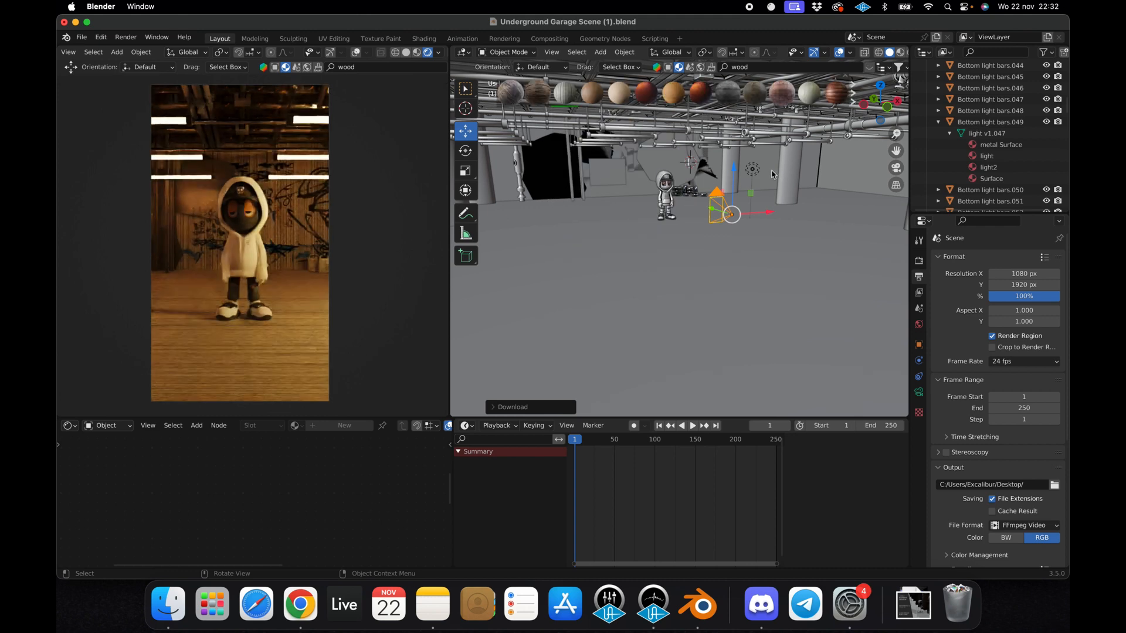
mouse_move(673, 85)
left_click_drag(563, 95, 668, 103)
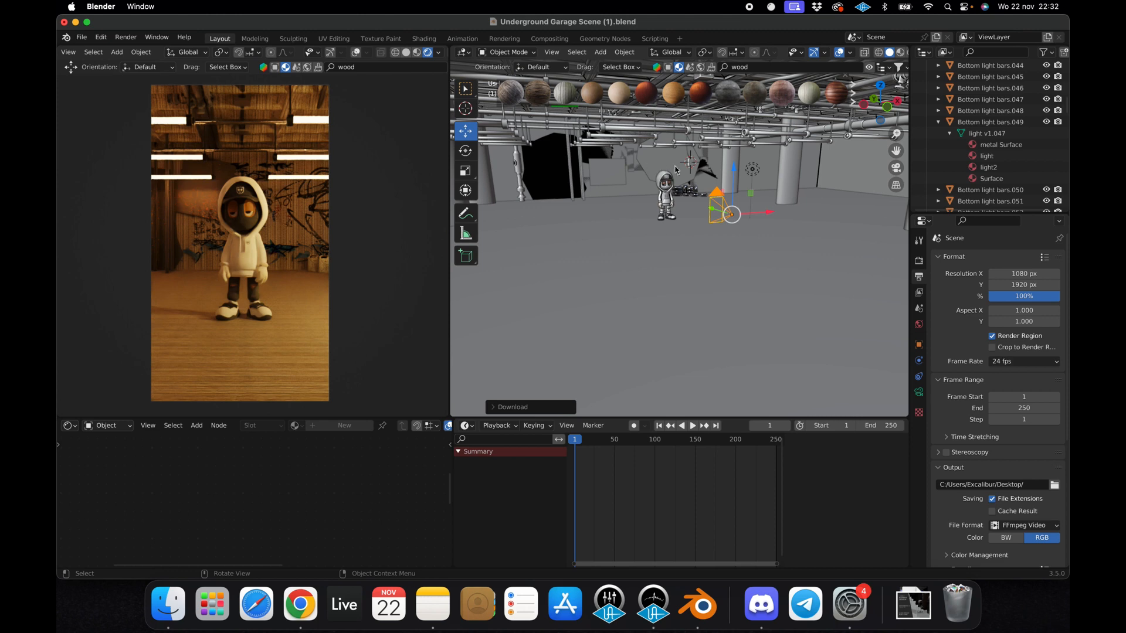
- Select the scribble3.001 graffiti plane behind the character and try hiding it in the viewport
scroll(690, 168, "up", 1)
scroll(690, 168, "up", 3)
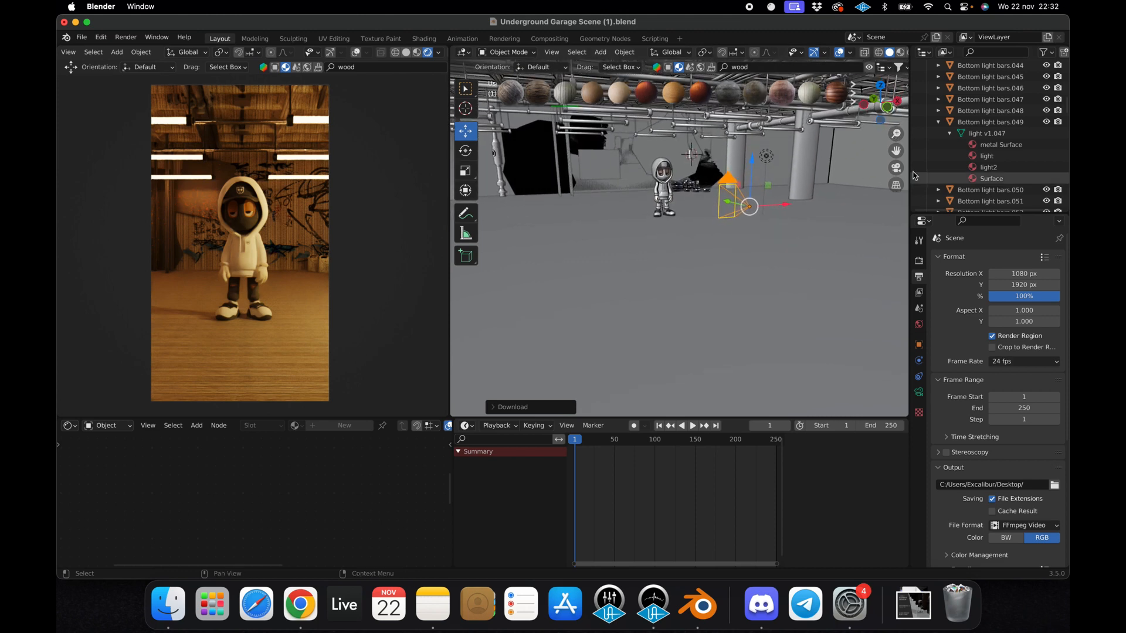
left_click_drag(896, 151, 896, 156)
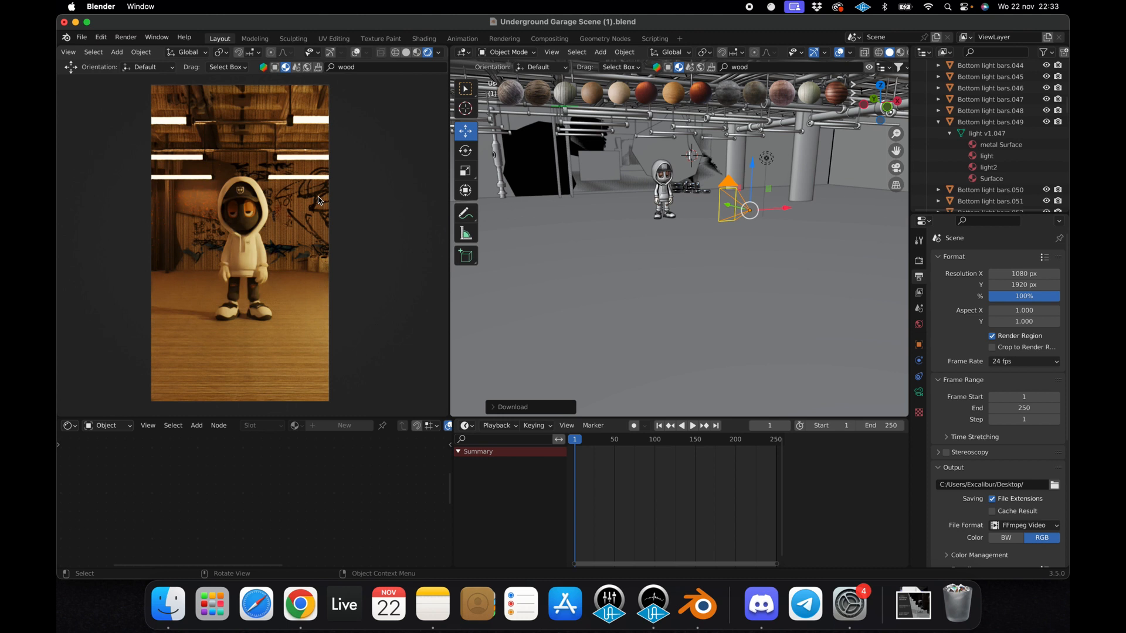
left_click(708, 151)
left_click(707, 146)
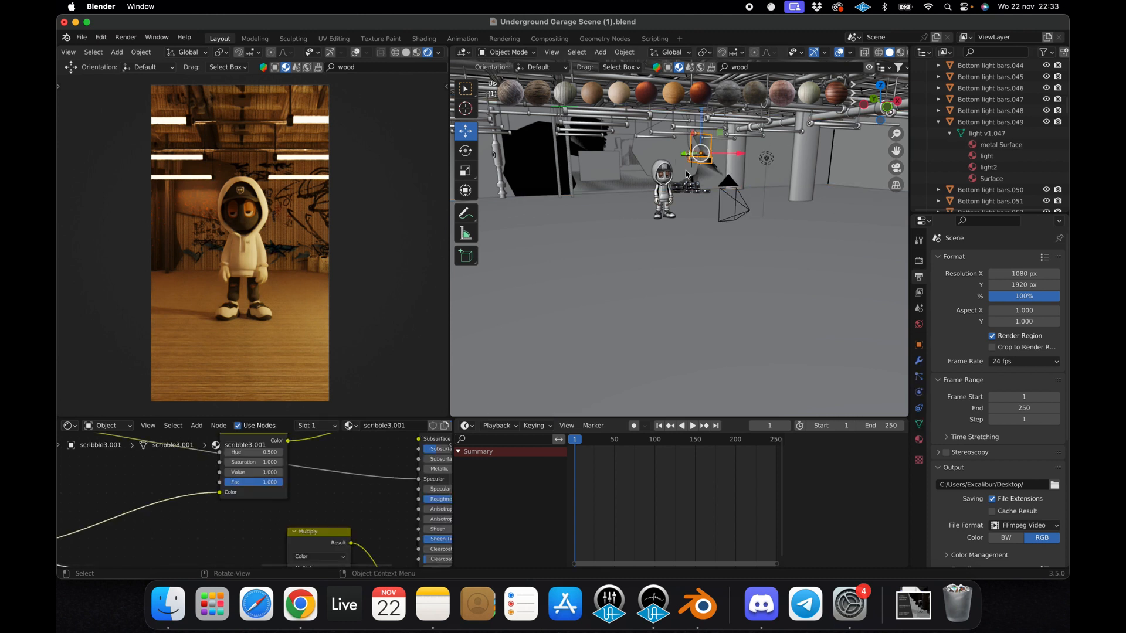
left_click(713, 148)
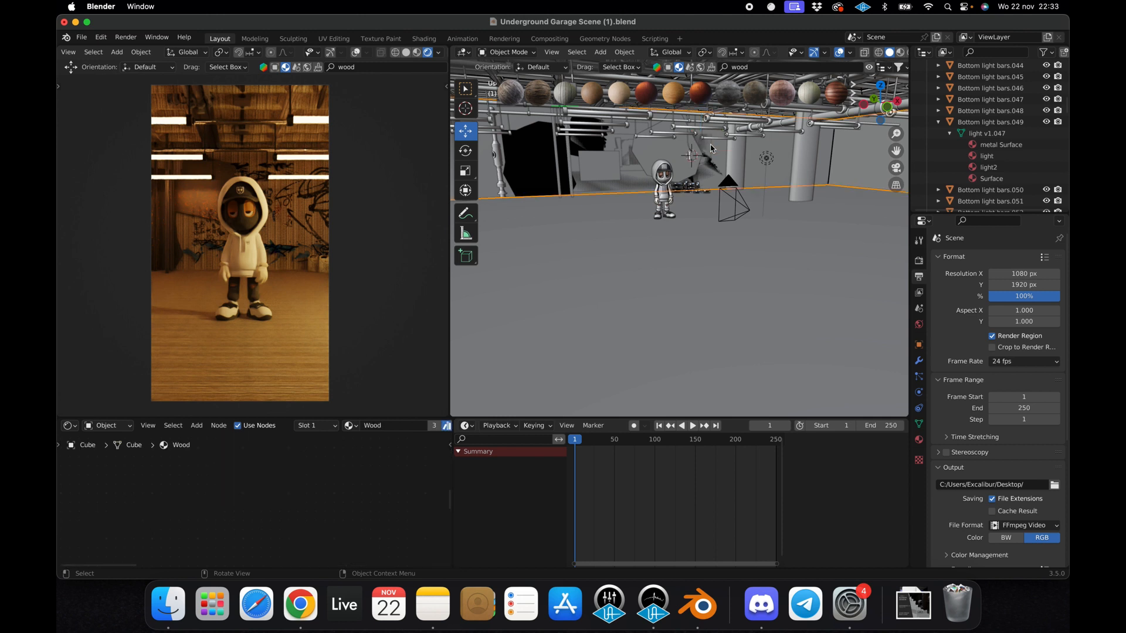
left_click(711, 145)
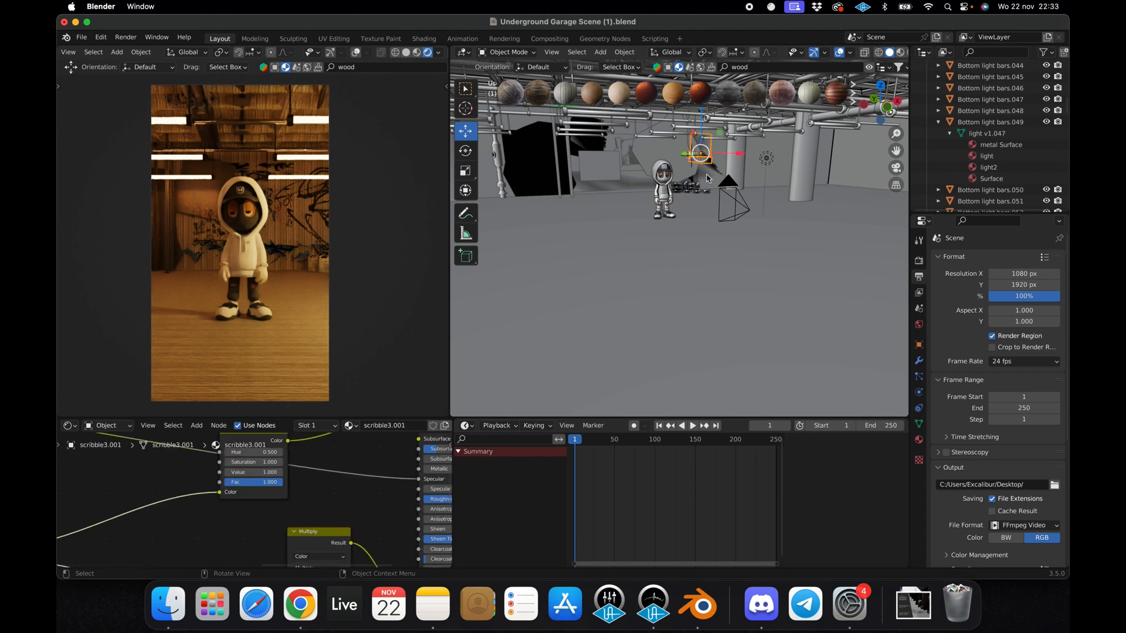
scroll(962, 121, "up", 15)
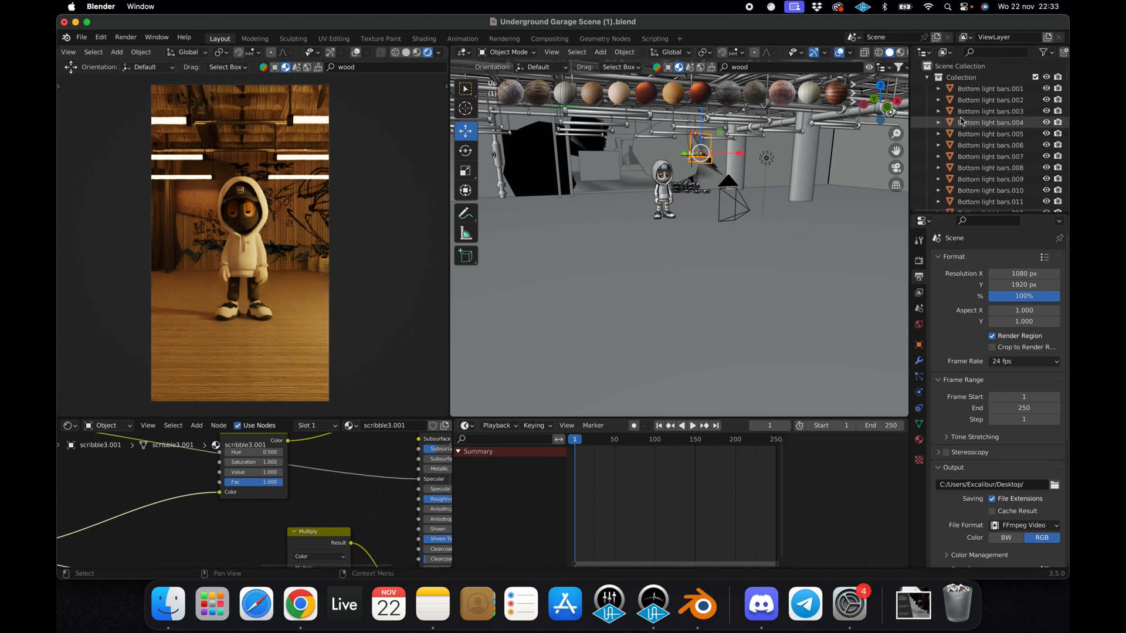
scroll(962, 122, "down", 15)
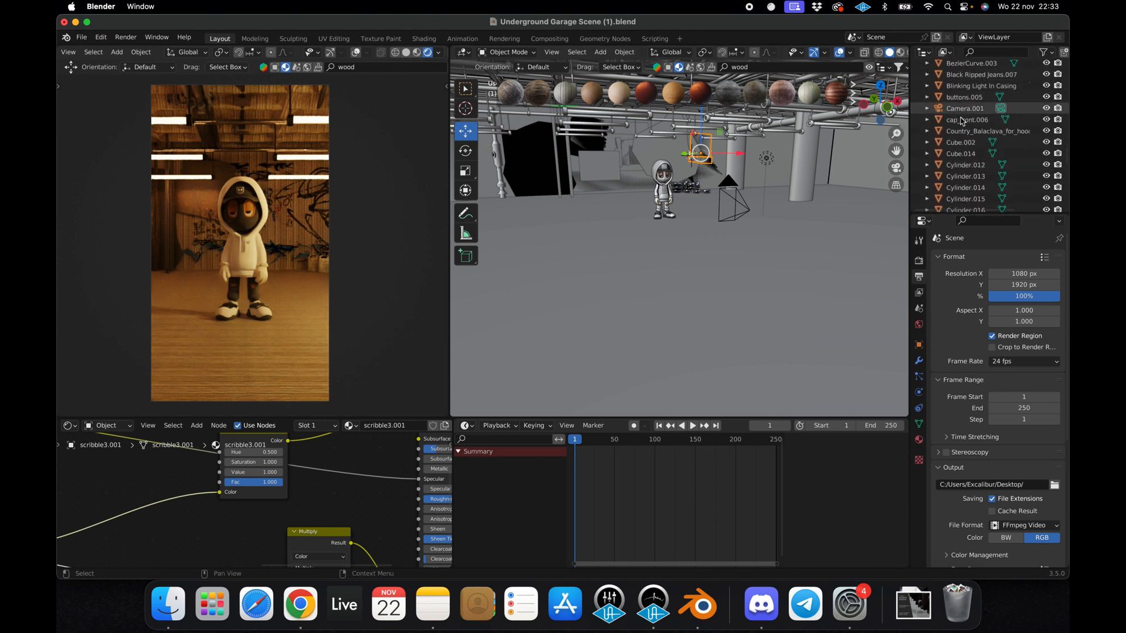
scroll(961, 121, "down", 10)
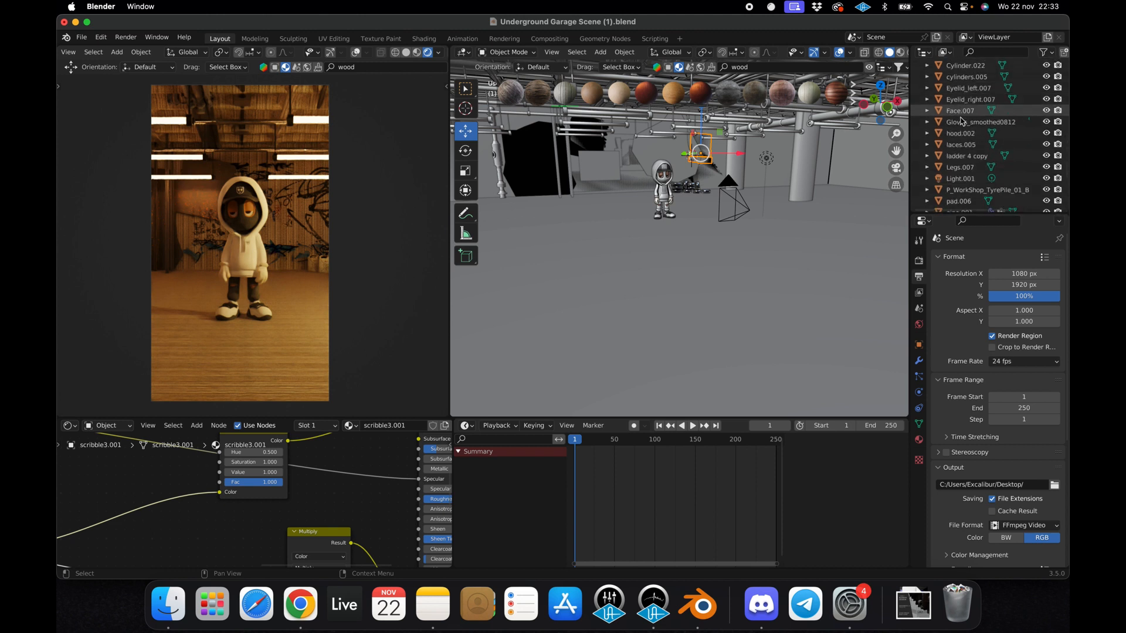
scroll(955, 120, "down", 10)
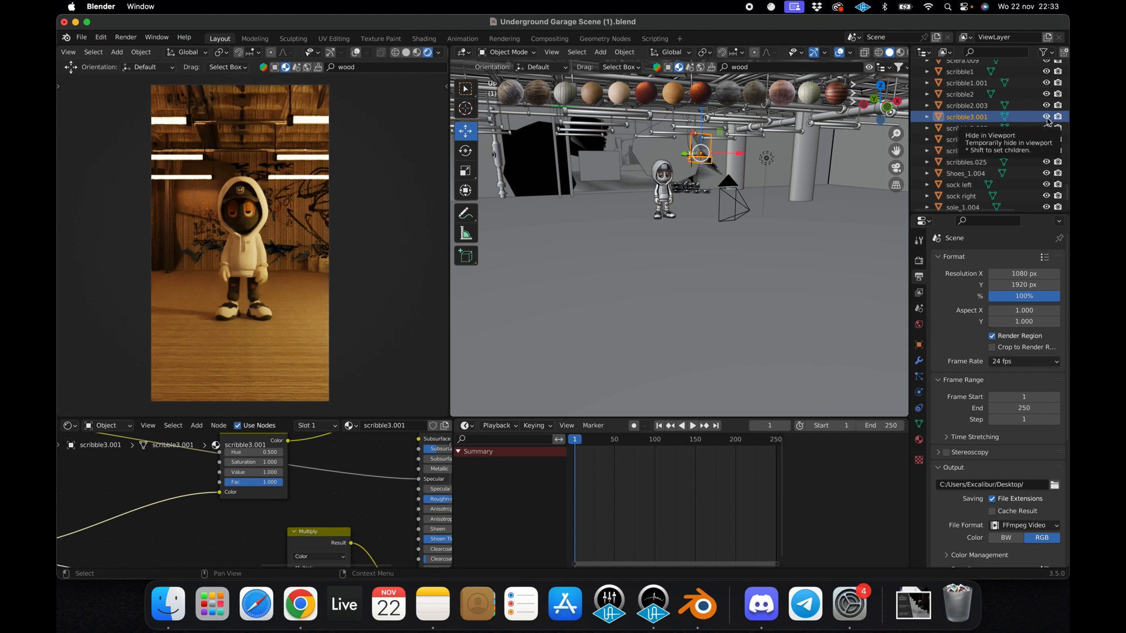
left_click(1047, 119)
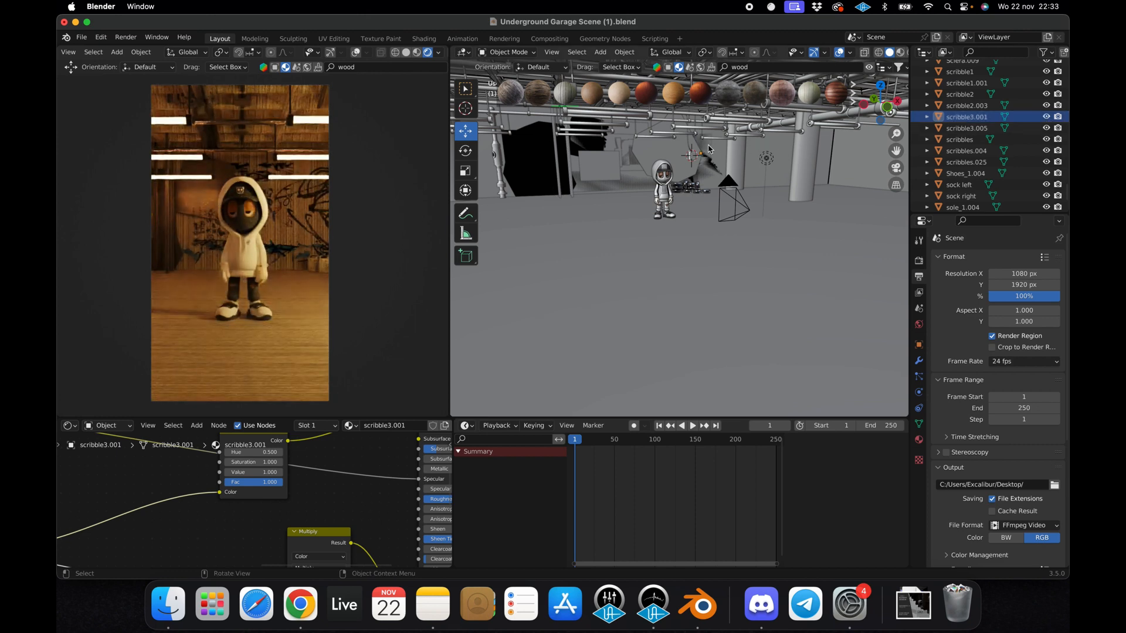
- Select the scribble3.005 graffiti plane and toggle its viewport visibility to compare the rendered wall with and without it
left_click(682, 156)
left_click(648, 160)
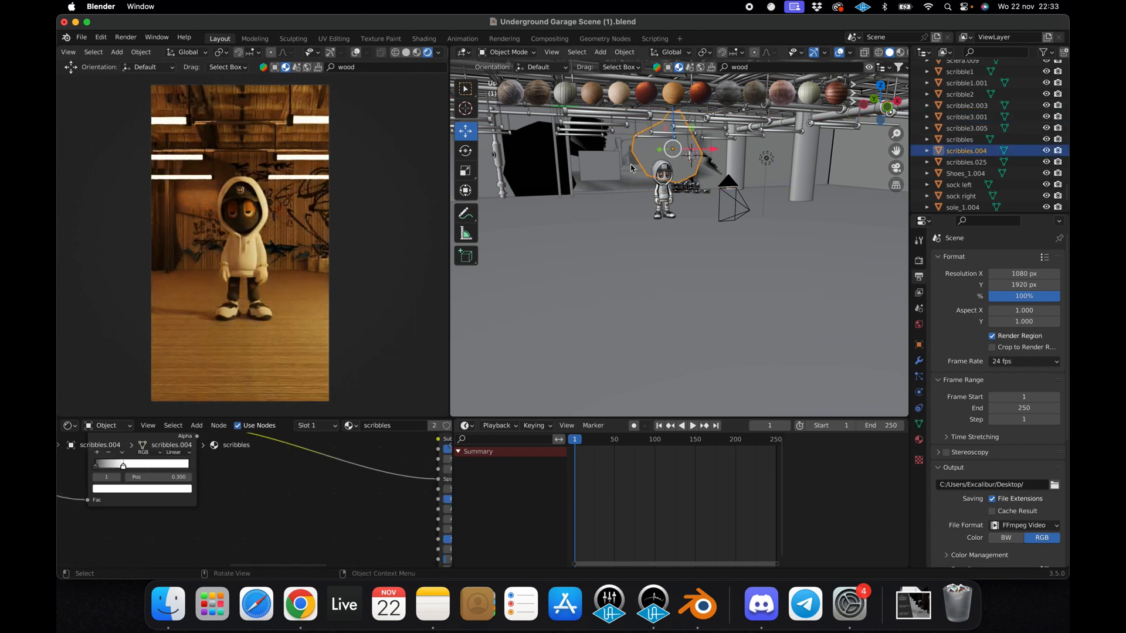
left_click(631, 168)
left_click(632, 167)
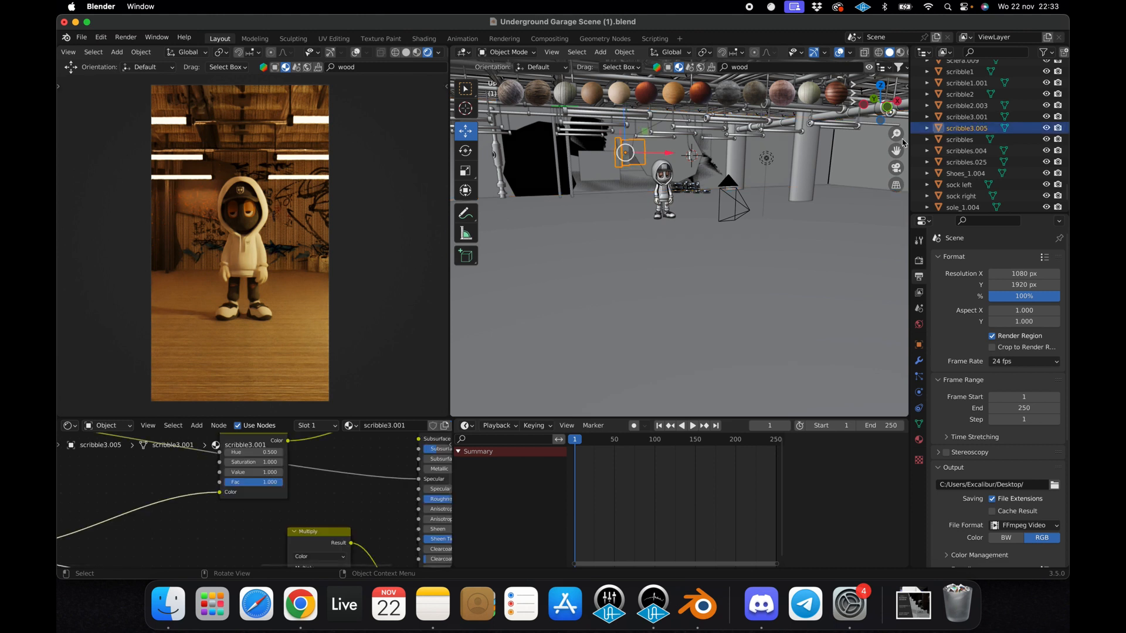
left_click(1046, 129)
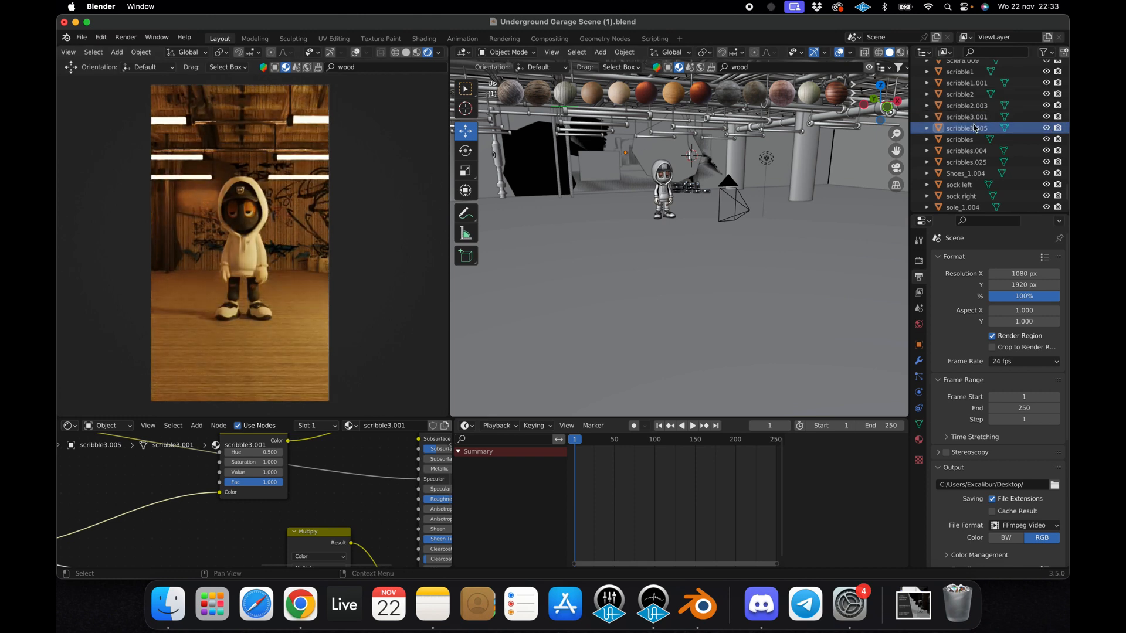
left_click(1046, 129)
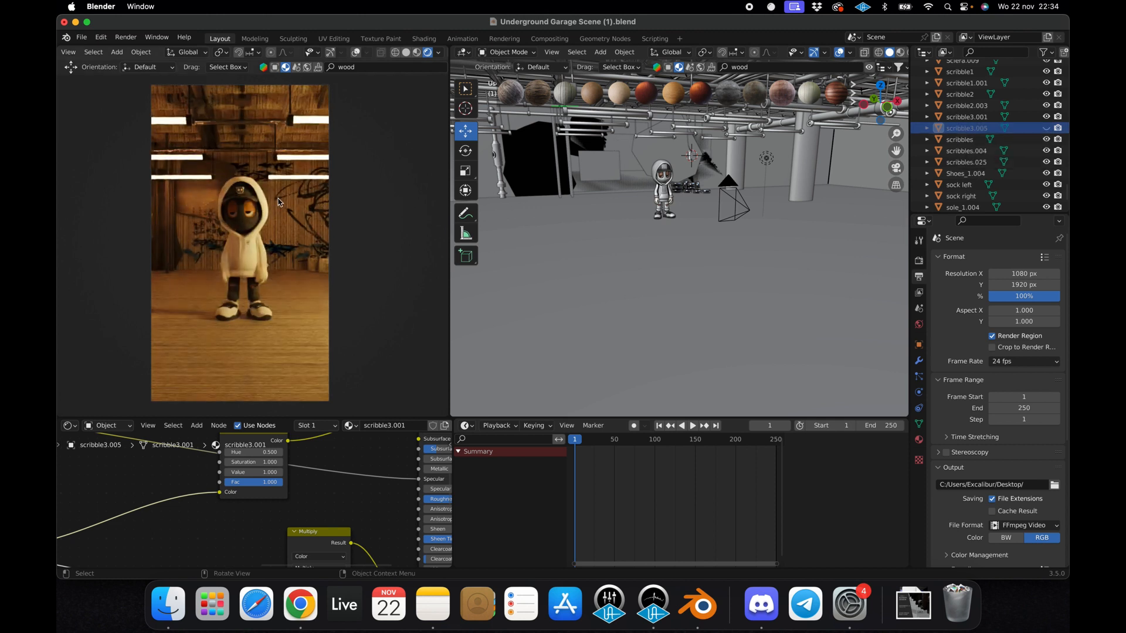
left_click(1047, 128)
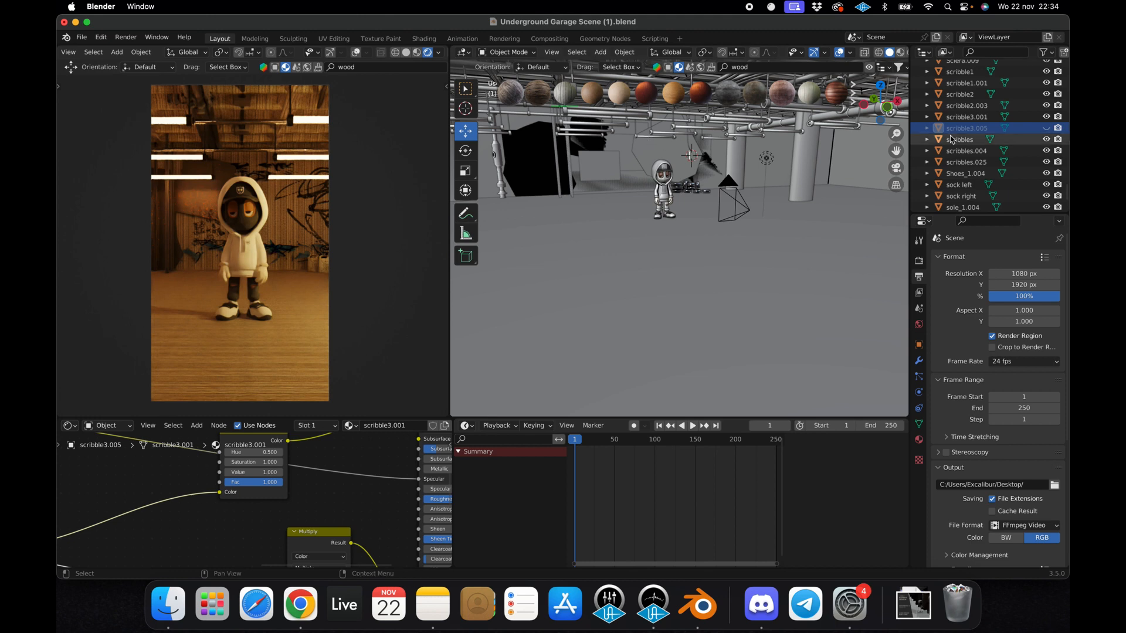
left_click(1048, 130)
left_click(1048, 130)
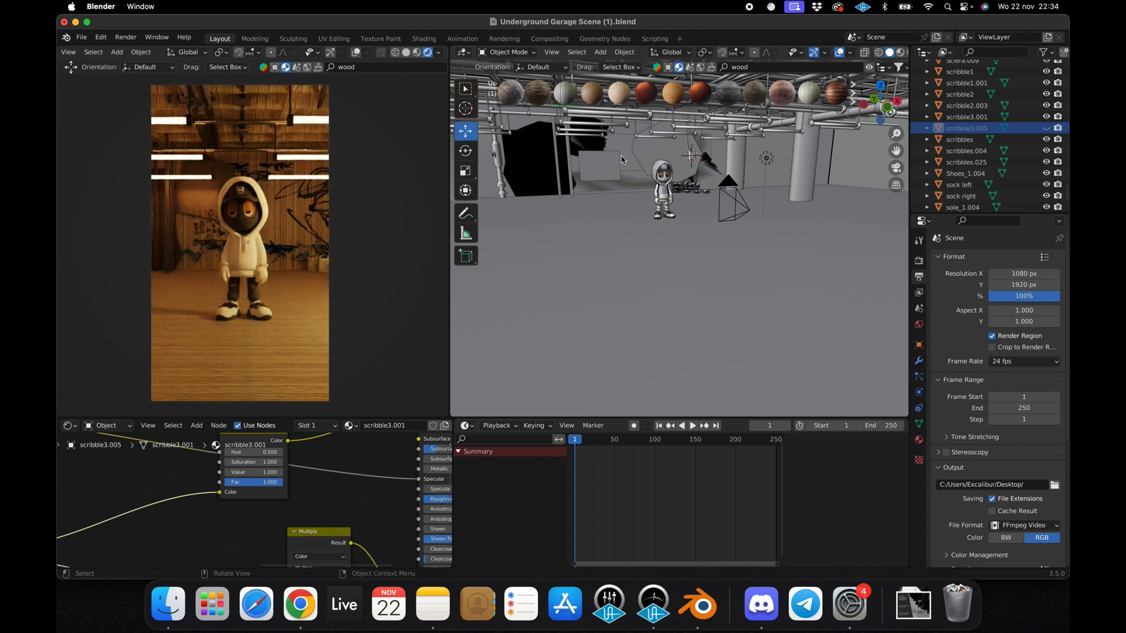
left_click(1047, 129)
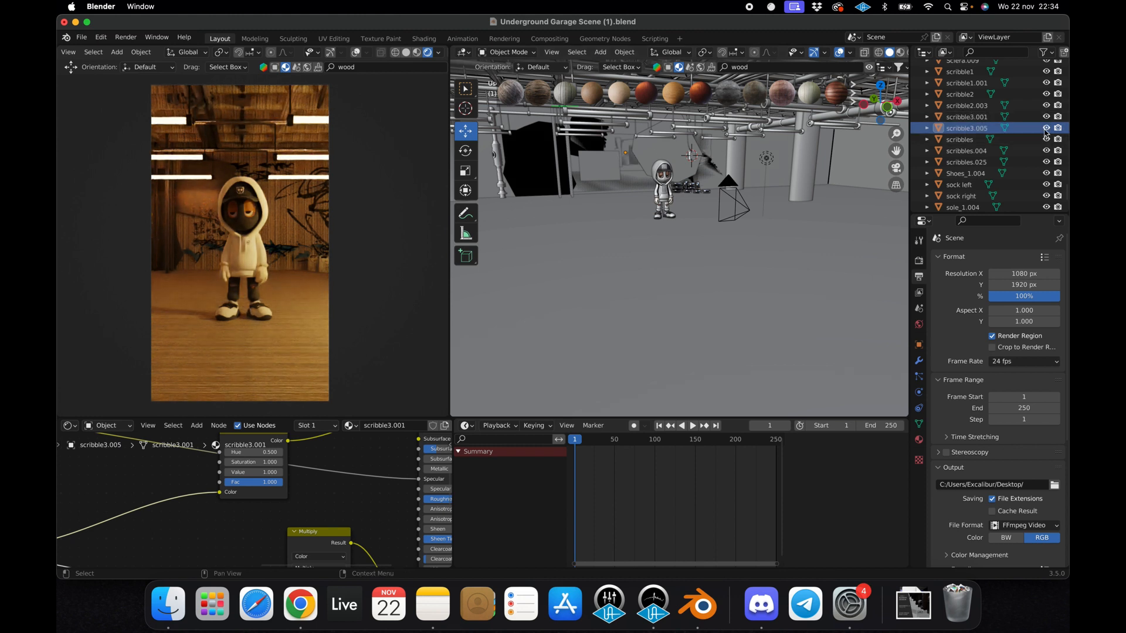
left_click(1046, 129)
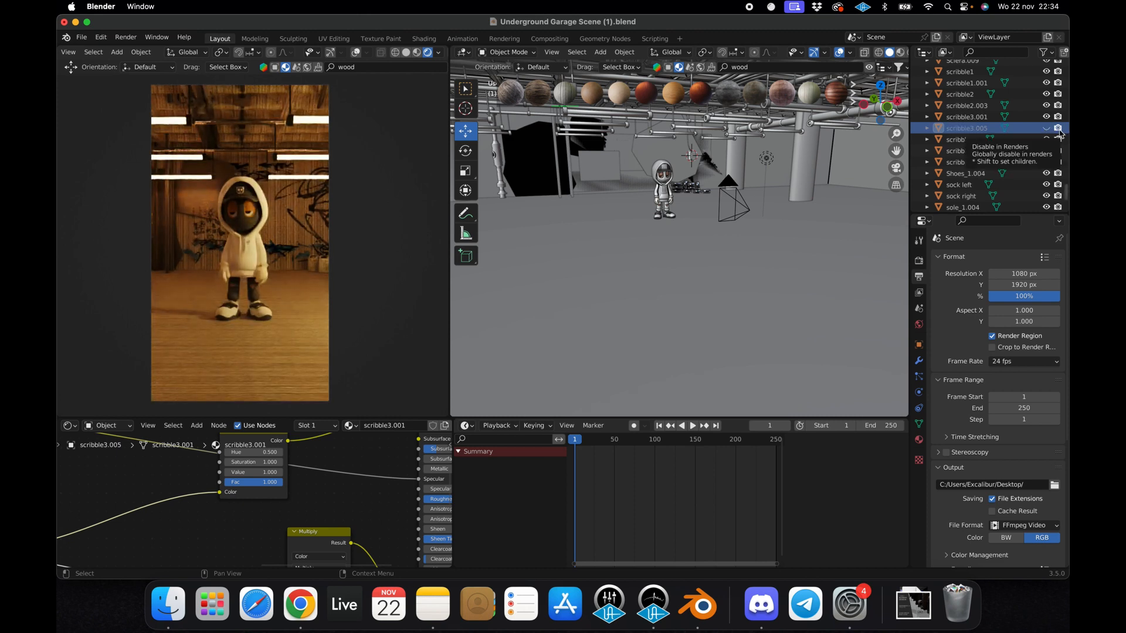
- Try disabling scribble3.005 in renders, and restore both its render and viewport visibility
left_click(1059, 130)
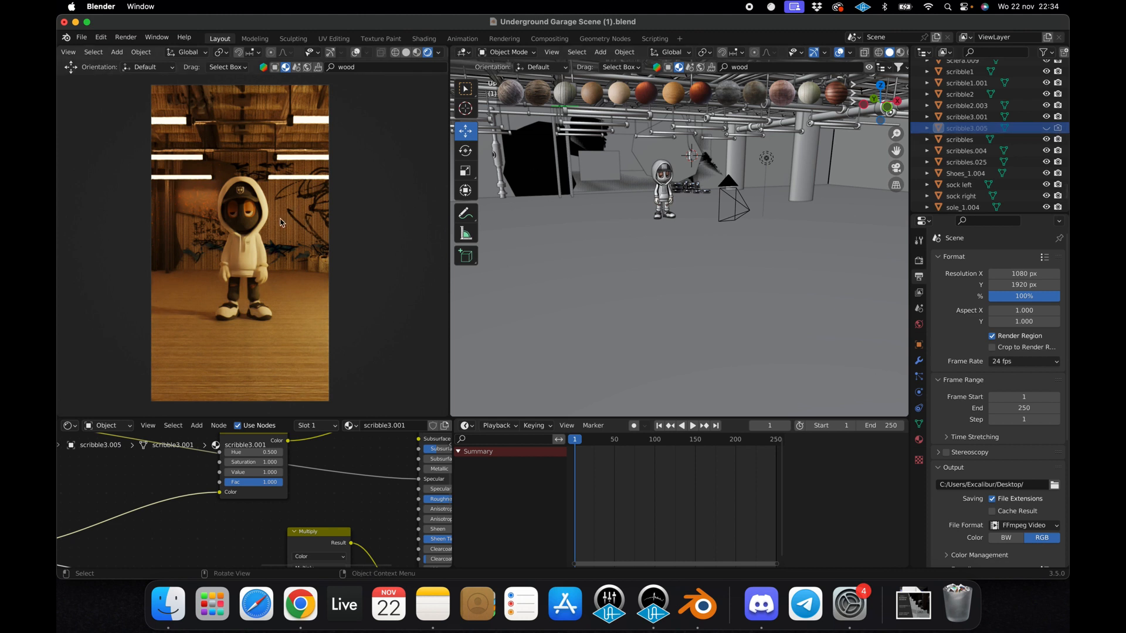
left_click(1058, 128)
left_click(1046, 128)
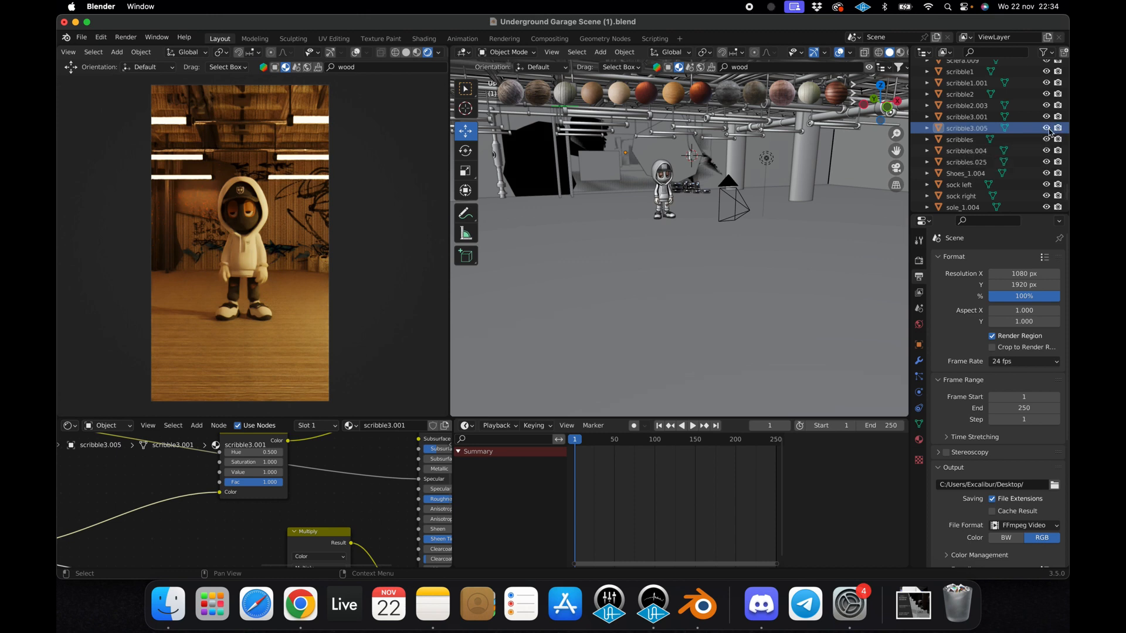
- Select all graffiti objects from scribble1 through scribbles.025 and hide them in the viewport
left_click(628, 160)
left_click(638, 162)
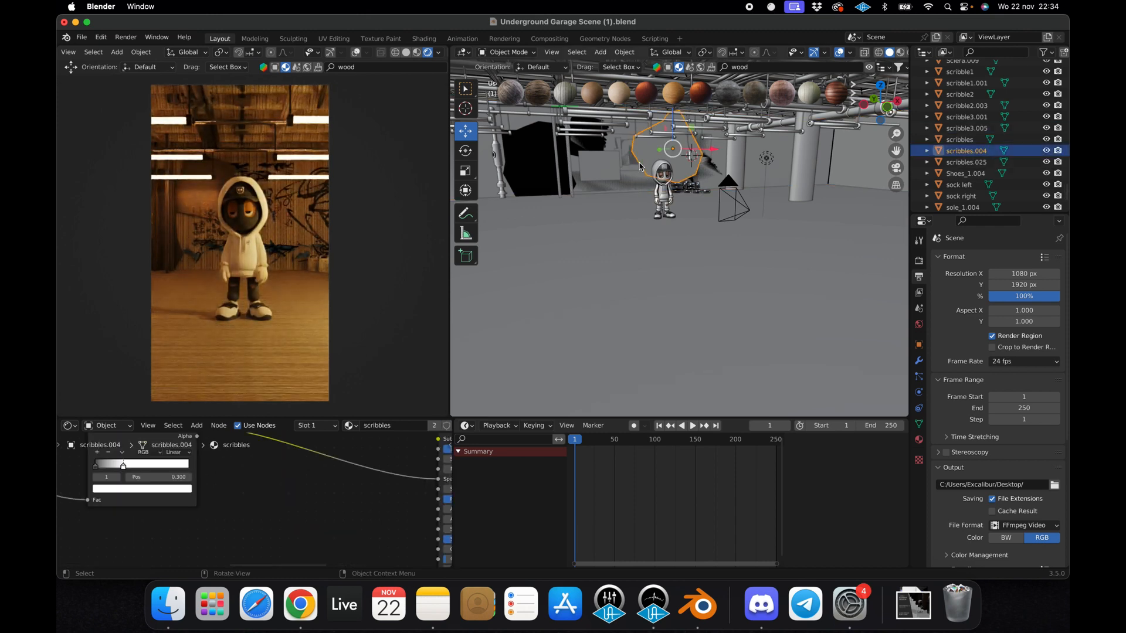
left_click(961, 162)
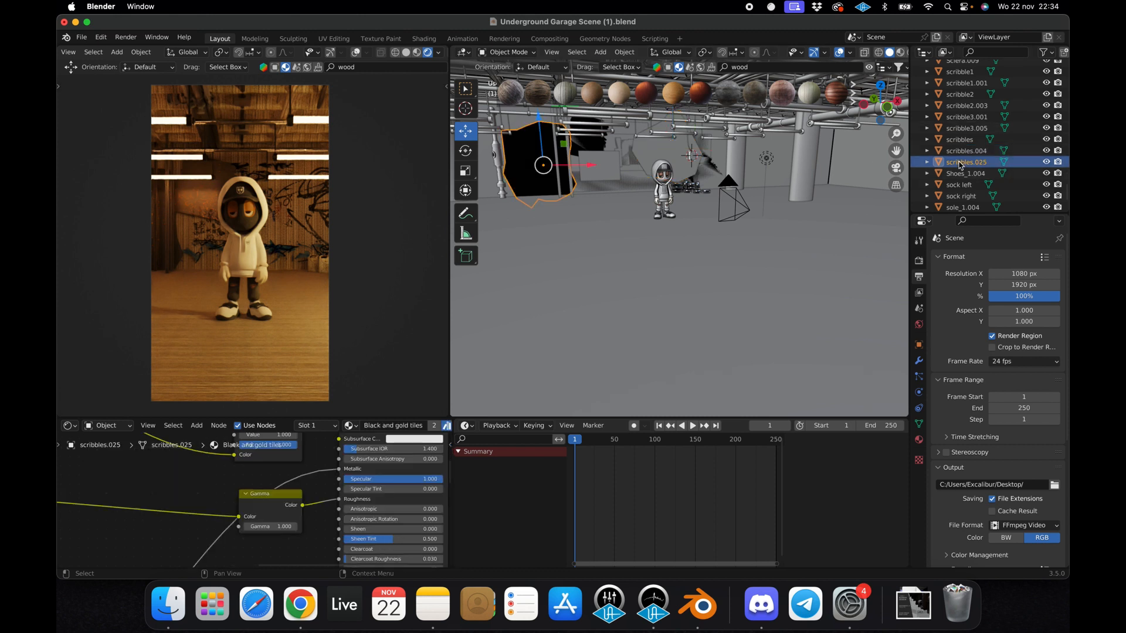
scroll(968, 83, "up", 1)
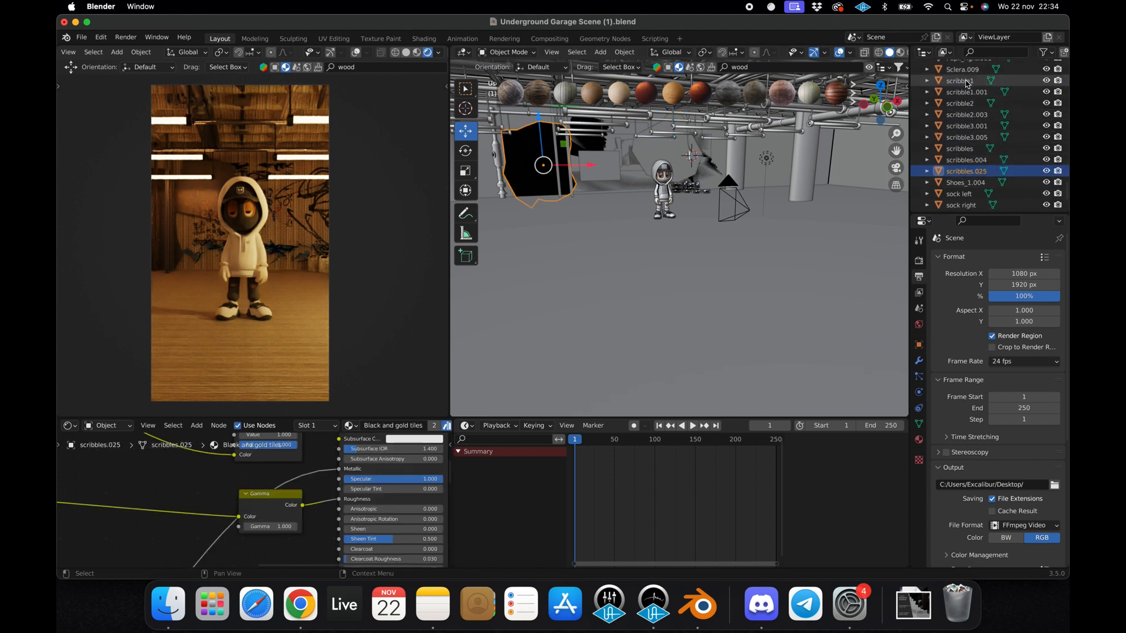
left_click(968, 82)
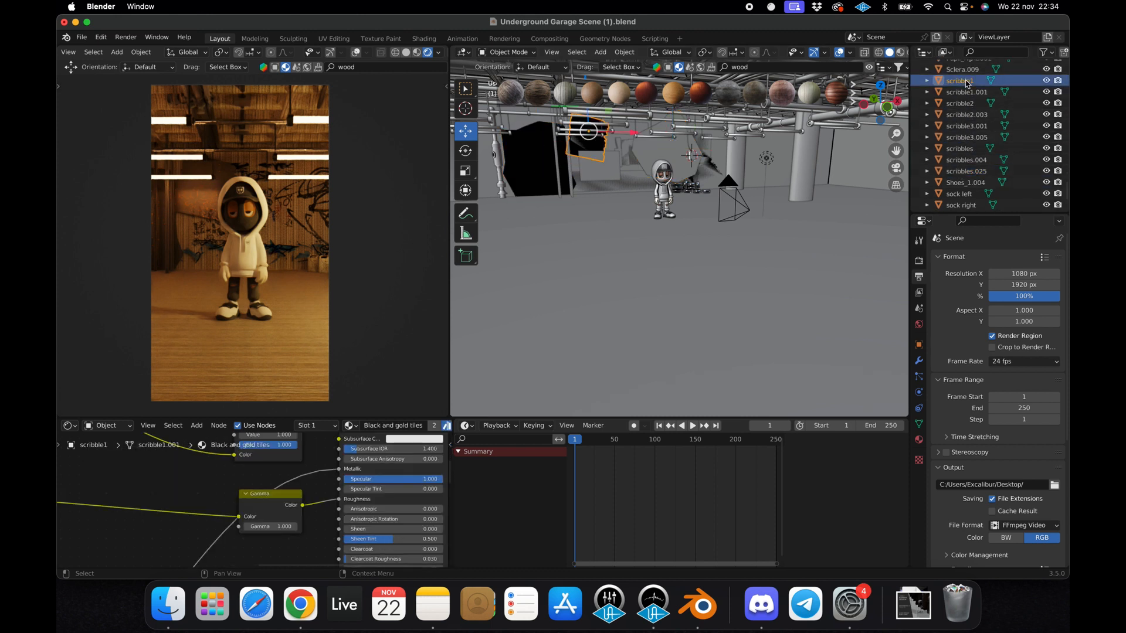
left_click(964, 171, "shift")
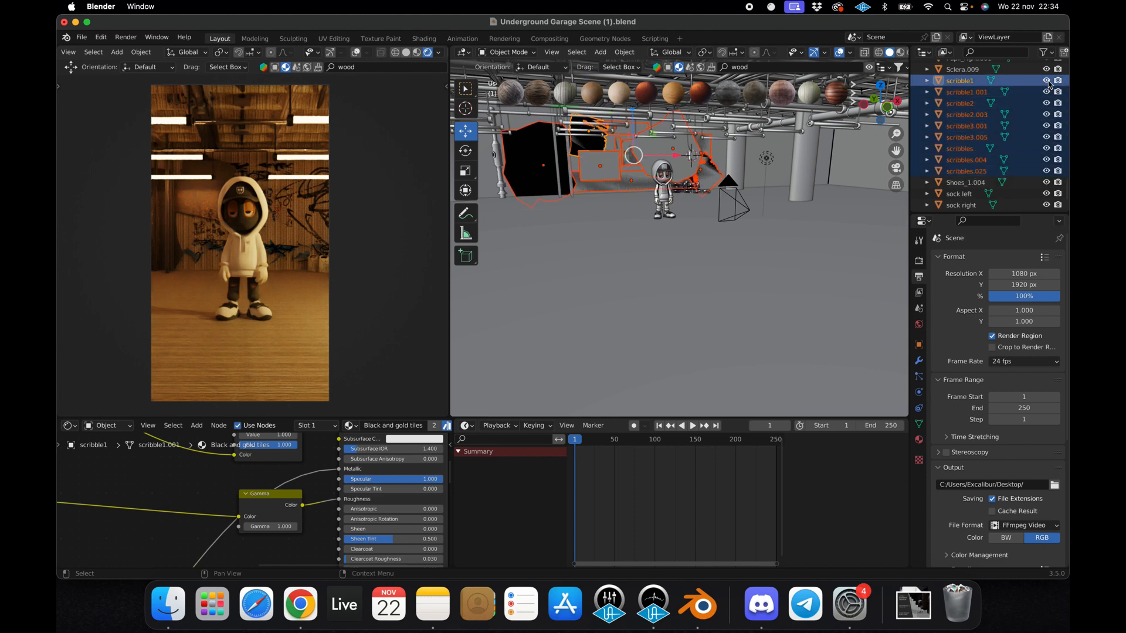
left_click_drag(1047, 81, 1047, 173)
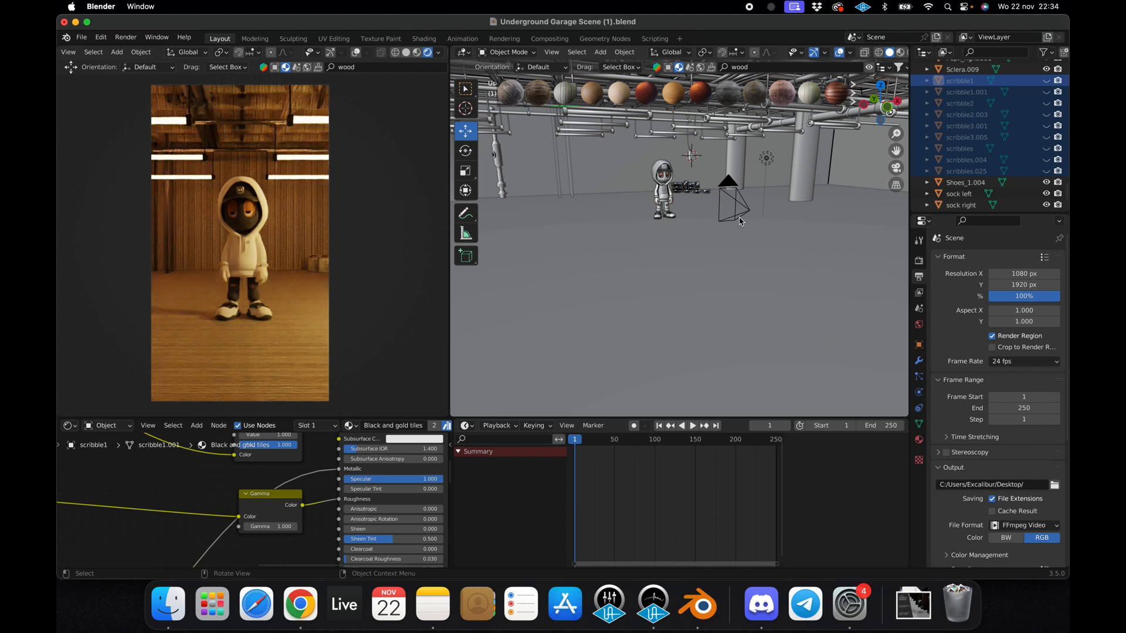
- Select the Cylinder.061 fixture hanging above the character and try deleting it
left_click(635, 139)
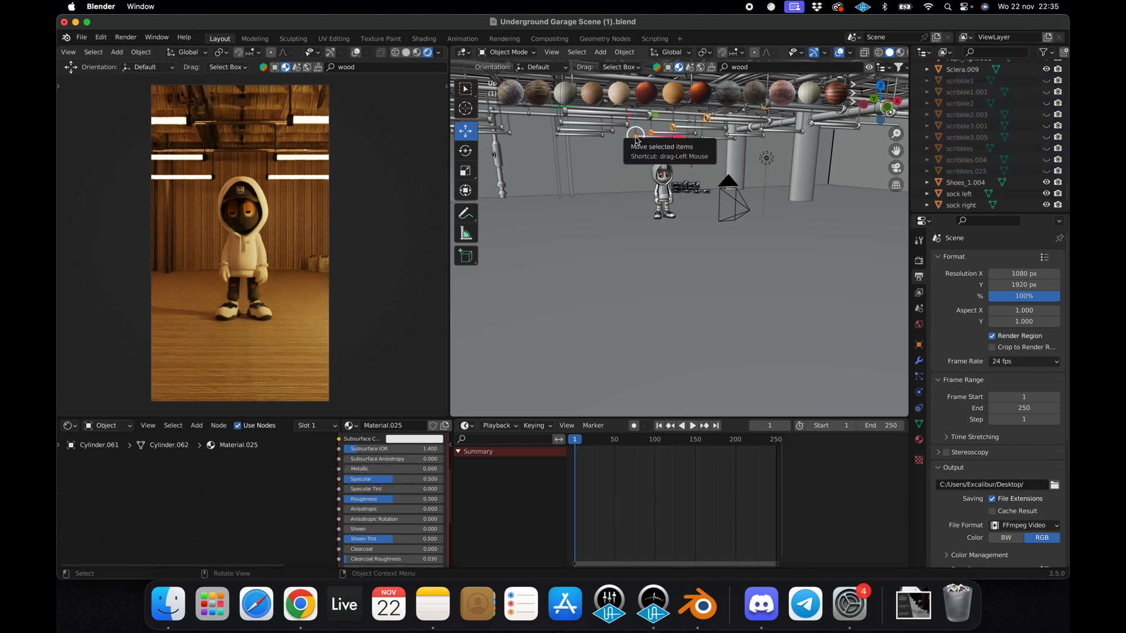
left_click(645, 140)
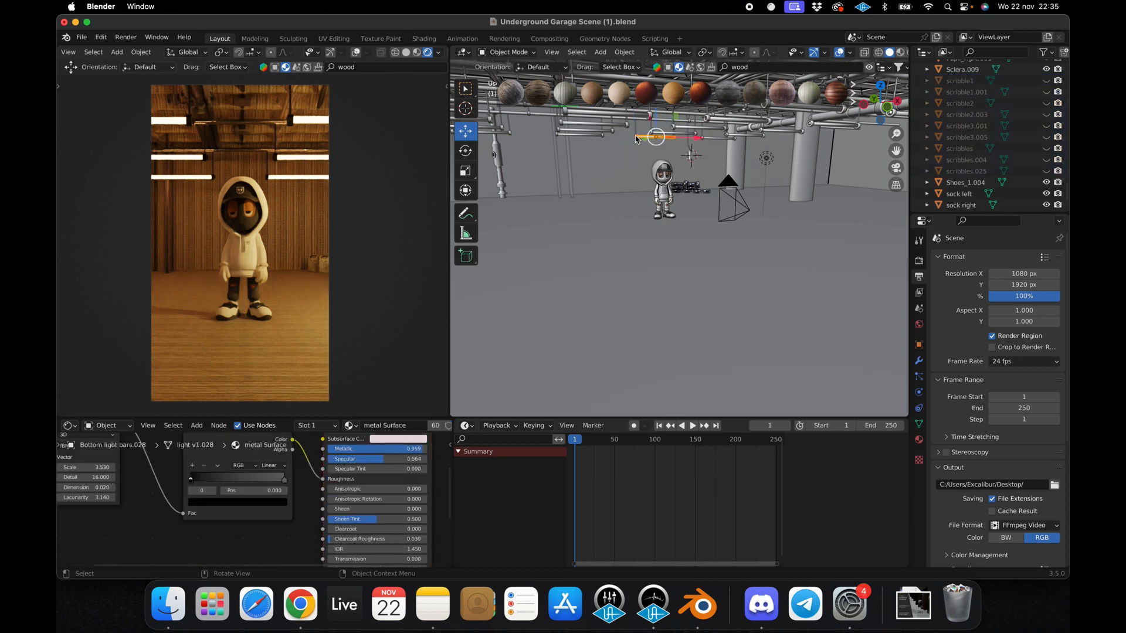
left_click(636, 139)
key("x")
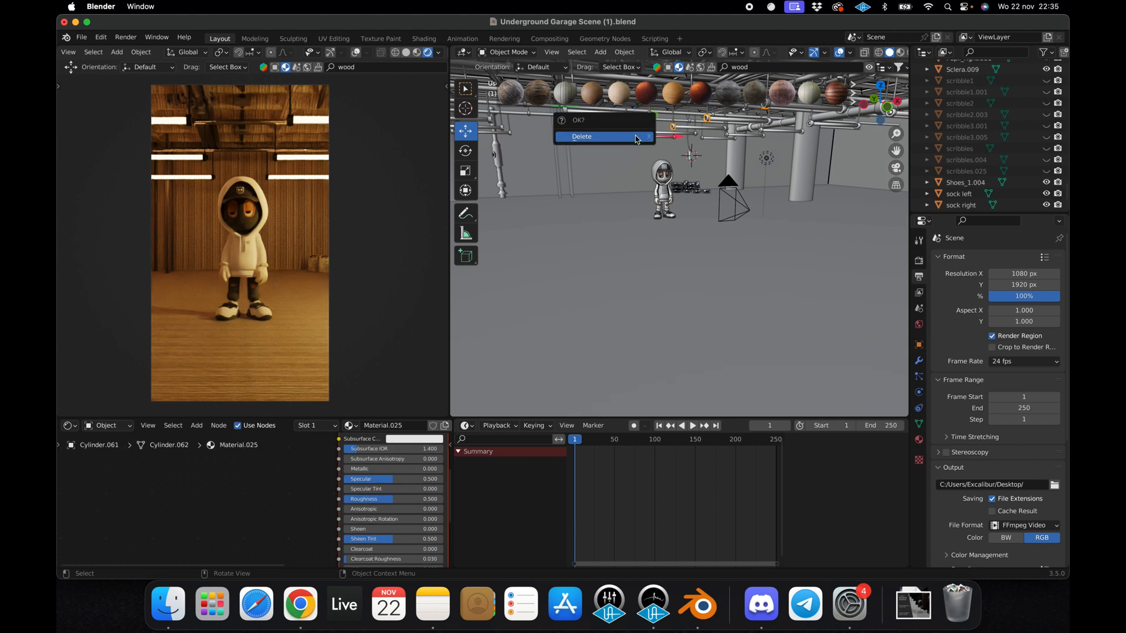
left_click(636, 137)
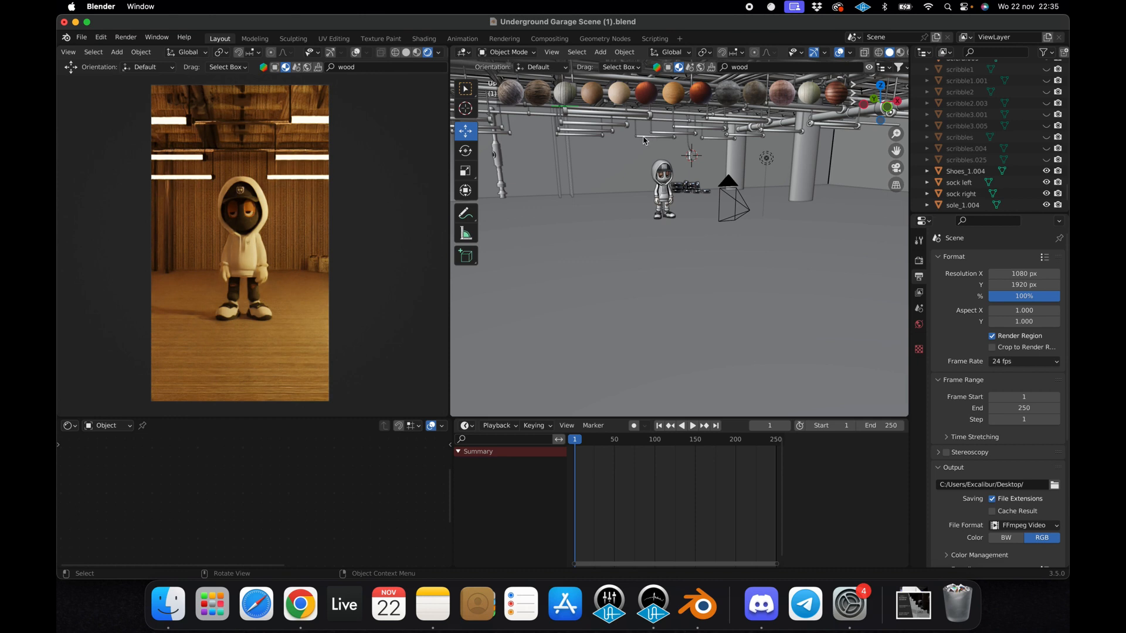
- Try deleting Bottom light bars.029 and Bottom light bars.028 from the ceiling above the character
left_click(637, 141)
key("x")
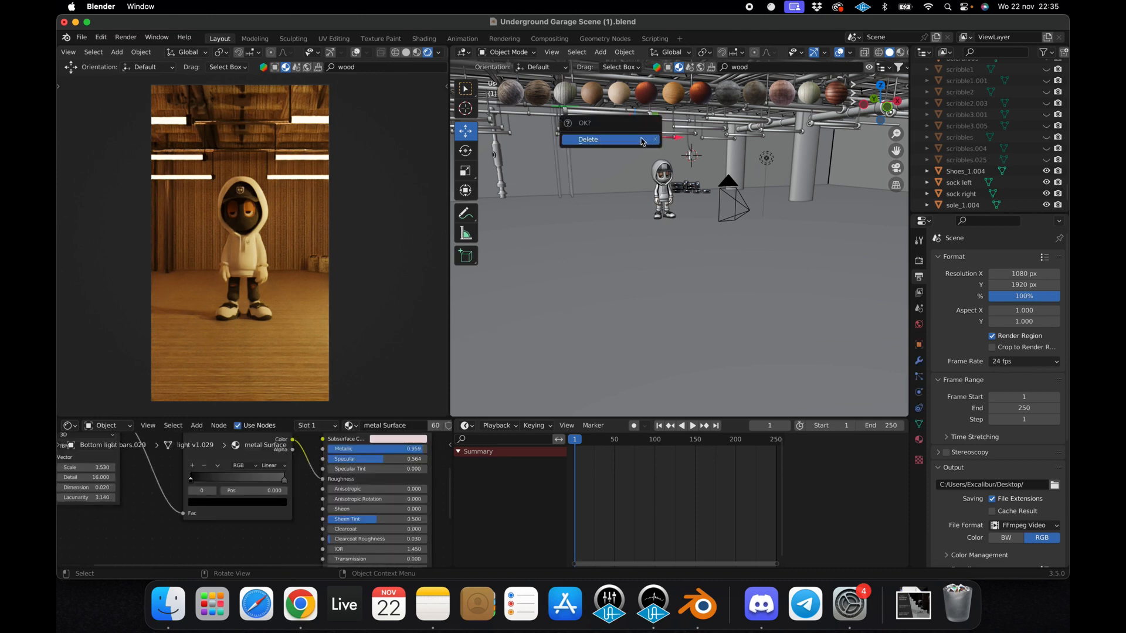
left_click(642, 139)
left_click(640, 140)
key("x")
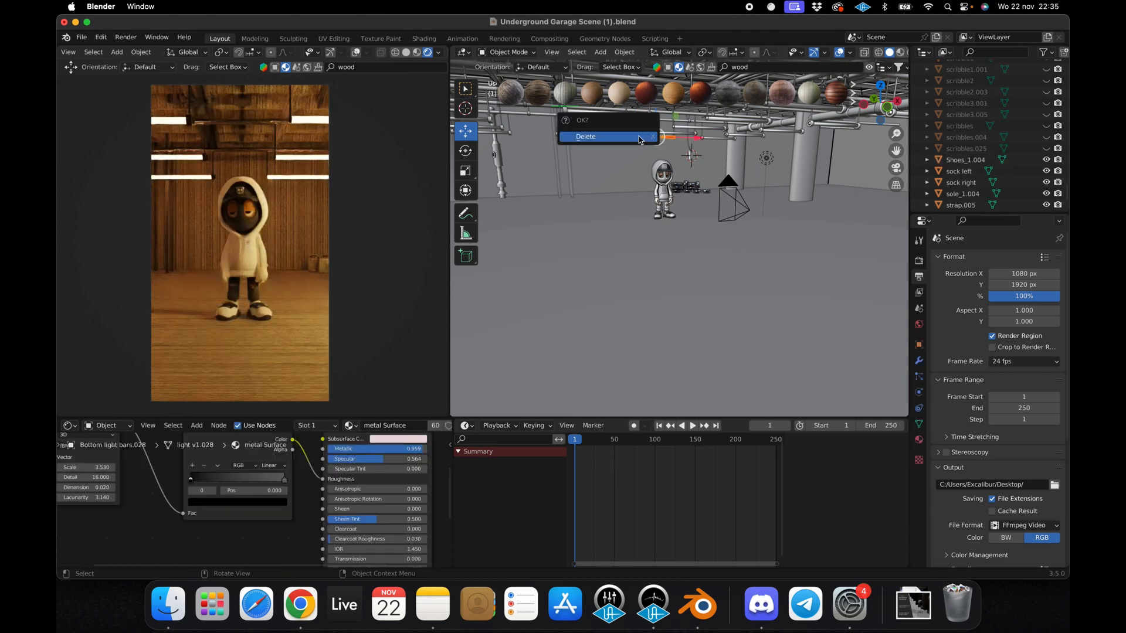
left_click(640, 140)
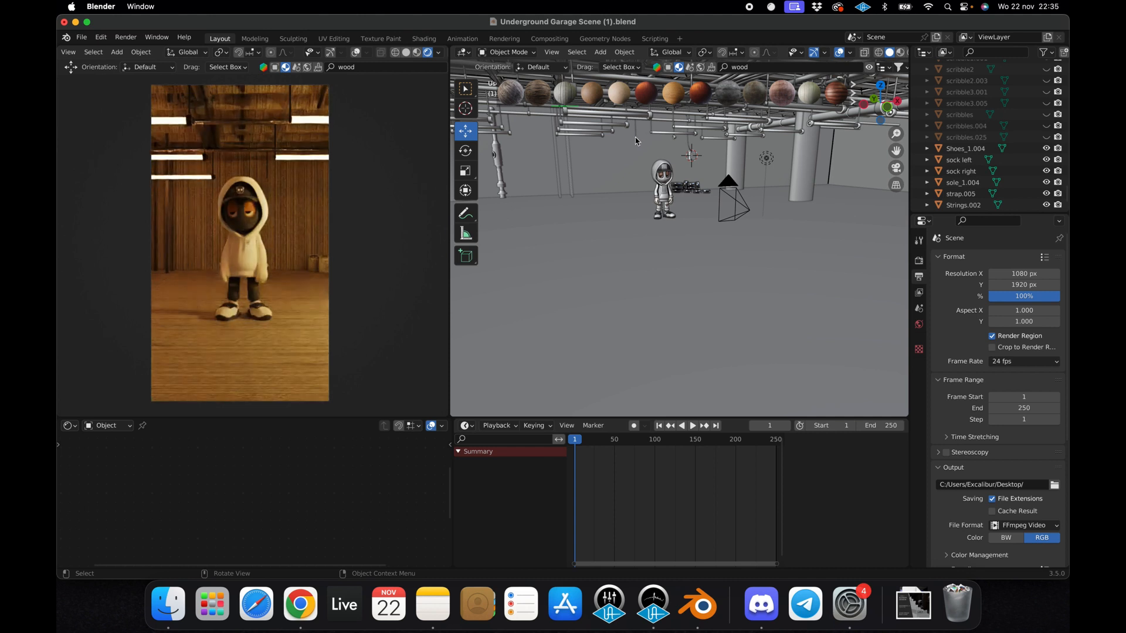
- Select the remaining Cylinder.060 fixture above the character and try deleting it
left_click(636, 135)
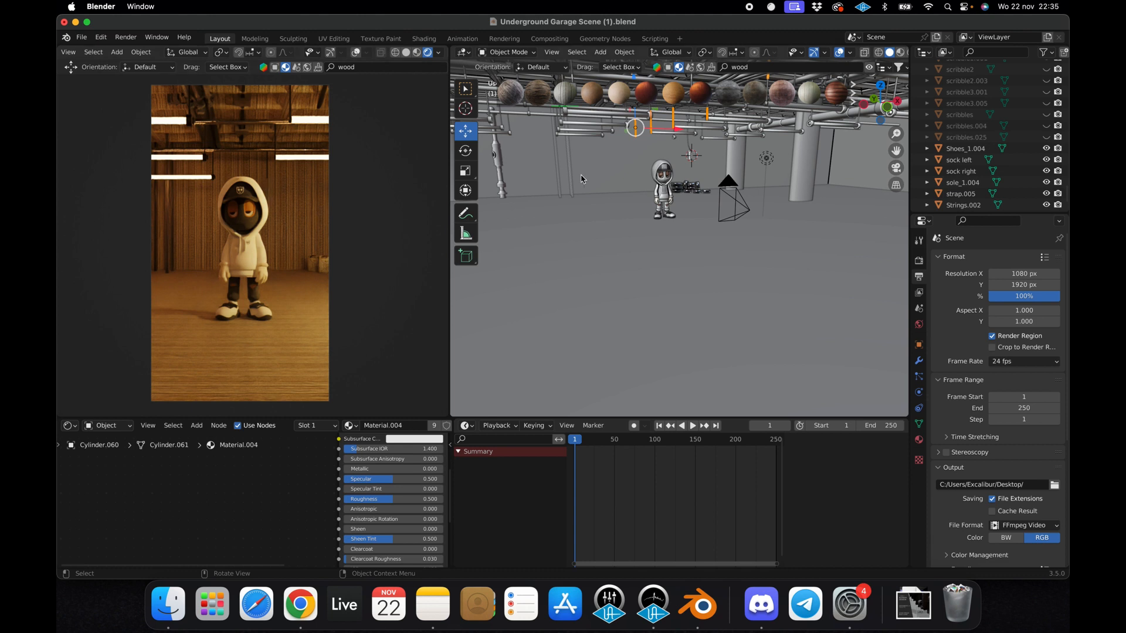
key("x")
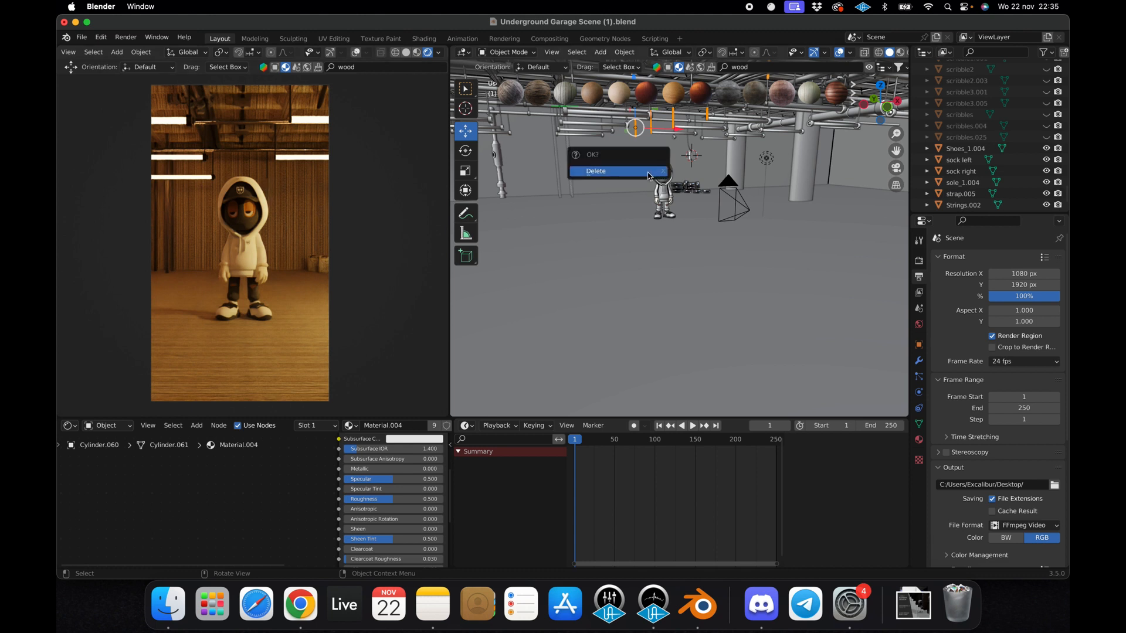
left_click(648, 171)
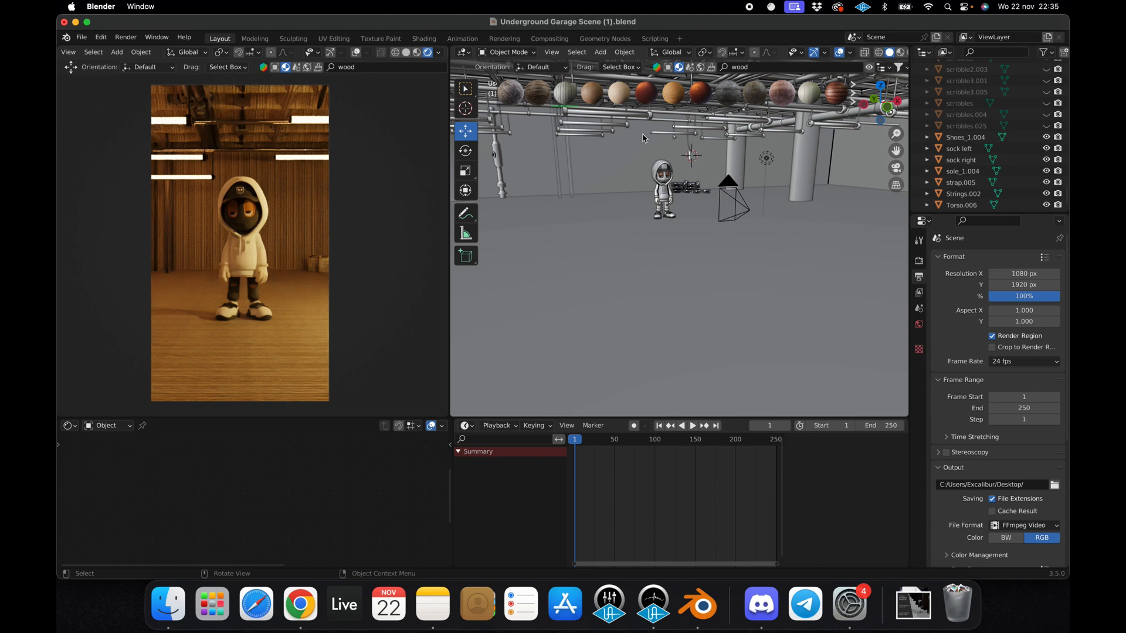
- Undo the deletions of the bottom light bars and the Cylinder.060 and Cylinder.061 fixtures
key("super+z")
key("super+z")
key("super+z")
key("super+z")
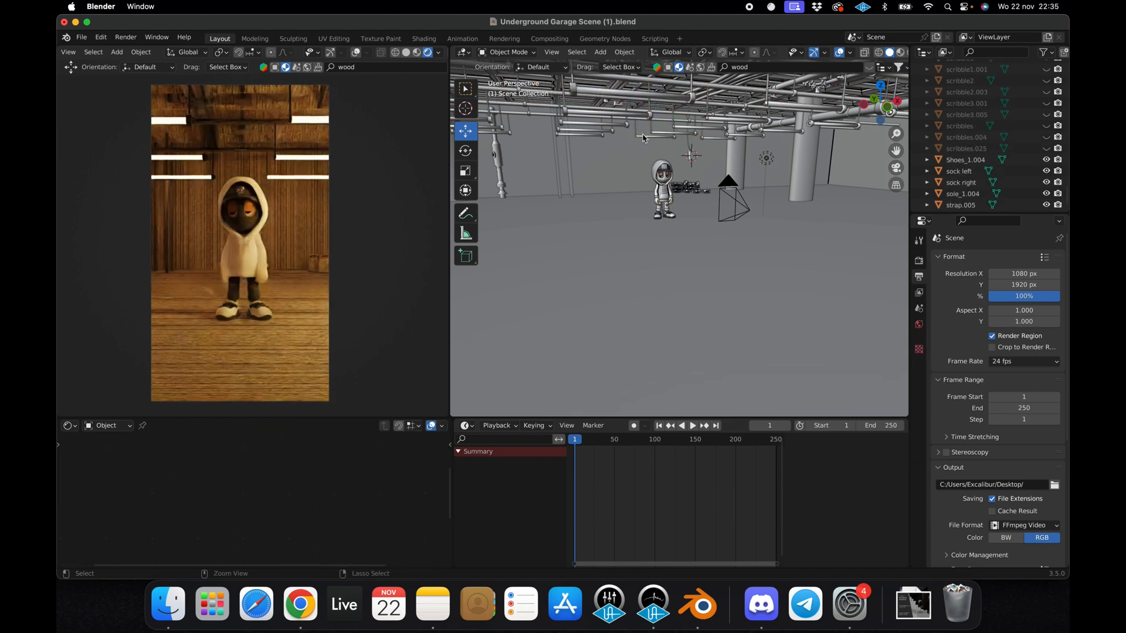
key("super+z")
key("super+z")
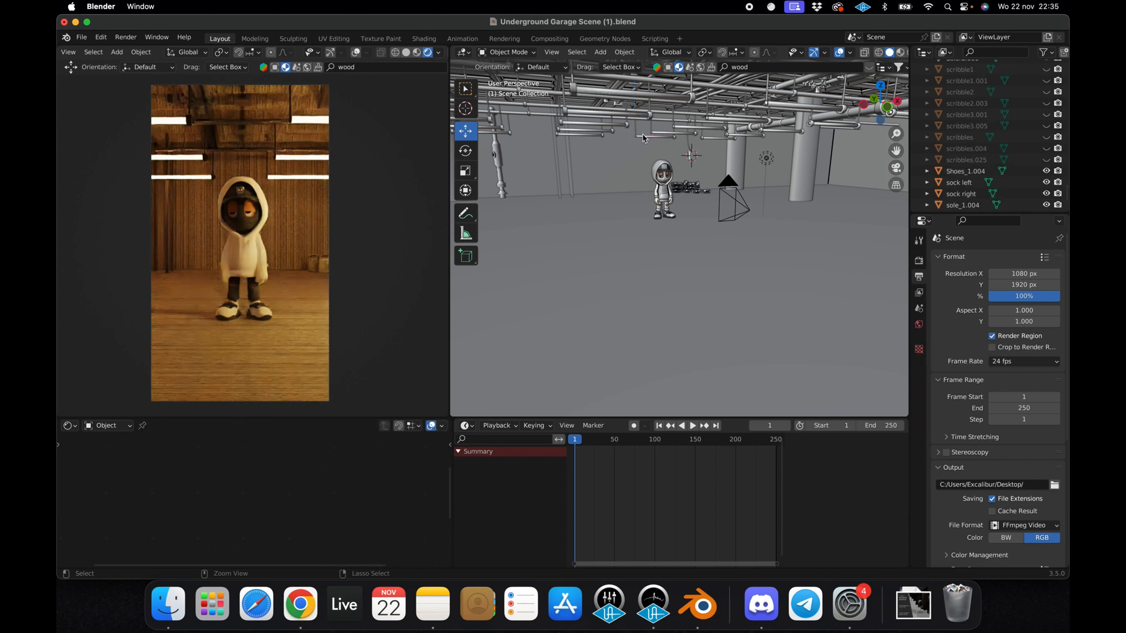
key("super+z")
key("super+z")
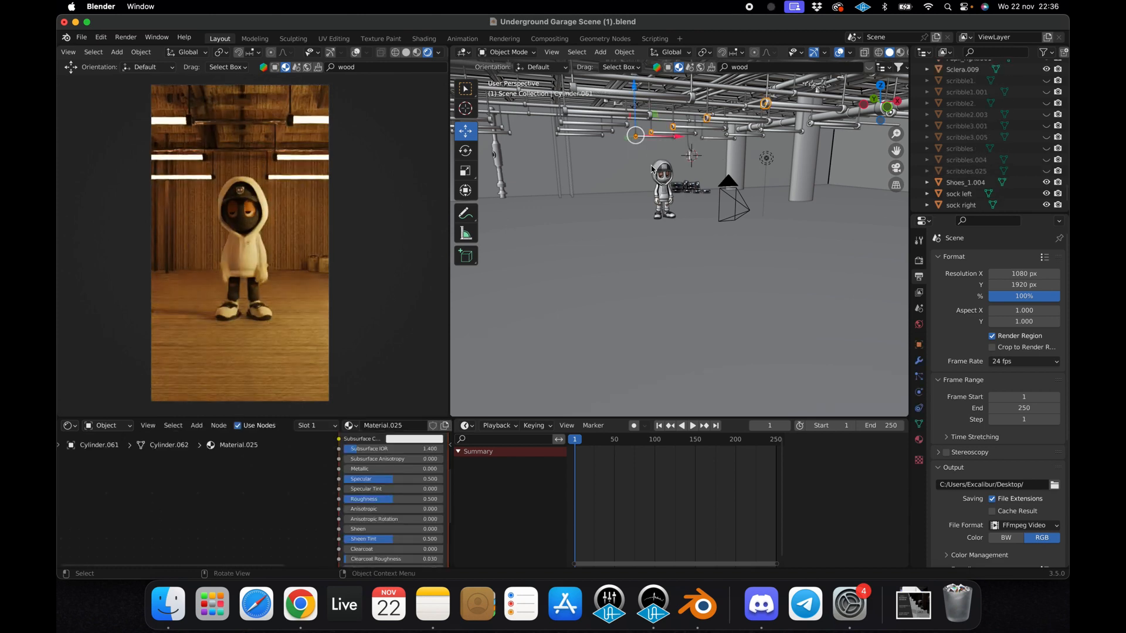
key("super+z")
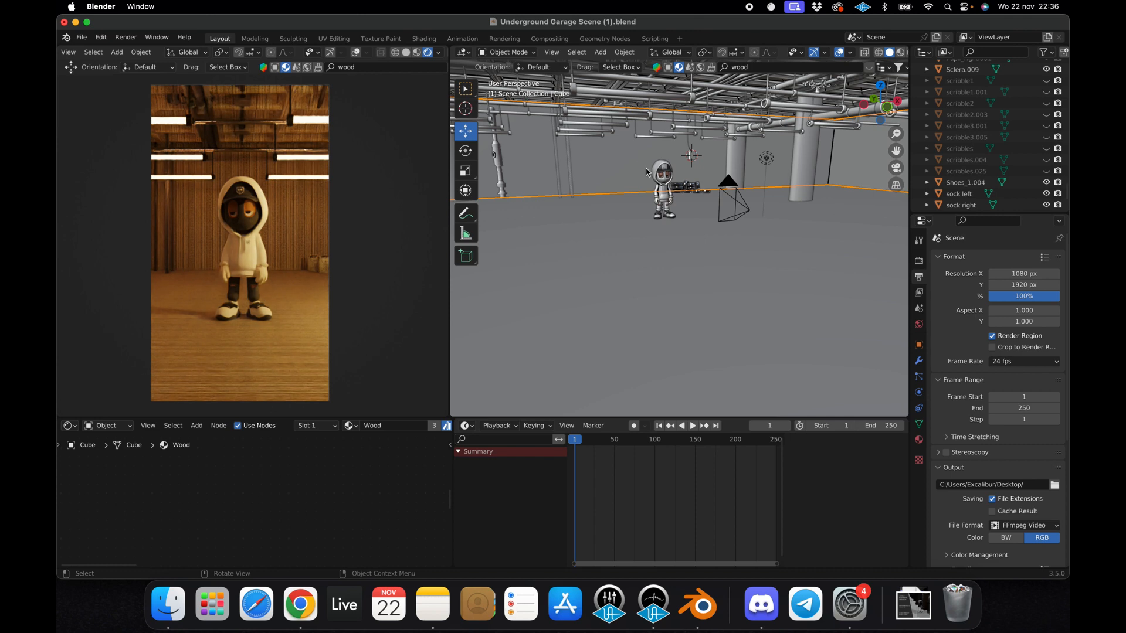
- Try to delete the Light.001 lamp standing near the camera
scroll(746, 174, "left", 1)
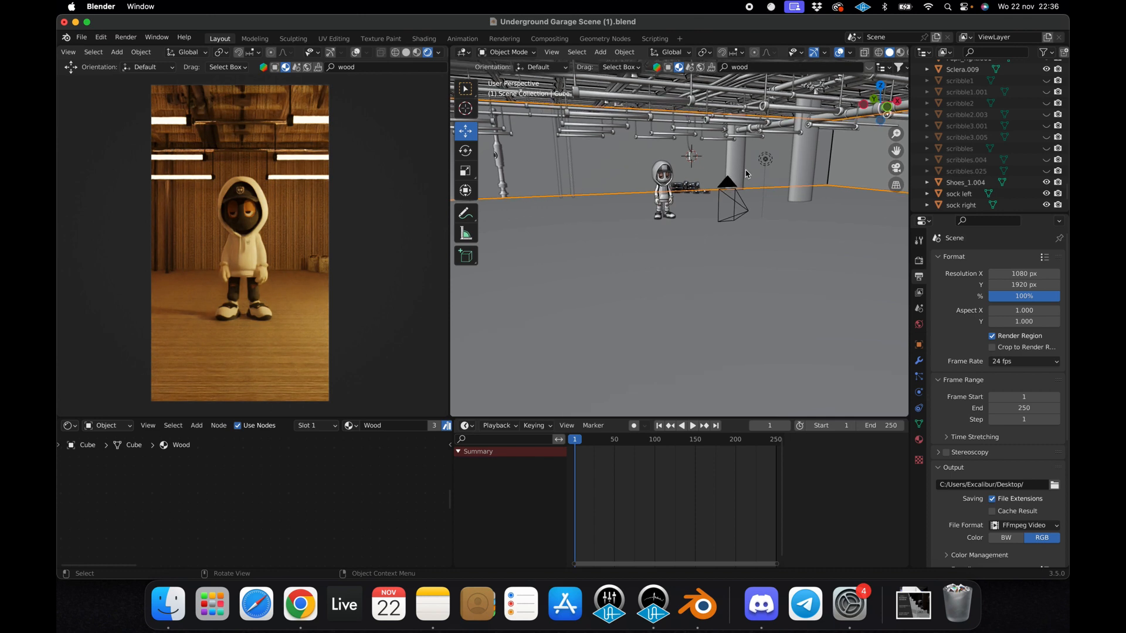
scroll(746, 174, "right", 2)
scroll(746, 173, "right", 1)
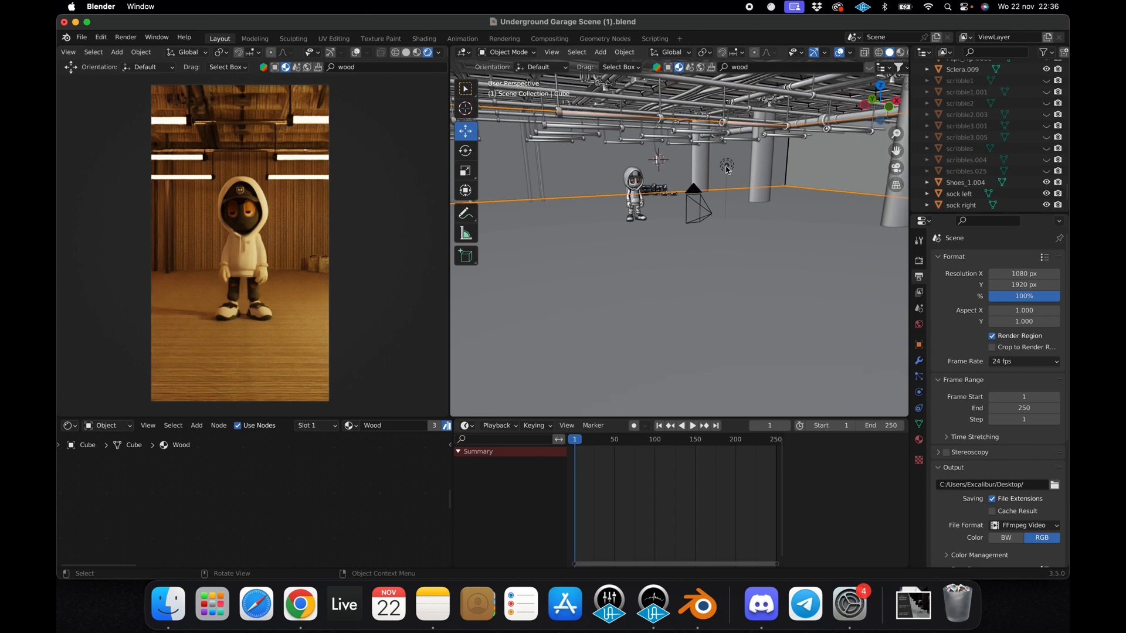
left_click(727, 165)
key("x")
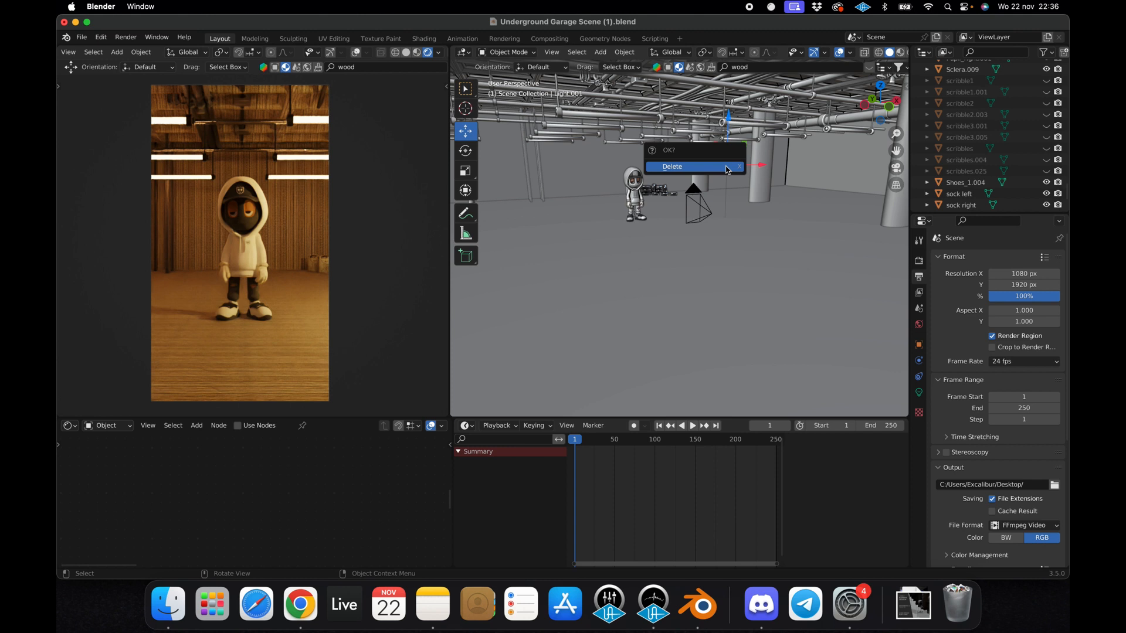
left_click(727, 166)
left_click(727, 176)
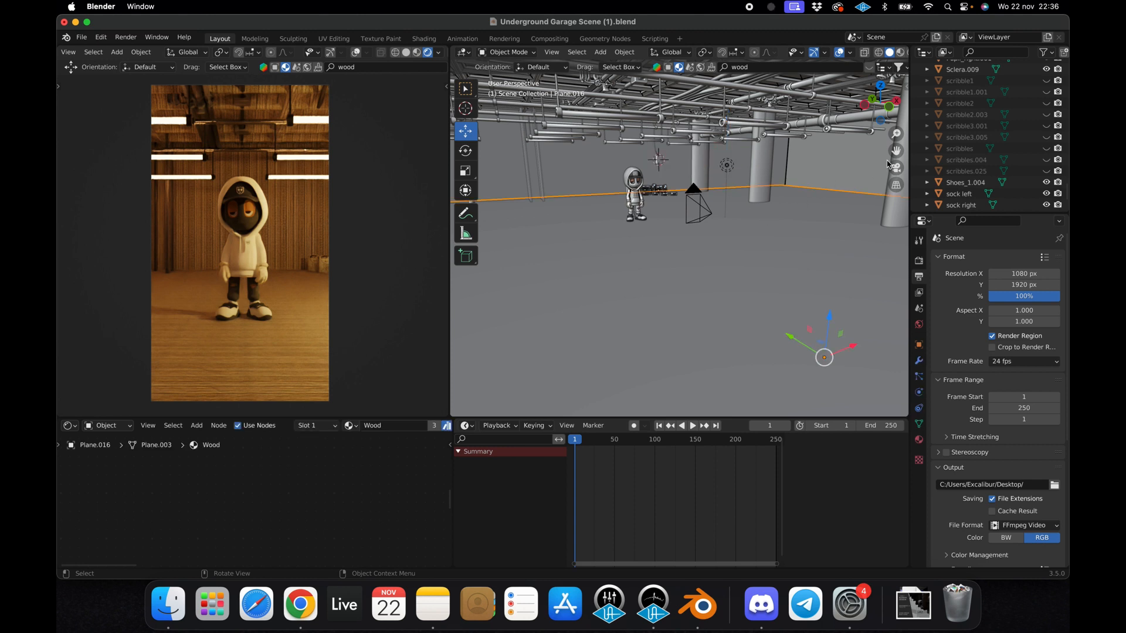
- Select the wood-textured ceiling plane Plane.010 above the pipes and delete it from the garage
left_click_drag(896, 150, 888, 175)
scroll(760, 229, "right", 5)
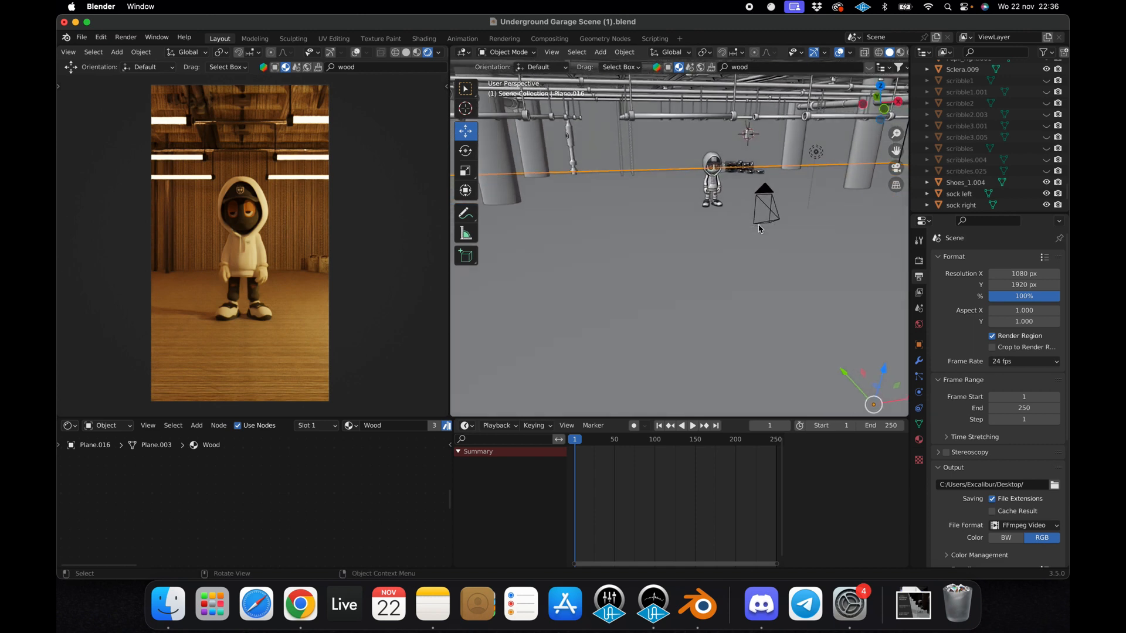
scroll(759, 229, "left", 5)
scroll(760, 229, "down", 3)
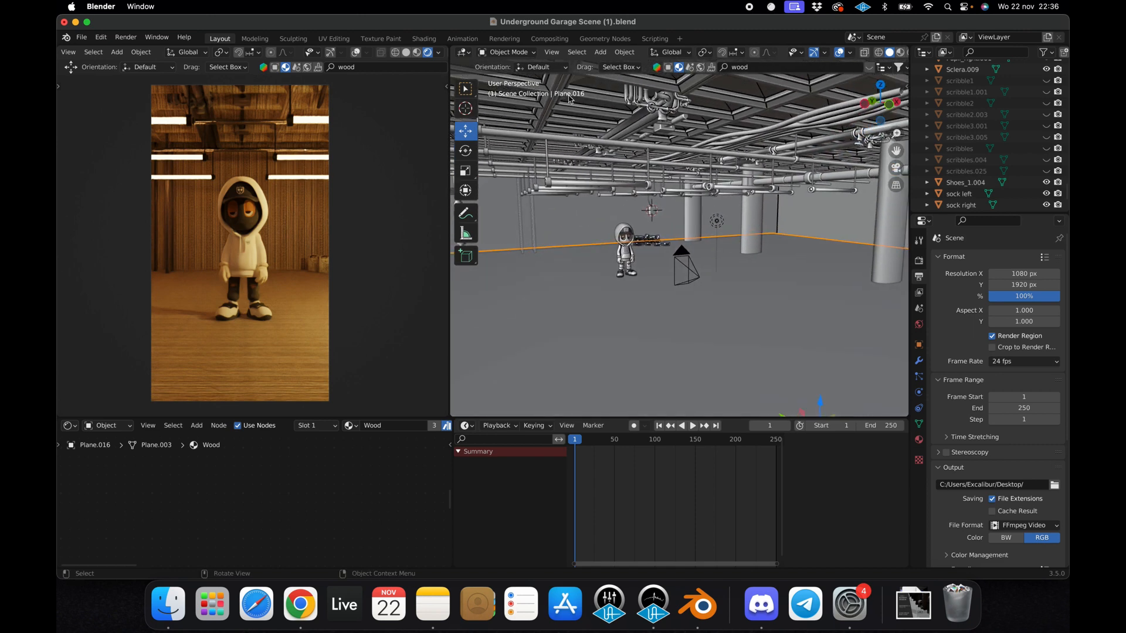
left_click(584, 110)
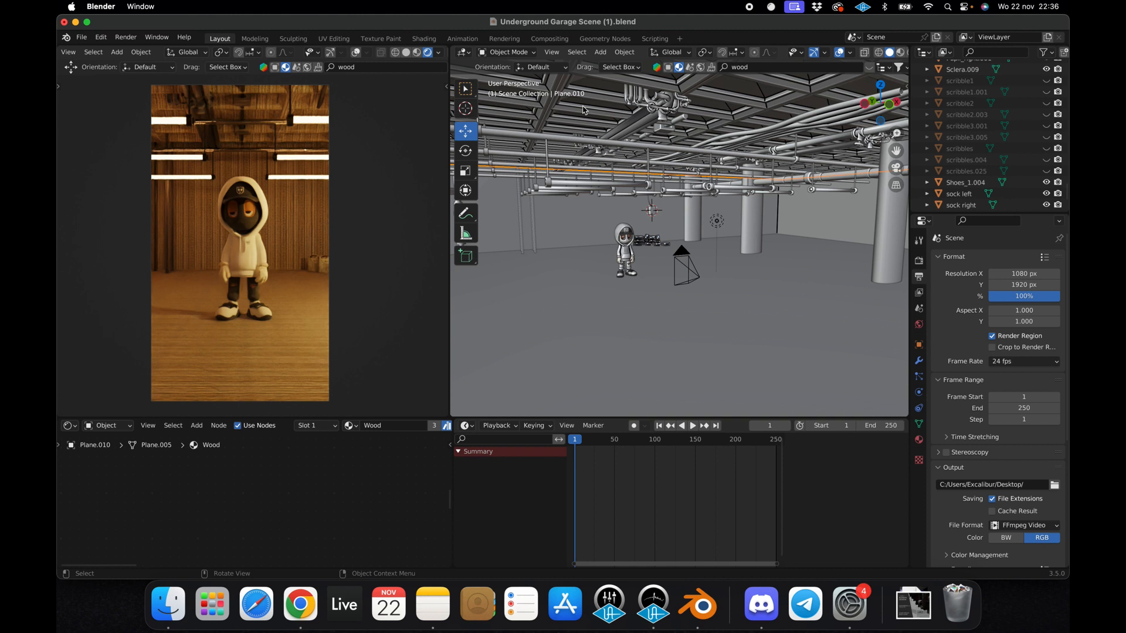
key("x")
left_click(584, 110)
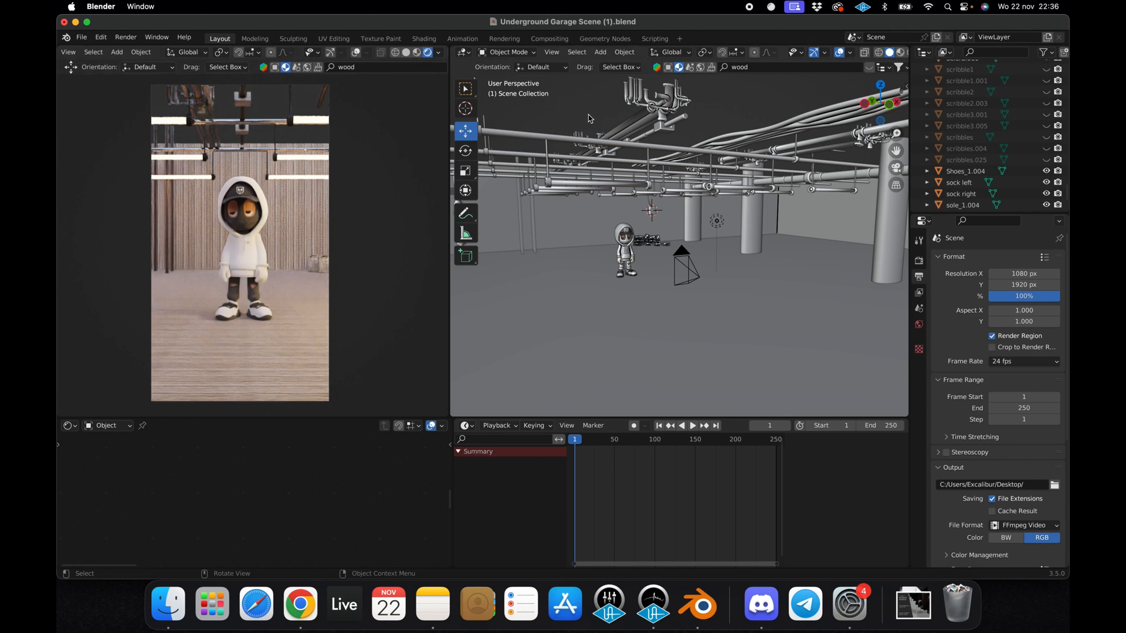
scroll(647, 112, "up", 5)
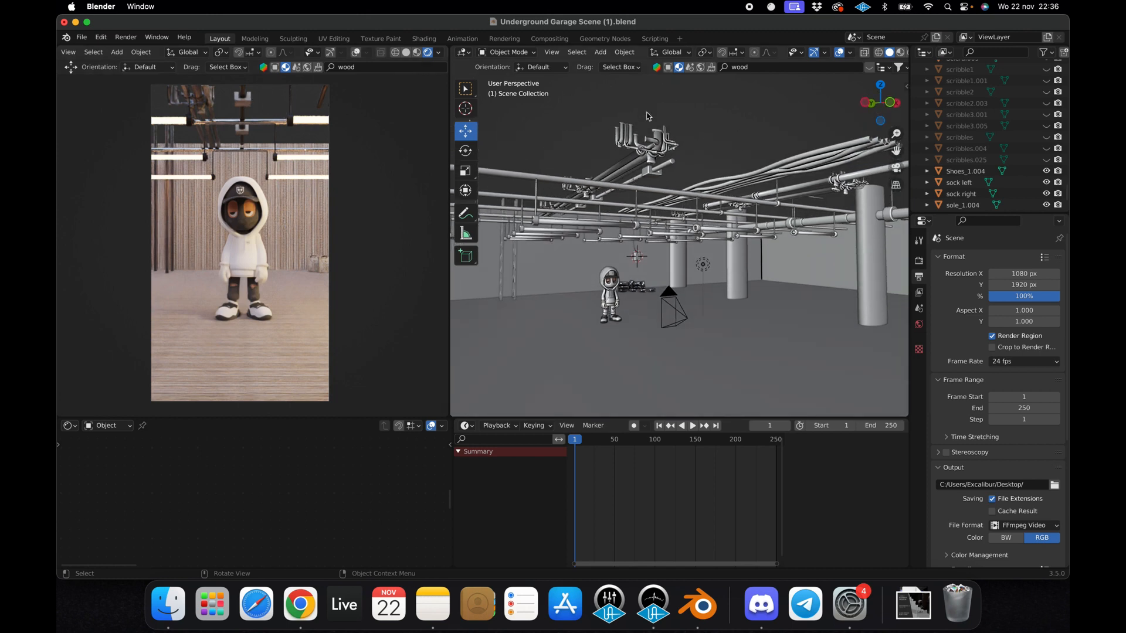
scroll(649, 116, "down", 5)
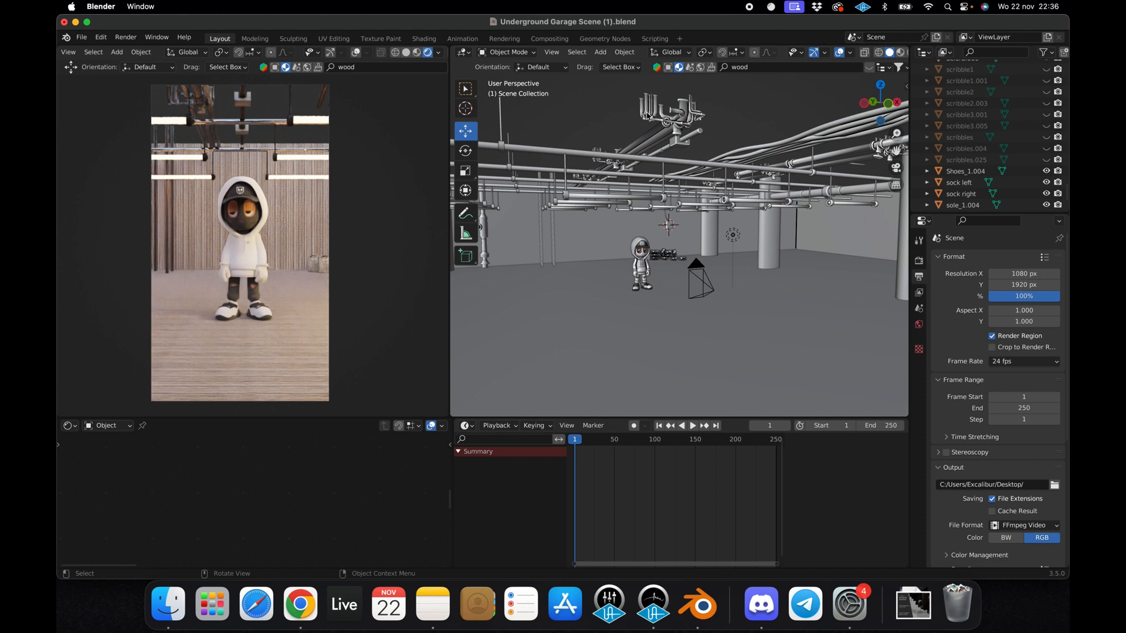
- Switch to Google Chrome, choose a browser profile and open the bookmarked ArtStation store of Rention
left_click(297, 621)
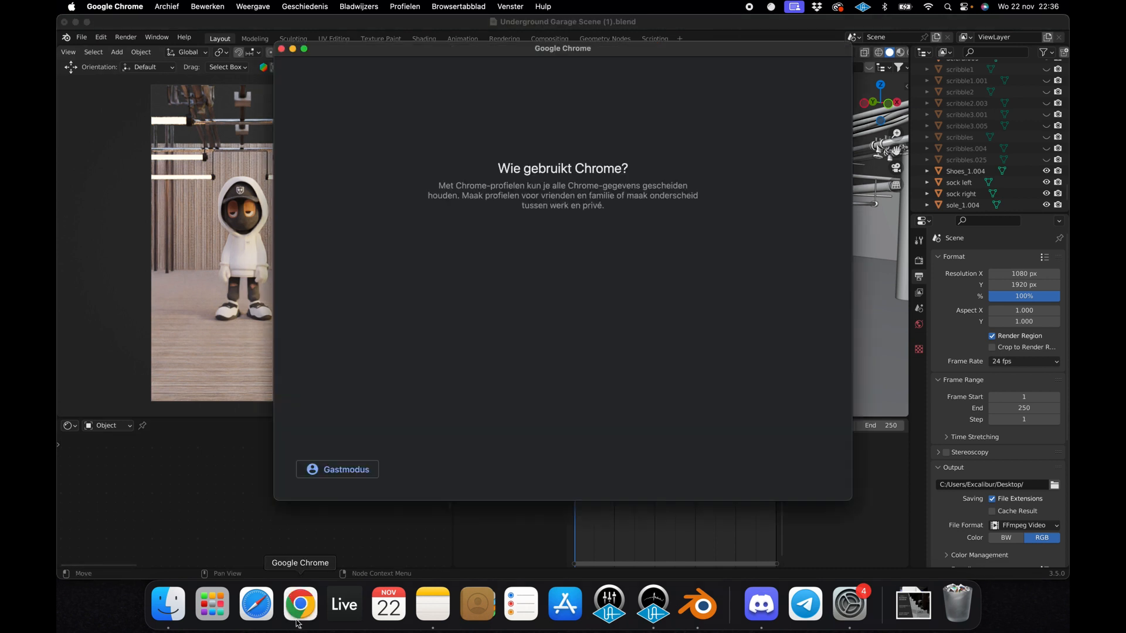
left_click(463, 328)
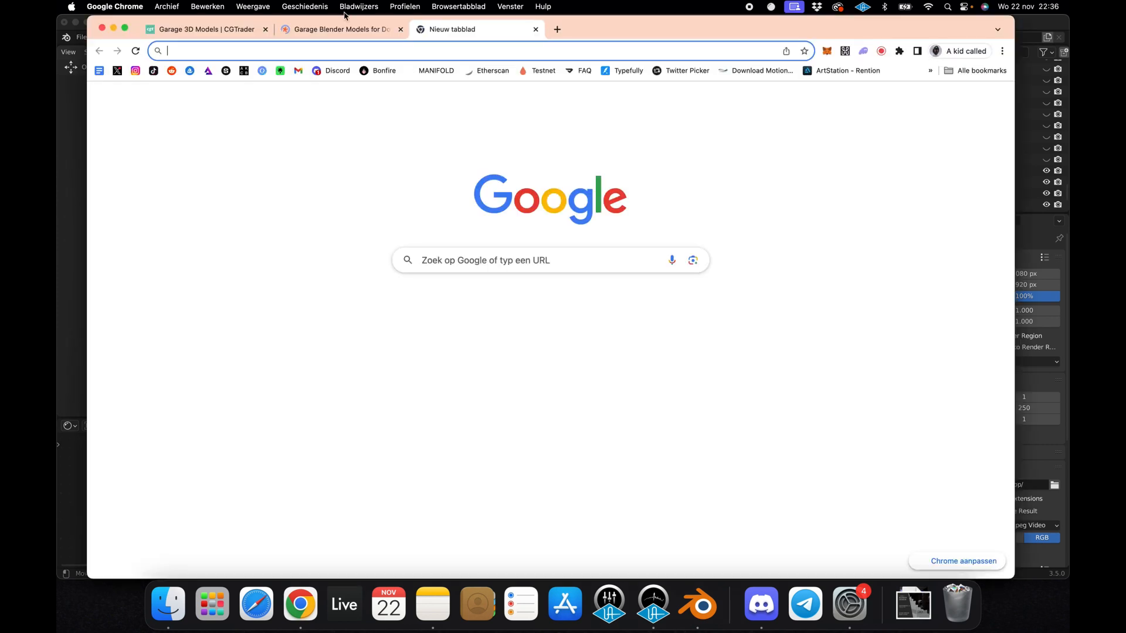
left_click(844, 70)
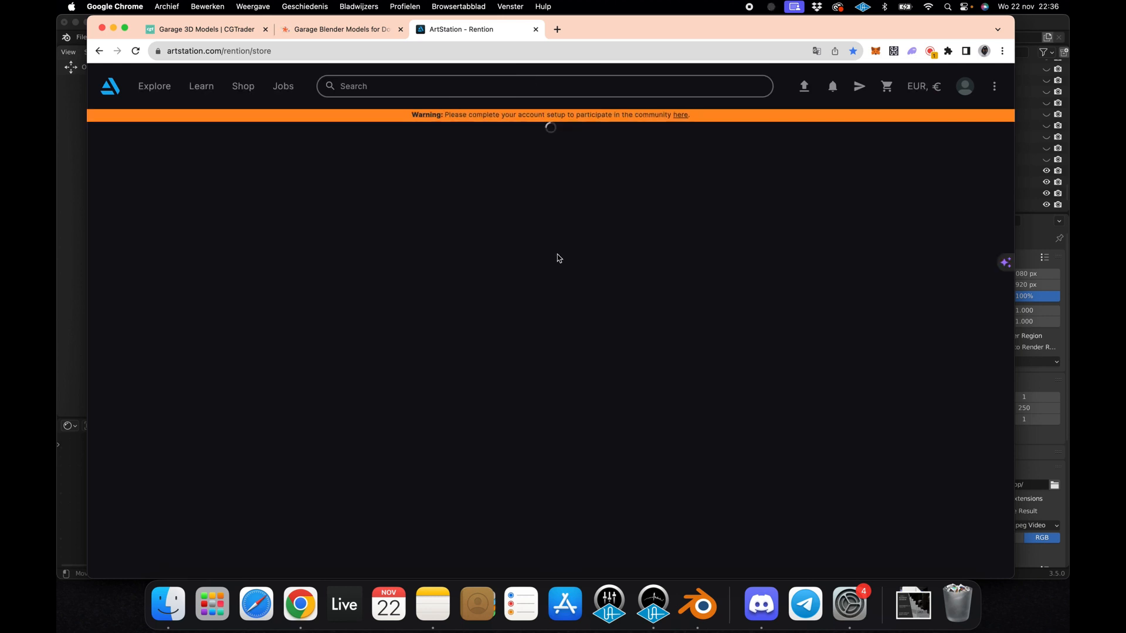
- Browse the store's textured 3D Blender scene files, and switch back to Blender
scroll(596, 240, "down", 2)
scroll(596, 242, "down", 1)
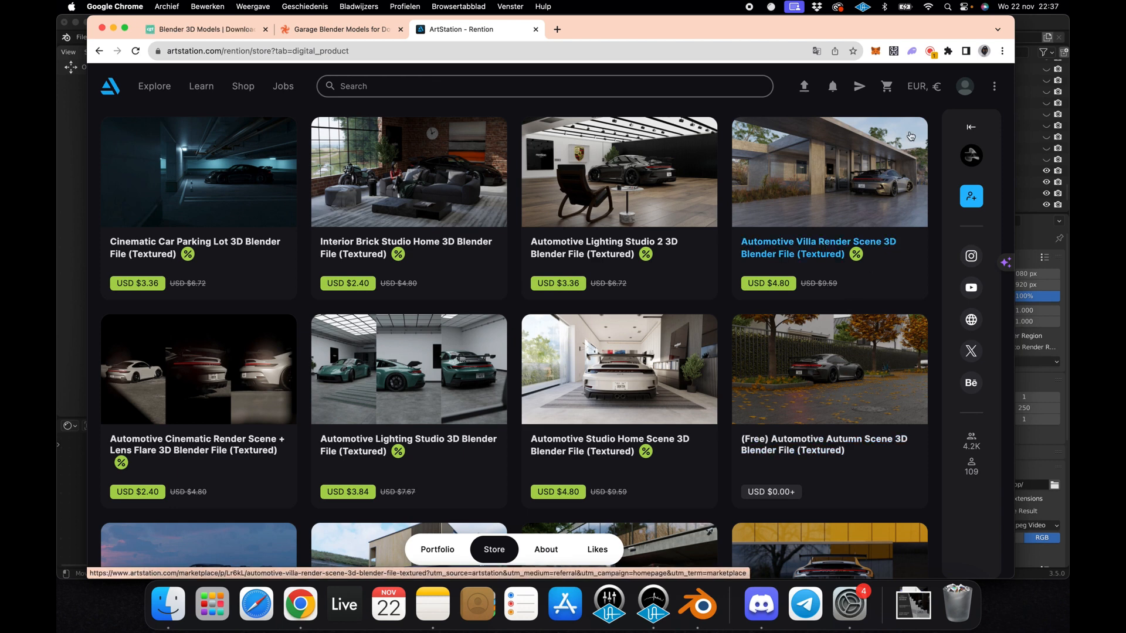
scroll(795, 287, "down", 10)
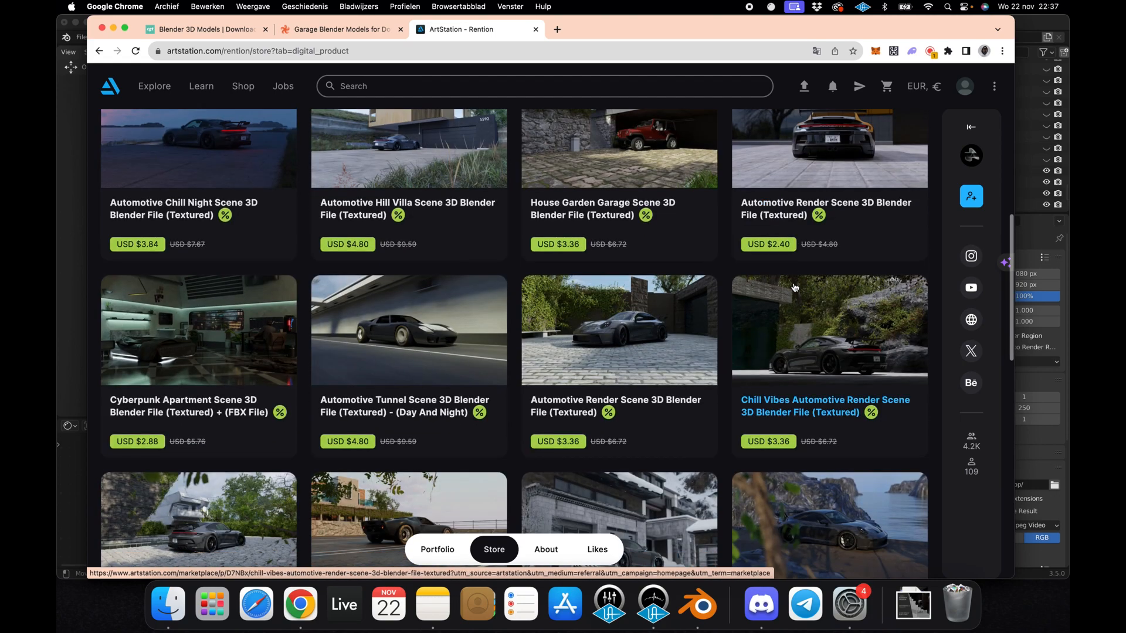
scroll(794, 287, "down", 15)
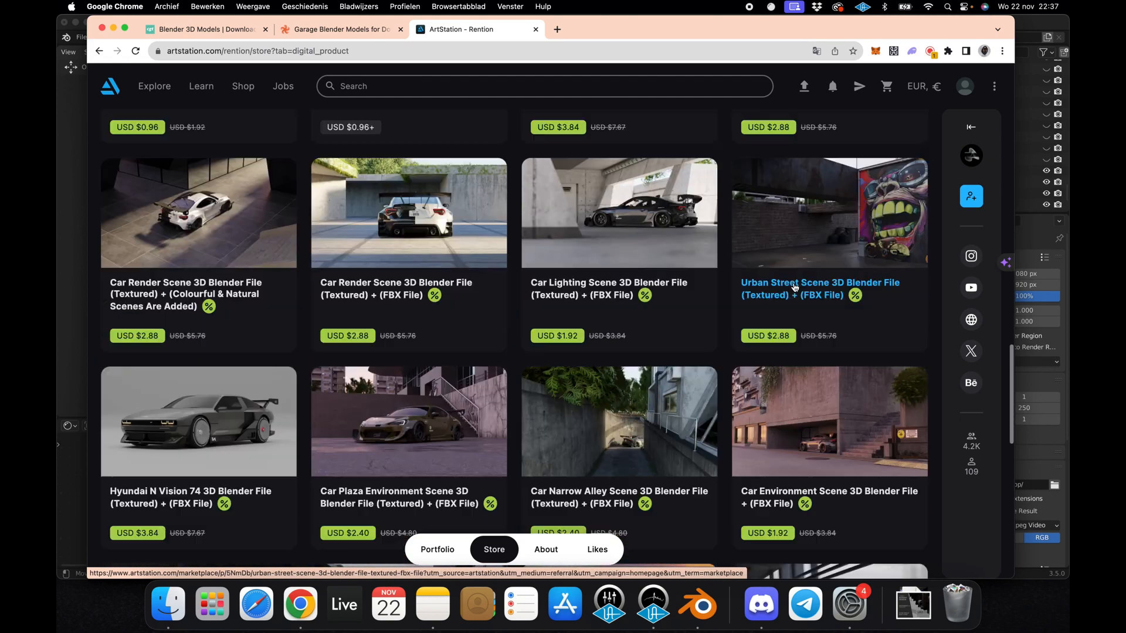
scroll(794, 287, "down", 5)
scroll(795, 287, "up", 1)
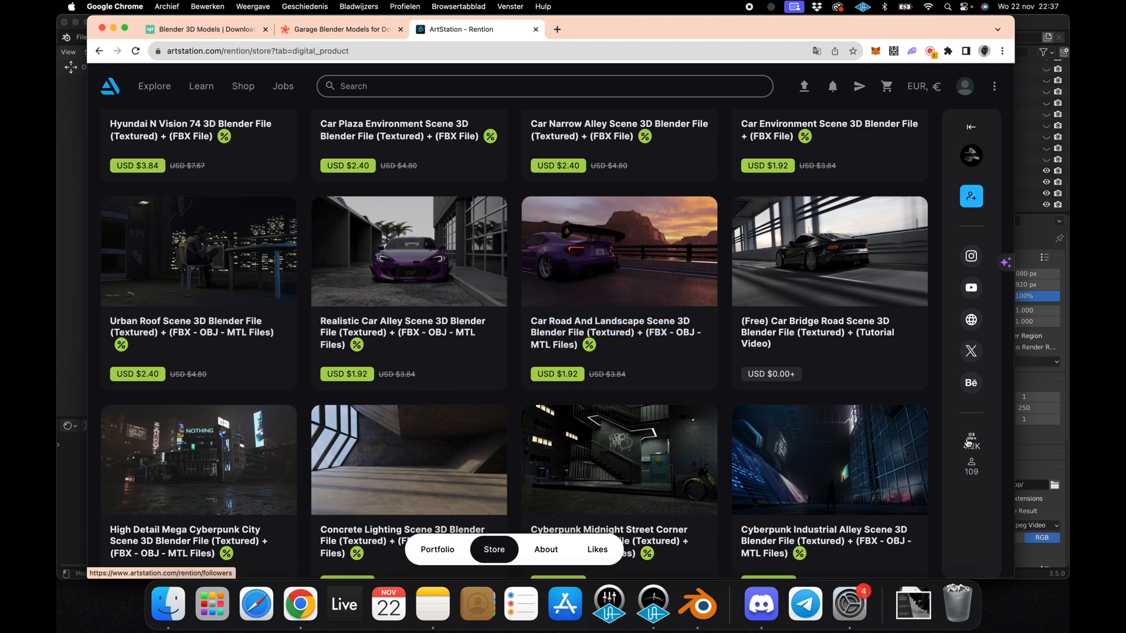
left_click(1036, 466)
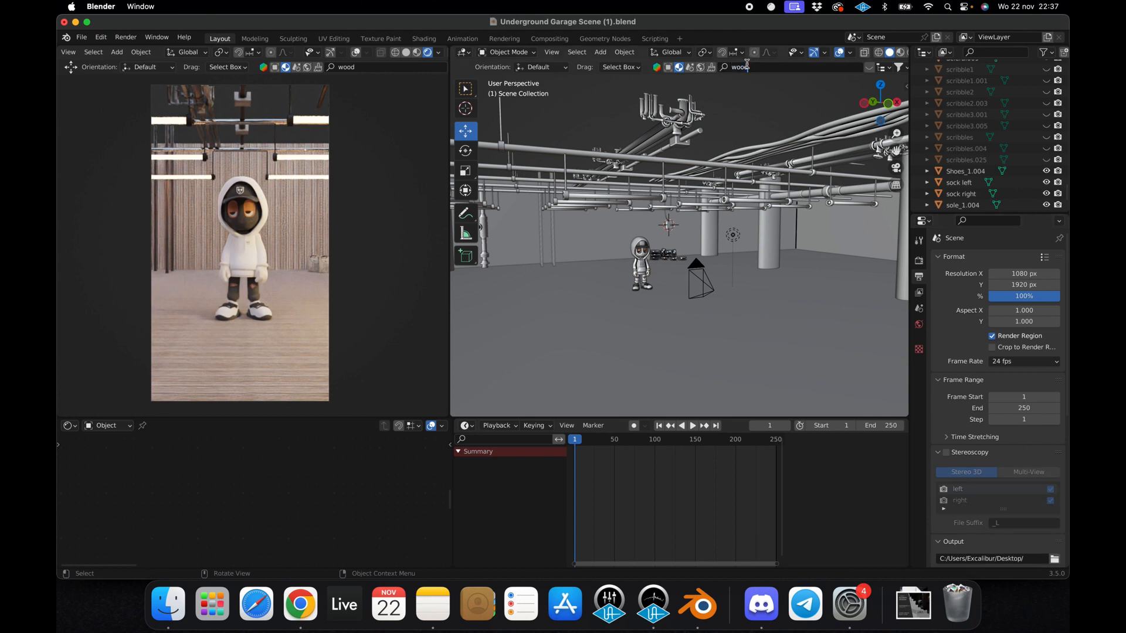
- Clear the wood keyword, switch the online asset search to HDRs and search for "sunset"
key("BackSpace")
key("BackSpace")
key("BackSpace")
key("Return")
left_click(701, 68)
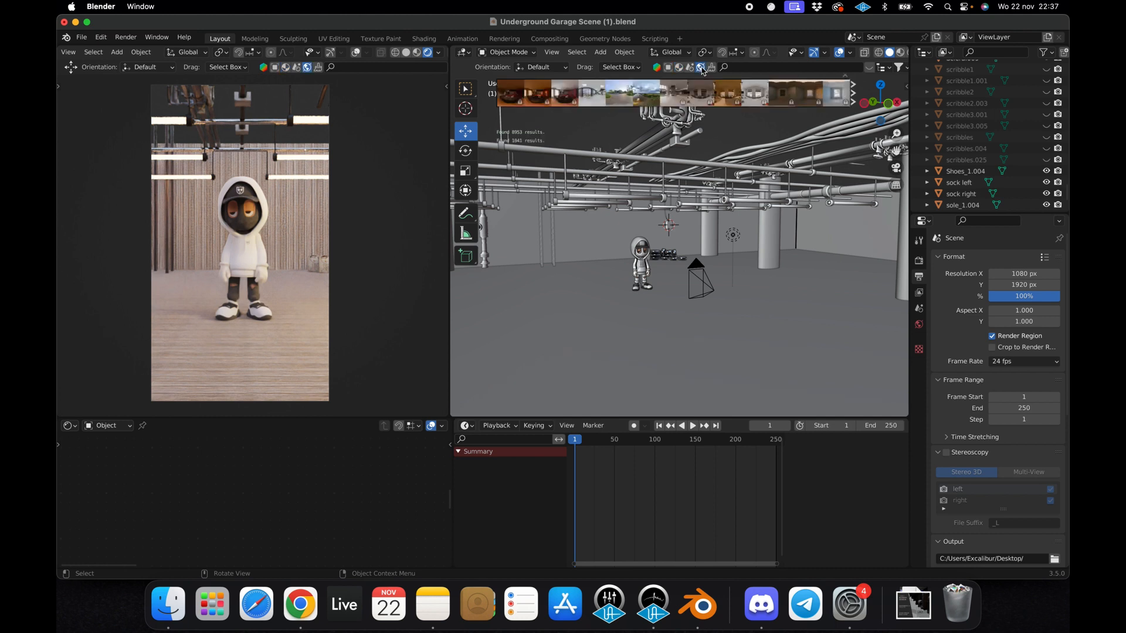
left_click(738, 67)
type("et")
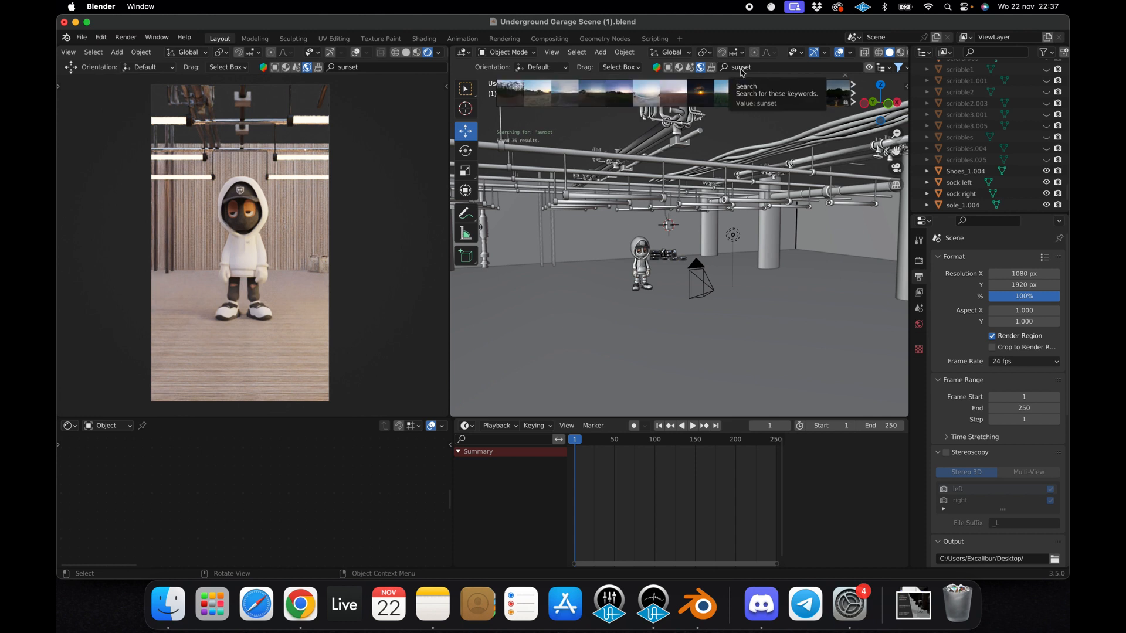
mouse_move(512, 98)
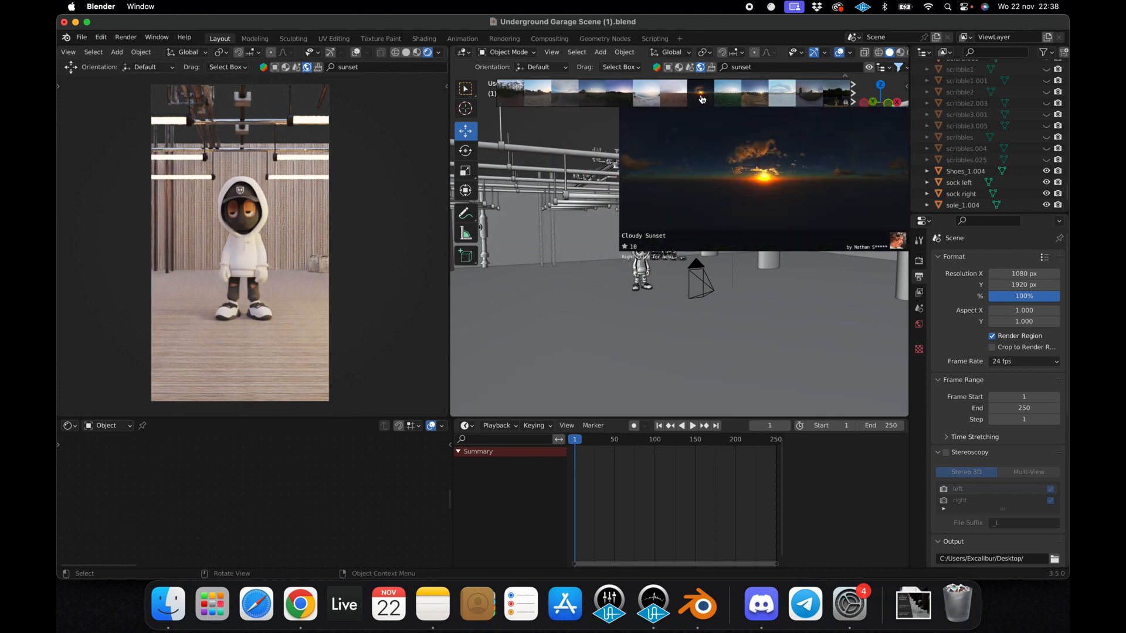
- Download the Cloudy Sunset HDR and apply it as the scene's world lighting
left_click(702, 99)
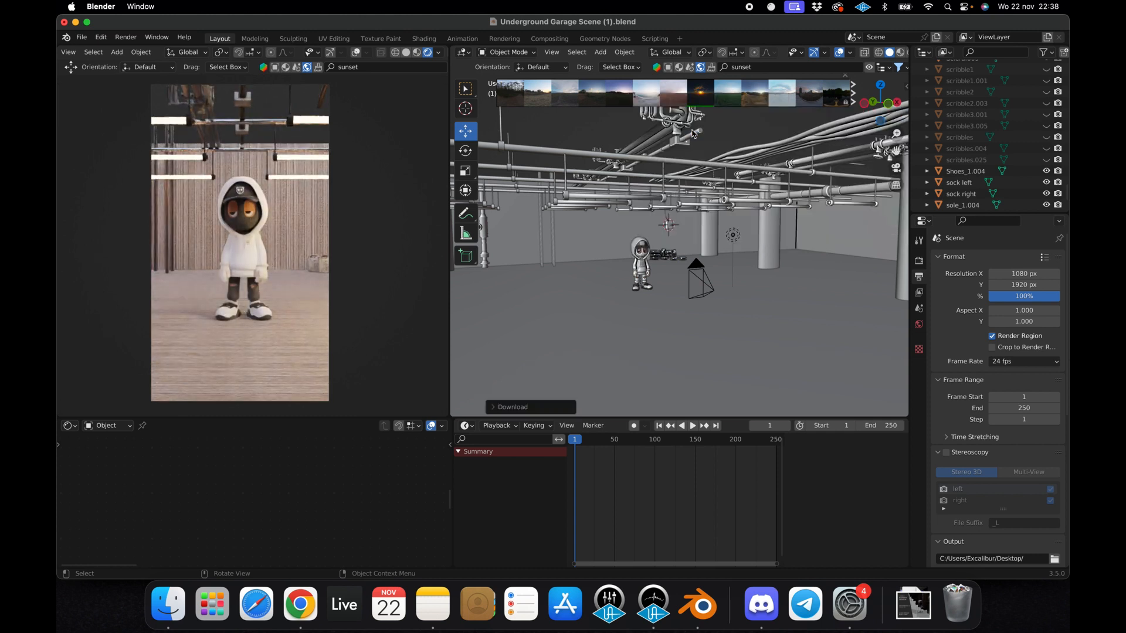
mouse_move(699, 96)
scroll(293, 146, "down", 5)
scroll(292, 146, "up", 5)
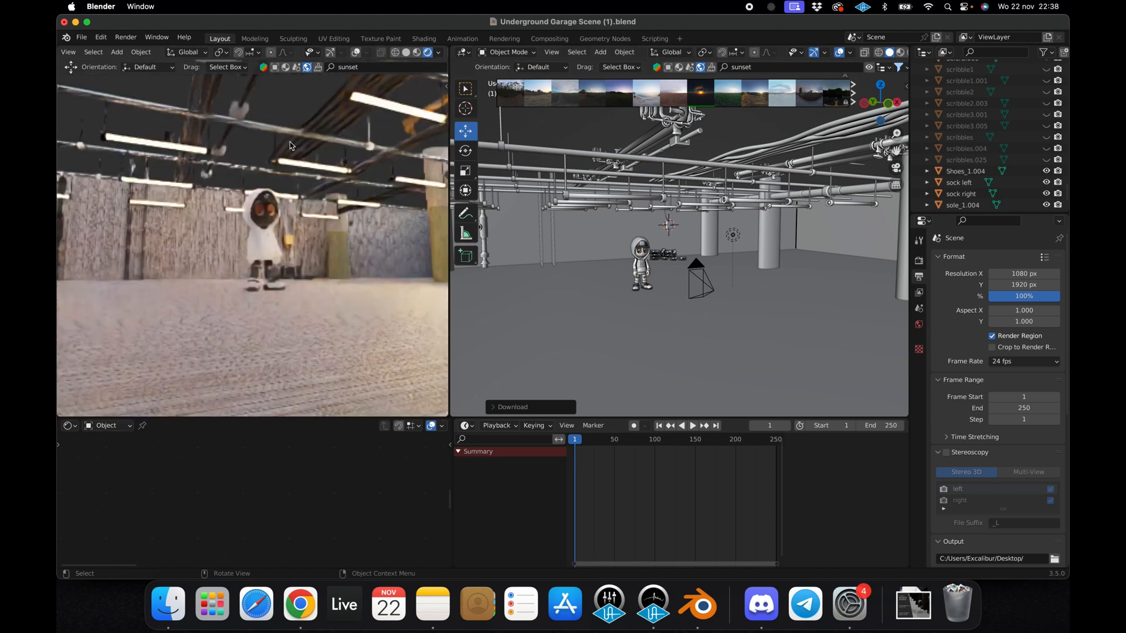
left_click(292, 146)
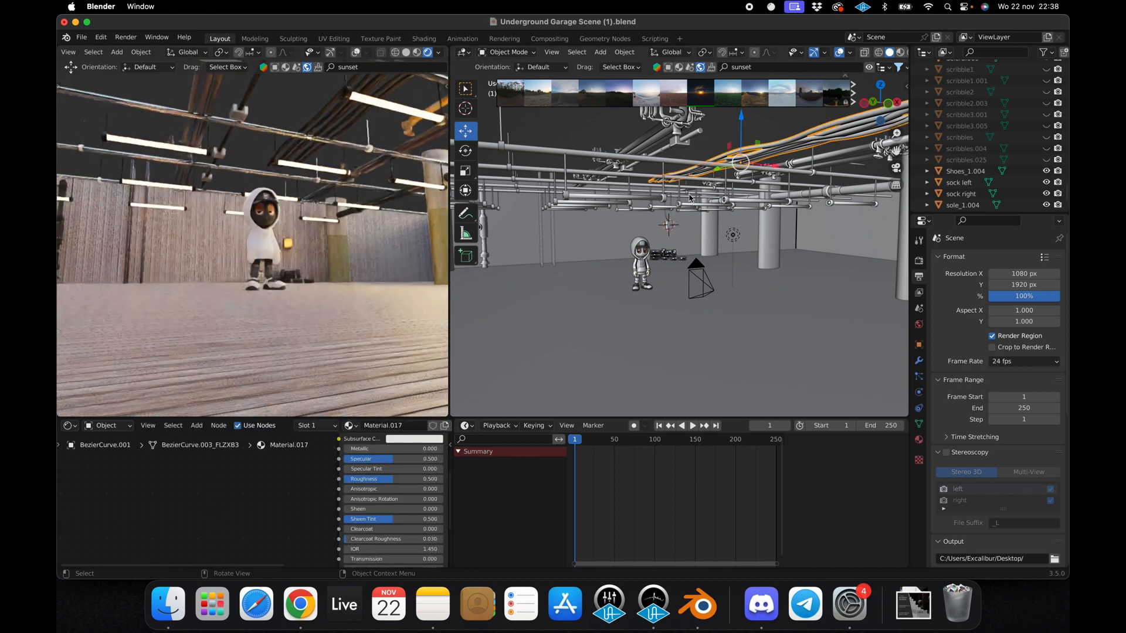
left_click(670, 175)
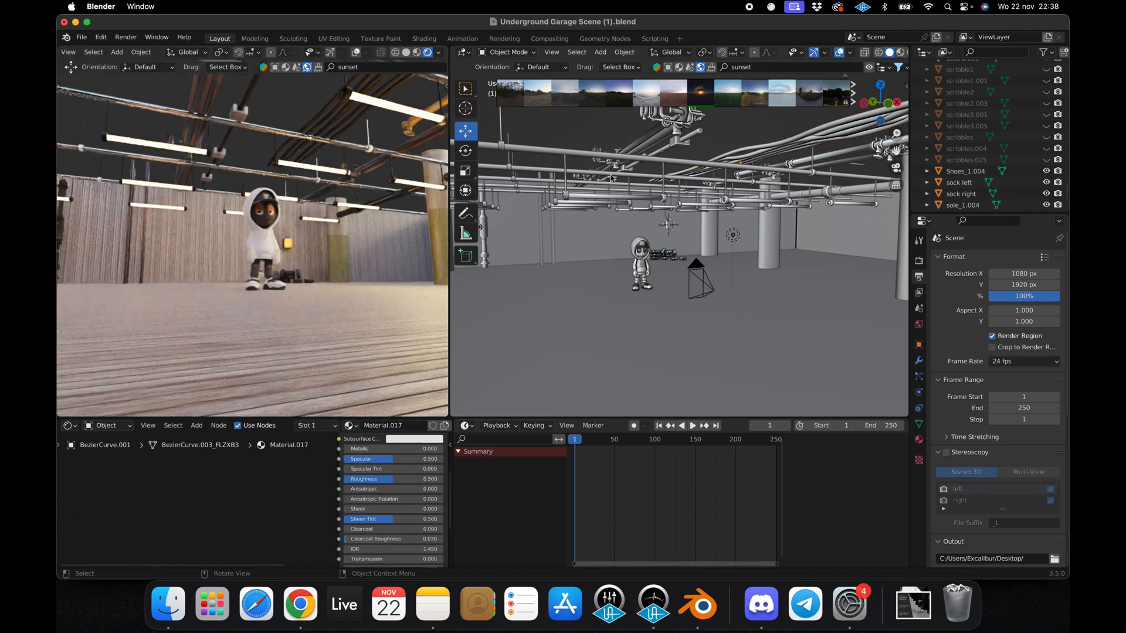
- Switch to the Shading workspace and bring the whole garage roof and open ceiling section into view
left_click(422, 38)
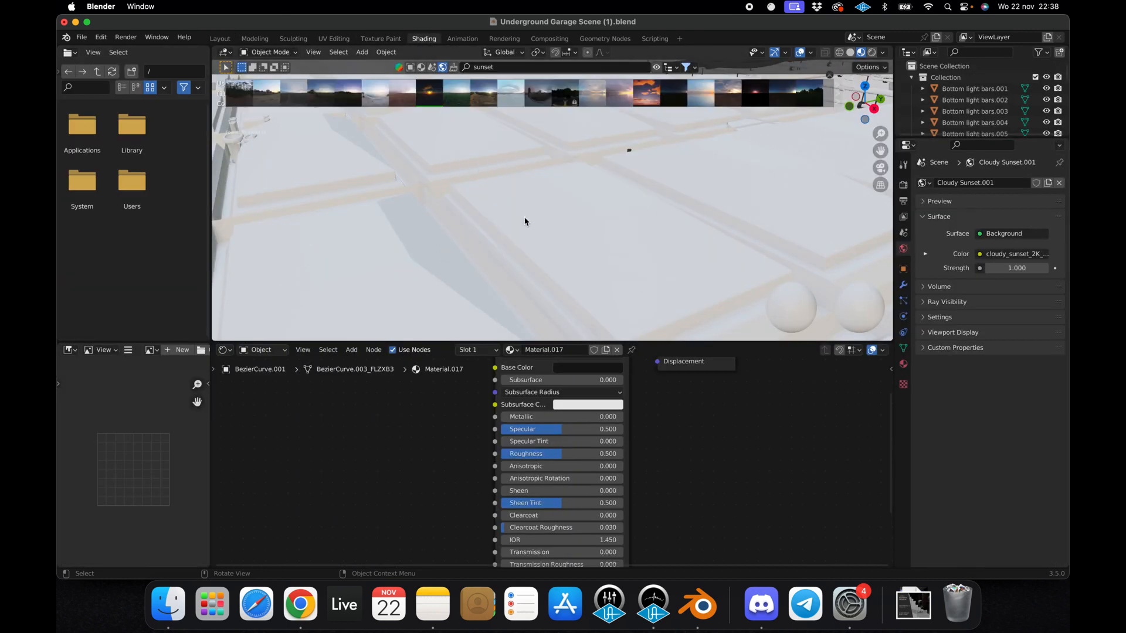
scroll(539, 211, "down", 5)
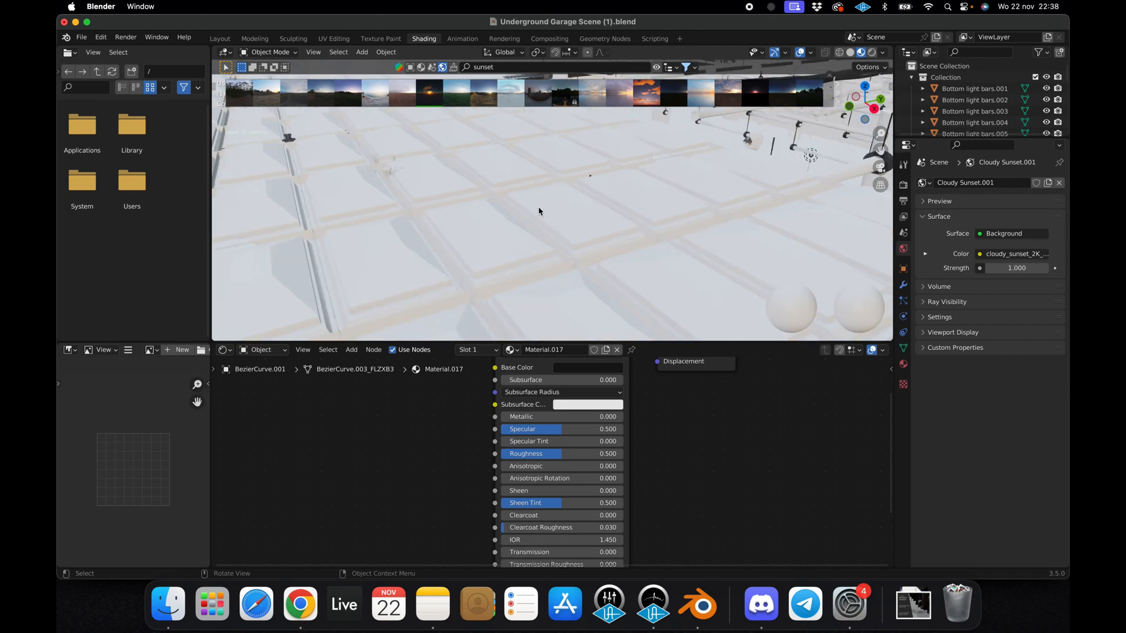
scroll(539, 208, "down", 5)
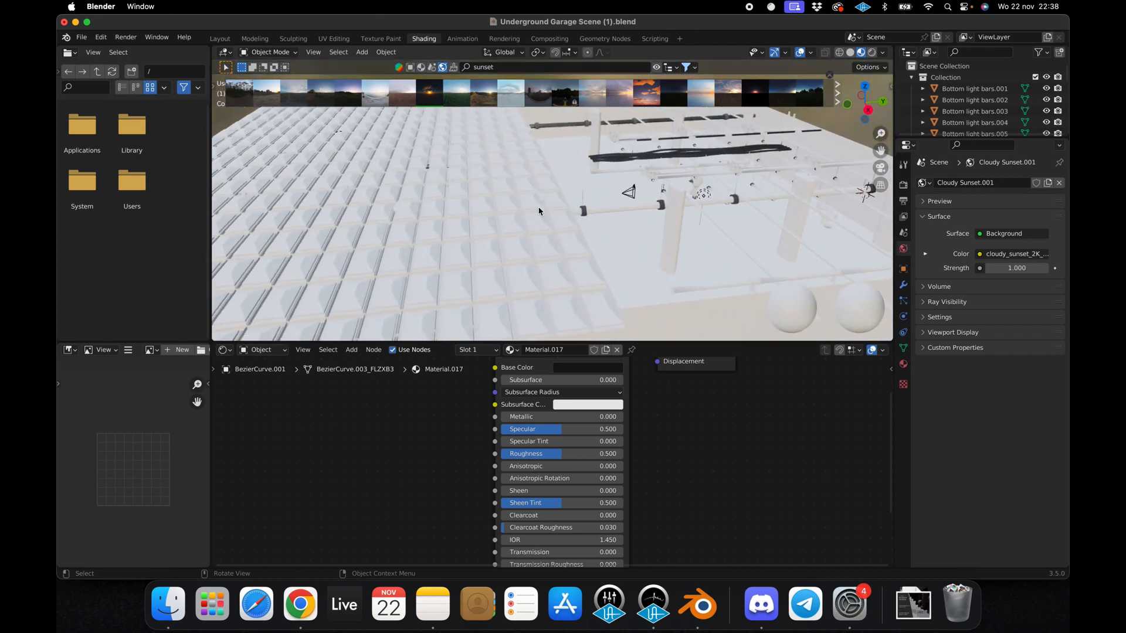
scroll(719, 159, "up", 5)
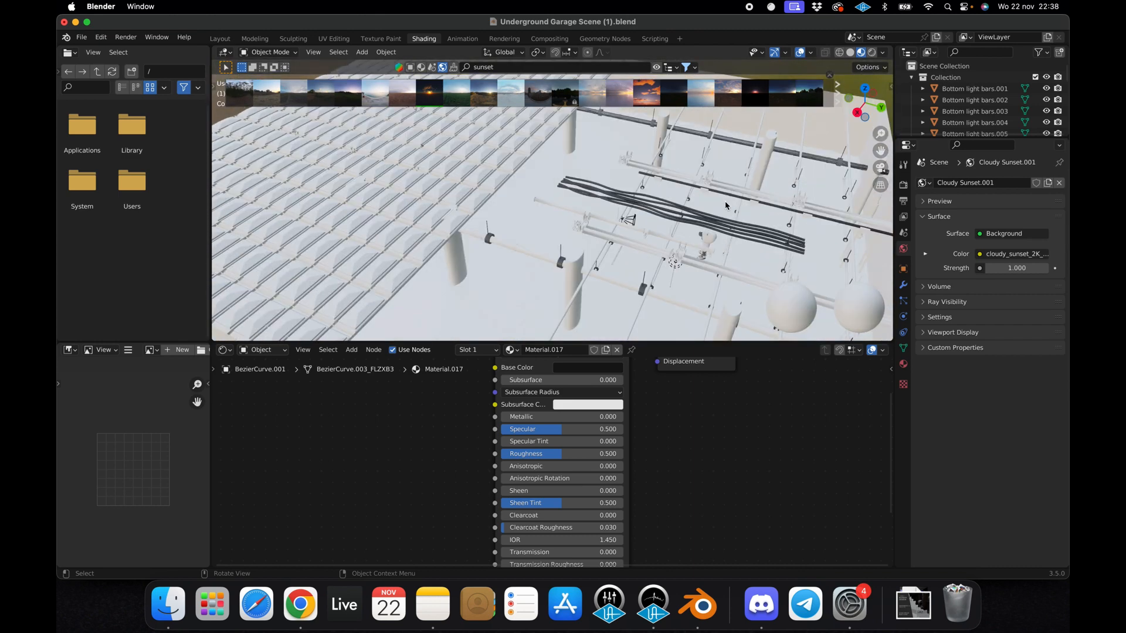
scroll(725, 205, "down", 8)
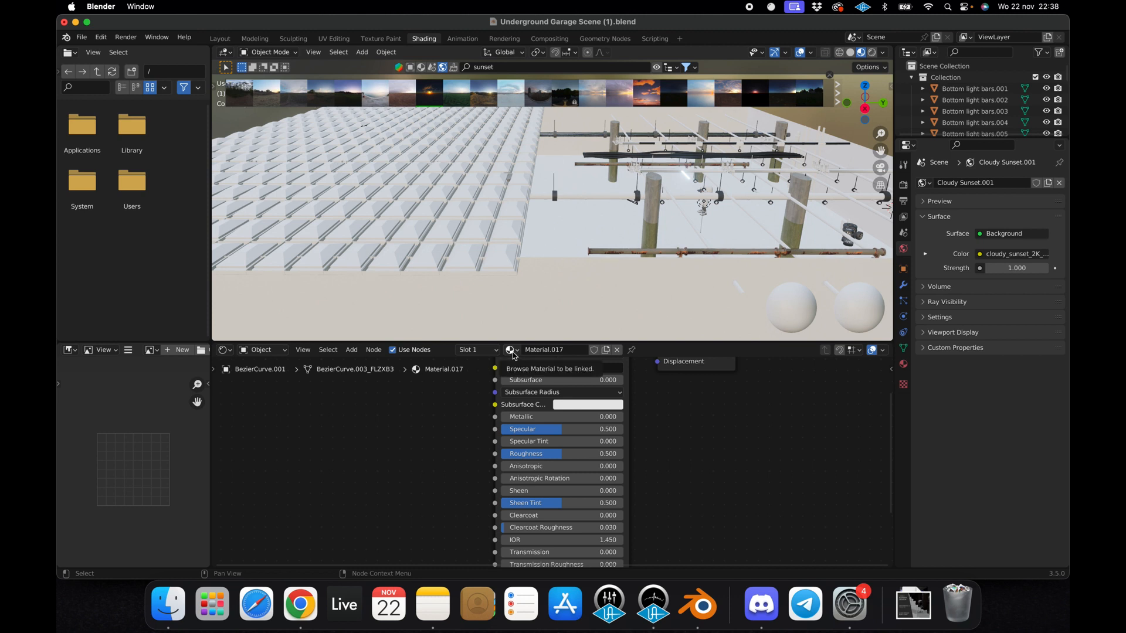
left_click(510, 351)
scroll(548, 402, "down", 5)
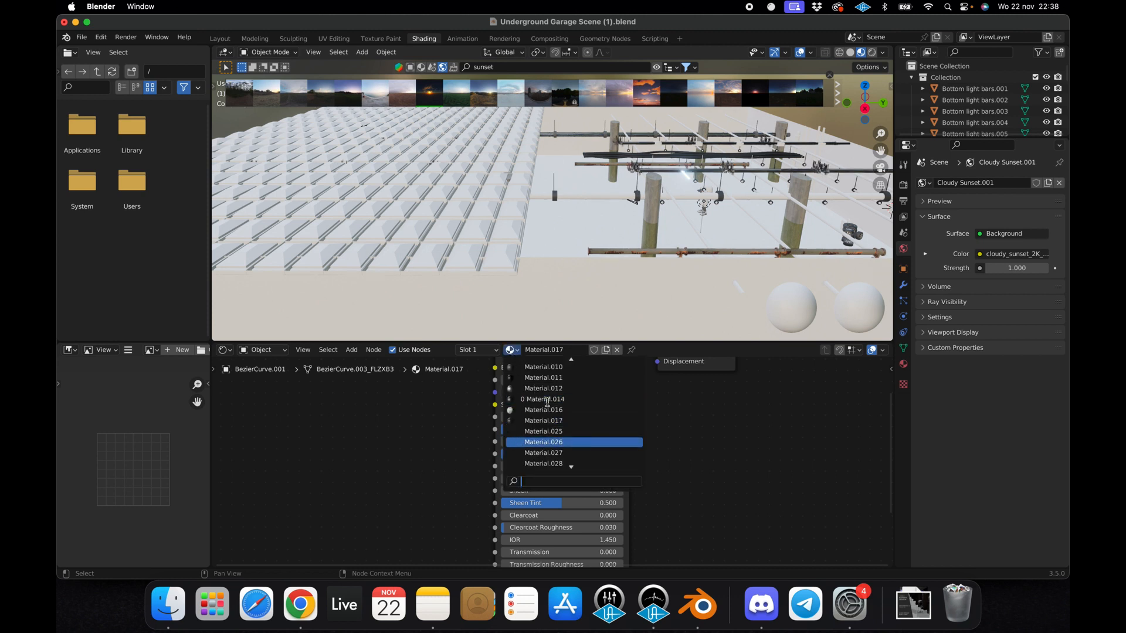
scroll(547, 402, "up", 6)
scroll(547, 402, "up", 5)
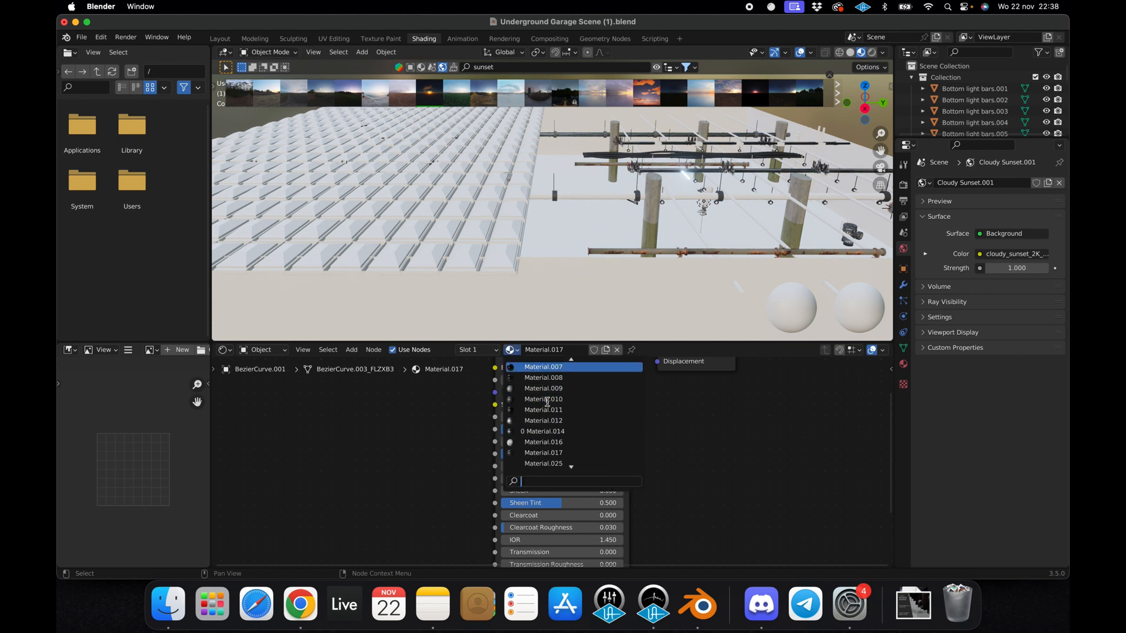
left_click(413, 437)
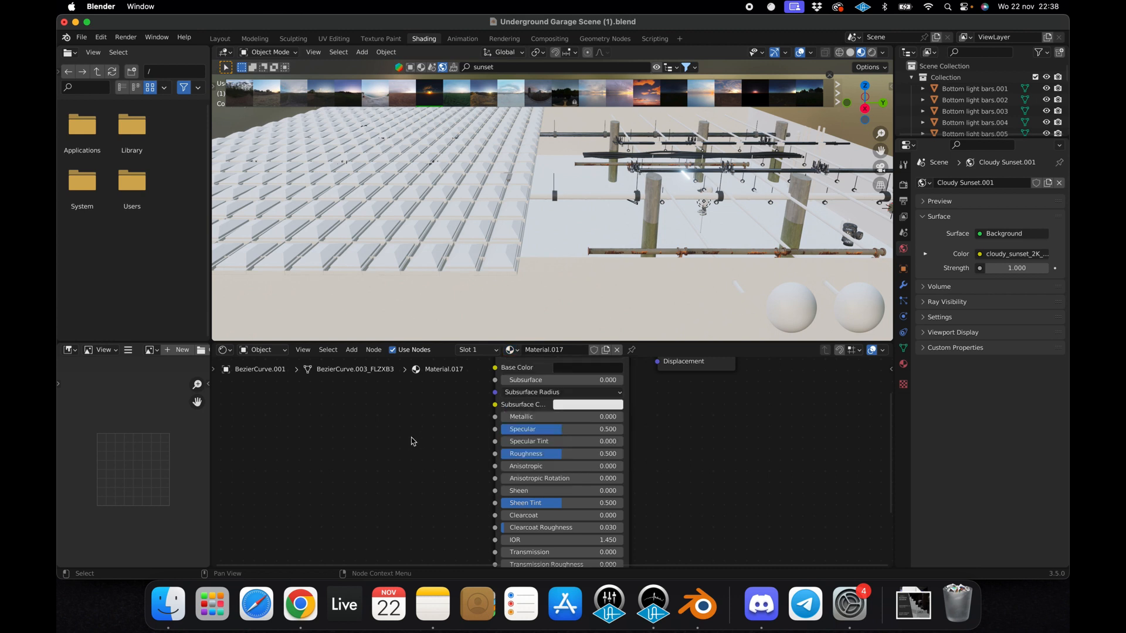
- Switch the shader editor from object to World nodes and frame the Cloudy Sunset node tree
left_click(265, 350)
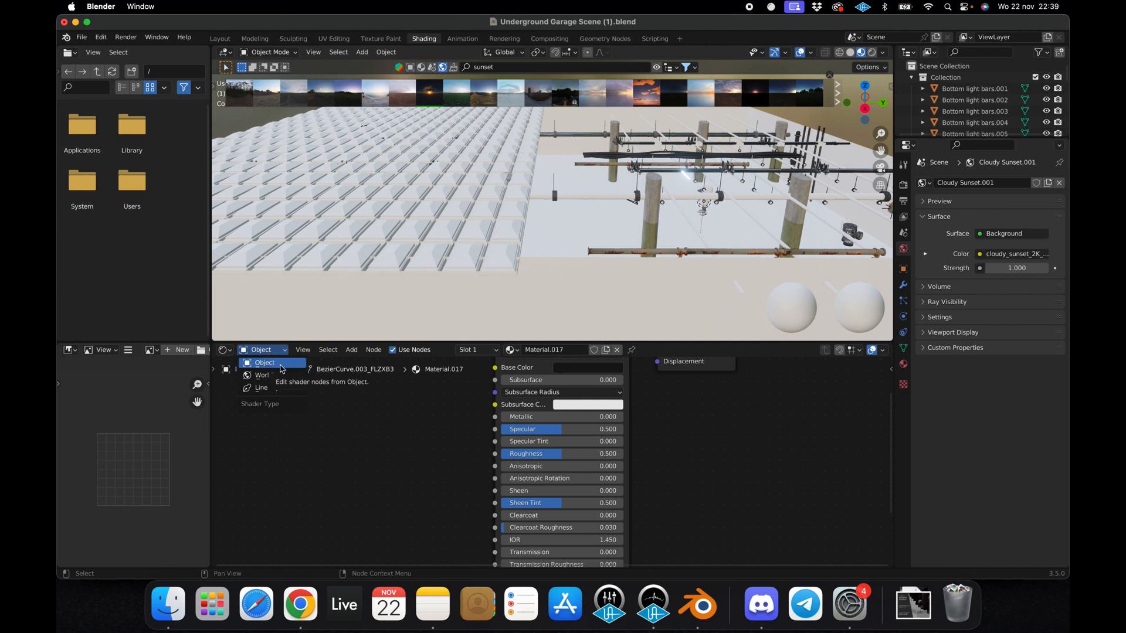
left_click(301, 365)
left_click(272, 352)
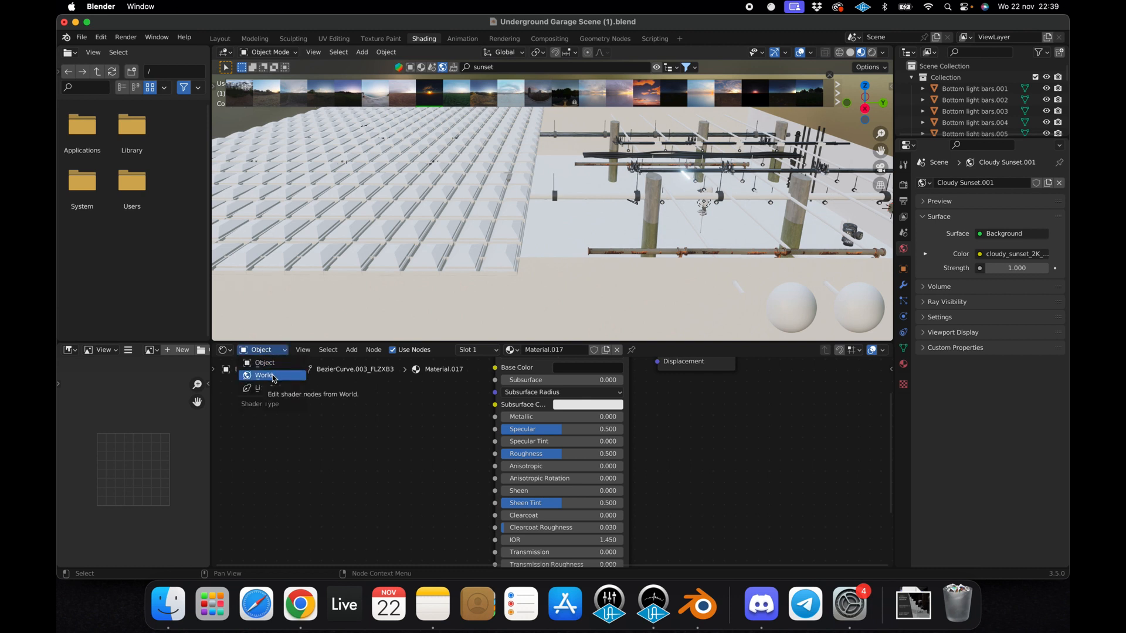
left_click(273, 377)
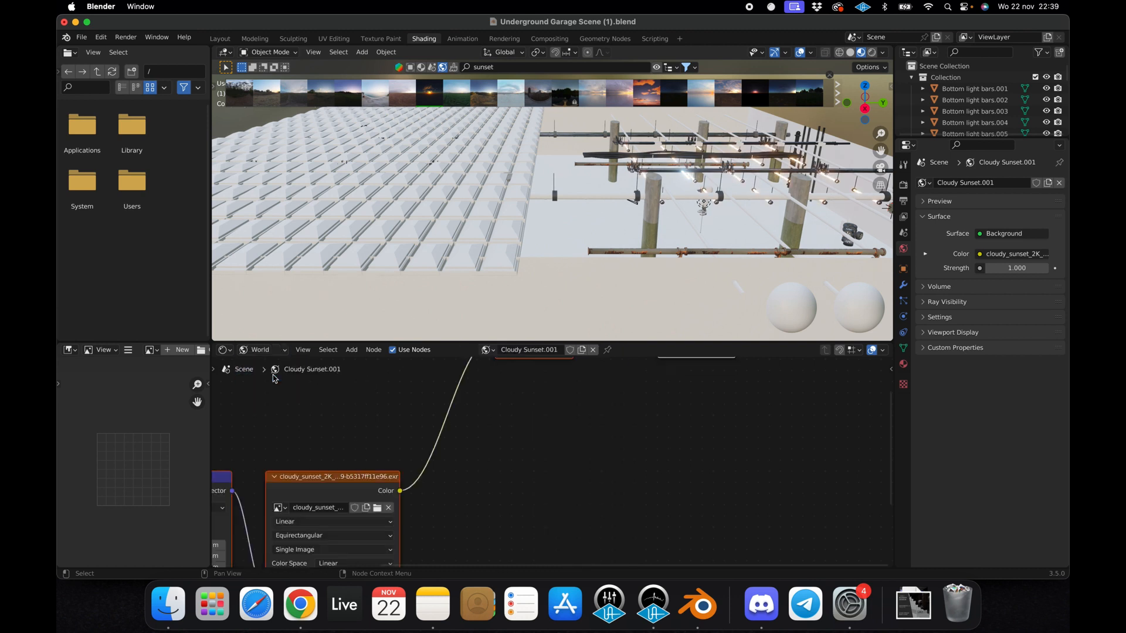
scroll(477, 441, "down", 2)
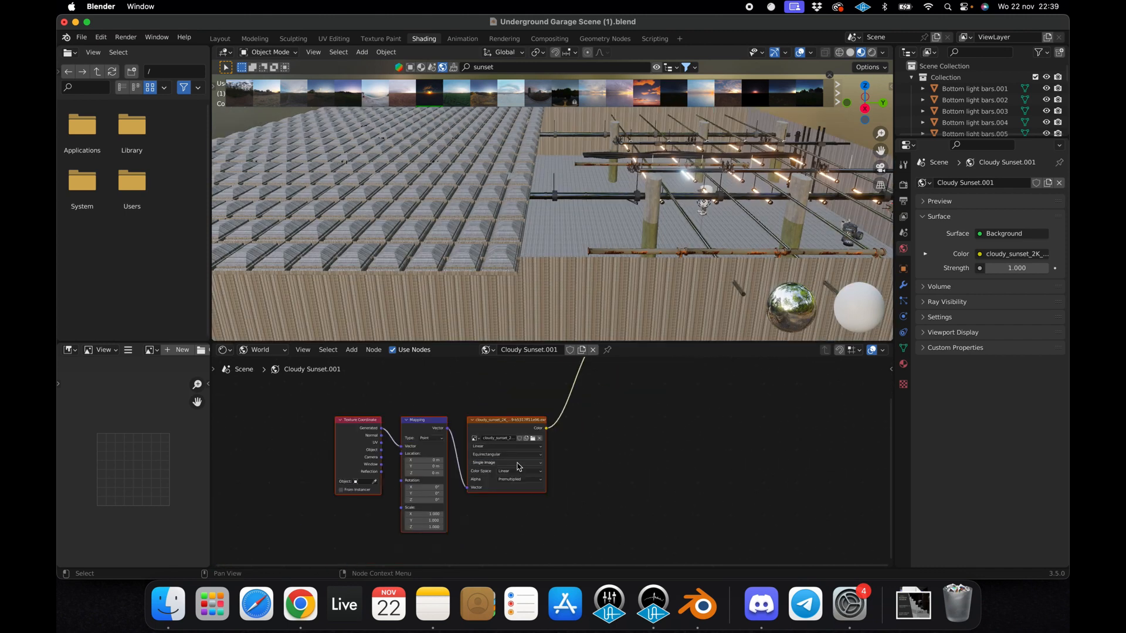
left_click(517, 464)
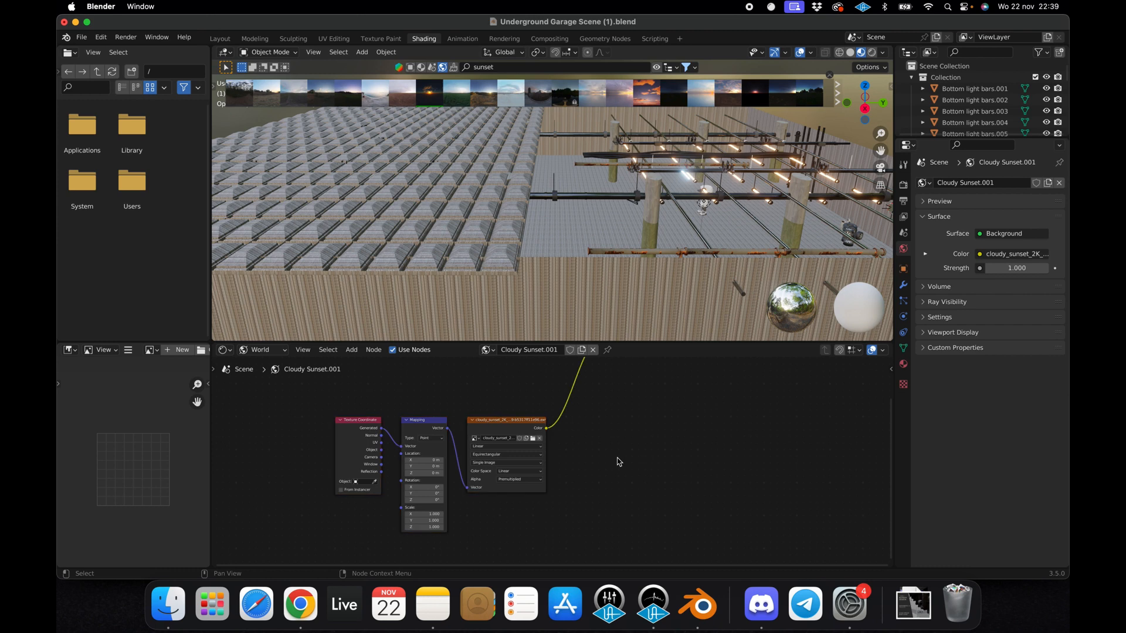
scroll(602, 448, "up", 4)
scroll(601, 448, "down", 2)
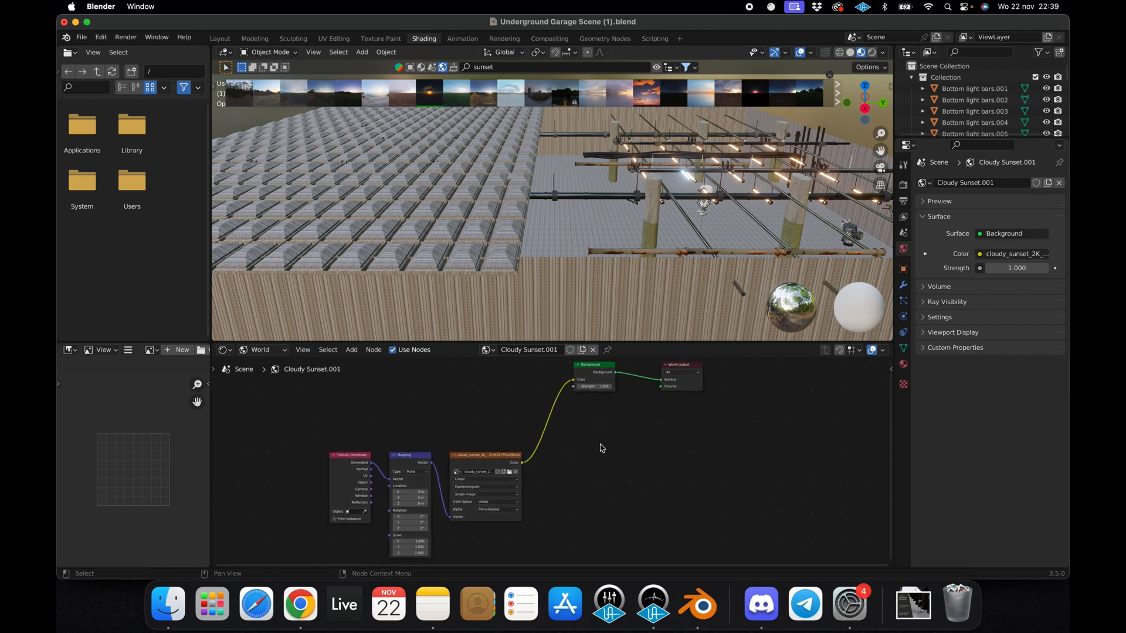
scroll(601, 448, "up", 1)
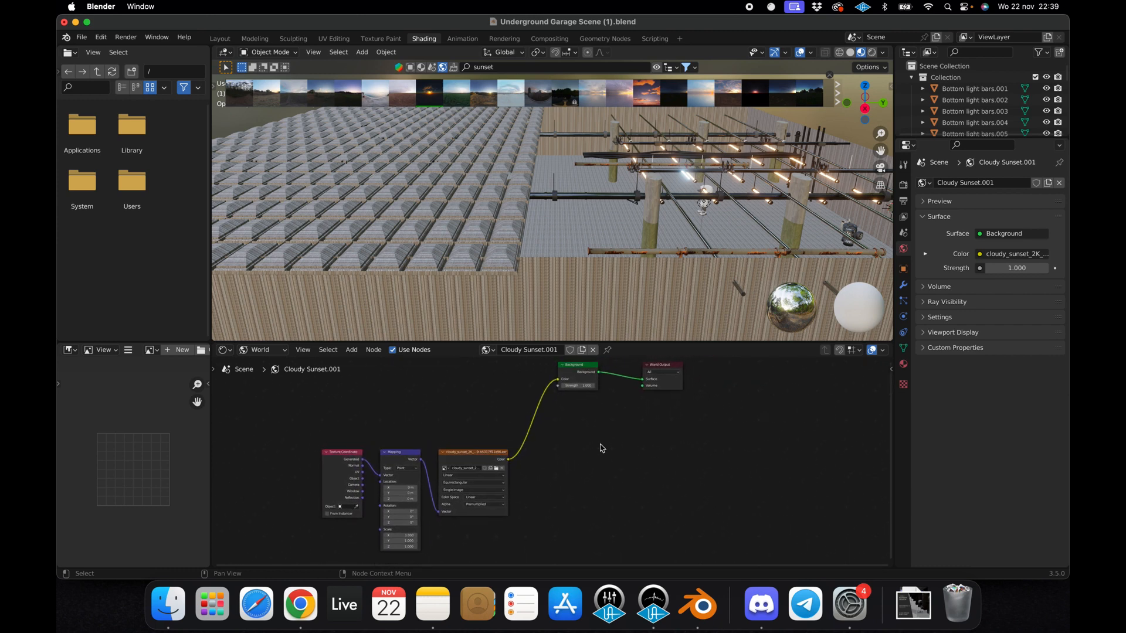
- Select the ridged roof panel covering the garage and delete it
scroll(592, 217, "left", 2)
scroll(591, 217, "down", 10)
scroll(591, 217, "left", 3)
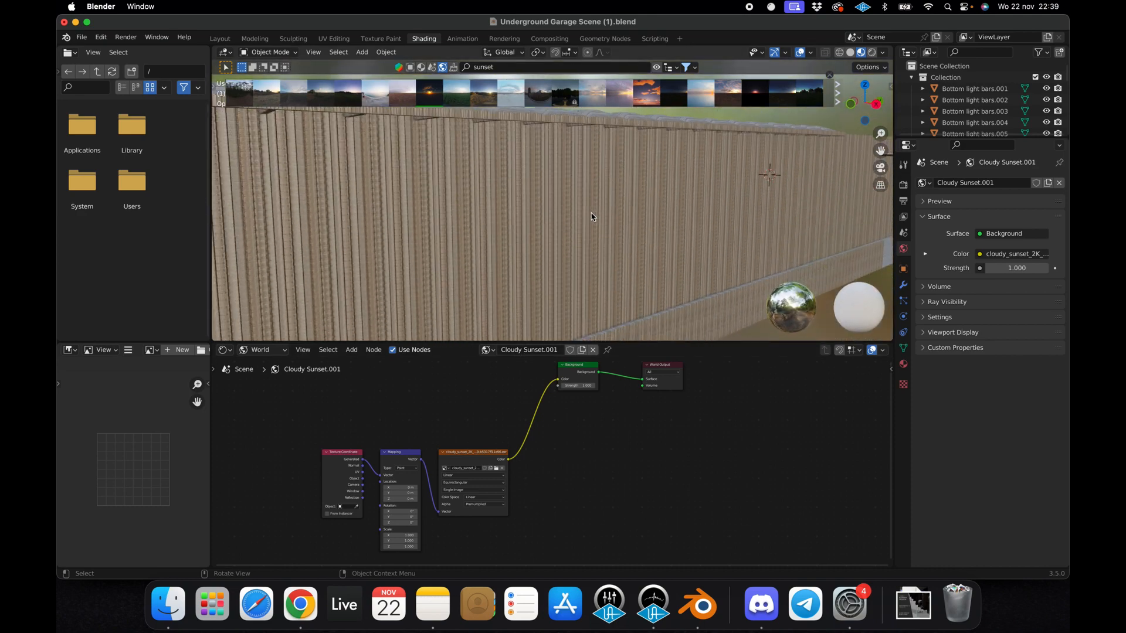
scroll(591, 217, "down", 5)
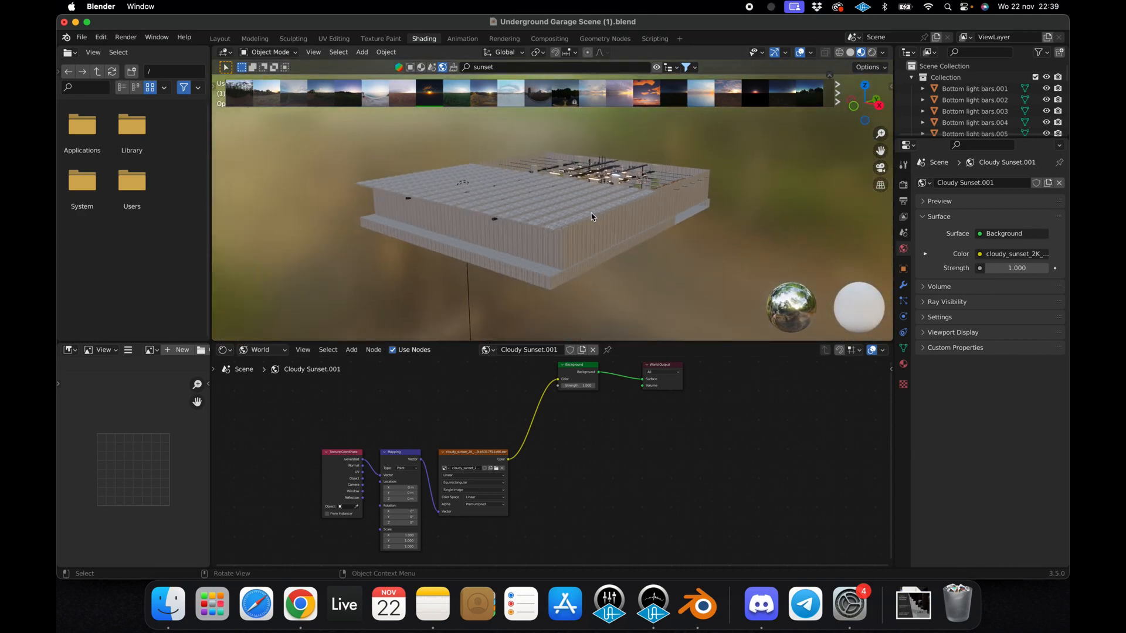
scroll(591, 217, "left", 5)
scroll(591, 217, "down", 4)
scroll(534, 234, "up", 4)
scroll(535, 235, "up", 5)
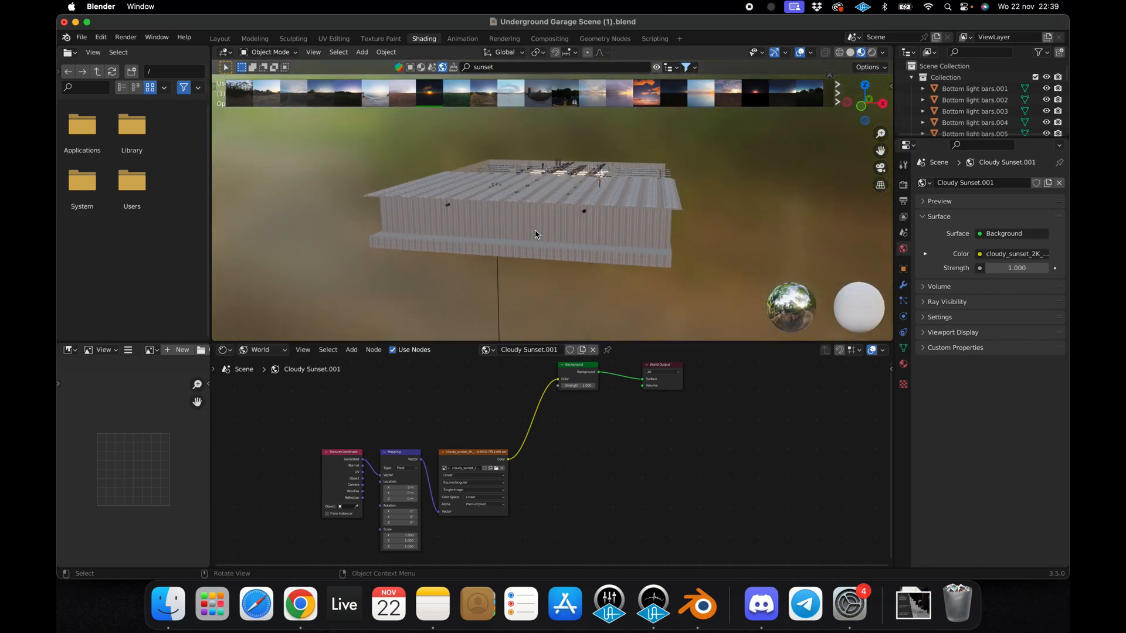
scroll(601, 203, "up", 5)
scroll(602, 202, "up", 5)
scroll(602, 203, "down", 5)
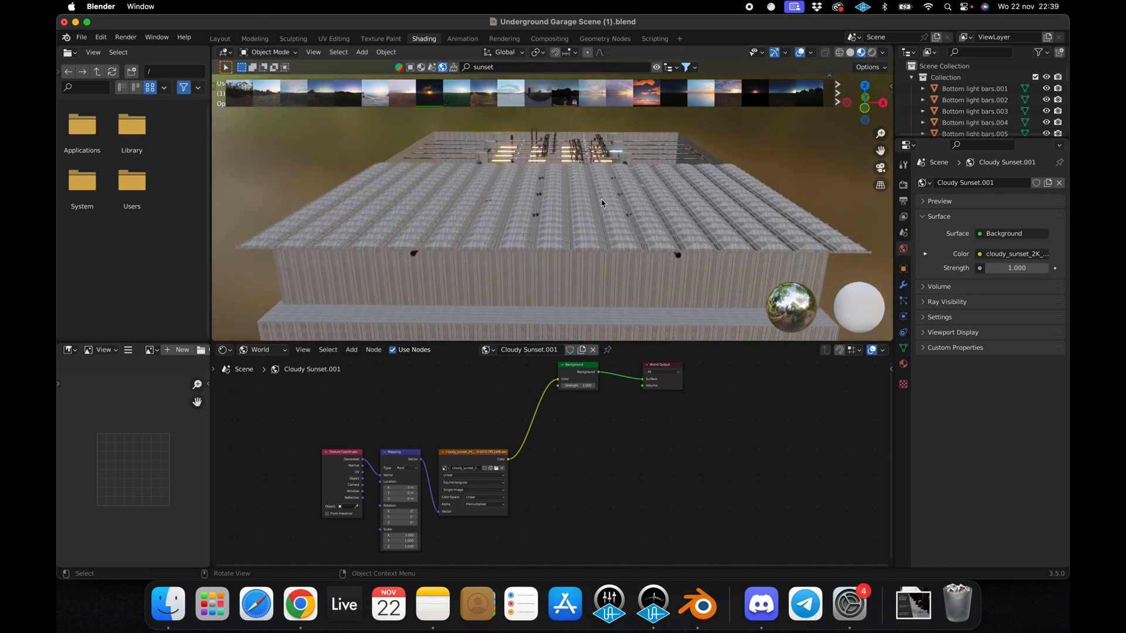
left_click(601, 203)
key("x")
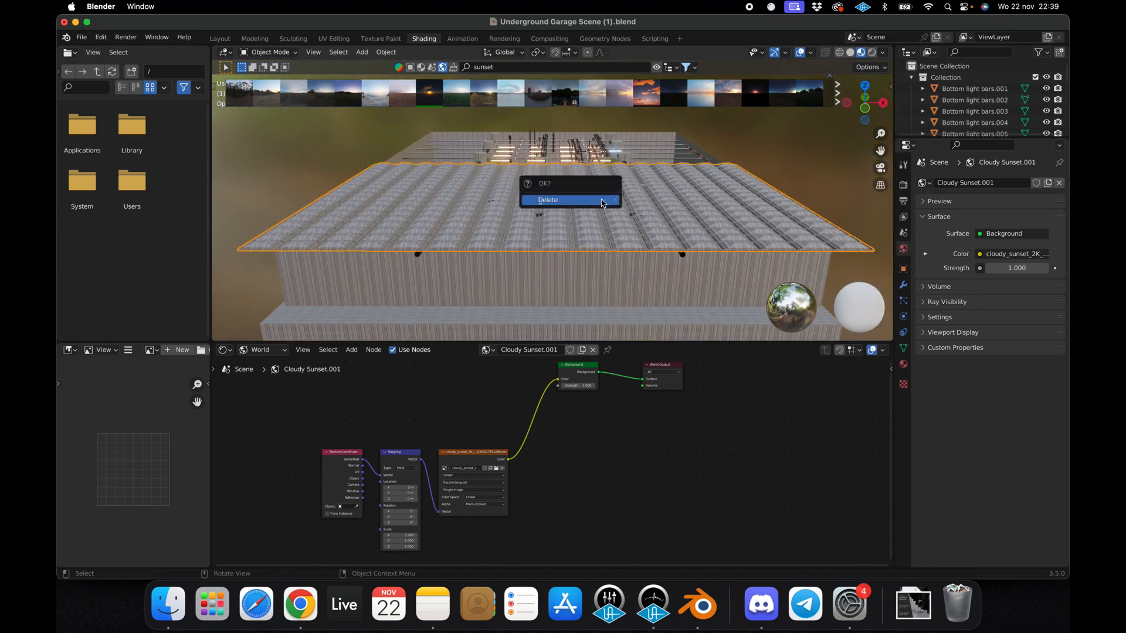
left_click(602, 202)
- Delete the overlapping light objects floating beside the left row of pillars in the opened garage
scroll(602, 203, "down", 5)
scroll(602, 203, "up", 5)
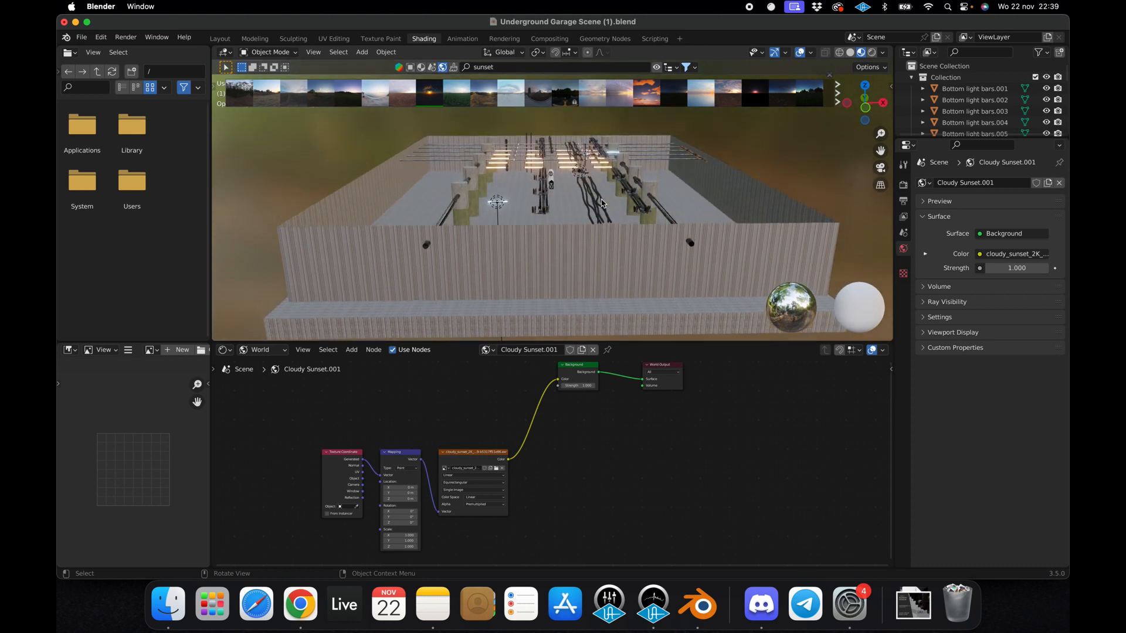
left_click(496, 204)
key("x")
left_click(496, 205)
left_click(499, 204)
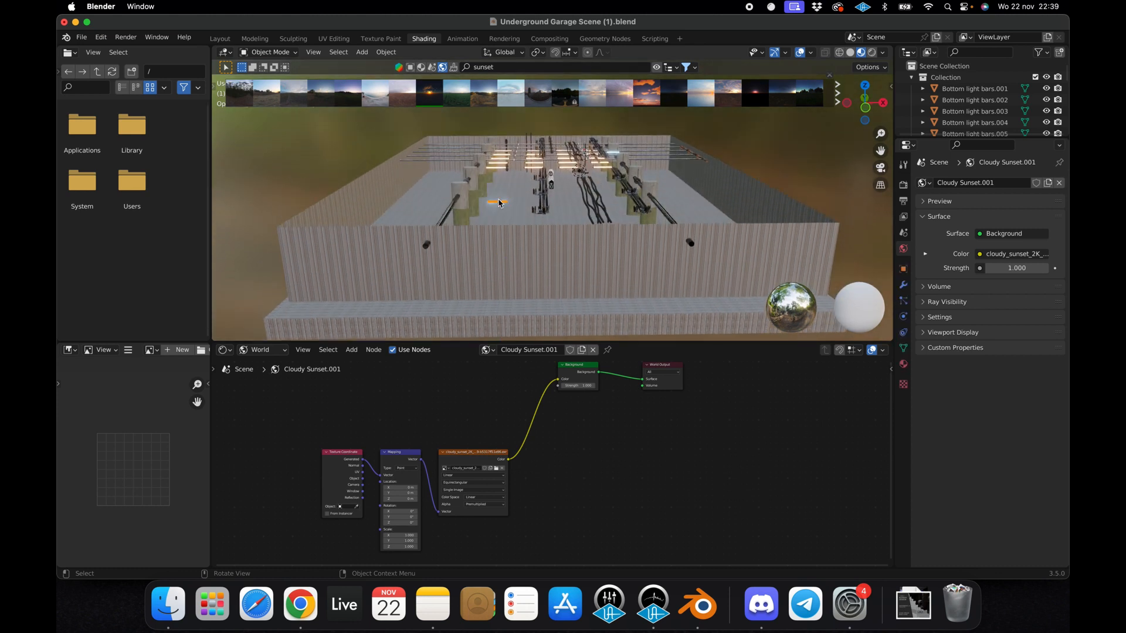
key("x")
left_click(499, 204)
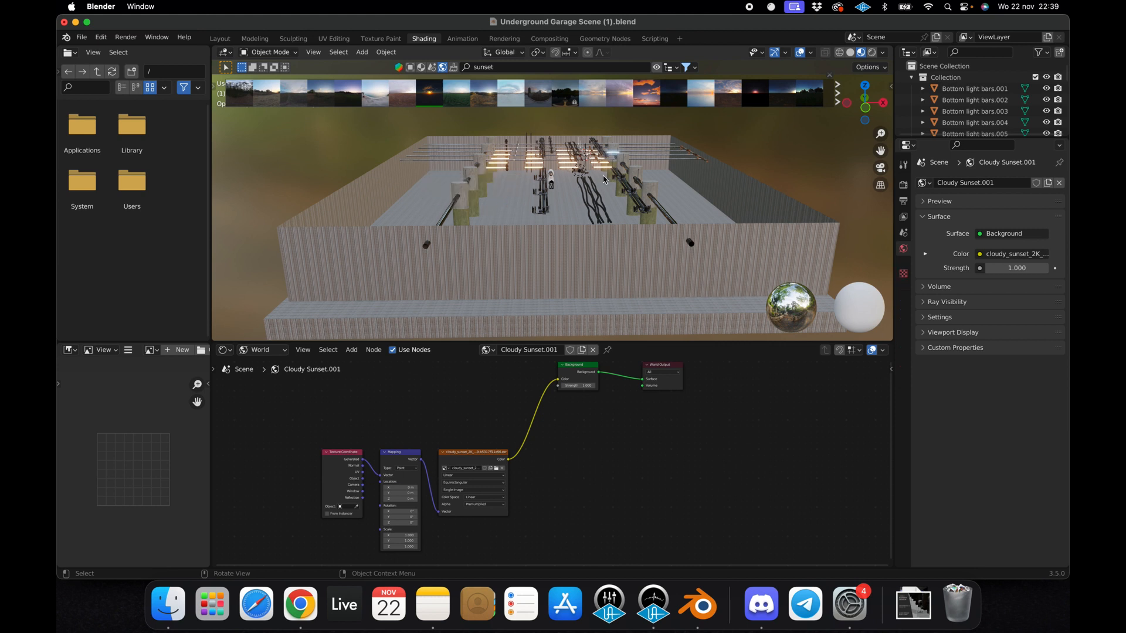
- Search the online HDR library for "night" and browse through the further results
scroll(646, 175, "down", 3)
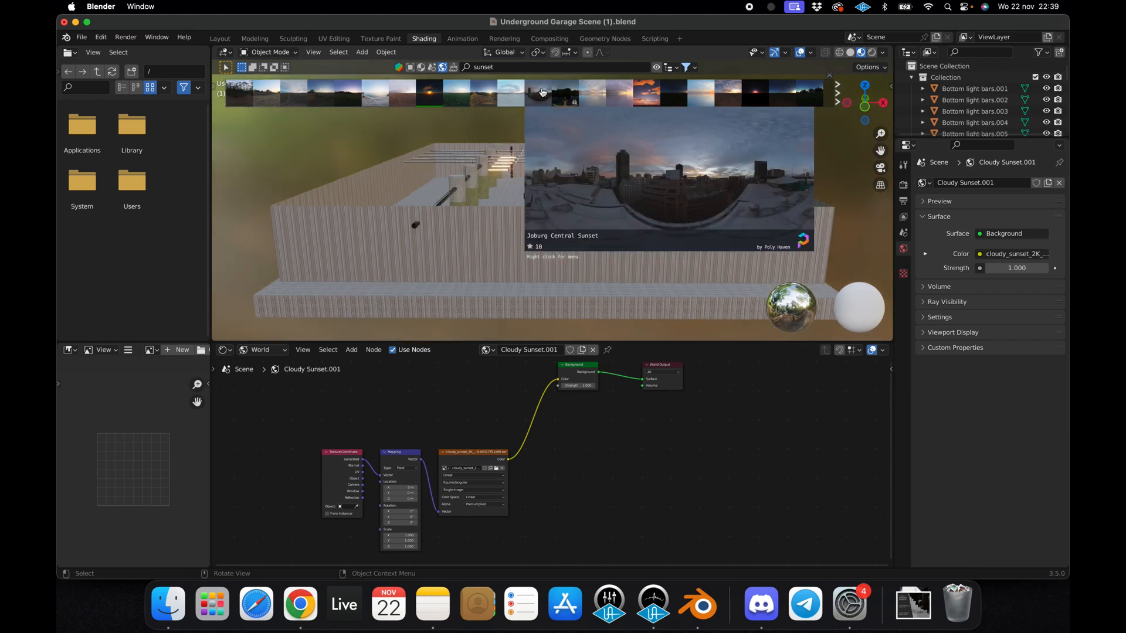
left_click(498, 66)
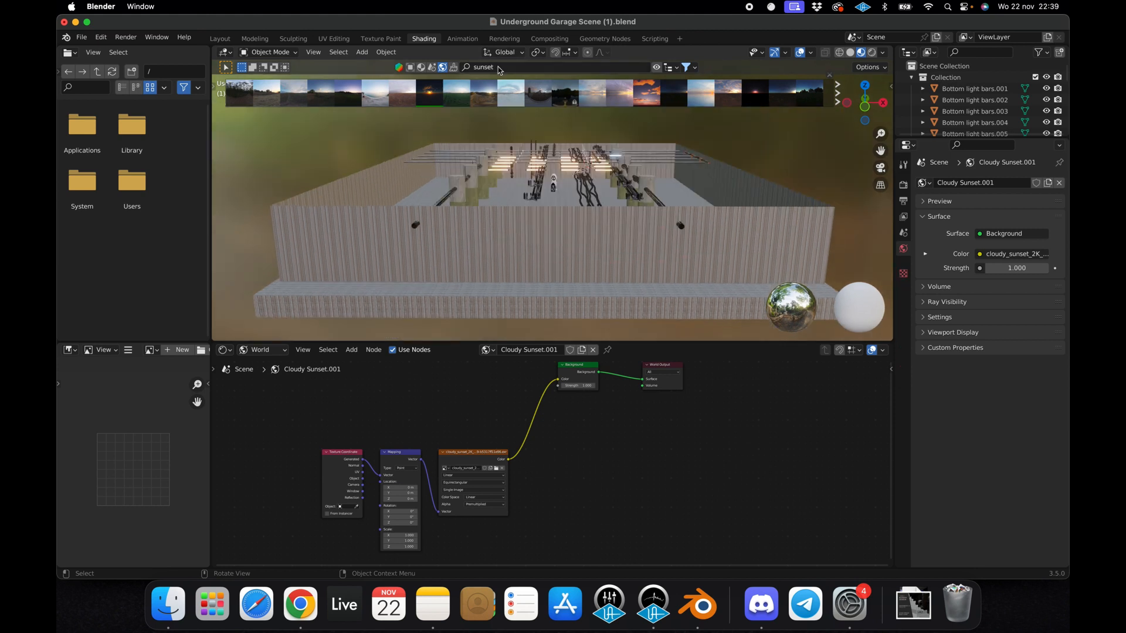
type("night")
key("Return")
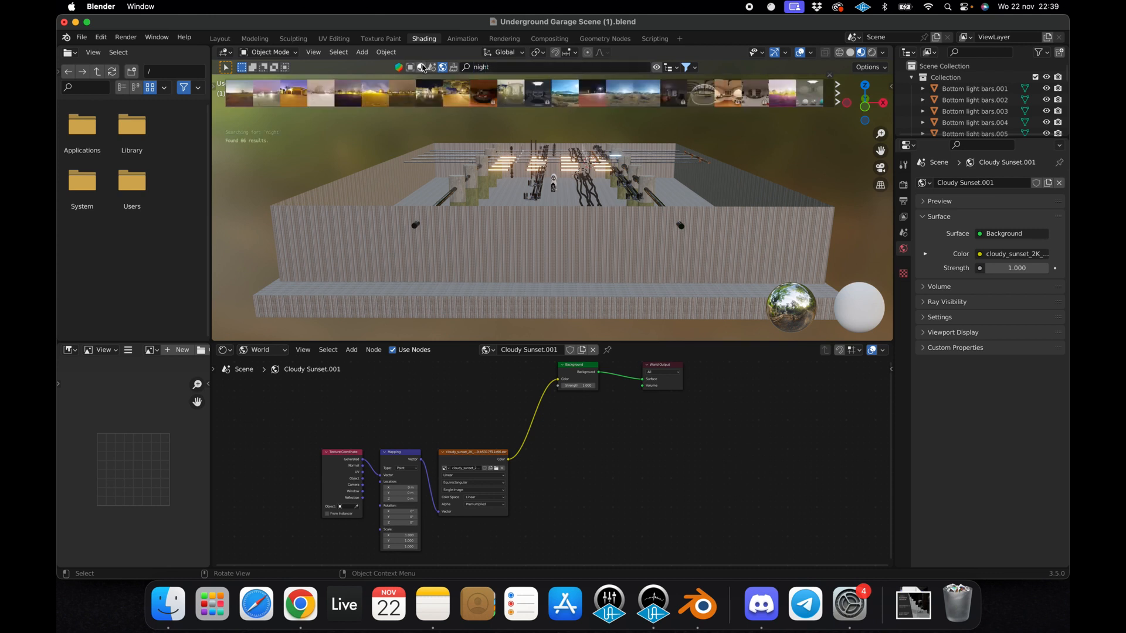
mouse_move(583, 85)
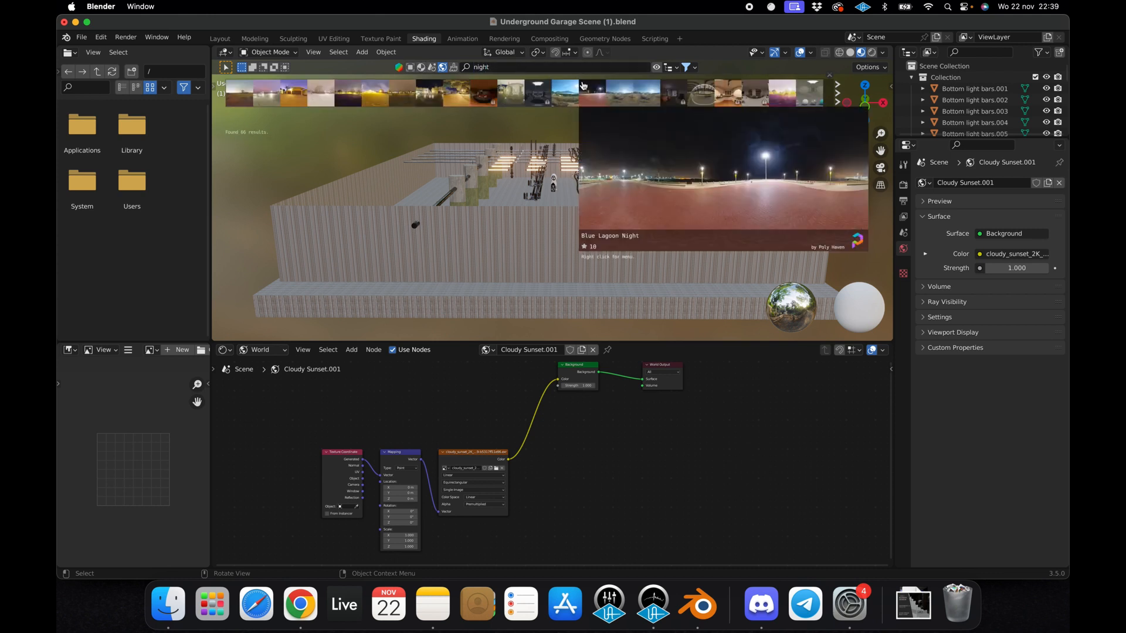
left_click(838, 93)
mouse_move(686, 95)
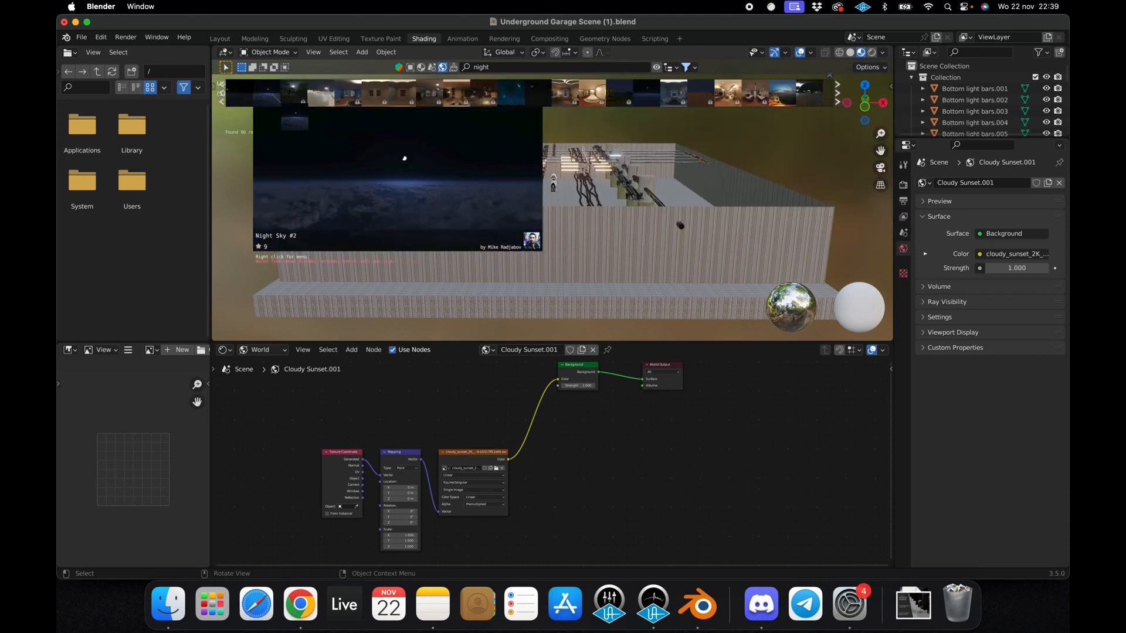
- Download the Night Sky #2 HDR as the world environment and preview the garage in rendered shading
left_click(273, 95)
left_click(286, 127)
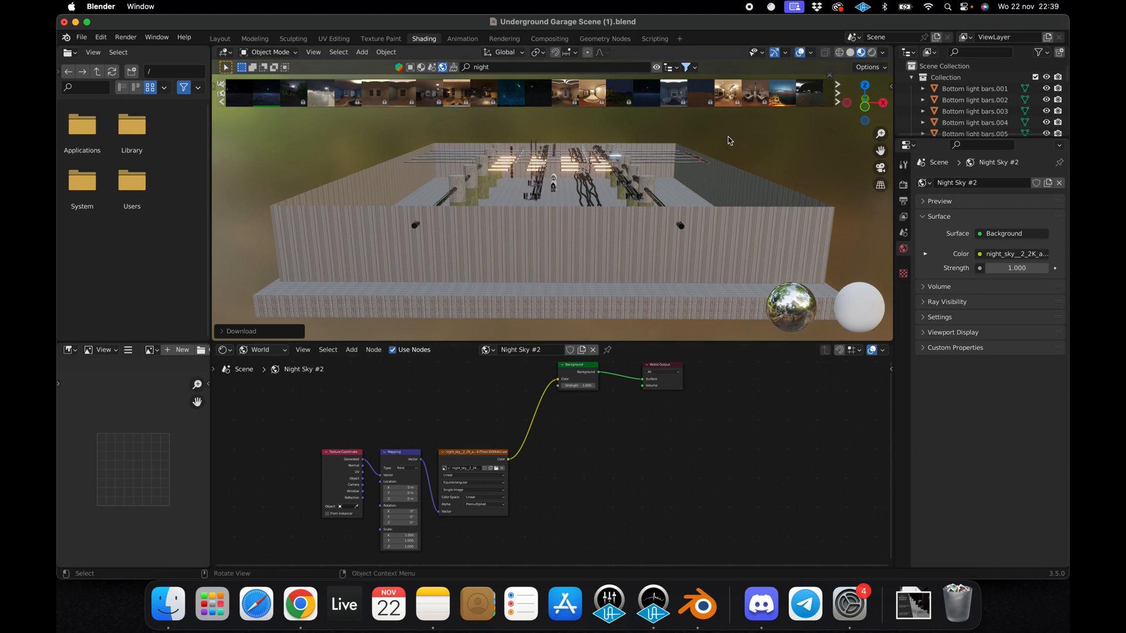
left_click(872, 53)
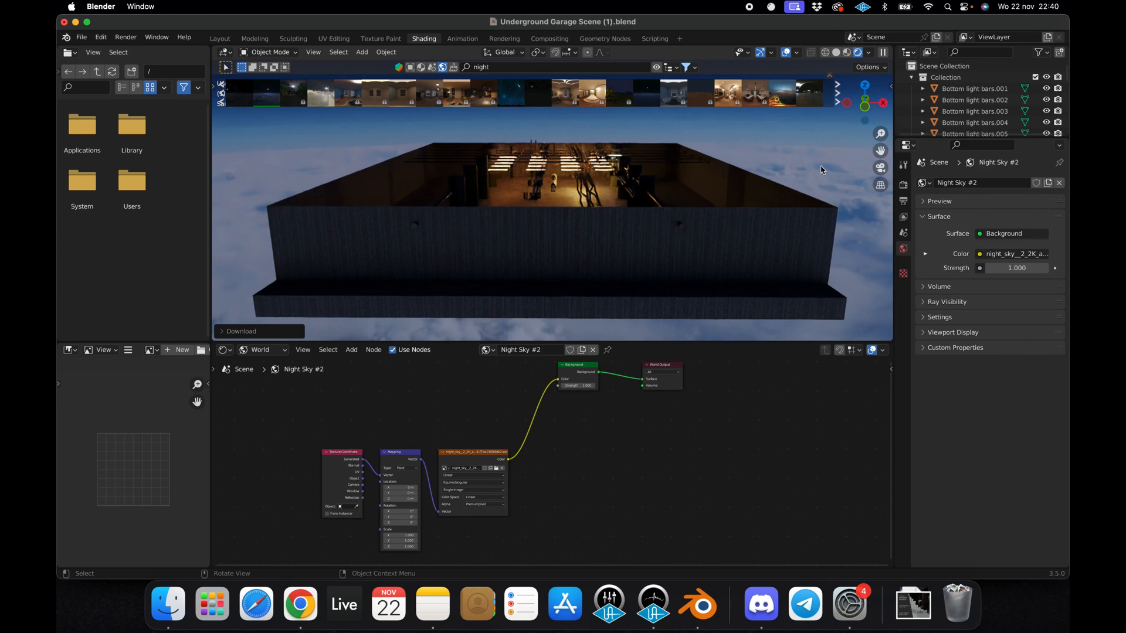
scroll(822, 171, "right", 5)
scroll(823, 170, "left", 3)
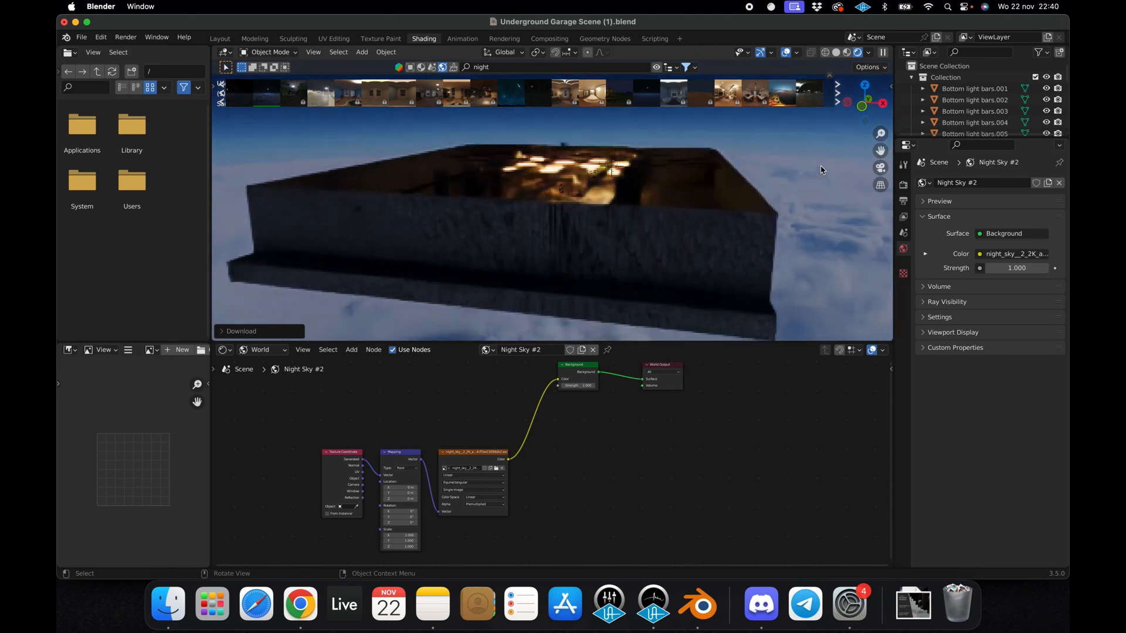
- Switch the world environment to Cloudy Sunset and check the opened garage under it
scroll(820, 170, "left", 2)
left_click(488, 350)
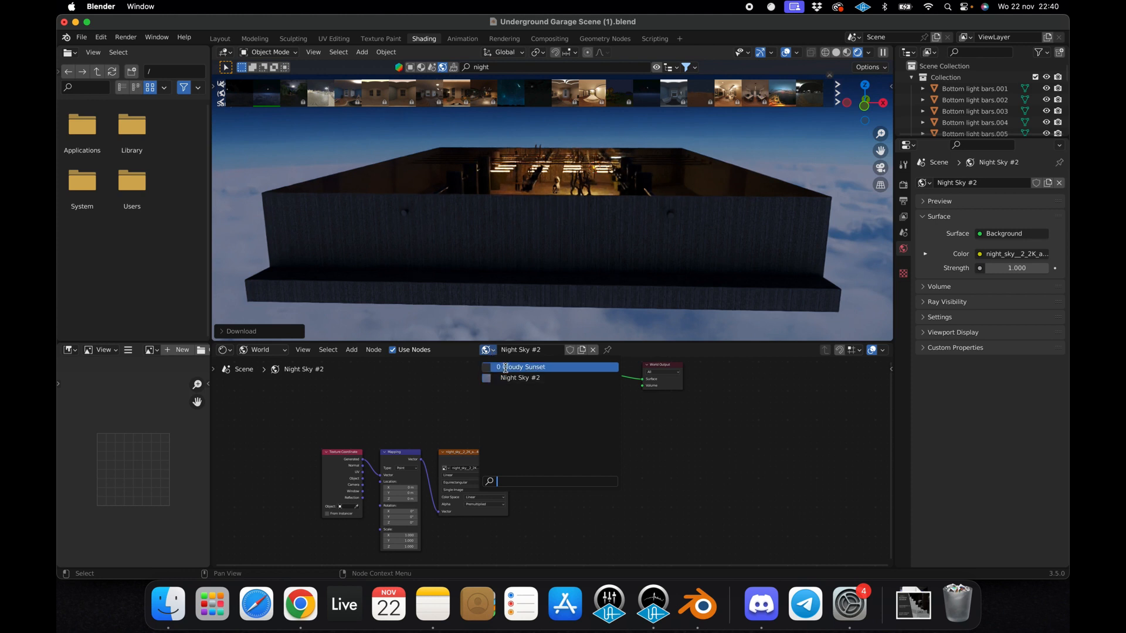
left_click(506, 367)
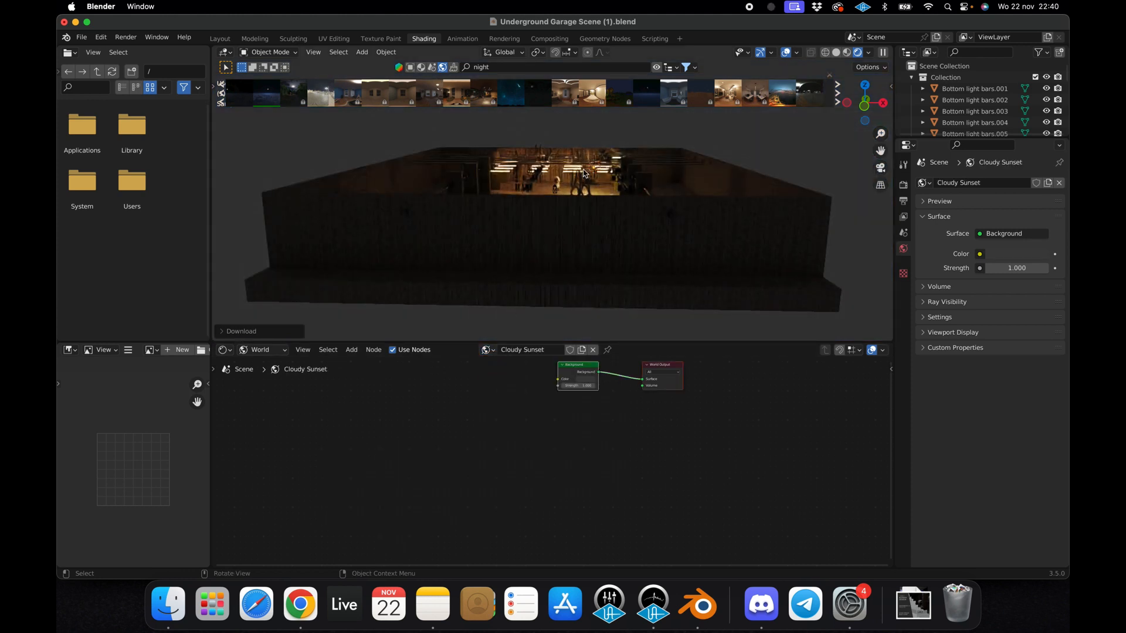
scroll(584, 173, "up", 5)
scroll(583, 174, "down", 3)
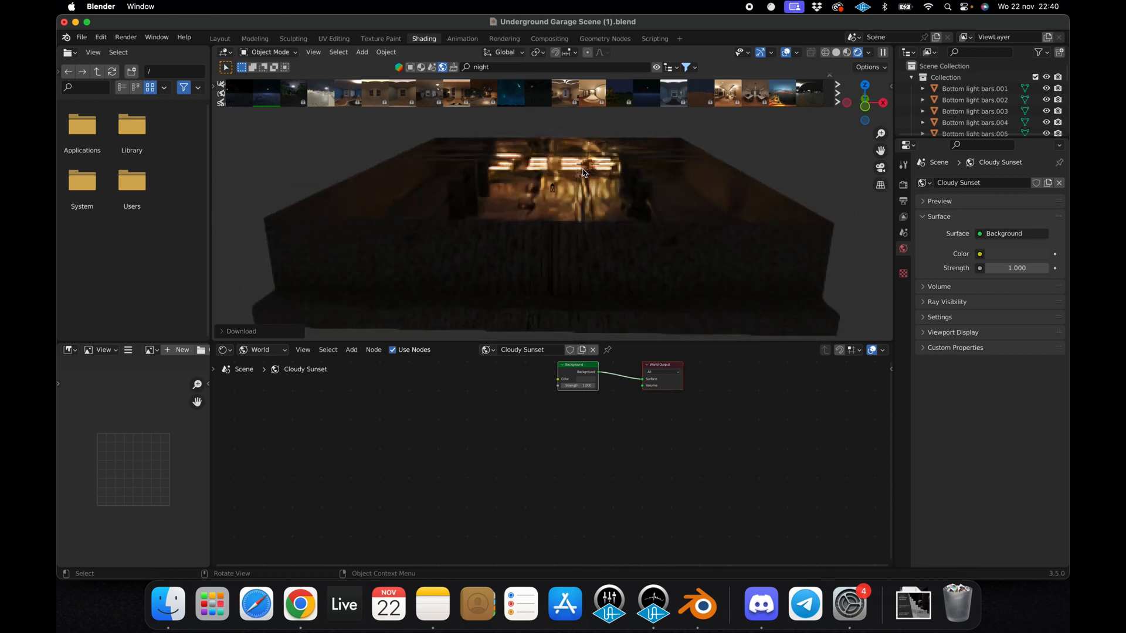
scroll(584, 174, "down", 4)
scroll(583, 173, "up", 2)
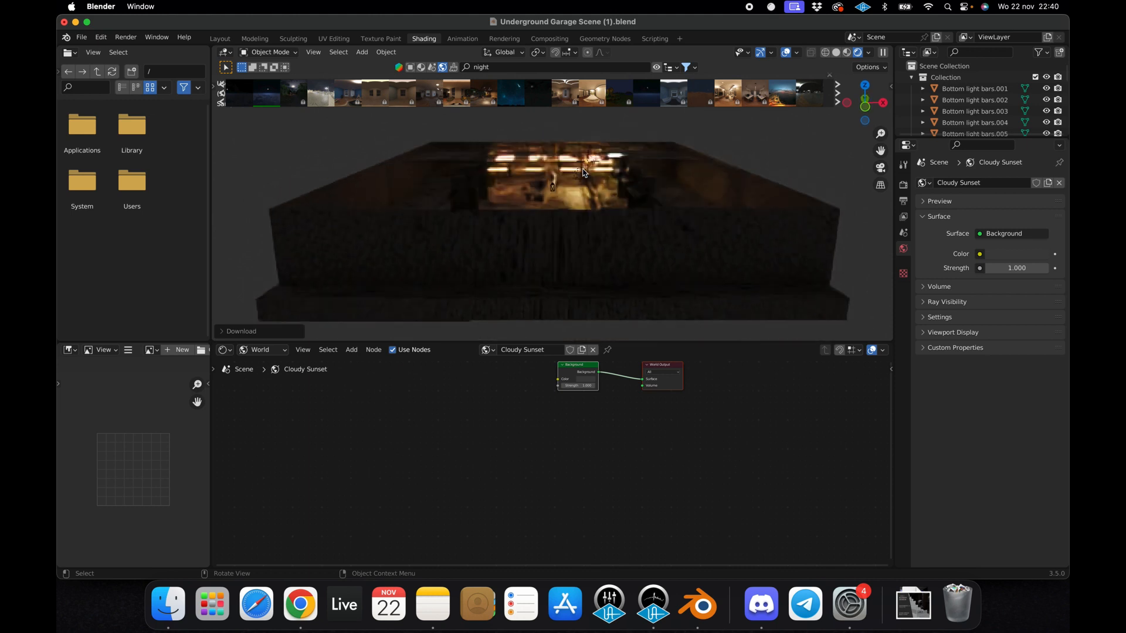
- Download the Full Moon Night Sky 01 HDR from the night results as the world environment
left_click(486, 349)
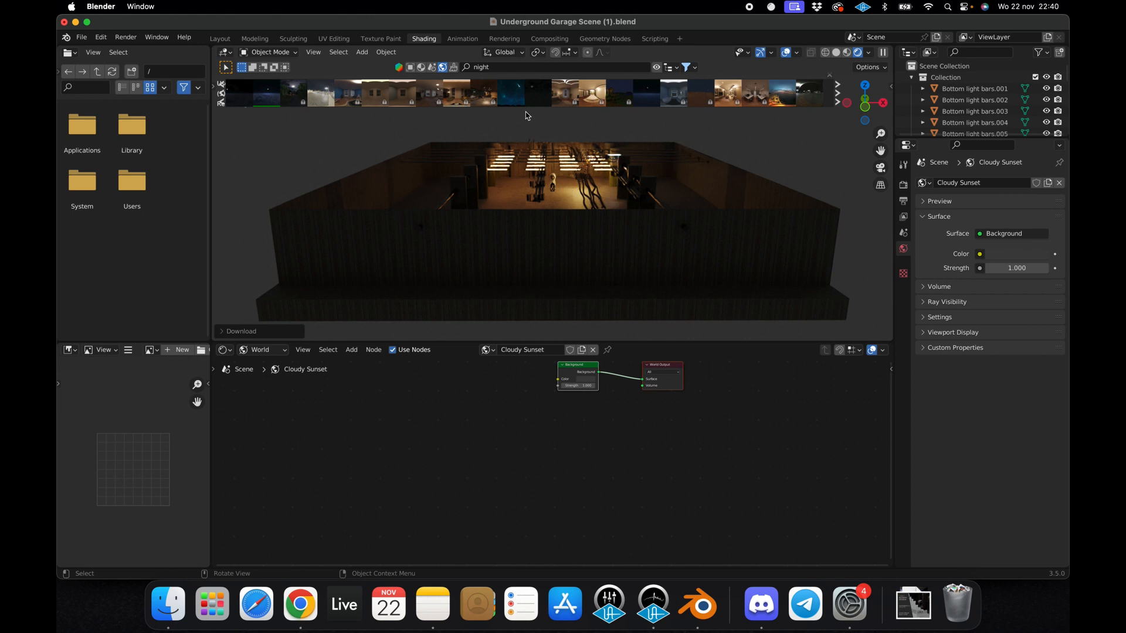
mouse_move(515, 99)
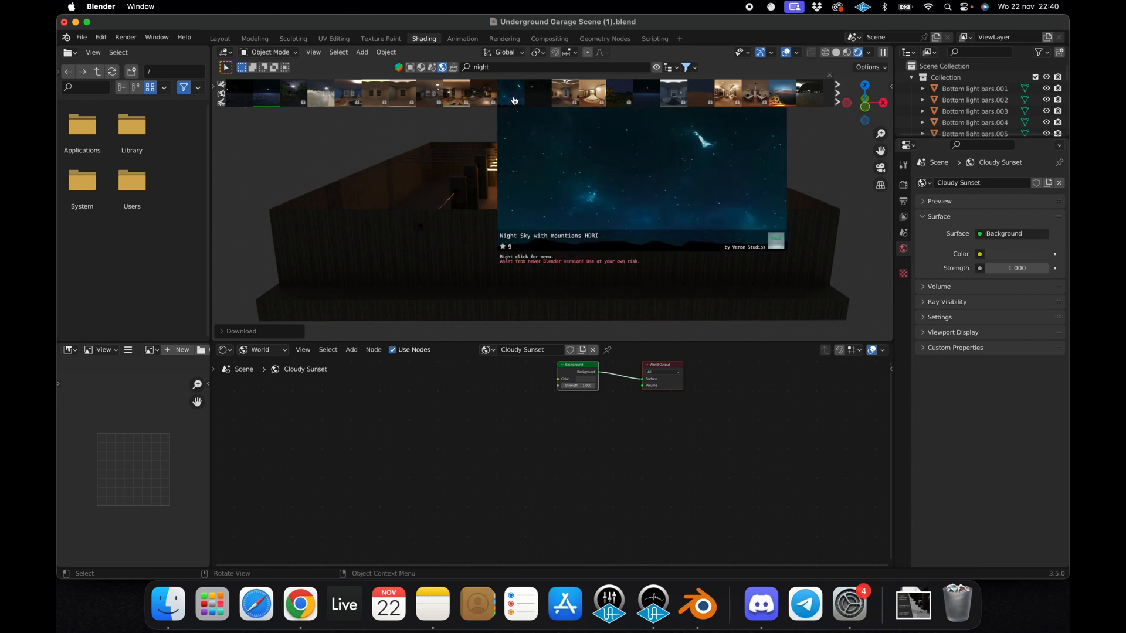
left_click(486, 350)
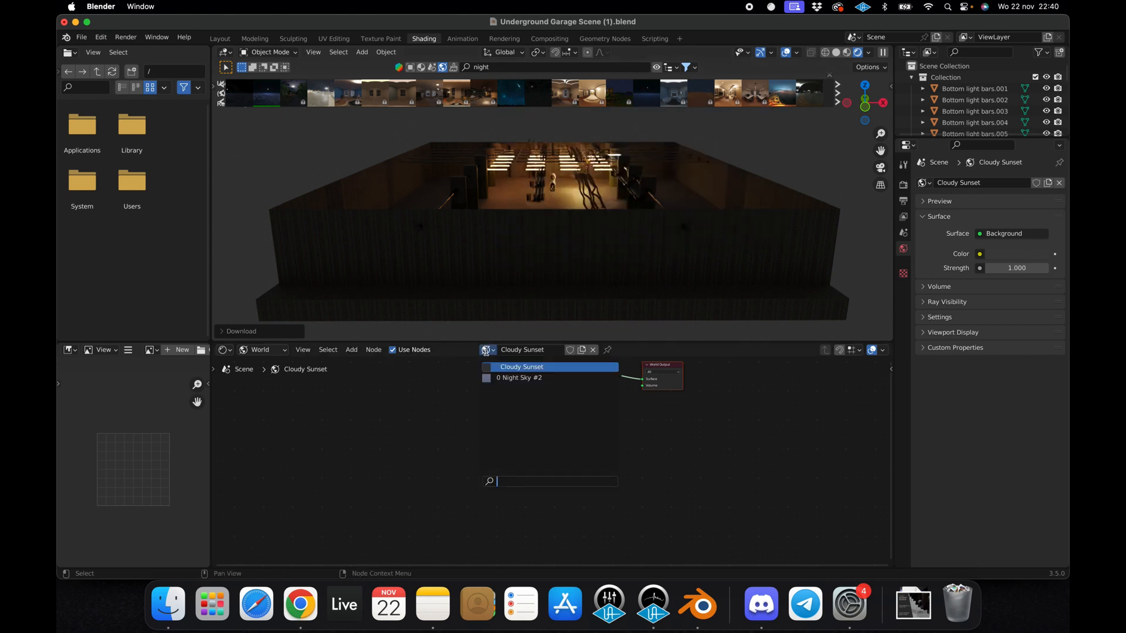
left_click(486, 350)
left_click(486, 350)
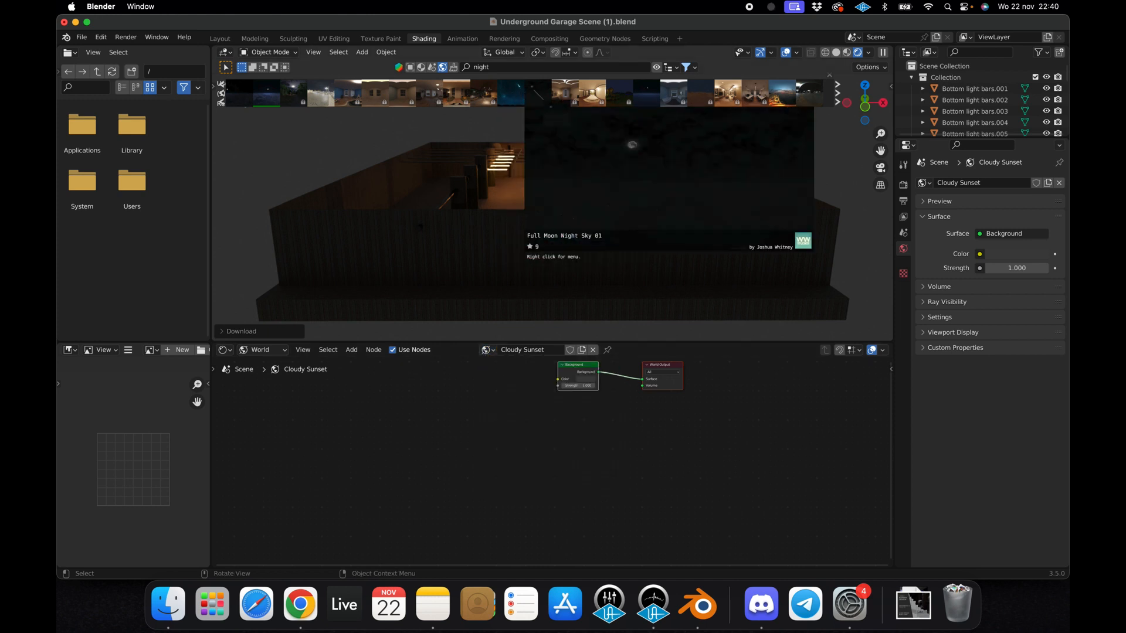
left_click(528, 95)
left_click(553, 123)
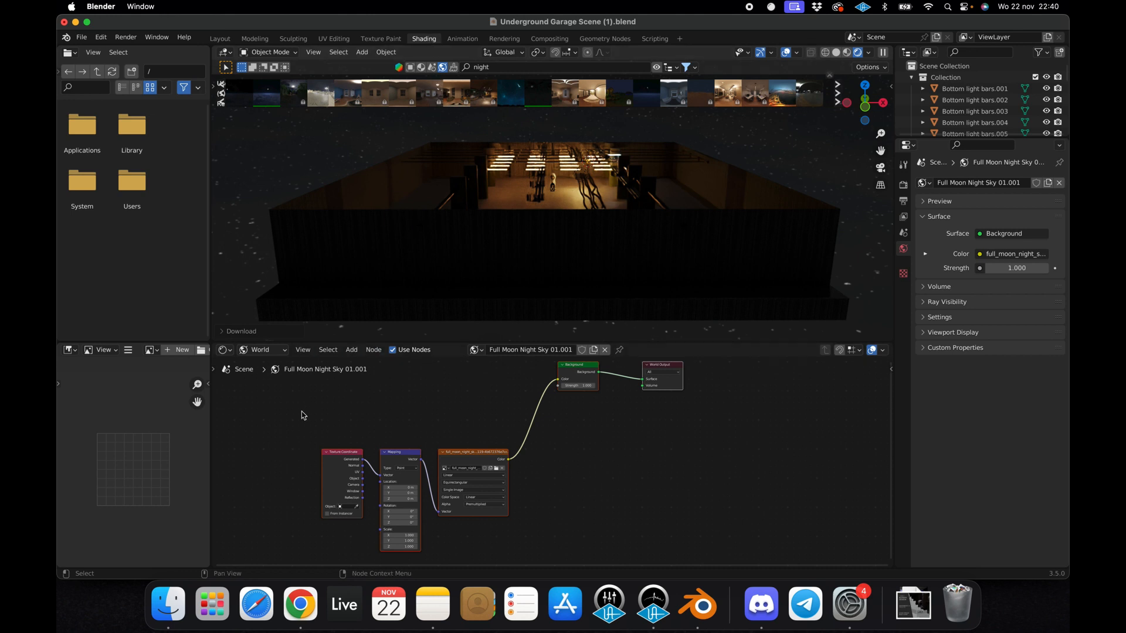
- Search the HDR library for "sunset" and download the Cloudy Sunset HDR at 2048 resolution as the world environment
left_click(258, 350)
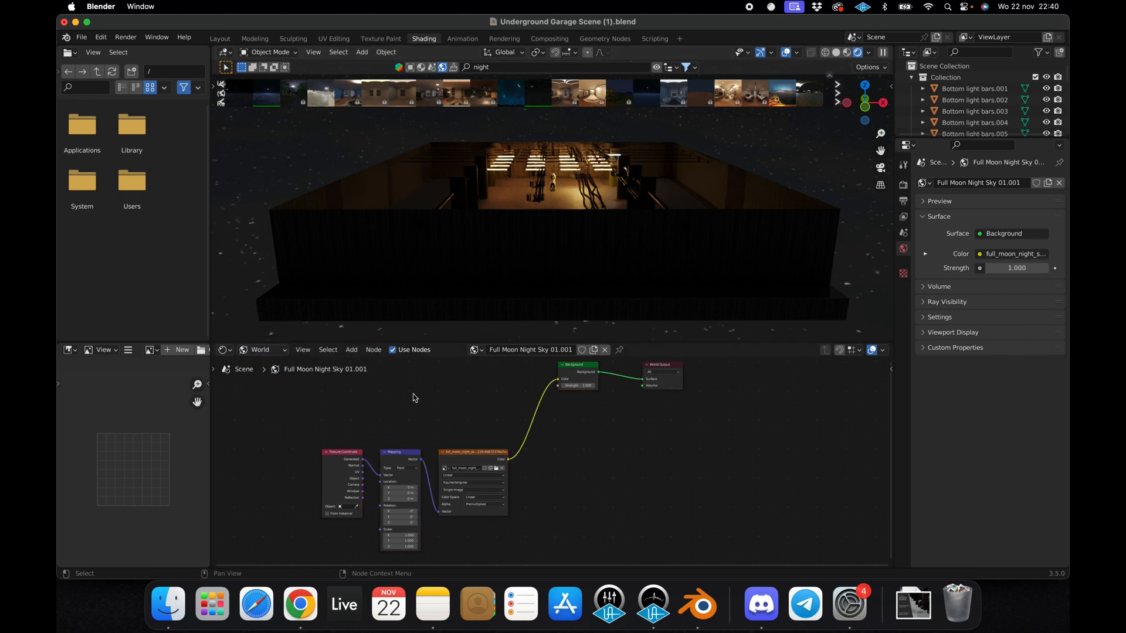
left_click(482, 351)
left_click(497, 64)
type("sunset")
key("Return")
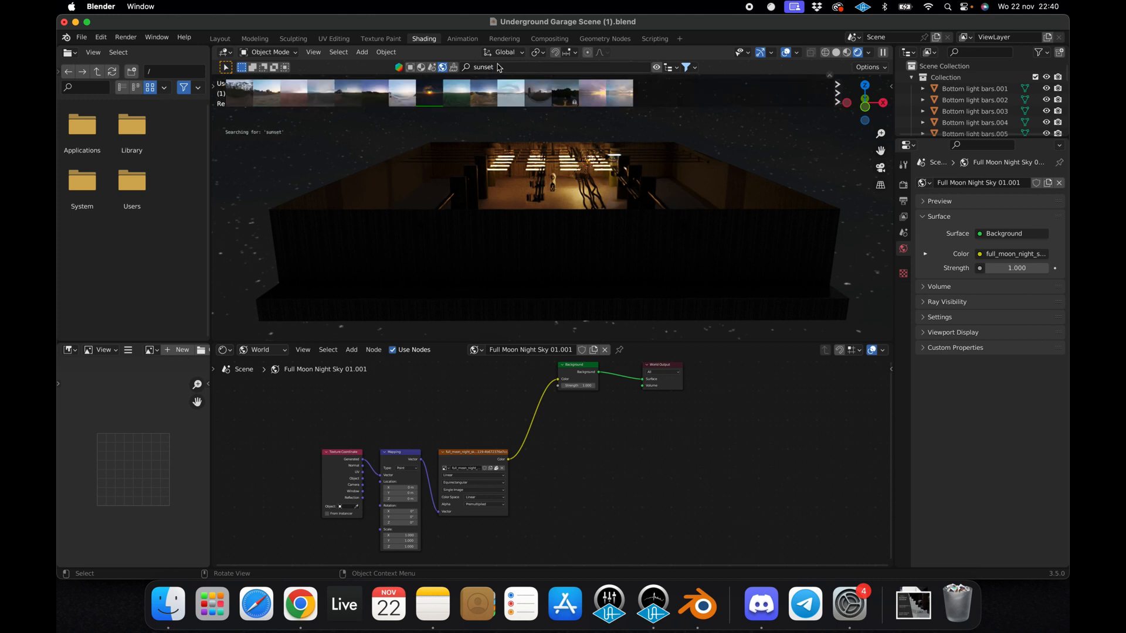
left_click(429, 93)
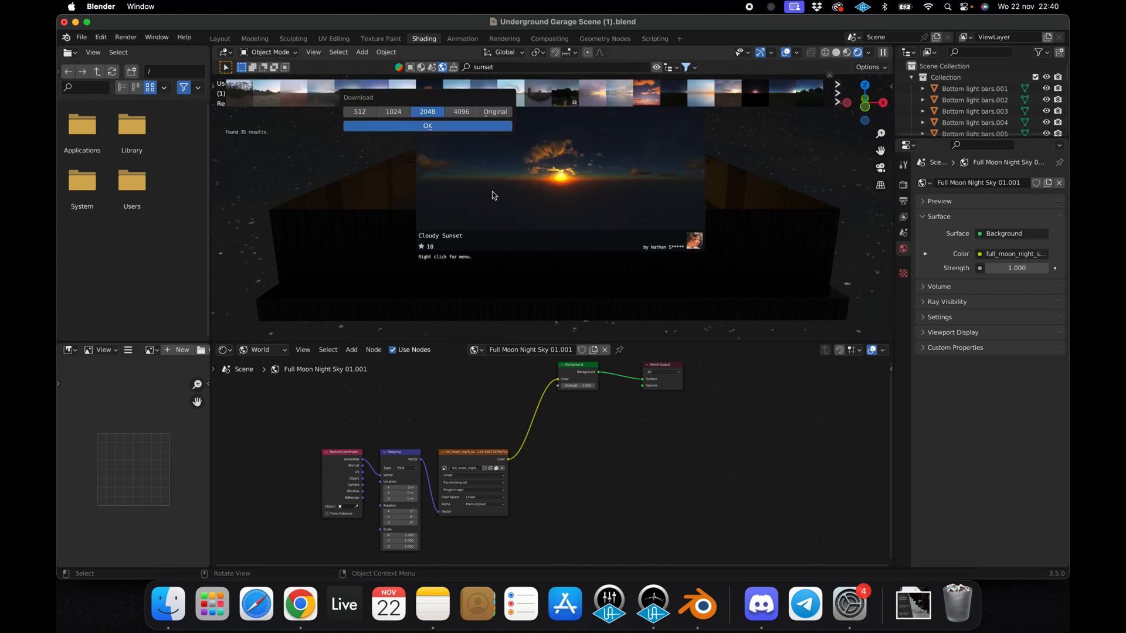
left_click(458, 128)
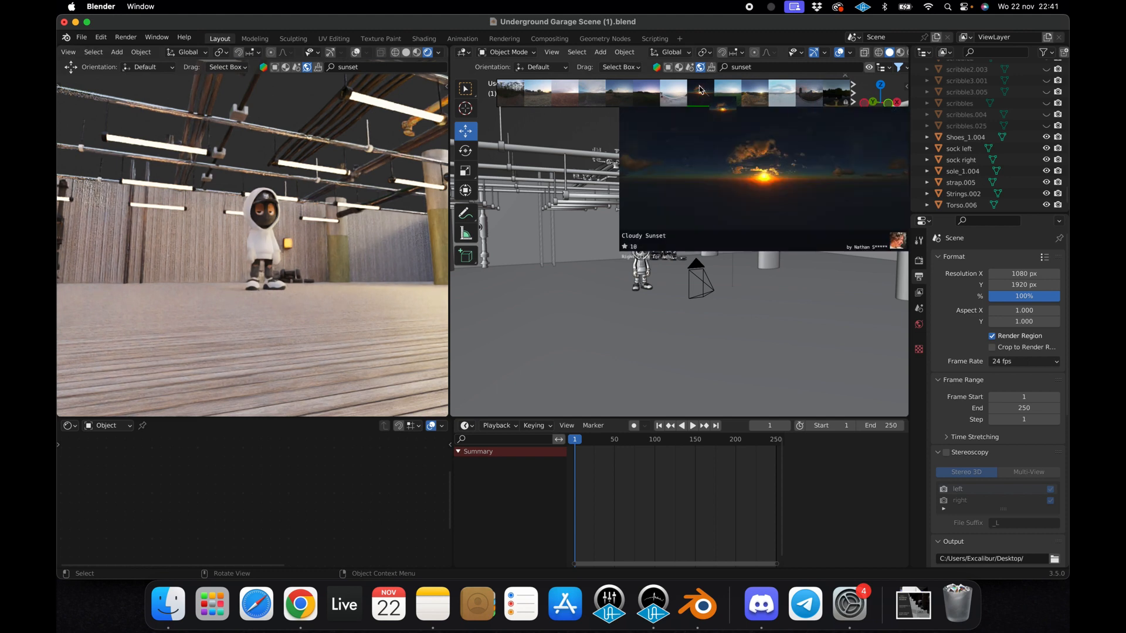
left_click(699, 95)
left_click(696, 121)
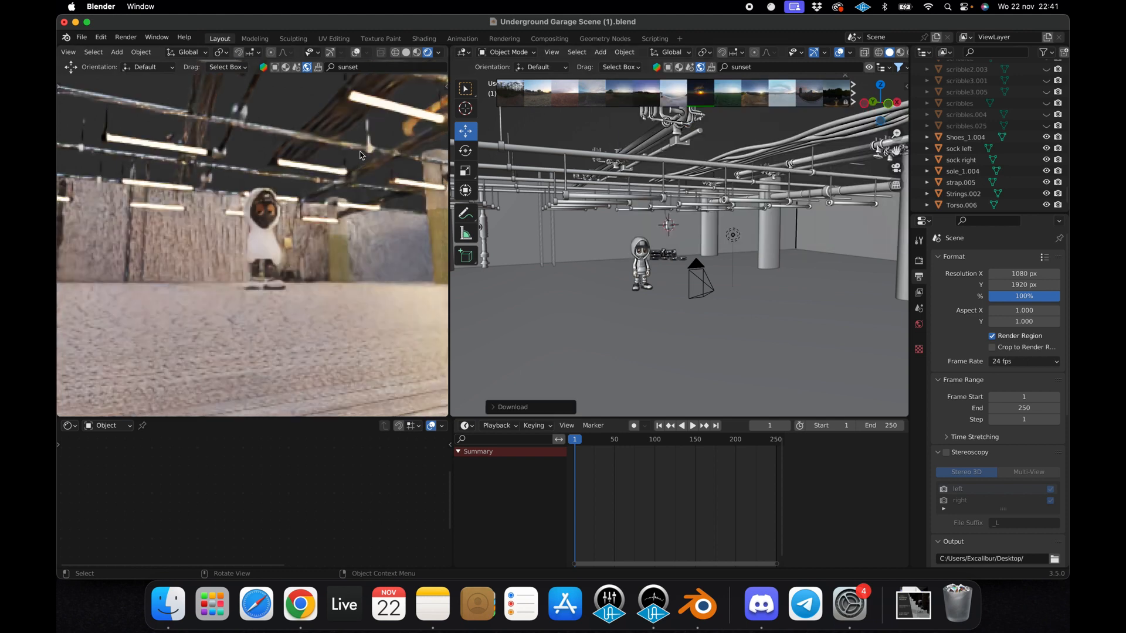
- Delete the point light hanging beside the camera in the garage
mouse_move(755, 94)
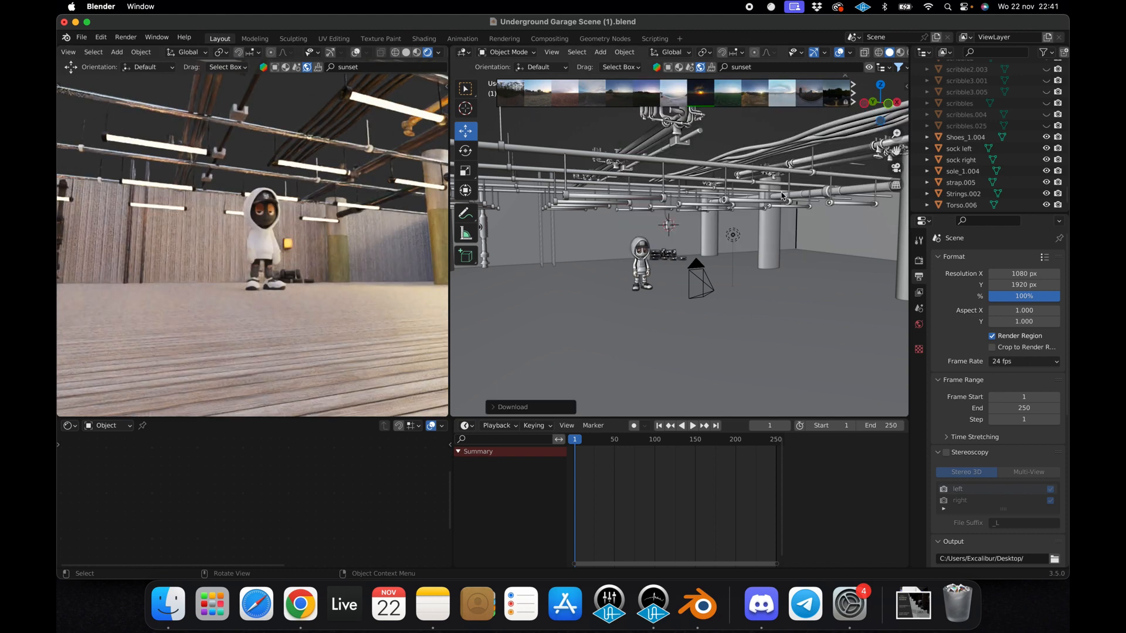
left_click(733, 235)
key("x")
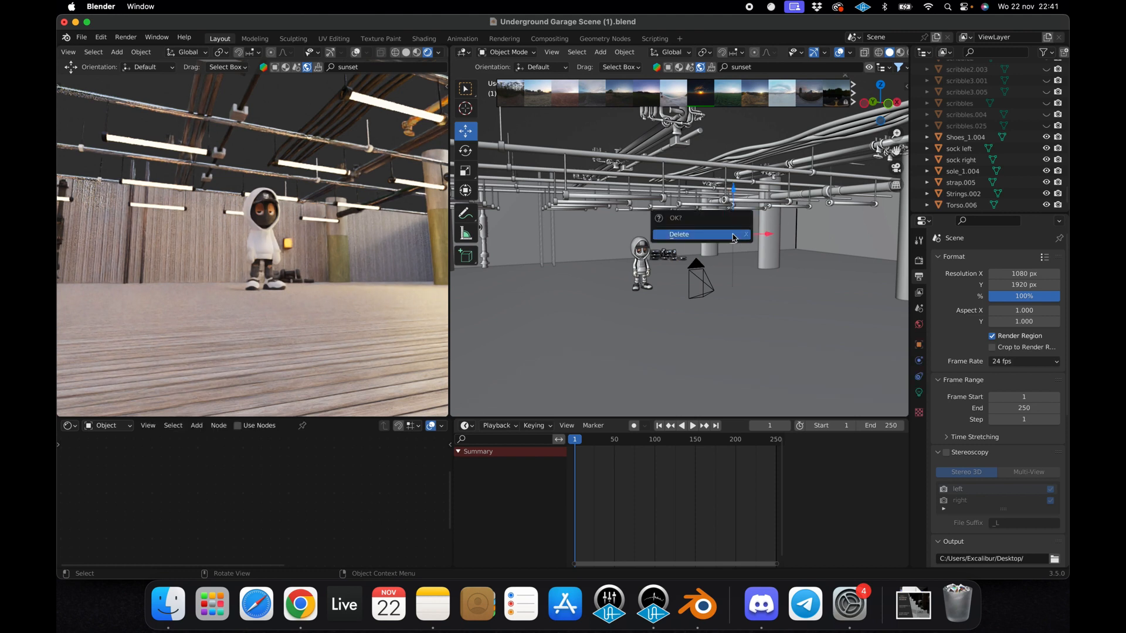
left_click(733, 238)
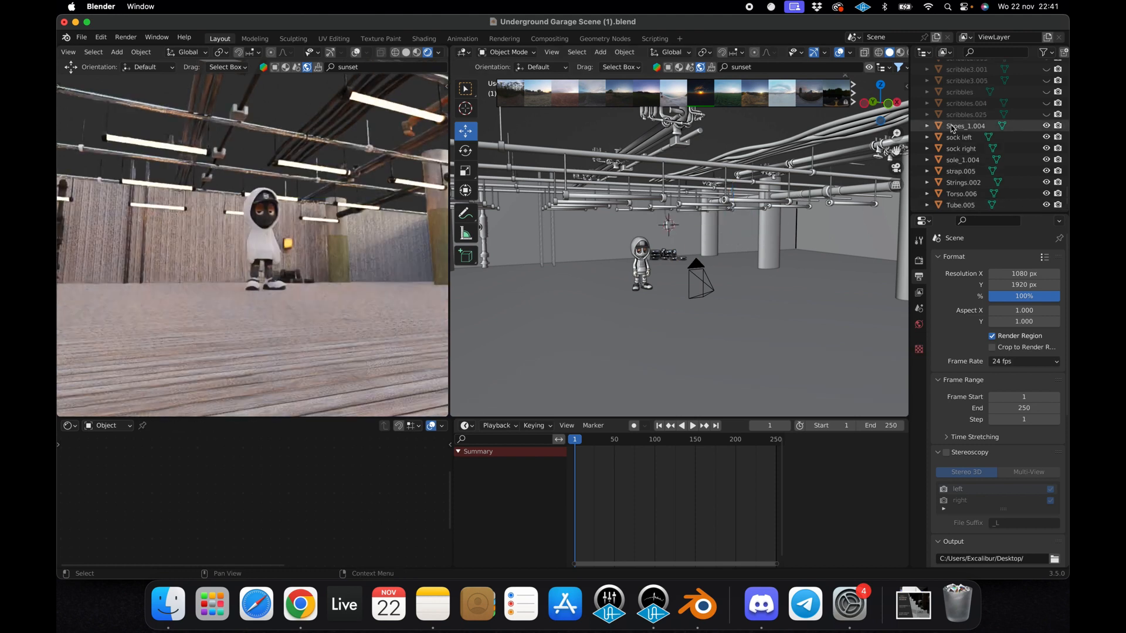
- Set the emission strength of the light and light2 materials on Bottom light bars.006 to 0
scroll(952, 128, "up", 3)
scroll(951, 128, "up", 10)
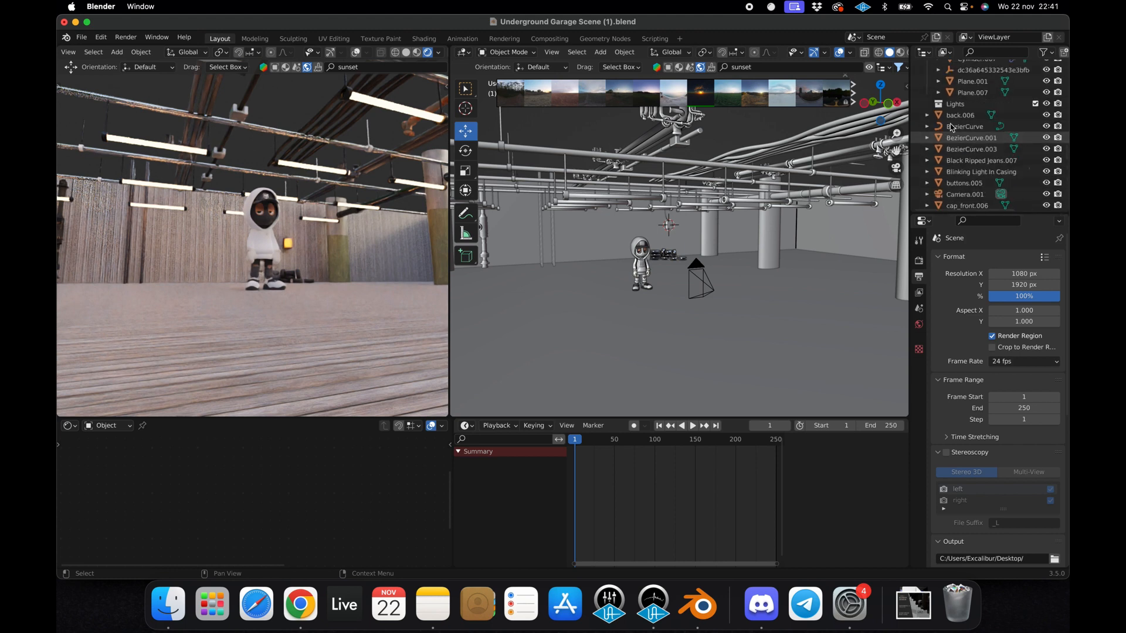
scroll(951, 128, "up", 3)
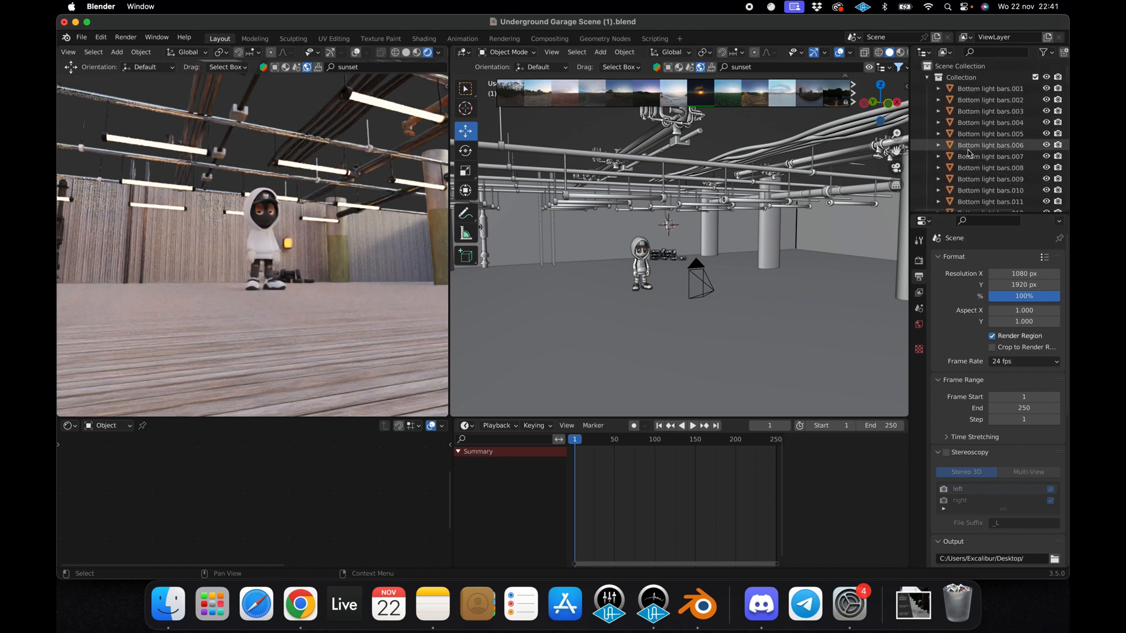
left_click(950, 145)
left_click(938, 145)
left_click(950, 156)
left_click(986, 179)
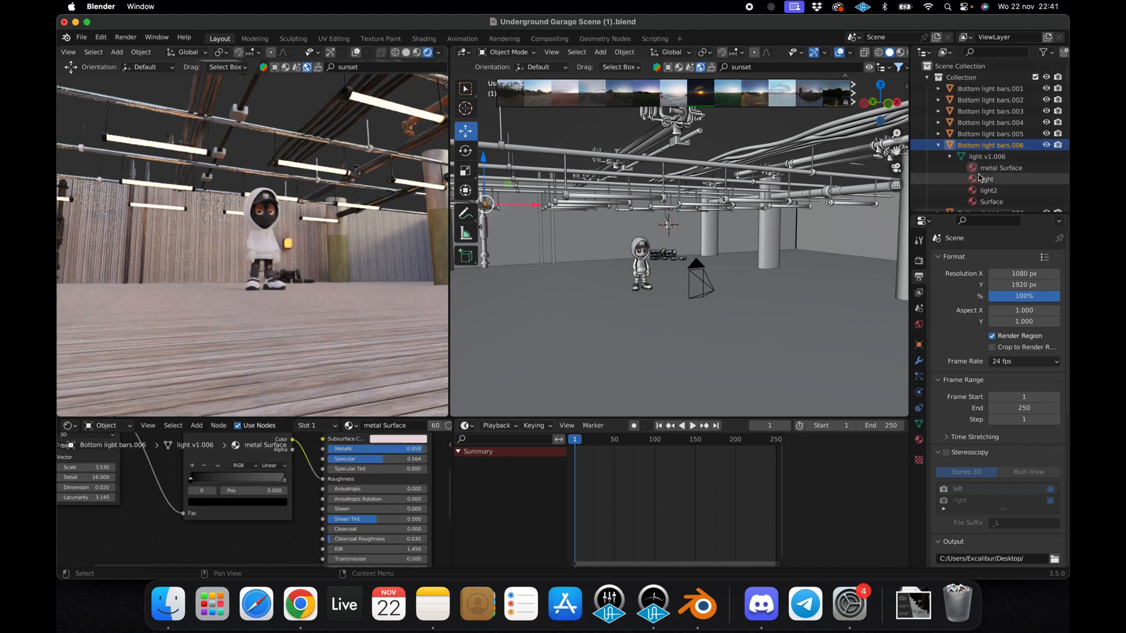
left_click(919, 440)
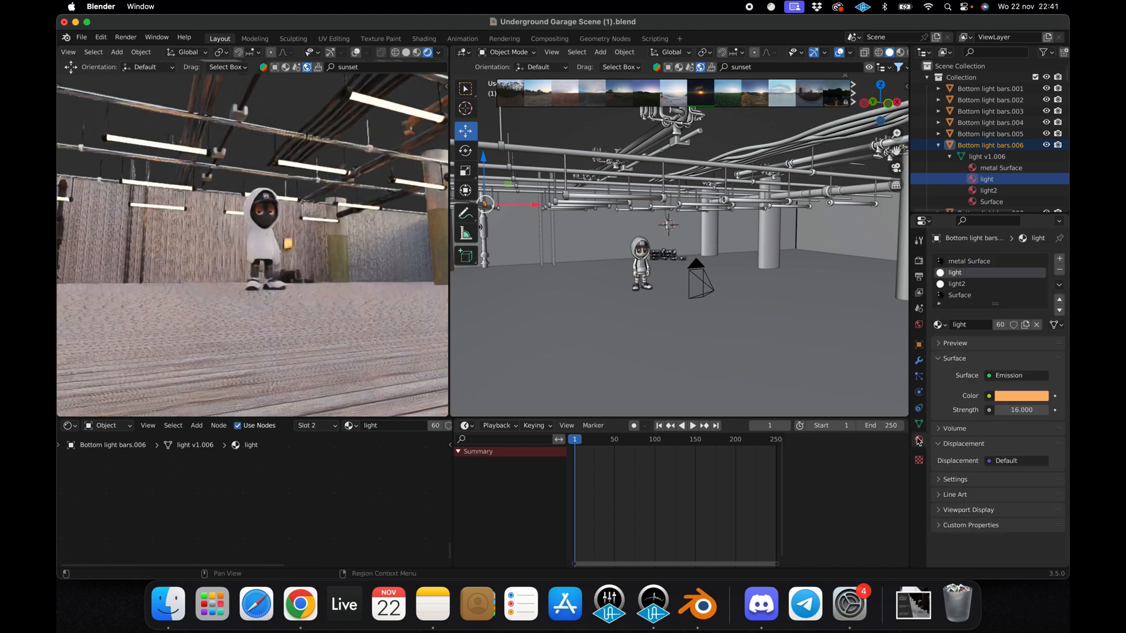
left_click_drag(1014, 410, 962, 411)
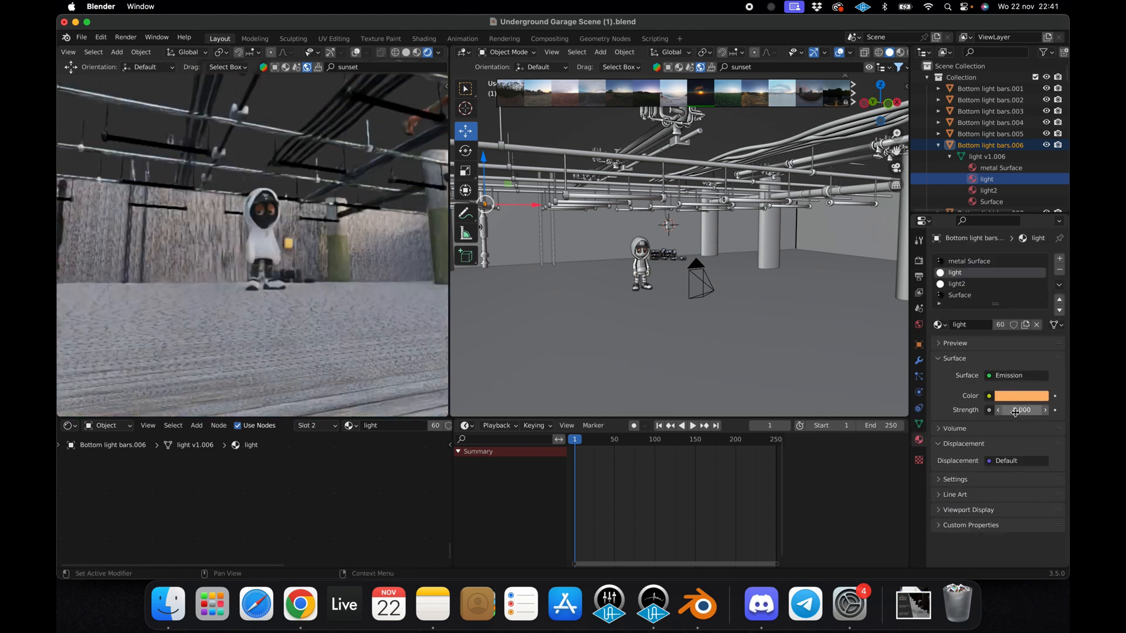
left_click(979, 285)
left_click_drag(1016, 410, 991, 410)
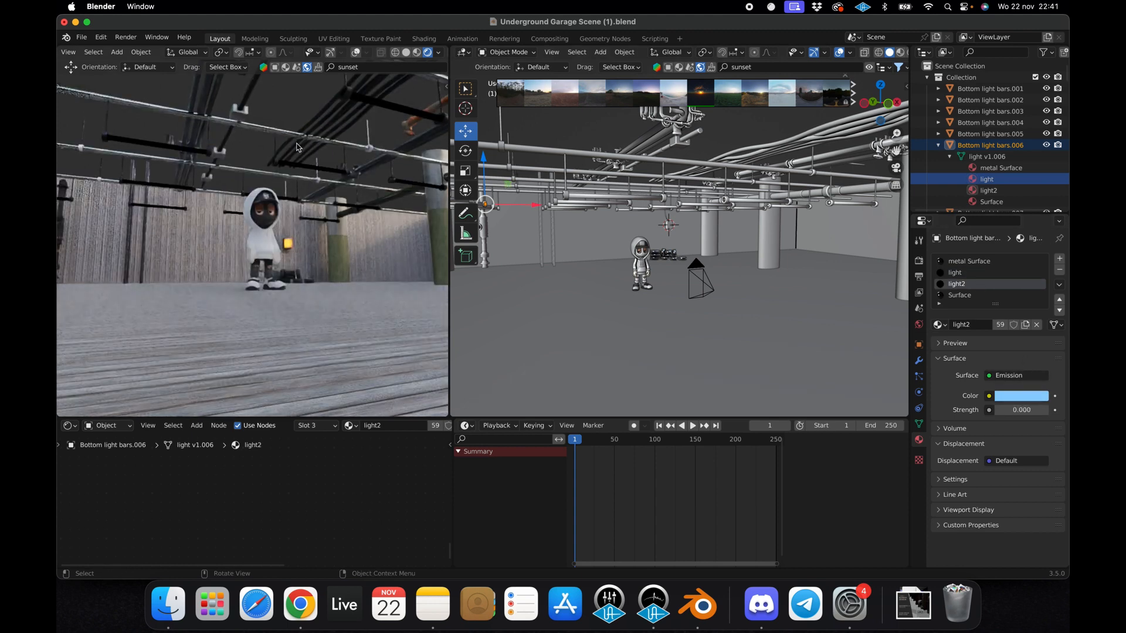
- Show the world nodes, try the Full Moon Night Sky 01 environment, and set the world to Night Sky #2
left_click(107, 426)
left_click(116, 451)
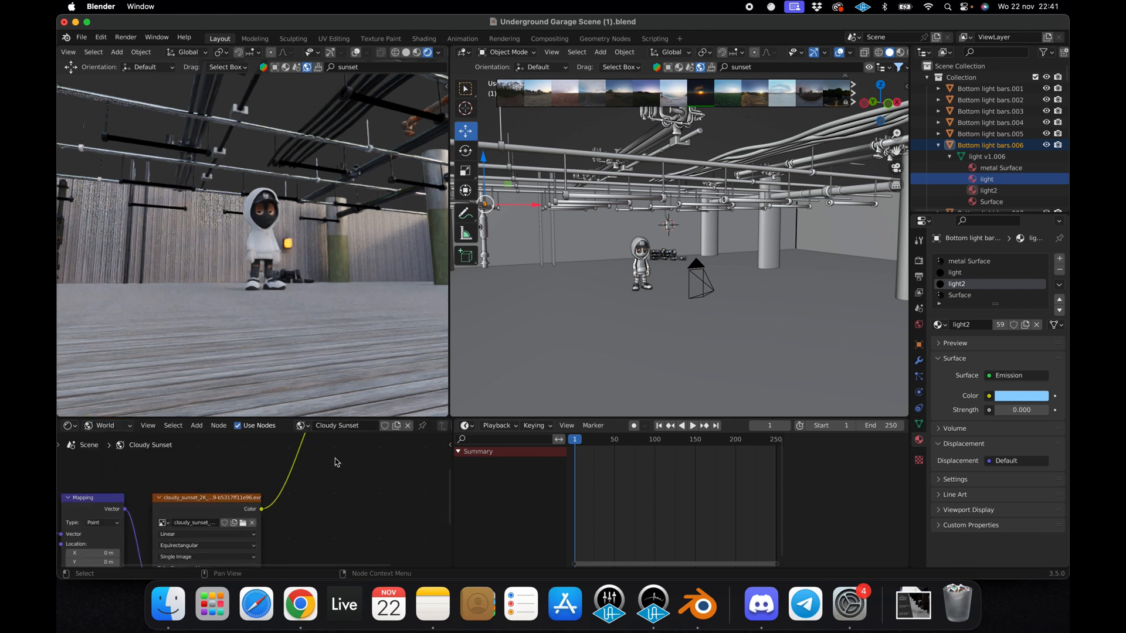
left_click(302, 425)
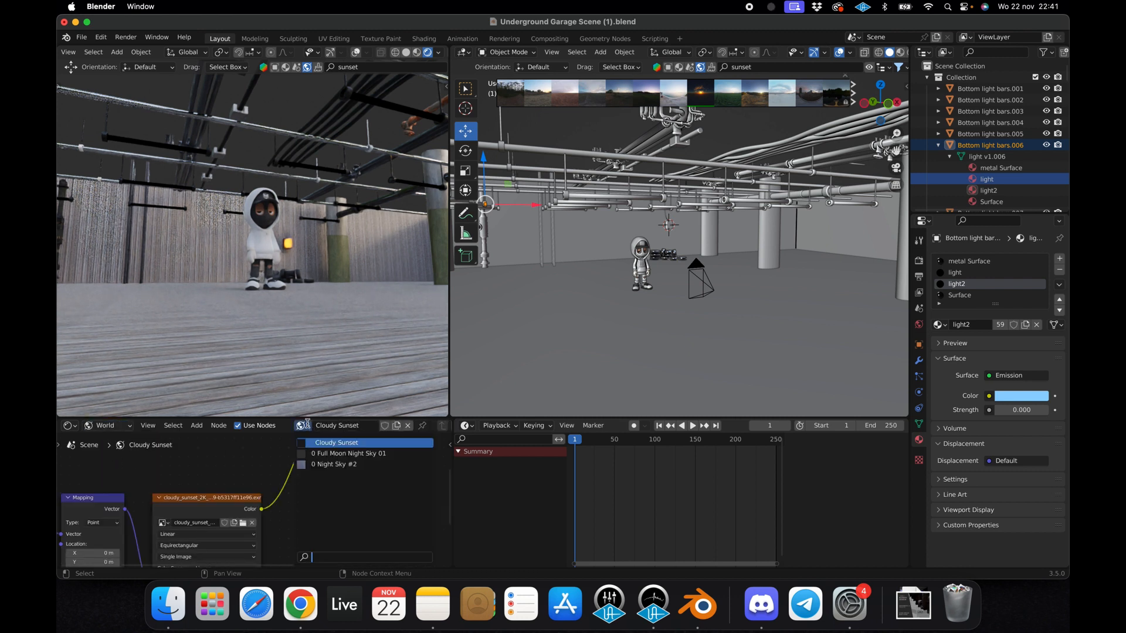
left_click(327, 455)
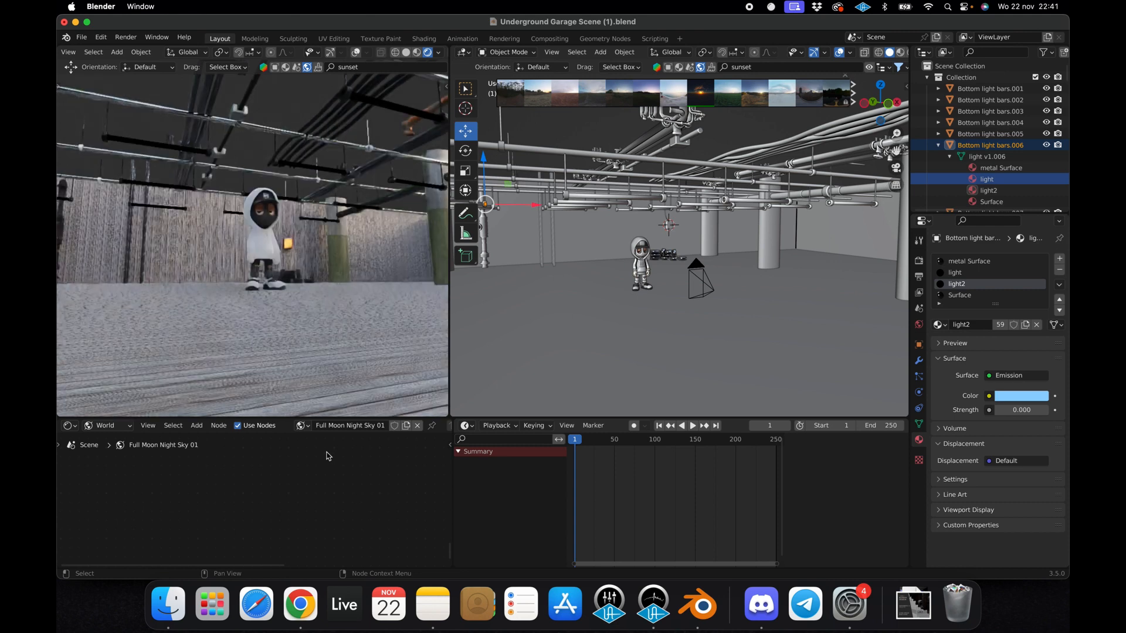
left_click(302, 425)
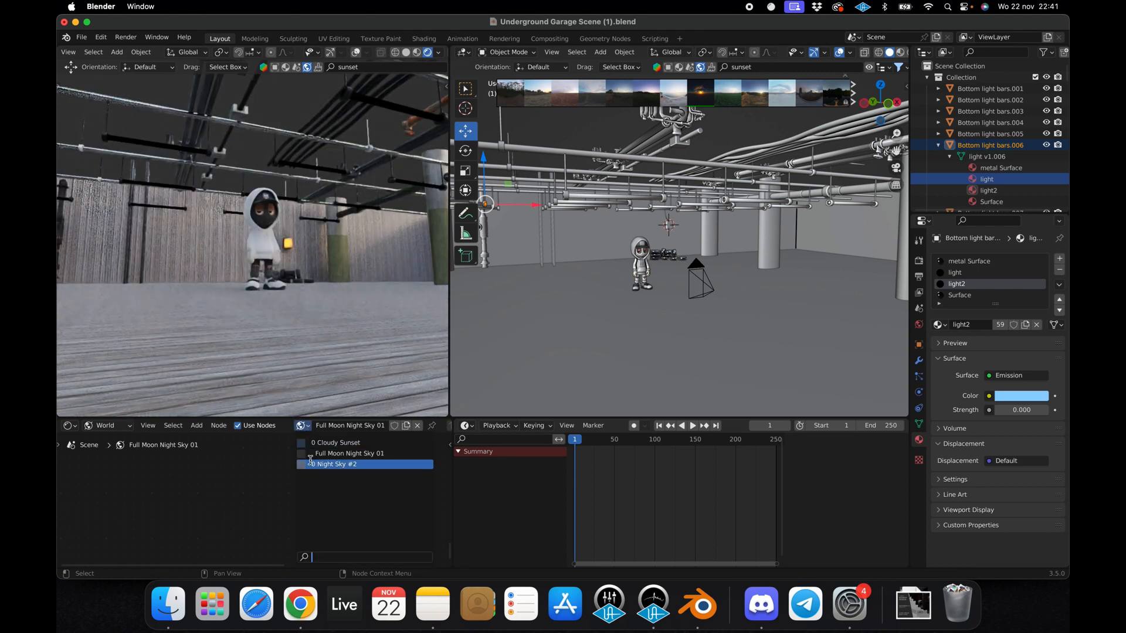
left_click(328, 464)
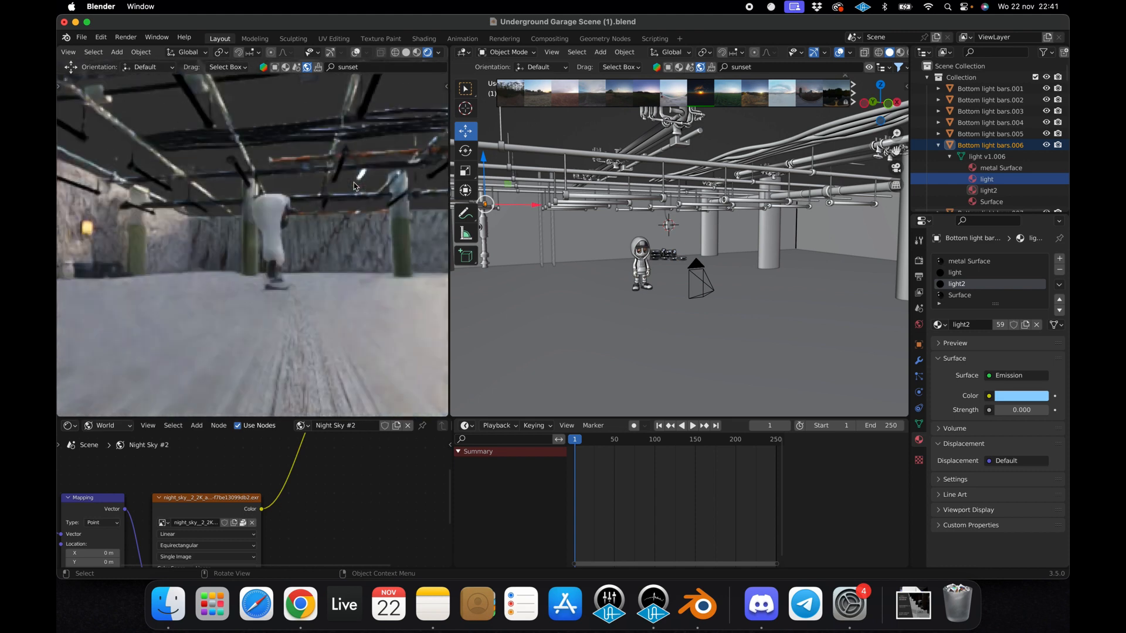
- Examine the garage from outside in solid view and the hooded character's surroundings under the night-sky lighting
left_click(543, 221)
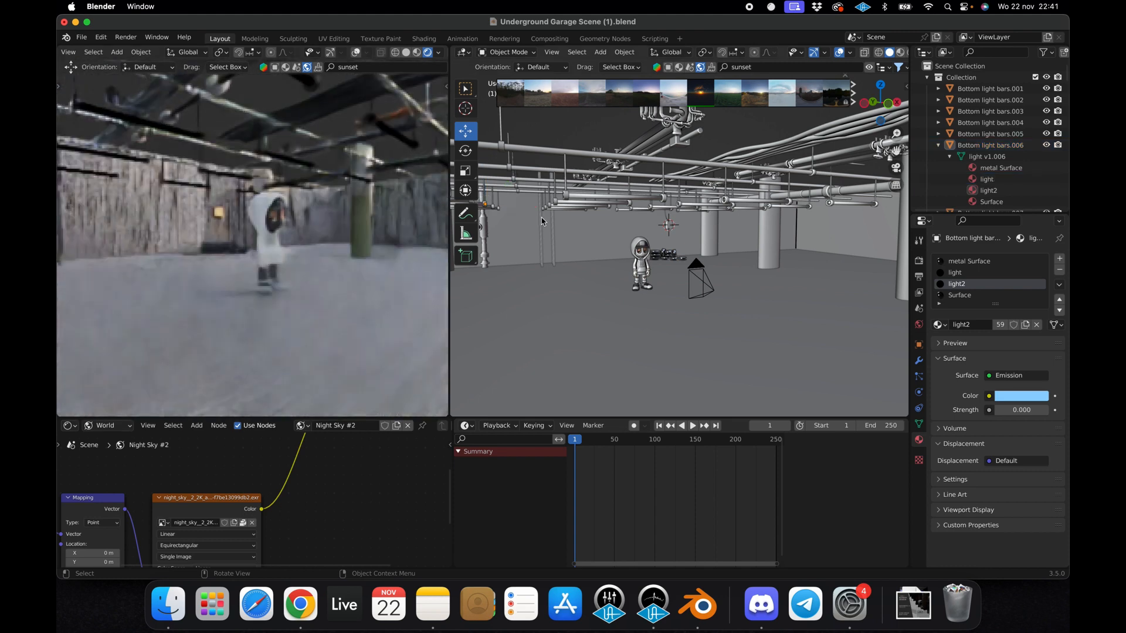
scroll(580, 224, "left", 5)
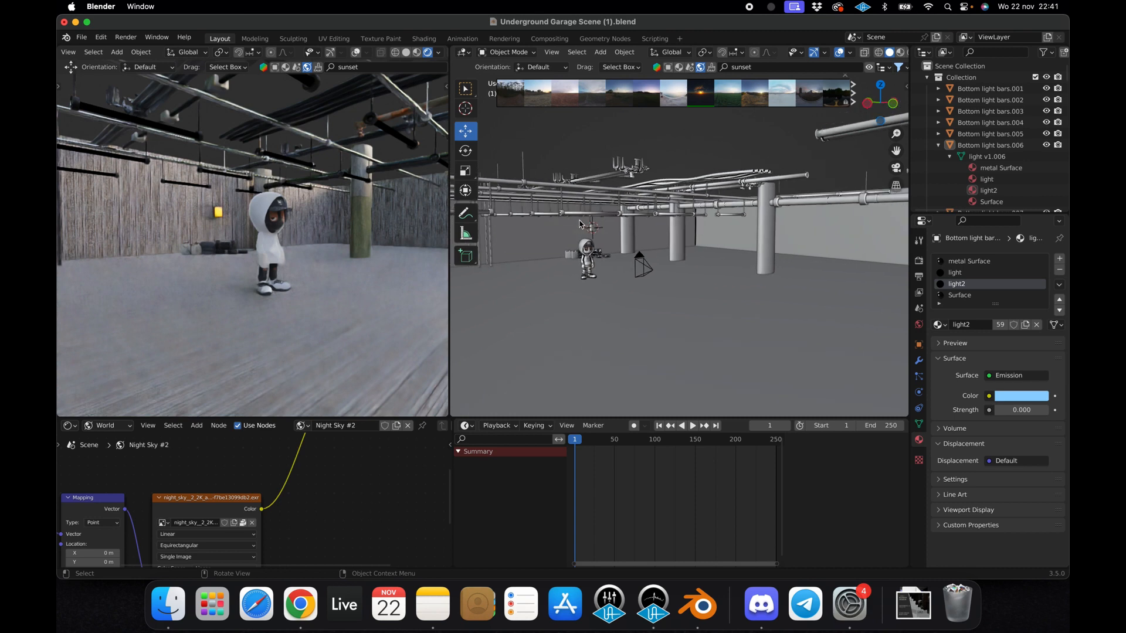
scroll(580, 224, "down", 8)
scroll(580, 224, "up", 5)
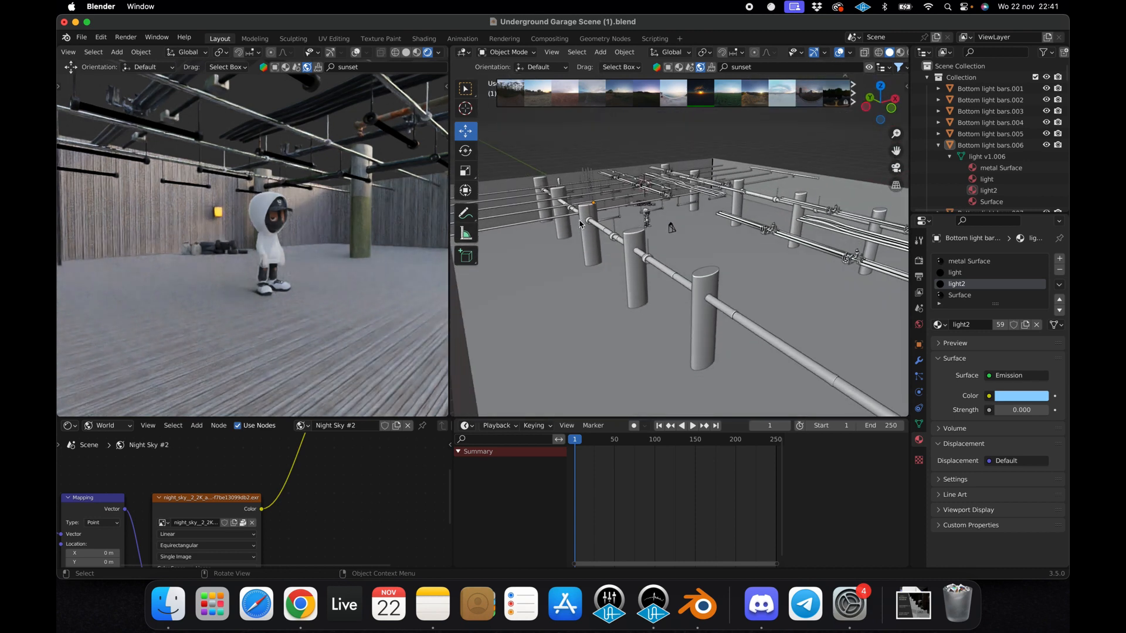
scroll(580, 224, "down", 10)
scroll(580, 224, "down", 8)
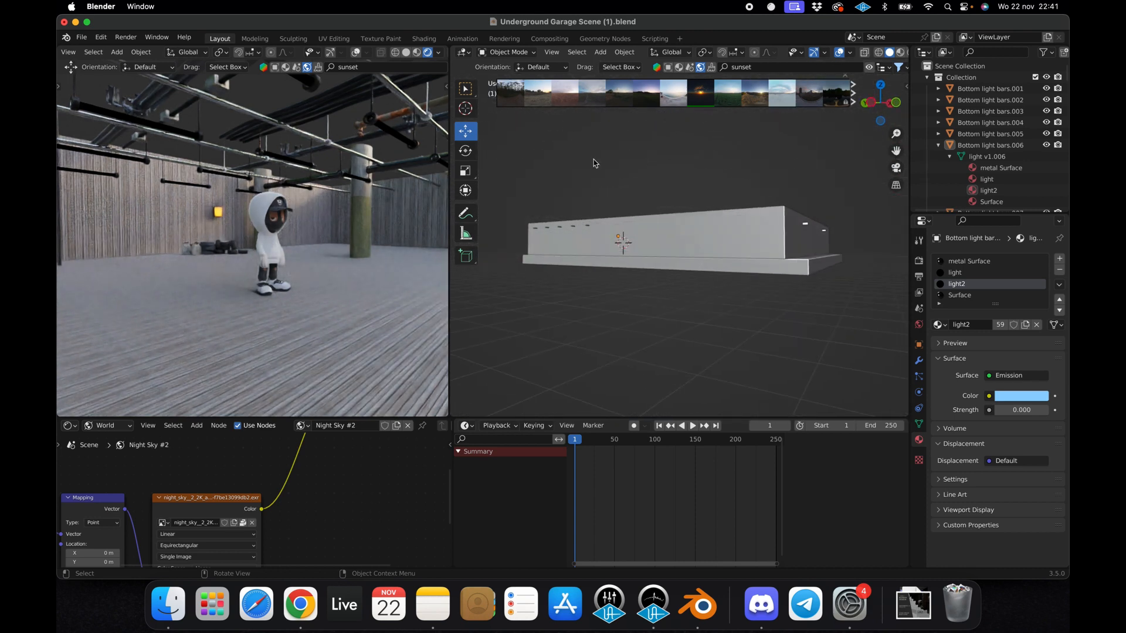
scroll(367, 198, "right", 10)
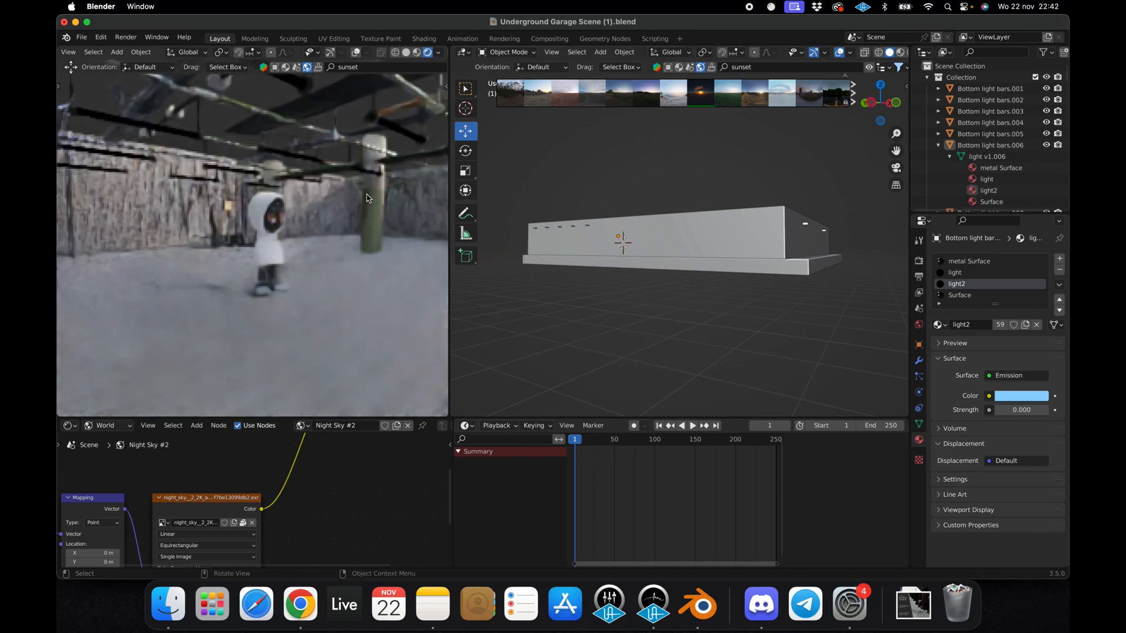
scroll(366, 198, "right", 3)
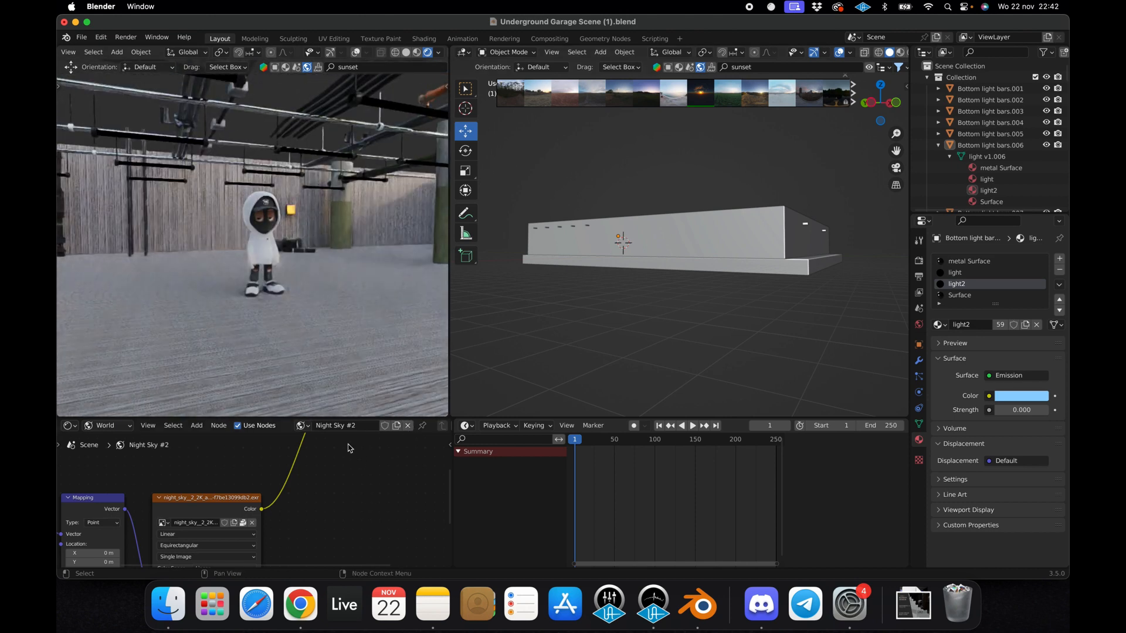
- Enlarge the world node editor and load the Sunset Fairway HDR from the sunset search results as the environment
left_click_drag(427, 418, 427, 359)
scroll(360, 452, "down", 3)
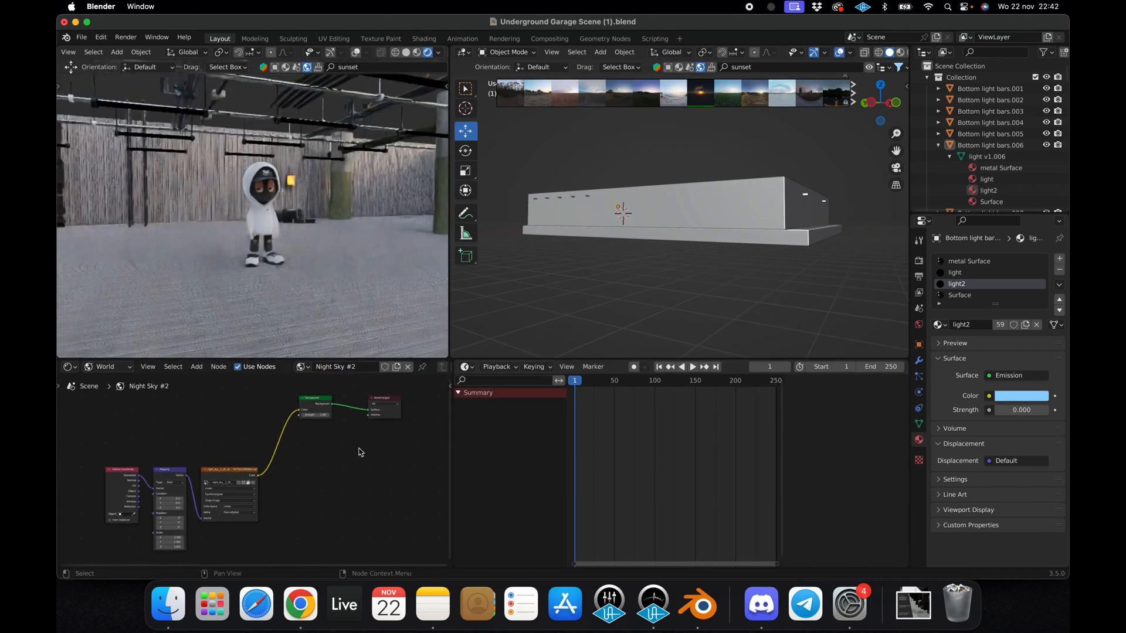
left_click(651, 94)
left_click(648, 126)
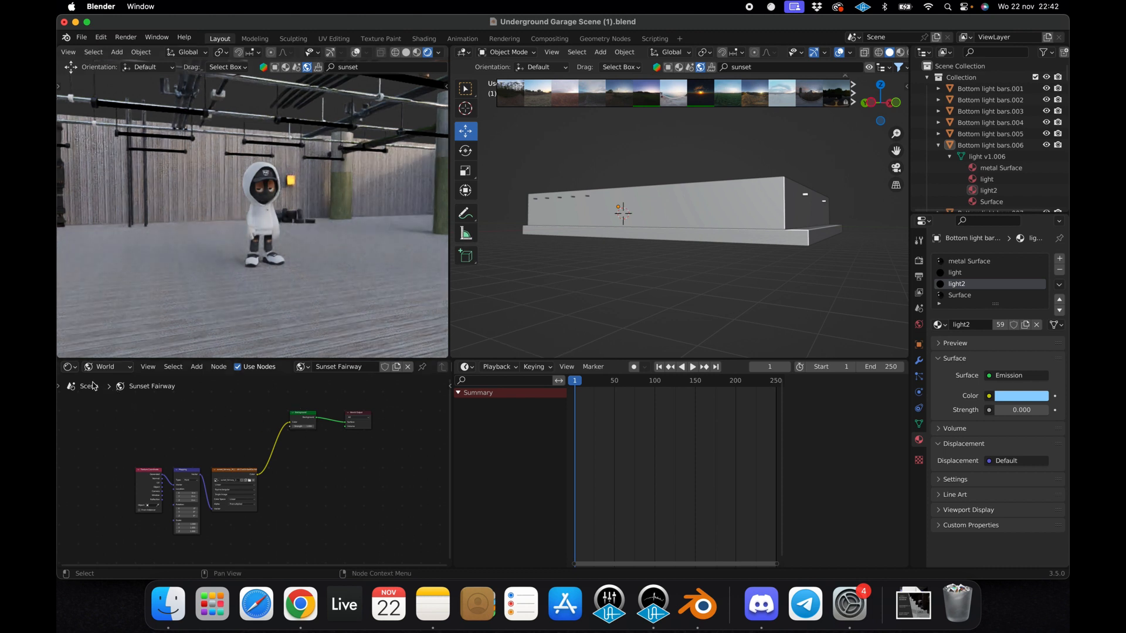
left_click(239, 367)
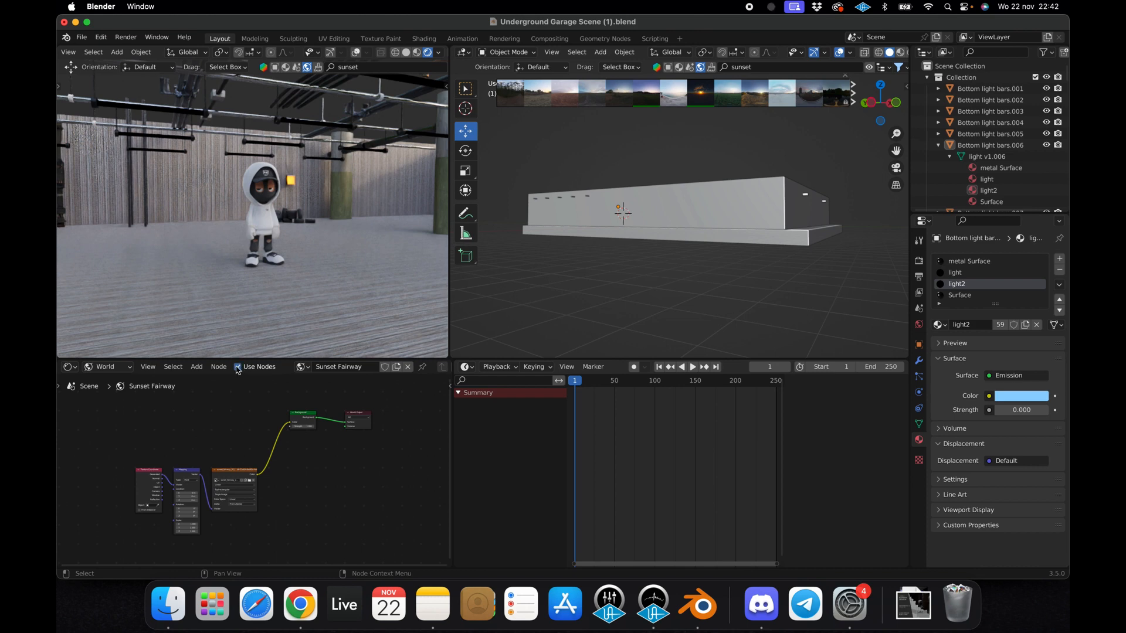
- Compare the Full Moon Night Sky 01 and Sunset Fairway worlds around the character, and unlink the world from the scene
left_click(301, 367)
left_click(328, 394)
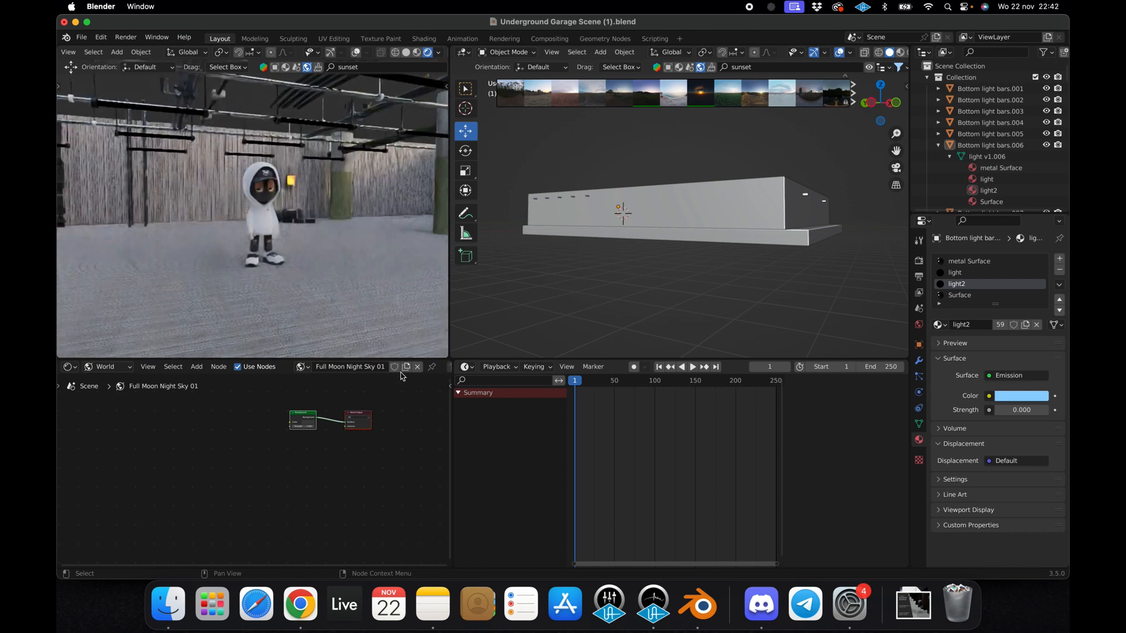
left_click(417, 367)
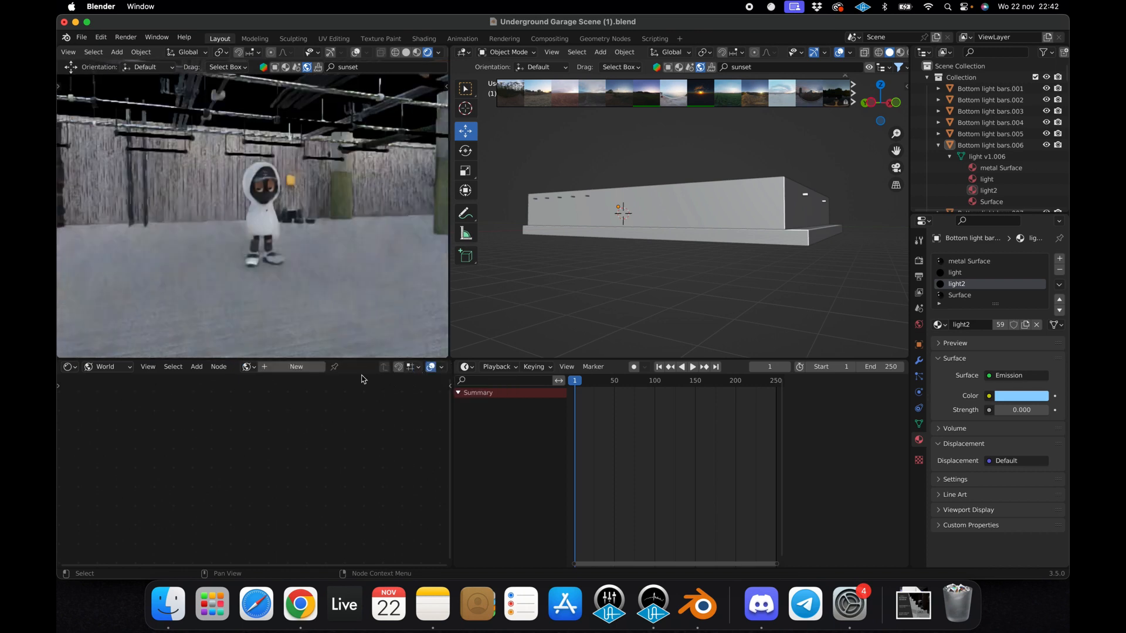
left_click(249, 367)
left_click(264, 398)
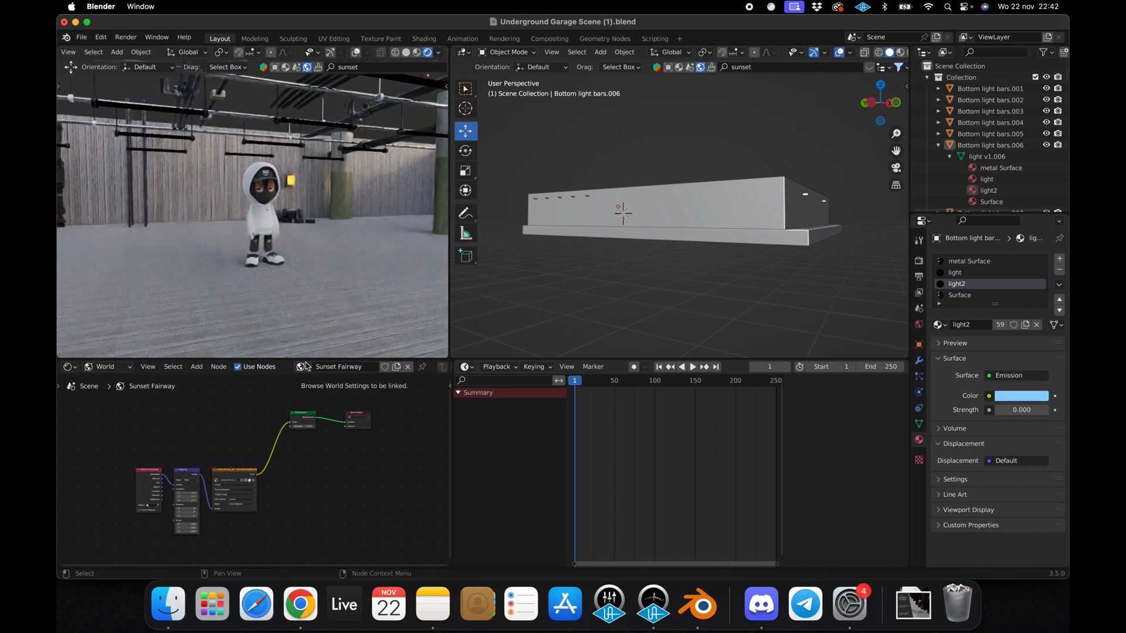
left_click(301, 366)
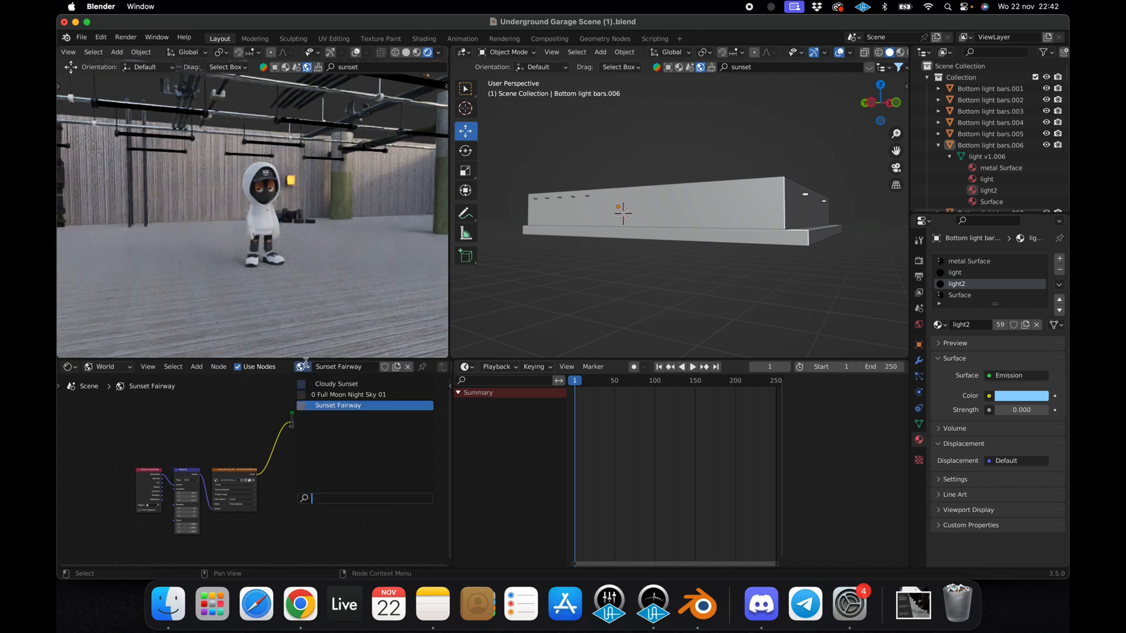
left_click(330, 399)
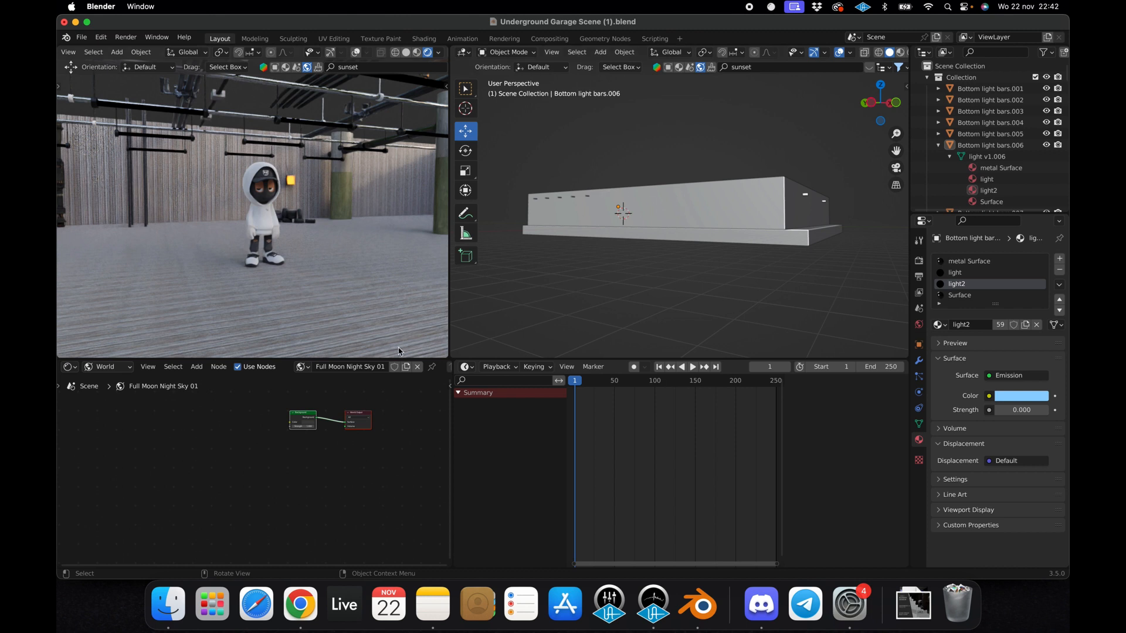
left_click(303, 367)
left_click(322, 395)
left_click(418, 367)
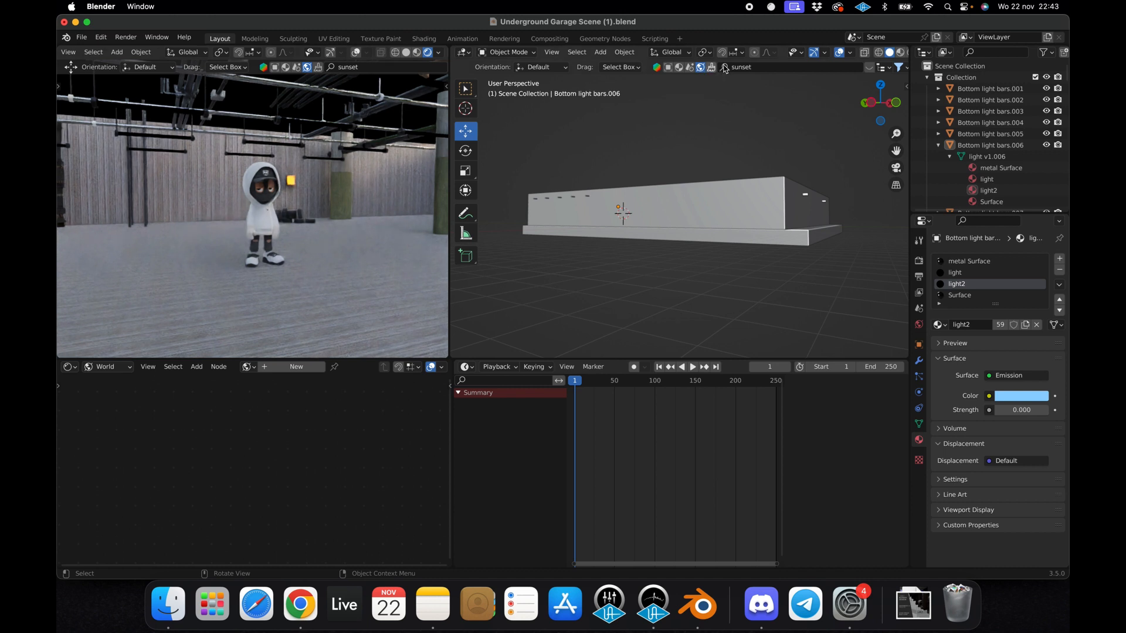
- Download the Cloudy Sunset HDR at 2048 resolution and apply it as the scene's world
left_click(758, 69)
key("Return")
left_click(701, 97)
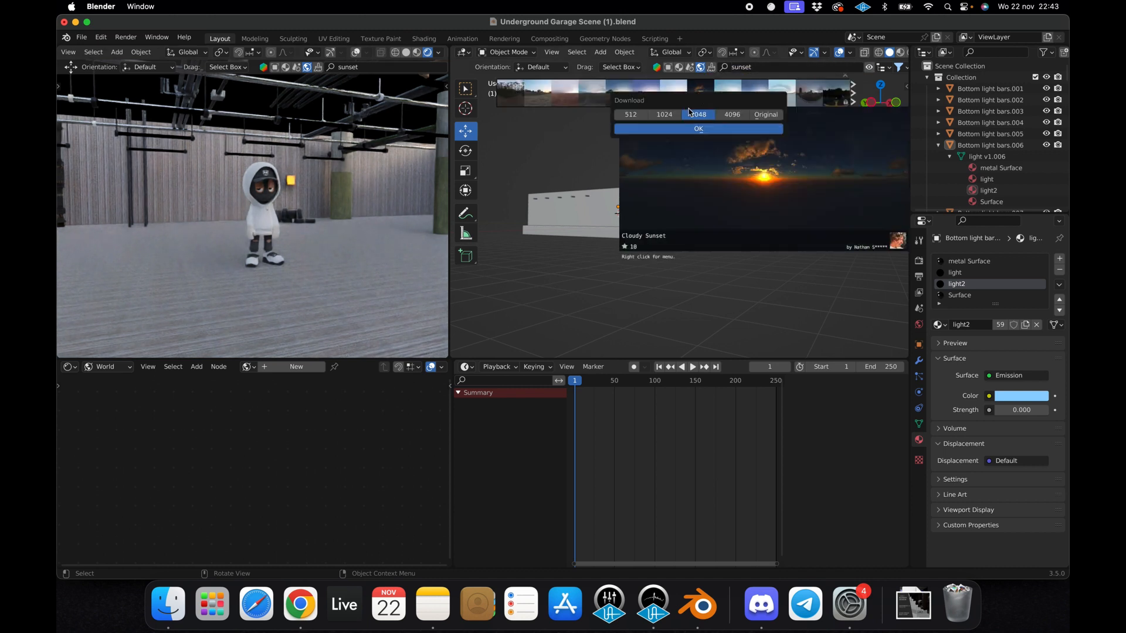
left_click(679, 128)
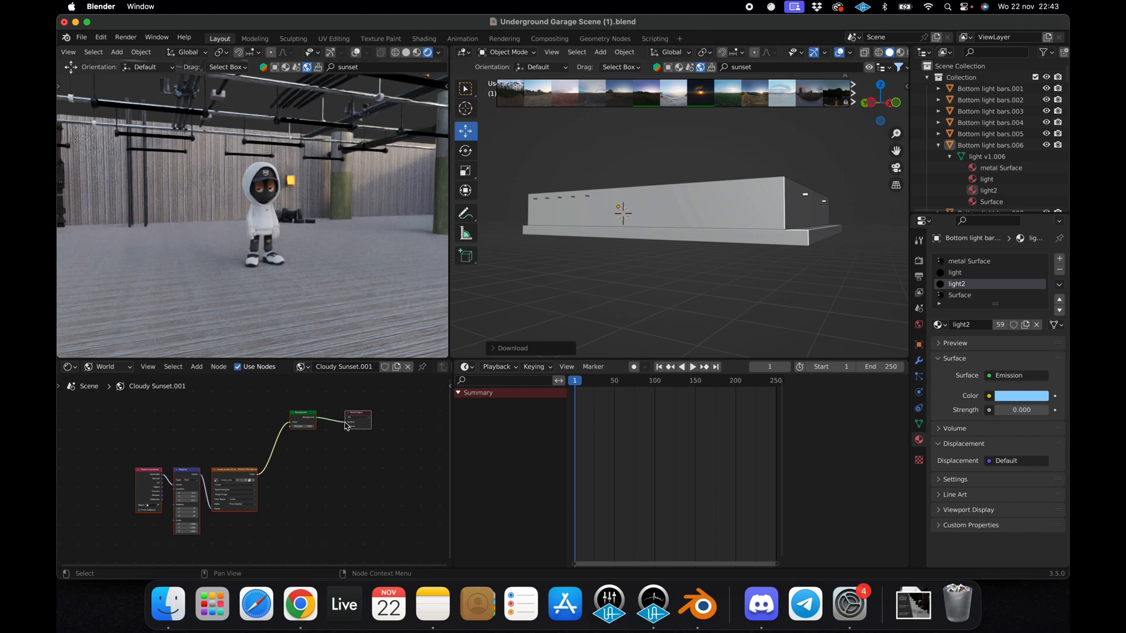
- Disconnect the Cloudy Sunset world's texture, Background and World Output nodes, and try rewiring the environment texture to them
left_click_drag(347, 422, 278, 427)
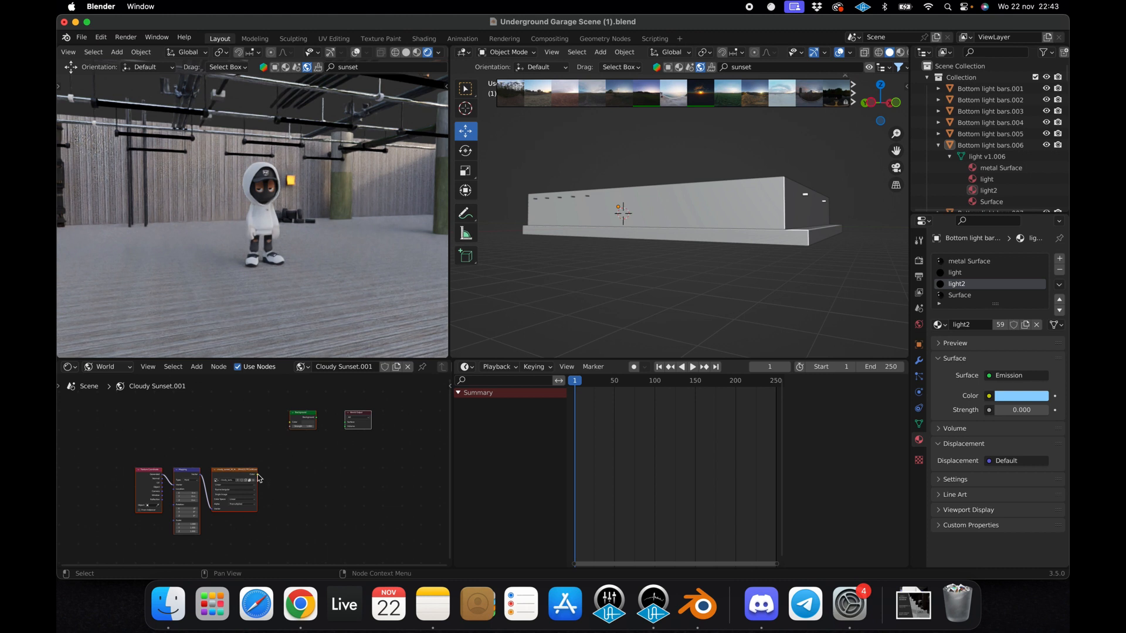
left_click_drag(258, 474, 286, 424)
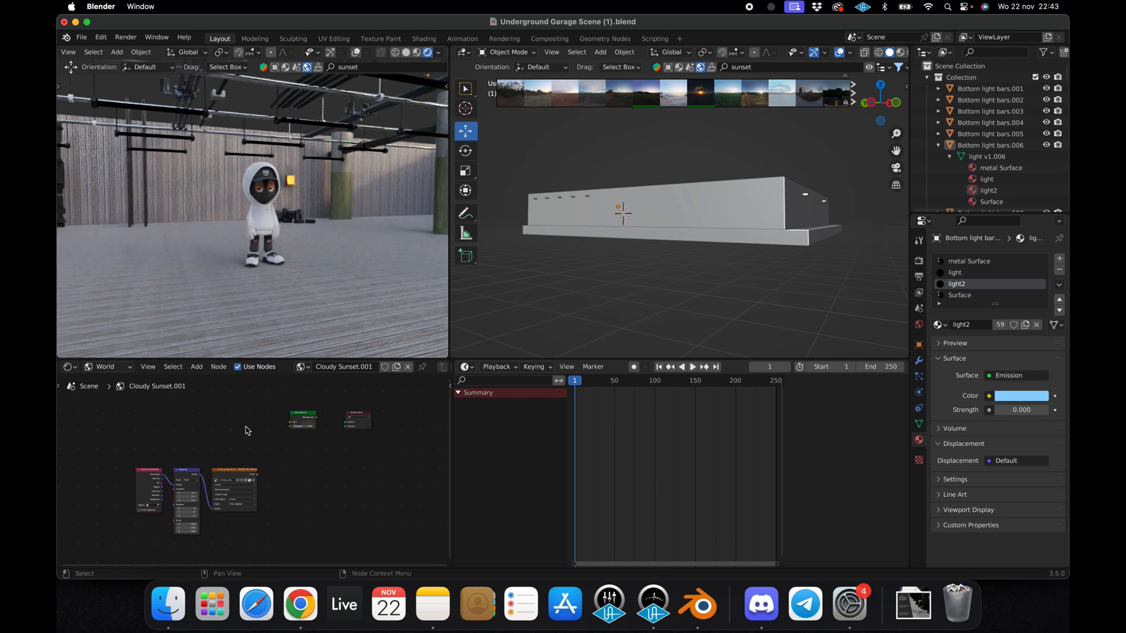
left_click_drag(257, 474, 290, 424)
left_click_drag(258, 476, 346, 425)
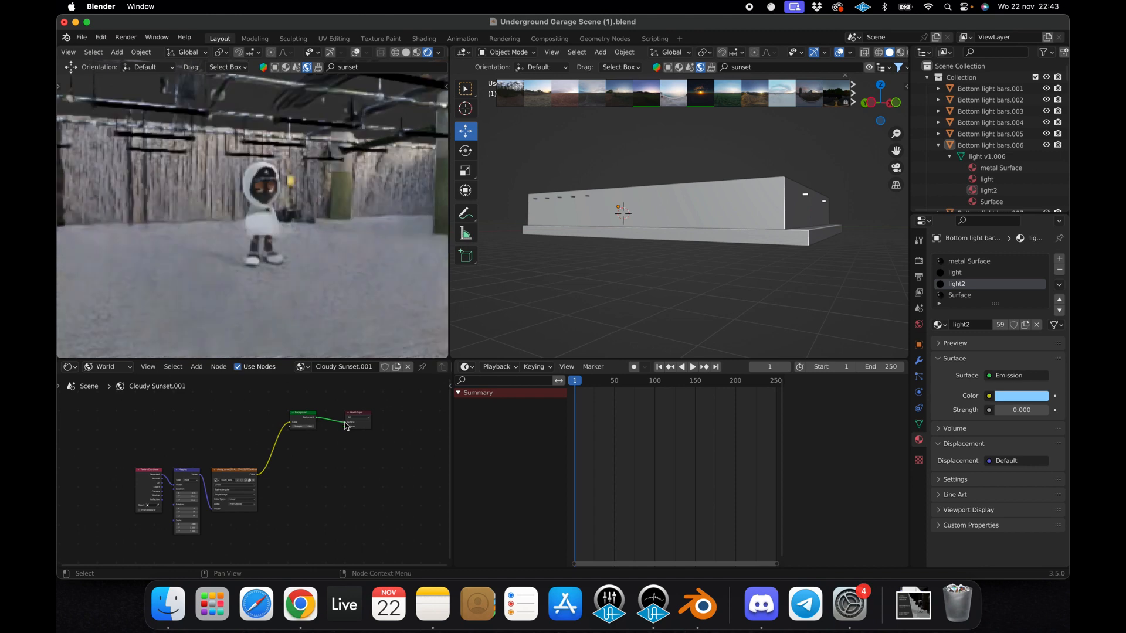
left_click(346, 426)
- Switch the scene's world between Sunset Fairway and Cloudy Sunset.001 to compare them, and unlink the world
left_click(302, 367)
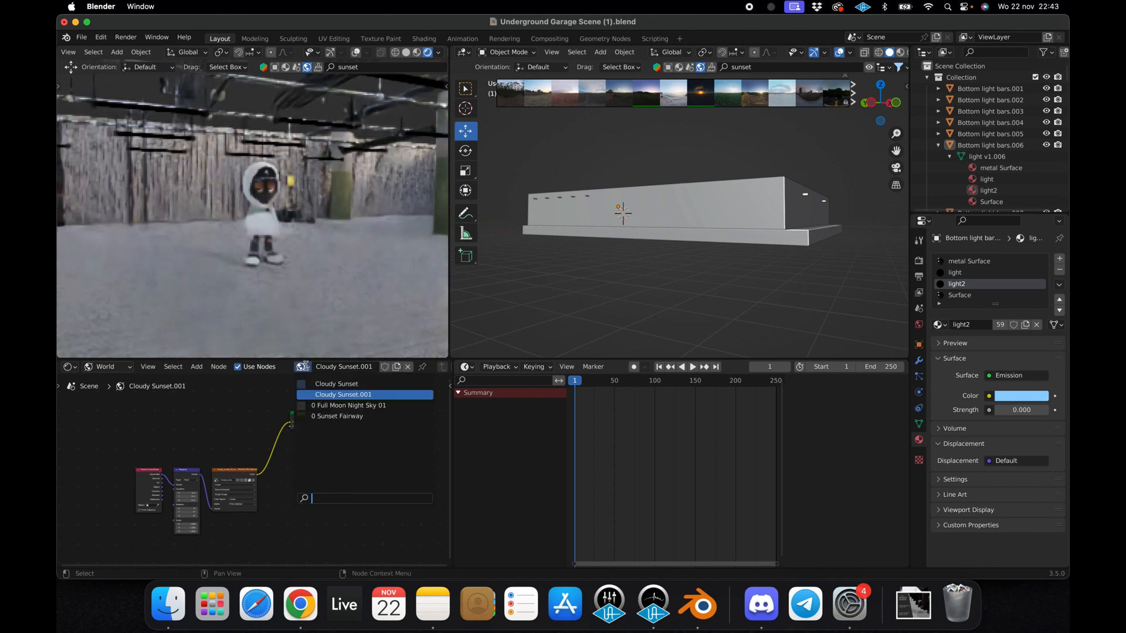
left_click(330, 416)
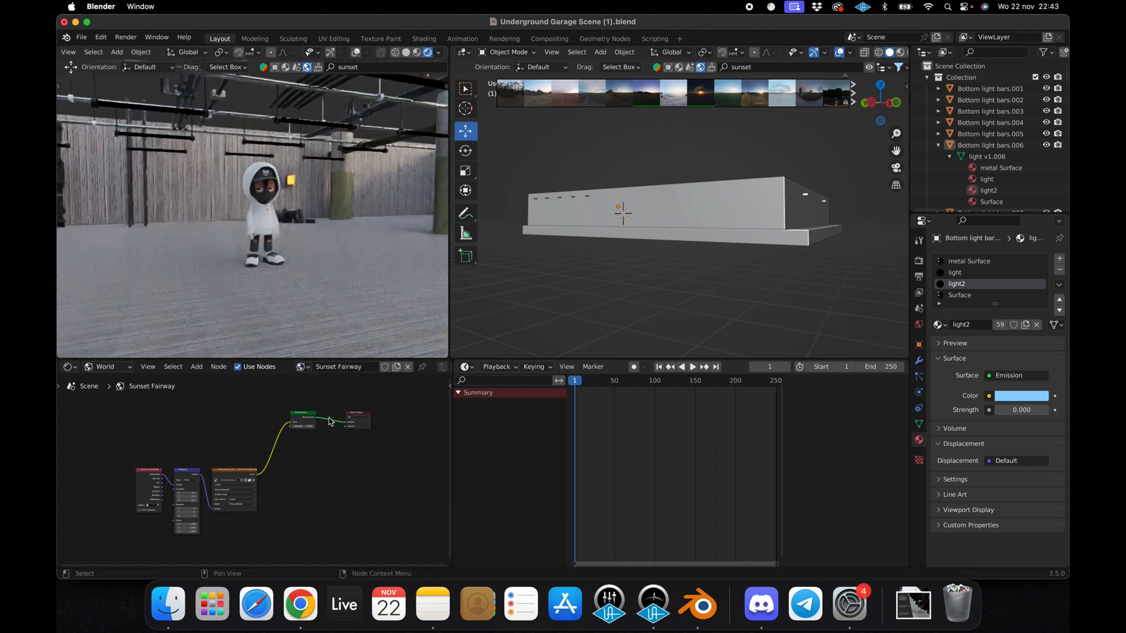
left_click(303, 366)
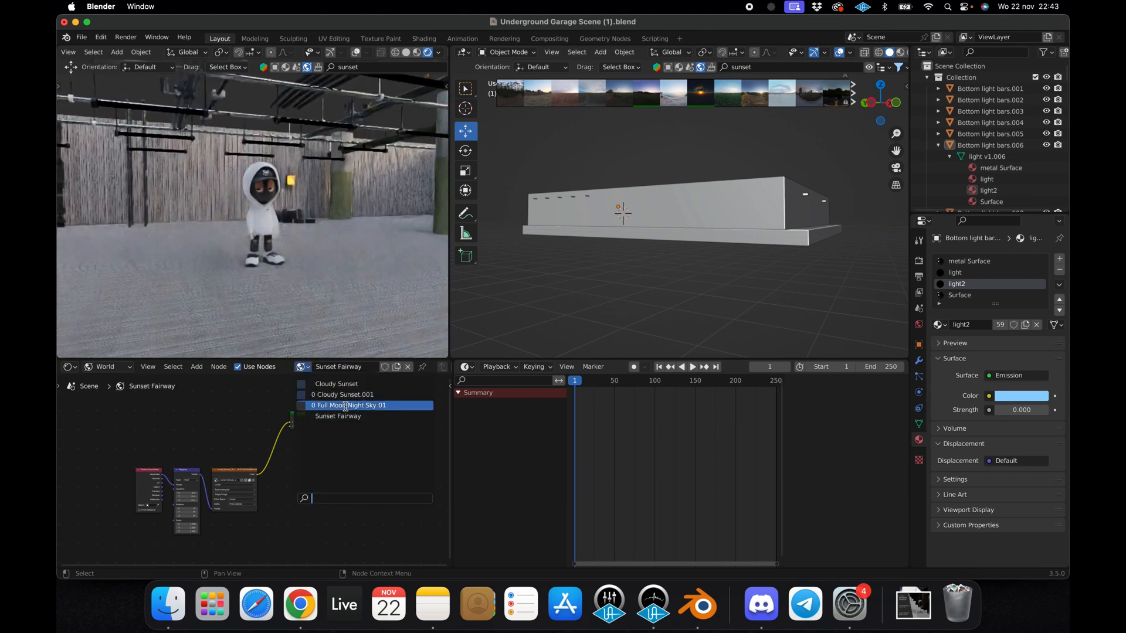
left_click(408, 366)
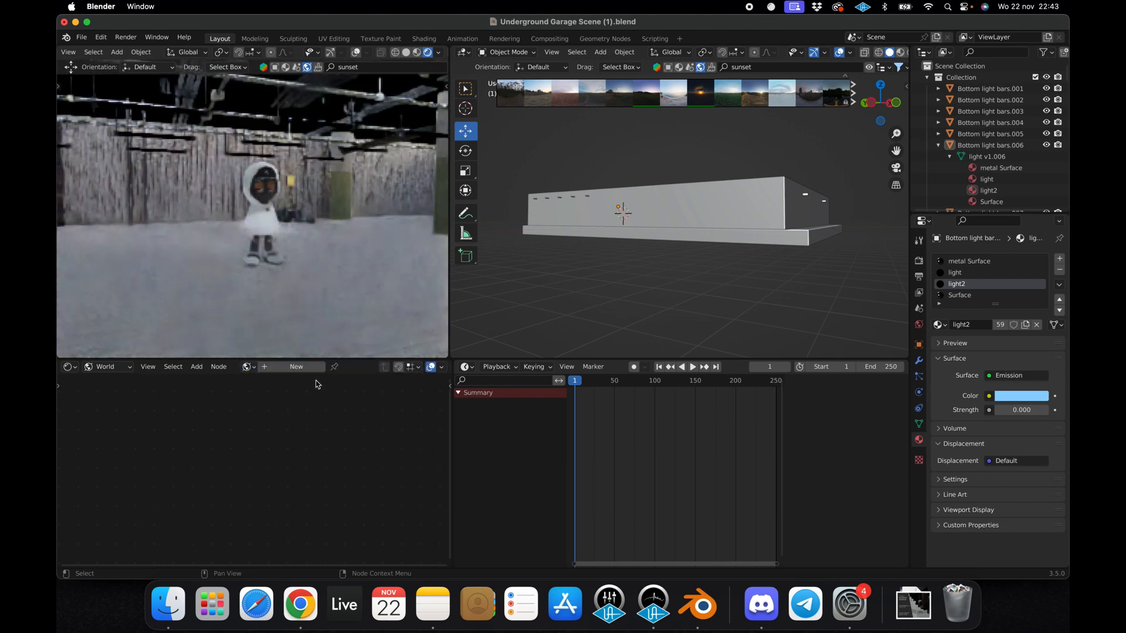
left_click(265, 367)
left_click(271, 394)
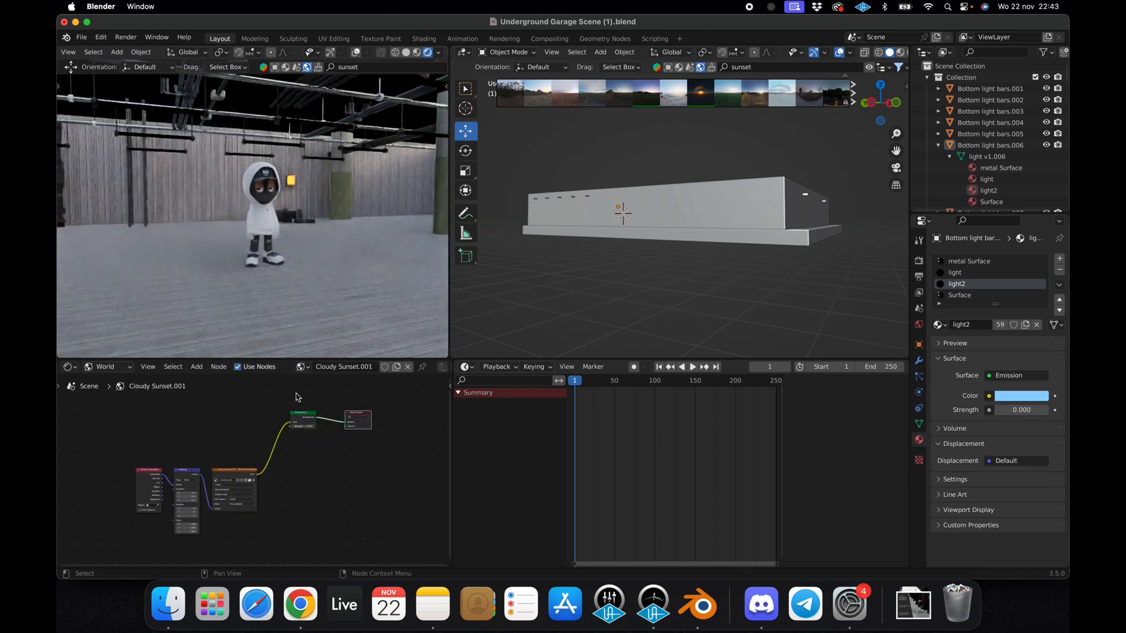
left_click(407, 367)
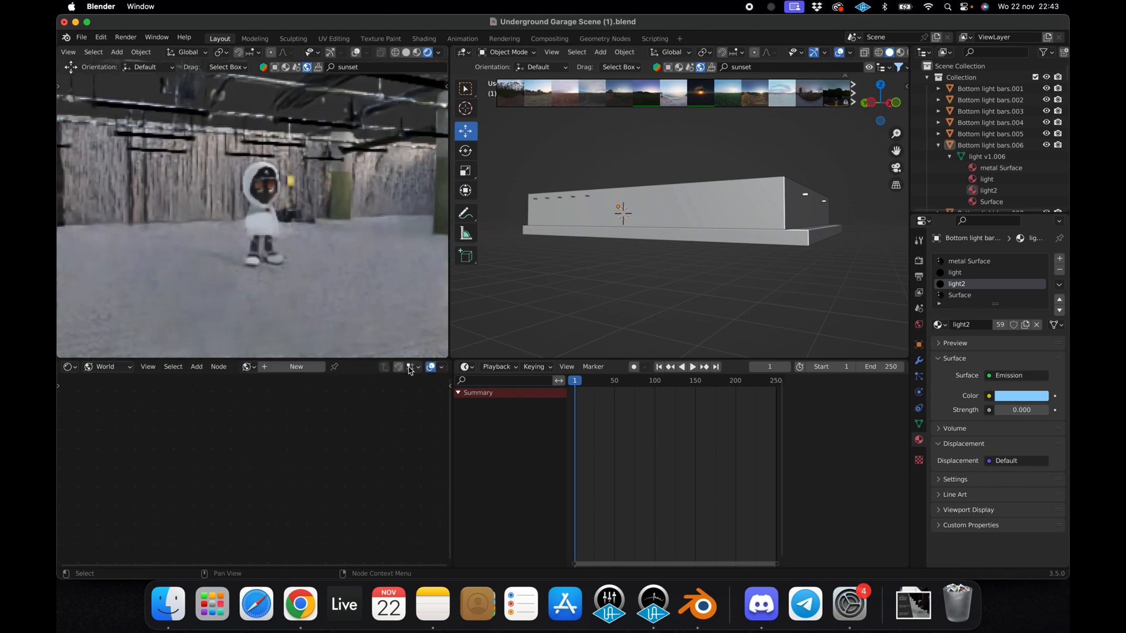
left_click(248, 366)
left_click(280, 419)
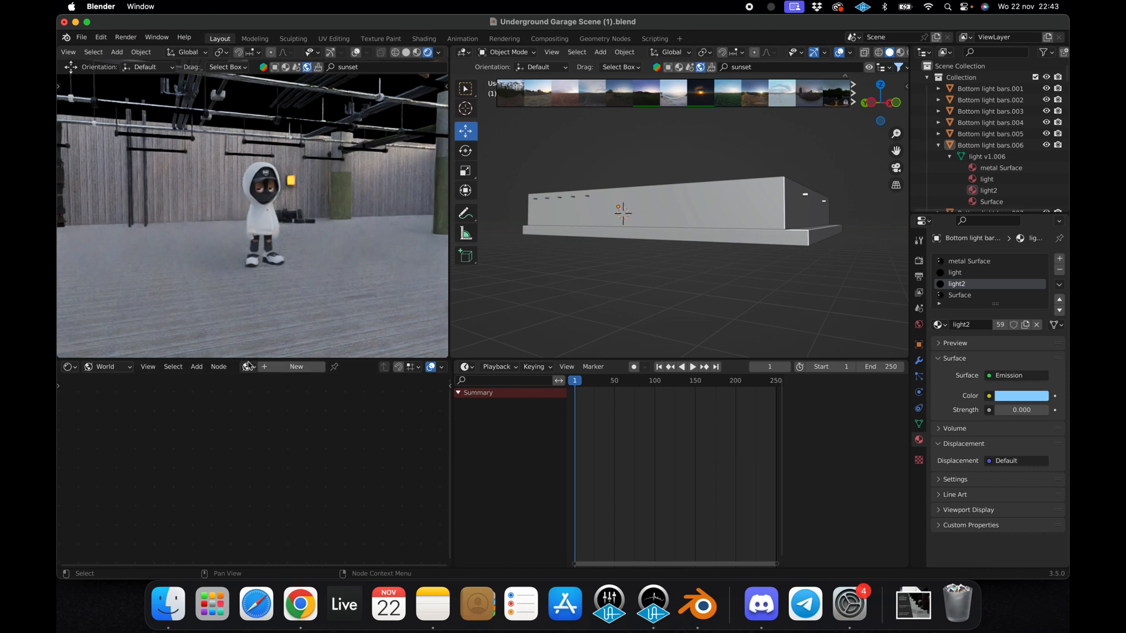
left_click(250, 367)
left_click(290, 417)
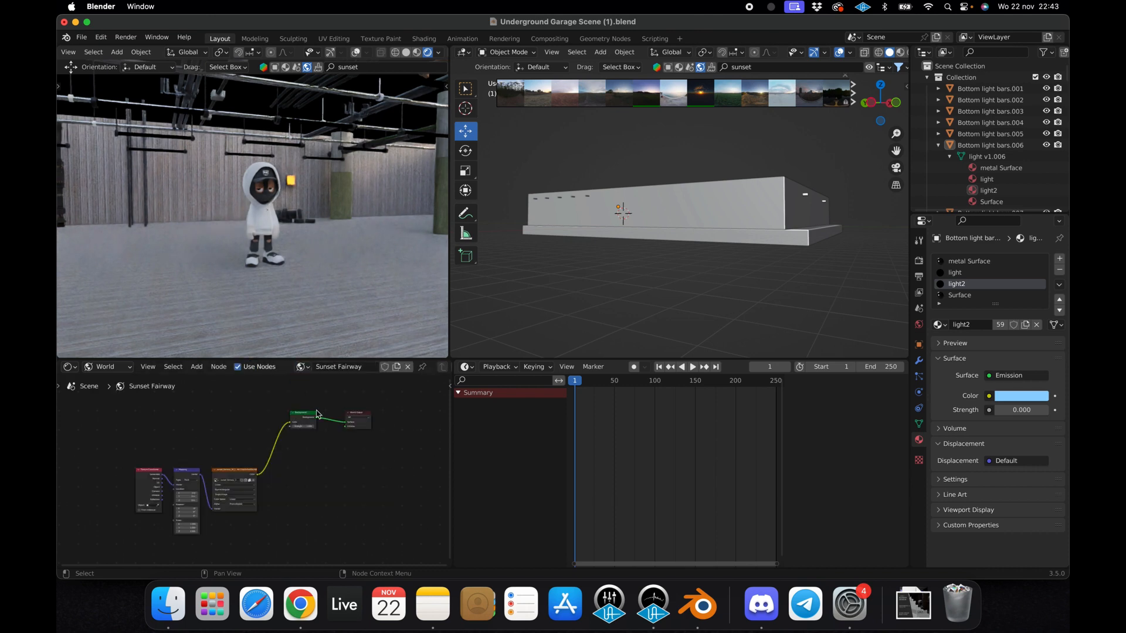
left_click(408, 367)
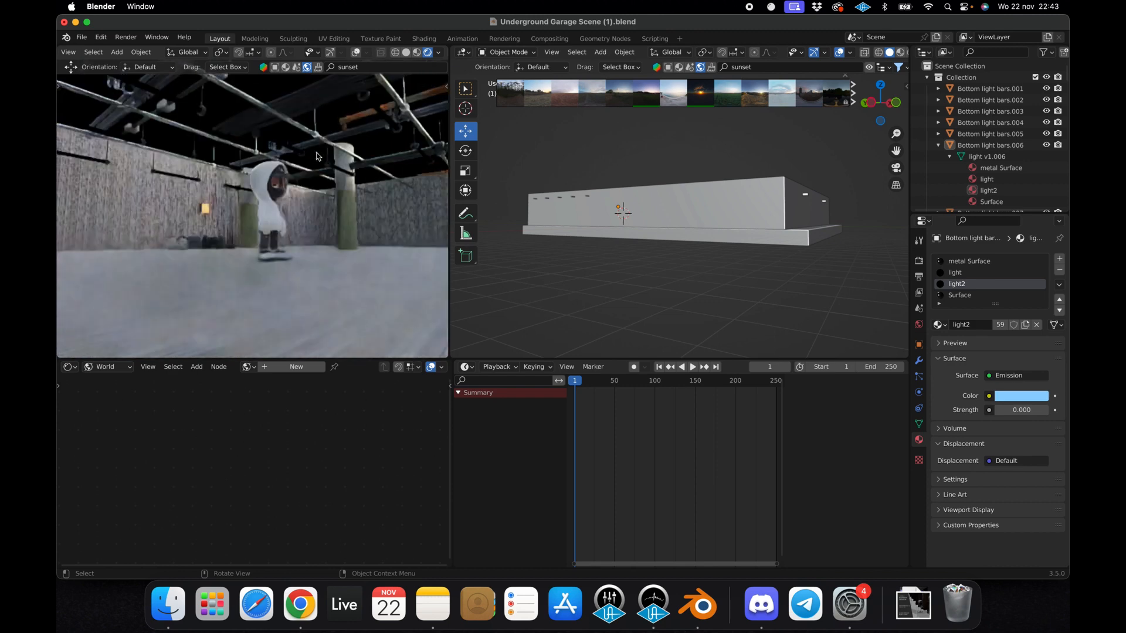
- Create a new world and delete its Background and World Output nodes
left_click(266, 367)
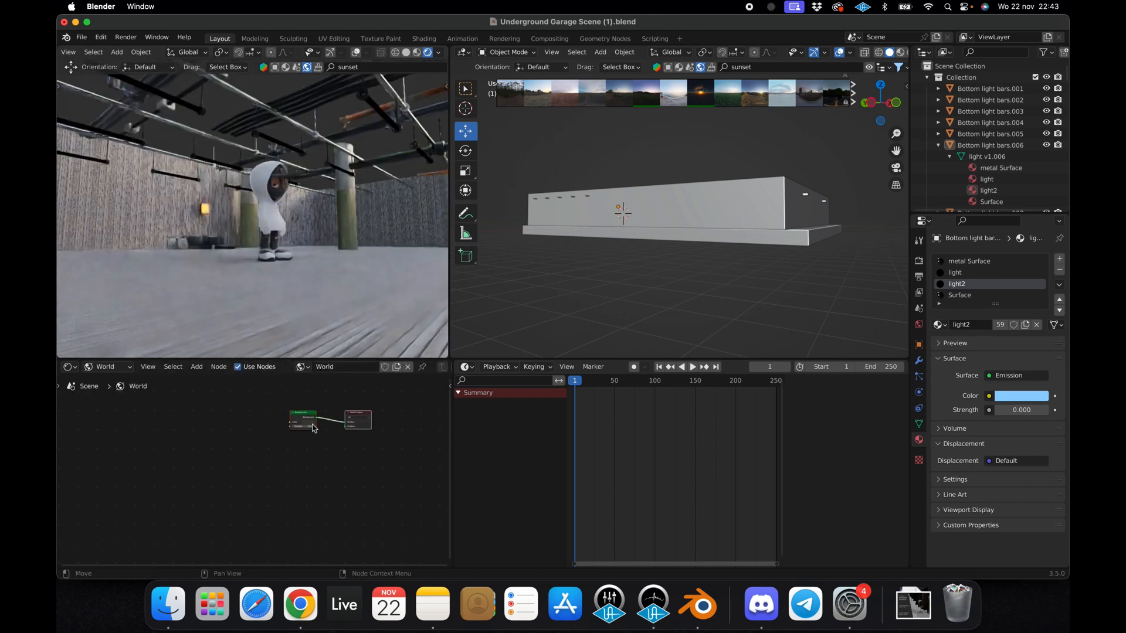
left_click_drag(344, 425, 332, 426)
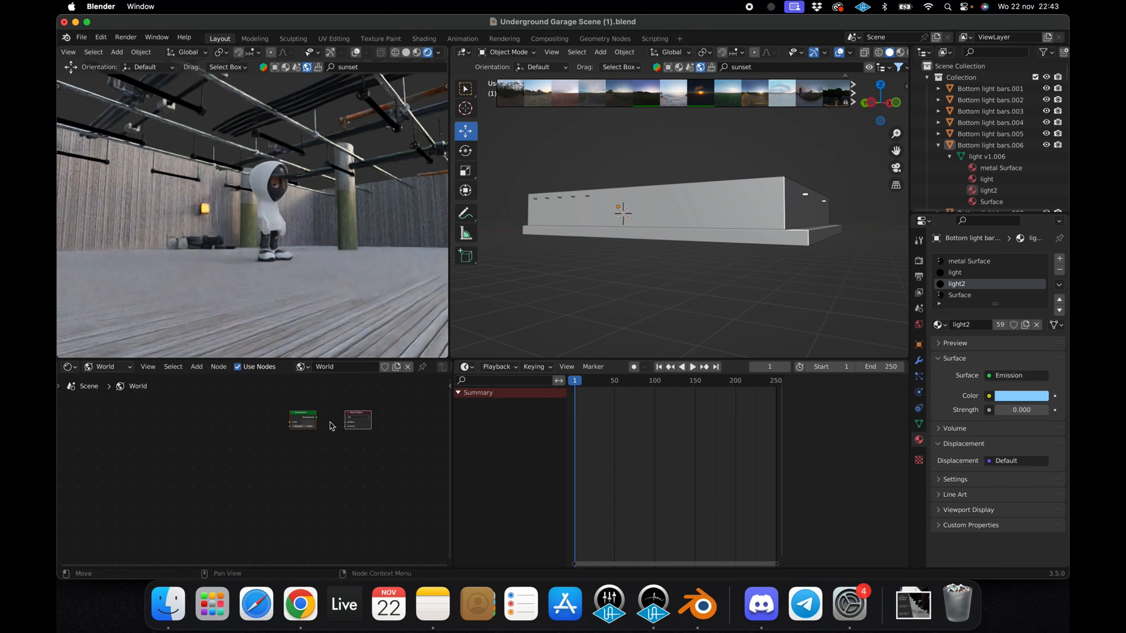
left_click(294, 418)
key("x")
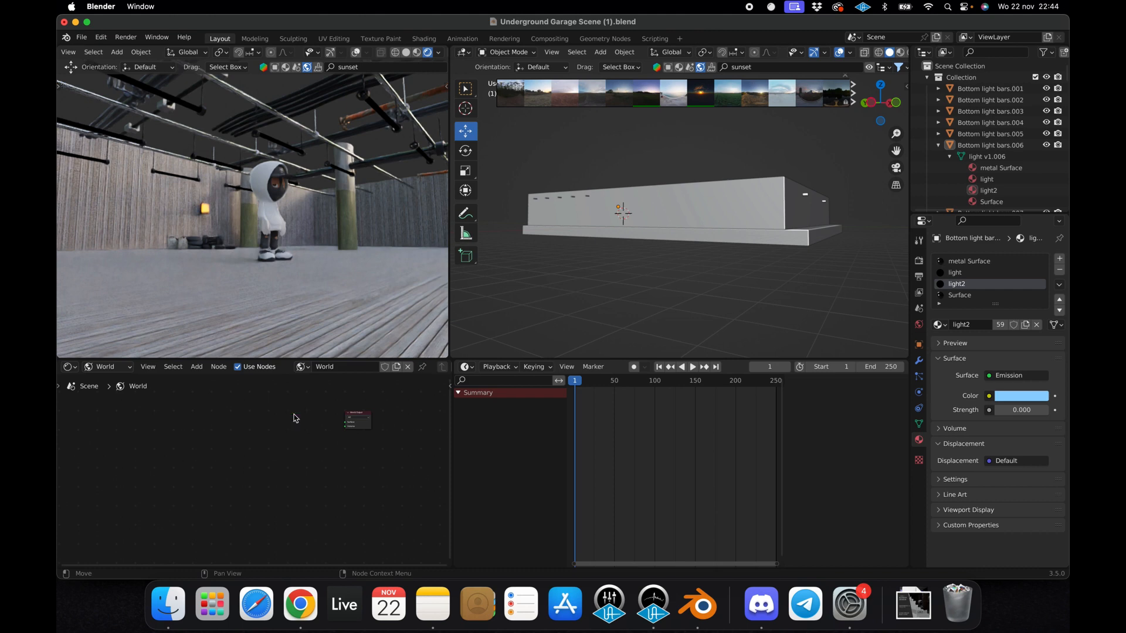
left_click(369, 415)
key("x")
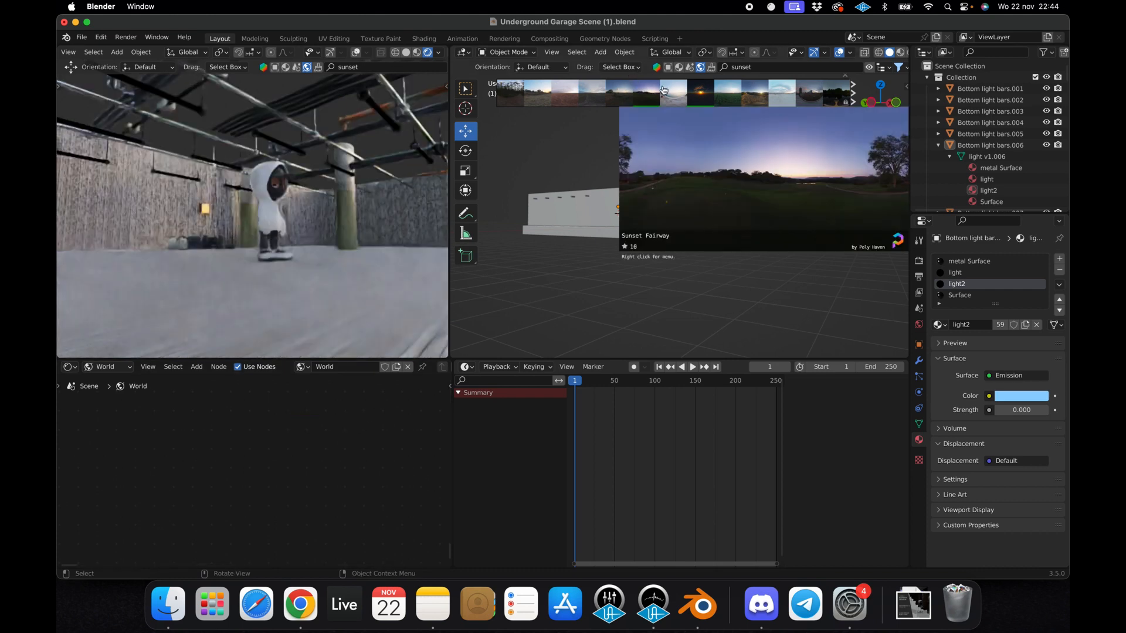
- Load the Cloudy Sunset HDR again as the scene's world and check its lighting around the character in the garage
left_click(701, 92)
left_click(701, 122)
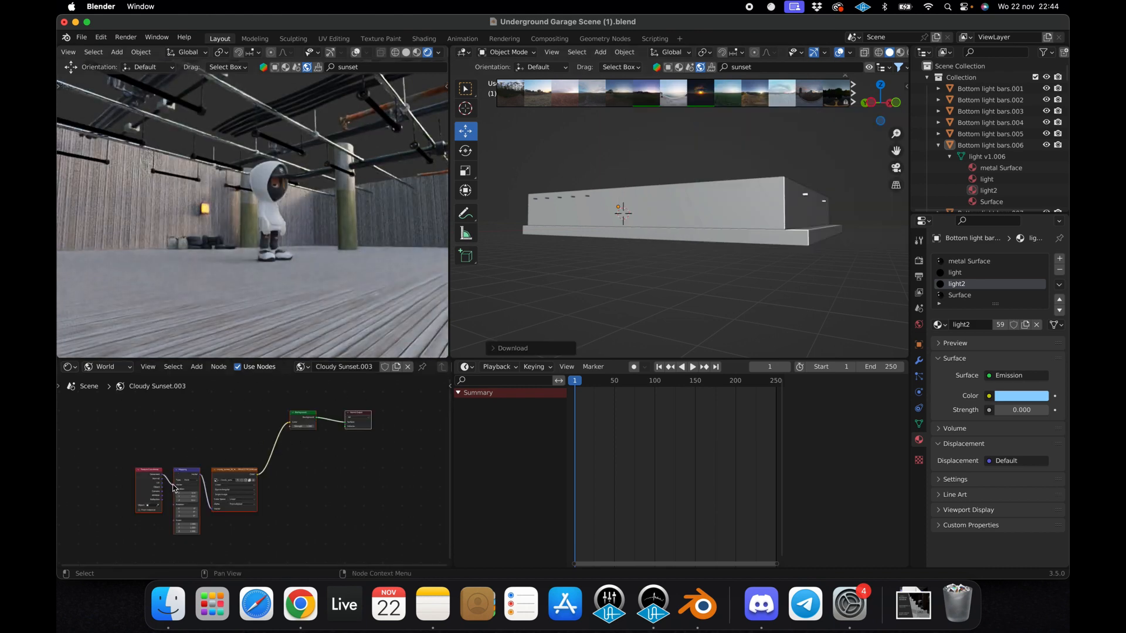
mouse_move(173, 483)
left_mouse_down()
mouse_move(165, 476)
mouse_move(175, 486)
left_mouse_up()
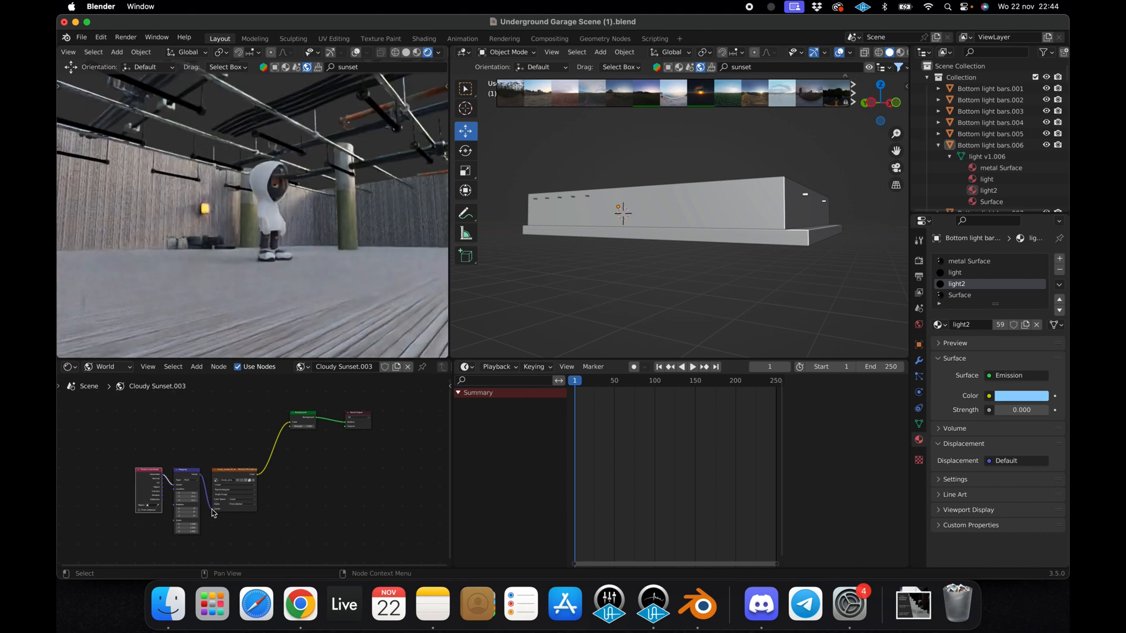
scroll(370, 212, "up", 5)
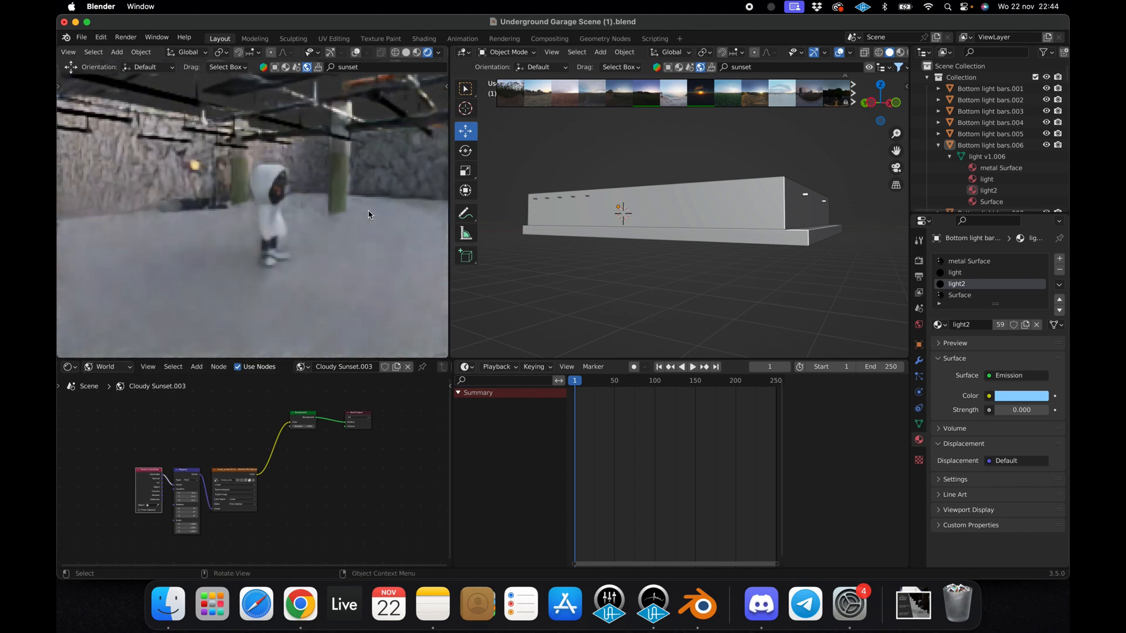
scroll(369, 213, "down", 5)
scroll(369, 217, "right", 5)
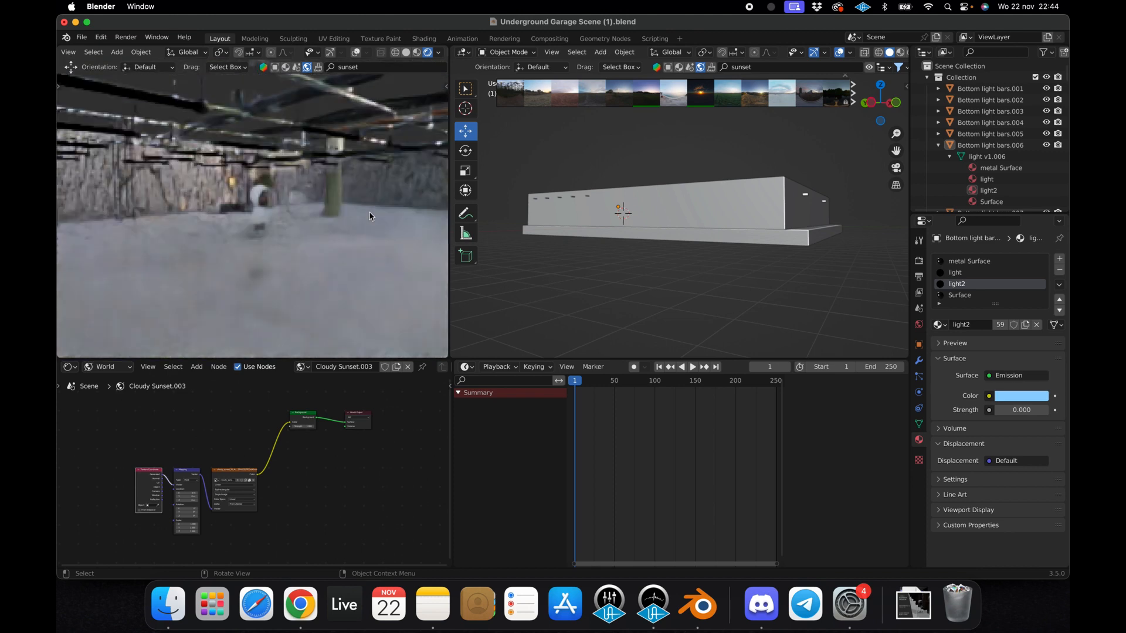
scroll(369, 217, "down", 5)
scroll(369, 213, "right", 5)
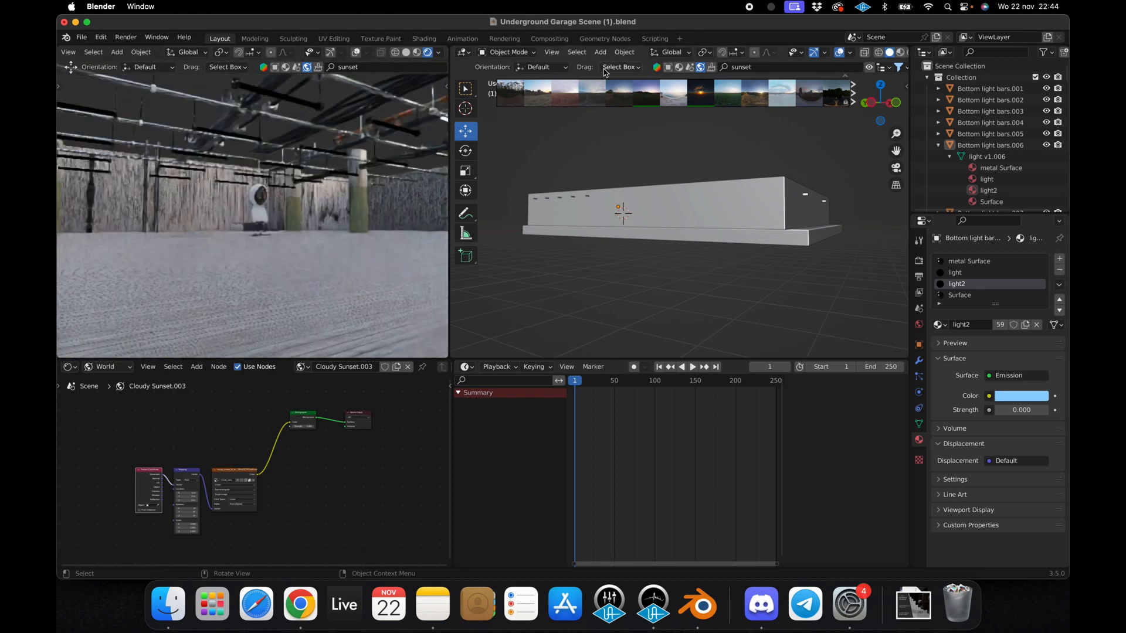
- Switch the online asset search to models and keep the node editor's shader type on World
left_click(670, 68)
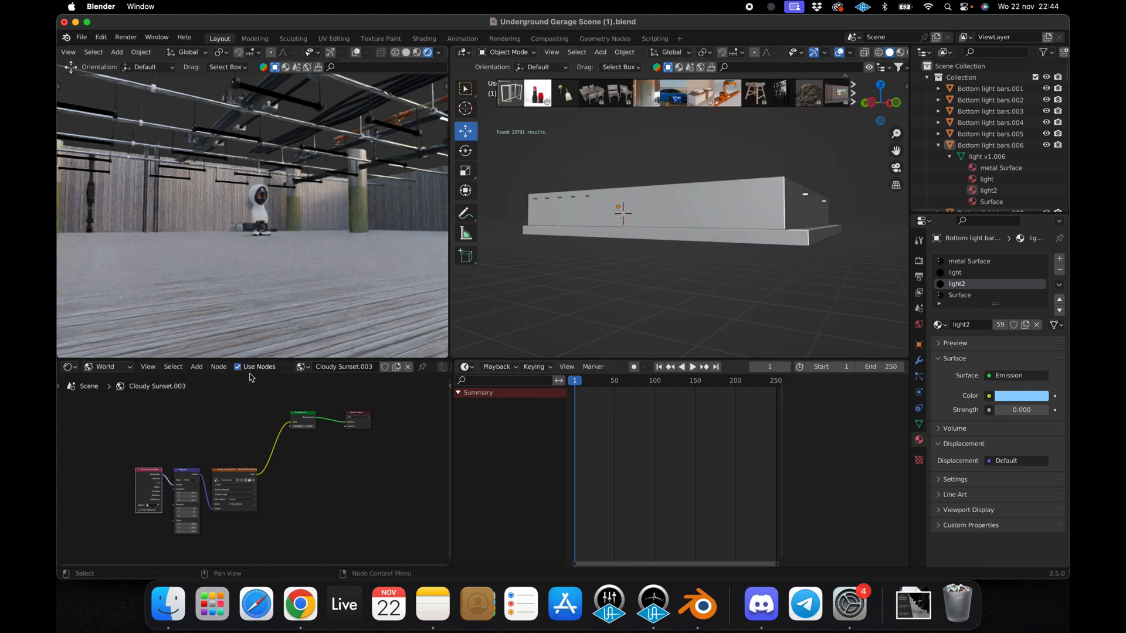
left_click(107, 367)
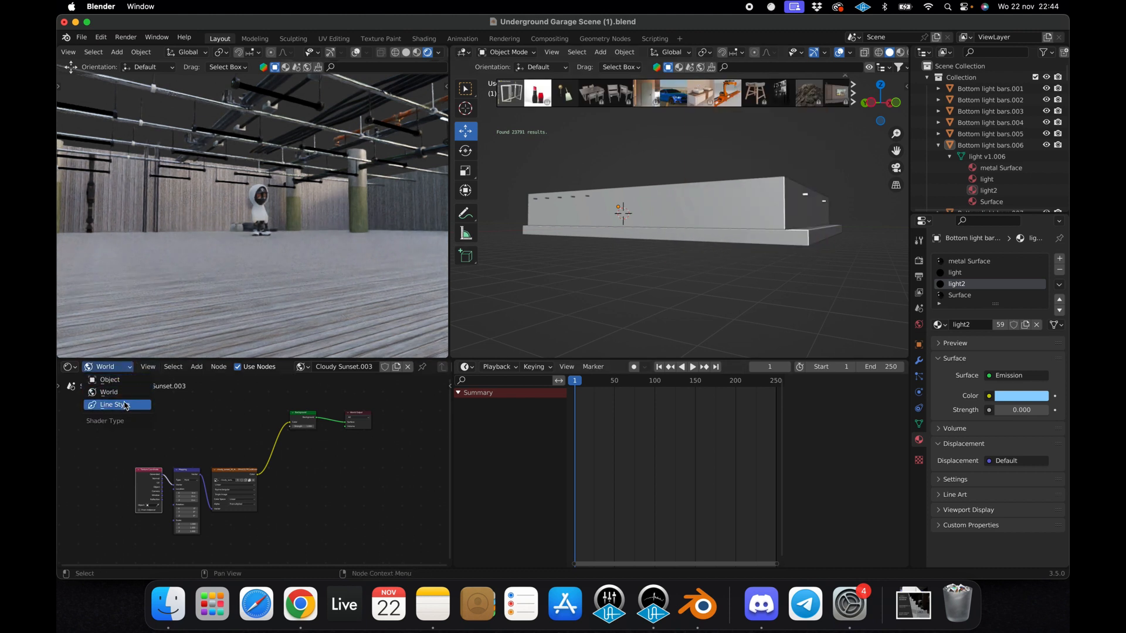
left_click(125, 393)
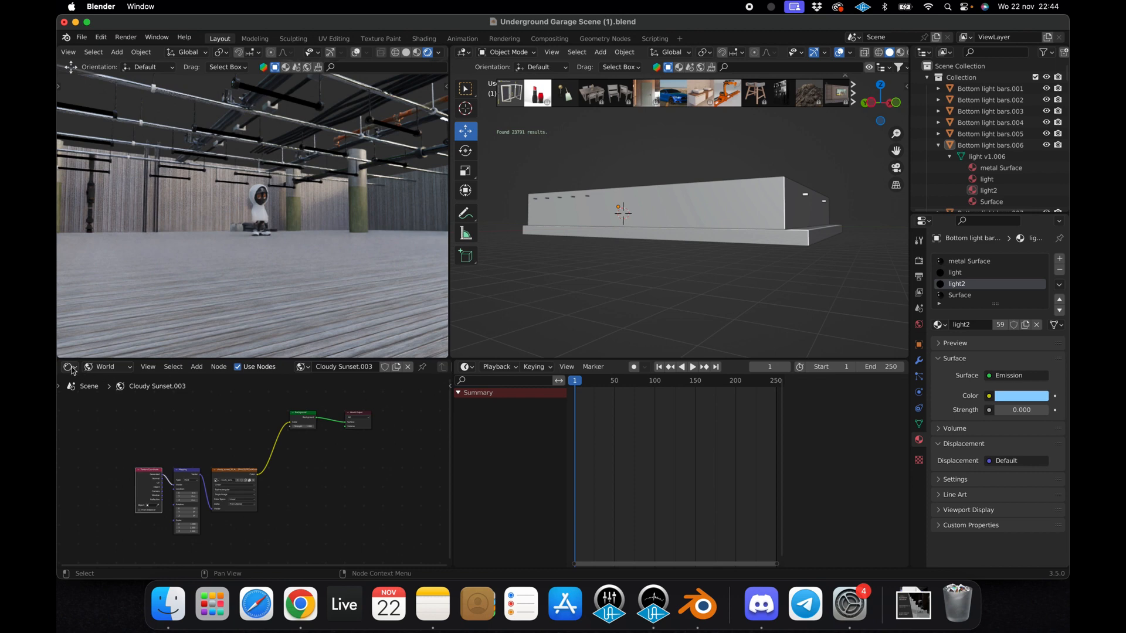
- Switch the online asset search to scenes, search for garage and preview the matching scenes
middle_click_drag(318, 205, 354, 209)
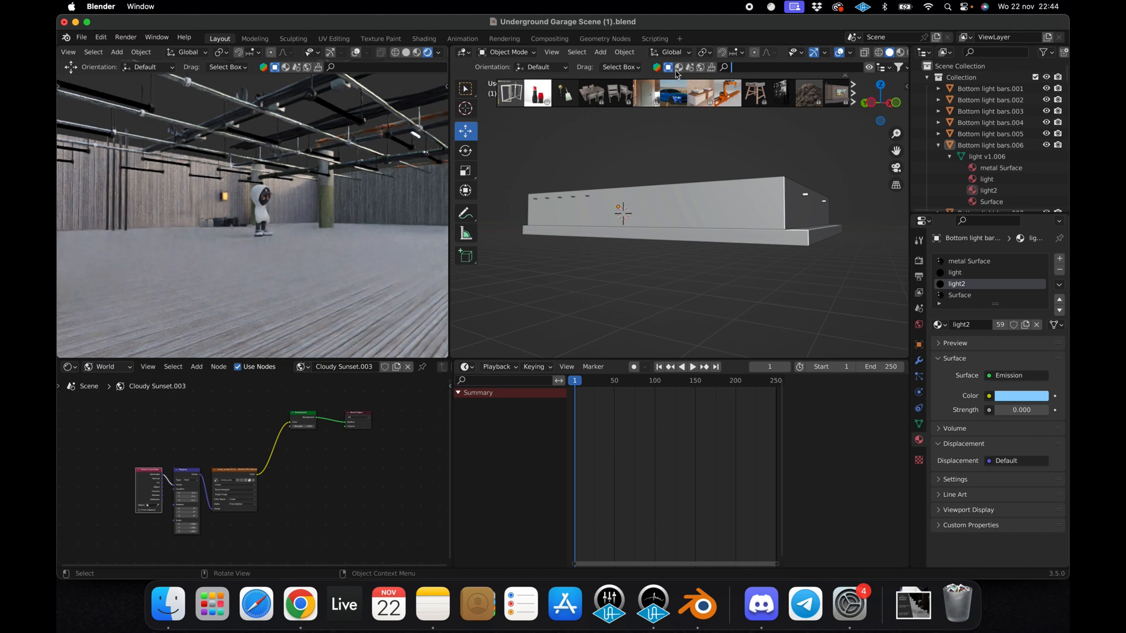
left_click(690, 66)
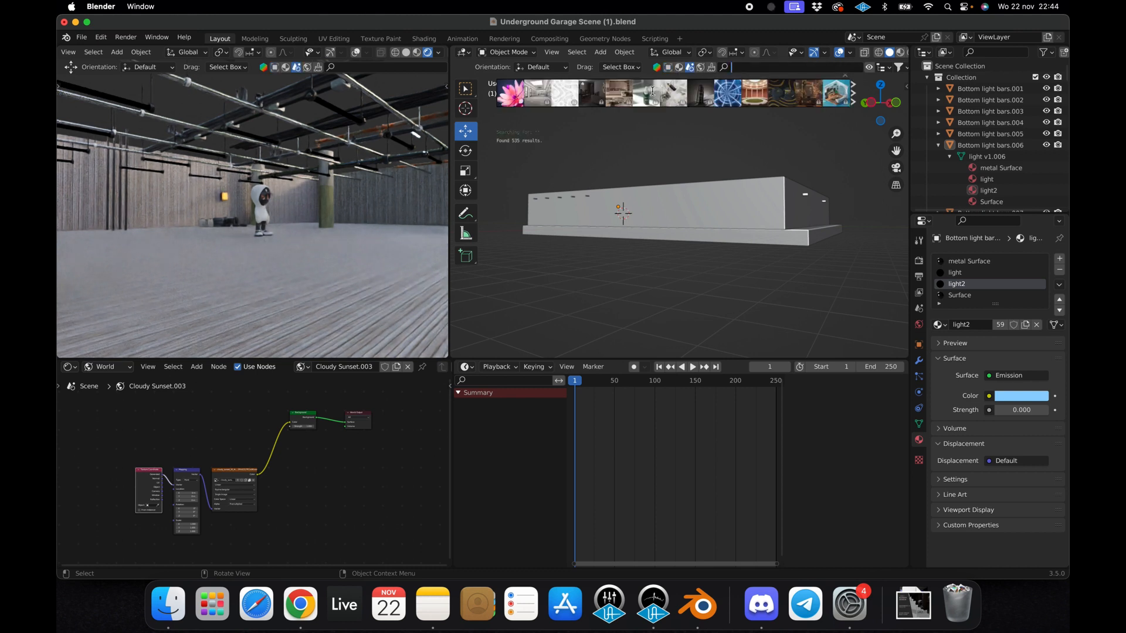
type("e")
key("Return")
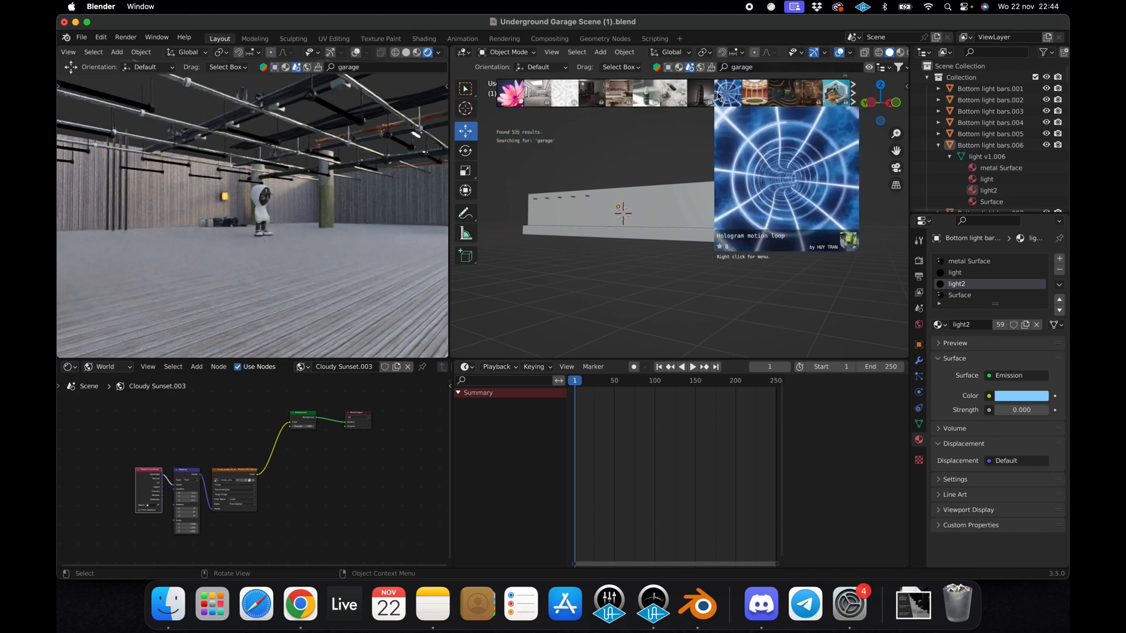
mouse_move(511, 98)
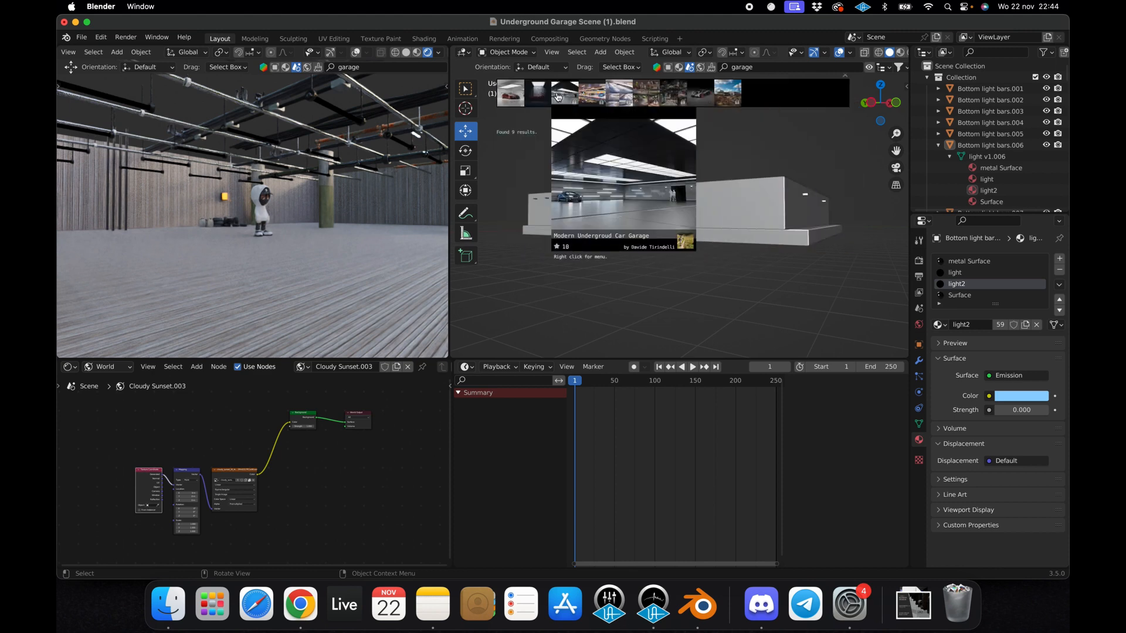
mouse_move(689, 100)
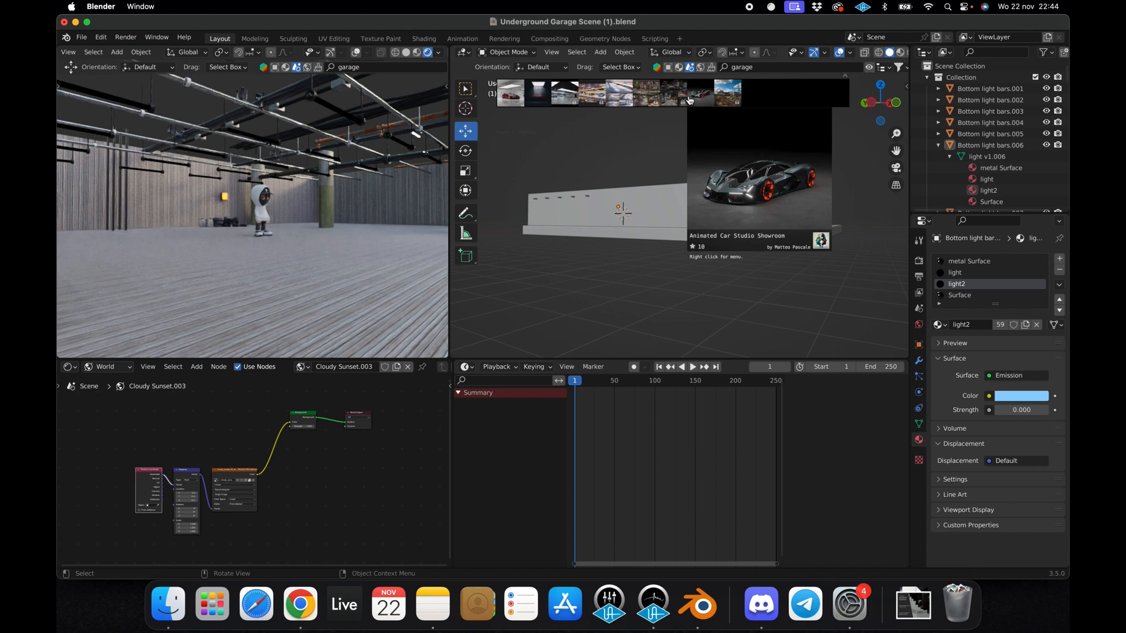
- Clear the garage search term and adjust the search filter for the scene assets
left_click(752, 66)
key("BackSpace")
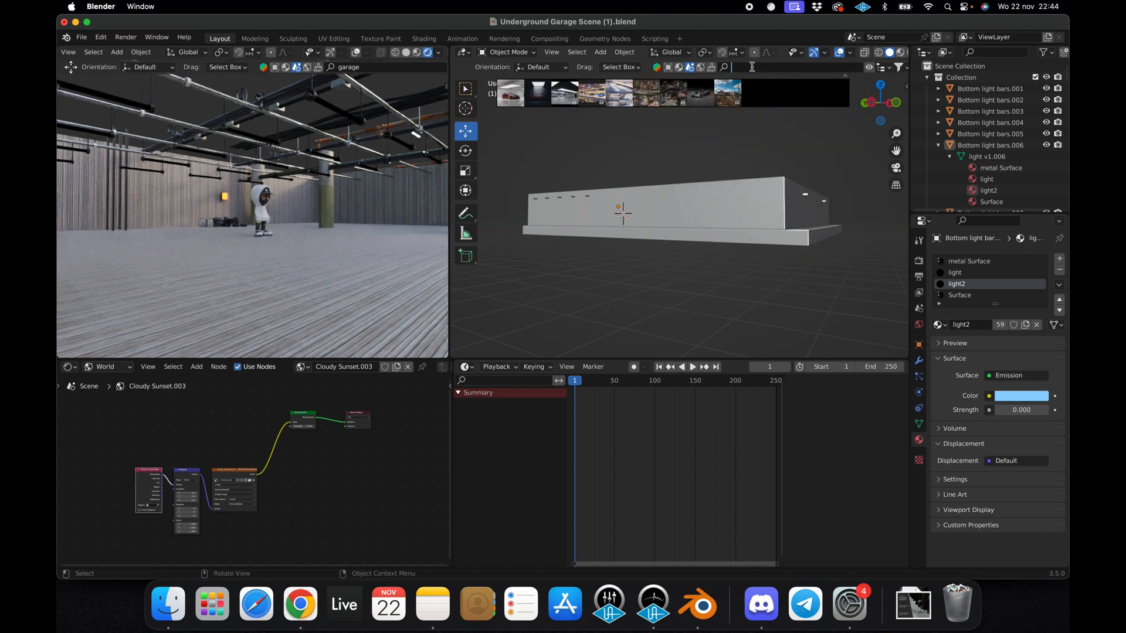
key("Return")
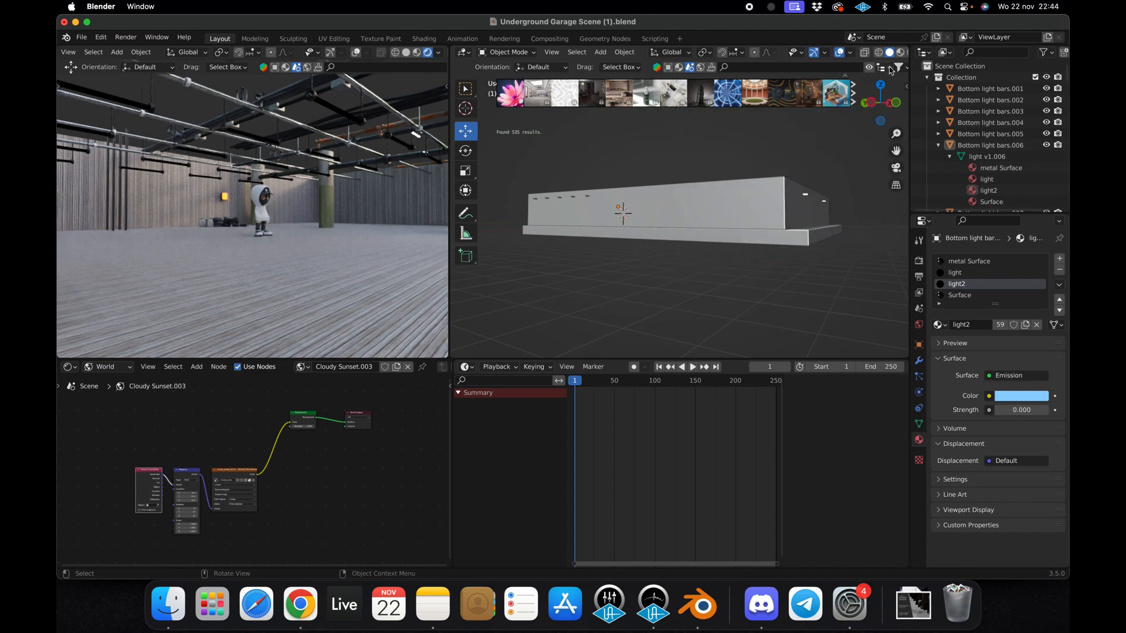
left_click(899, 67)
left_click(861, 113)
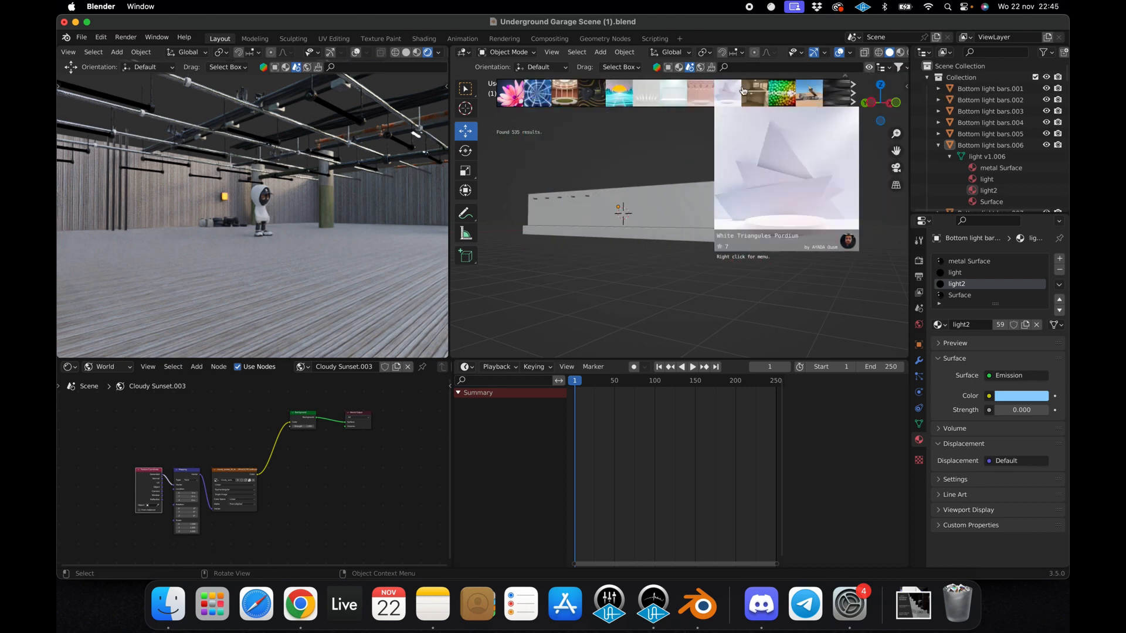
- Browse further through the scene assets and download the Modern Corridor scene into the file
left_click(853, 92)
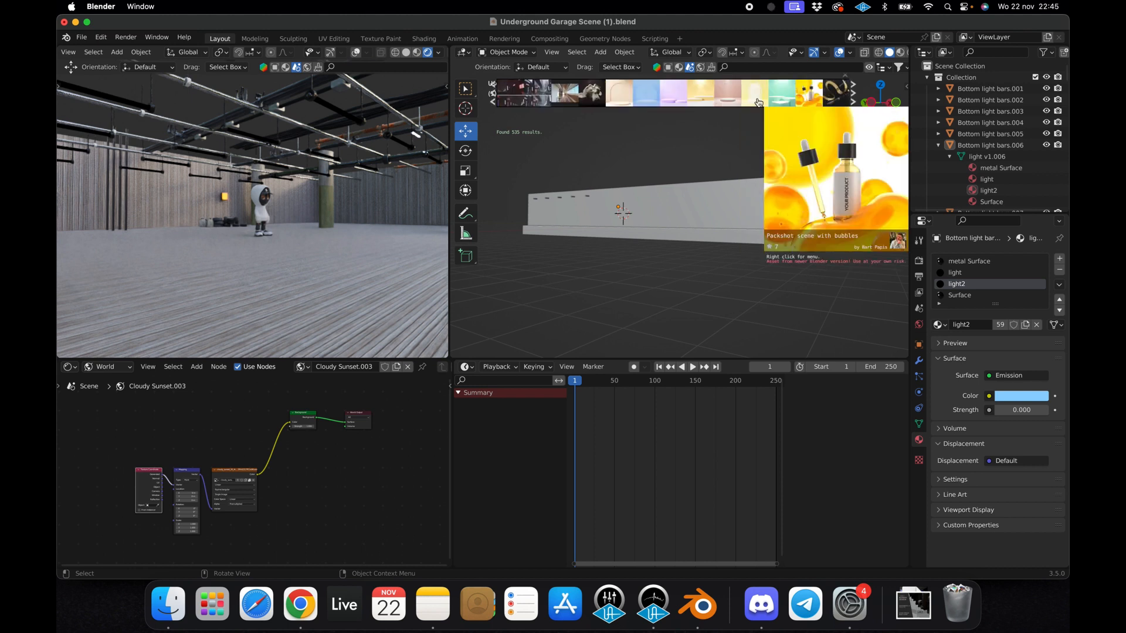
mouse_move(579, 90)
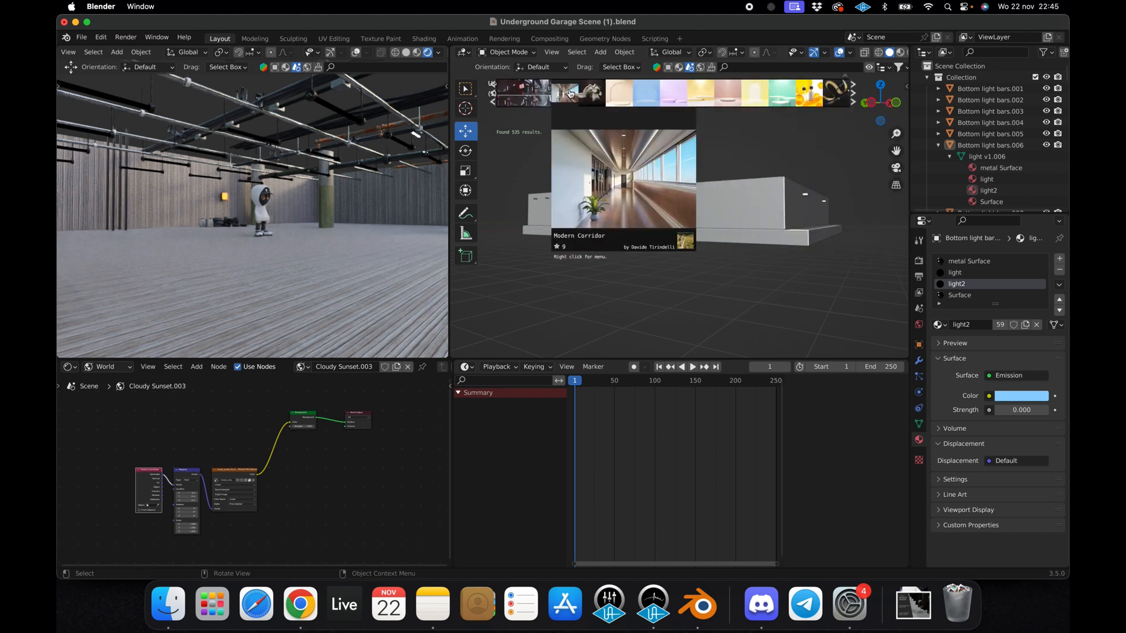
right_click(570, 92)
left_click(567, 138)
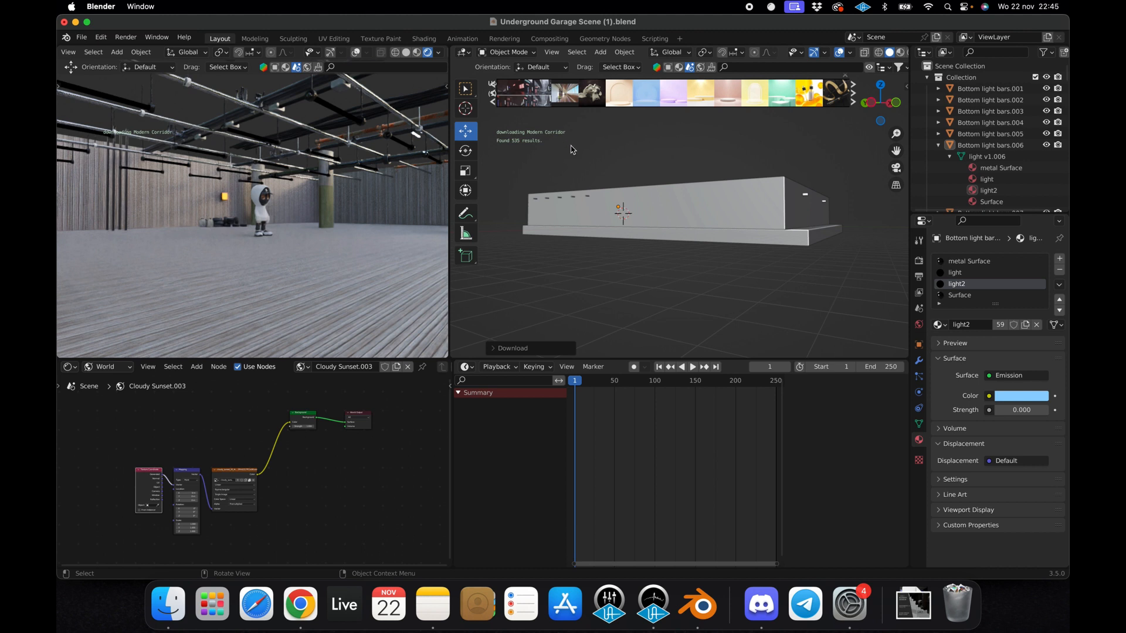
mouse_move(570, 97)
mouse_move(731, 97)
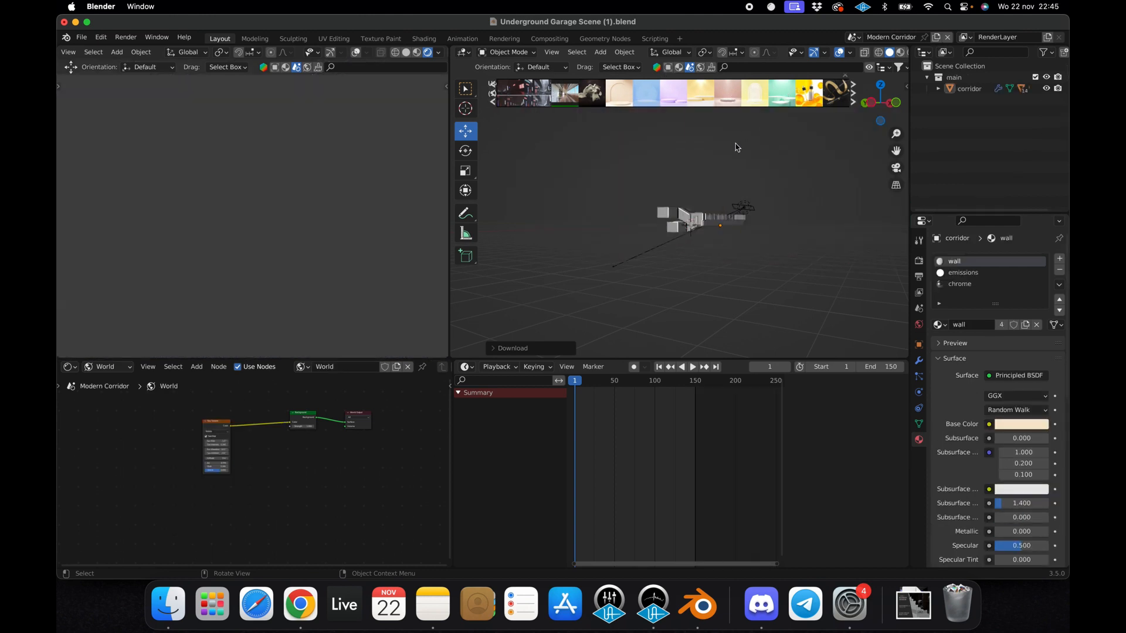
- Examine the Modern Corridor scene's world settings and its corridor model from several angles
left_click(919, 325)
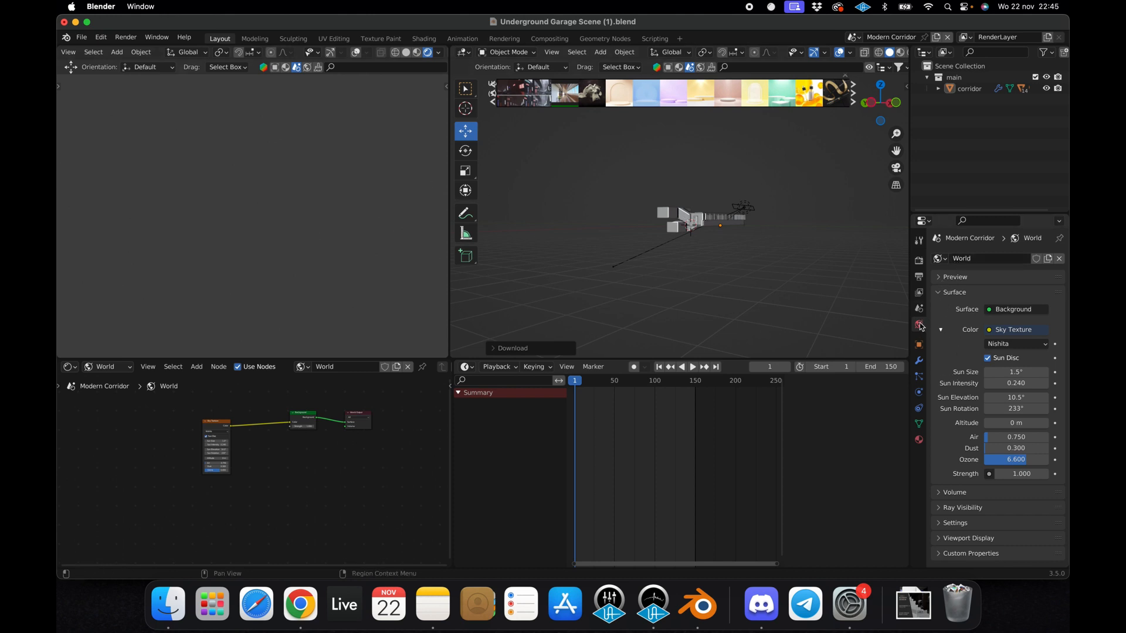
scroll(737, 216, "left", 5)
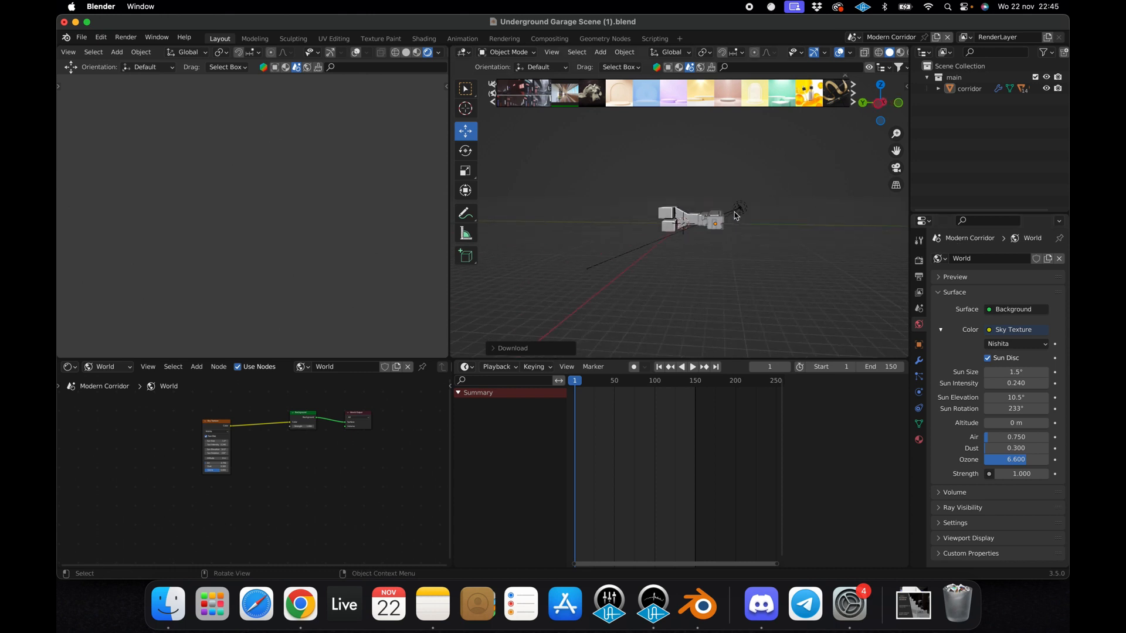
scroll(737, 216, "left", 5)
right_click(324, 230)
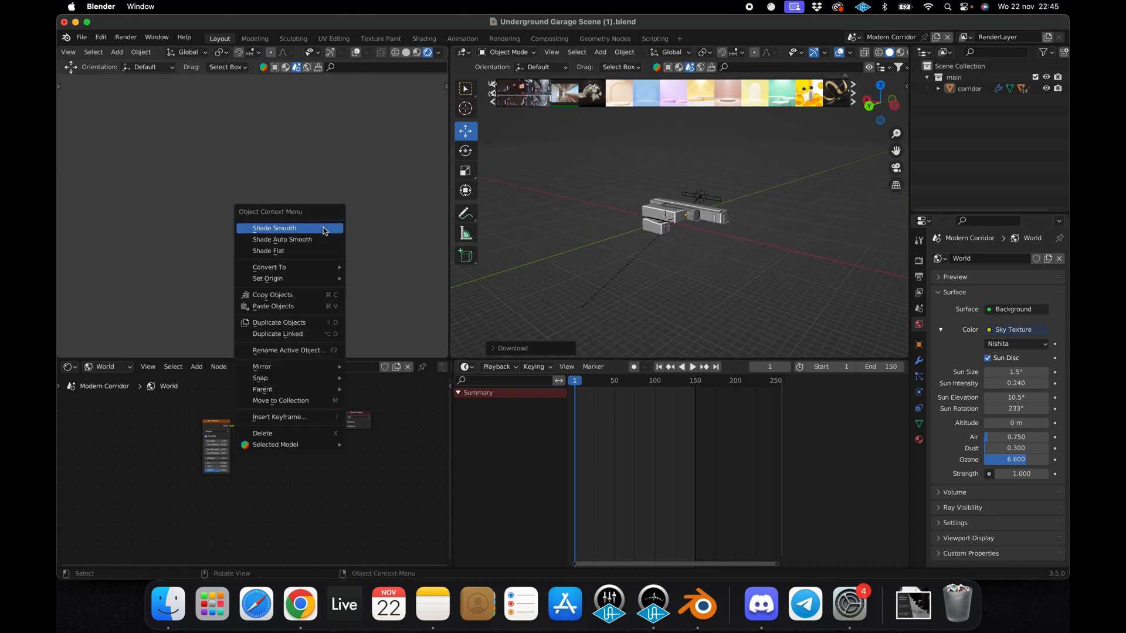
left_click(324, 228)
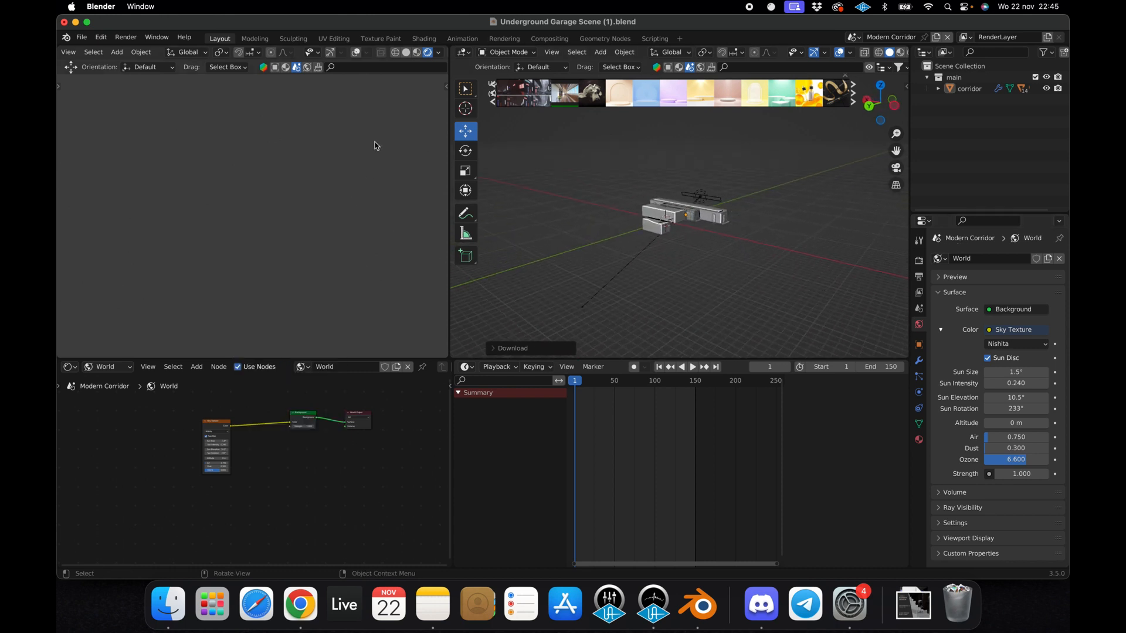
- Switch to the Animation workspace and display the corridor's camera view in rendered shading
left_click(462, 39)
right_click(270, 191)
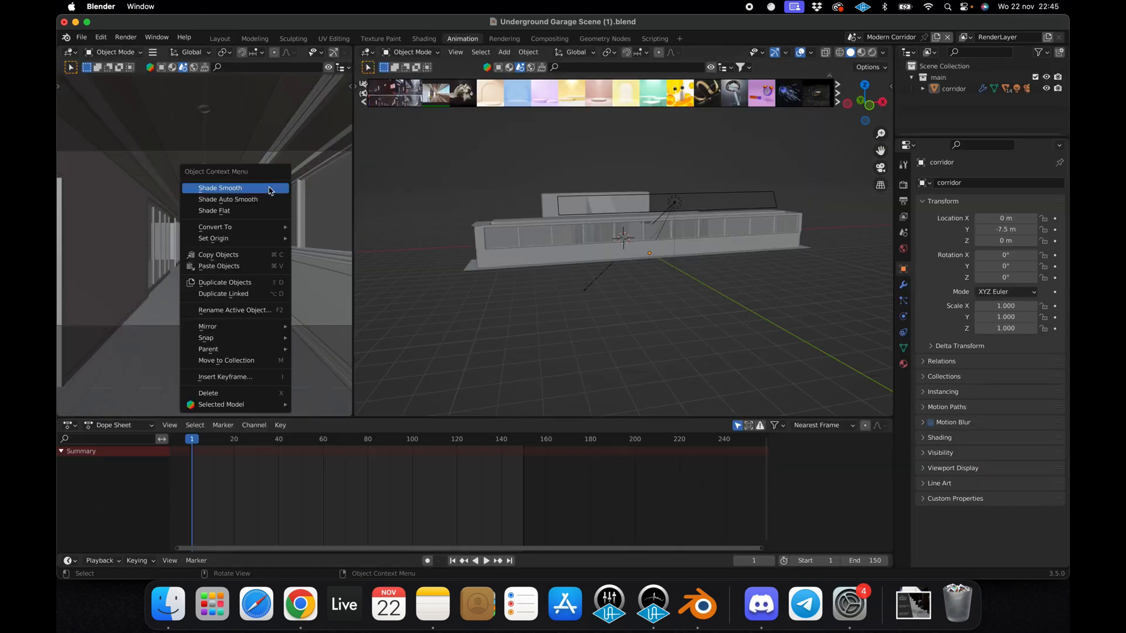
scroll(331, 54, "down", 5)
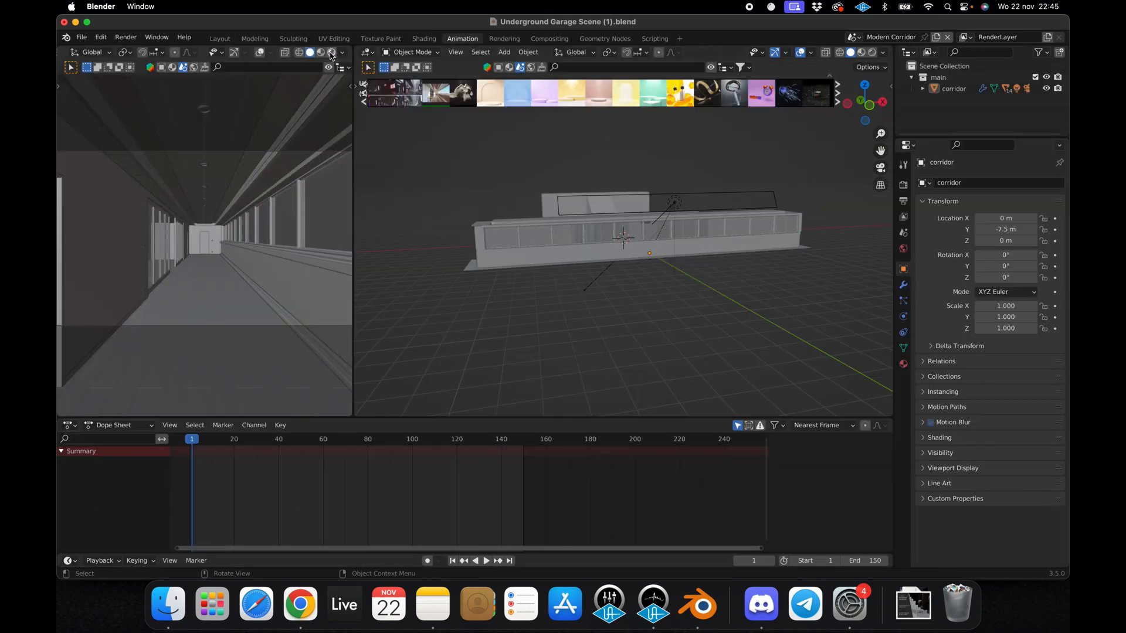
left_click(331, 53)
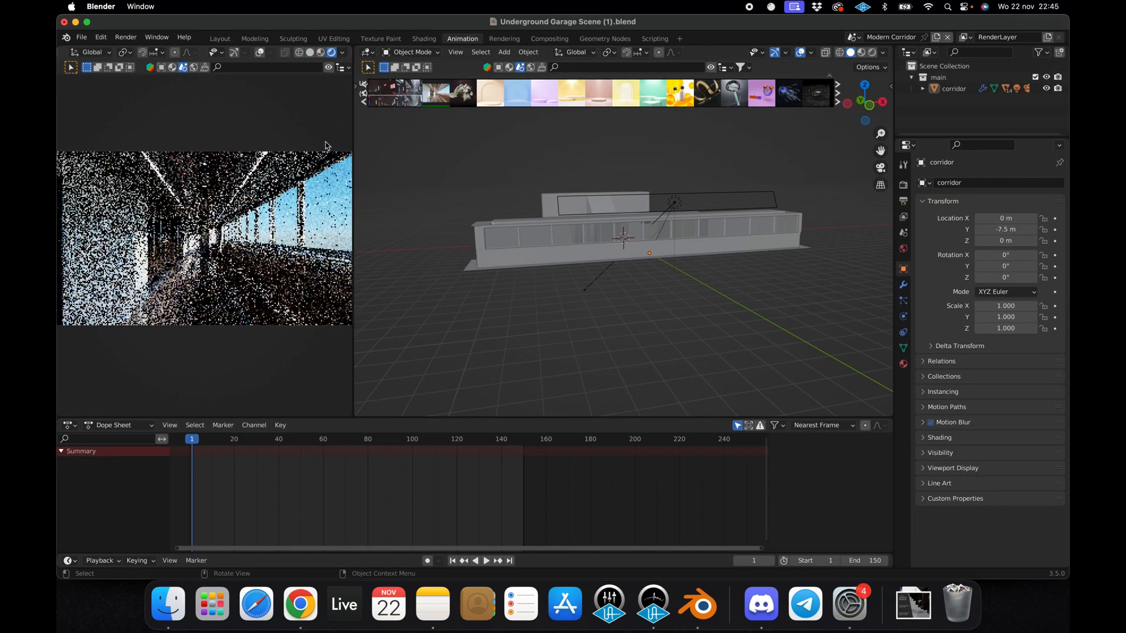
- Search the HDRs for sunset and try Cloudy Sunset at 2048 resolution as the corridor scene's world
left_click(531, 67)
left_click(564, 67)
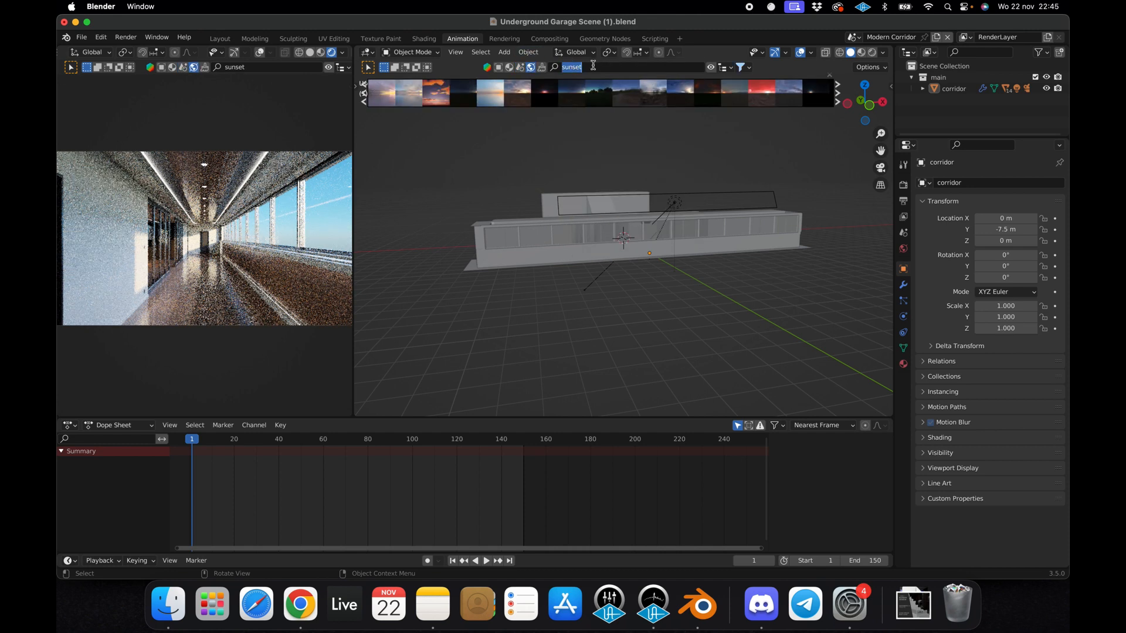
key("Return")
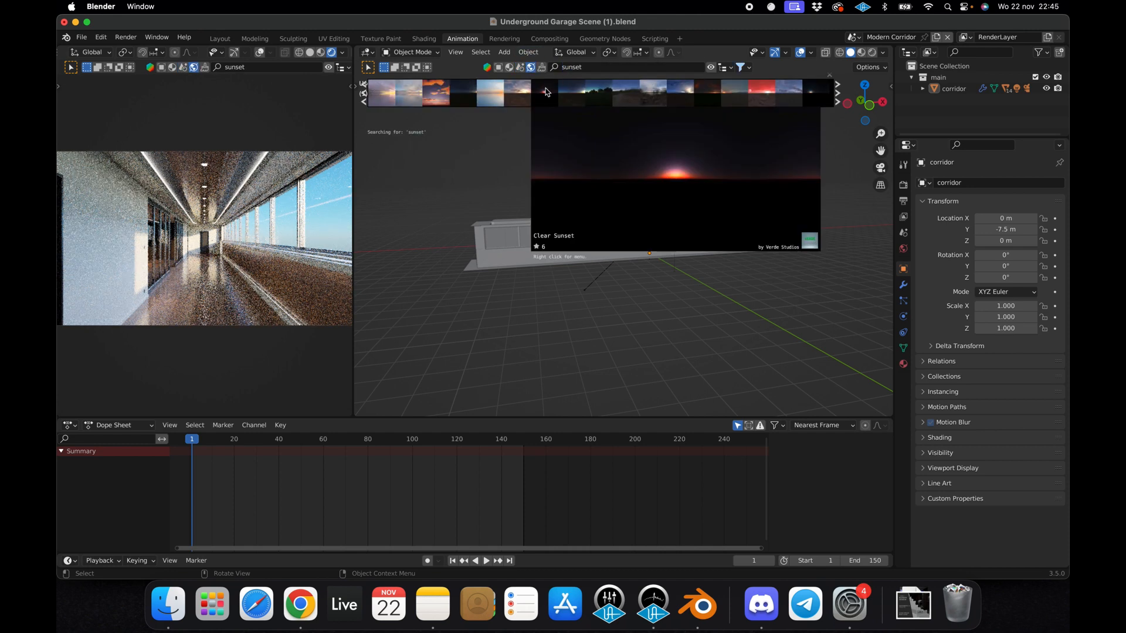
left_click(572, 97)
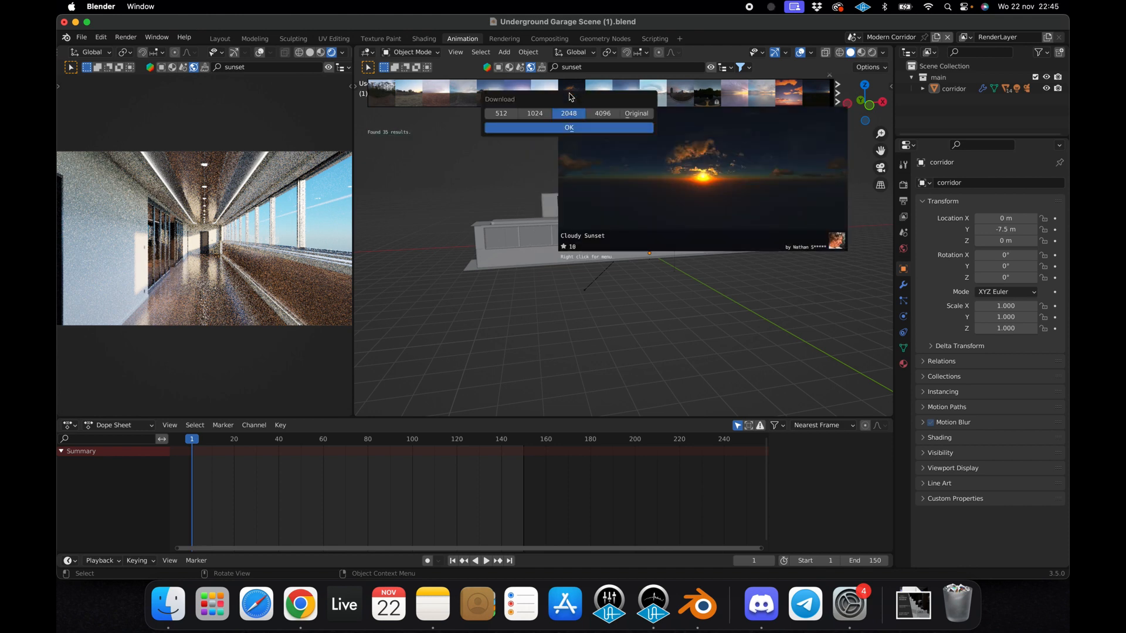
left_click(554, 127)
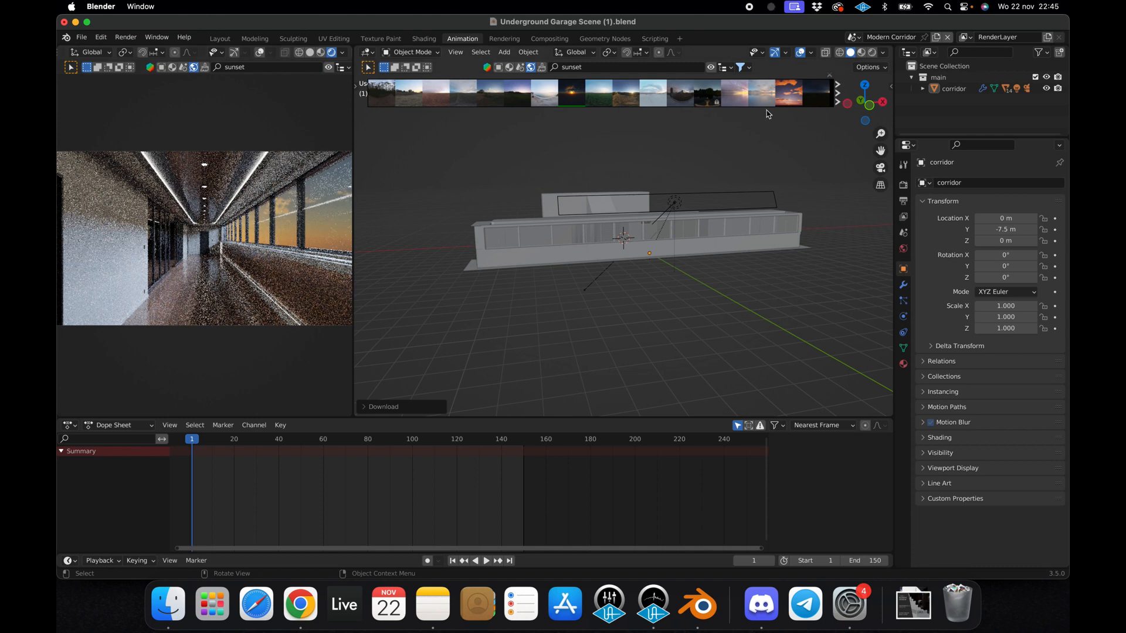
mouse_move(819, 101)
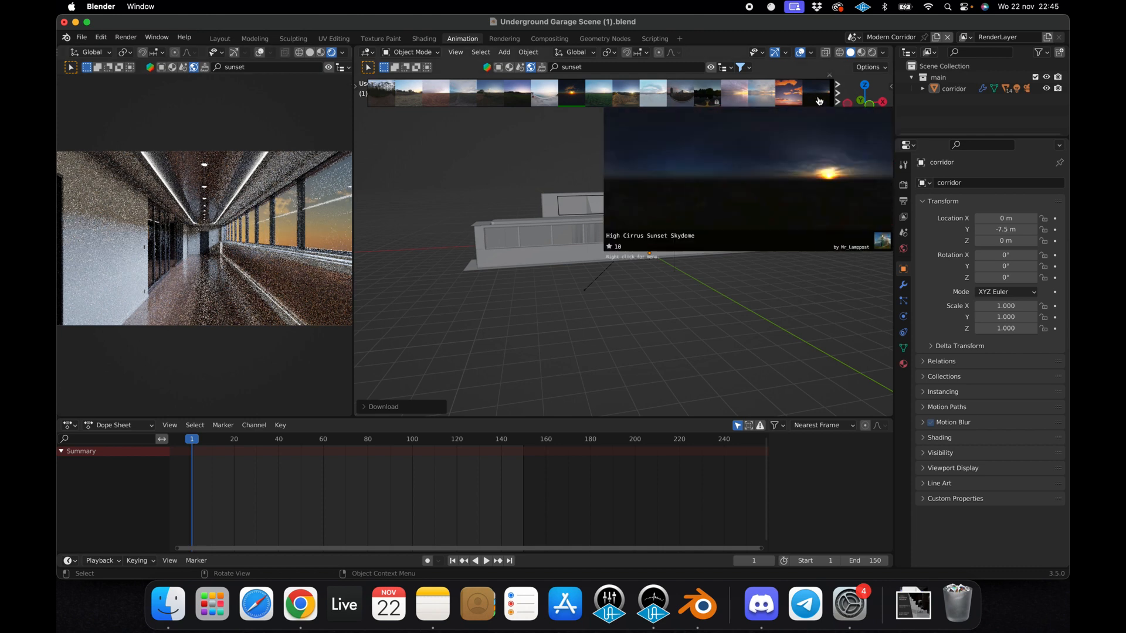
left_click(583, 64)
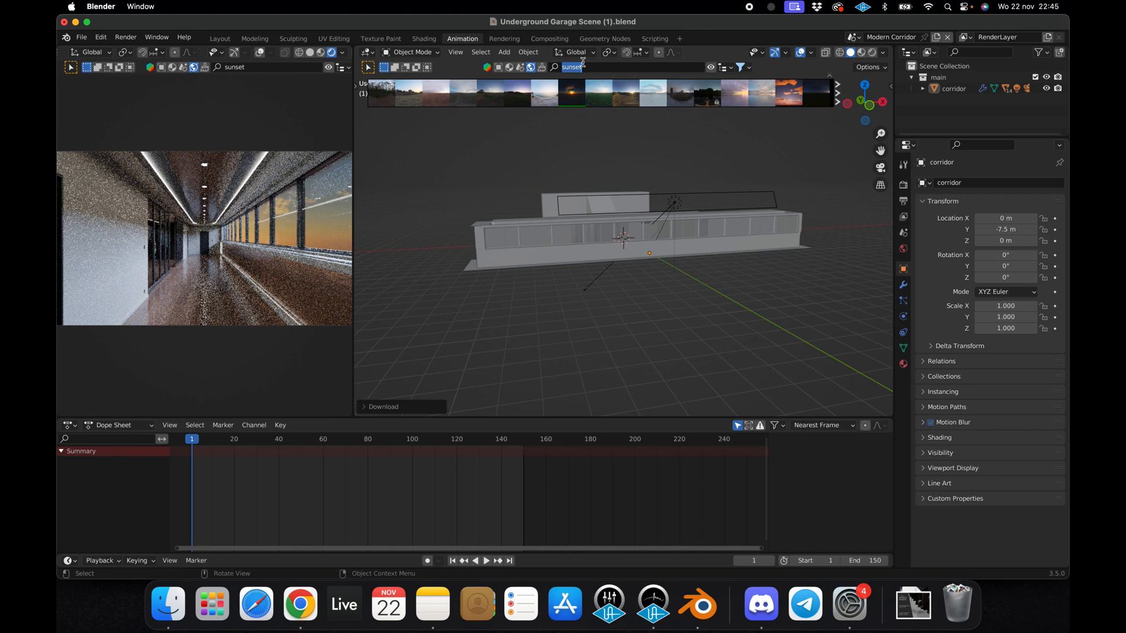
key("Return")
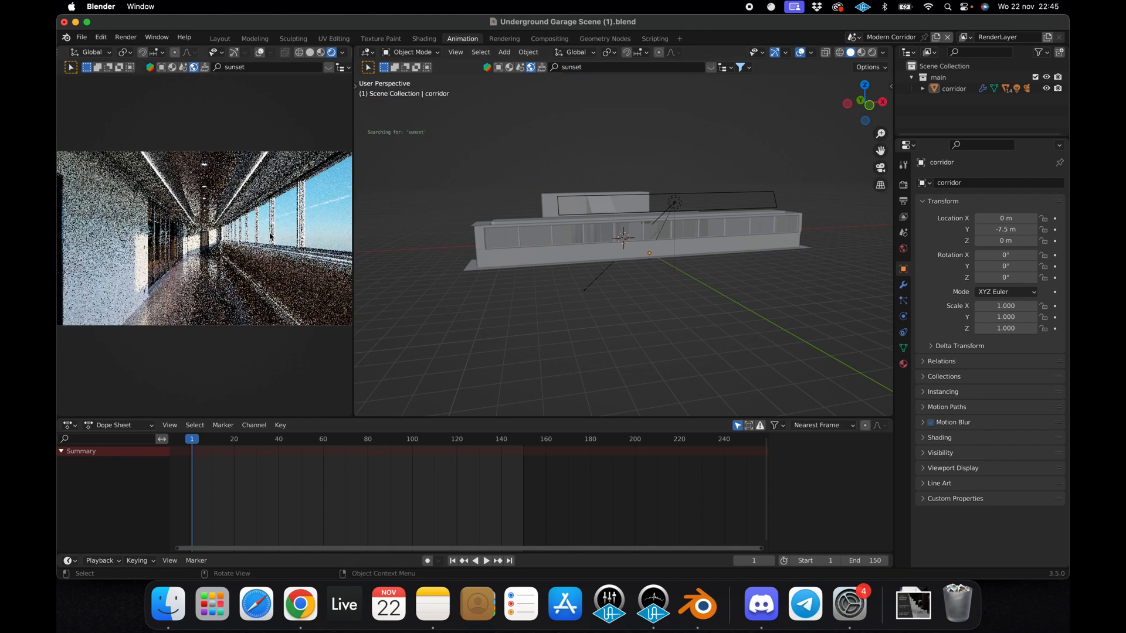
- Search the HDRs for dark and load Night Sky as the corridor scene's world
left_click(598, 68)
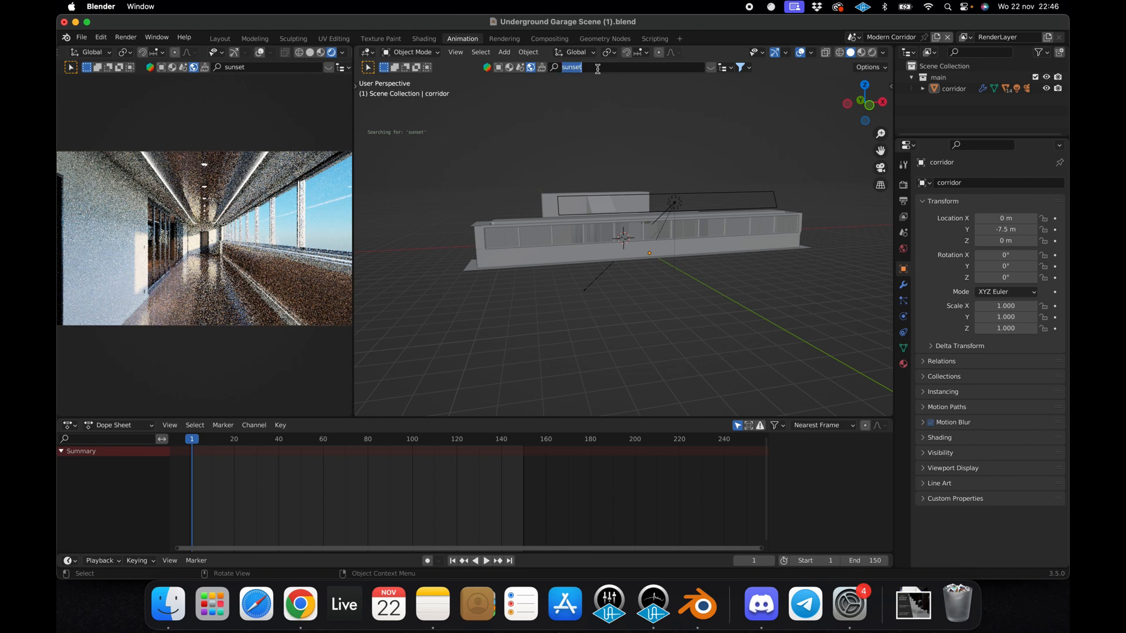
type("dark")
key("Return")
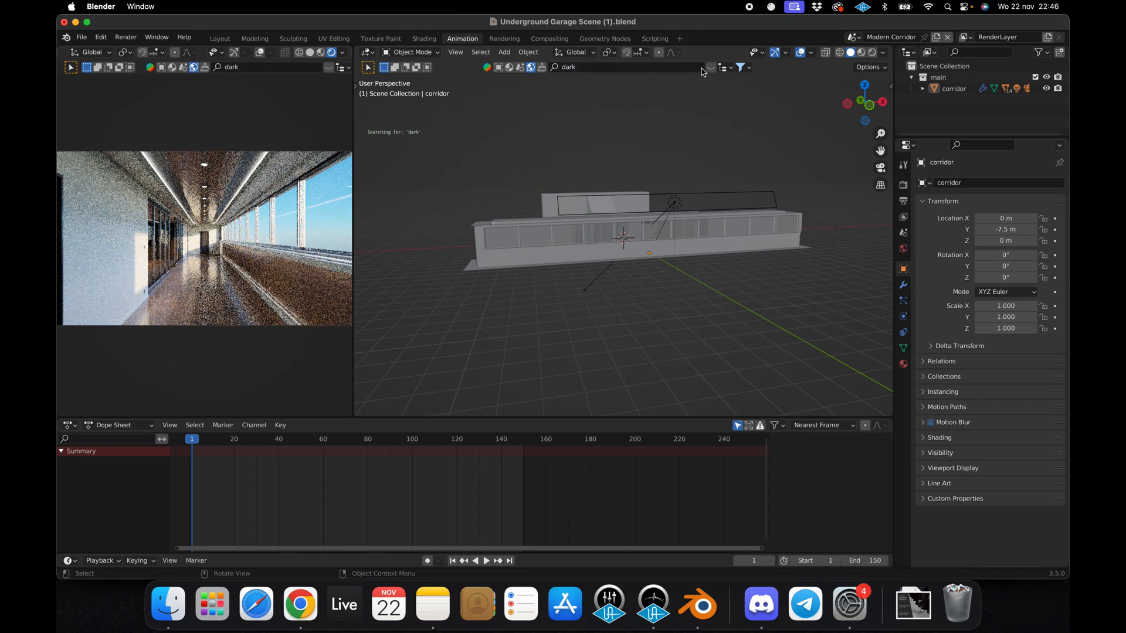
mouse_move(418, 98)
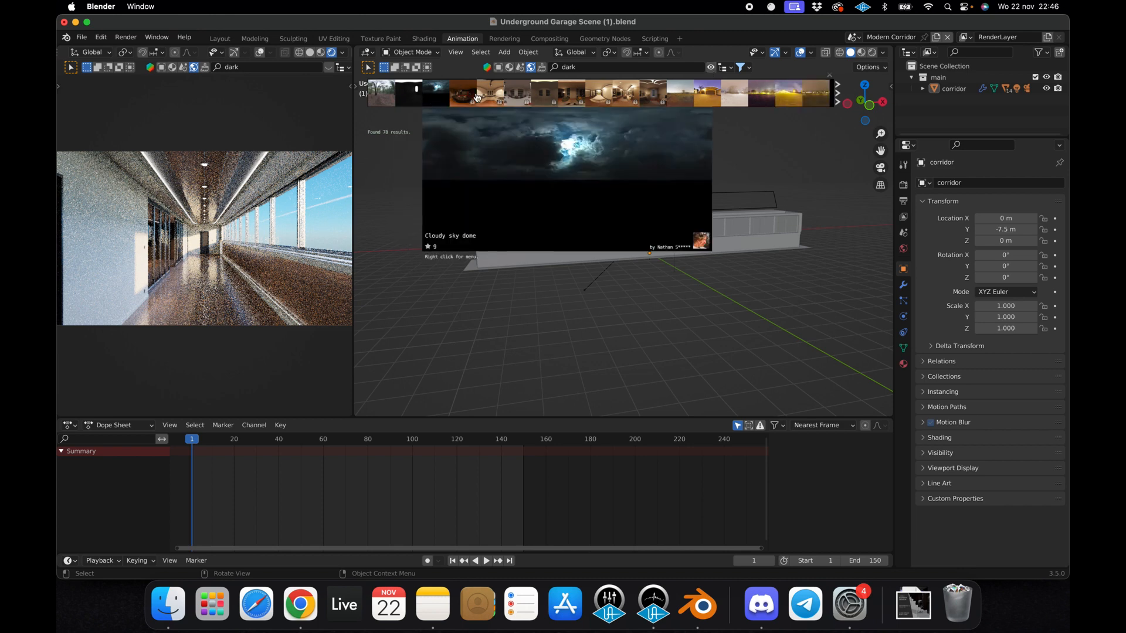
left_click(839, 96)
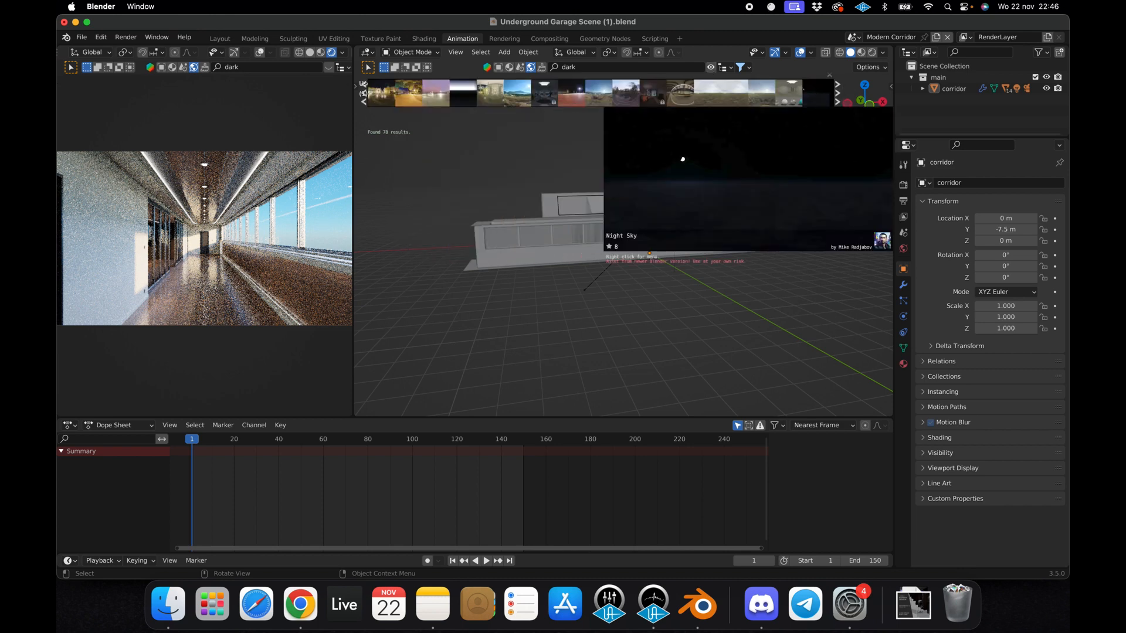
left_click(818, 94)
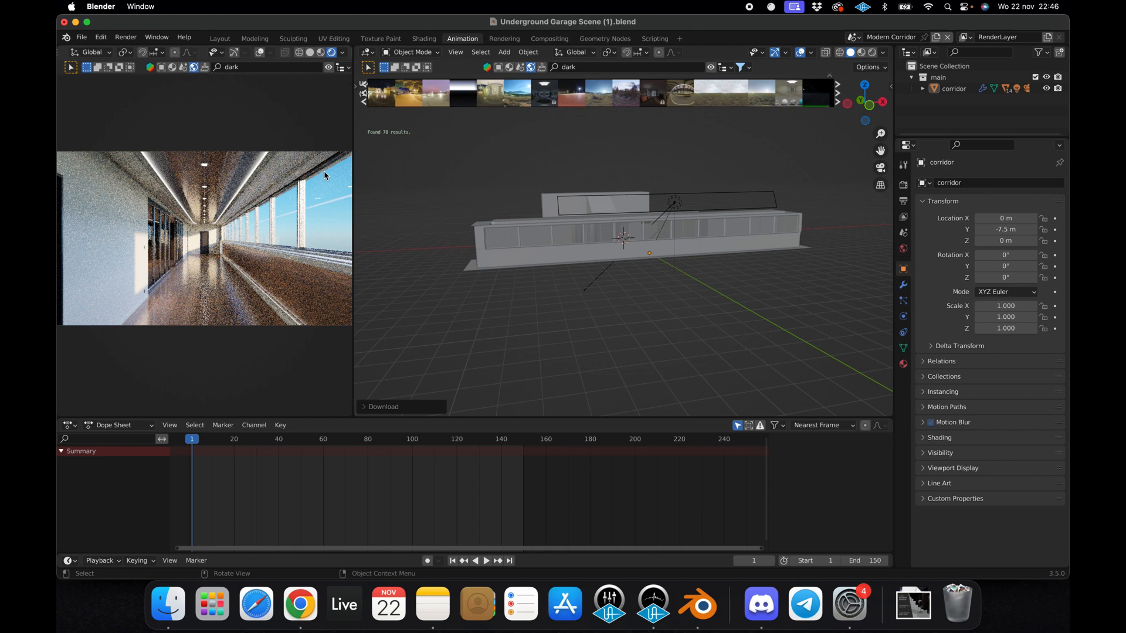
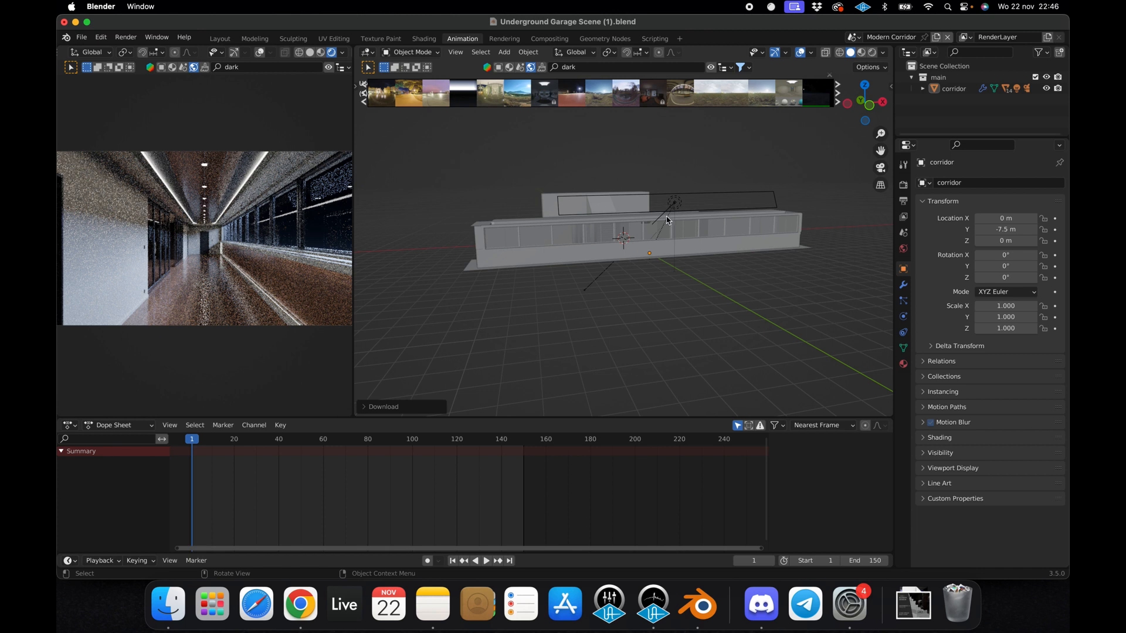
- Select the round ceiling lights and load the Clarens Night 01 HDR at 2048 resolution as the corridor scene's world
left_click(239, 192)
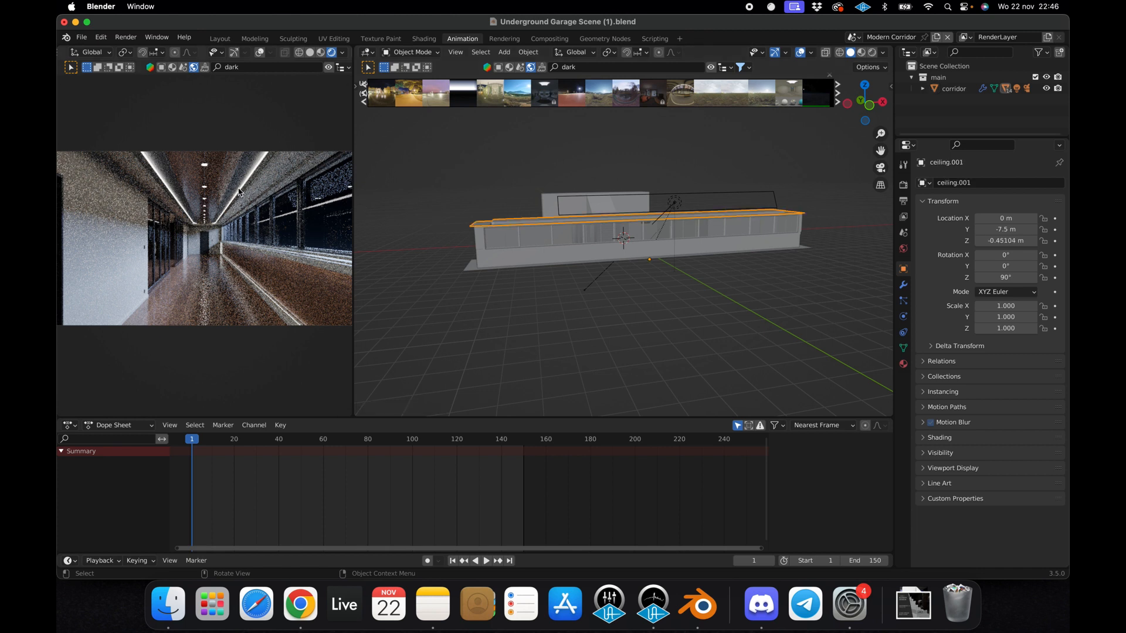
left_click(204, 169)
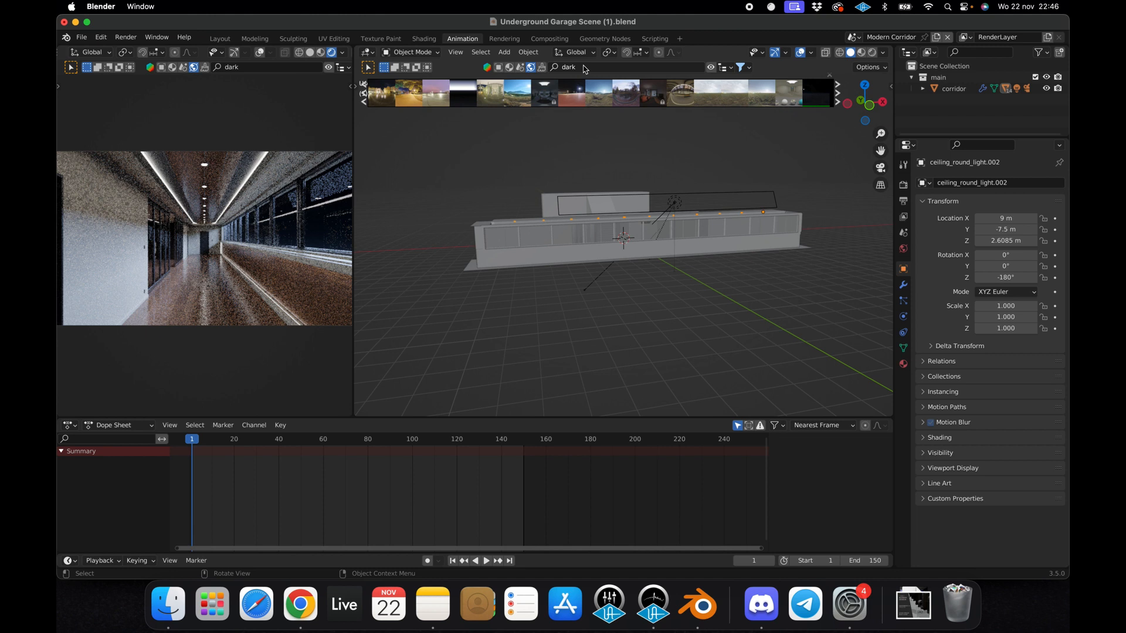
left_click(604, 94)
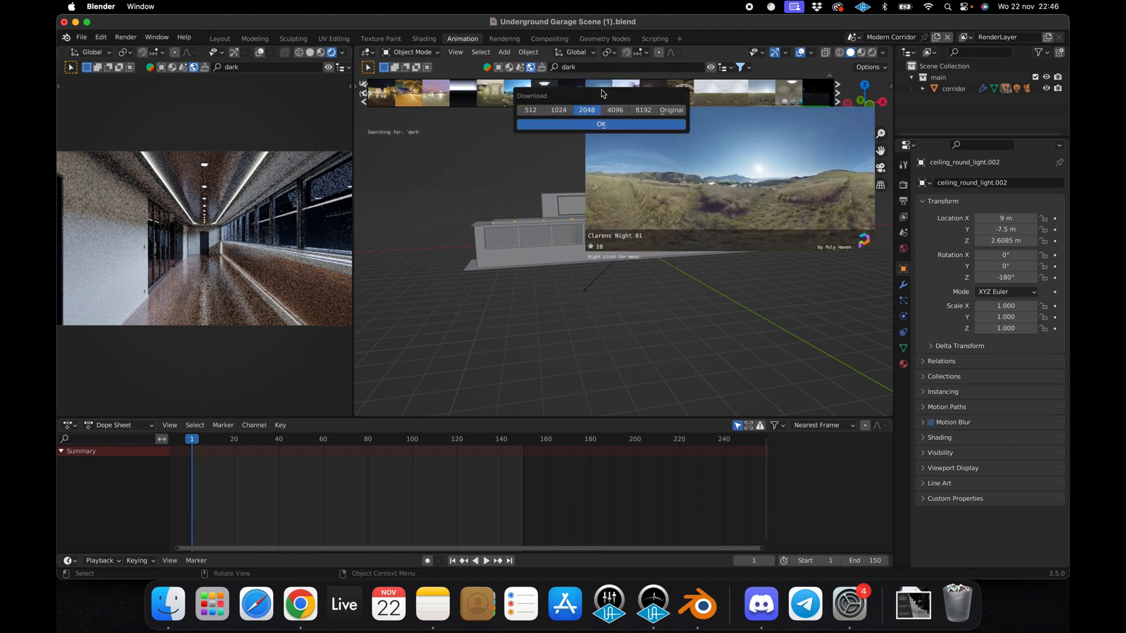
left_click(599, 123)
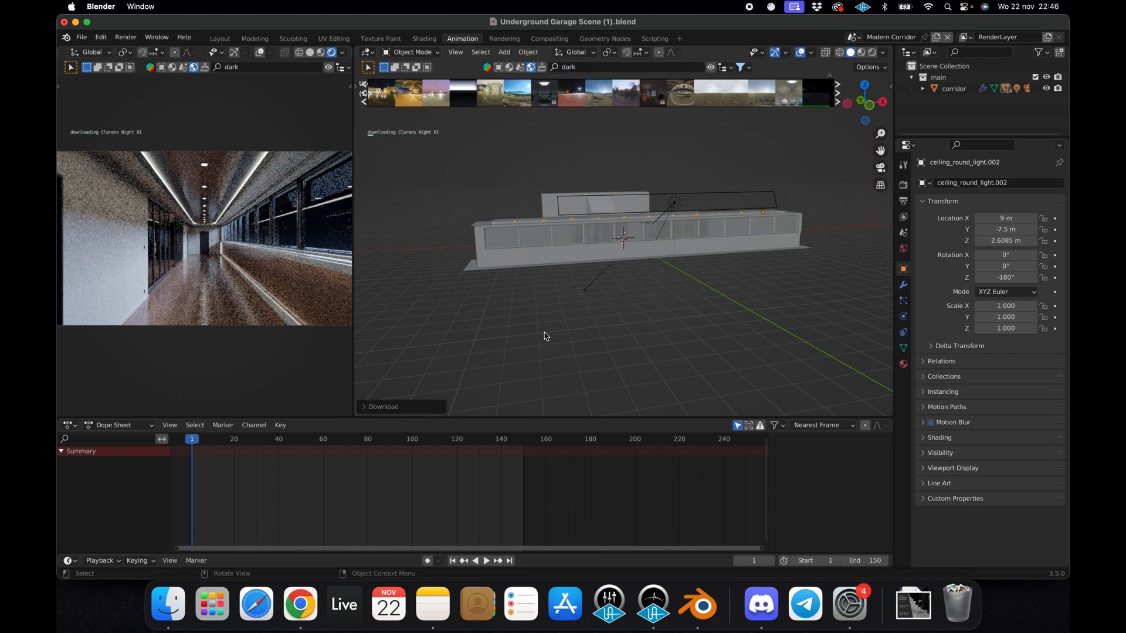
mouse_move(598, 96)
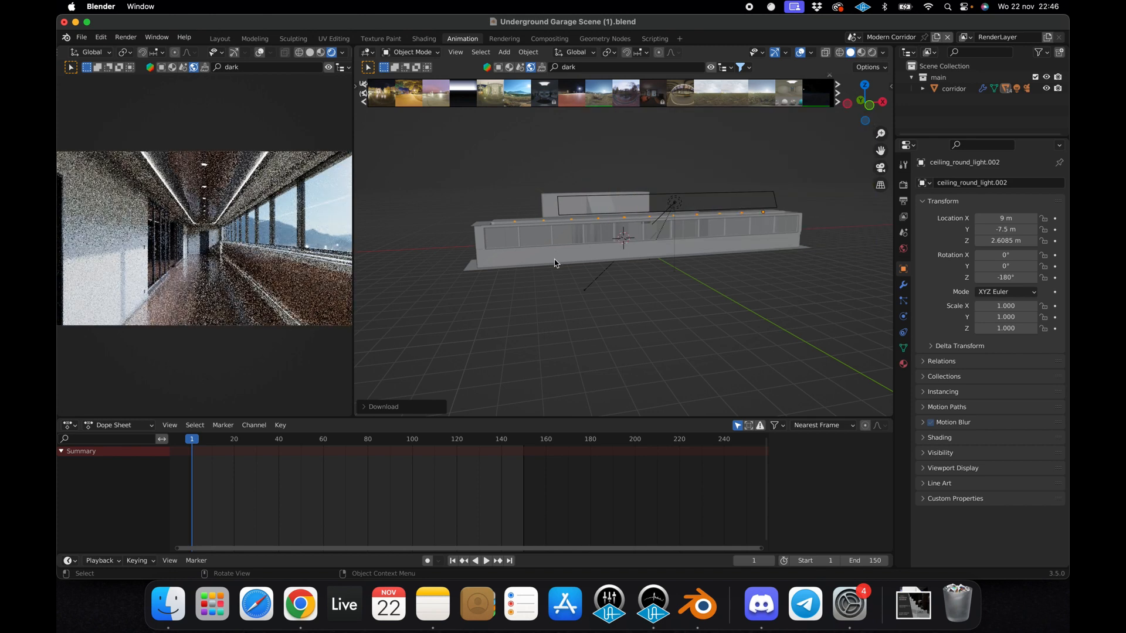
- Set the emission strength of the round ceiling lights' ceiling_lights material to 0
left_click(205, 169)
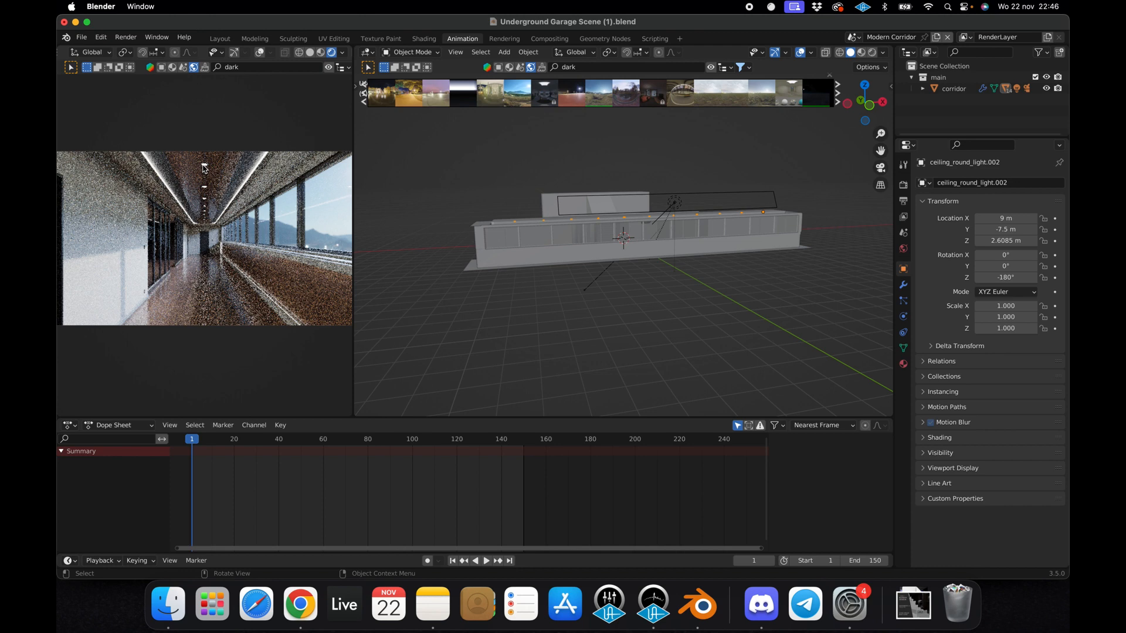
left_click(903, 364)
left_click(950, 198)
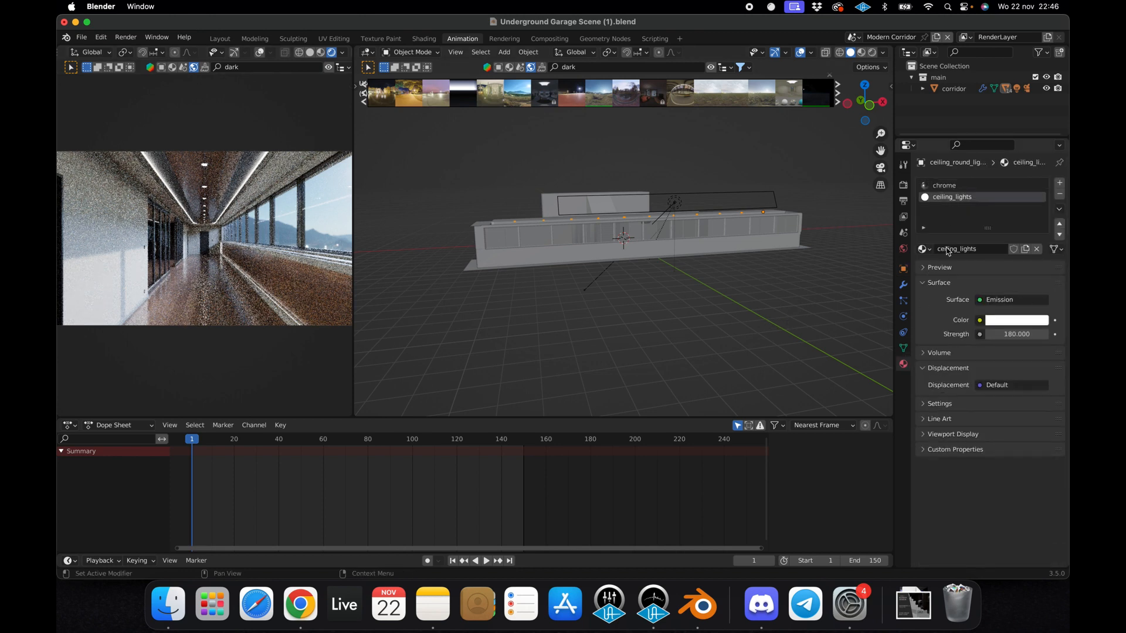
left_click(1005, 337)
type("0")
key("Return")
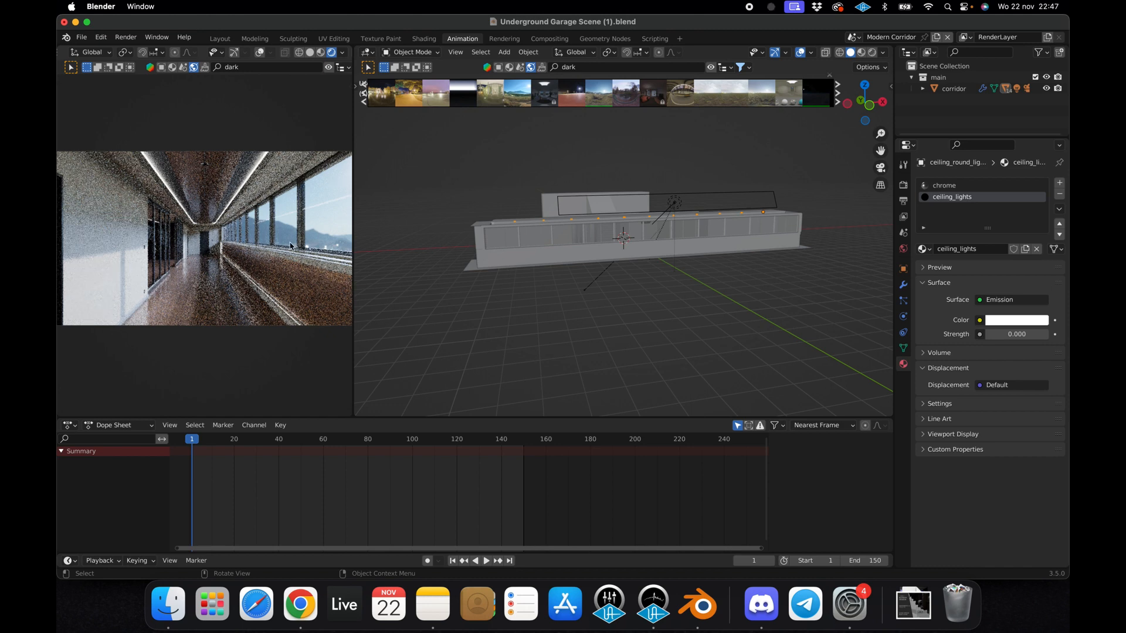
- Open the HDR search term for editing
middle_click_drag(455, 207, 593, 276)
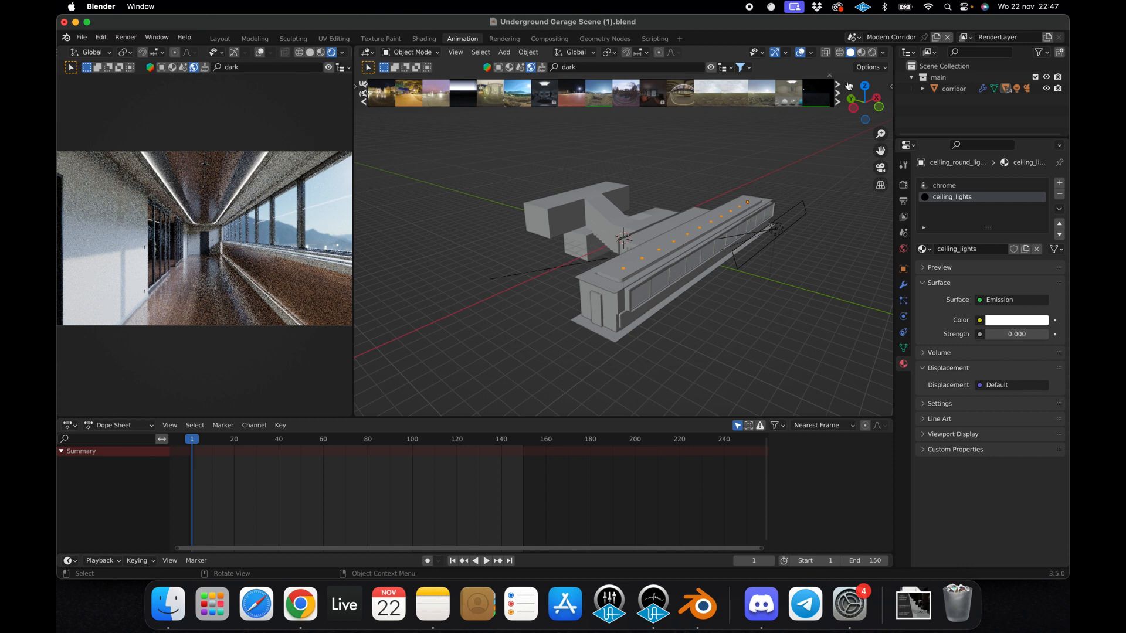
left_click(571, 67)
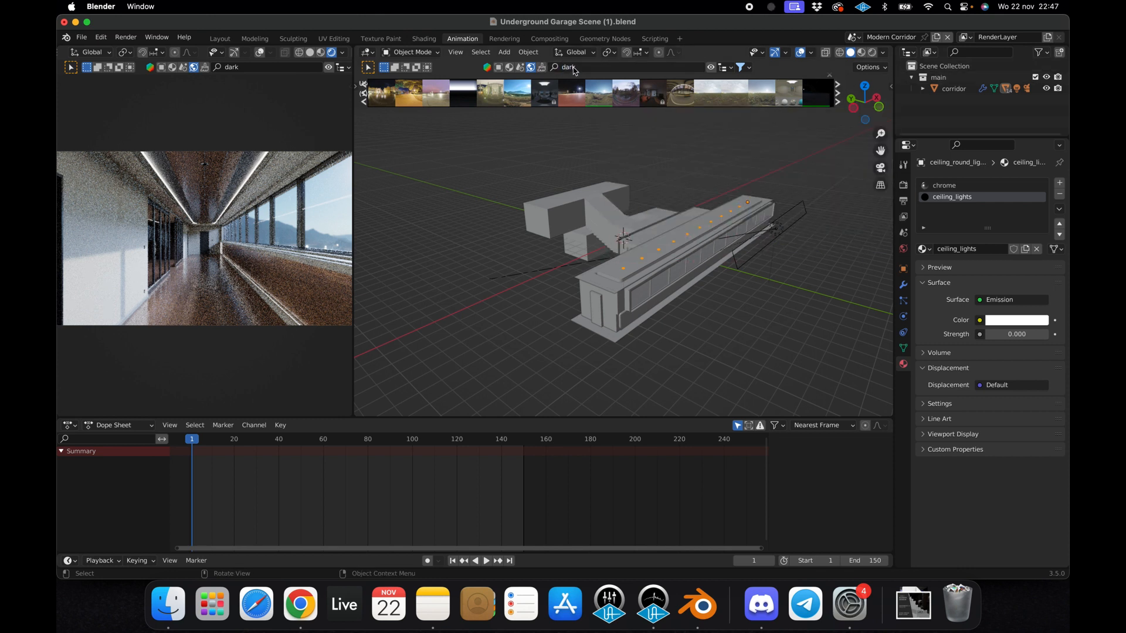